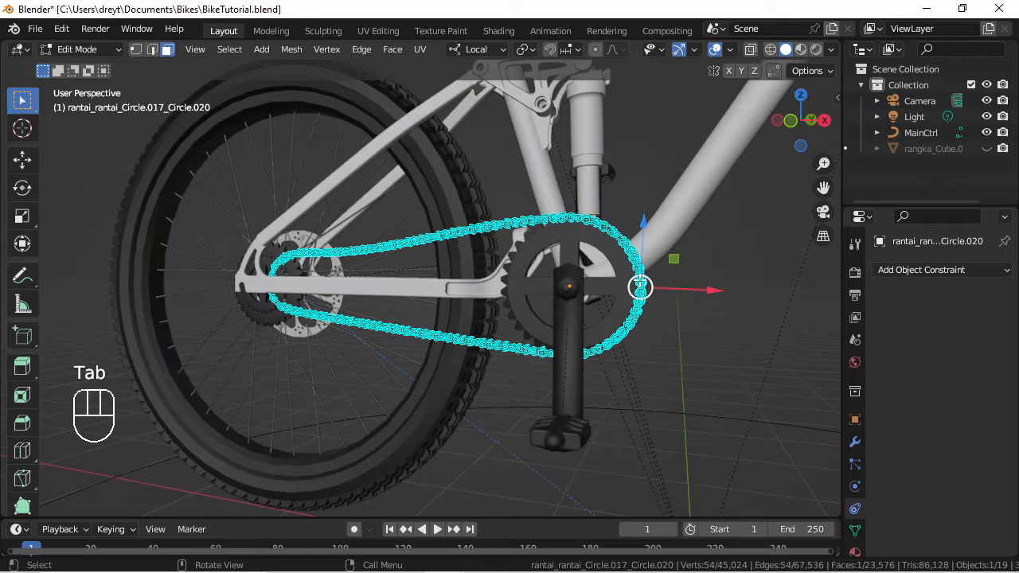
Step: Examine the chain links around the front chainring up close from the side, front and oblique angles
key(KP_3)
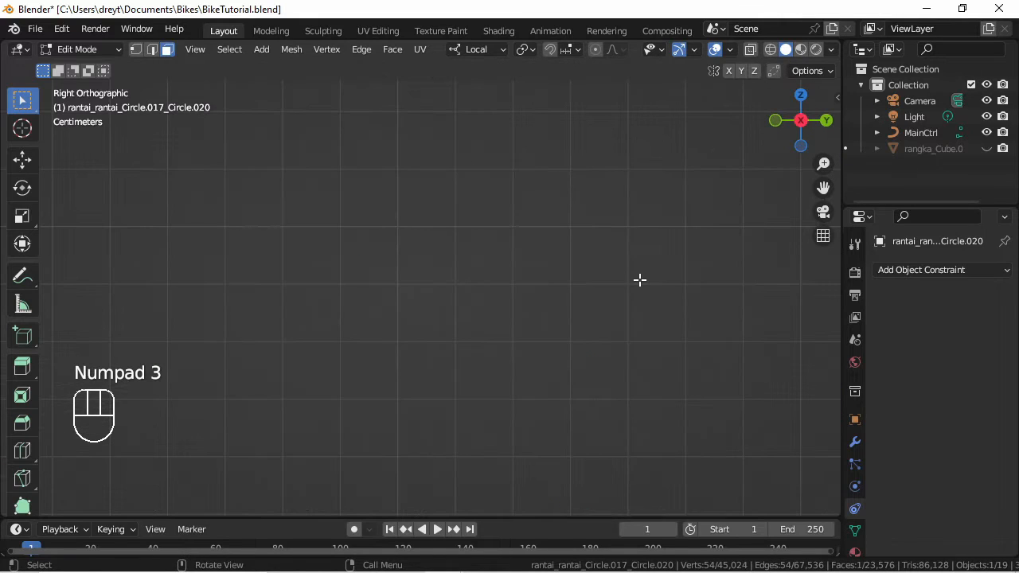
key(KP_Decimal)
scroll(482, 255, down, 2)
middle_drag(483, 255, 591, 260)
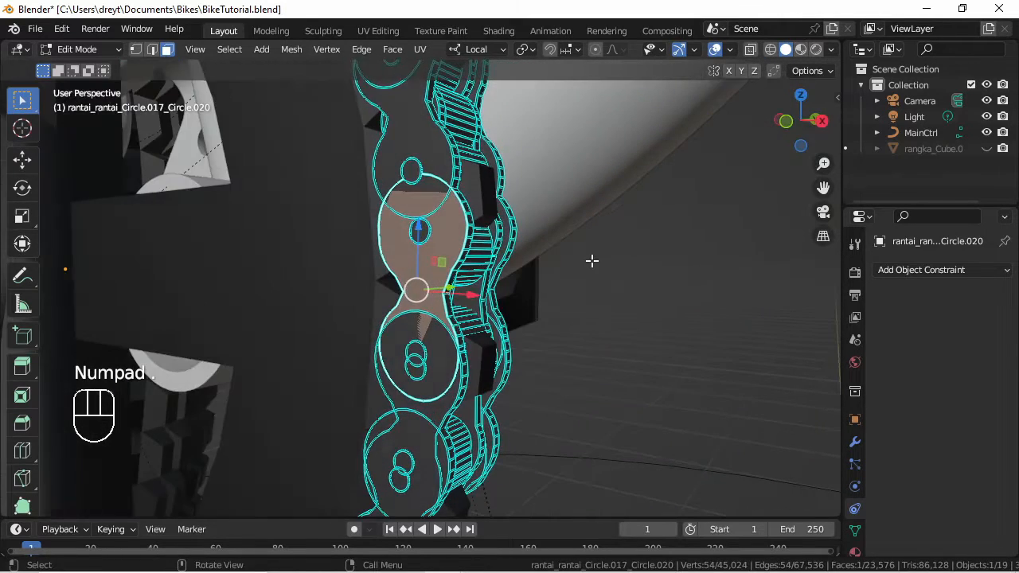
scroll(576, 256, up, 2)
scroll(440, 286, down, 4)
middle_drag(440, 287, 373, 286)
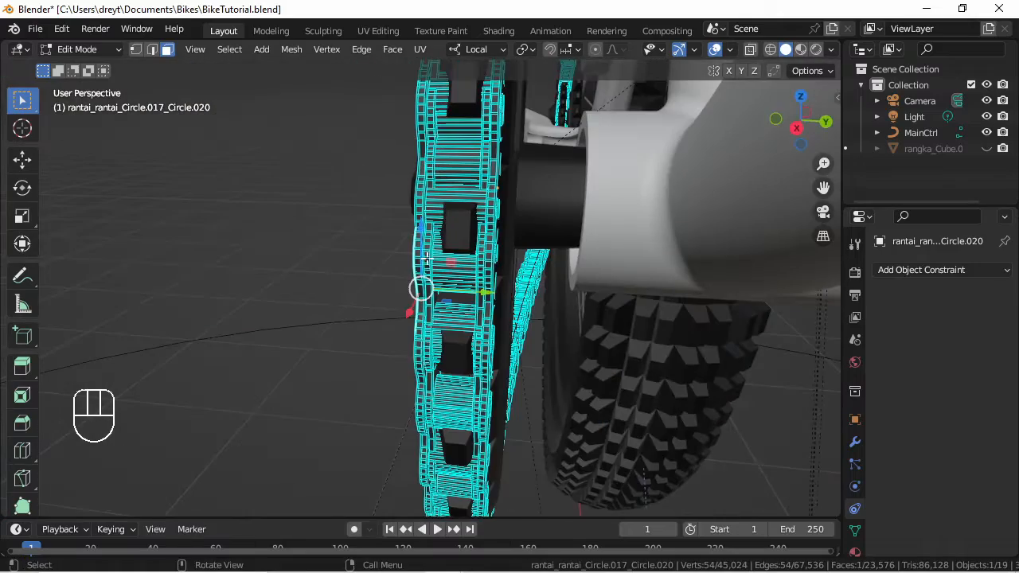
middle_drag(417, 324, 543, 293)
scroll(543, 293, up, 2)
scroll(302, 318, down, 6)
middle_drag(300, 316, 504, 312)
scroll(383, 261, down, 5)
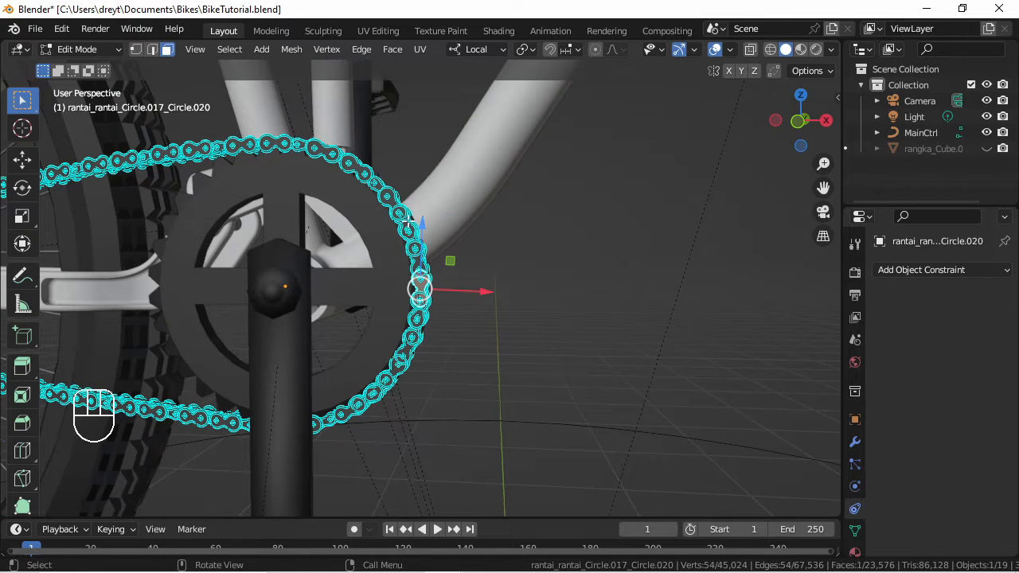
shift+middle_drag(302, 212, 566, 393)
scroll(527, 304, up, 2)
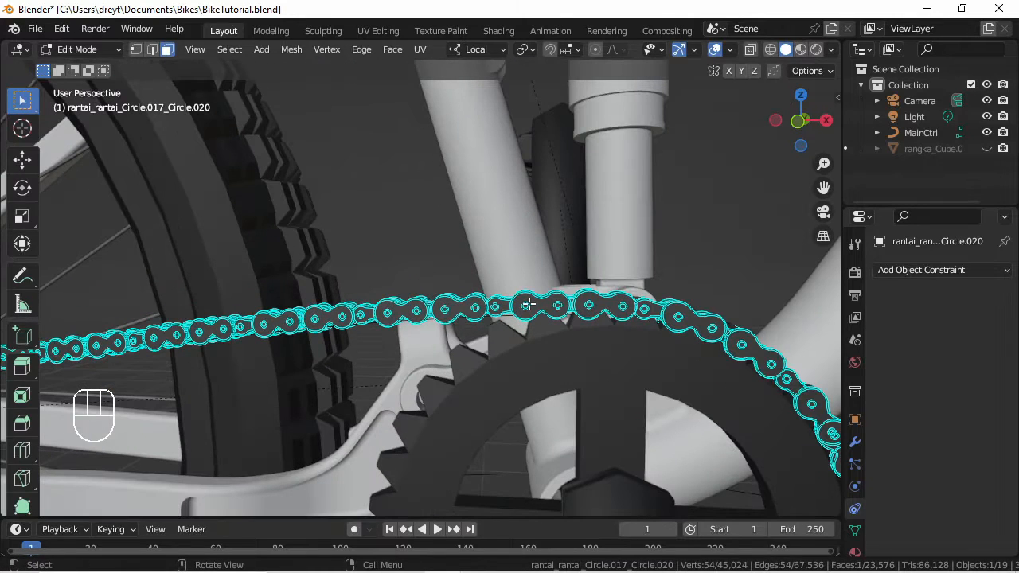
Step: Inspect the links on the upper run of the chain from above, starting at an outer plate over the chainring
click(527, 303)
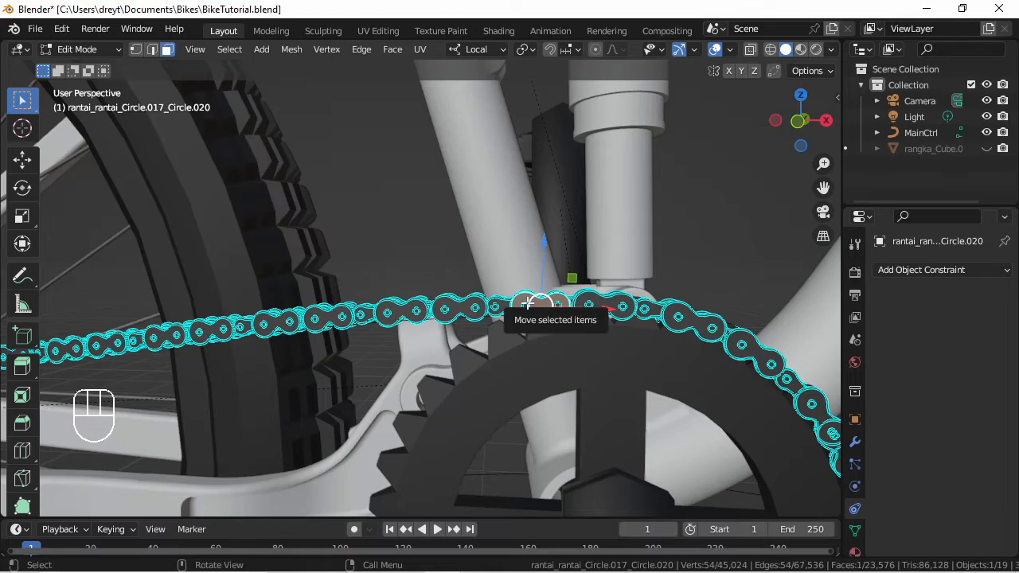
key(KP_Decimal)
key(KP_7)
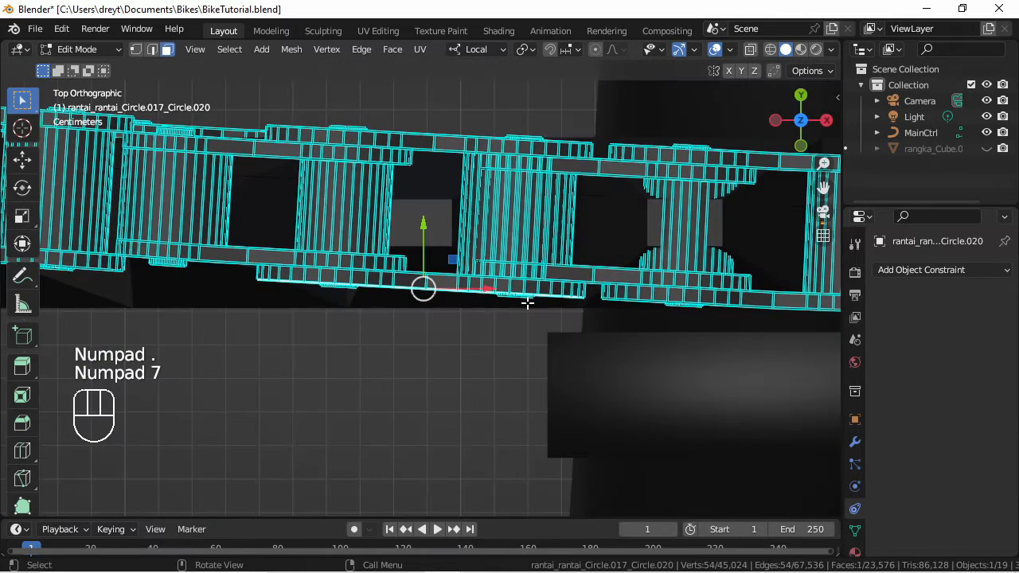
scroll(559, 220, down, 3)
scroll(437, 223, down, 1)
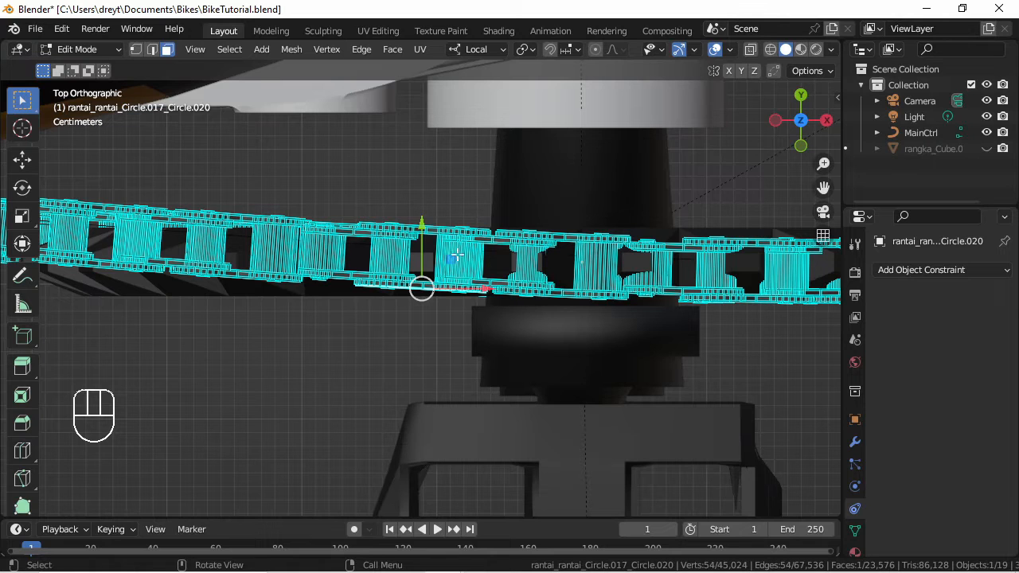
shift+middle_drag(531, 273, 339, 269)
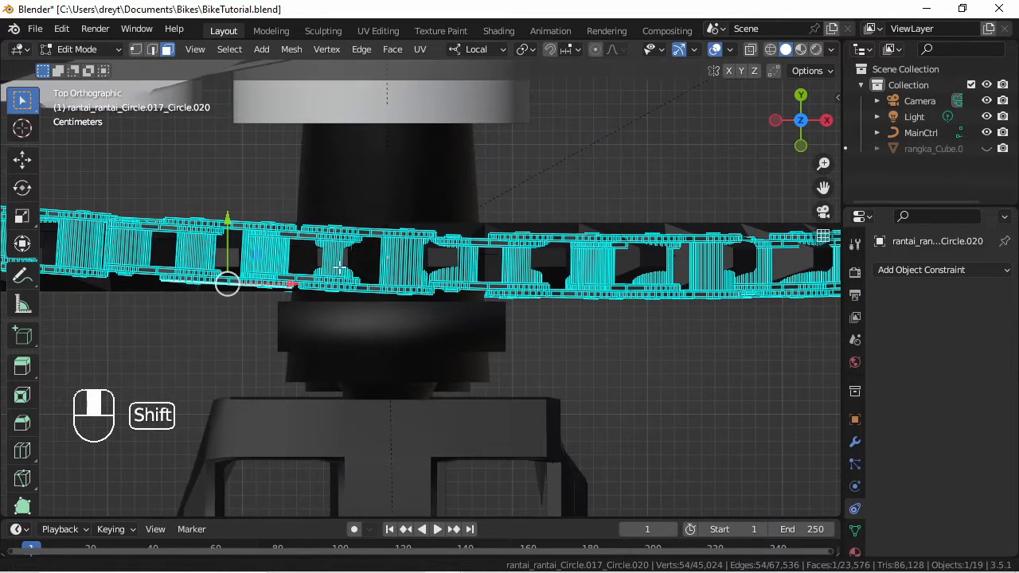
scroll(446, 266, up, 5)
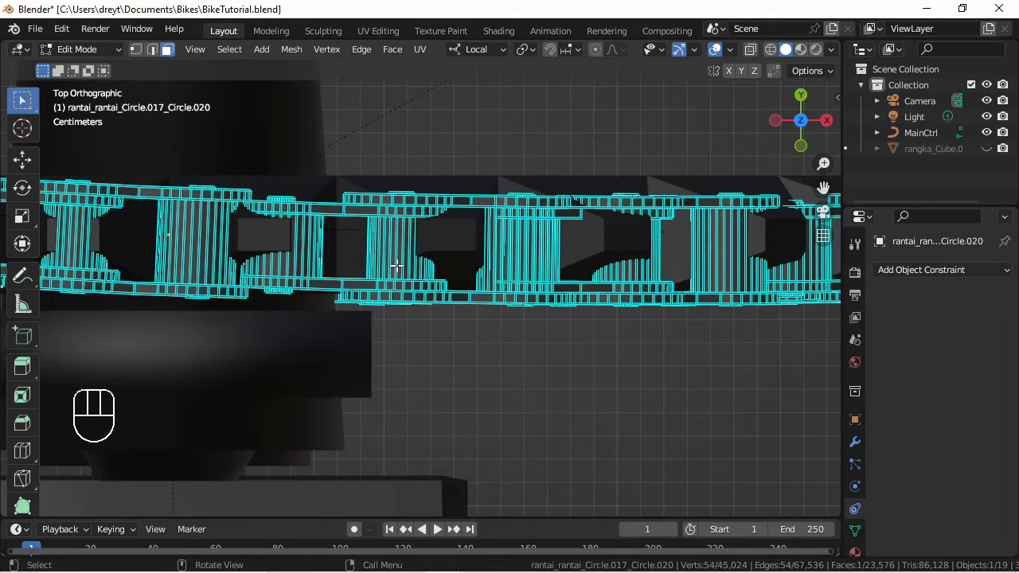
key(l)
middle_drag(396, 265, 392, 194)
click(403, 253)
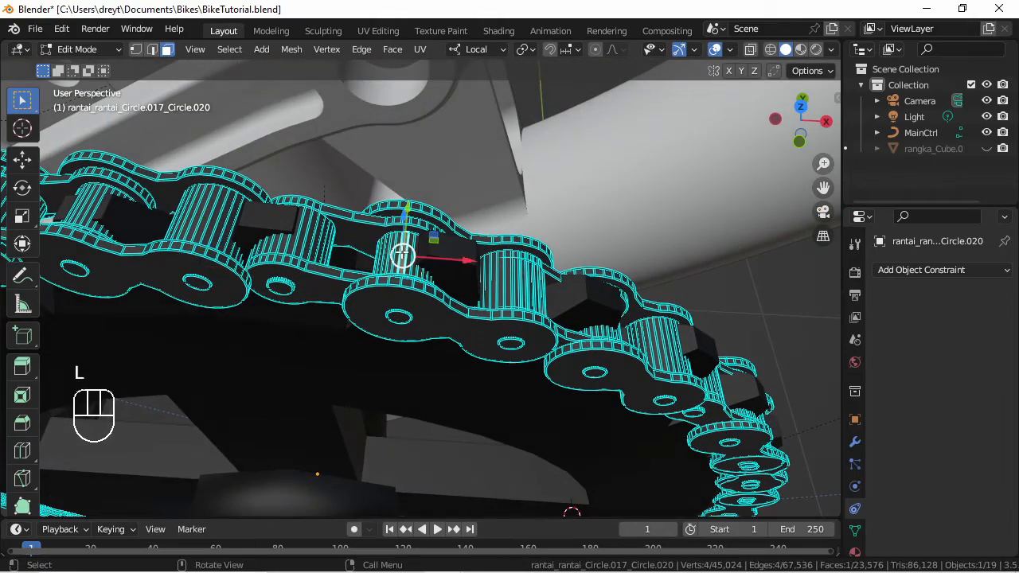
key(l)
middle_drag(403, 253, 421, 221)
key(l)
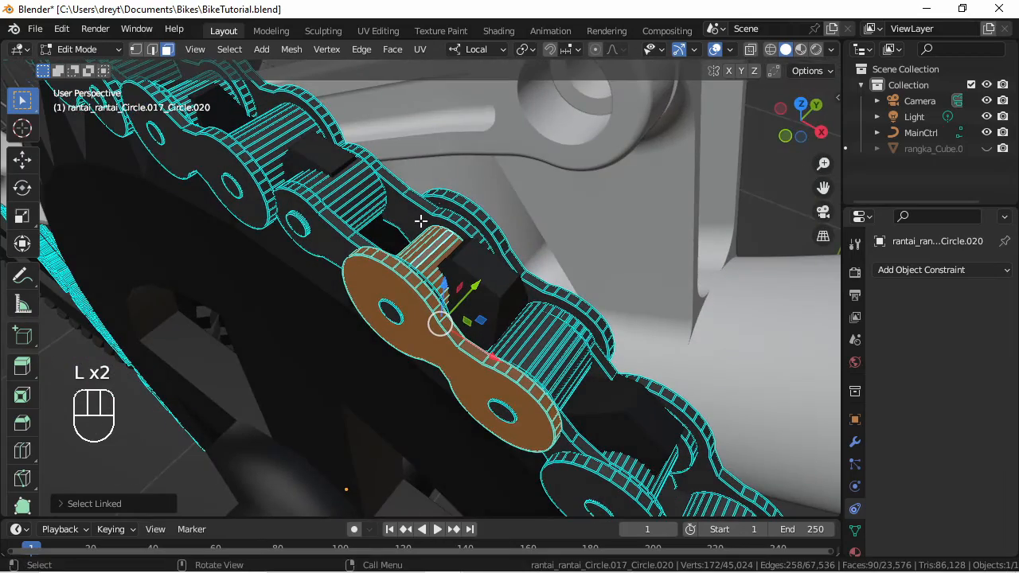
key(l)
key(KP_7)
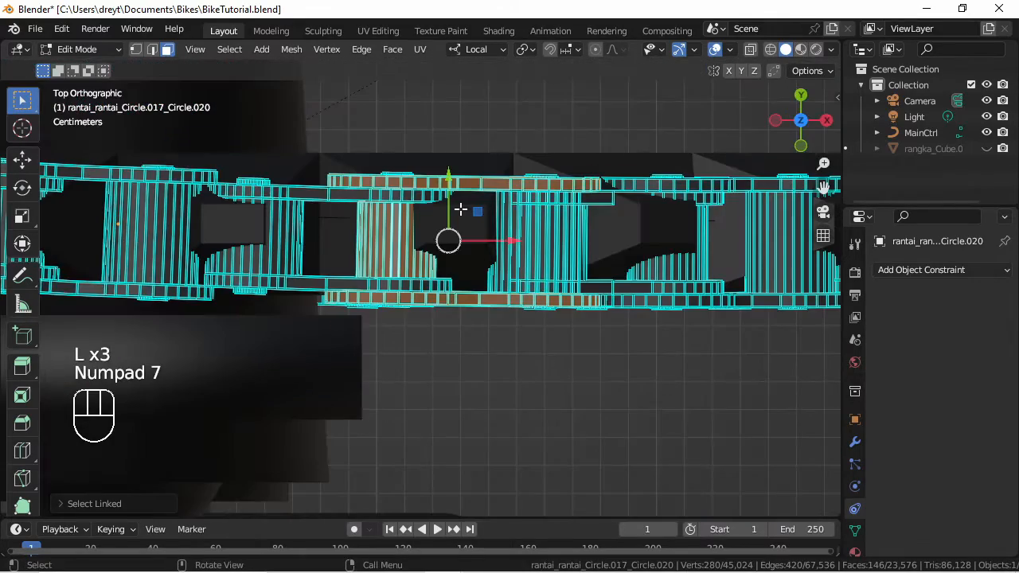
middle_drag(498, 219, 565, 358)
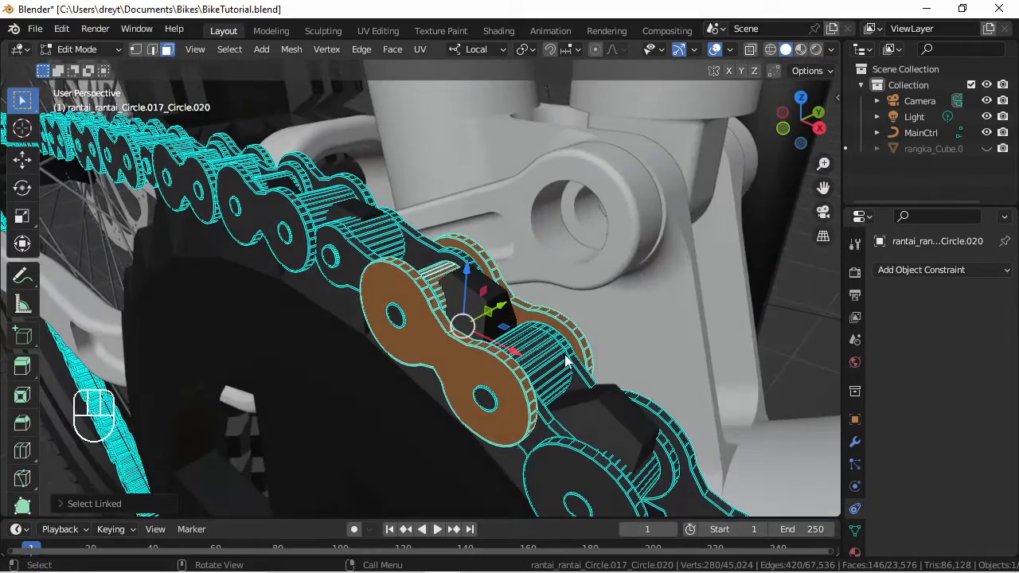
middle_drag(580, 393, 530, 370)
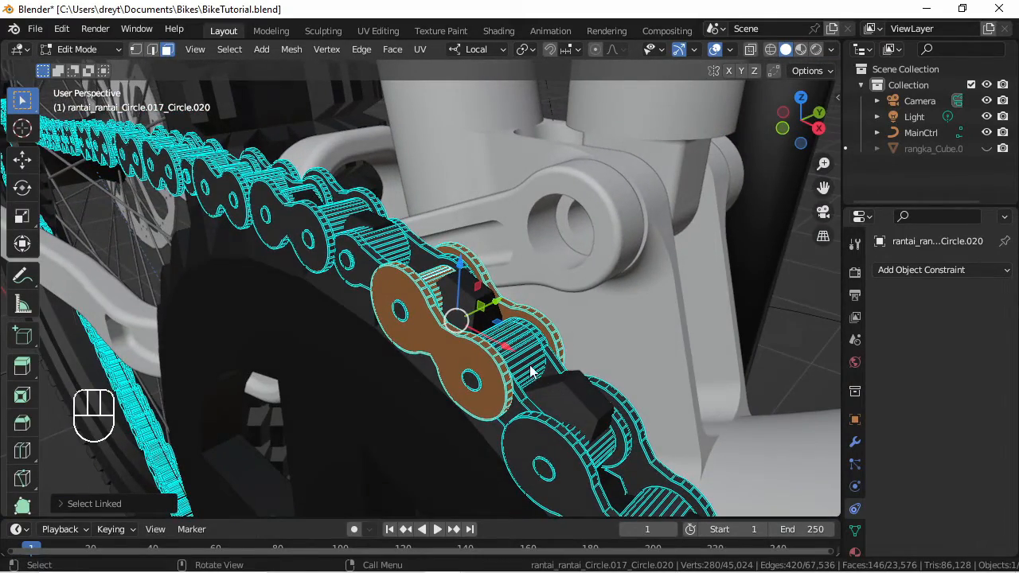
Step: Select the linked geometry of the inner and outer plates on both sides of one chain segment above the chainring
click(520, 406)
key(l)
middle_drag(520, 402, 546, 377)
key(l)
key(l)
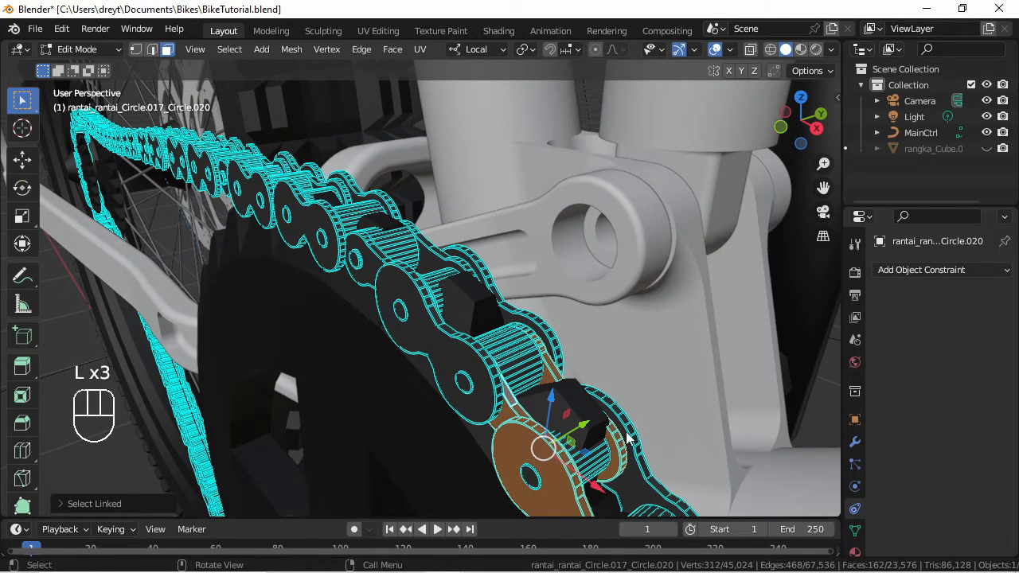
key(l)
middle_drag(595, 459, 614, 443)
key(l)
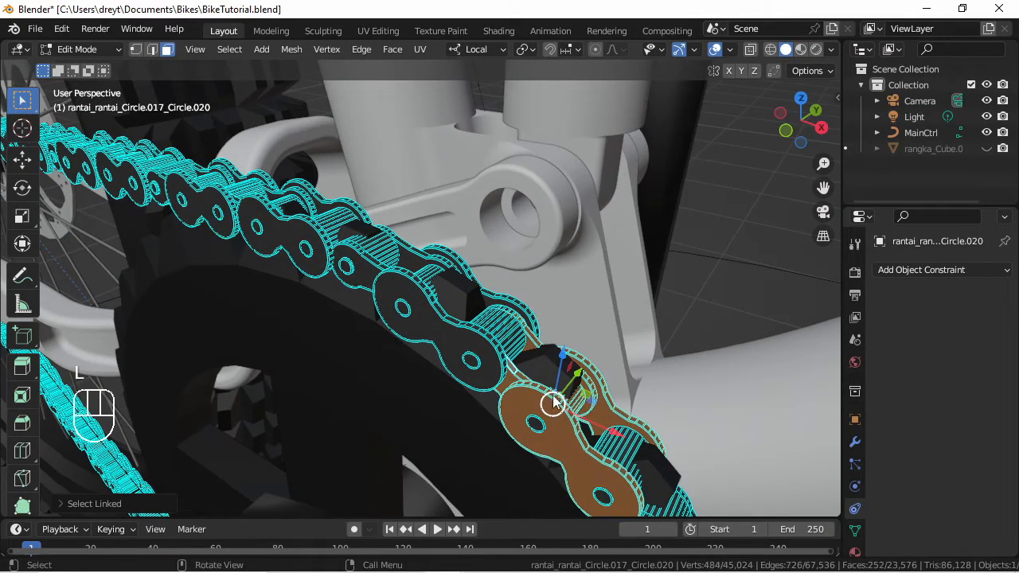
Step: Add the rollers and pins of that chain segment to the selection as linked geometry
key(l)
key(l)
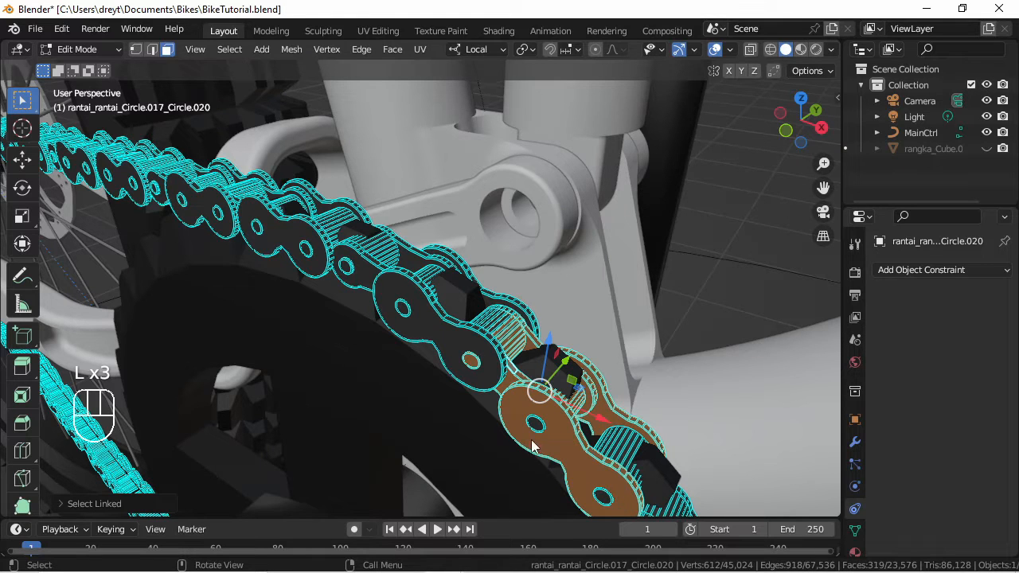
key(l)
middle_drag(538, 426, 535, 412)
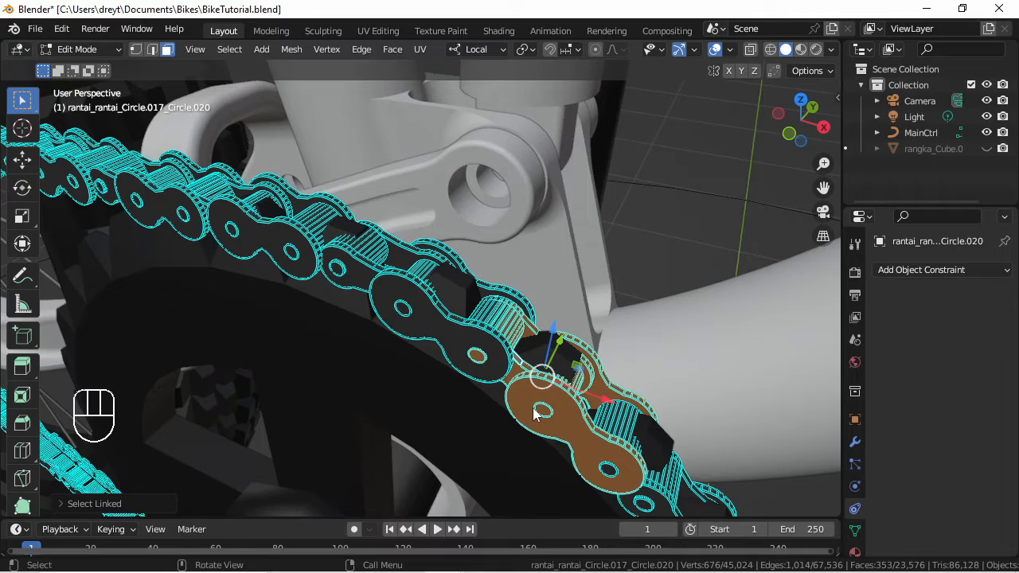
middle_drag(534, 411, 573, 387)
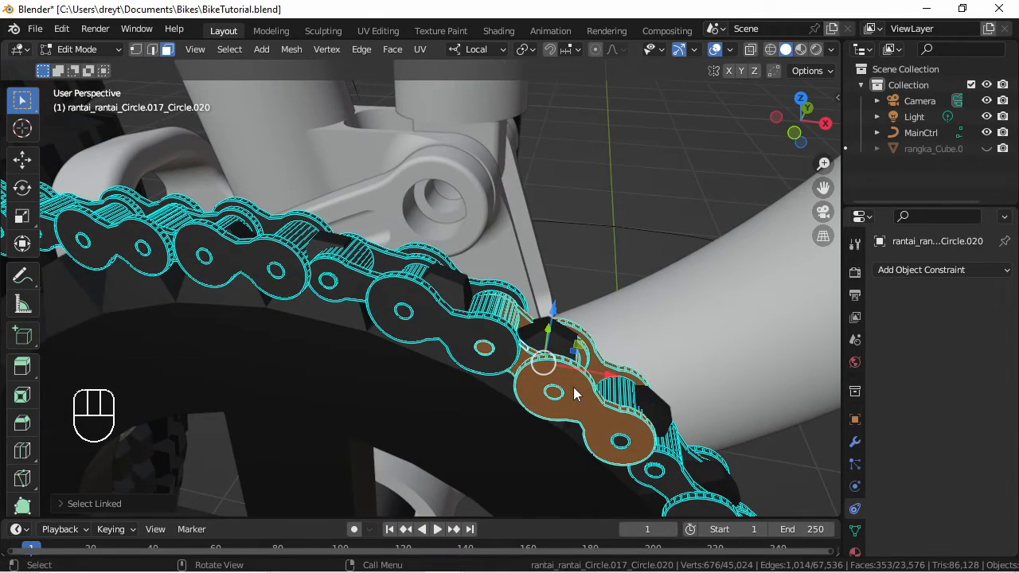
Step: Duplicate the selected chain segment in place, separate the copy into its own object and return to Object Mode
key(shift+d)
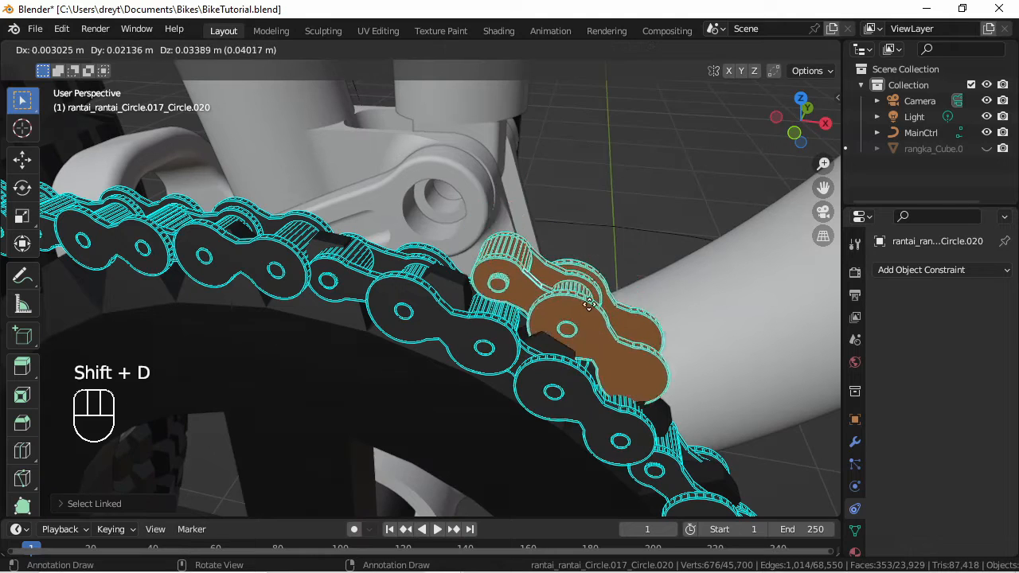
right_click(590, 252)
key(p)
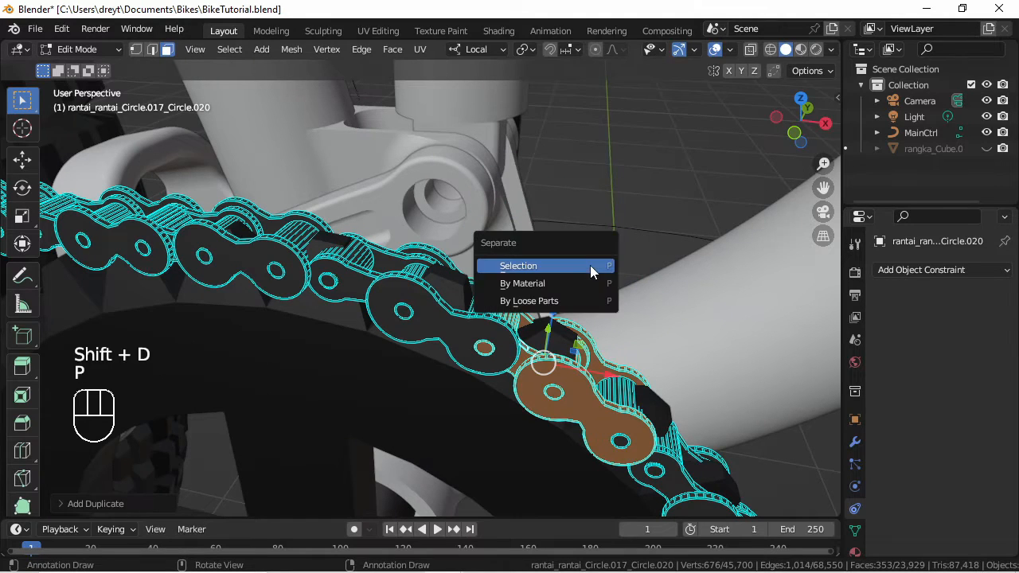
click(589, 265)
key(Tab)
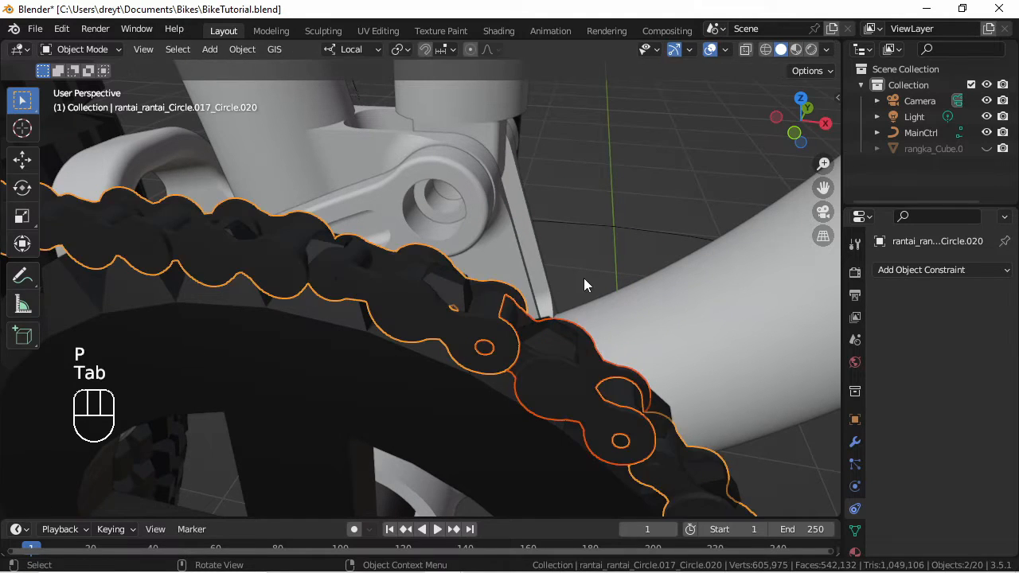
Step: Hide the original chain in front view and set the separated segment's origin to its geometry
key(KP_1)
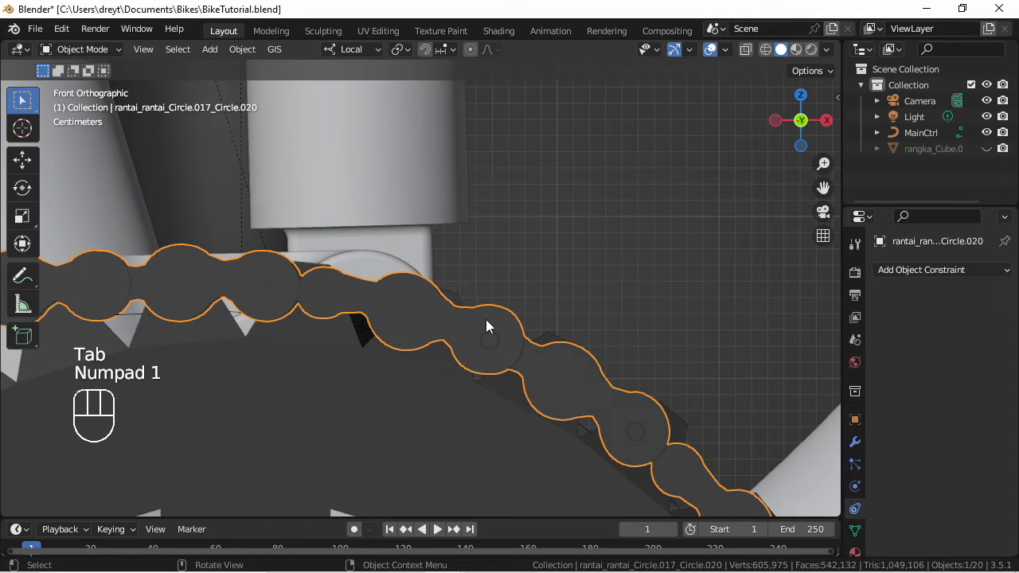
key(h)
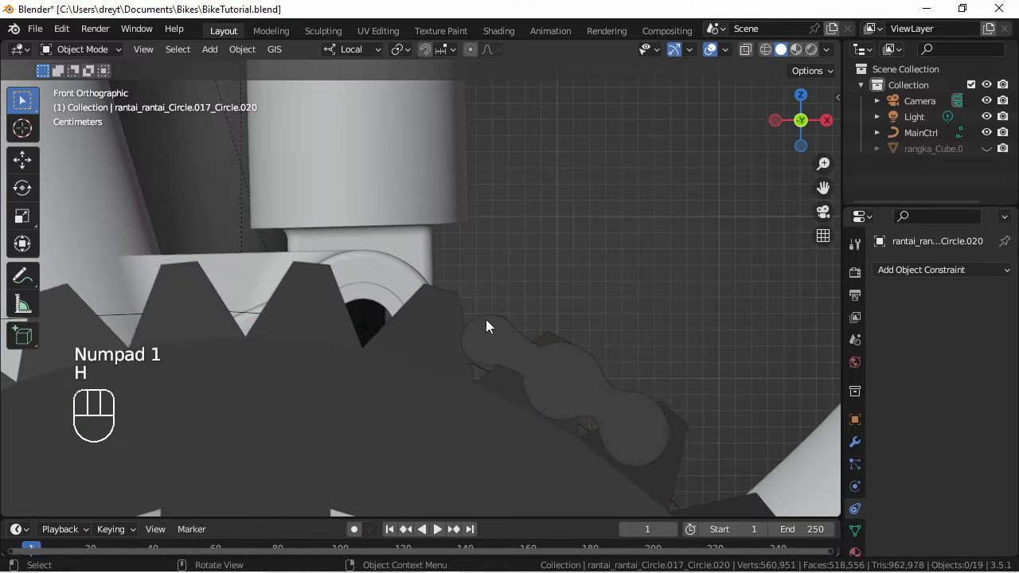
click(525, 350)
click(240, 49)
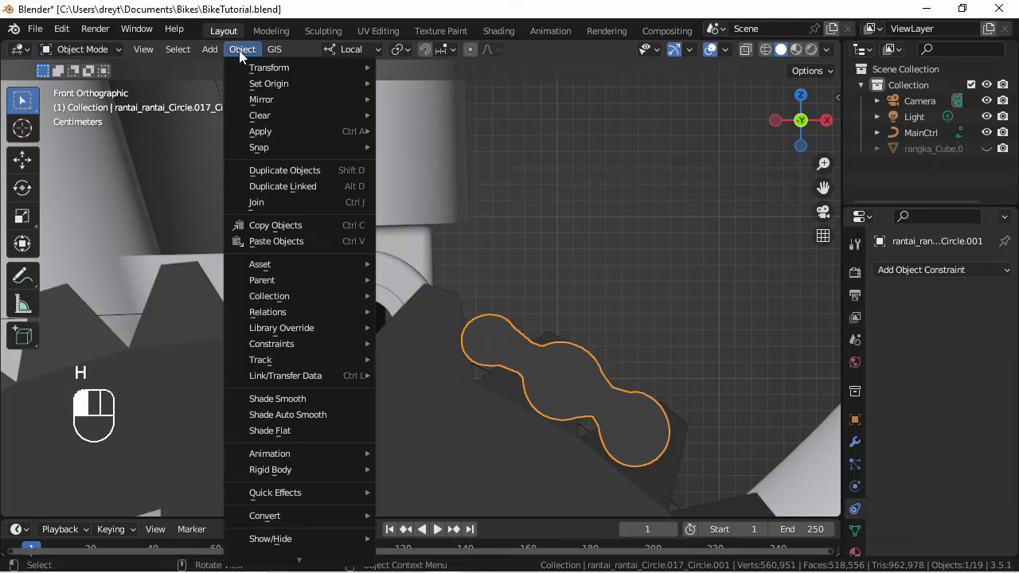
mouse_move(290, 83)
click(423, 101)
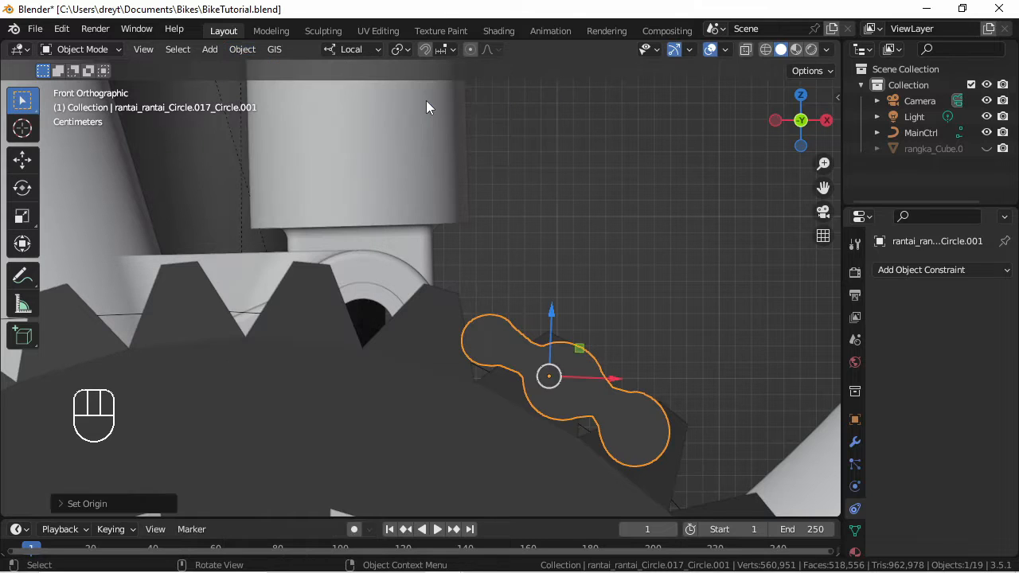
Step: Rotate the chain segment about -32.21° in front view so it lies horizontal, and apply its rotation and scale
key(r)
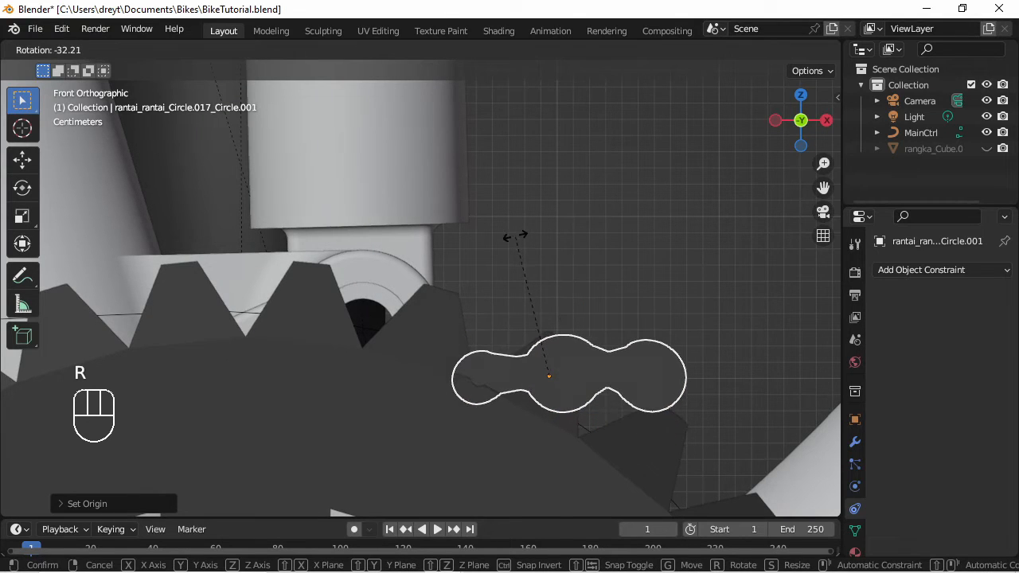
click(516, 237)
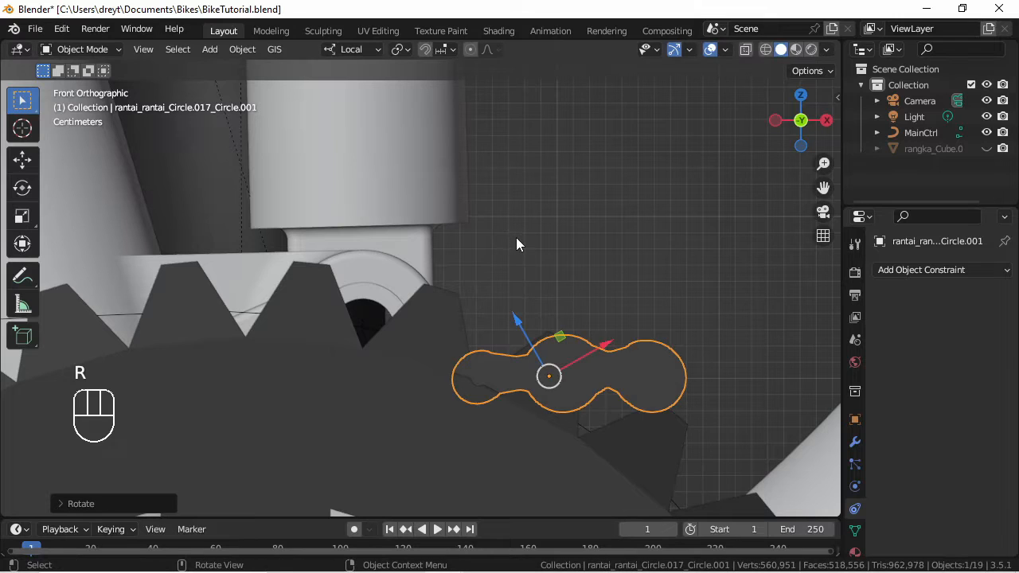
key(ctrl+a)
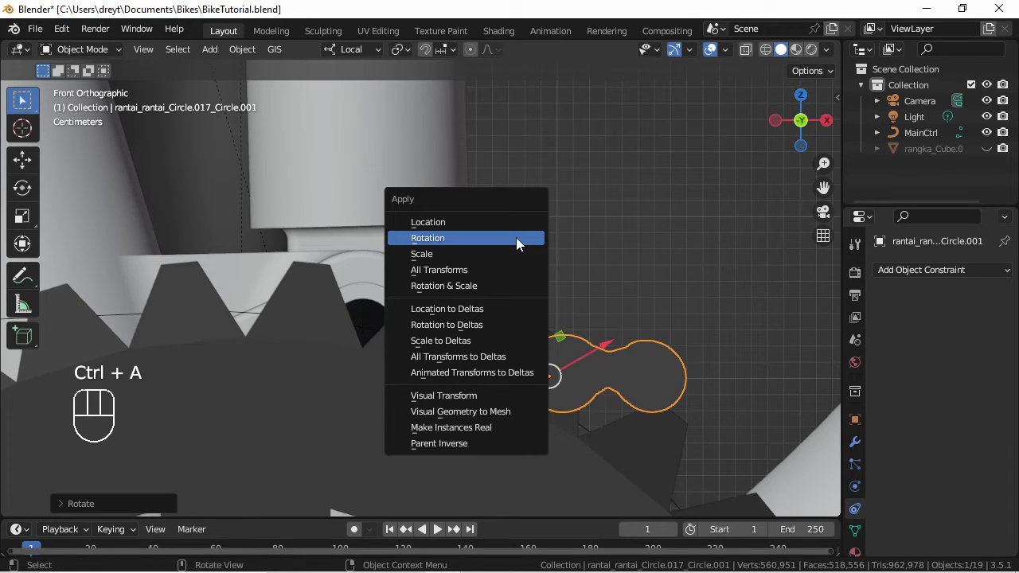
click(474, 285)
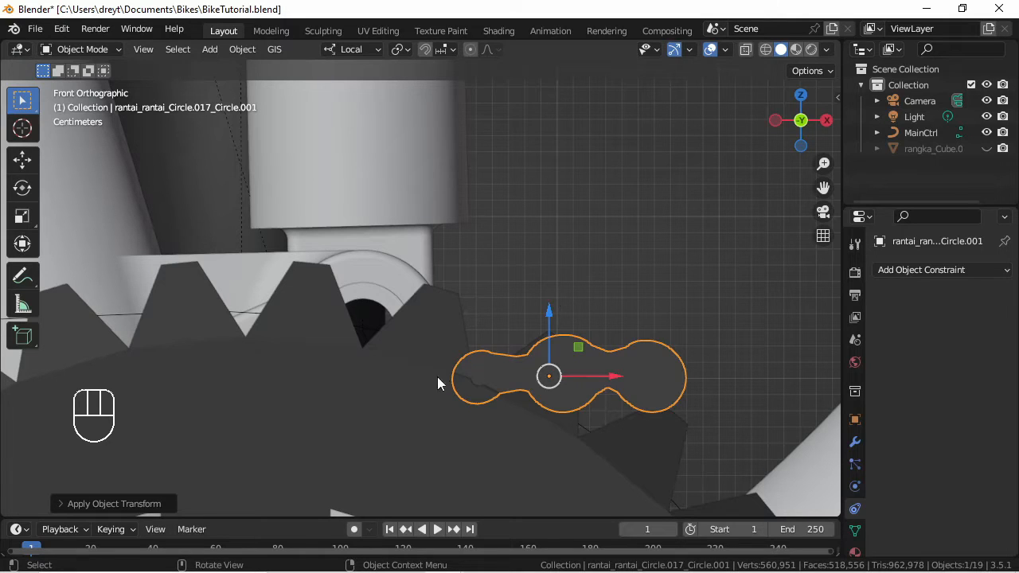
Step: Convert the BezierCircle path that the chain follows into a Curve
click(239, 310)
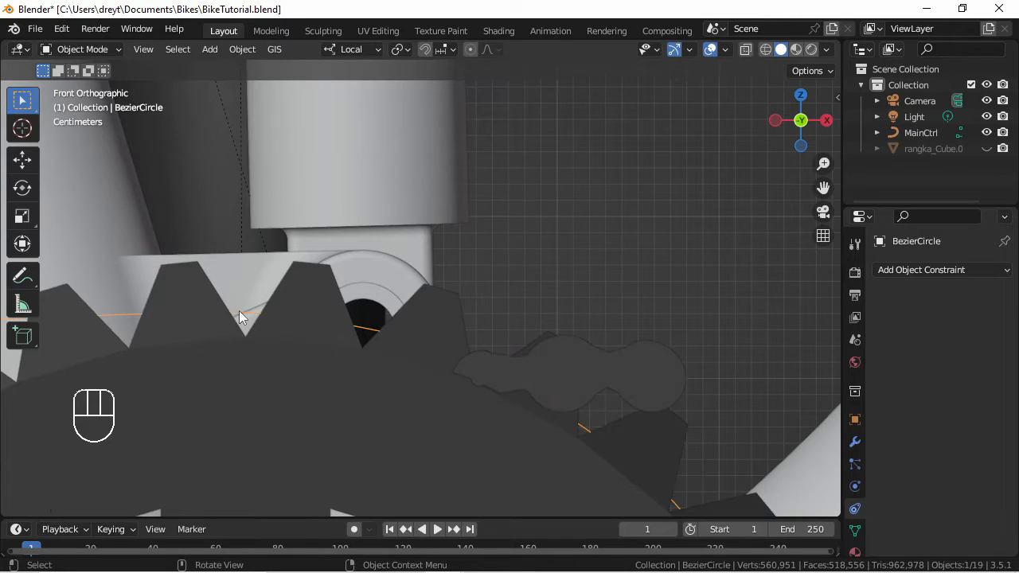
click(242, 49)
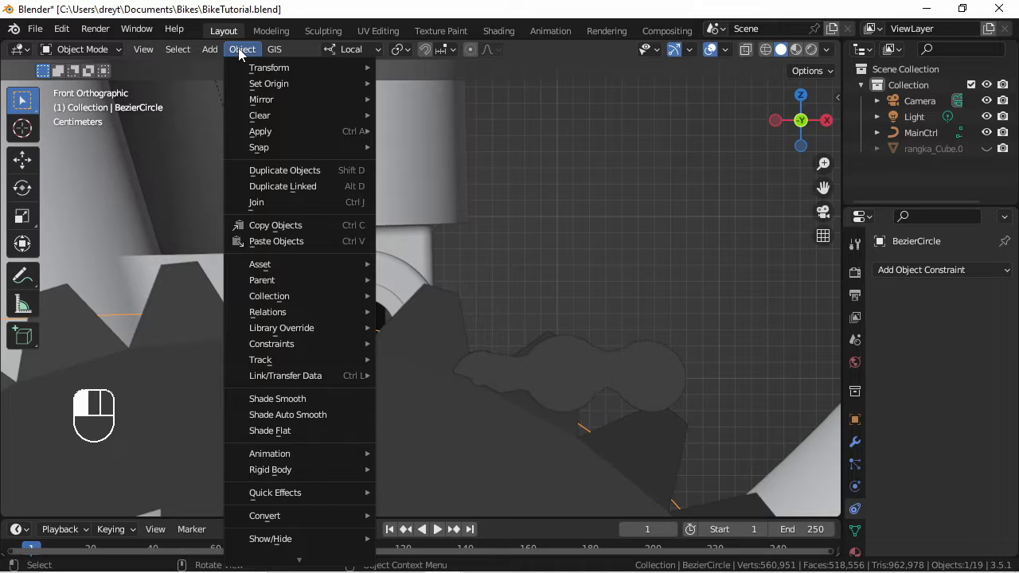
mouse_move(297, 516)
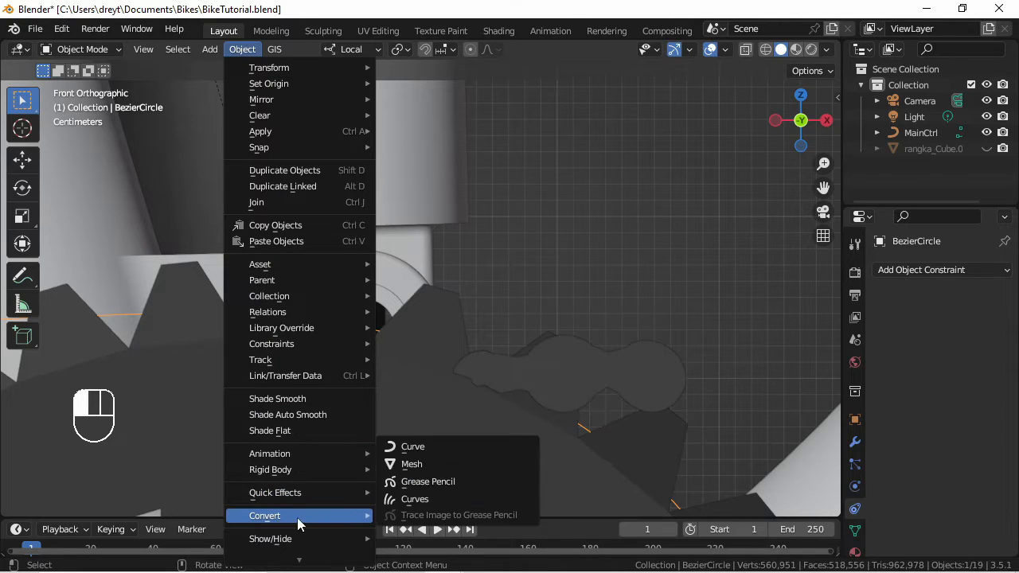
click(427, 447)
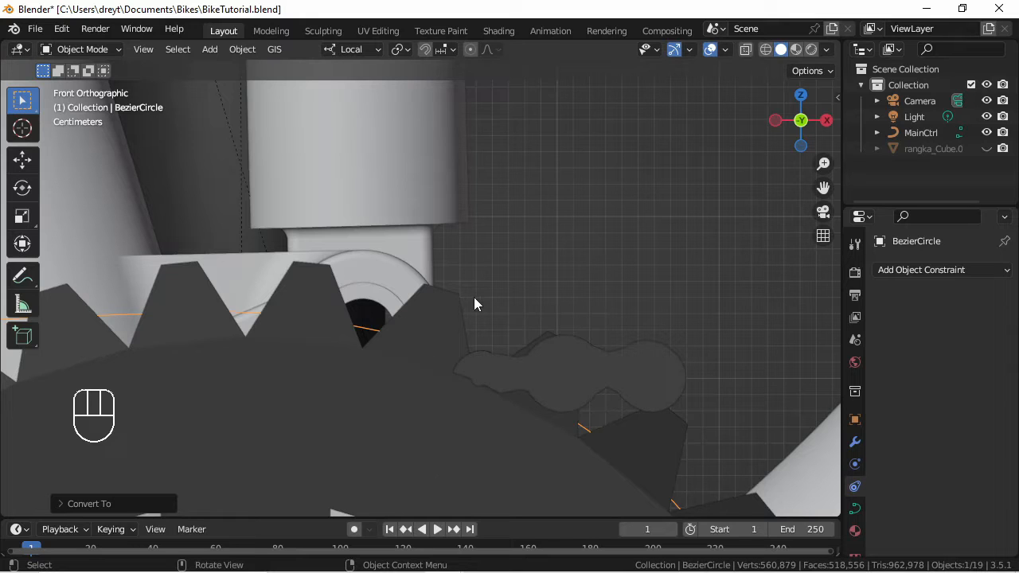
Step: Apply the BezierCircle curve's rotation and scale, and select the separated chain segment
key(ctrl+a)
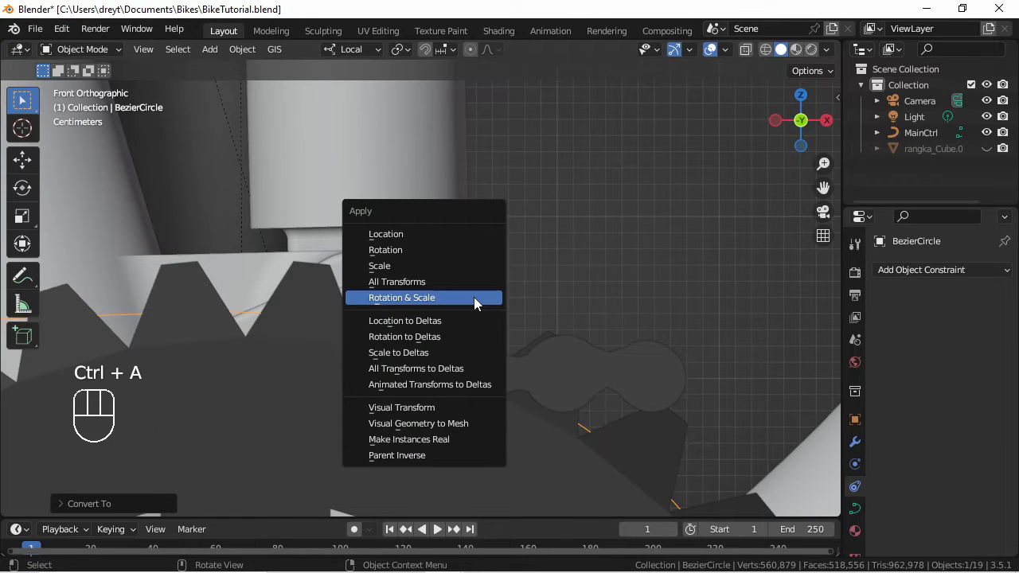
click(474, 296)
scroll(474, 297, down, 5)
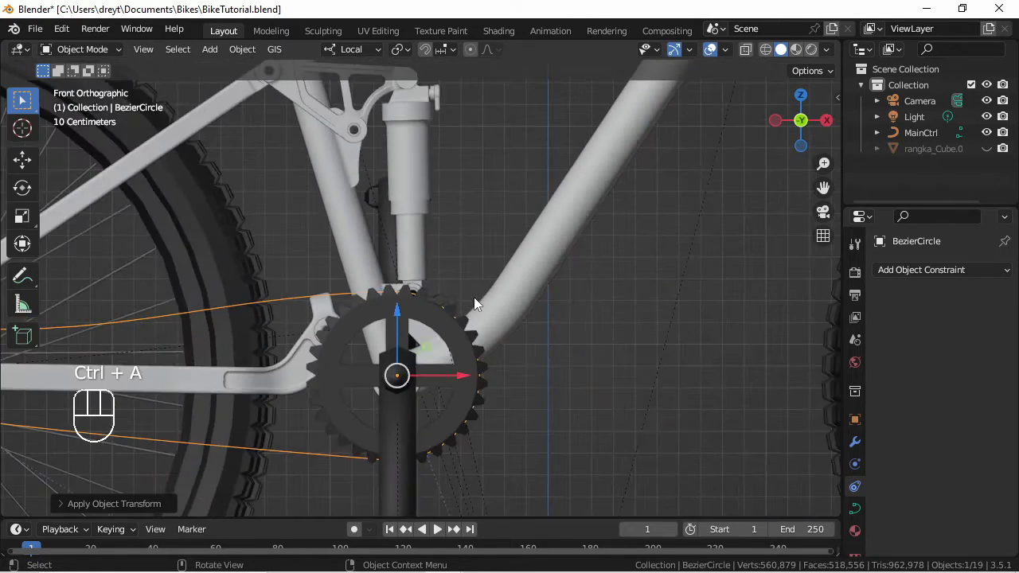
scroll(473, 297, down, 3)
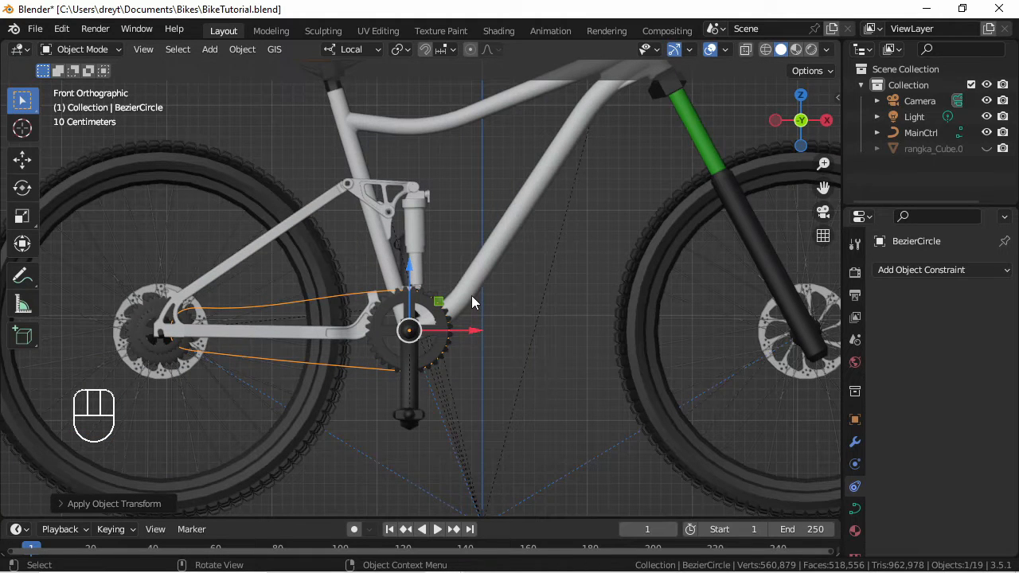
scroll(440, 276, up, 8)
click(479, 327)
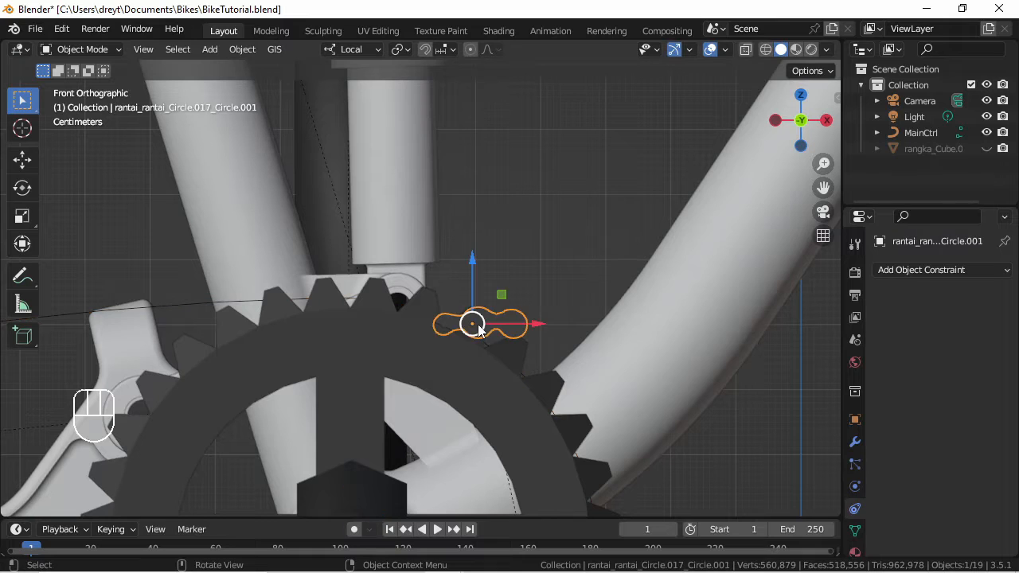
click(902, 272)
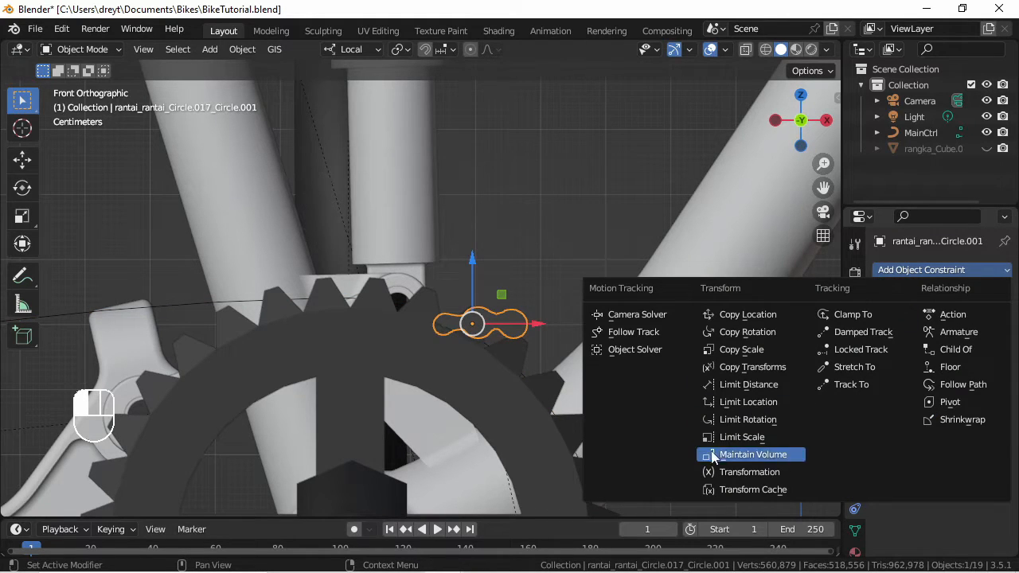
click(725, 472)
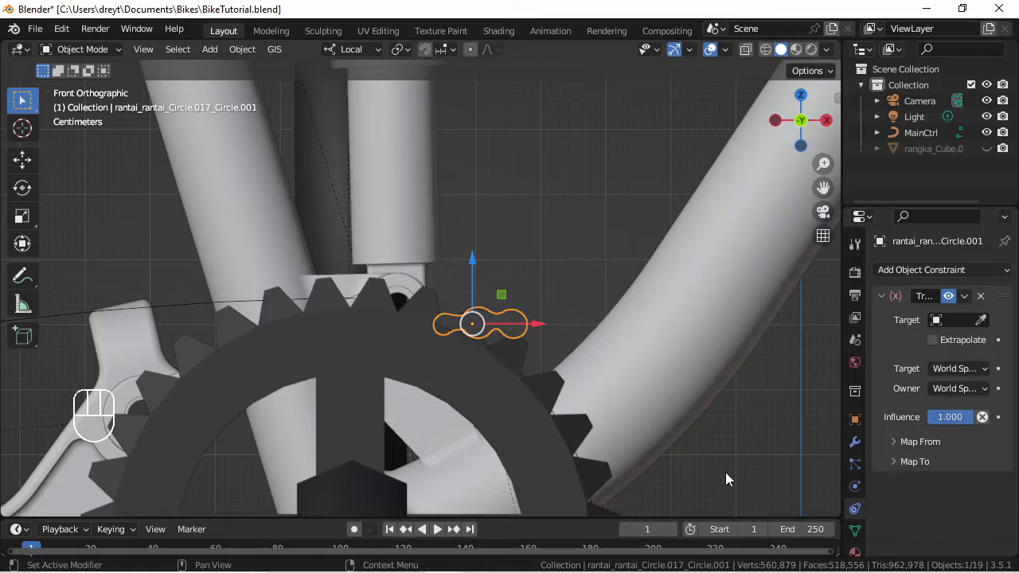
click(980, 295)
Step: Add an Array modifier to the chain segment with a count of 55 and a relative offset X factor of 0.7
click(855, 439)
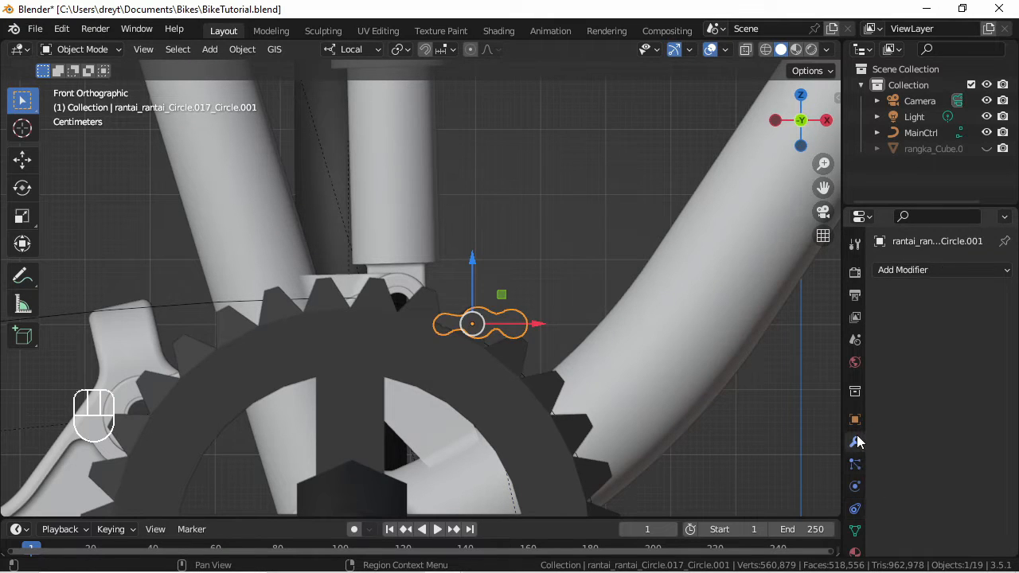
click(913, 271)
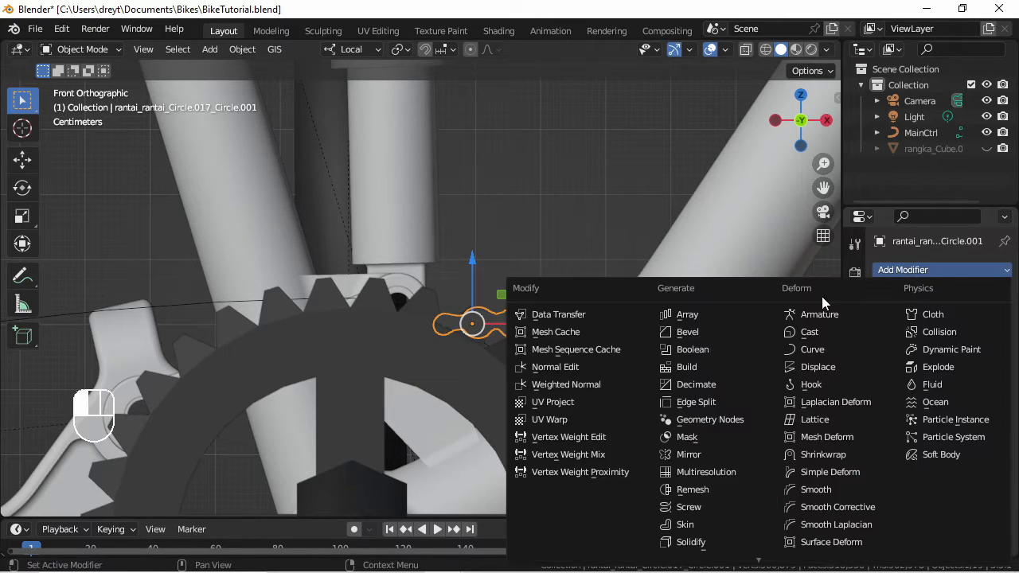
click(698, 310)
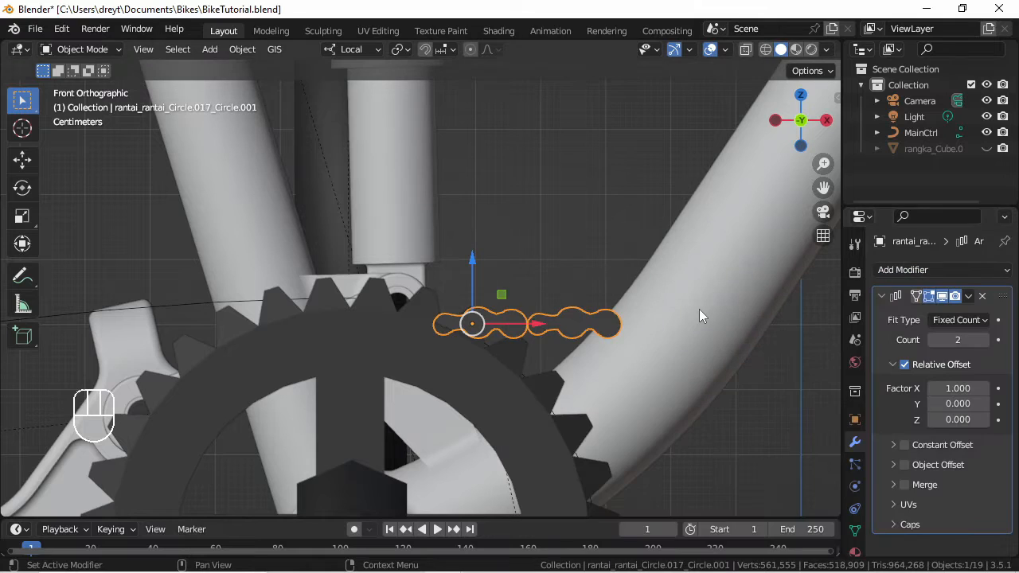
click(963, 340)
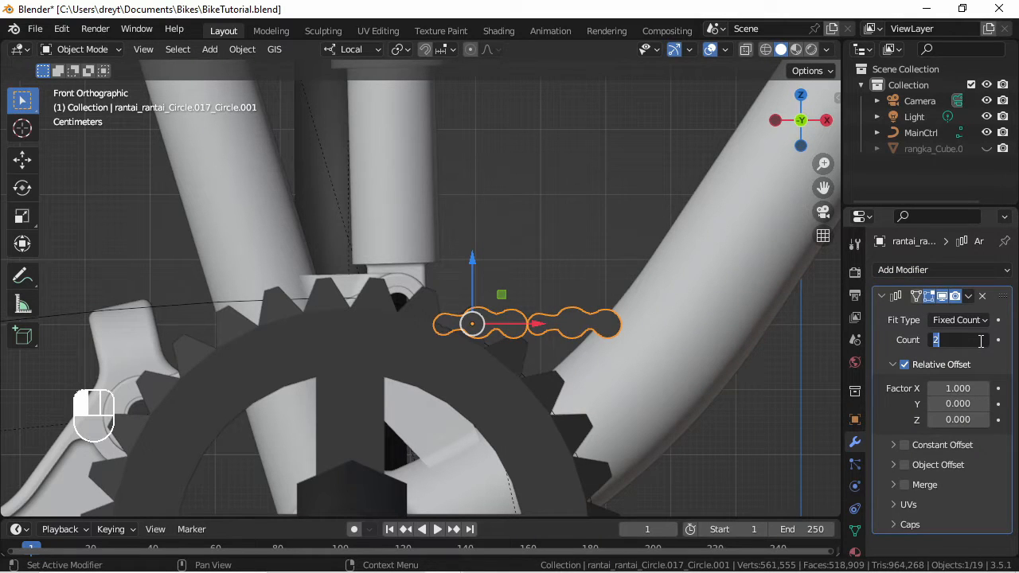
text(55)
key(Return)
click(934, 392)
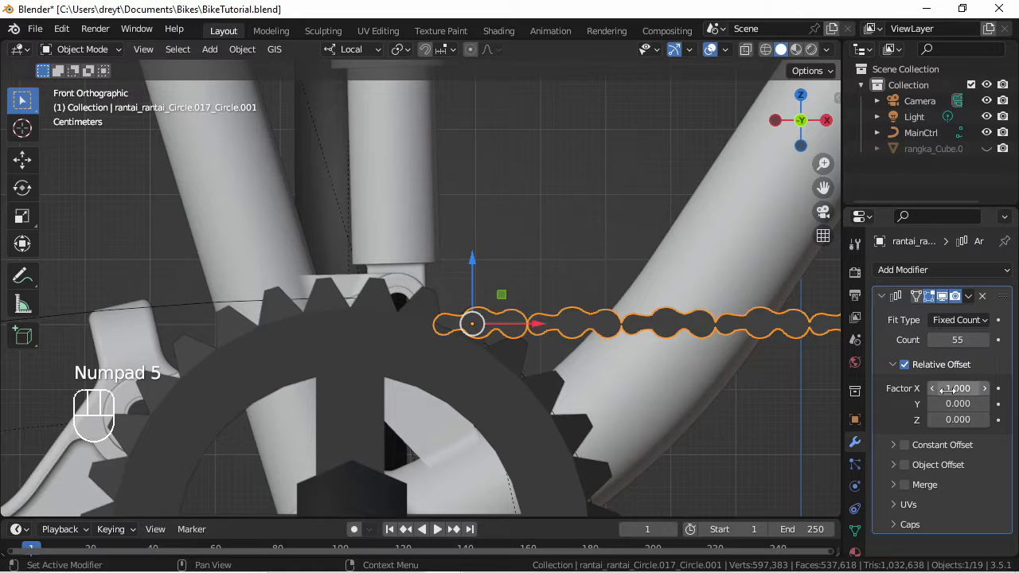
text(0.7)
key(Return)
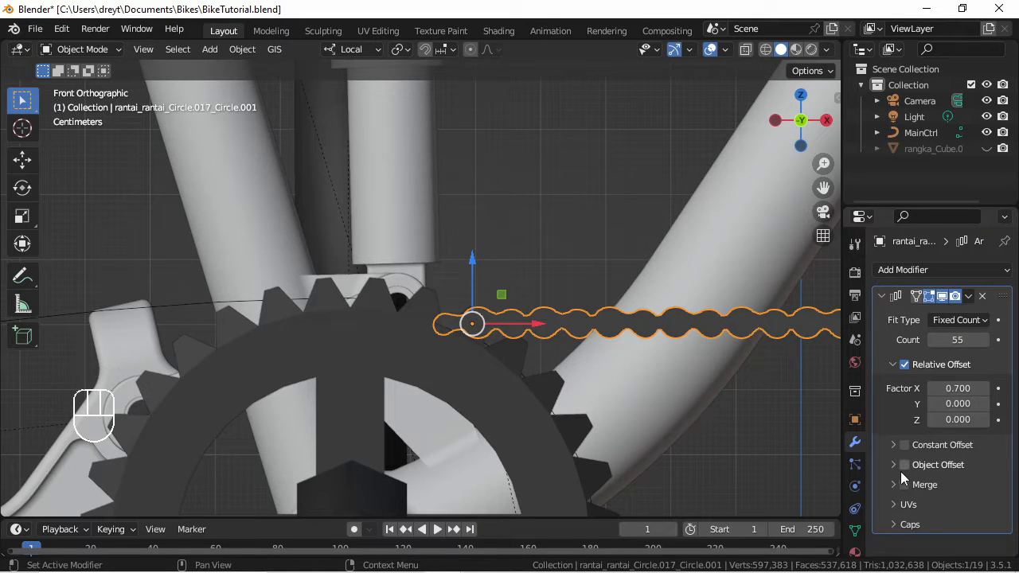
click(911, 272)
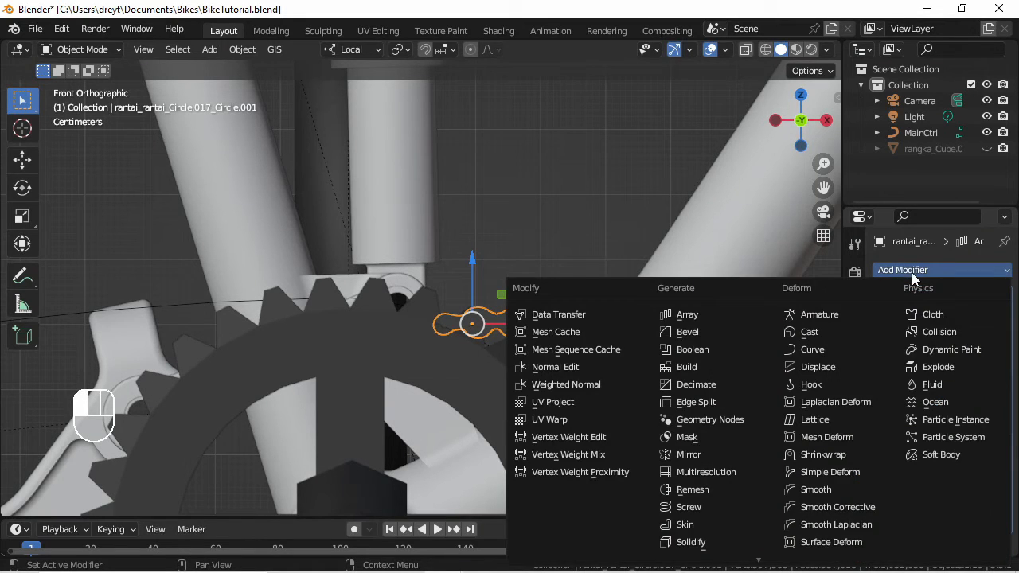
click(738, 317)
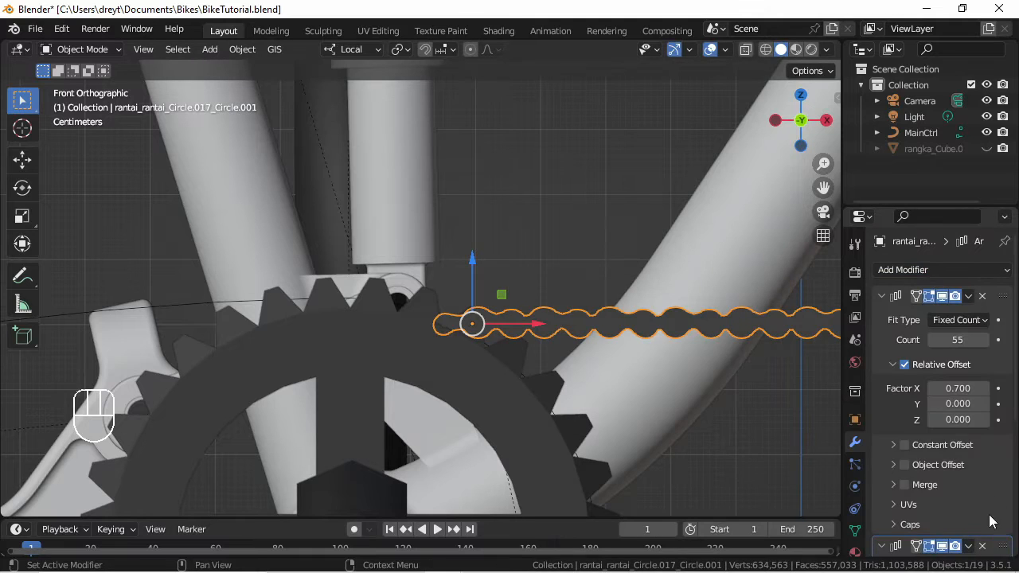
scroll(954, 395, down, 5)
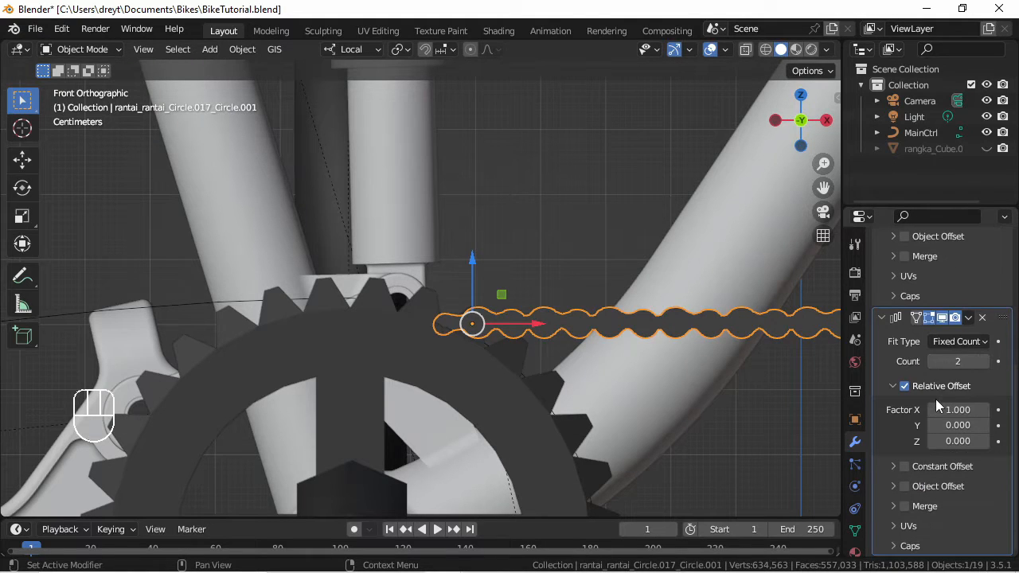
scroll(905, 323, up, 5)
scroll(934, 398, down, 4)
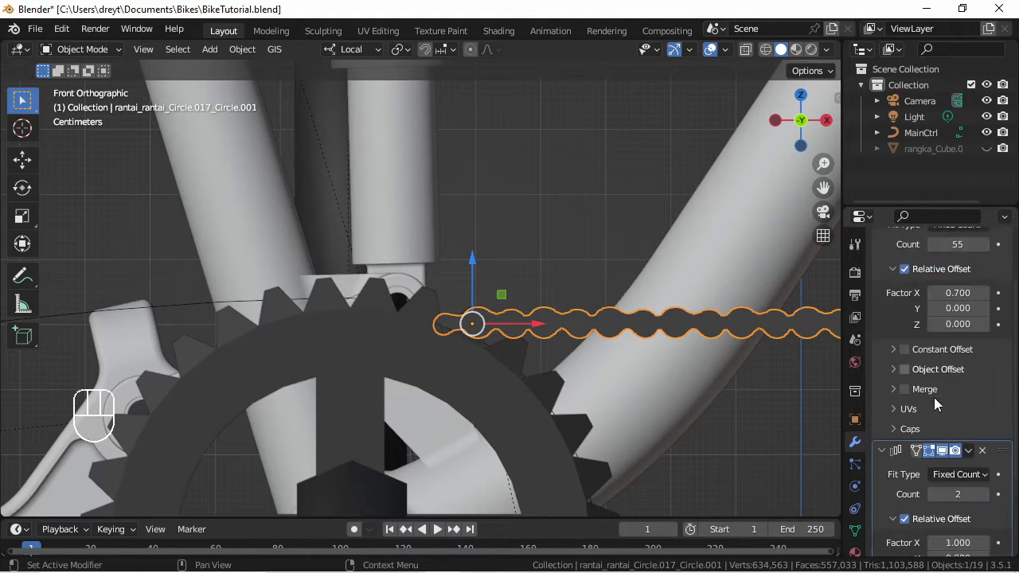
click(981, 387)
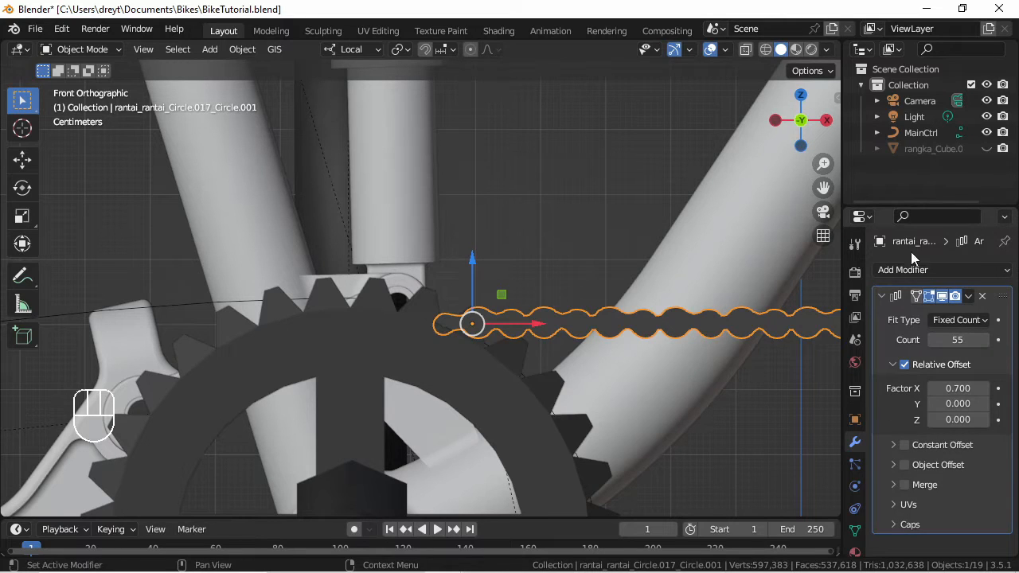
Step: Add a Curve modifier to the chain segment, using BezierCircle as its curve object
click(920, 270)
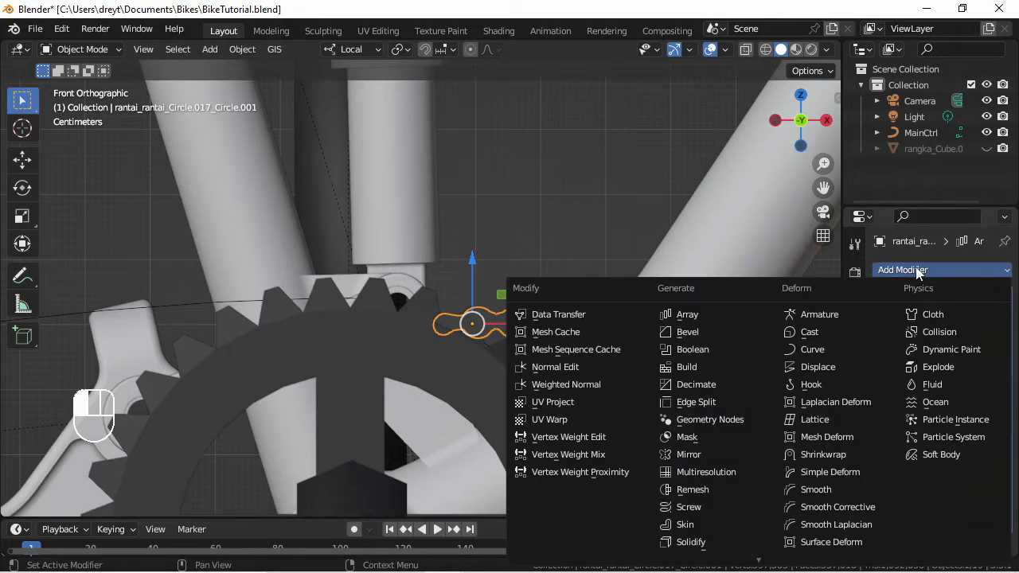
click(811, 349)
scroll(893, 396, down, 3)
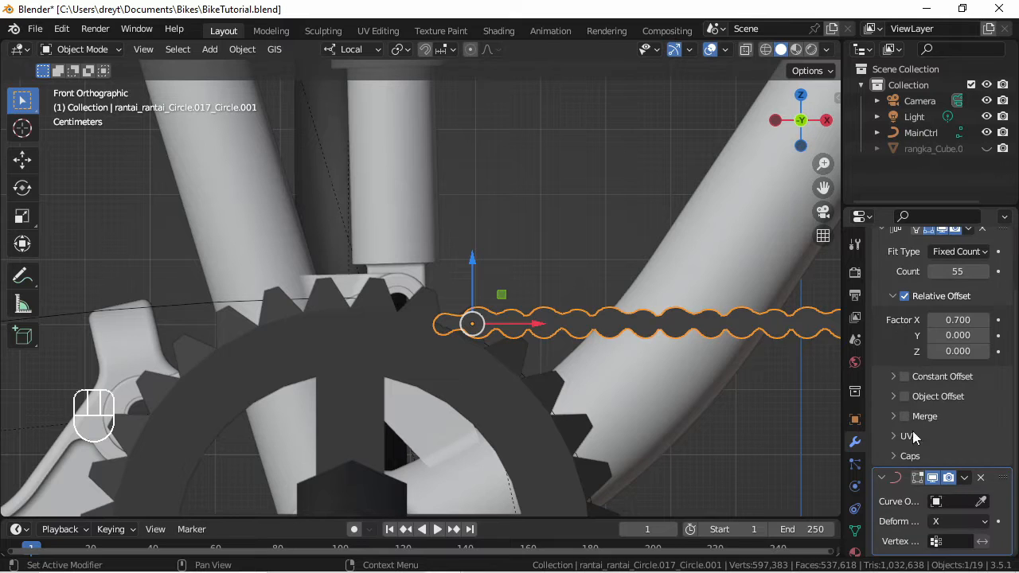
click(951, 499)
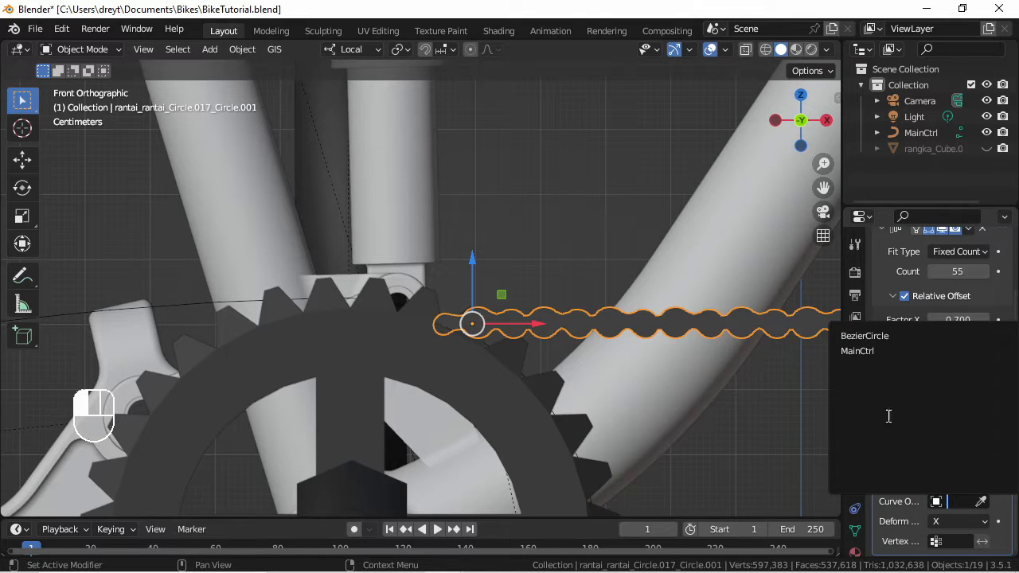
click(869, 339)
Step: Move the arrayed chain down along Z until it lines up with the path around the chainring and rear sprocket
scroll(557, 326, down, 5)
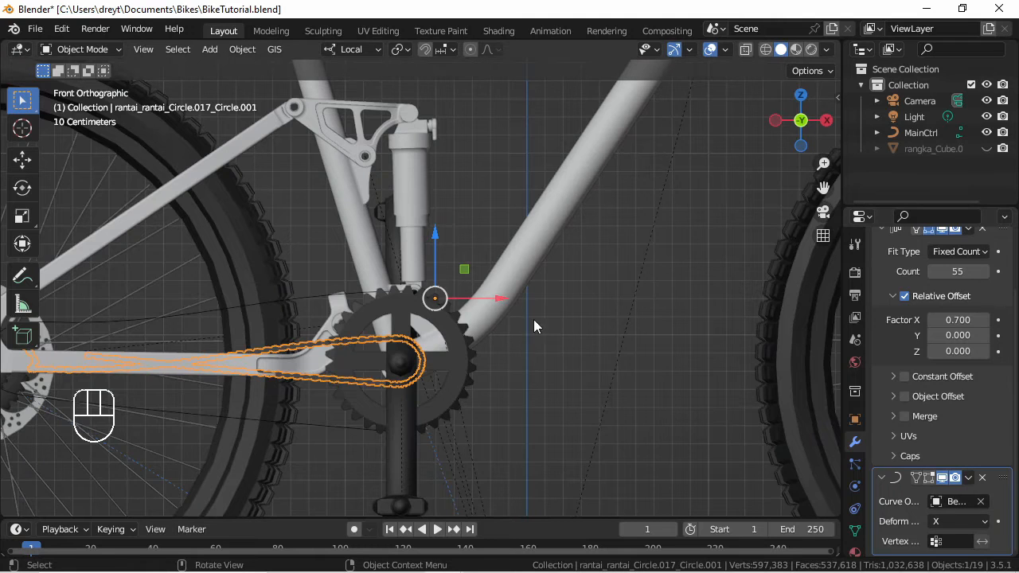
drag(498, 298, 514, 301)
right_click(514, 301)
drag(434, 233, 435, 304)
Step: Scale the arrayed chain uniformly by about 1.49 so its links cover the whole curve
shift+middle_drag(419, 328, 595, 282)
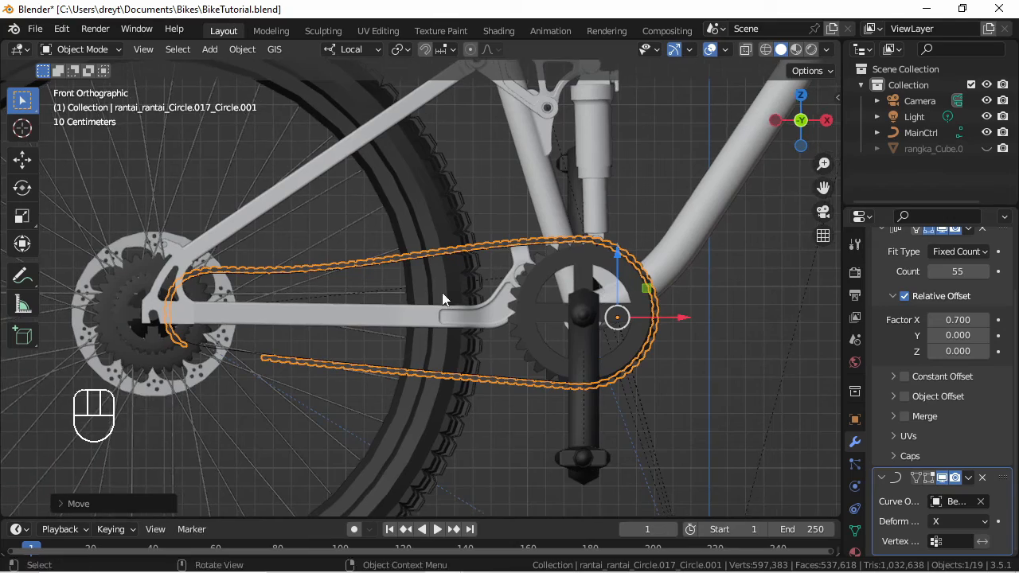
shift+middle_drag(442, 292, 458, 268)
scroll(504, 273, up, 8)
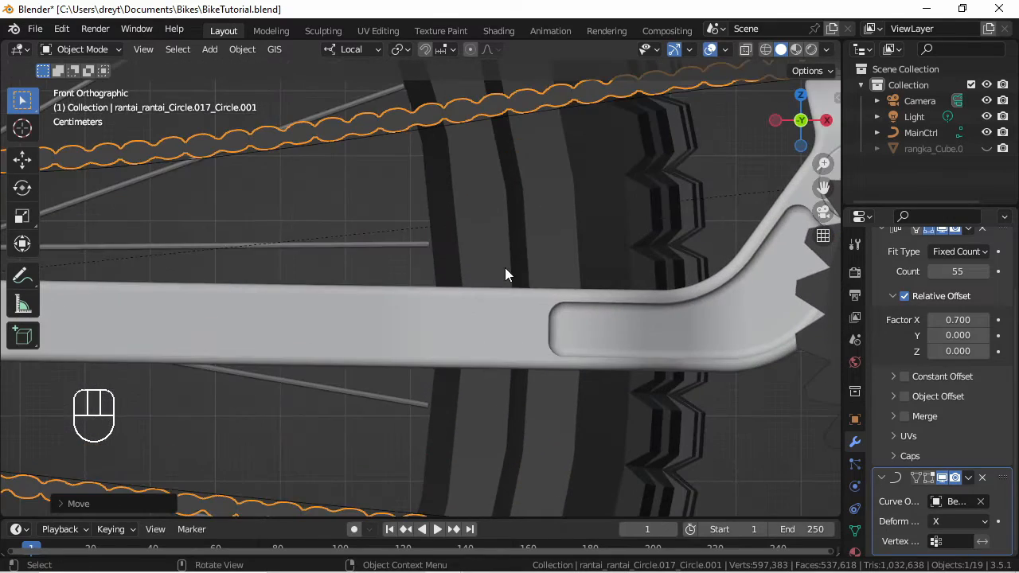
shift+middle_drag(326, 200, 573, 235)
scroll(536, 182, down, 6)
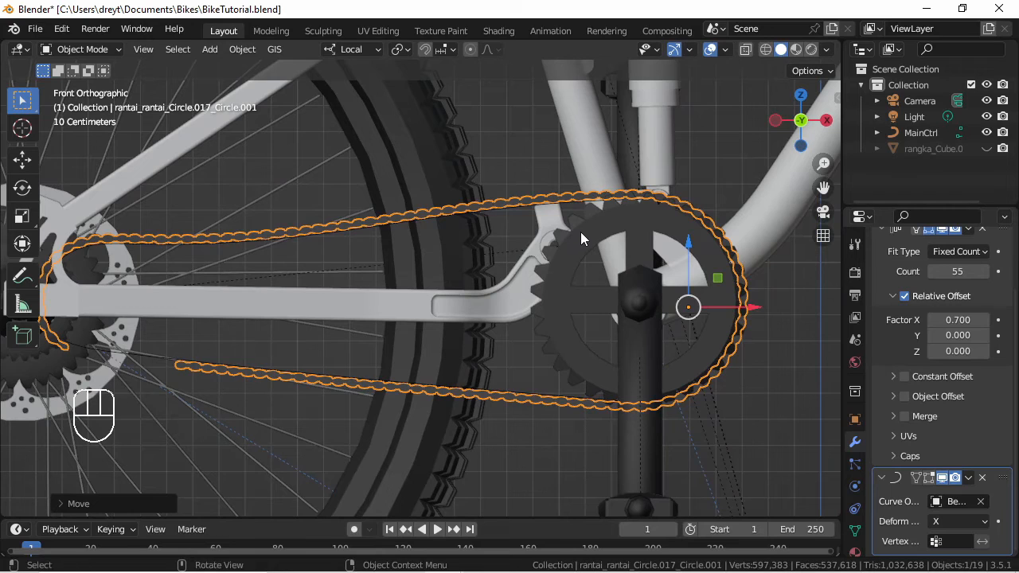
key(s)
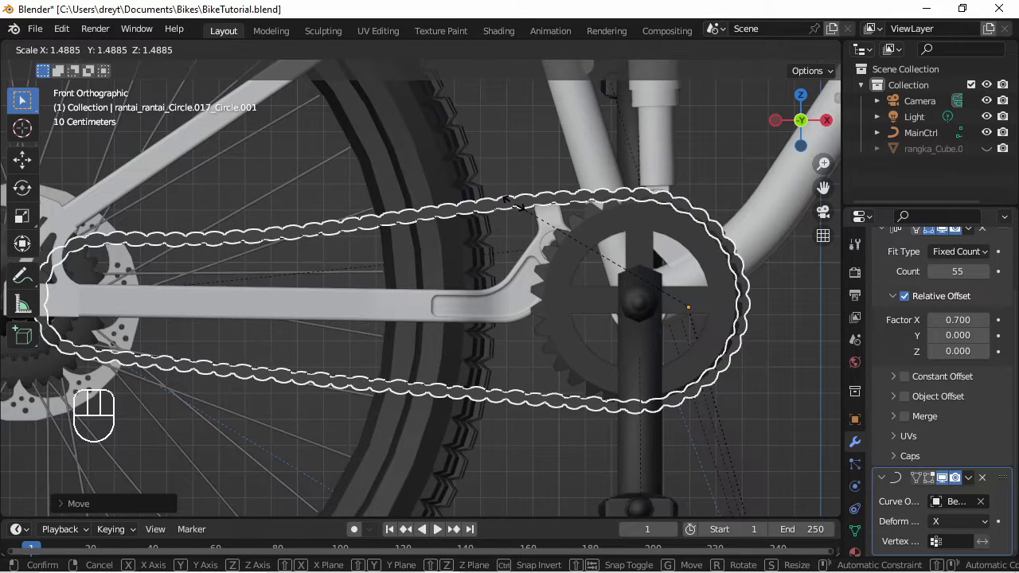
click(509, 201)
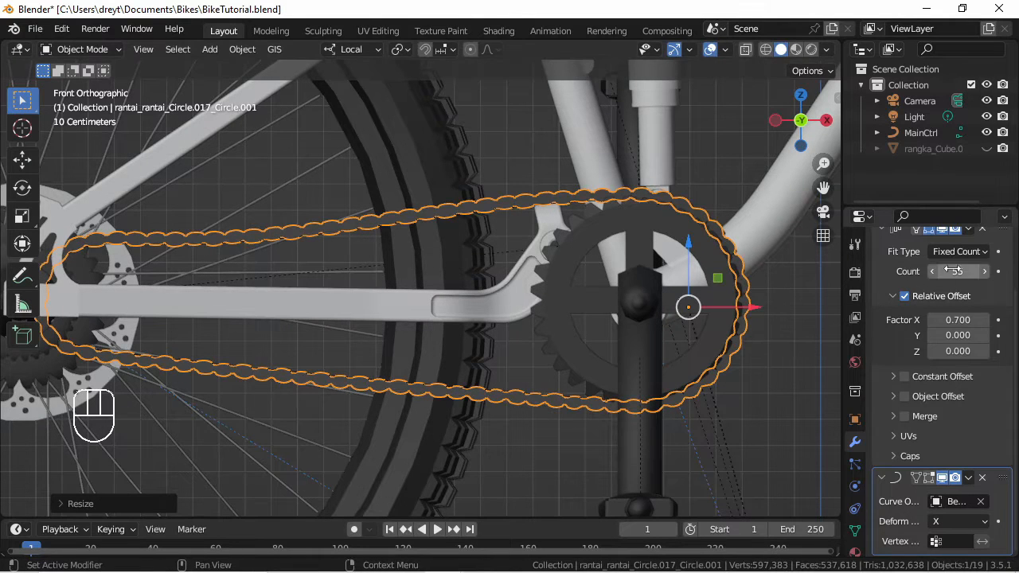
Step: Reduce the Array modifier's count to 40
drag(956, 271, 927, 271)
click(985, 272)
click(985, 272)
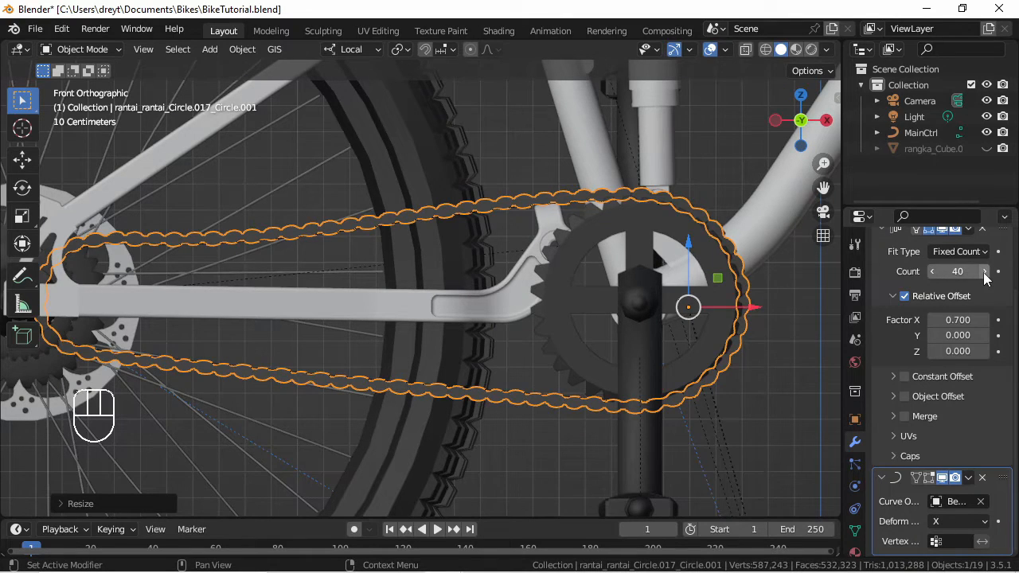
Step: Switch to wireframe shading and scale the chain by about 0.997 so its end links meet near the rear sprocket
shift+middle_drag(408, 325, 635, 301)
scroll(635, 301, up, 3)
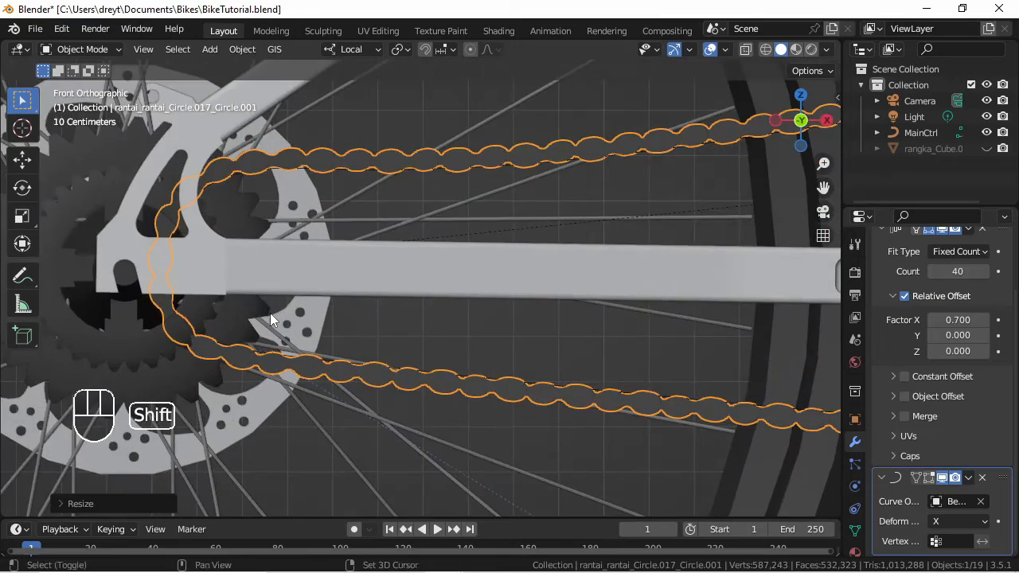
shift+middle_drag(270, 313, 507, 277)
scroll(508, 277, up, 3)
scroll(508, 277, up, 2)
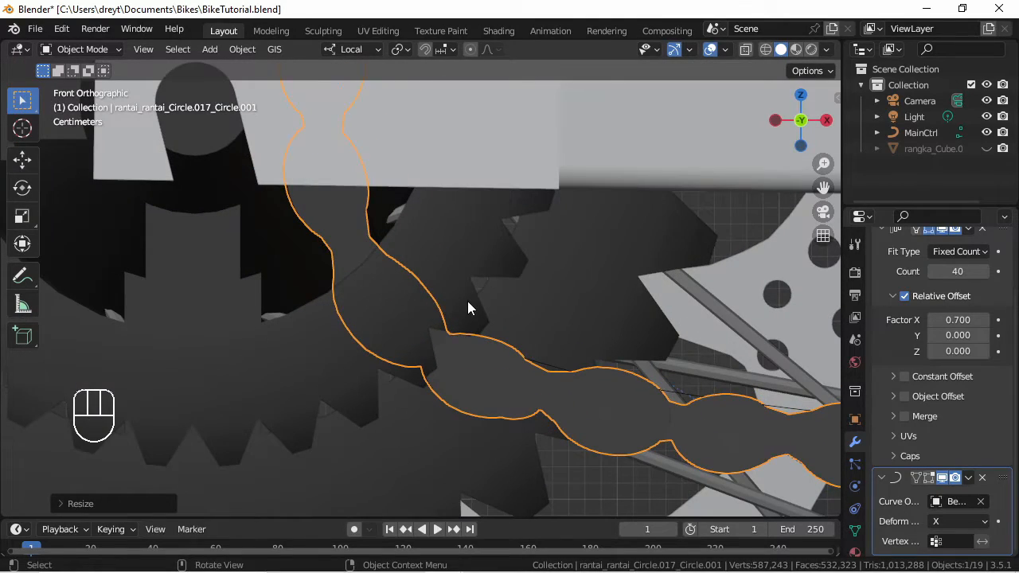
key(z)
click(360, 303)
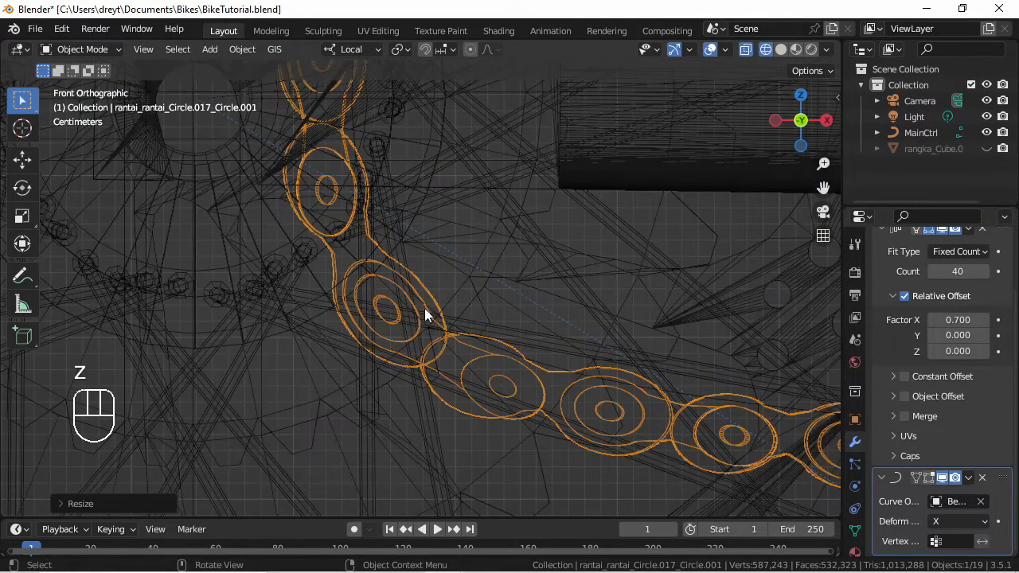
shift+middle_drag(424, 308, 405, 308)
key(s)
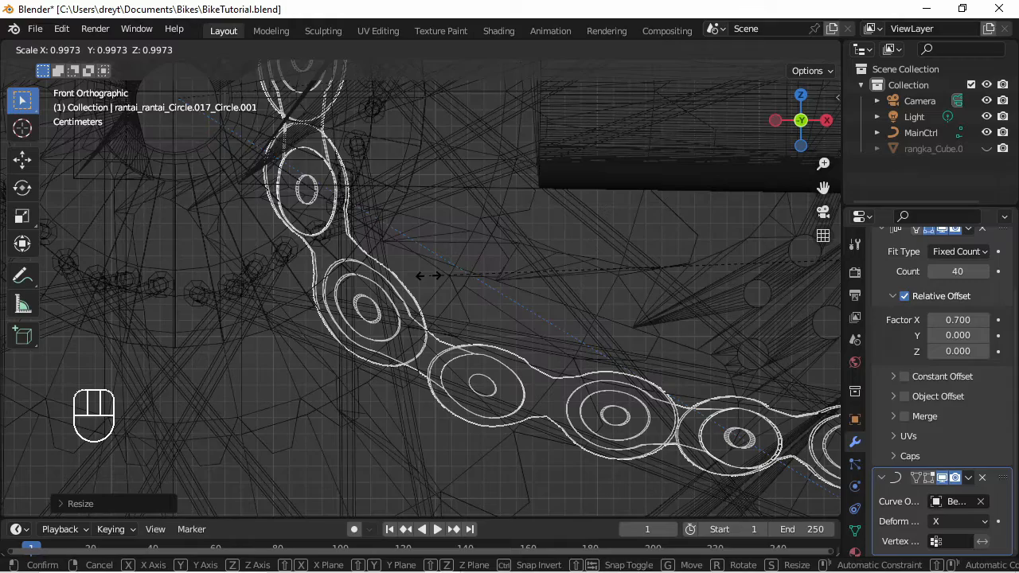
click(434, 276)
Step: Collapse the Curve modifier's settings and check the links around the closed chain loop
scroll(448, 272, down, 12)
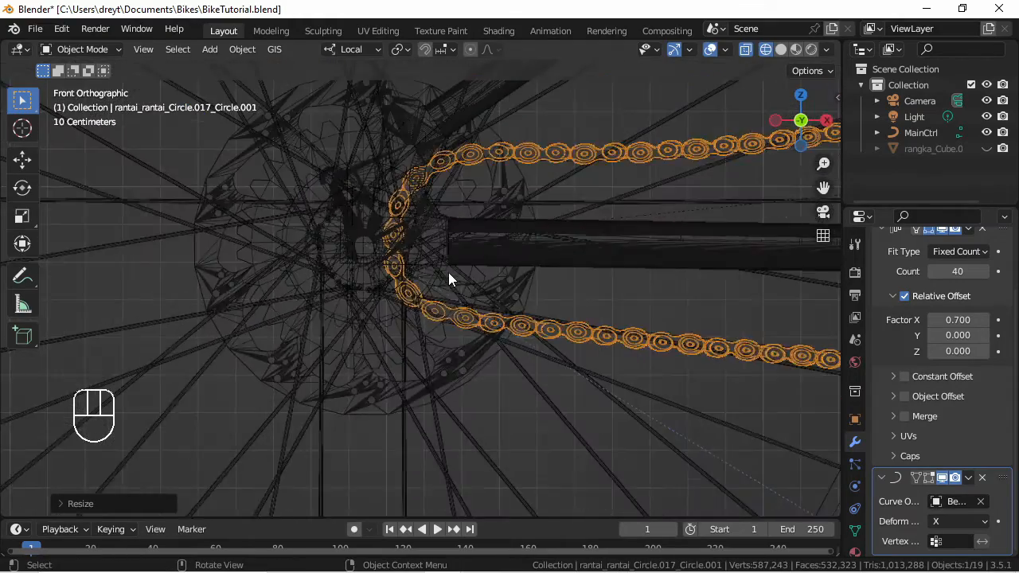
shift+middle_drag(710, 335, 695, 313)
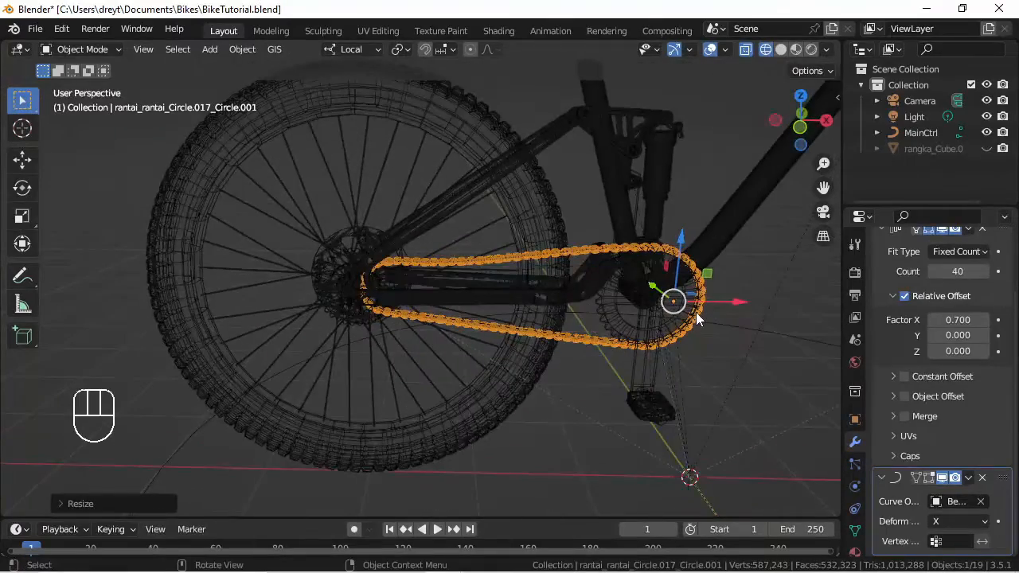
click(881, 477)
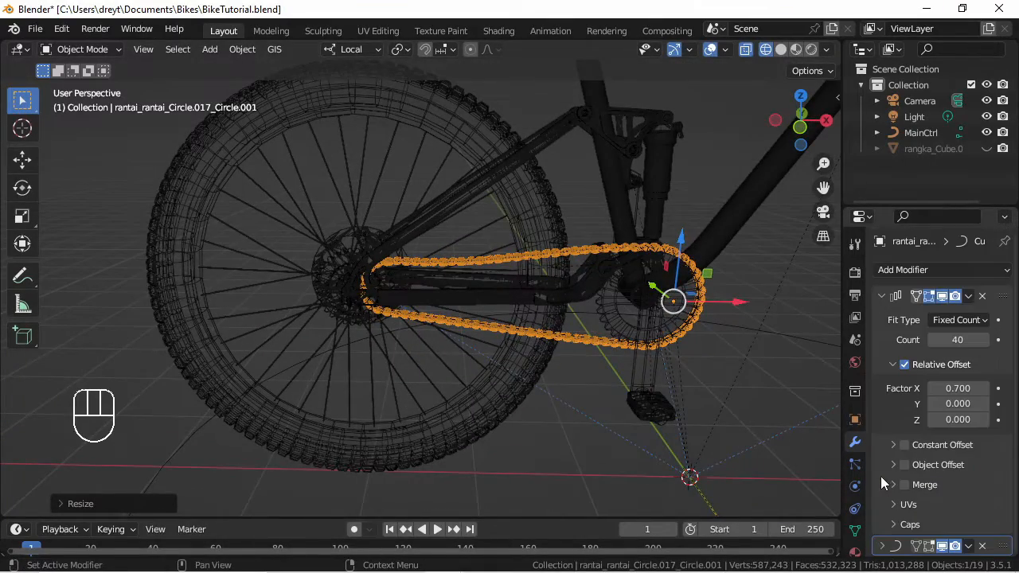
middle_drag(677, 397, 700, 338)
scroll(539, 325, up, 3)
scroll(538, 323, up, 5)
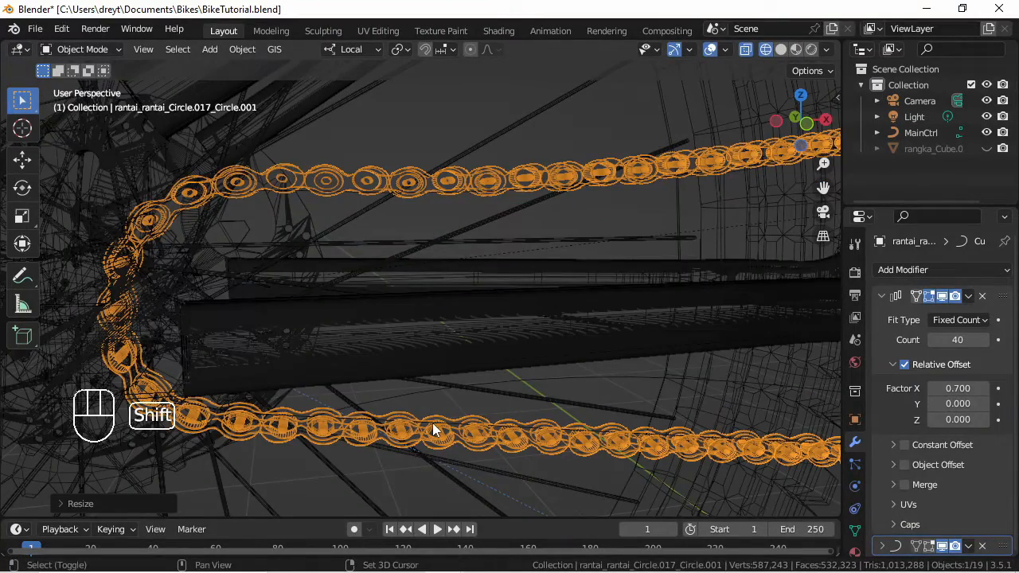
Step: Parent the arrayed chain to the BezierCircle curve with the Object option
shift+click(432, 423)
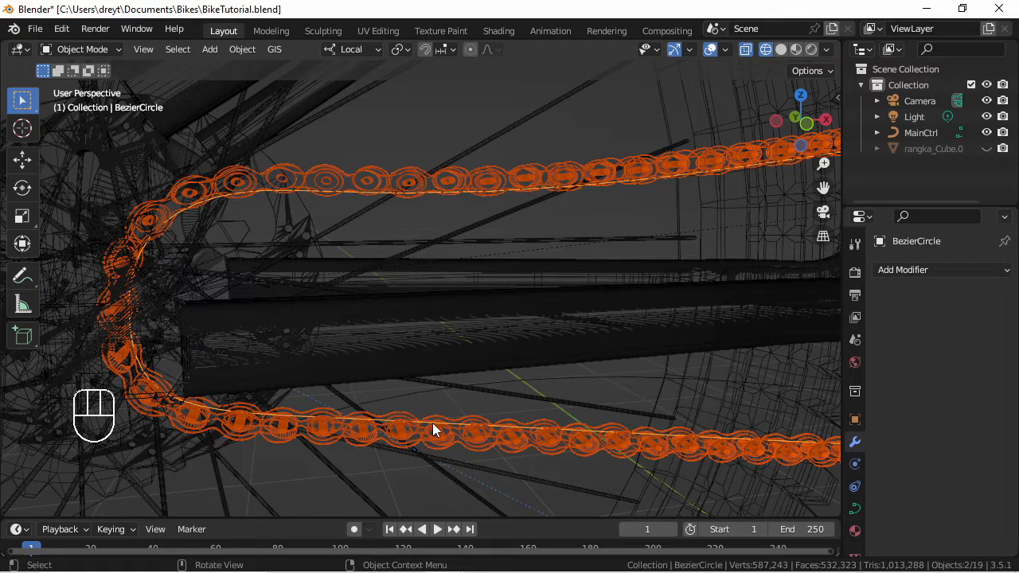
key(ctrl+p)
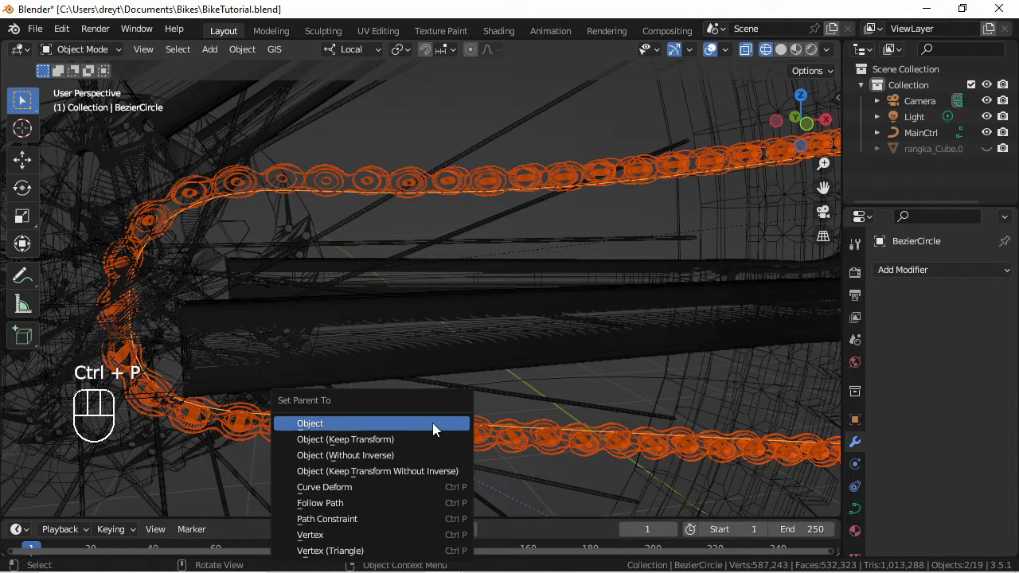
click(432, 422)
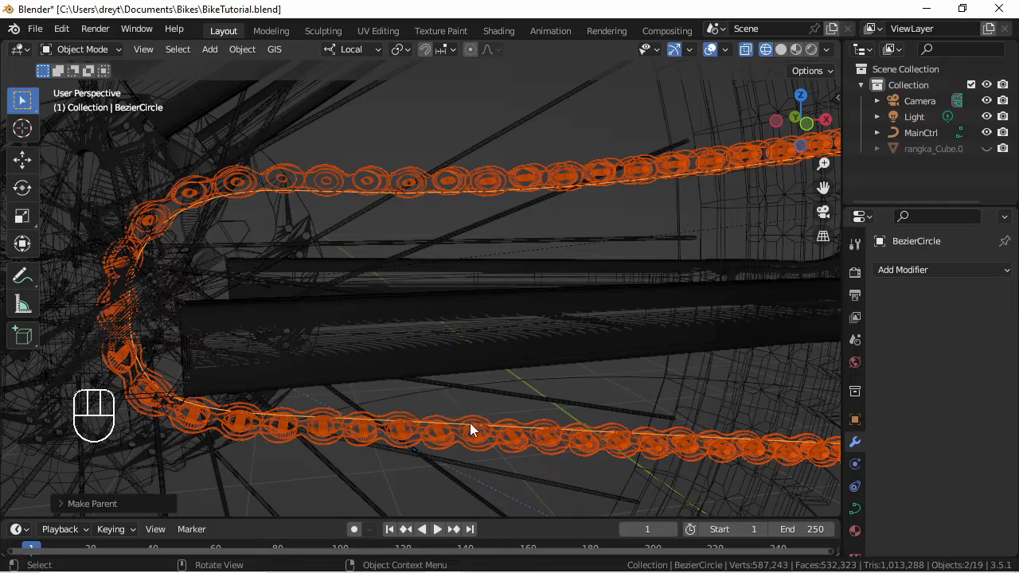
Step: Parent the BezierCircle curve to the bike's Frame with the Object option
click(471, 427)
click(471, 427)
scroll(504, 370, down, 6)
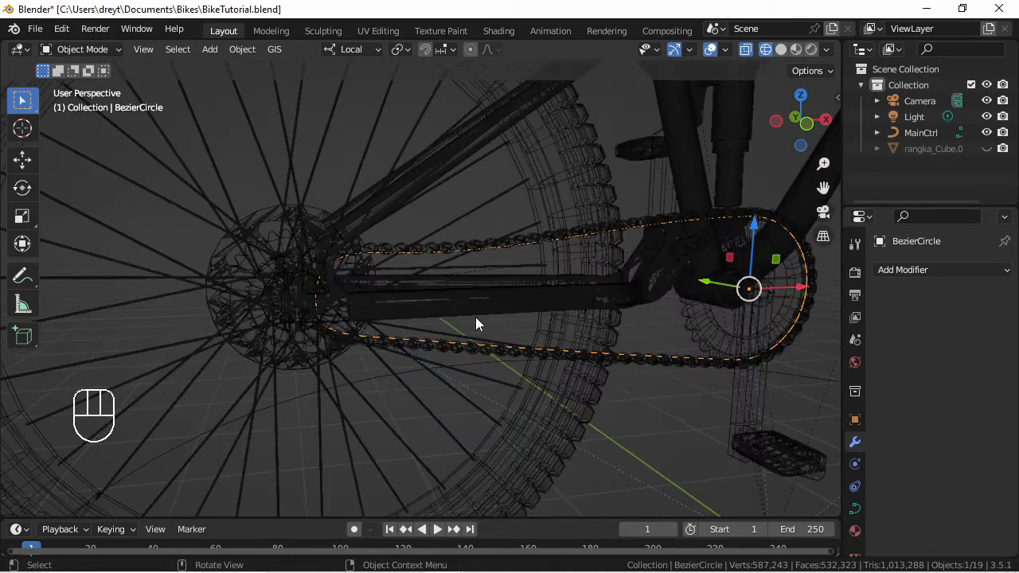
shift+middle_drag(639, 371, 455, 355)
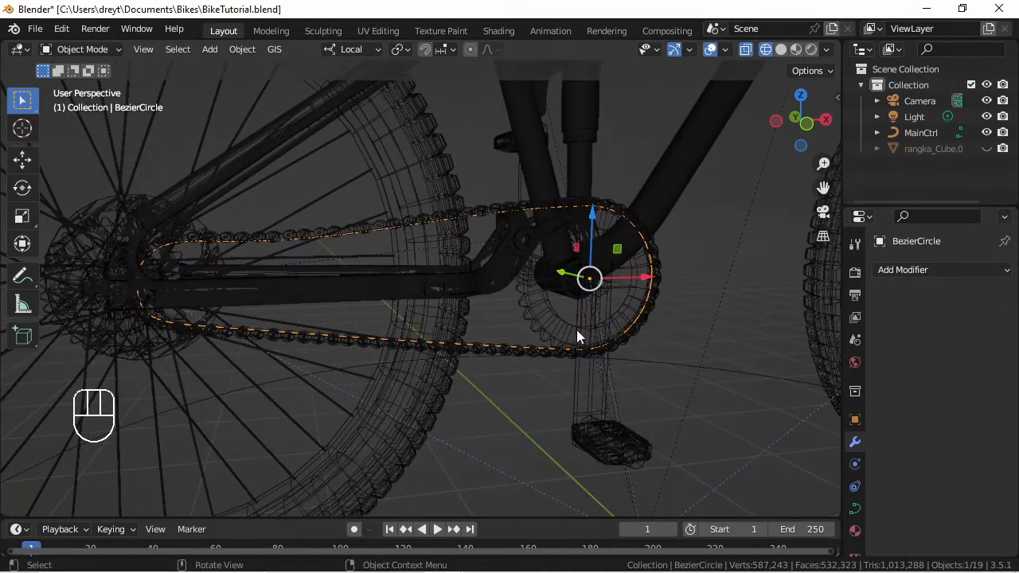
shift+click(684, 158)
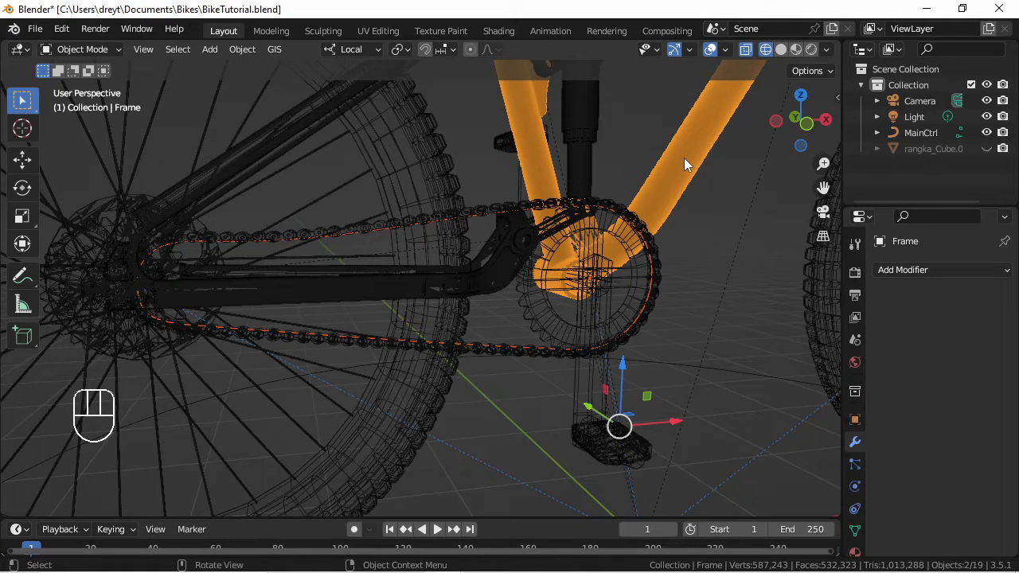
key(ctrl+p)
click(684, 158)
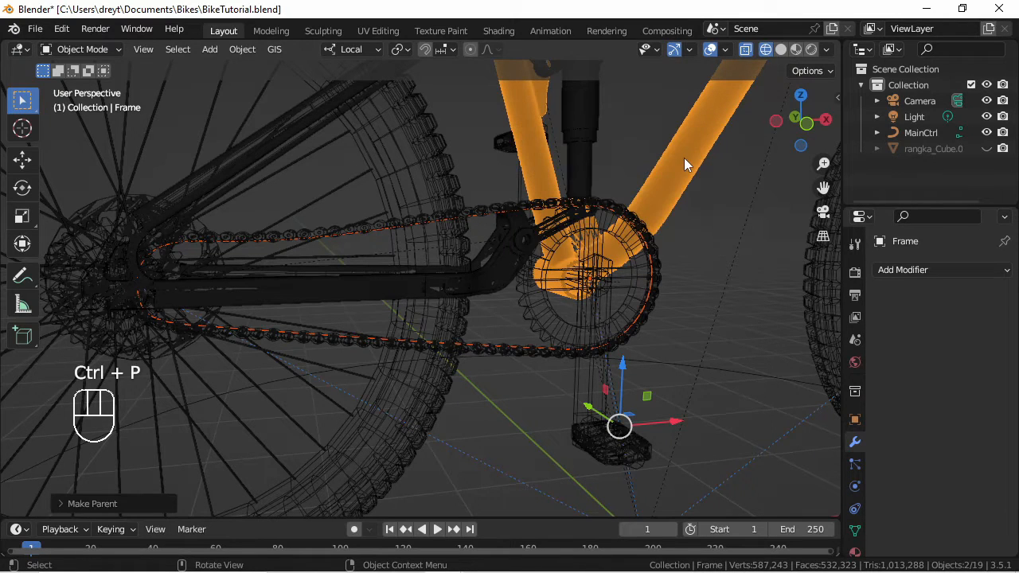
Step: Collapse the chain's Array modifier settings and add a Transformation constraint to the chain with MainCtrl as its target
middle_drag(602, 315, 540, 318)
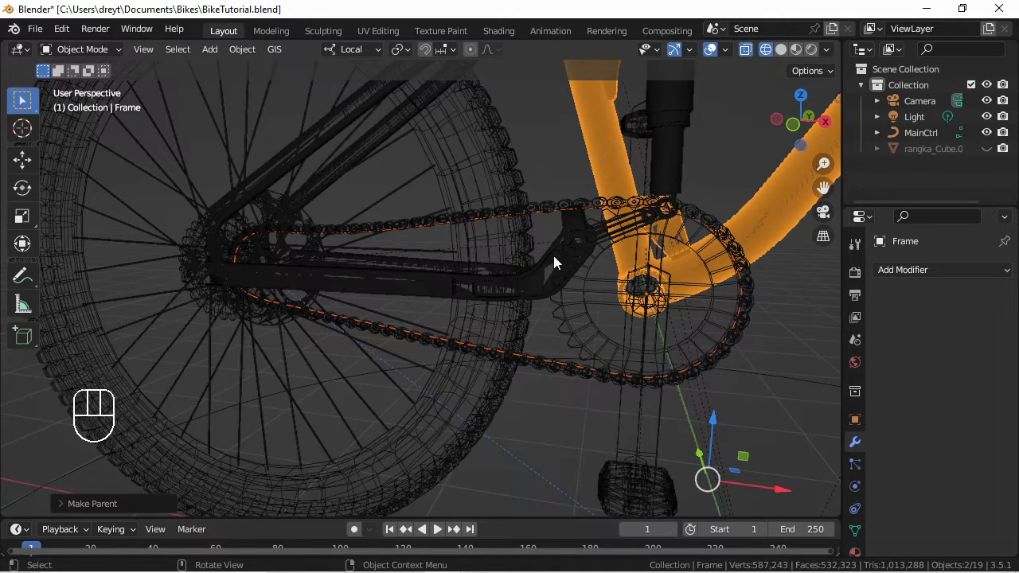
scroll(588, 261, down, 4)
middle_drag(460, 309, 512, 282)
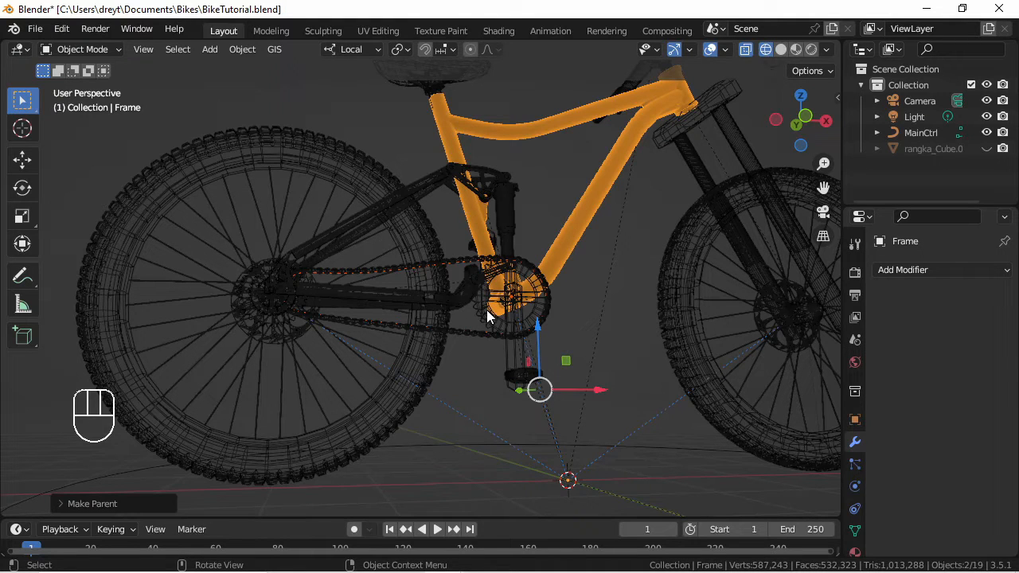
middle_drag(486, 310, 444, 322)
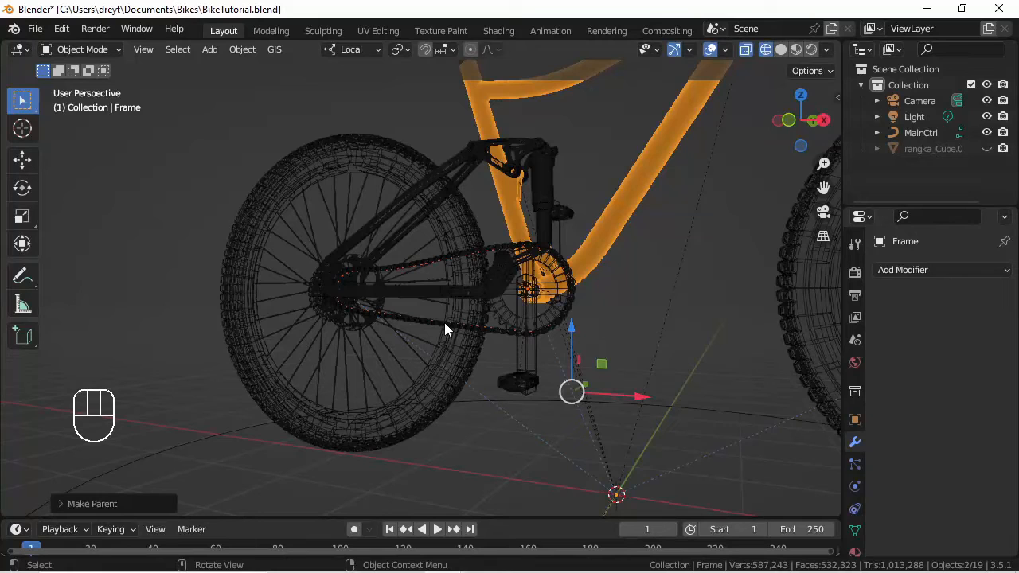
click(492, 329)
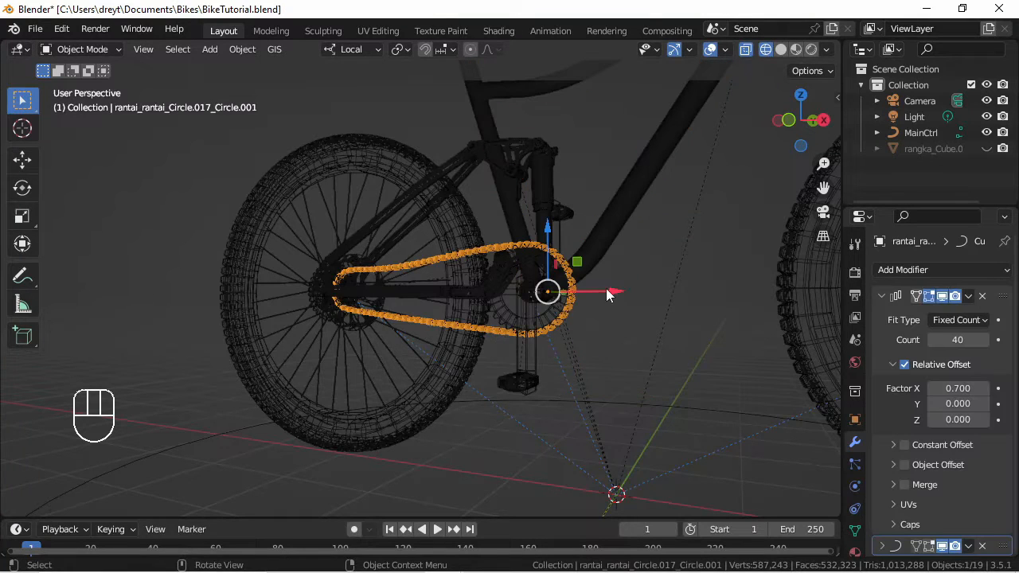
click(881, 295)
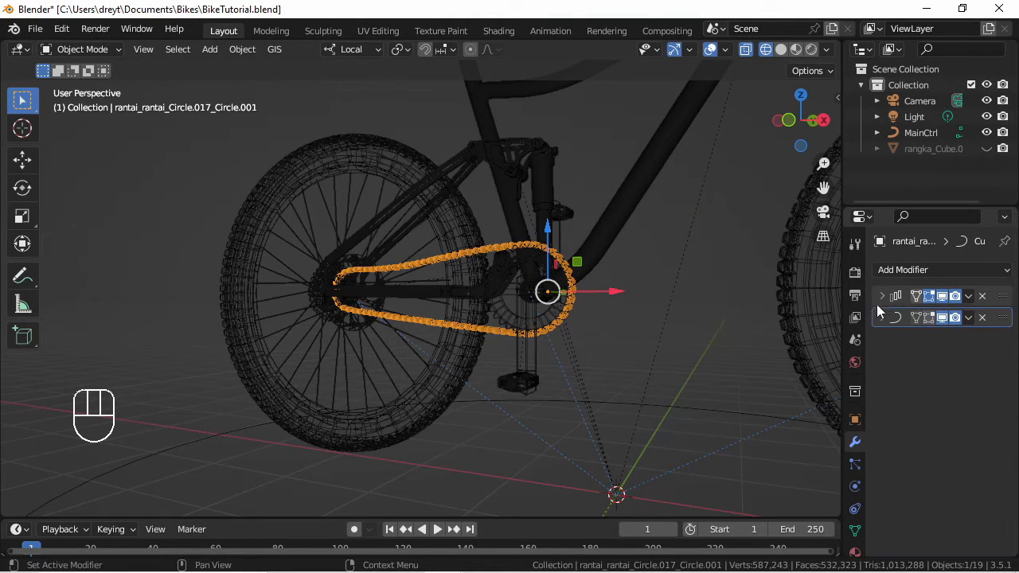
click(855, 508)
click(905, 269)
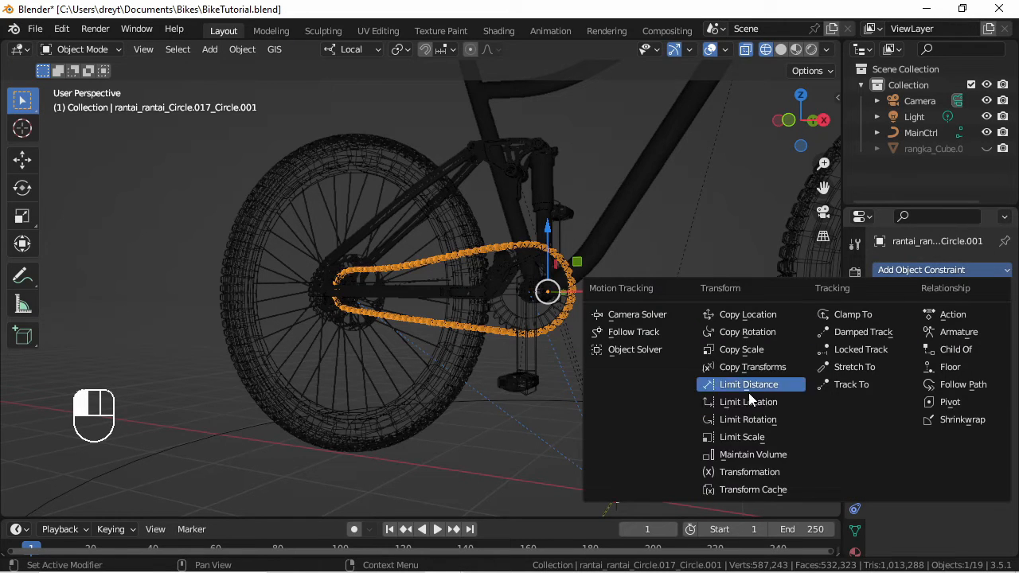
click(749, 472)
click(939, 321)
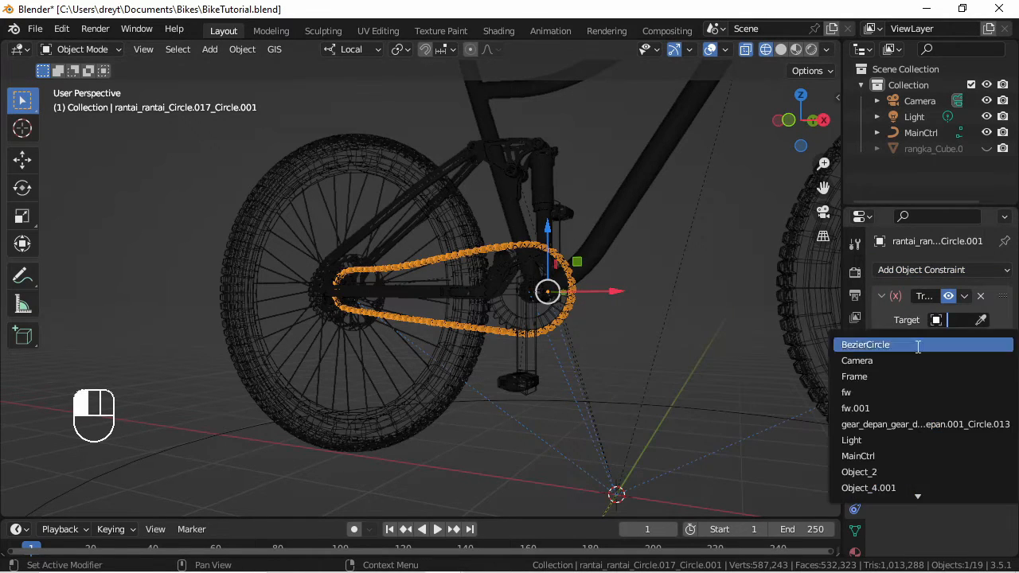
click(858, 456)
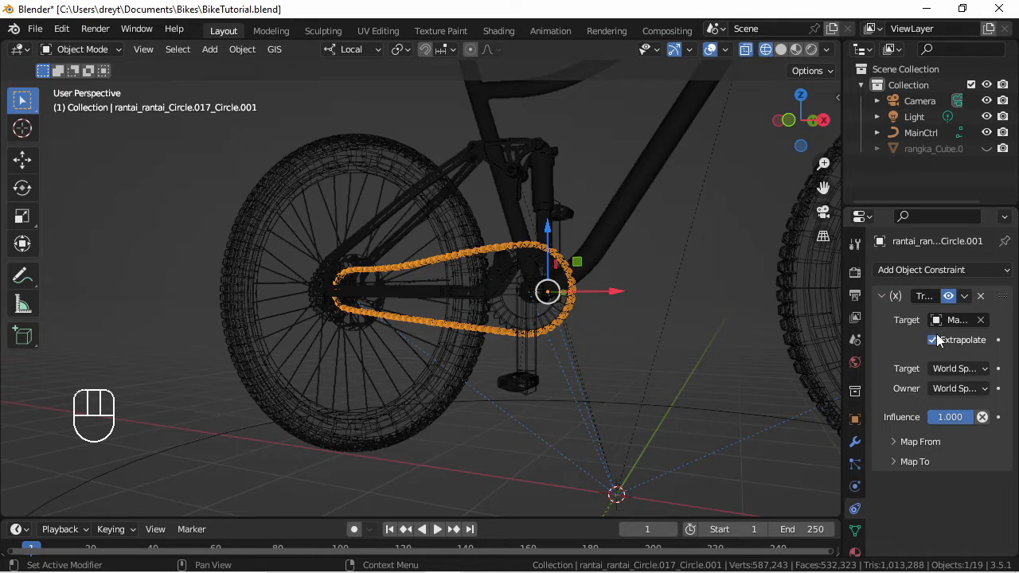
Step: Set both the target and owner spaces of the chain's Transformation constraint to Local Space
click(937, 373)
click(907, 425)
click(957, 388)
Step: Set the constraint's Map From location X range to a minimum of -1 m and a maximum of 1 m
click(907, 440)
click(907, 441)
scroll(925, 477, down, 2)
click(964, 433)
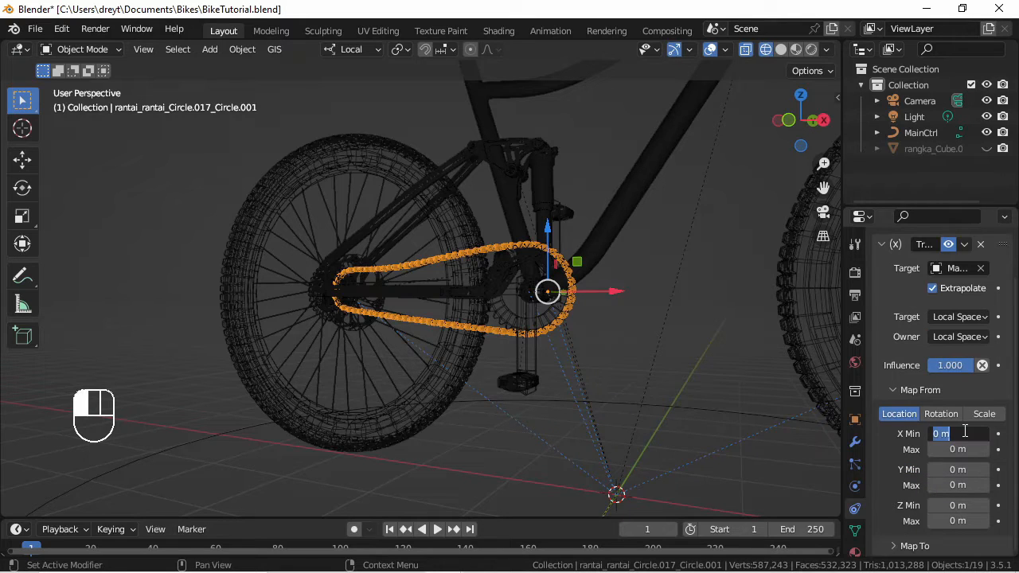
key(BackSpace)
text(-1)
key(Tab)
text(1)
key(Return)
Step: Set the constraint's Map To location X range to a minimum of -1 m and a maximum of 1 m
click(898, 546)
scroll(884, 496, down, 5)
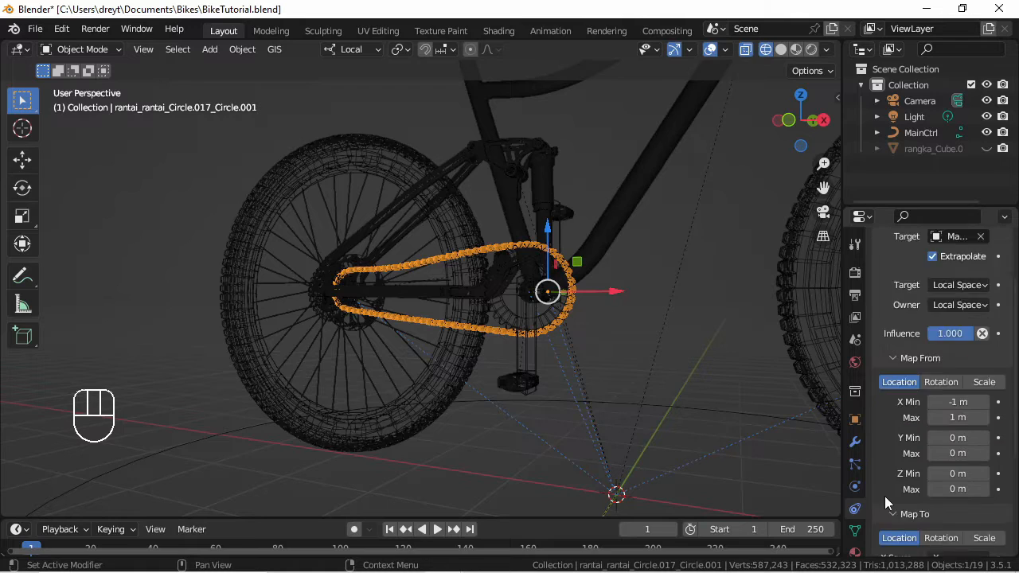
click(953, 446)
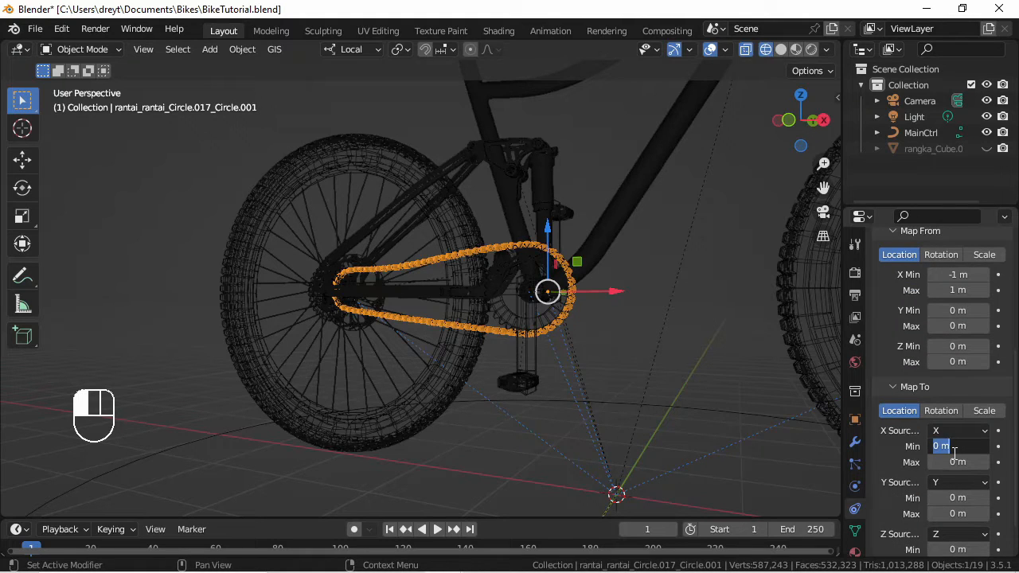
text(-1)
key(Tab)
text(1)
key(Return)
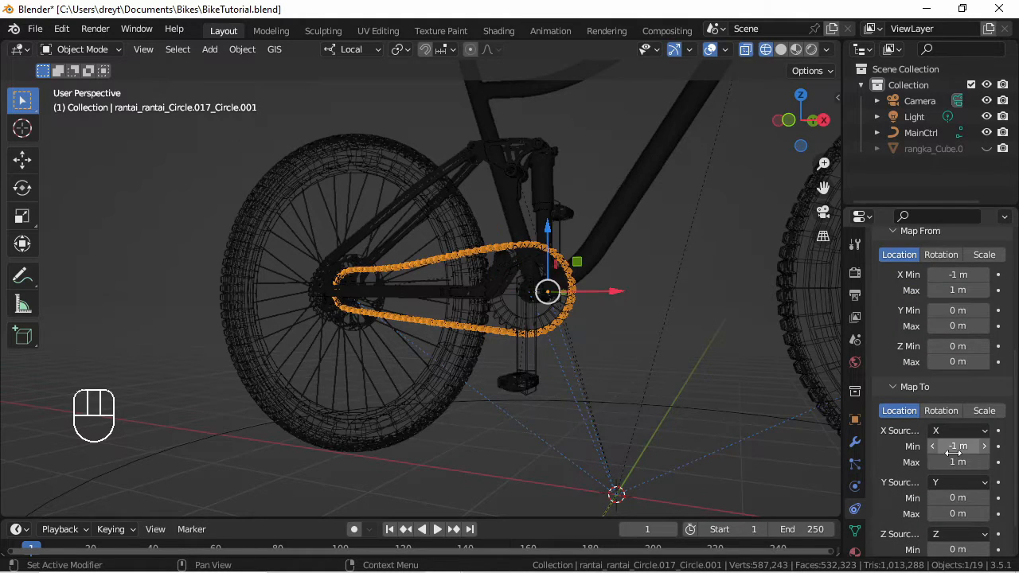
Step: Try moving the MainCtrl controller along its X axis to test the chain's motion around the sprockets
click(229, 431)
middle_drag(229, 431, 311, 439)
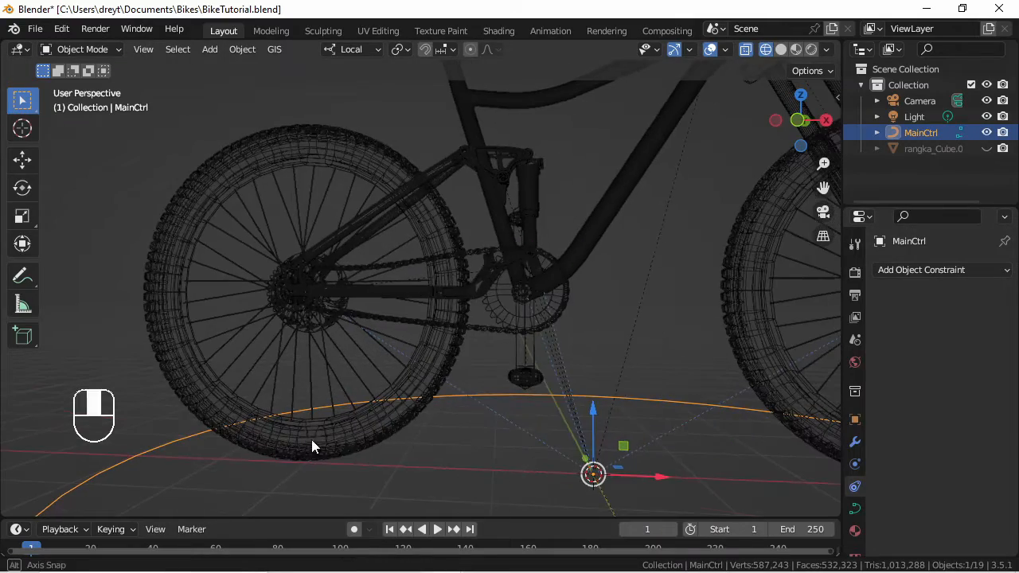
drag(637, 477, 566, 68)
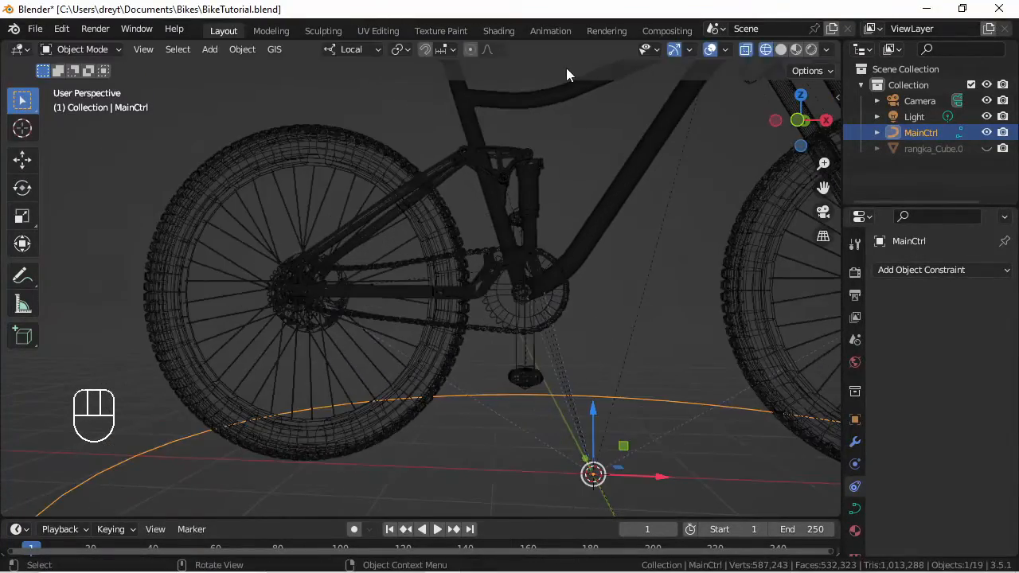
middle_drag(427, 186, 498, 199)
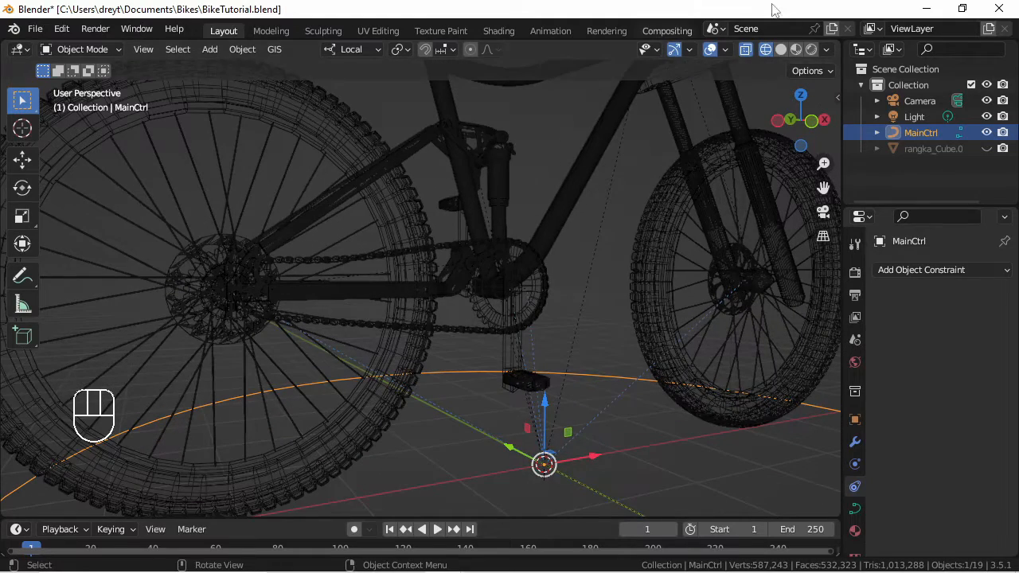
Step: Switch to solid shading and scale the BezierCircle curve uniformly by about 1.085 in front view
click(781, 48)
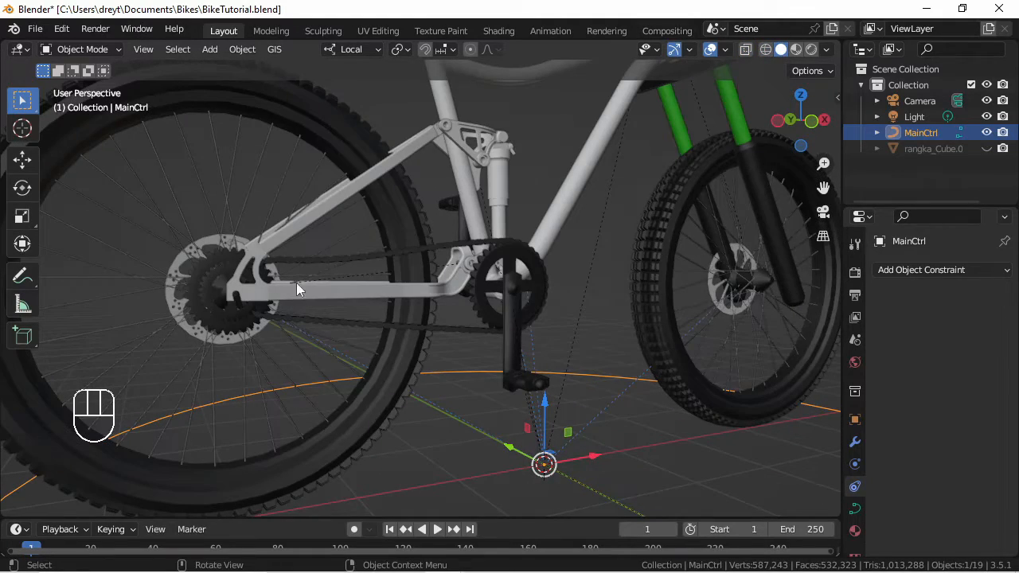
shift+middle_drag(296, 282, 413, 241)
scroll(388, 266, up, 3)
click(379, 269)
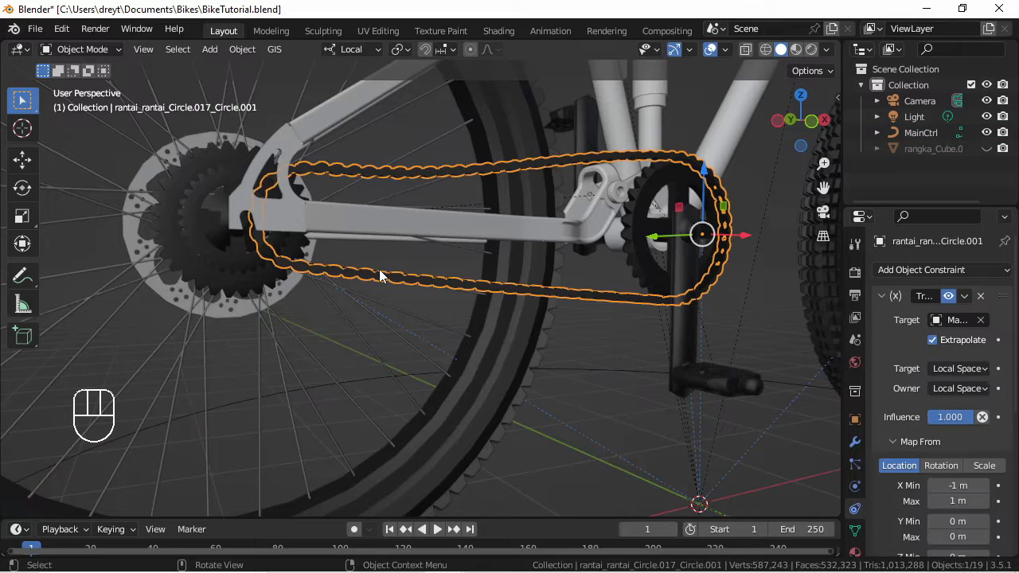
click(364, 171)
key(KP_1)
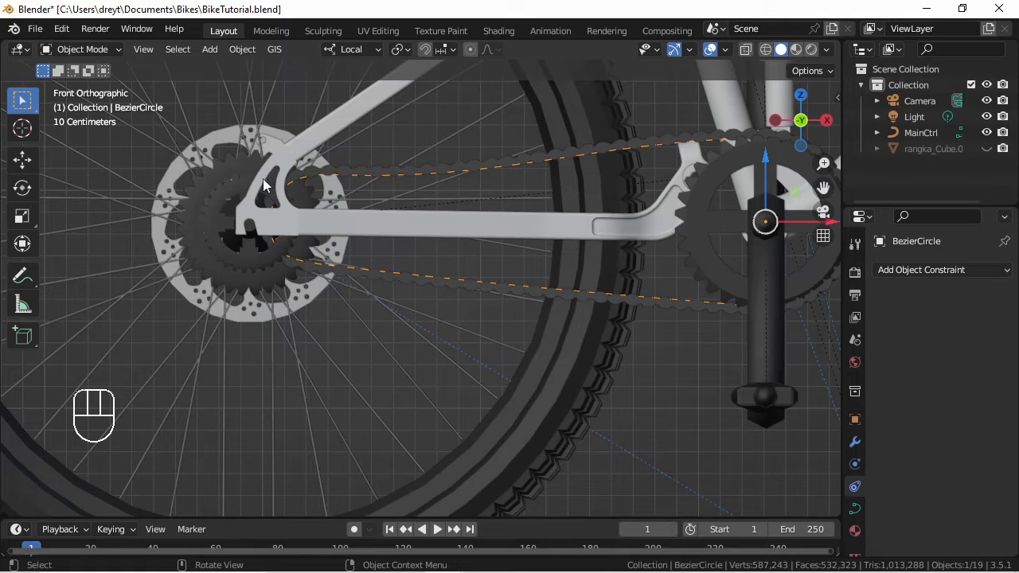
key(s)
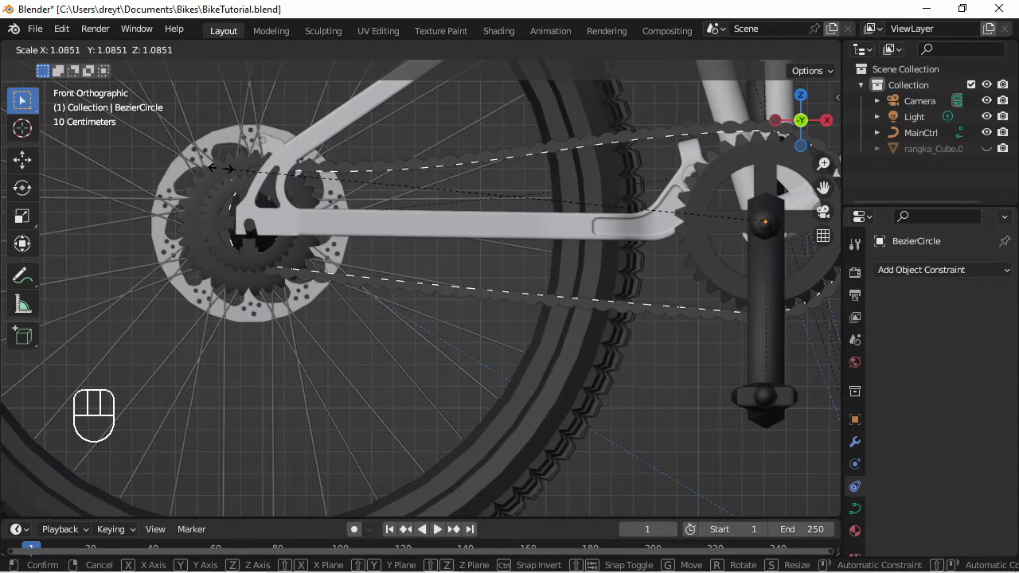
click(217, 168)
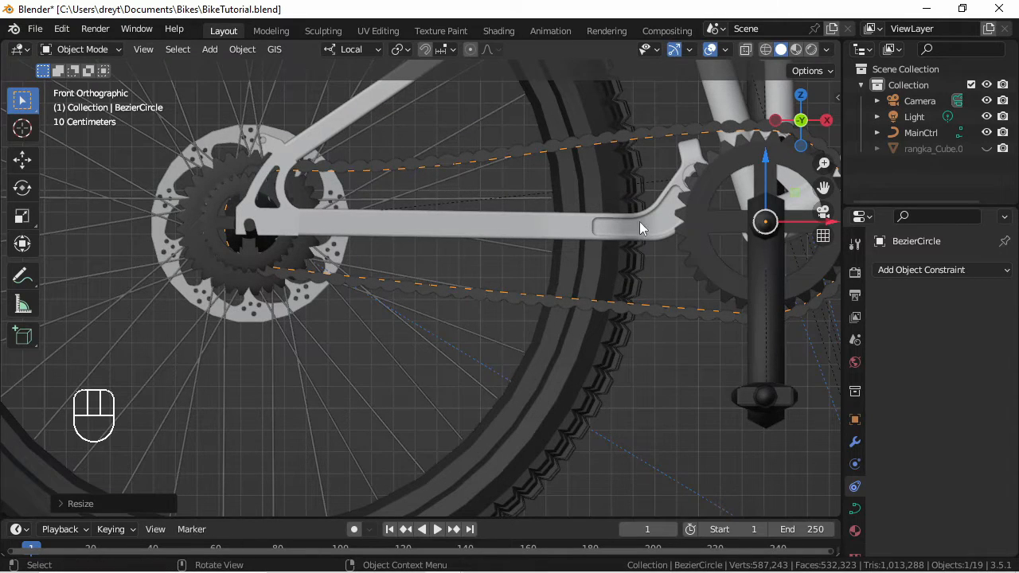
Step: Shift the BezierCircle curve slightly along X toward the rear wheel and scale it by about 1.027 along local X
mouse_move(791, 223)
mouse_down()
mouse_move(767, 225)
mouse_move(782, 225)
mouse_up()
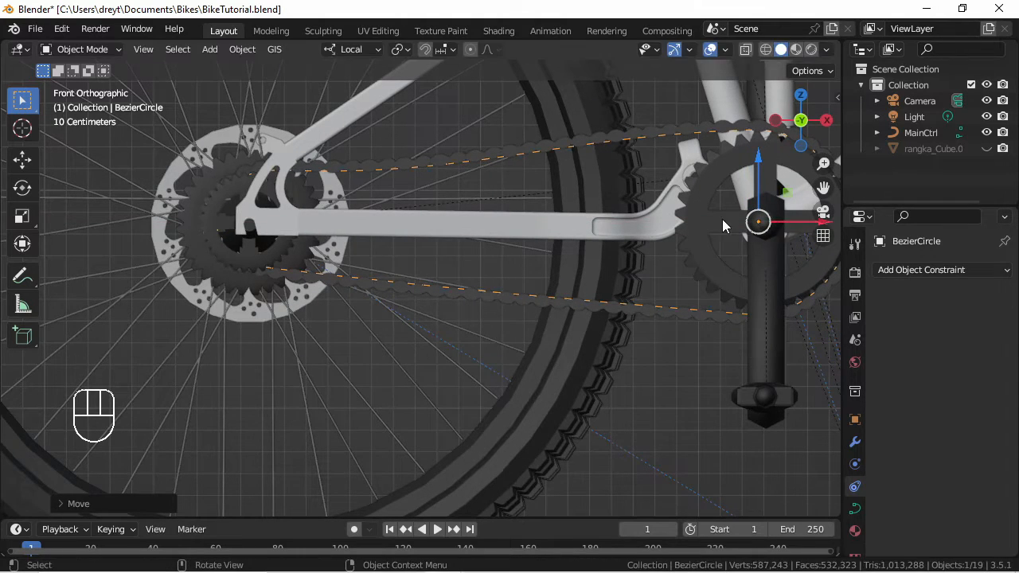
key(s)
key(x)
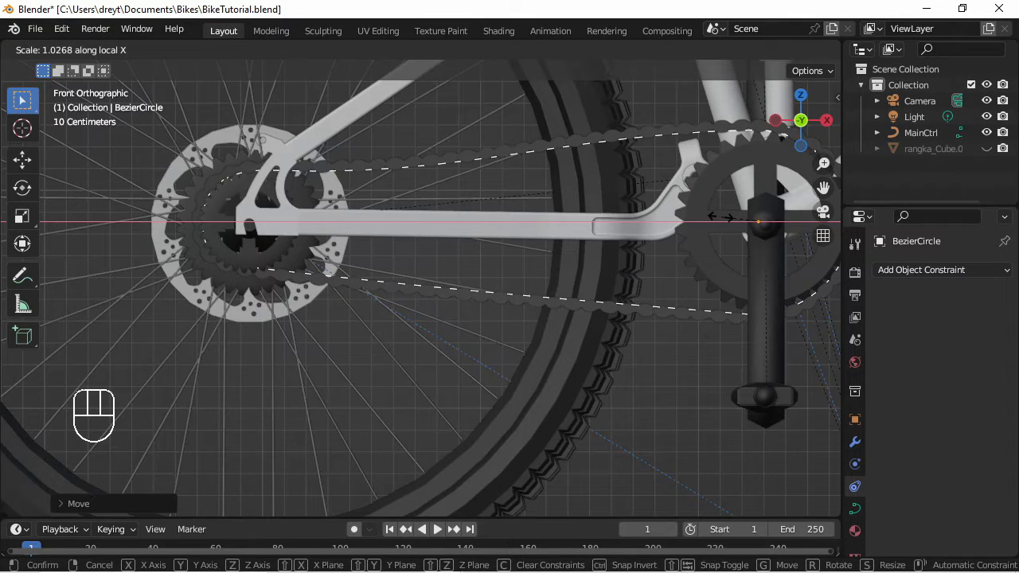
click(725, 216)
Step: Move the BezierCircle curve slightly along its Y axis to line the chain up with the front sprocket
shift+middle_drag(668, 220, 451, 293)
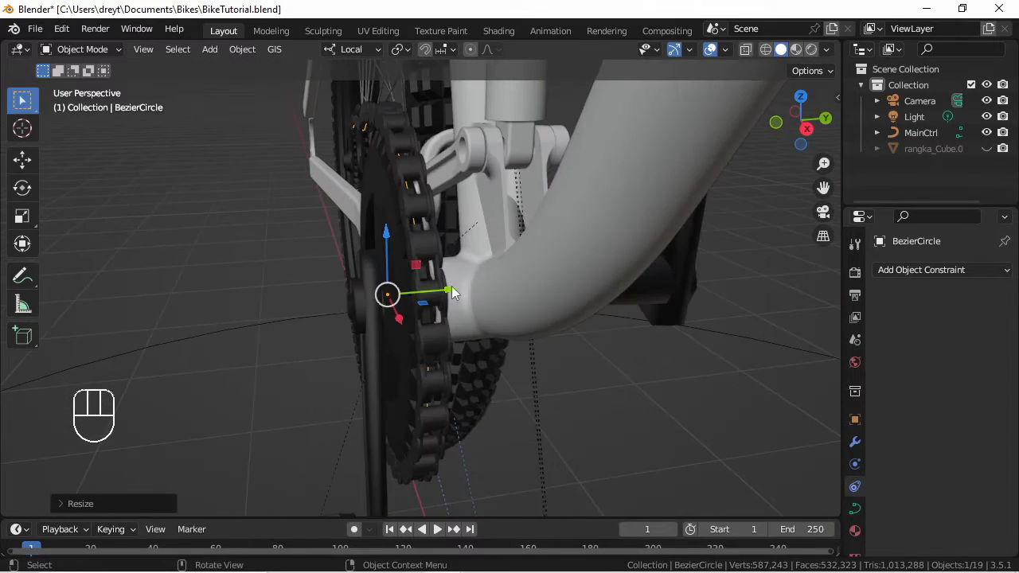
drag(451, 293, 444, 290)
Step: Edit the curve with proportional editing, moving its rearmost control point sideways along Y to align the chain with the rear sprocket
middle_drag(443, 290, 173, 238)
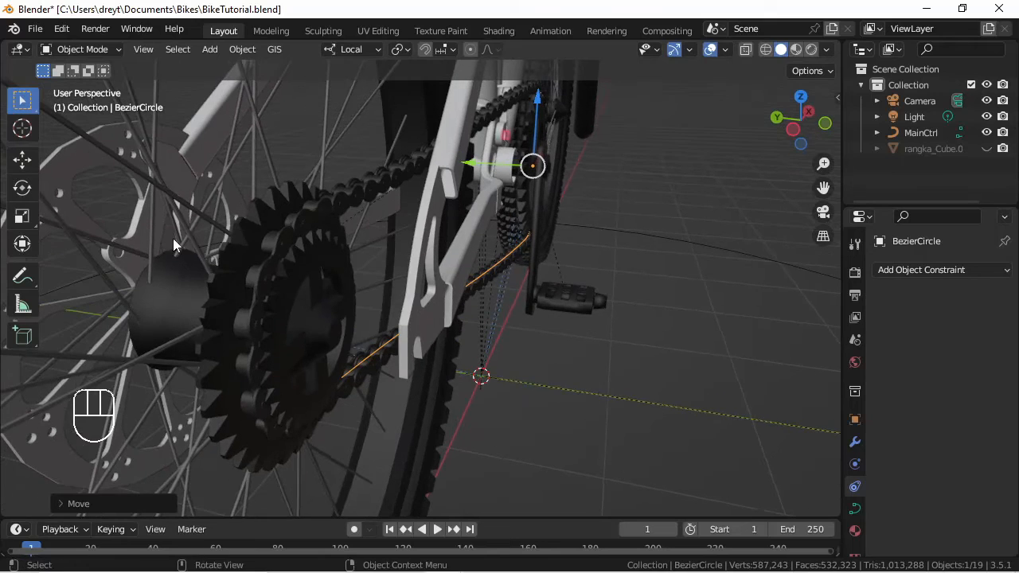
key(Tab)
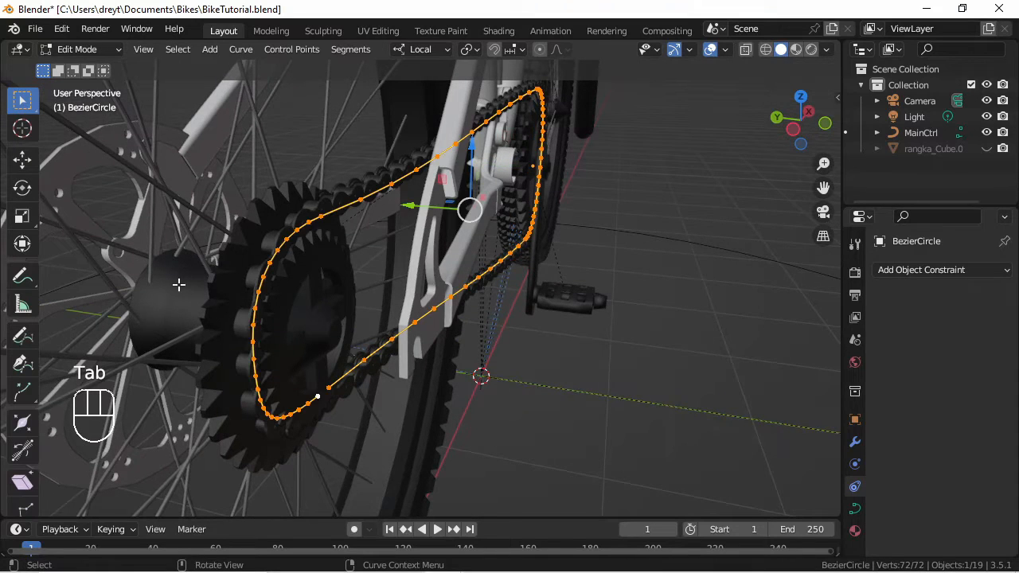
click(251, 359)
click(540, 49)
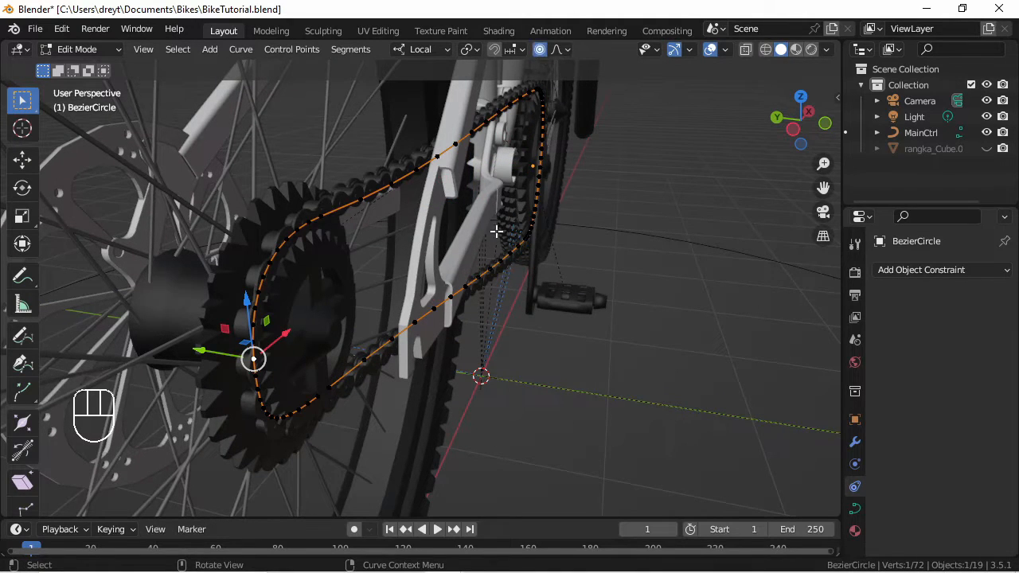
drag(197, 352, 215, 354)
middle_drag(216, 354, 522, 263)
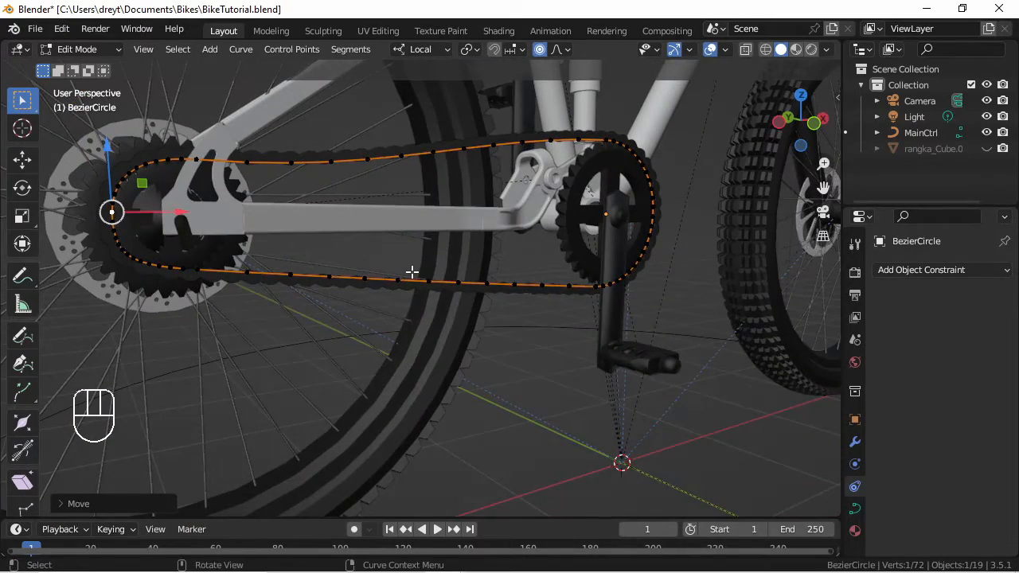
key(Tab)
scroll(371, 262, down, 6)
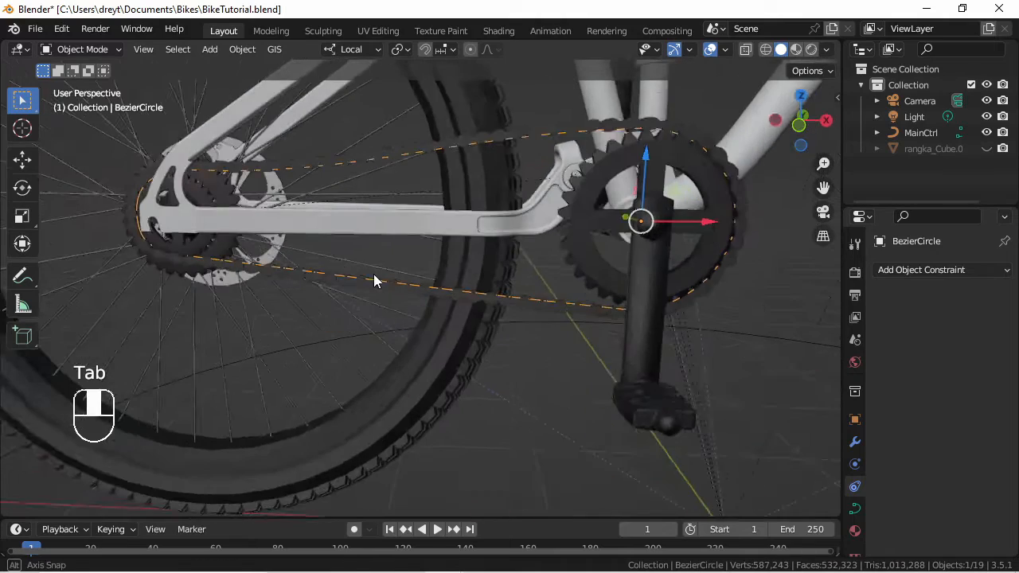
Step: Test the chain's motion by moving MainCtrl along X without keeping the move, and inspect the chain around the front sprocket
click(337, 333)
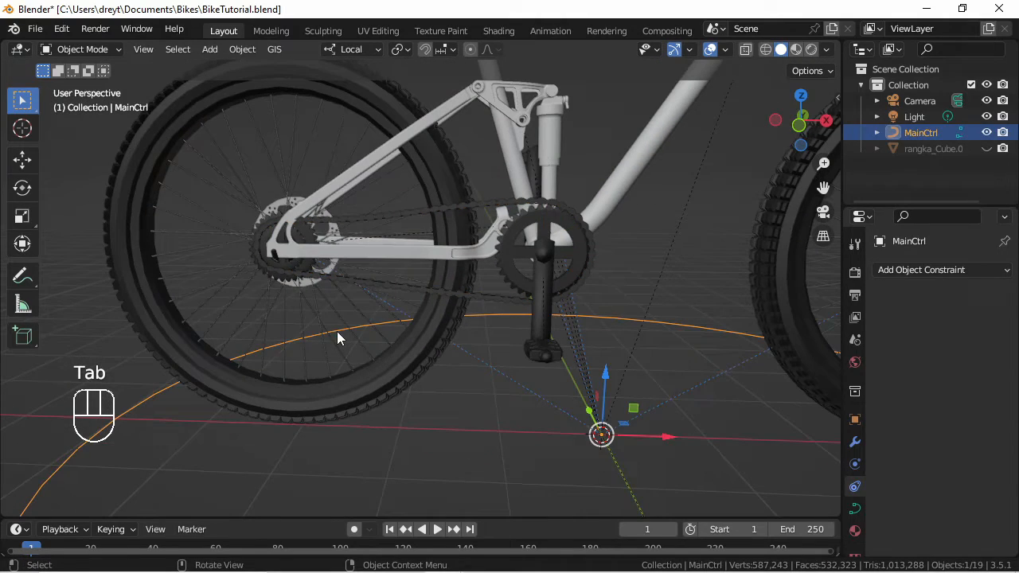
drag(660, 438, 634, 431)
right_click(634, 431)
scroll(510, 260, up, 5)
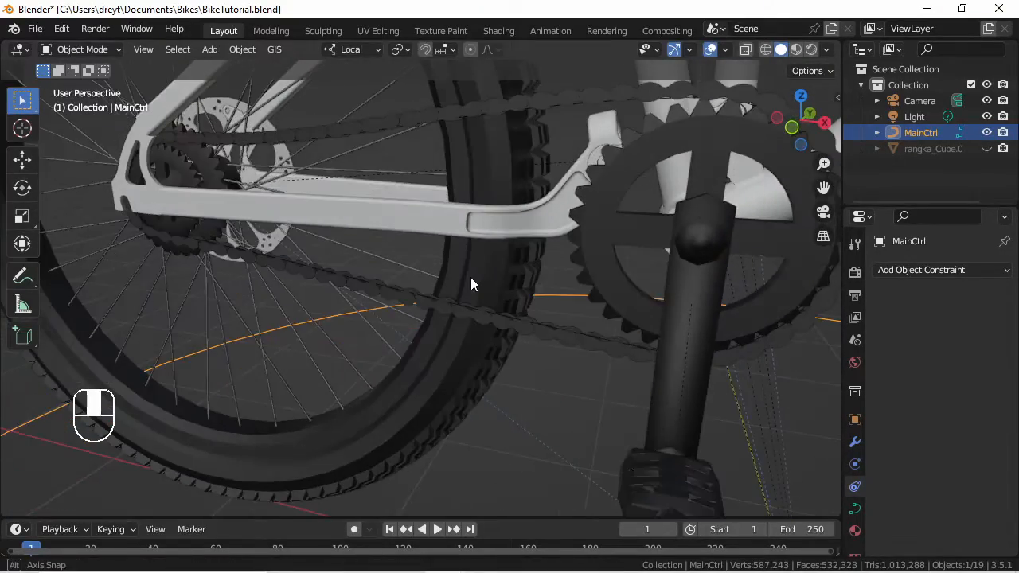
middle_drag(470, 277, 515, 253)
scroll(471, 307, up, 8)
middle_drag(464, 313, 409, 334)
scroll(445, 279, down, 4)
scroll(432, 274, down, 5)
scroll(408, 332, up, 4)
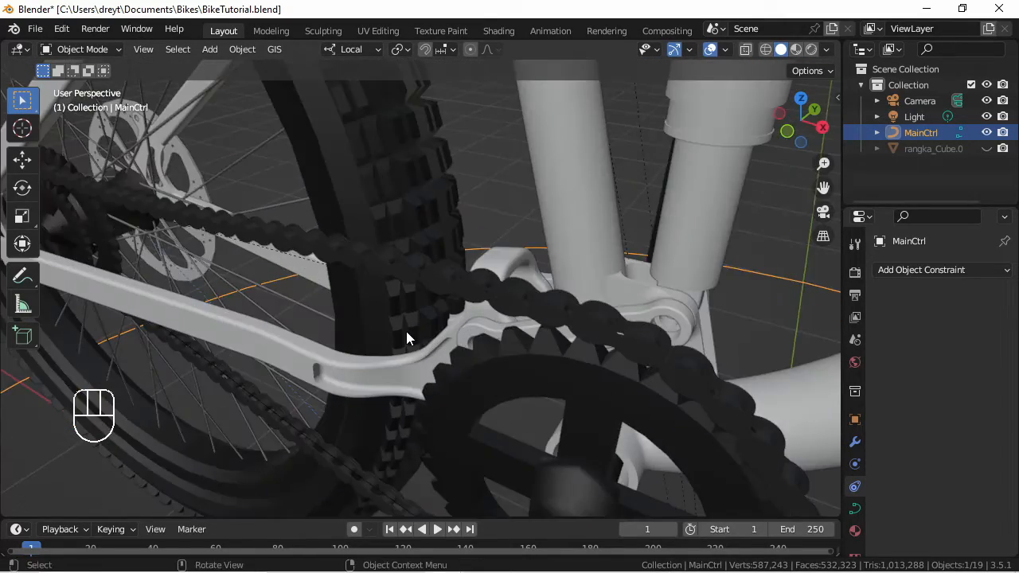
Step: Select the chain and try to scale it uniformly
click(469, 186)
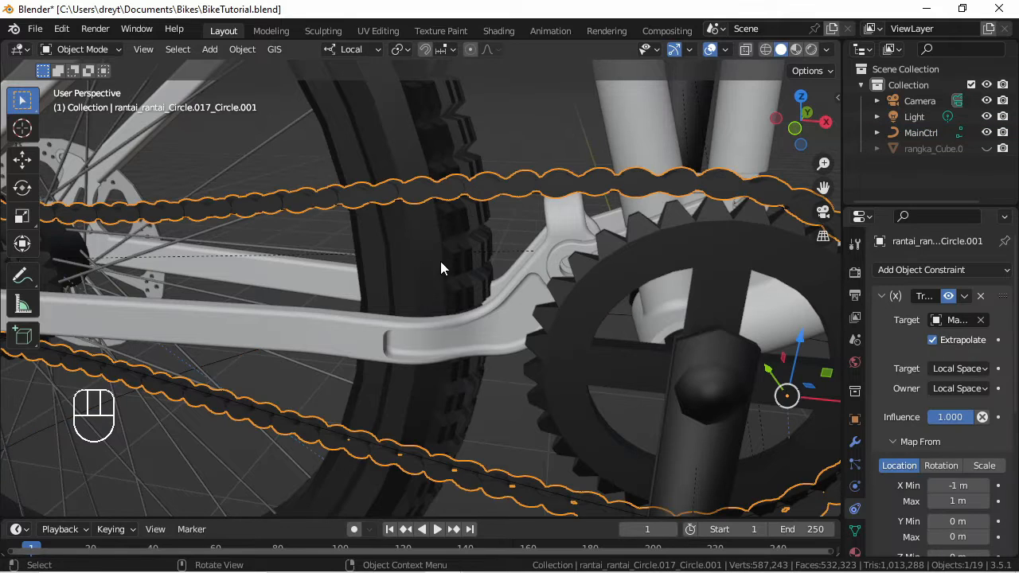
middle_drag(441, 265, 503, 240)
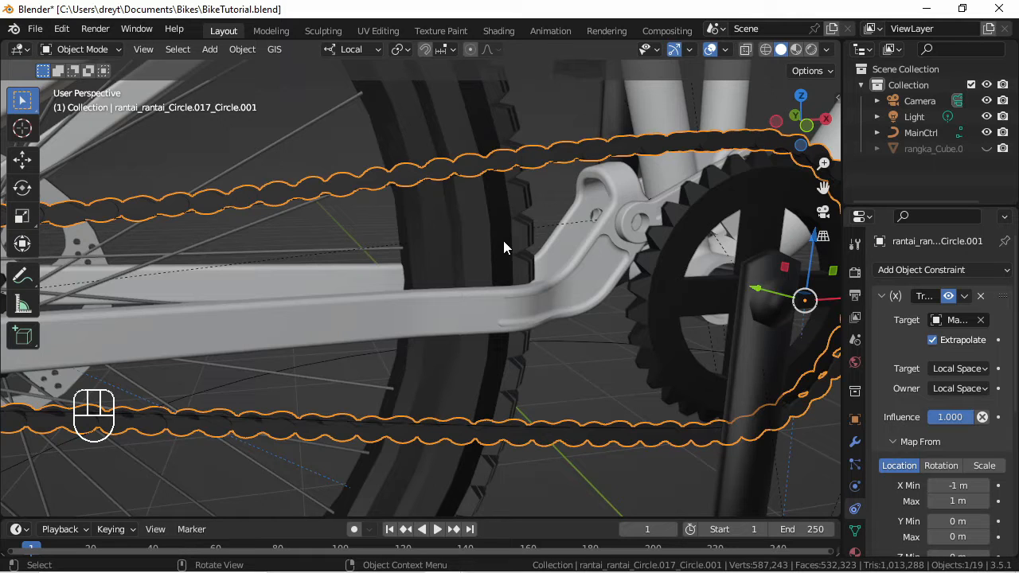
key(Tab)
scroll(245, 217, down, 2)
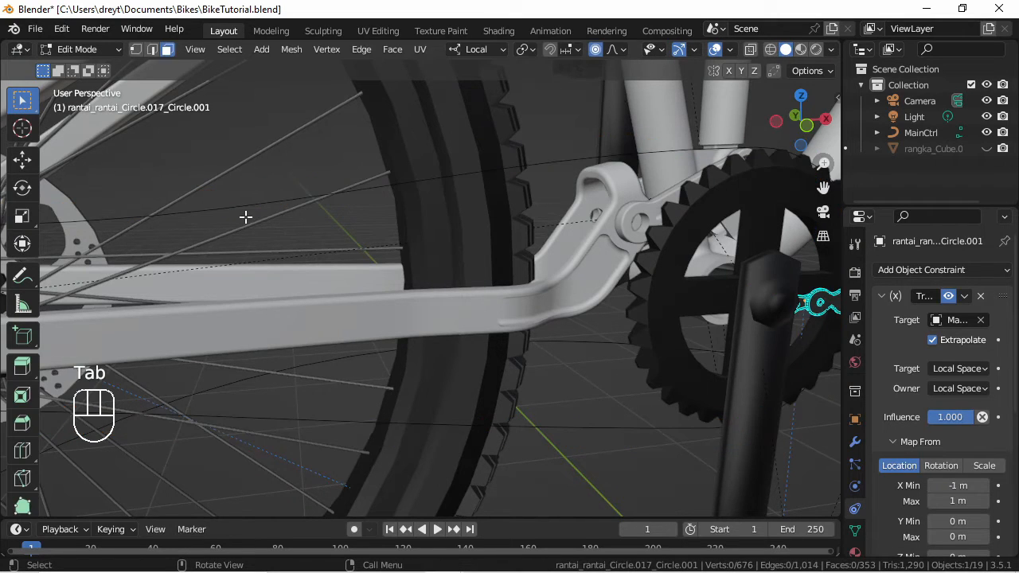
scroll(245, 216, down, 3)
key(Tab)
shift+middle_drag(269, 233, 456, 245)
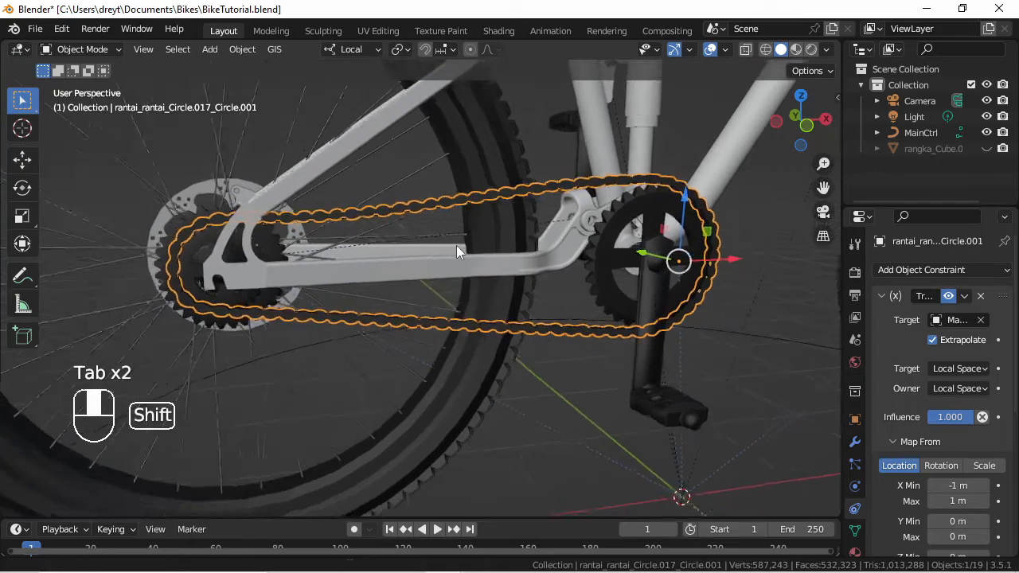
scroll(464, 247, up, 4)
key(s)
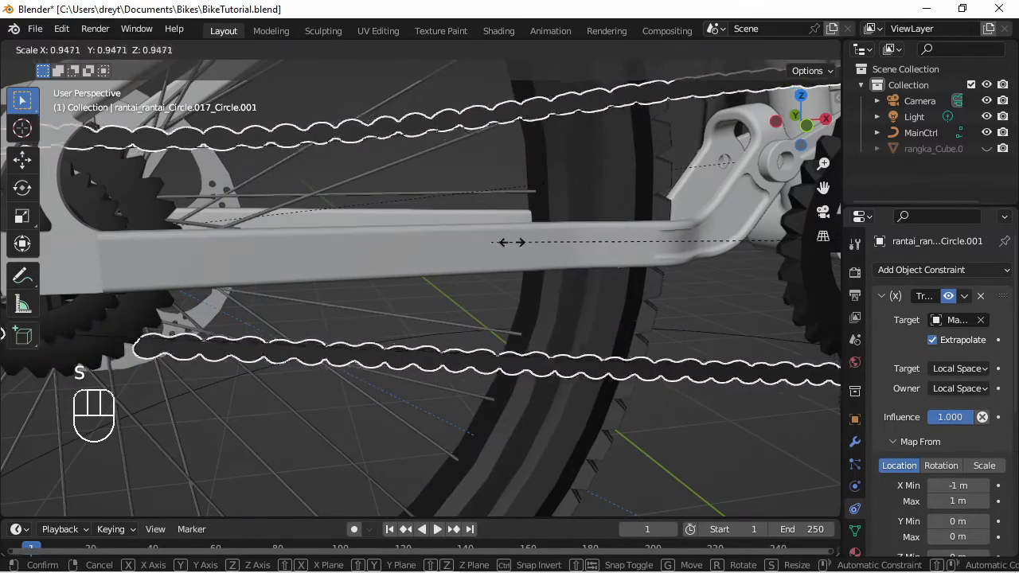
right_click(604, 250)
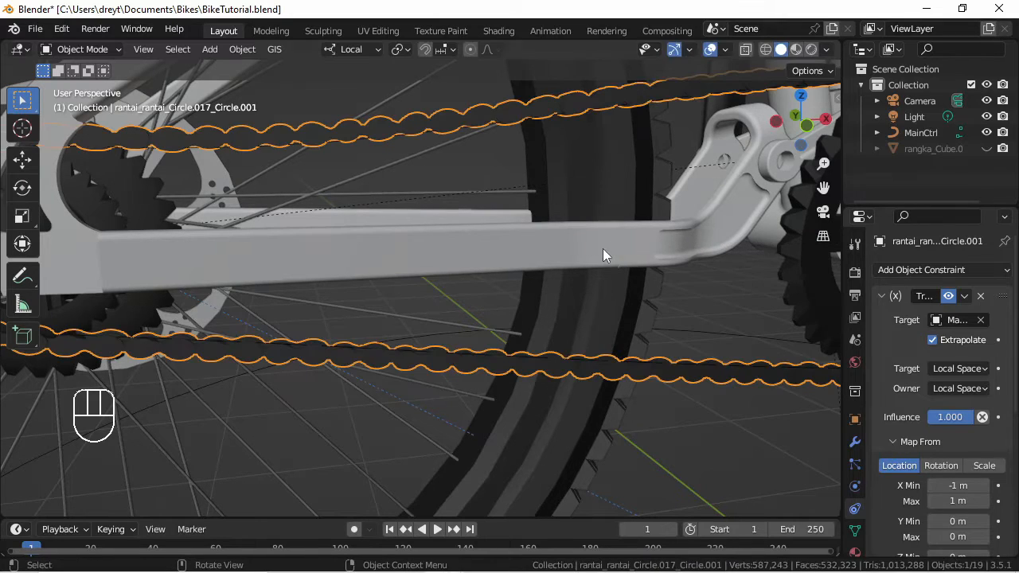
Step: Scale the chain down along its local X axis to shorten its links
key(s)
key(x)
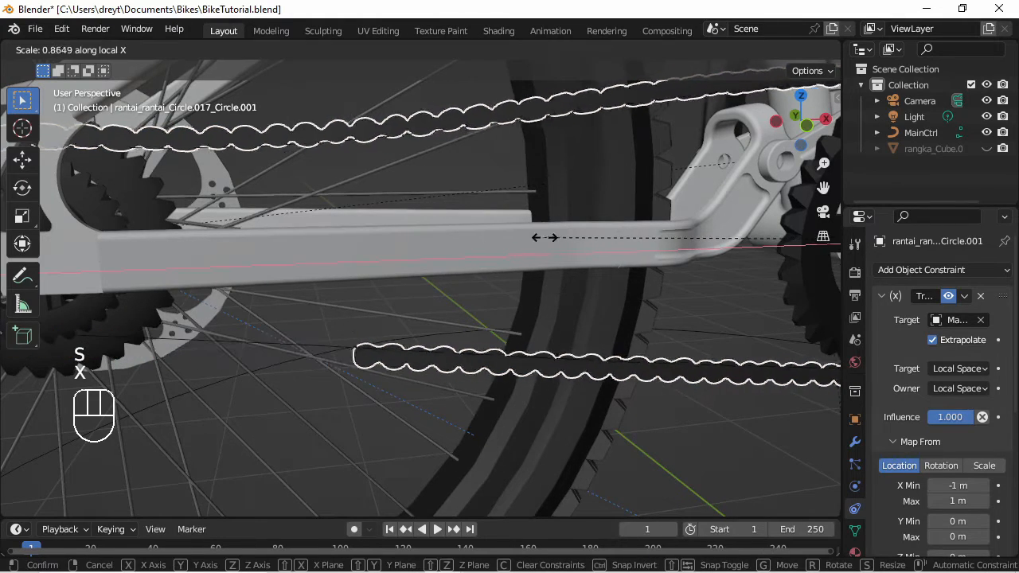
click(595, 244)
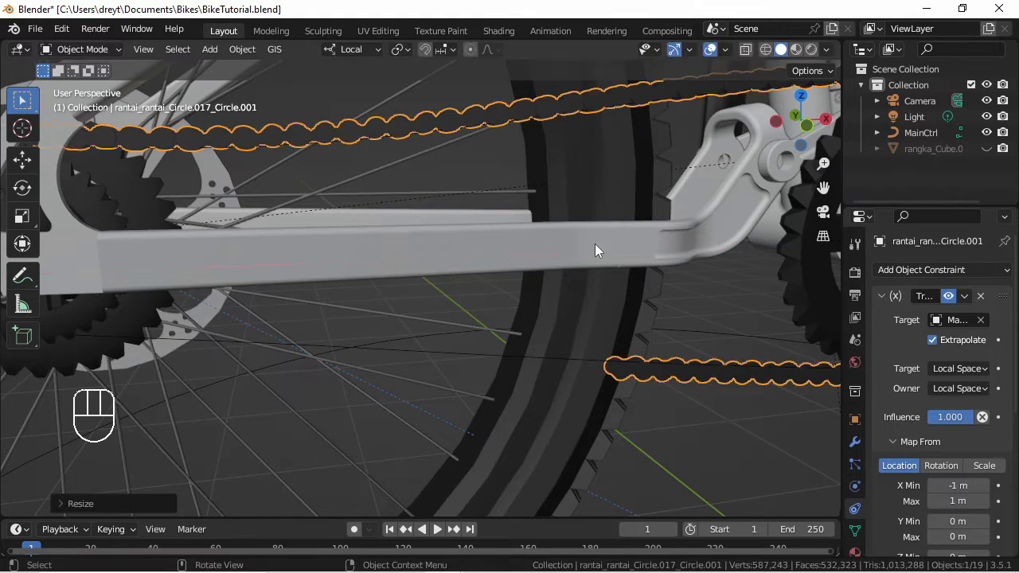
scroll(589, 243, down, 5)
middle_drag(504, 236, 397, 251)
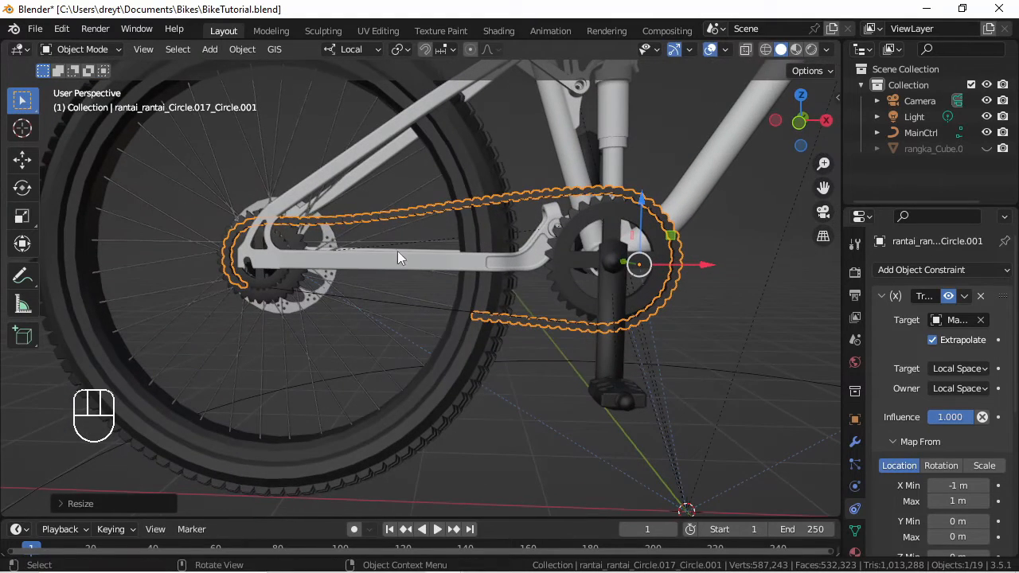
Step: Set the count of the chain's Array modifier to 53 to close the loop
click(855, 442)
click(881, 295)
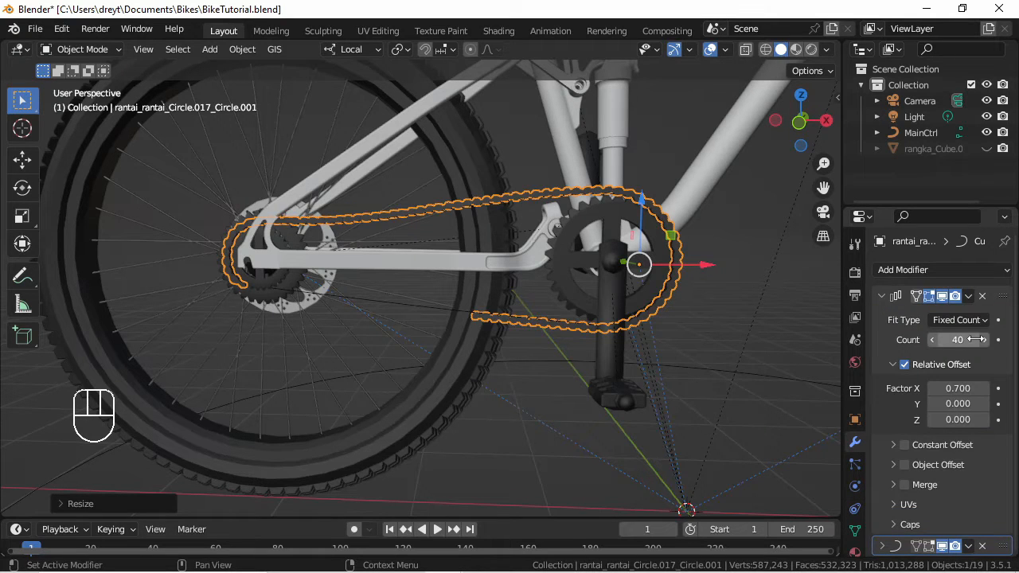
drag(958, 340, 984, 344)
shift+middle_drag(534, 358, 632, 364)
scroll(296, 281, up, 9)
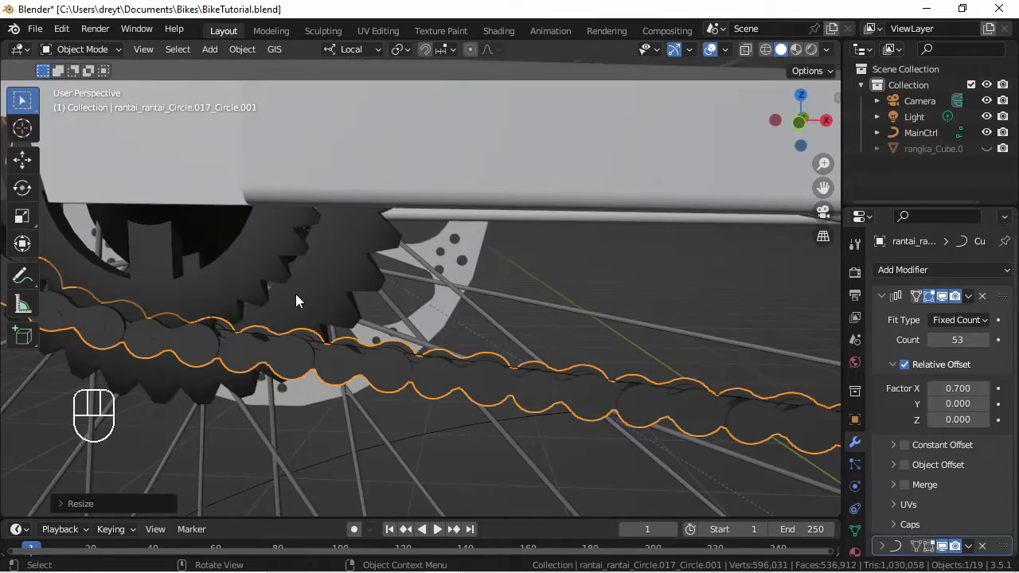
Step: Scale the chain uniformly by about 0.998 in front view to fine-tune where its ends meet at the rear sprocket
shift+middle_drag(295, 294, 493, 296)
key(KP_1)
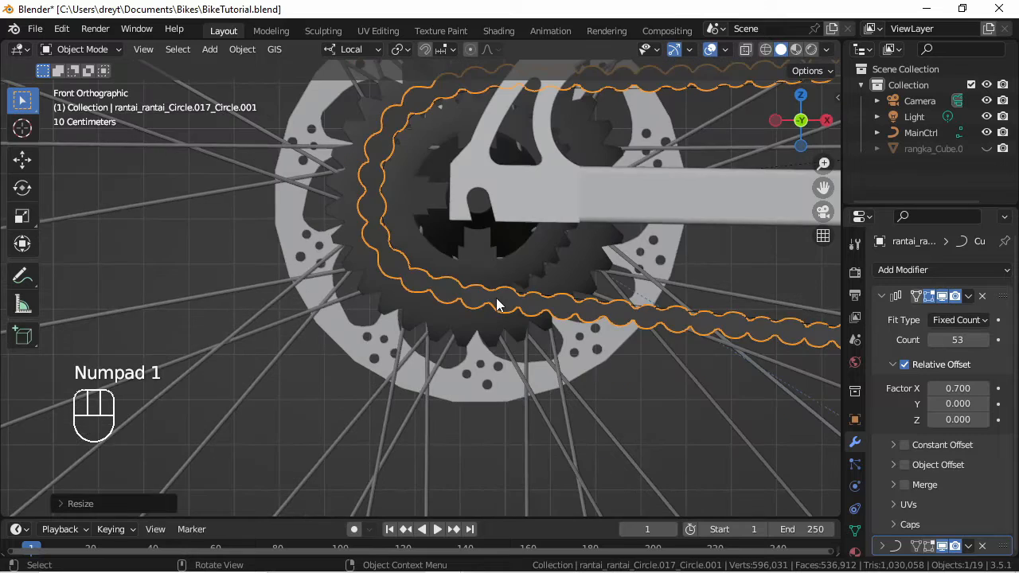
scroll(496, 298, up, 4)
scroll(426, 266, up, 2)
shift+middle_drag(365, 196, 353, 222)
key(s)
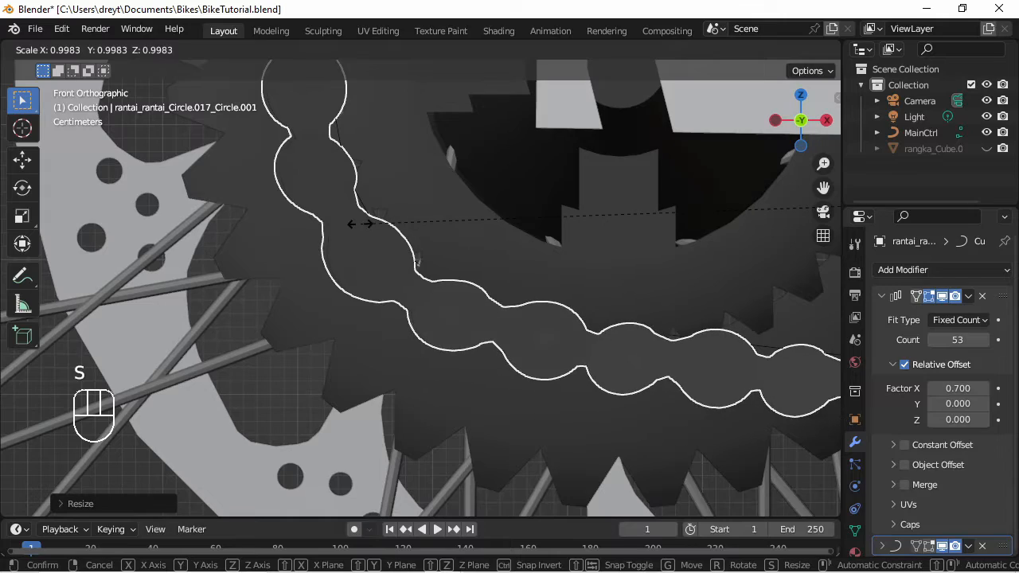
click(361, 230)
Step: Check the chain links along the upper run between both sprockets and save the file
scroll(360, 230, down, 8)
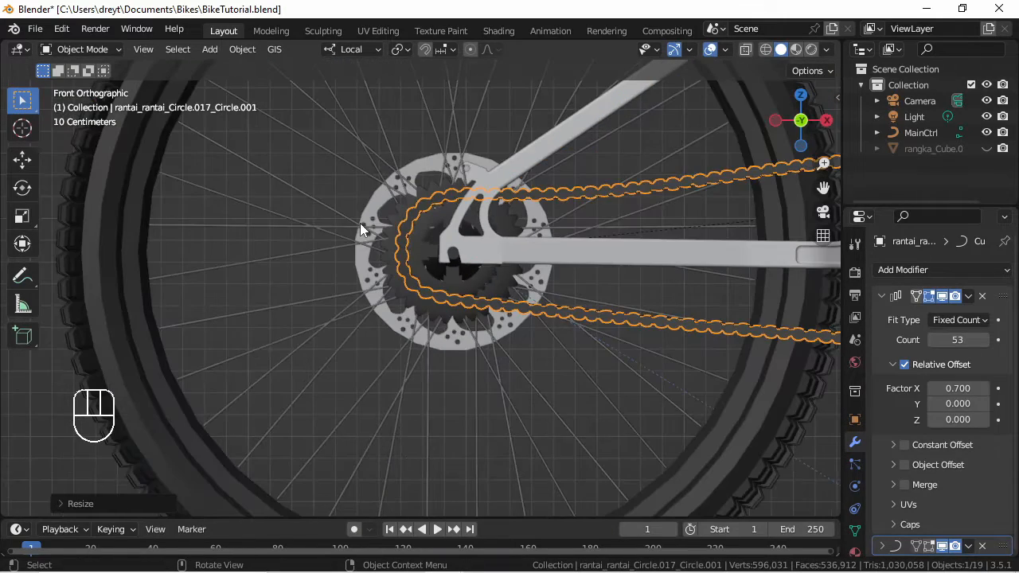
shift+middle_drag(630, 298, 355, 321)
scroll(355, 321, up, 4)
shift+middle_drag(436, 196, 401, 297)
scroll(401, 297, up, 4)
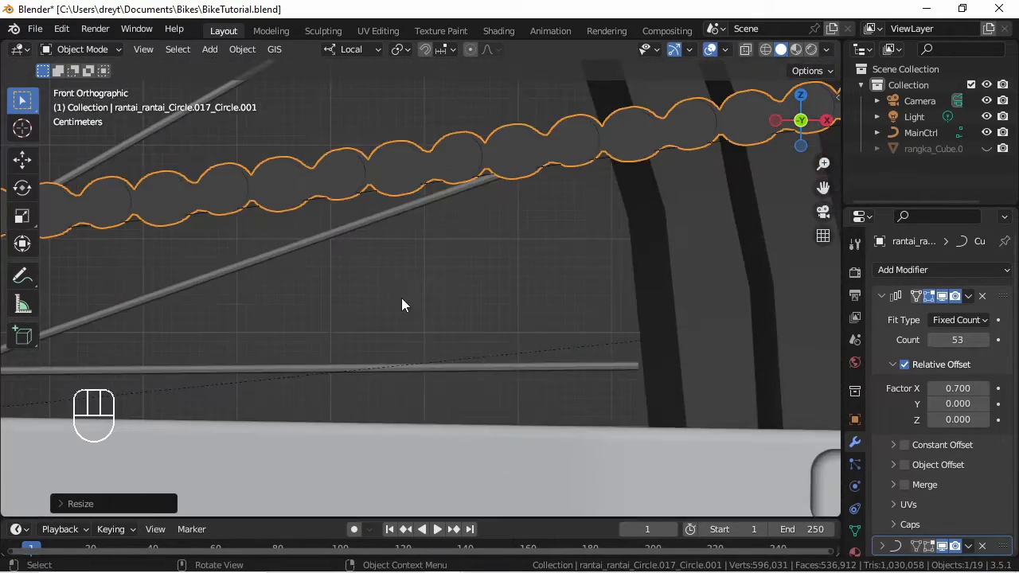
scroll(412, 223, down, 5)
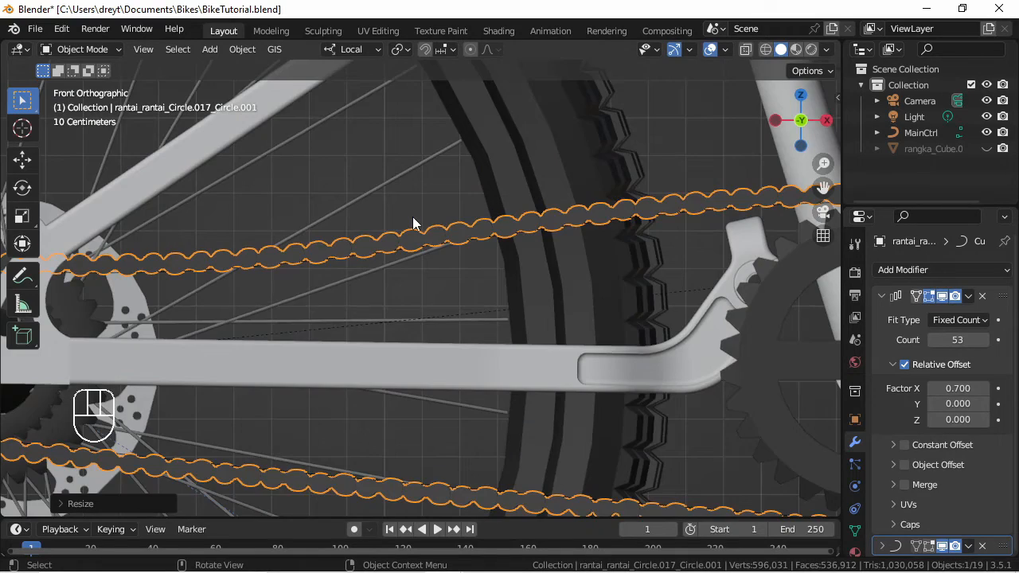
scroll(413, 223, down, 3)
middle_drag(412, 216, 423, 283)
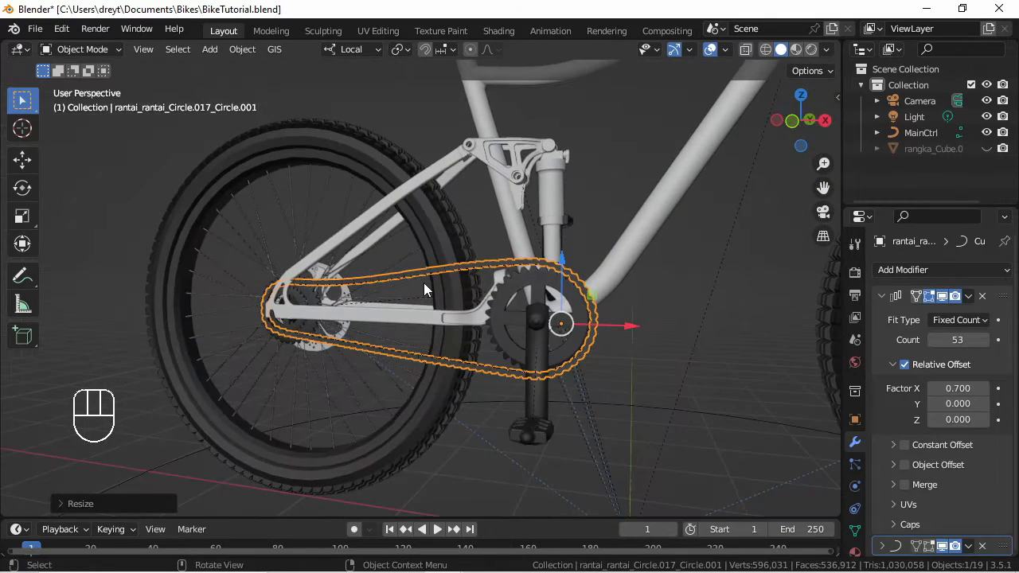
key(ctrl+s)
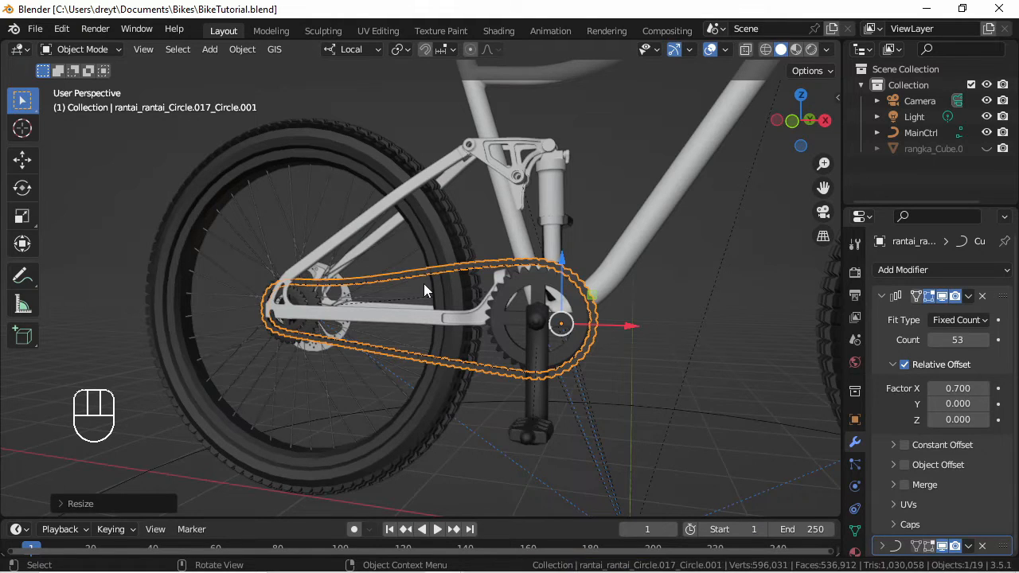
Step: Hide the chain, the front sprocket with its cranks and both pedals to expose the rear suspension
middle_drag(525, 325, 544, 302)
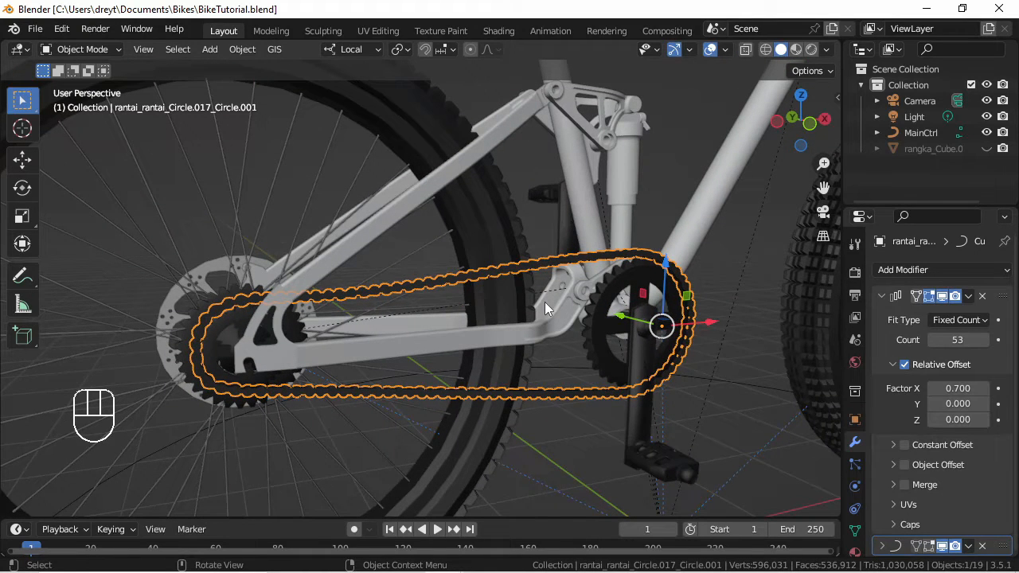
key(h)
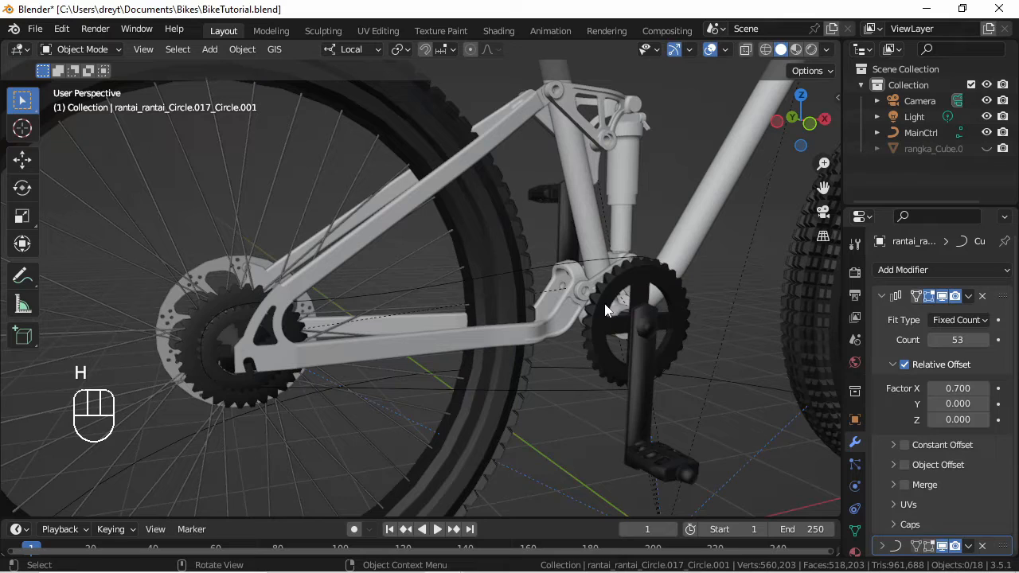
click(597, 304)
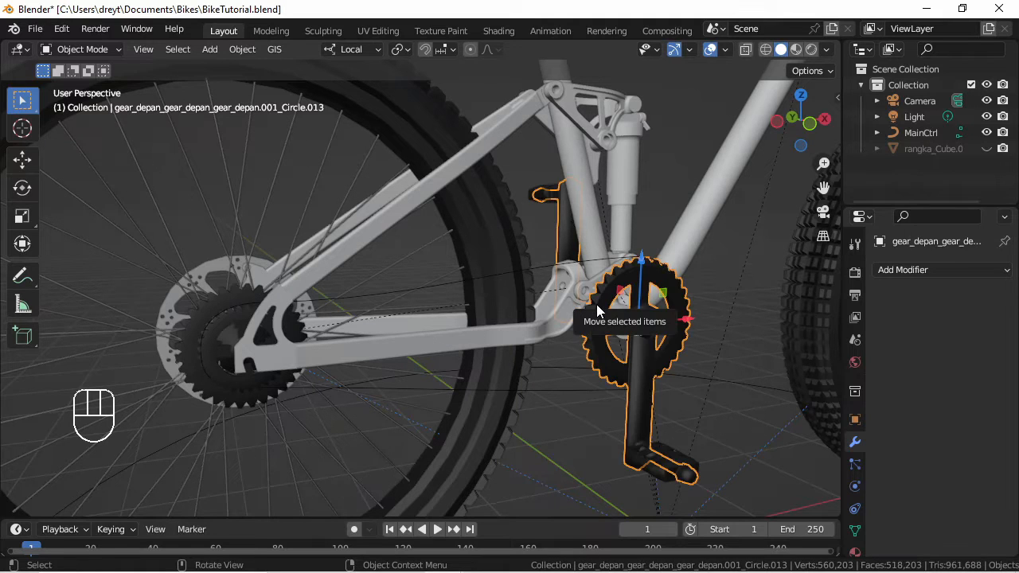
key(h)
click(648, 467)
key(h)
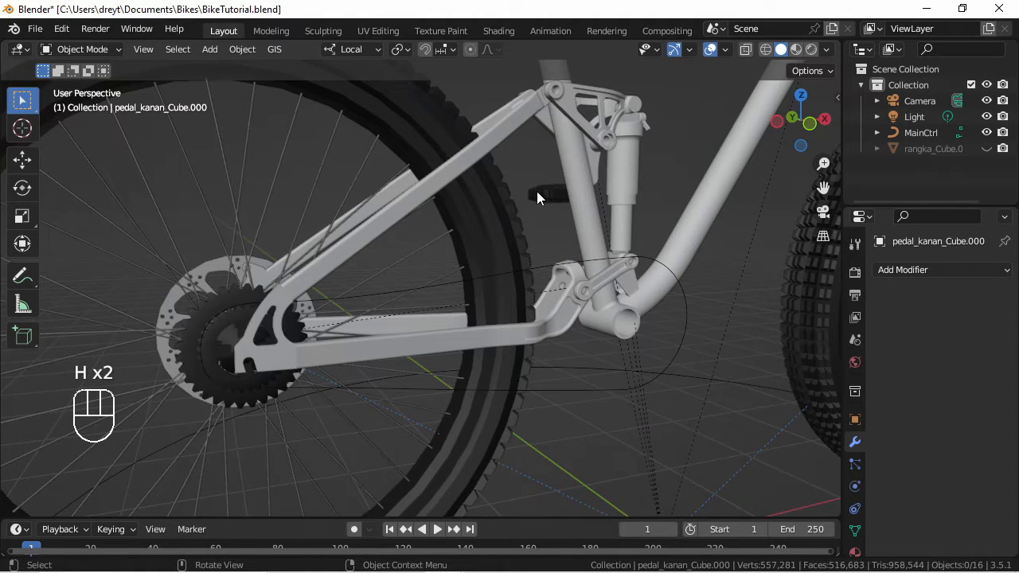
click(538, 194)
key(h)
Step: Test-rotate the lower suspension link and the rear swingarm about their pivots in front view, cancelling each rotation
middle_drag(561, 314, 452, 313)
key(KP_1)
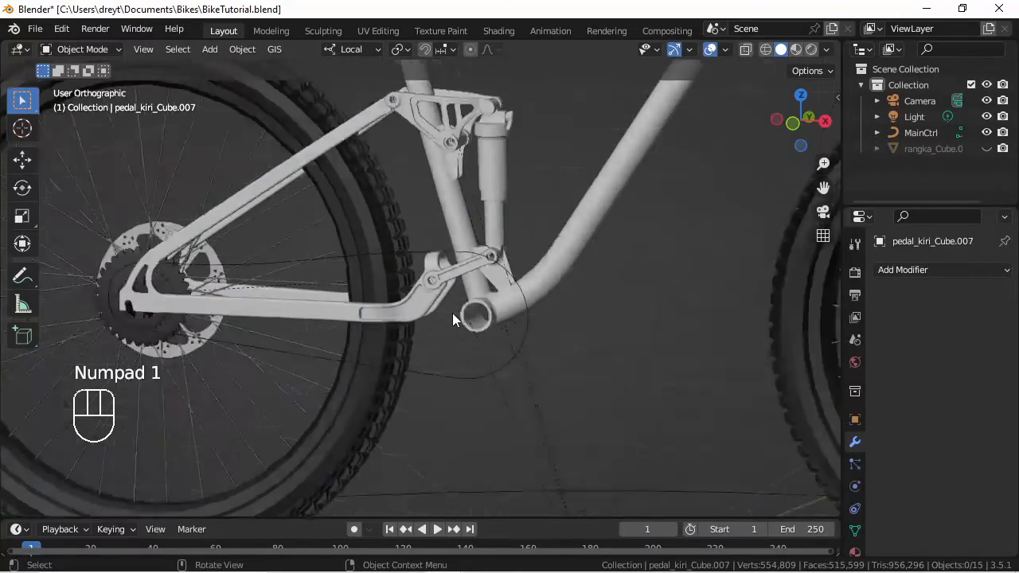
shift+middle_drag(612, 282, 500, 402)
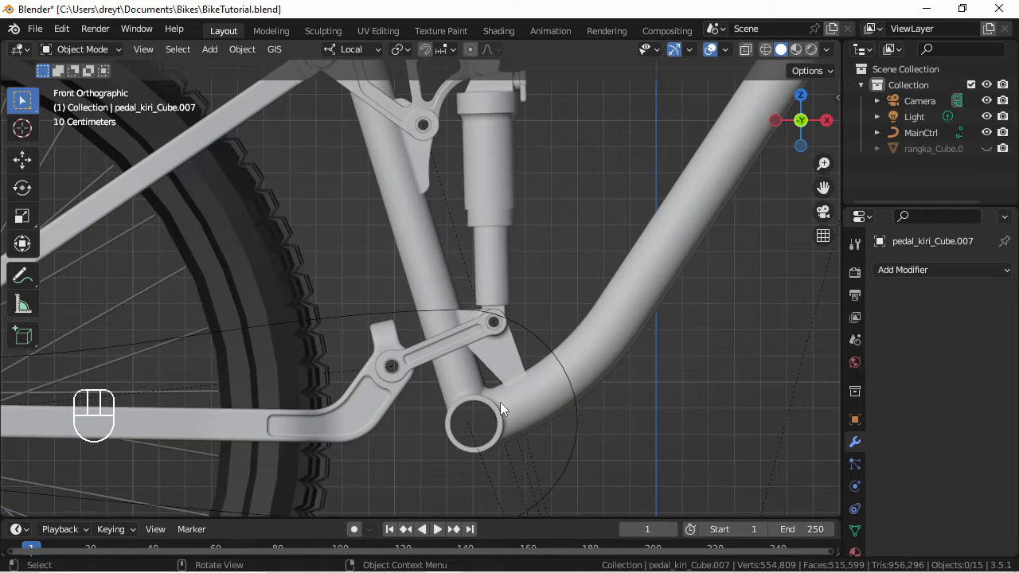
click(482, 330)
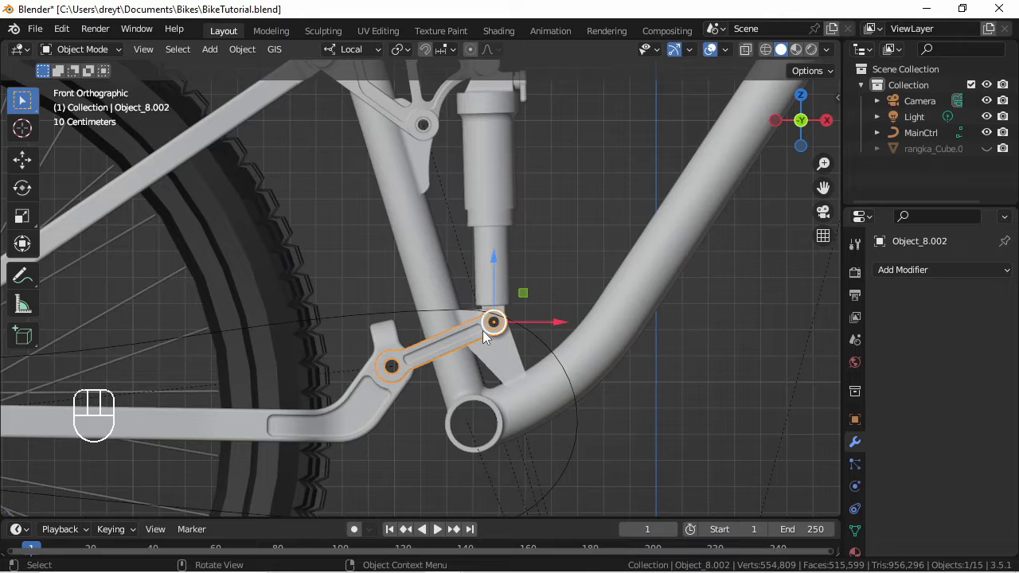
key(r)
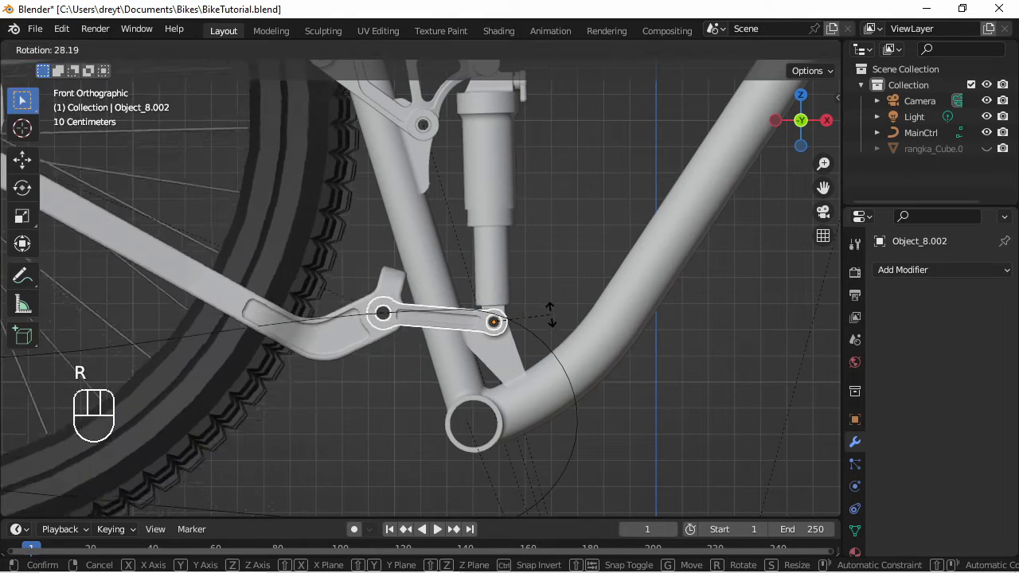
right_click(551, 313)
click(397, 397)
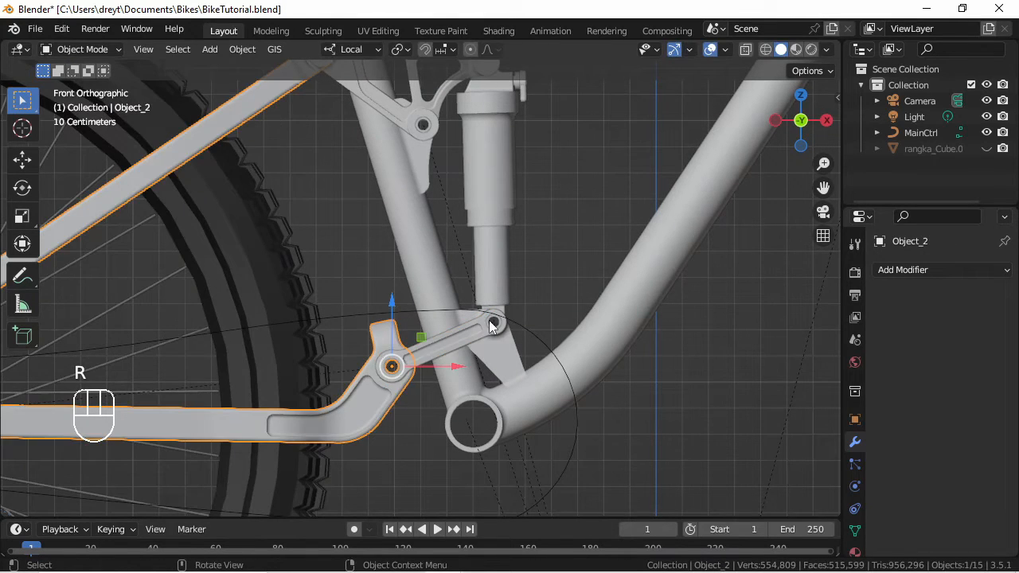
key(r)
right_click(503, 341)
Step: Test-rotate the upper rocker, the shock body and the shock's lower shaft about their pivots, cancelling each rotation
click(426, 121)
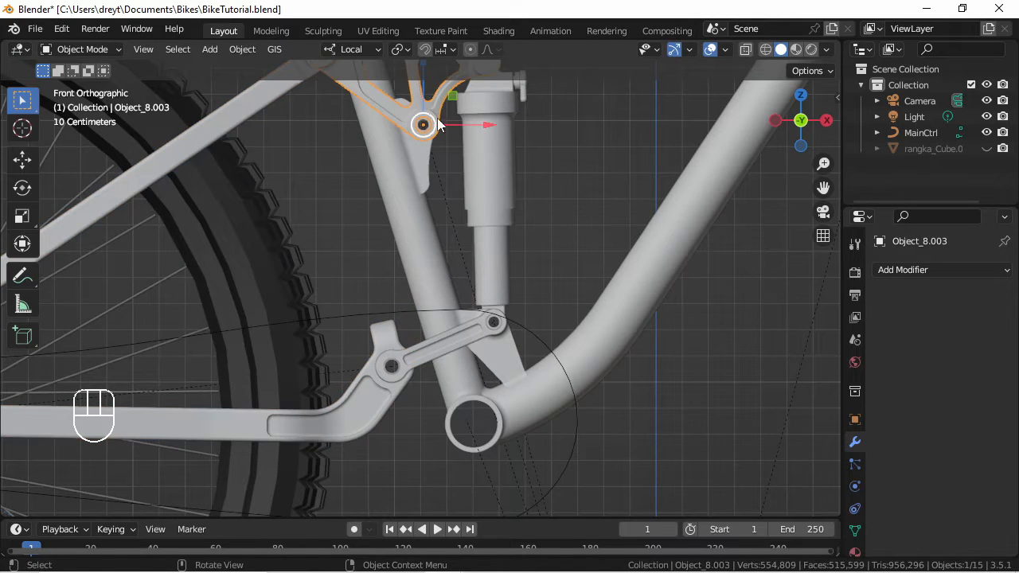
key(r)
right_click(549, 155)
click(500, 165)
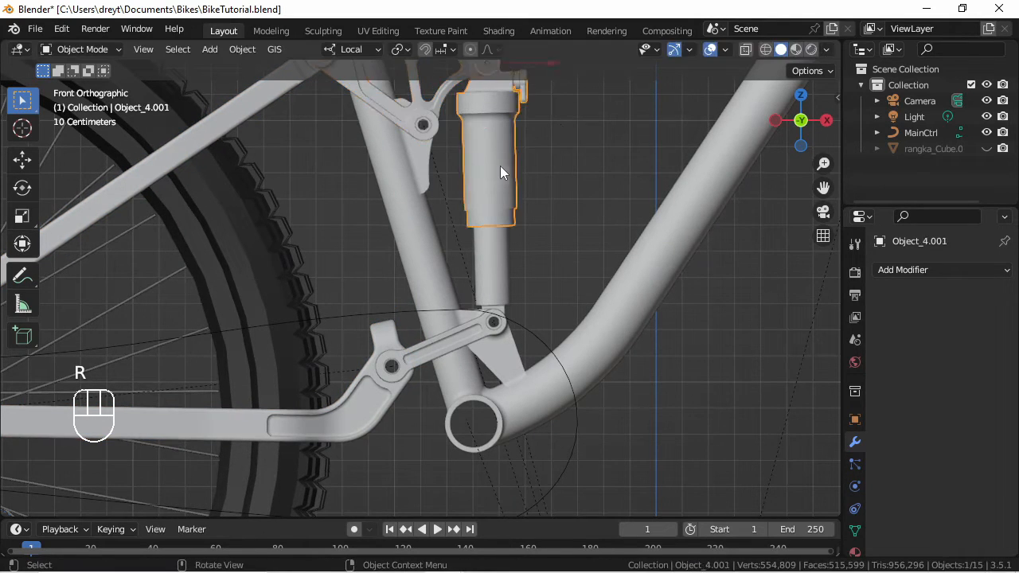
key(r)
key(r)
right_click(510, 248)
click(505, 251)
key(r)
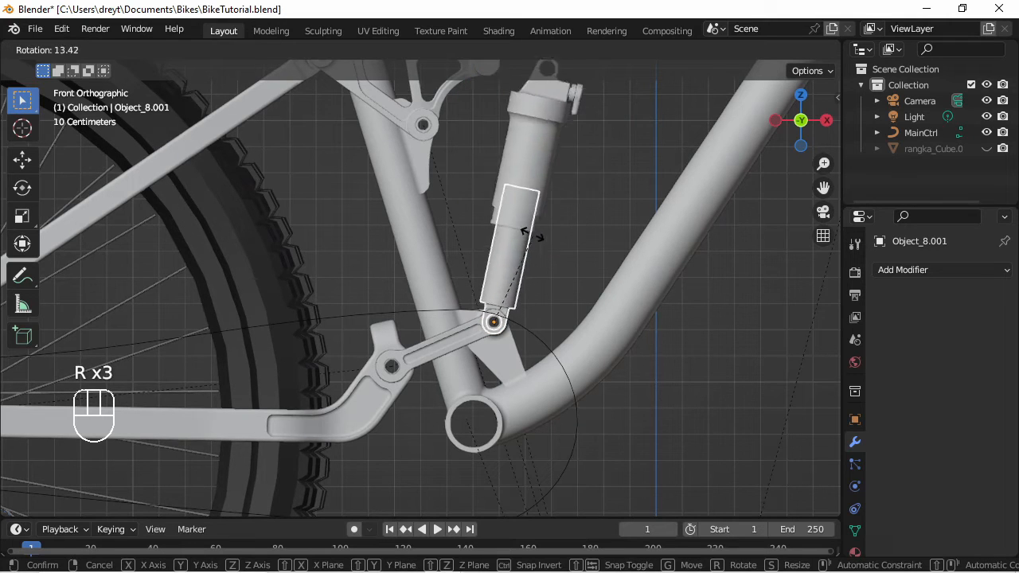
right_click(519, 232)
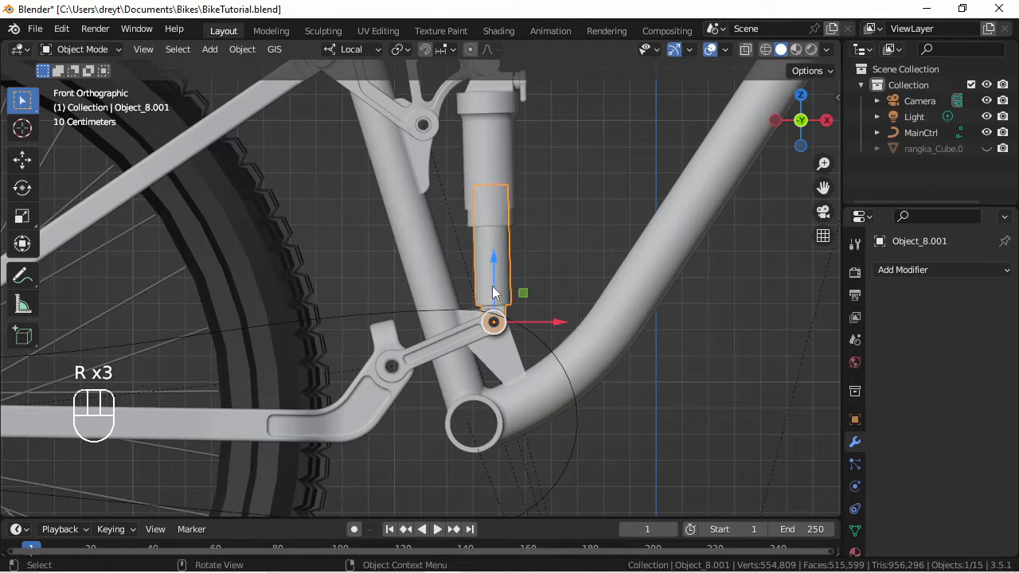
Step: Add a Transformation constraint to the lower suspension link, targeting Frame with Extrapolate enabled
click(475, 336)
scroll(475, 336, down, 3)
click(854, 508)
click(915, 269)
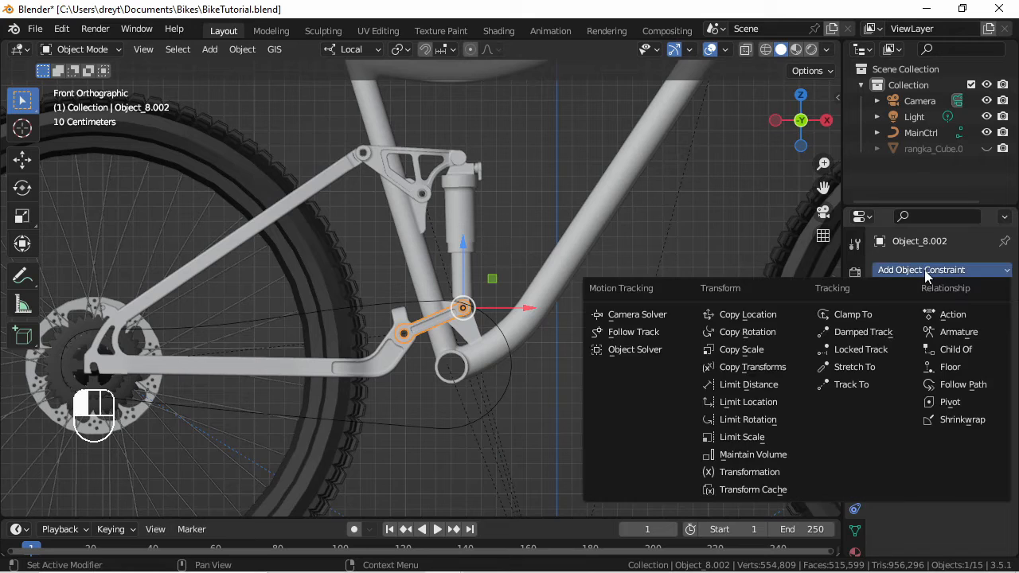
click(722, 472)
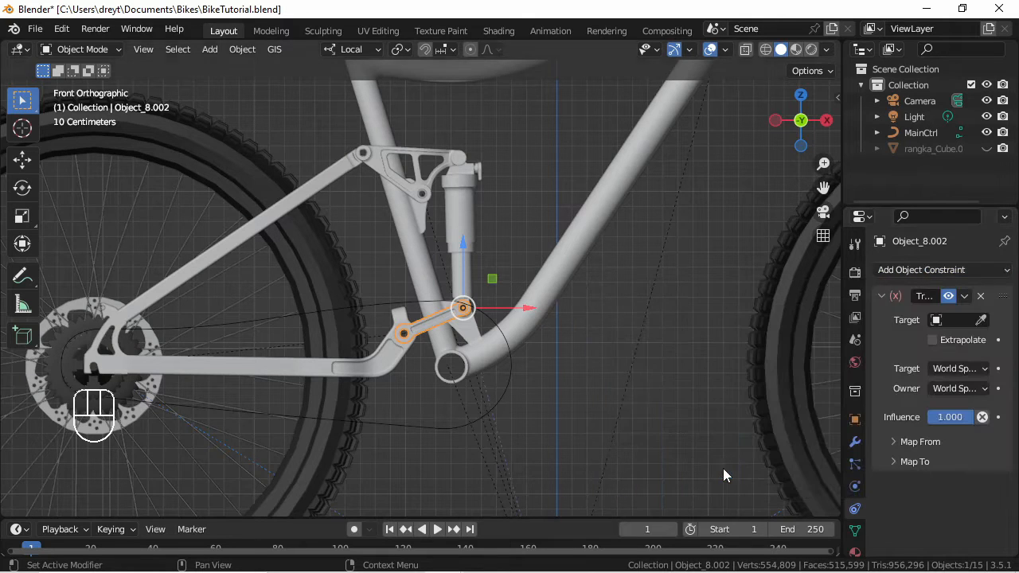
click(946, 319)
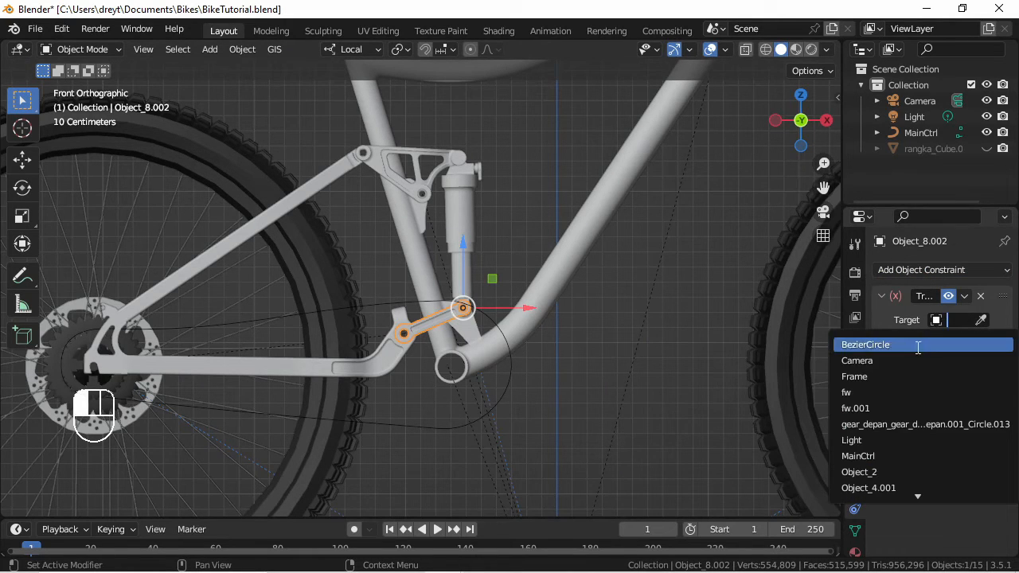
click(885, 376)
click(932, 359)
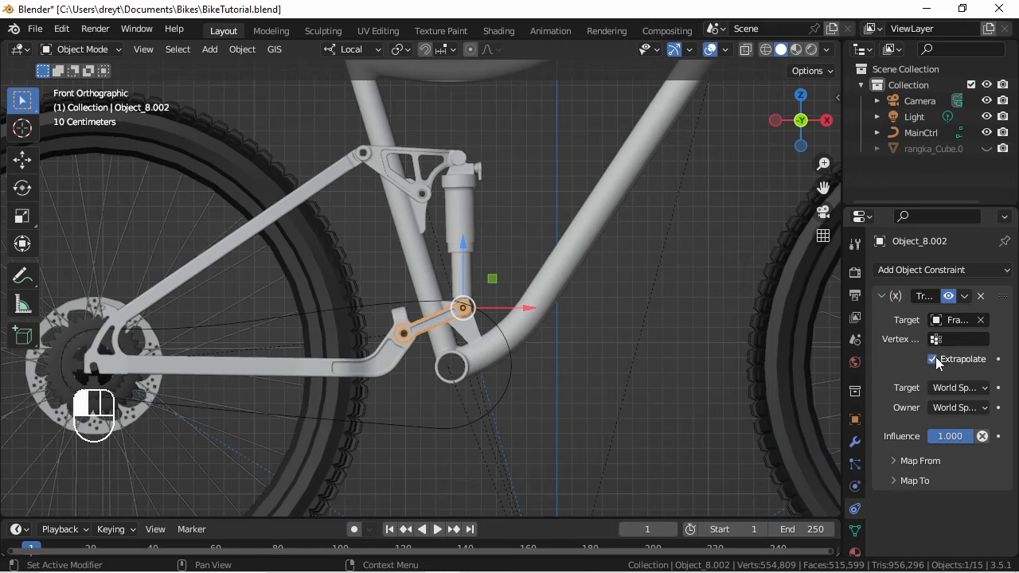
Step: Set both the target and owner of the lower link's Transformation constraint to Local Space
click(941, 390)
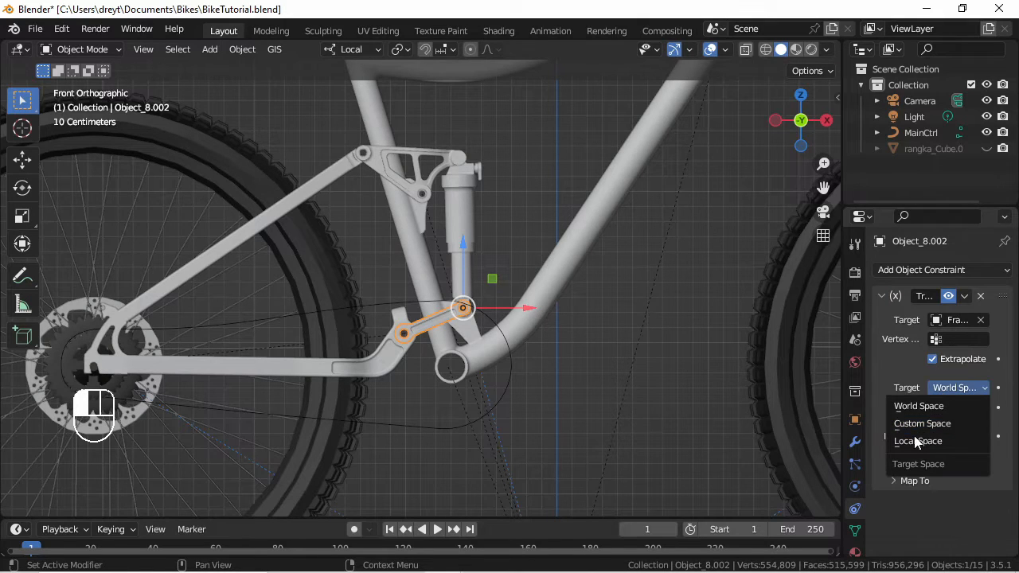
click(919, 440)
click(936, 409)
click(897, 460)
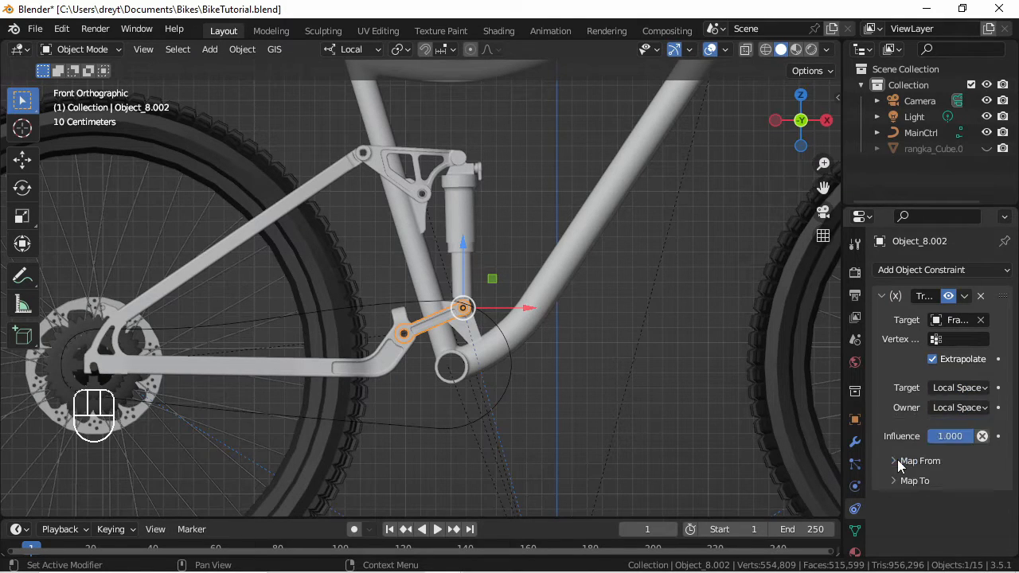
Step: Set the lower link constraint's Map From location range on Z to -1 m minimum and 1 m maximum
click(897, 460)
scroll(897, 461, down, 2)
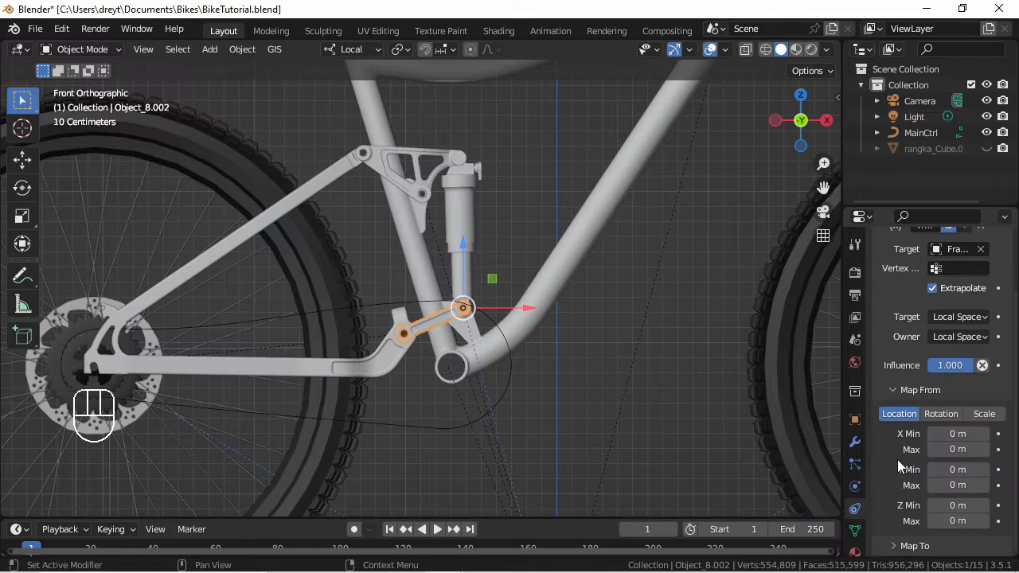
click(940, 505)
text(-1)
key(Tab)
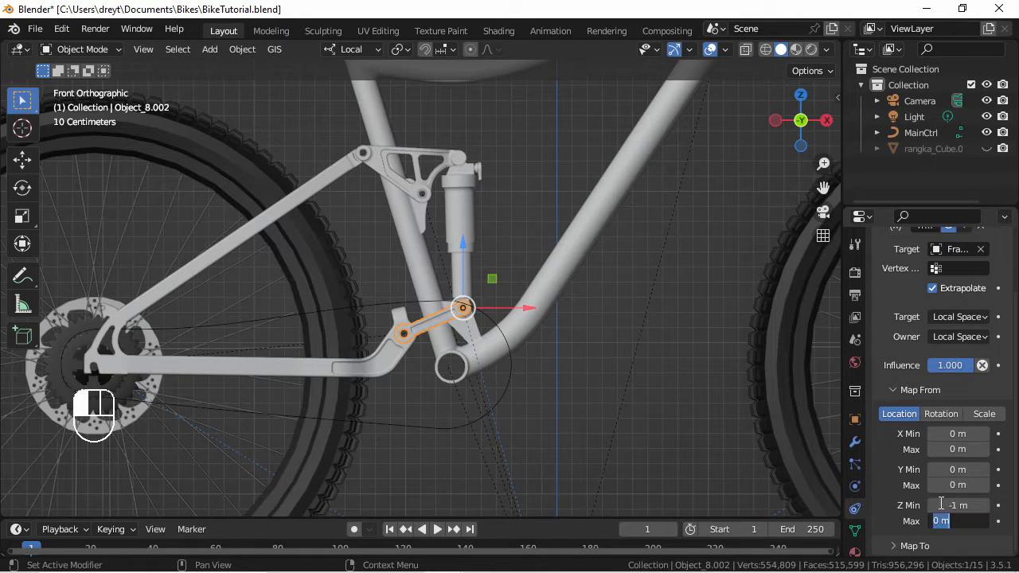
text(1)
key(Return)
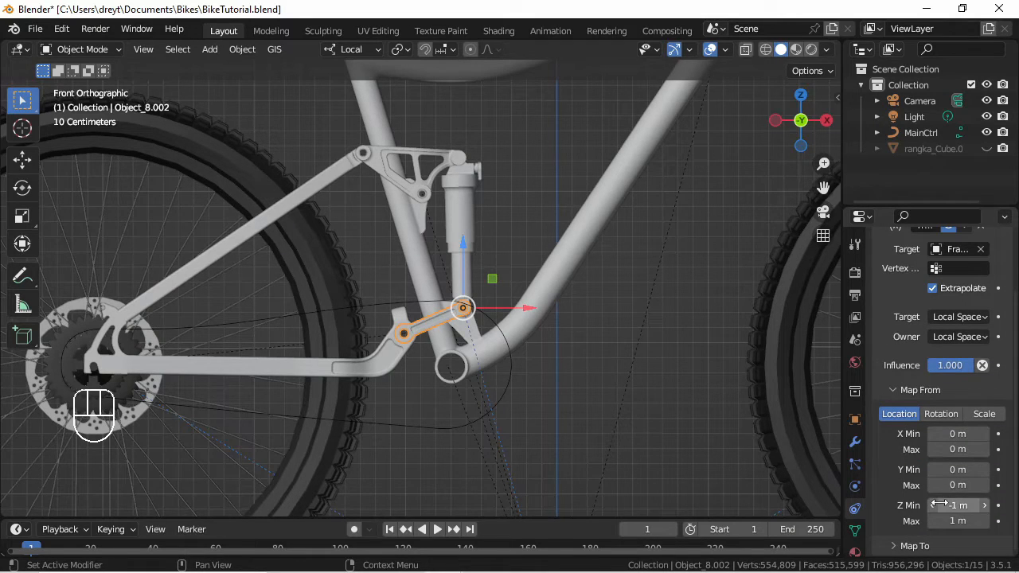
Step: Map the lower link's constraint to Rotation, with Z as the Y source axis and Y as the Z source axis
click(907, 547)
scroll(899, 491, down, 4)
scroll(915, 454, down, 2)
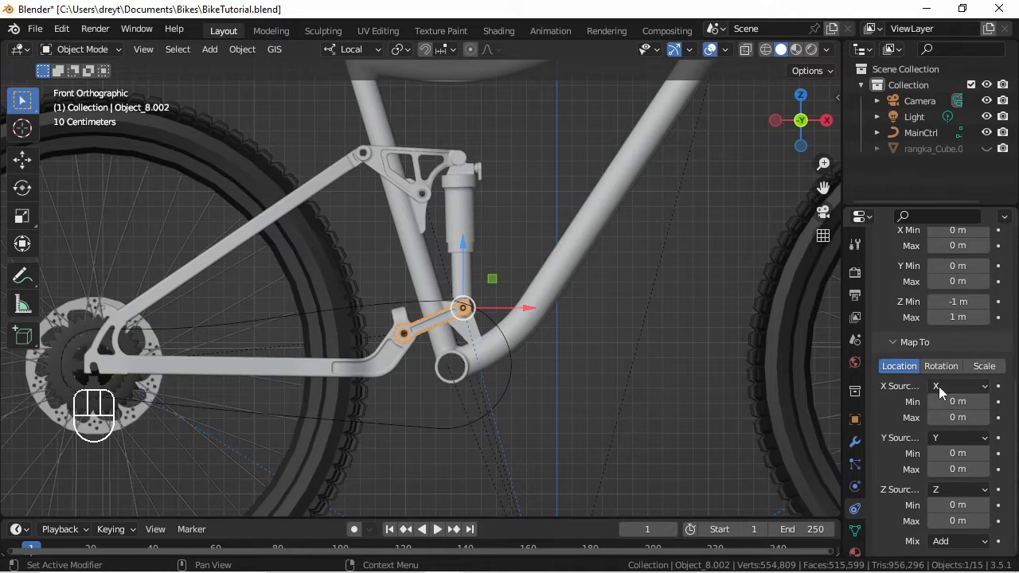
click(944, 362)
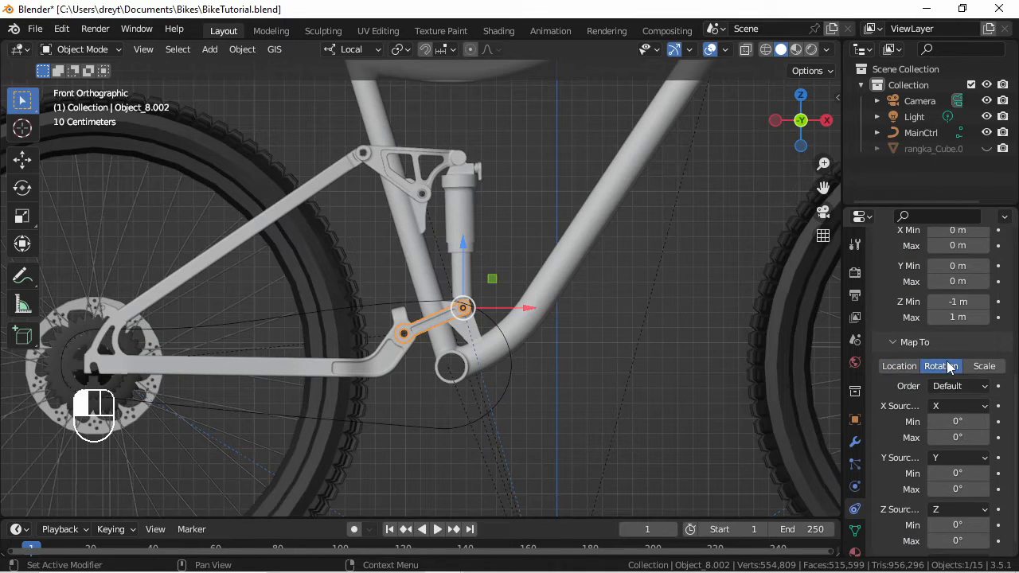
click(950, 456)
click(909, 510)
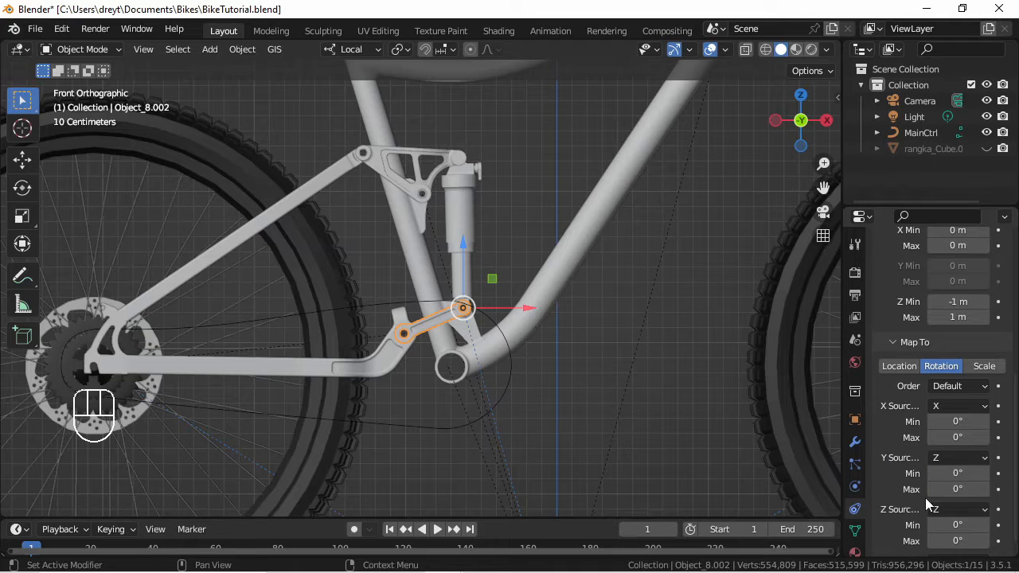
click(936, 507)
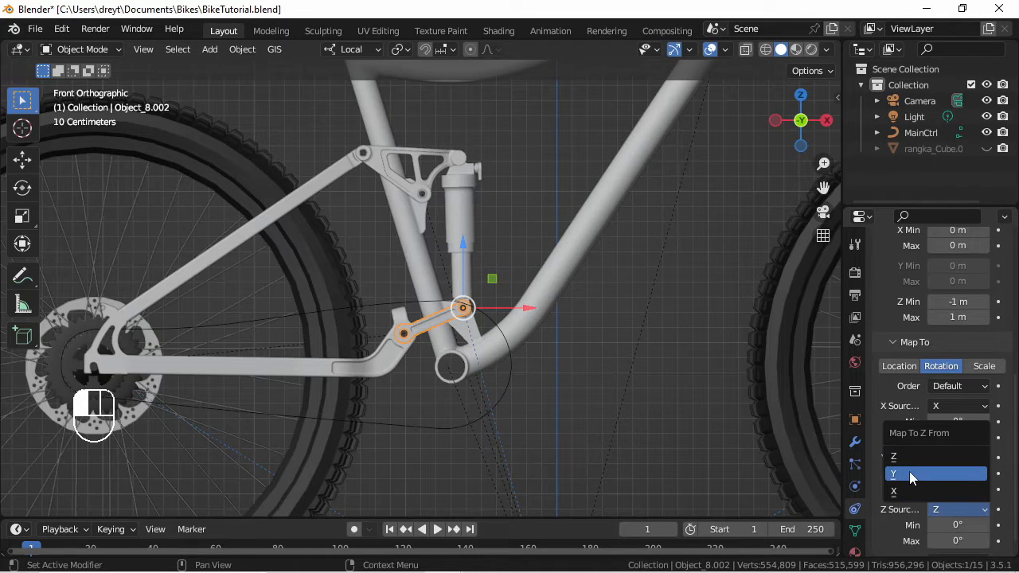
click(912, 474)
Step: Set the lower link's mapped Y rotation to 12.3° minimum and -12.3° maximum
double_click(945, 474)
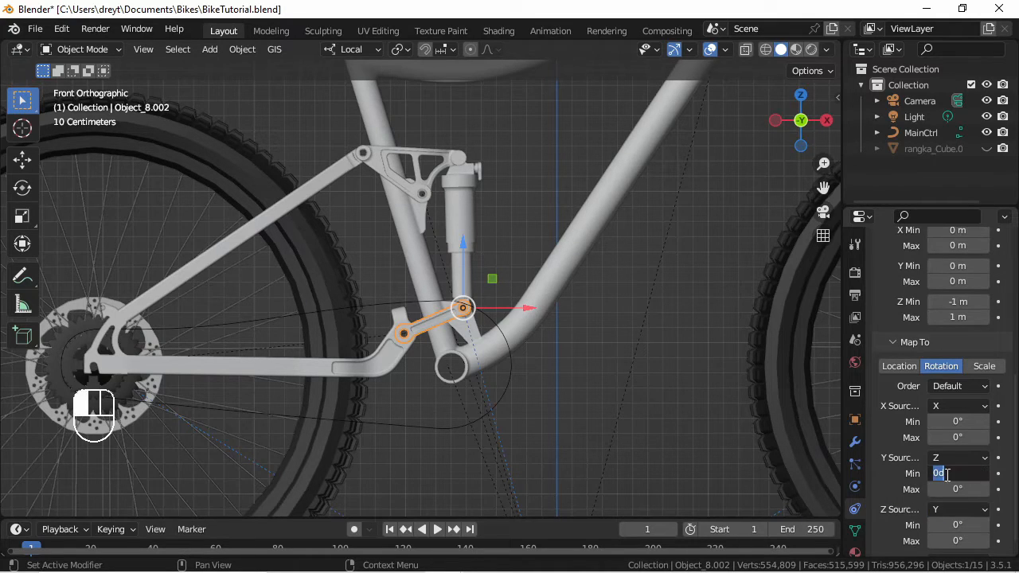
key(Tab)
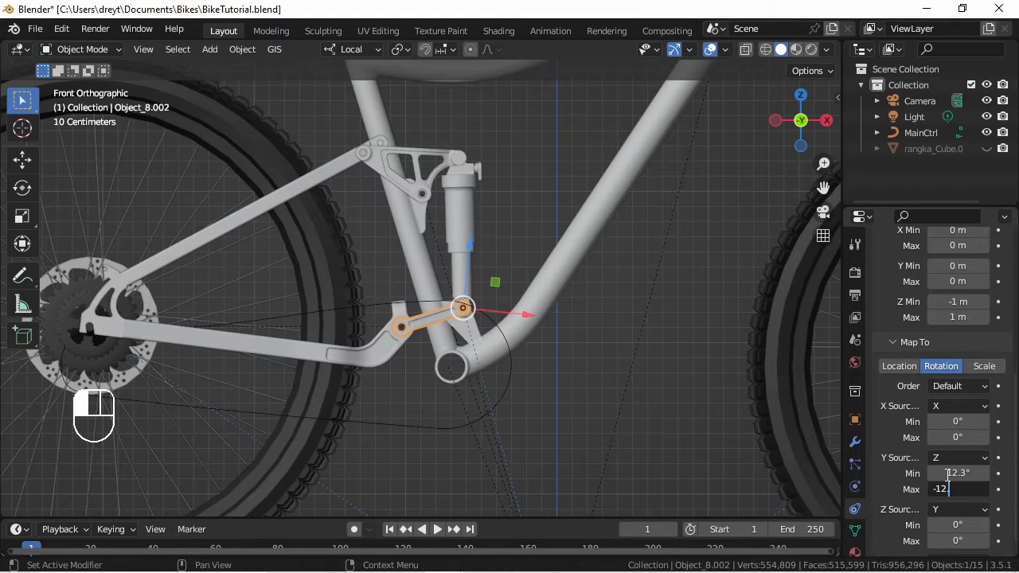
key(Return)
Step: Test-move the Frame vertically along its local Z axis to check the lower link's rotation, cancelling the move
scroll(584, 353, down, 3)
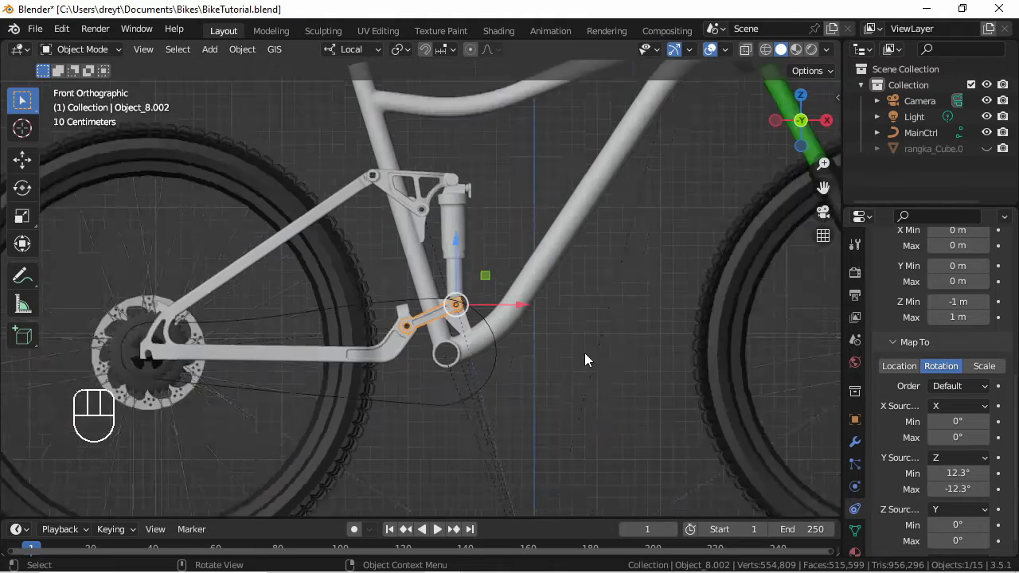
click(478, 246)
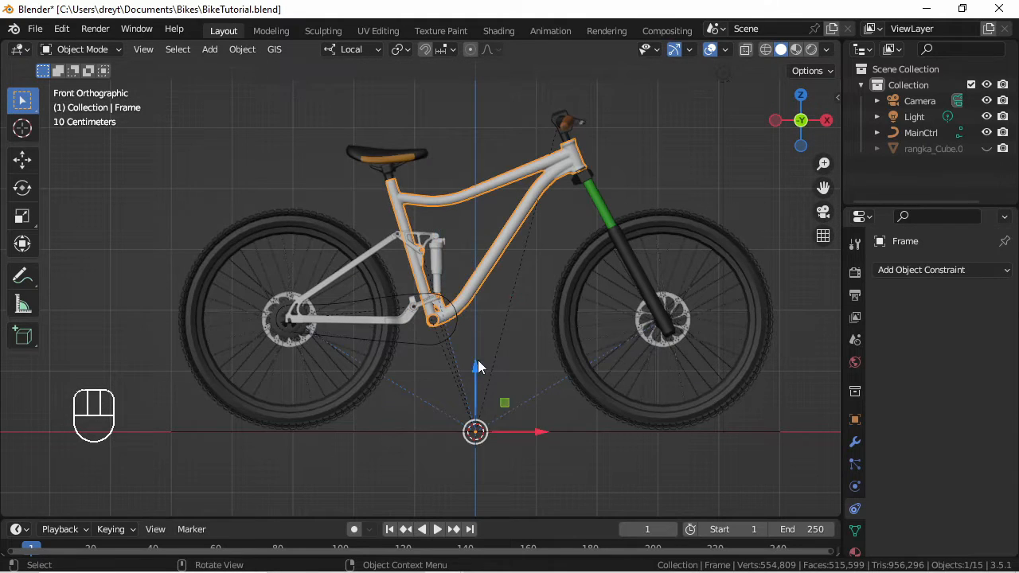
key(g)
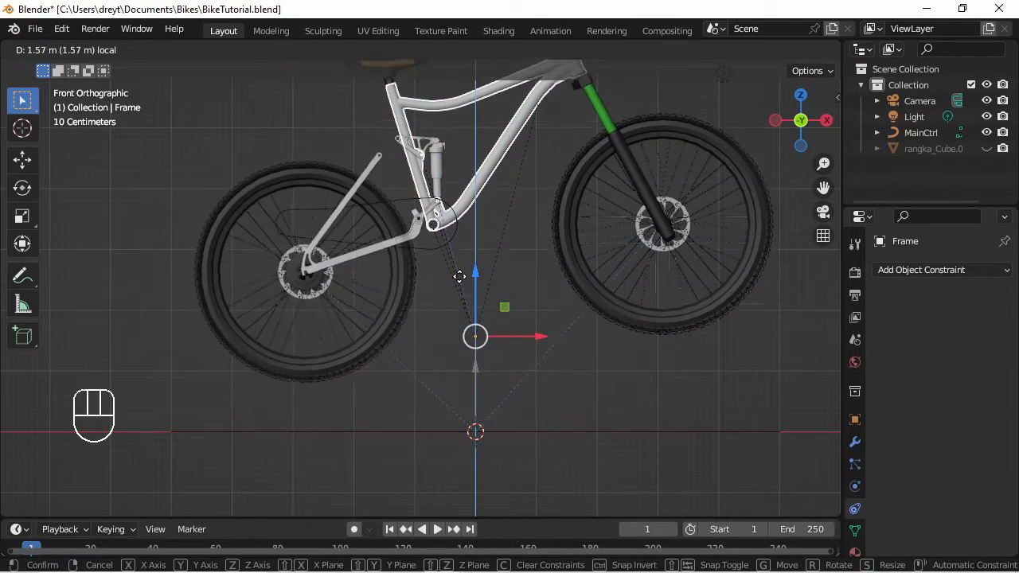
right_click(454, 305)
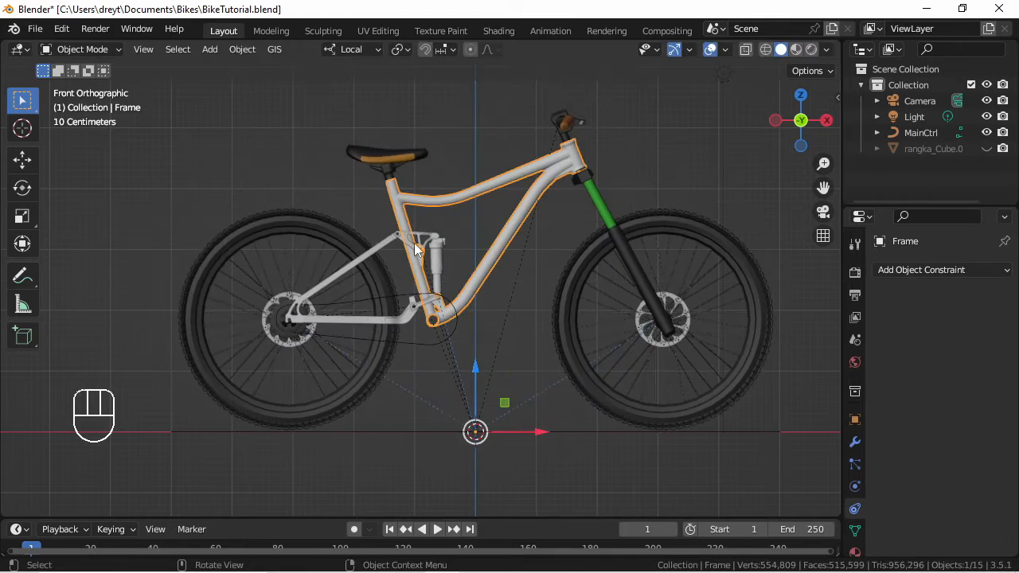
Step: Add a Transformation constraint to the rear swingarm, targeting Frame with Extrapolate enabled
scroll(430, 306, up, 3)
scroll(429, 307, up, 5)
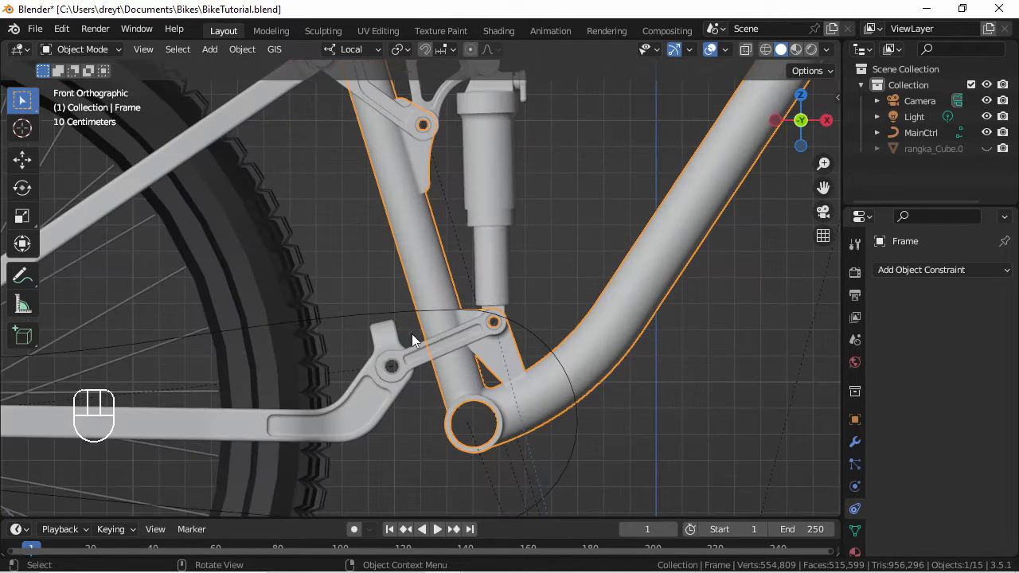
click(381, 344)
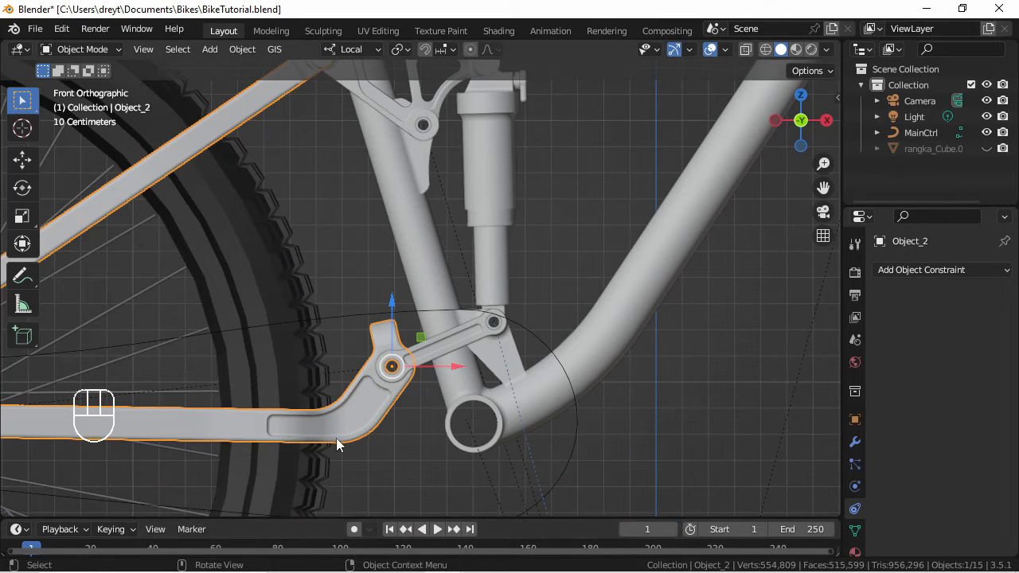
click(888, 272)
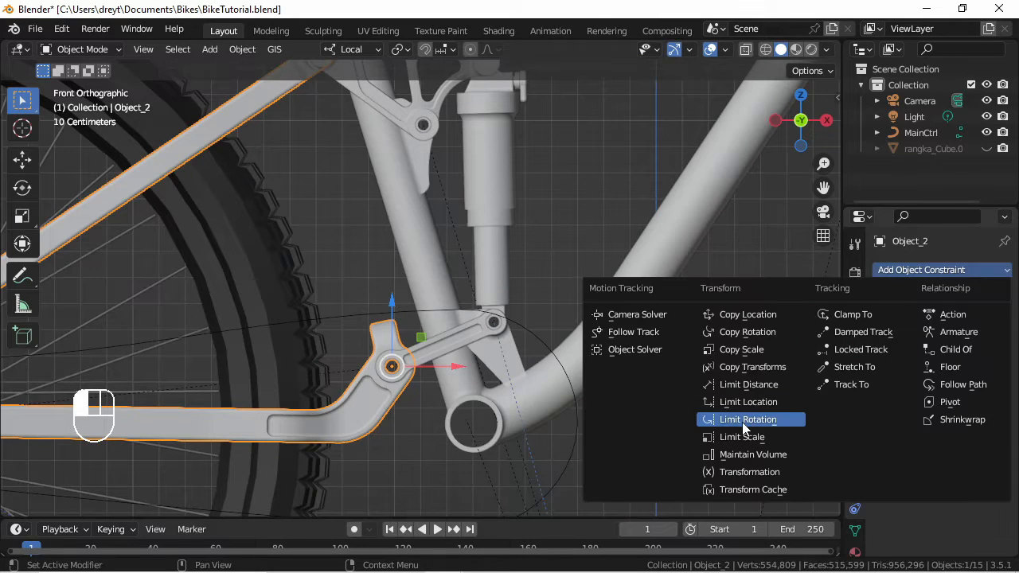
click(746, 472)
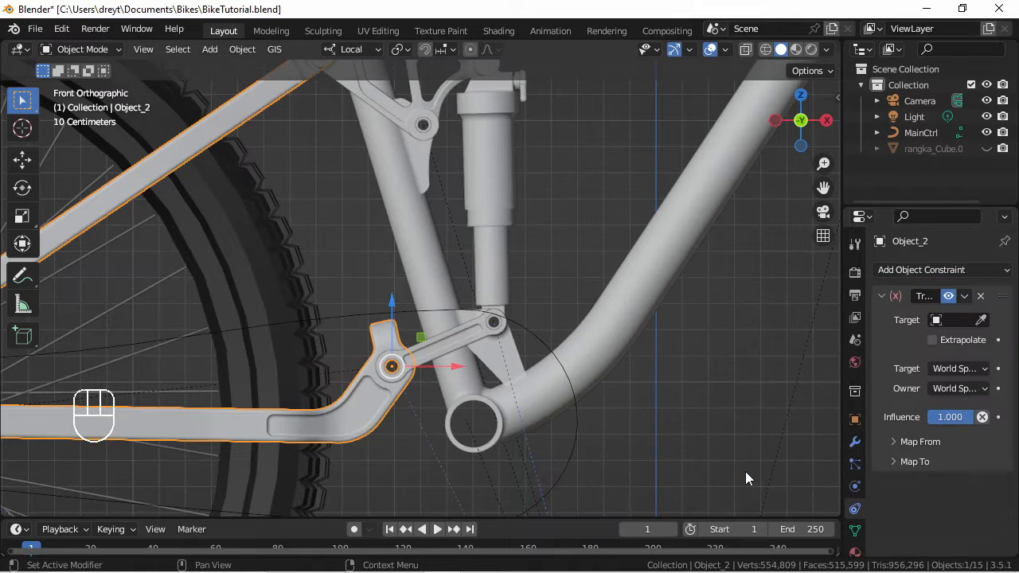
click(947, 320)
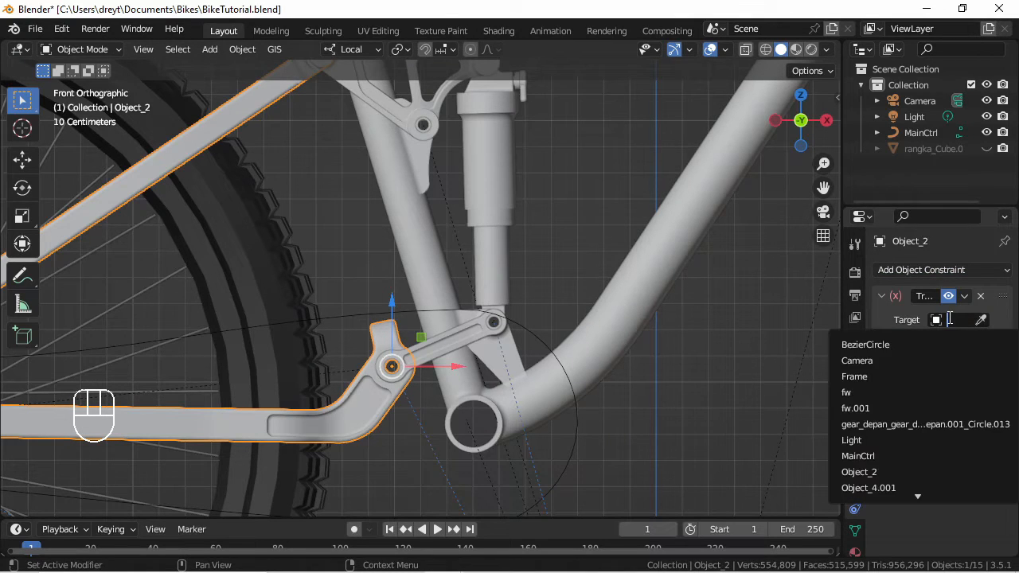
click(899, 376)
click(933, 359)
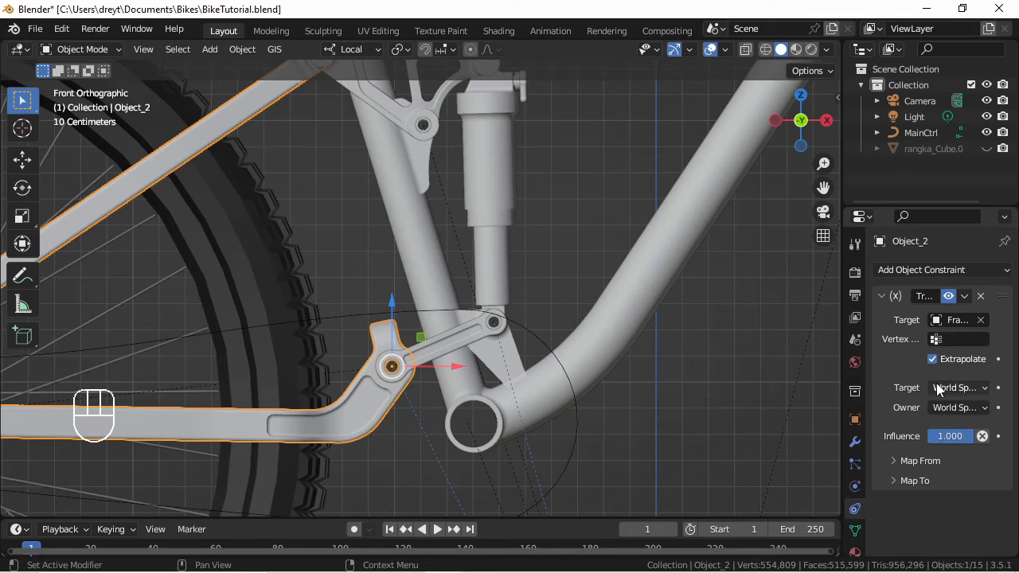
Step: Set both the target and owner of the swingarm's Transformation constraint to Local Space
click(939, 389)
click(908, 440)
click(936, 412)
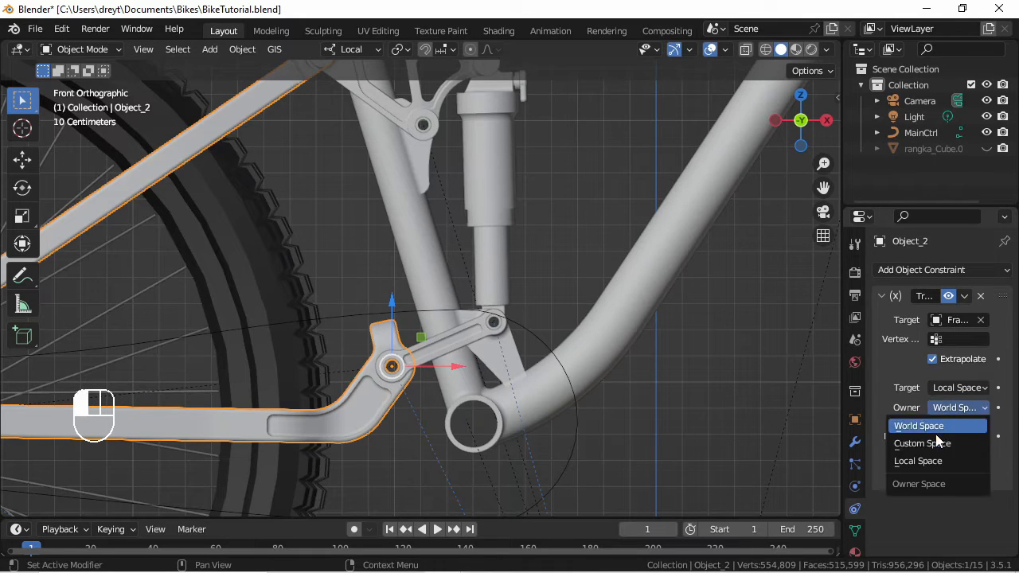
click(931, 460)
Step: Set the swingarm constraint's Map From location range on Z to -1 m minimum and 1 m maximum
click(913, 462)
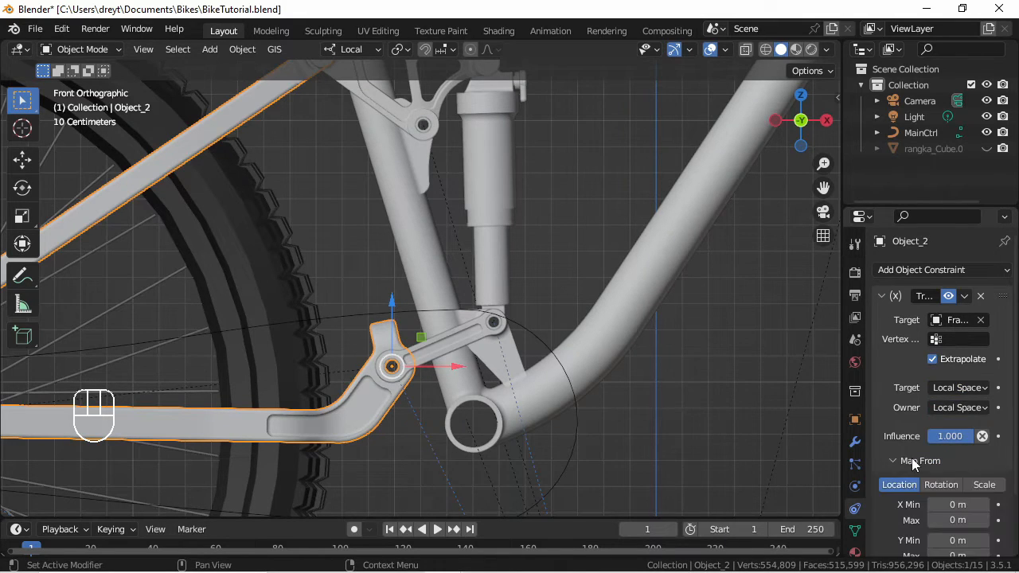
scroll(911, 453, down, 2)
double_click(941, 504)
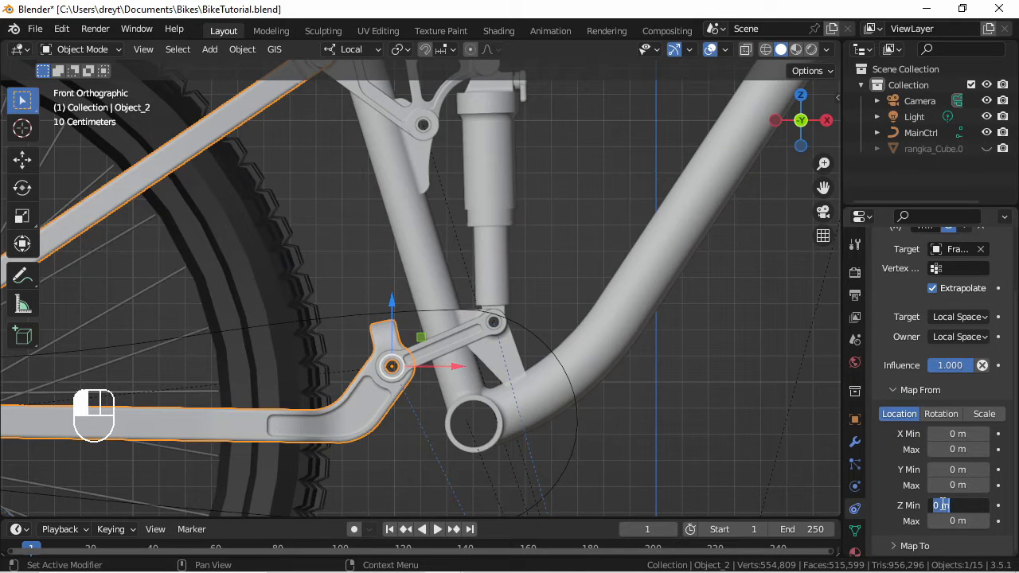
key(BackSpace)
text(-1)
key(Return)
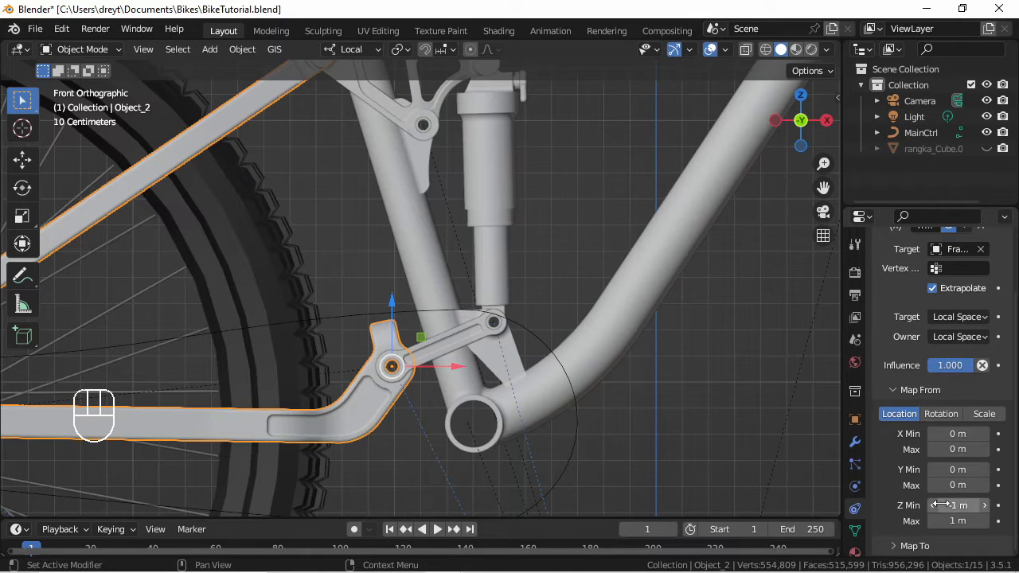
Step: Map the swingarm's constraint to Rotation, with Z as the Y source axis and Y as the Z source axis
scroll(924, 517, down, 3)
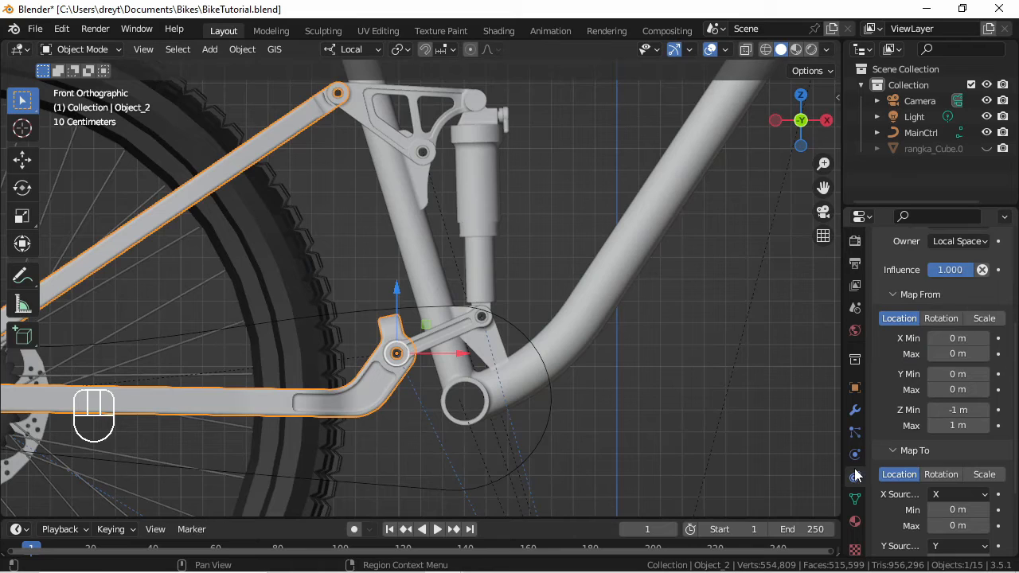
click(933, 476)
scroll(931, 475, down, 4)
click(949, 437)
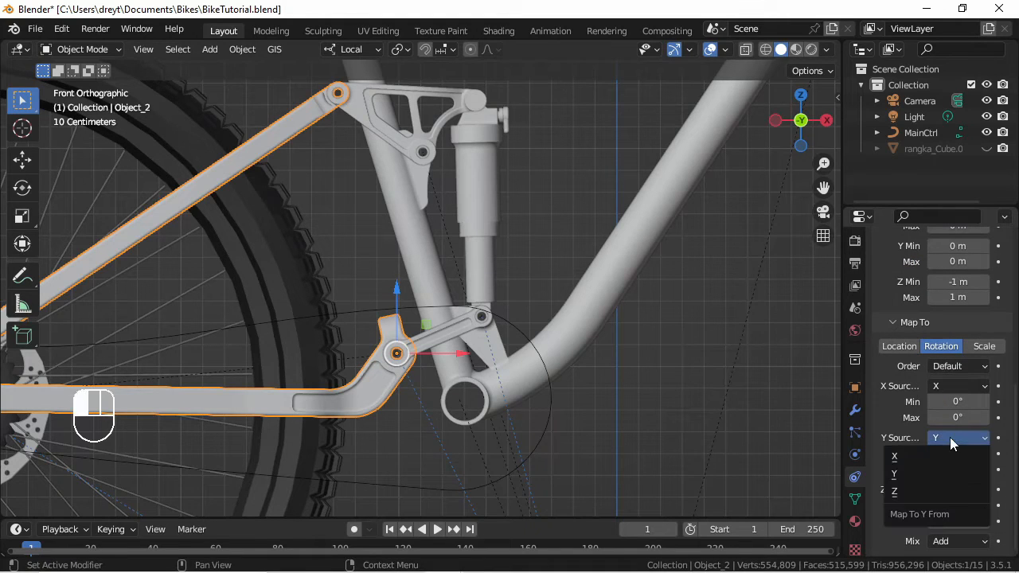
click(914, 493)
click(939, 487)
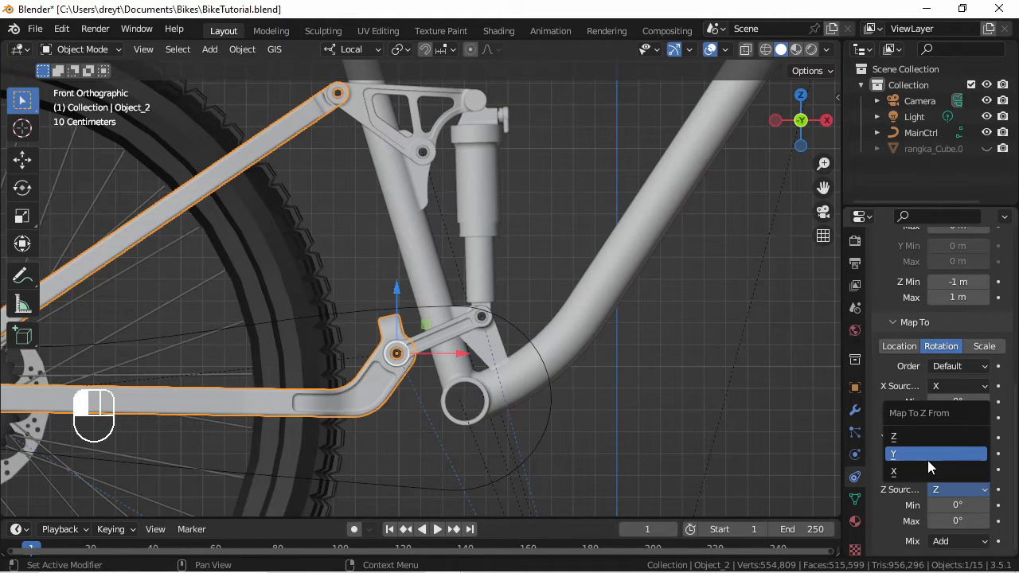
click(929, 457)
Step: Set the swingarm's mapped Y rotation to -4.9° minimum and 4.9° maximum
double_click(958, 453)
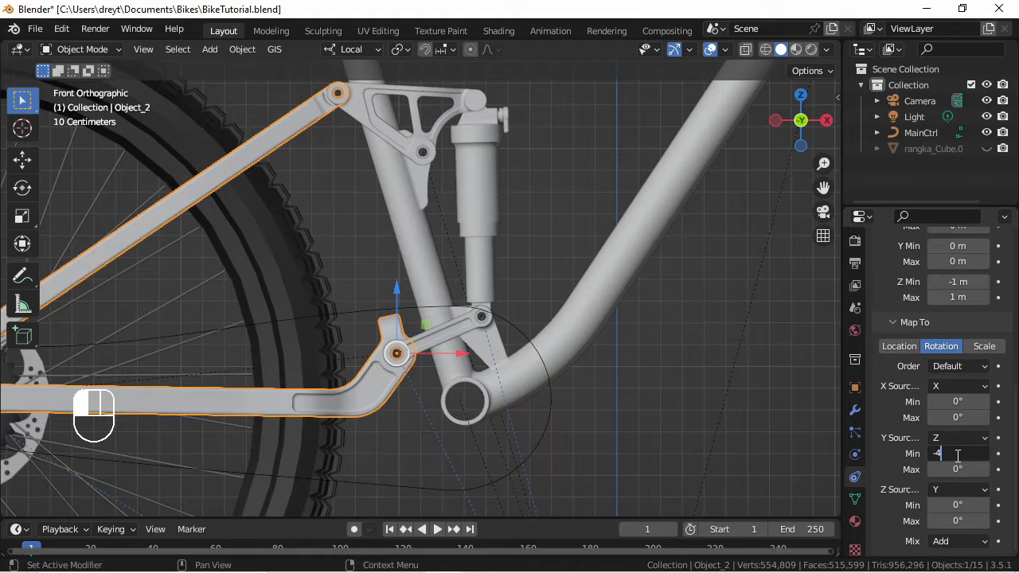
text(-4.9)
key(Tab)
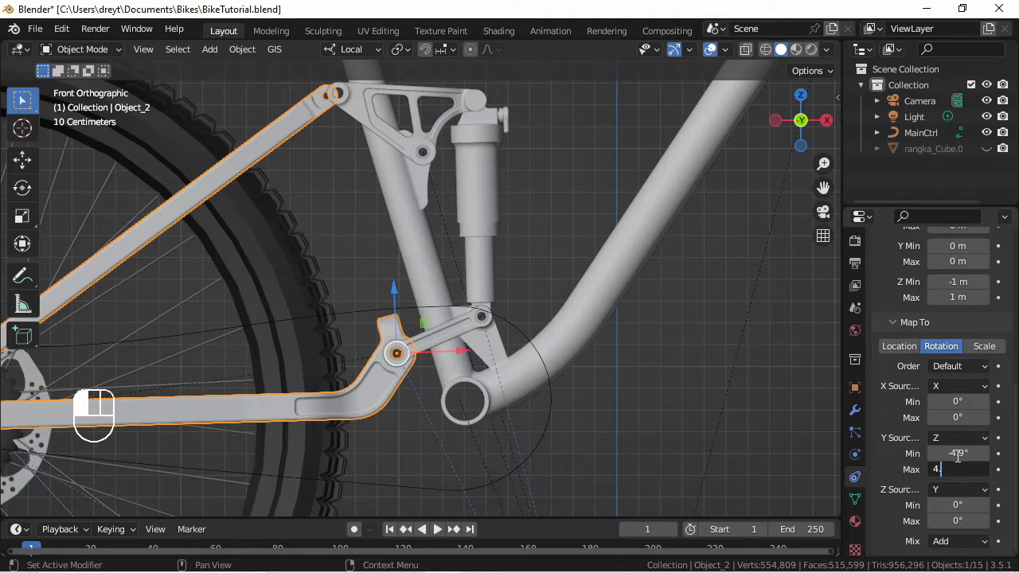
key(Return)
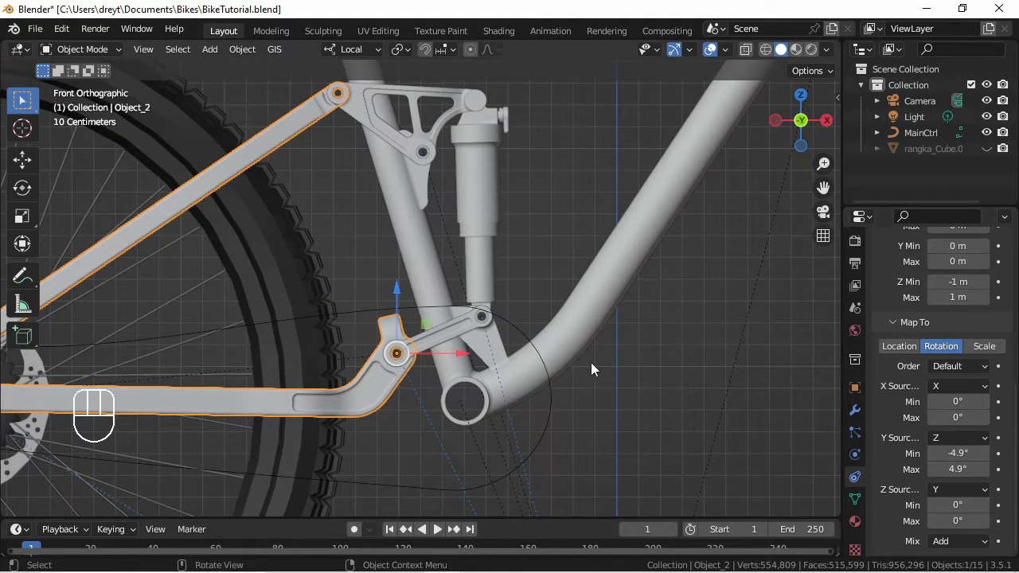
Step: Test the lower link and swingarm by moving the Frame along its local Z axis, and return it to its original position
scroll(580, 356, down, 3)
click(523, 300)
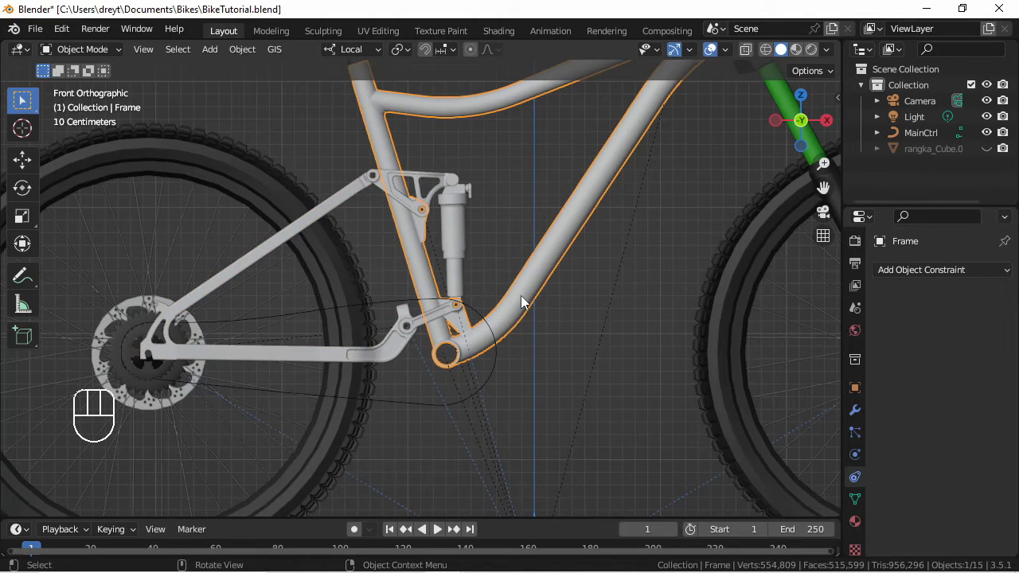
key(g)
key(z)
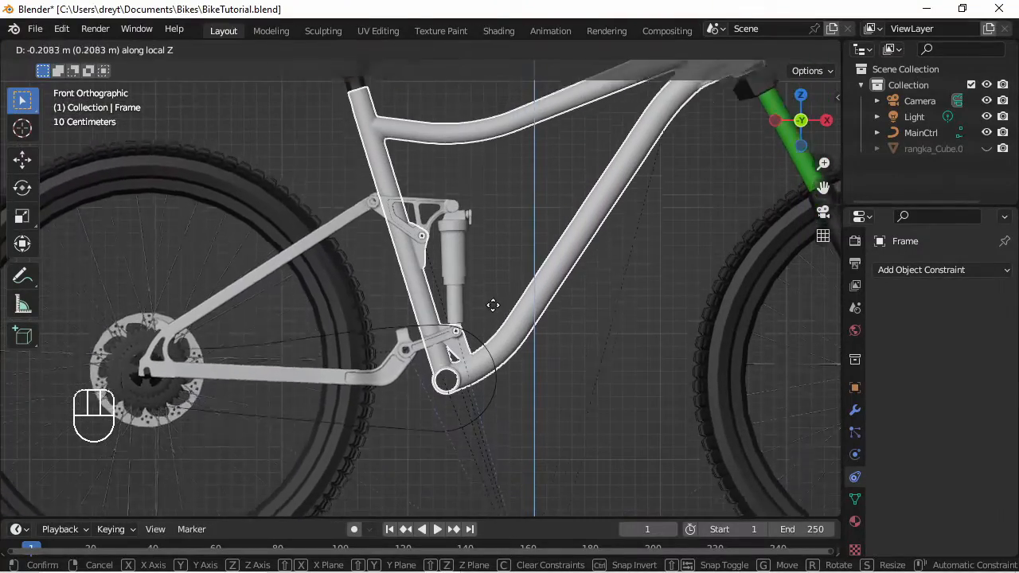
click(501, 231)
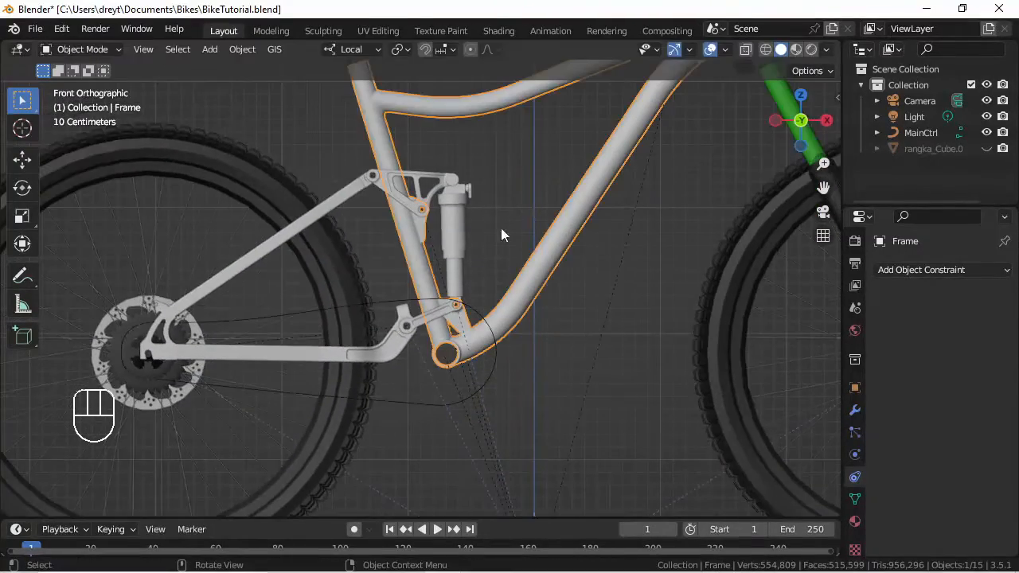
Step: Add a Transformation constraint to the rocker (Object_8.003) with Frame as its target and Extrapolate enabled
click(443, 193)
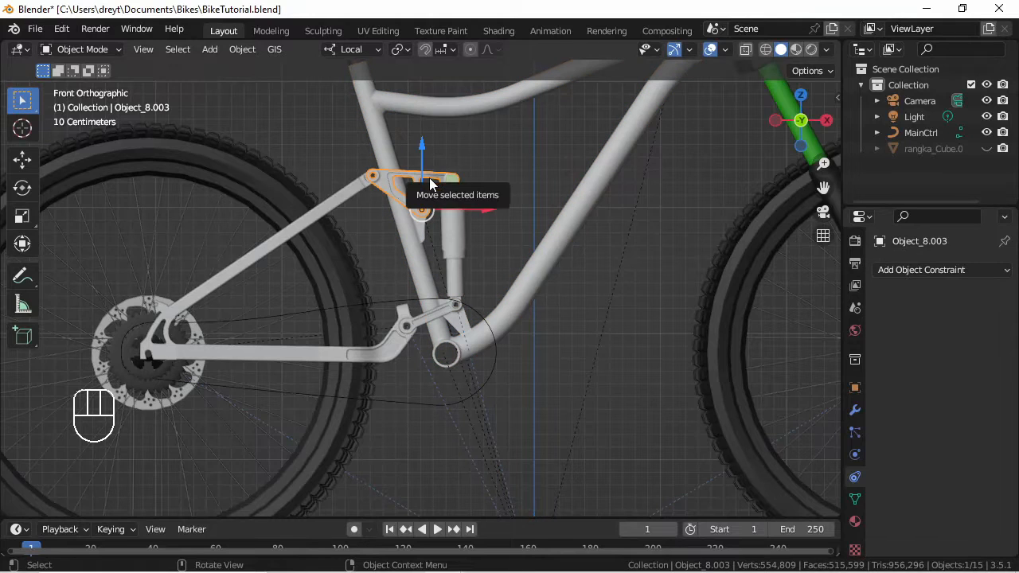
click(963, 269)
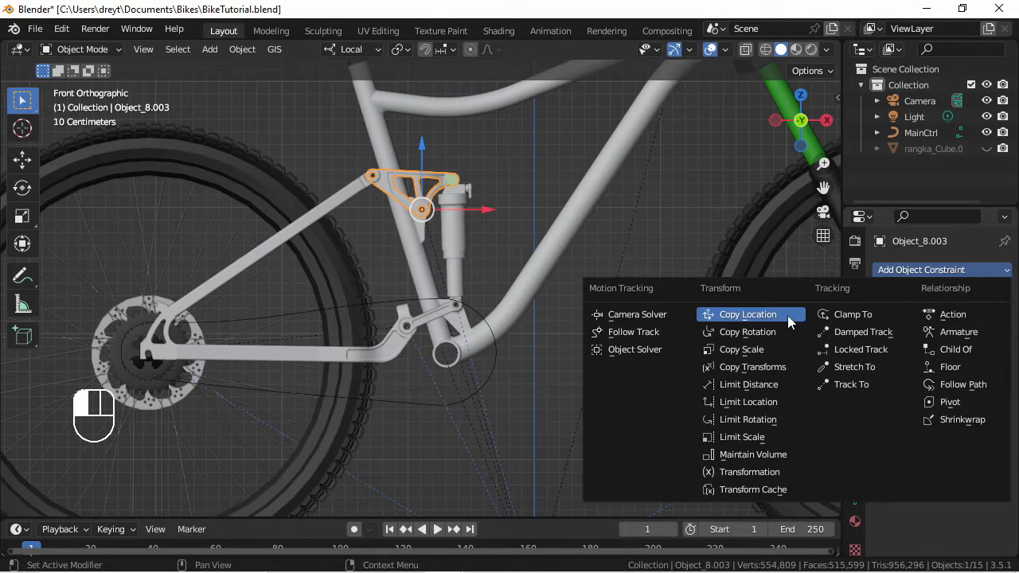
click(736, 473)
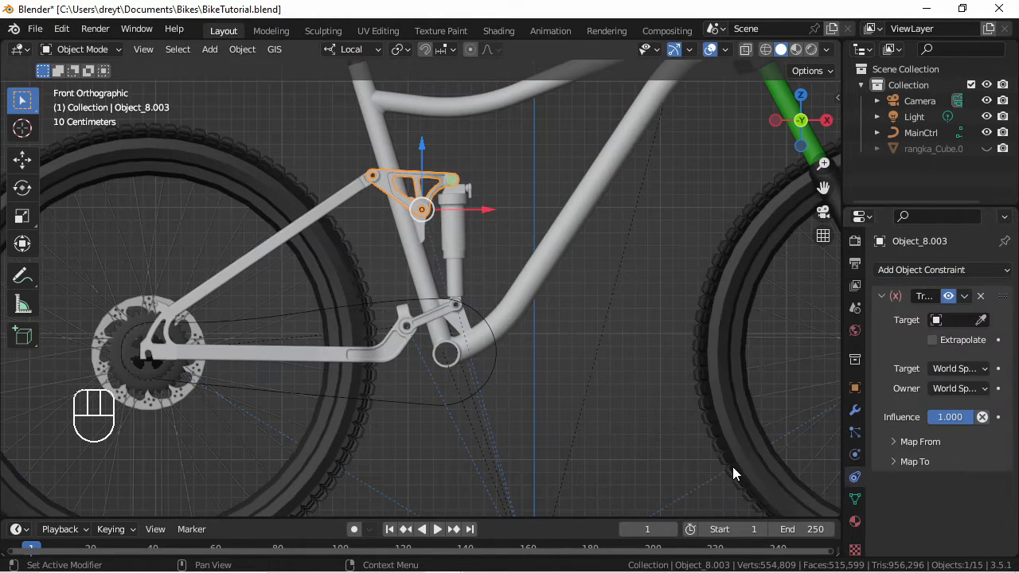
click(941, 320)
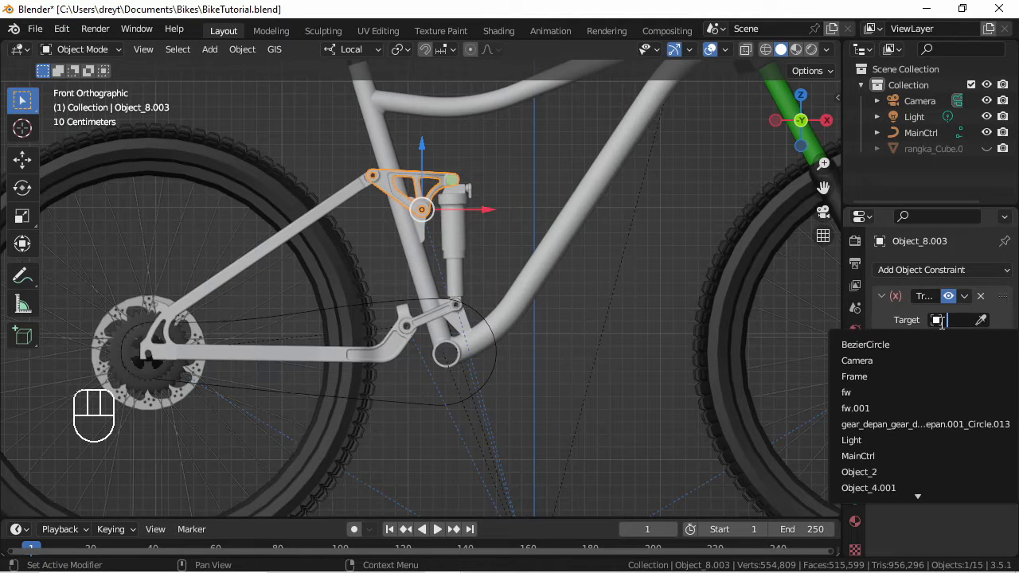
click(900, 378)
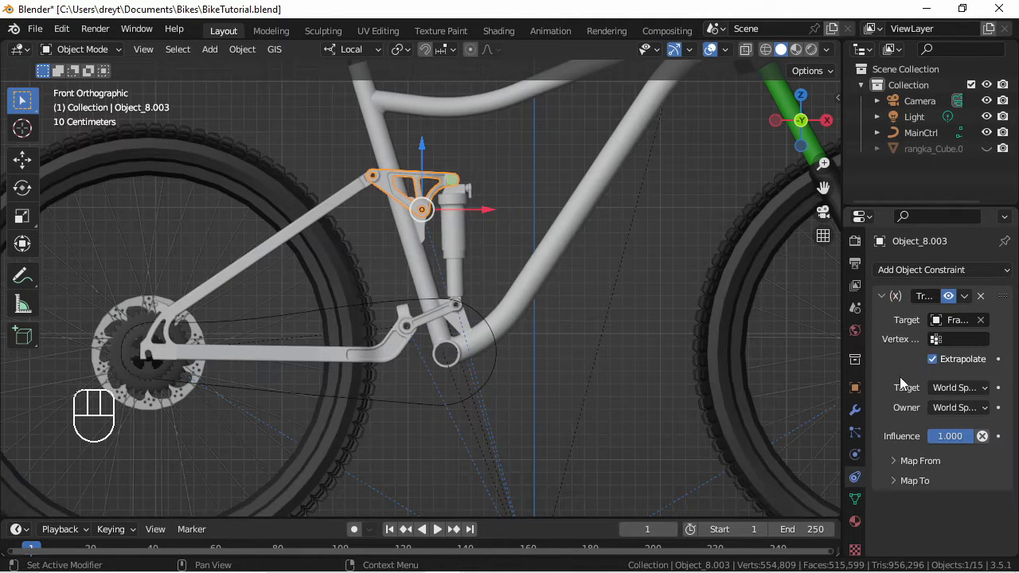
Step: Set both the target and owner of the rocker's Transformation constraint to Local Space
click(941, 389)
click(917, 438)
click(947, 407)
click(920, 459)
Step: Set the rocker constraint's Map From location range on Z to -0.7 m minimum and 0.7 m maximum
click(913, 460)
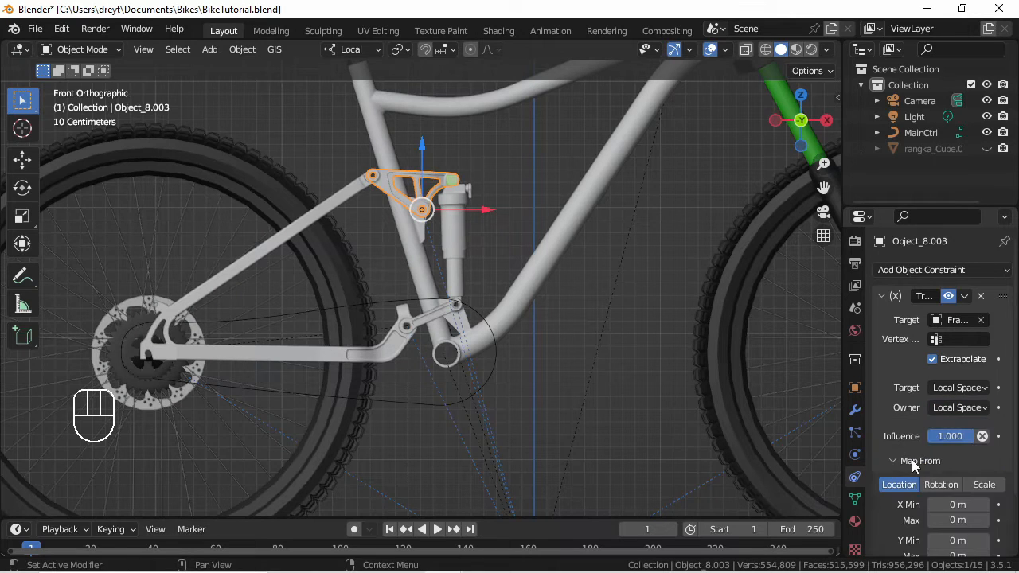
scroll(911, 459, down, 2)
click(939, 505)
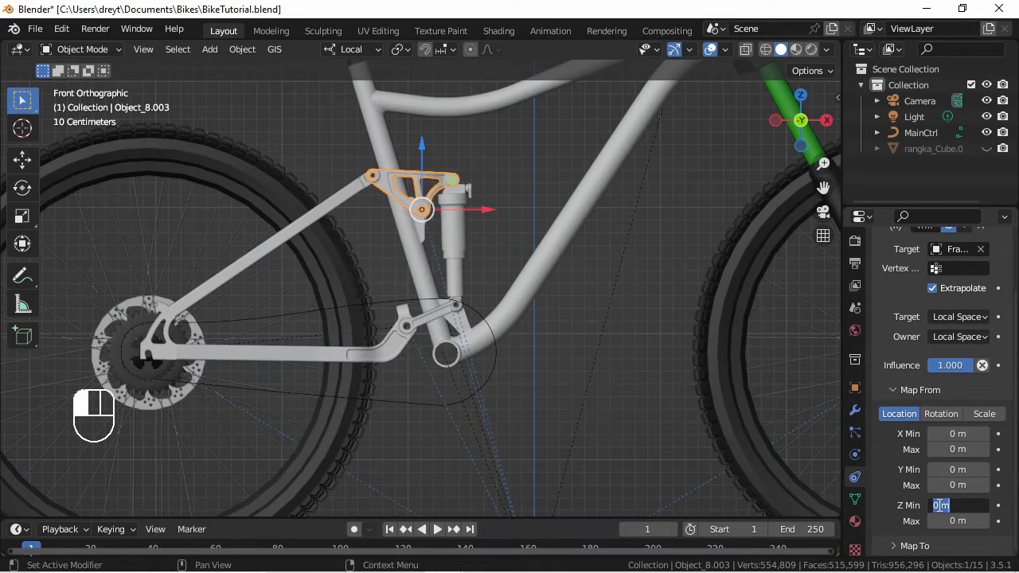
key(BackSpace)
text(-.7)
key(Tab)
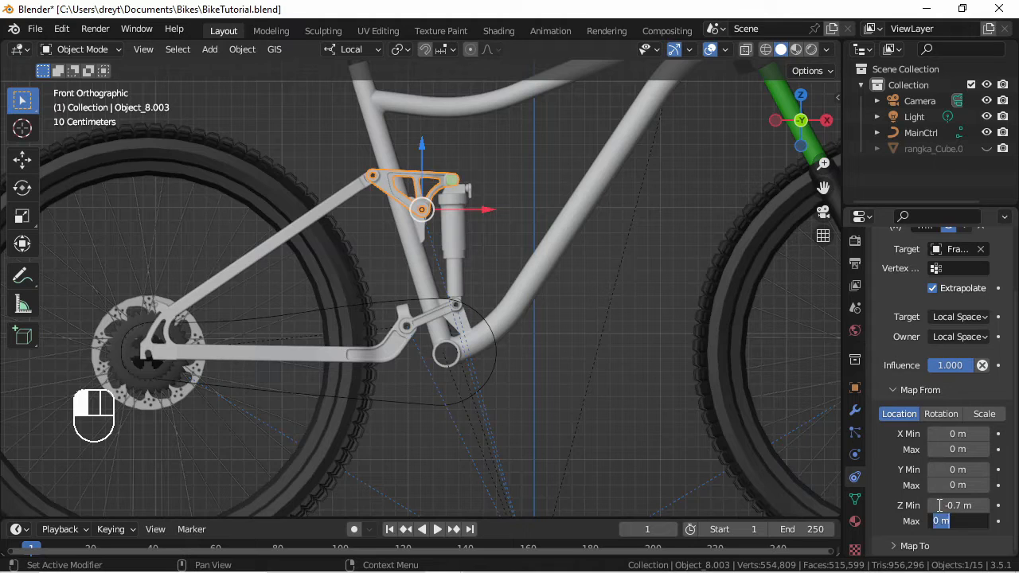
text(.7)
click(939, 505)
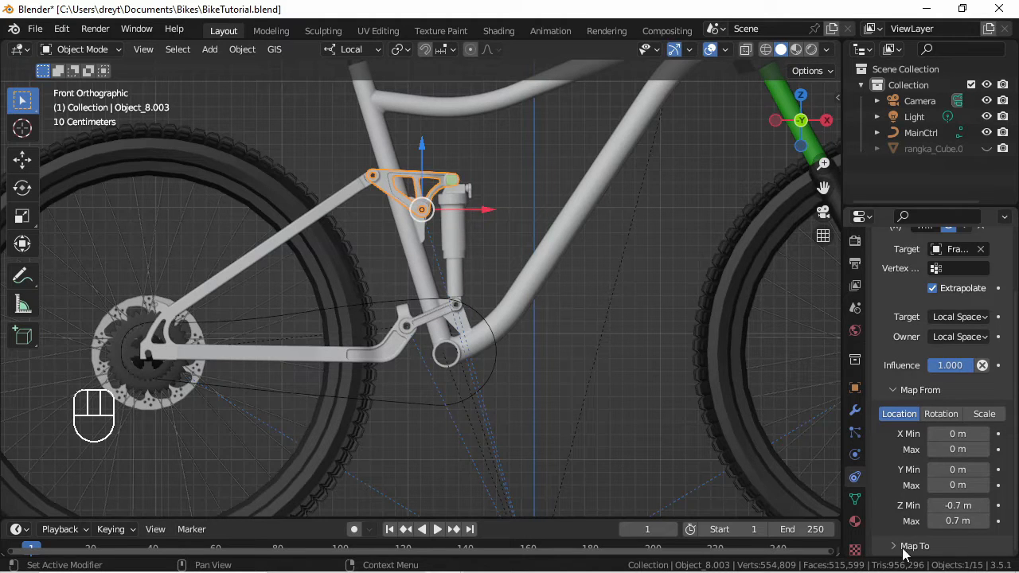
Step: Map the rocker's constraint to Rotation, with Z as the Y source axis and Y as the Z source axis
scroll(879, 441, down, 6)
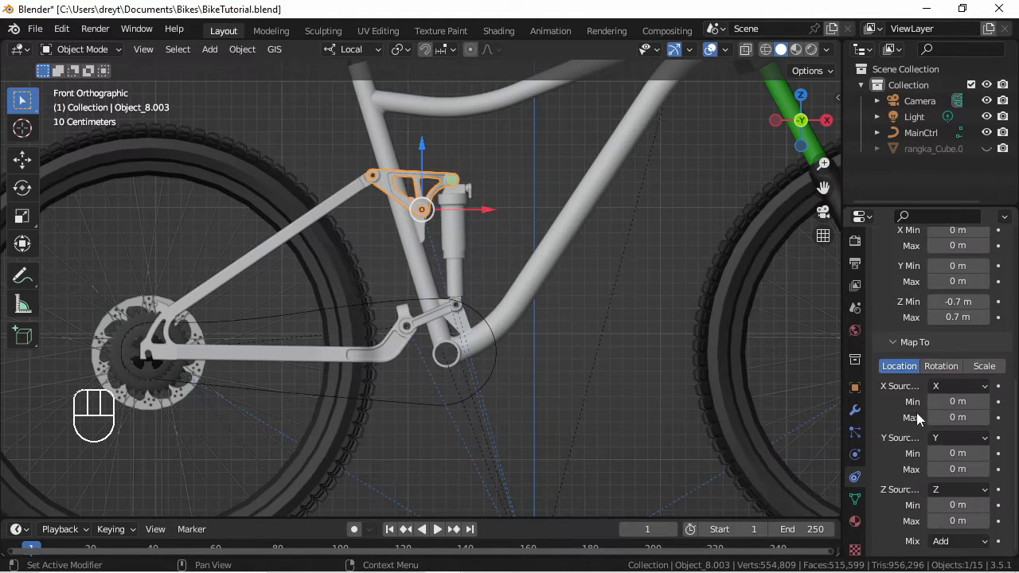
click(939, 365)
drag(955, 459, 915, 469)
click(936, 507)
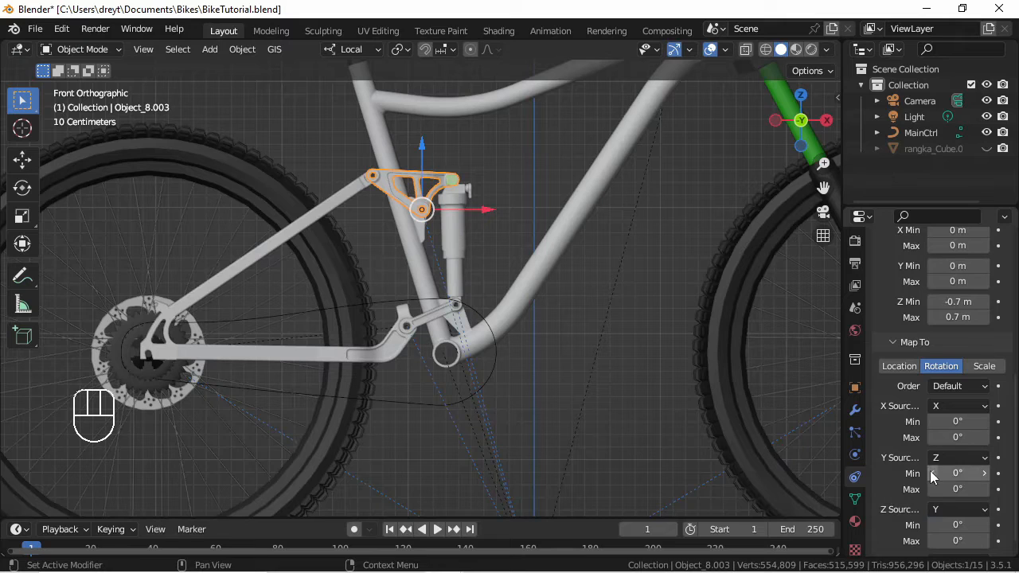
Step: Set the rocker's mapped Y rotation to 14° minimum and -14° maximum
click(951, 474)
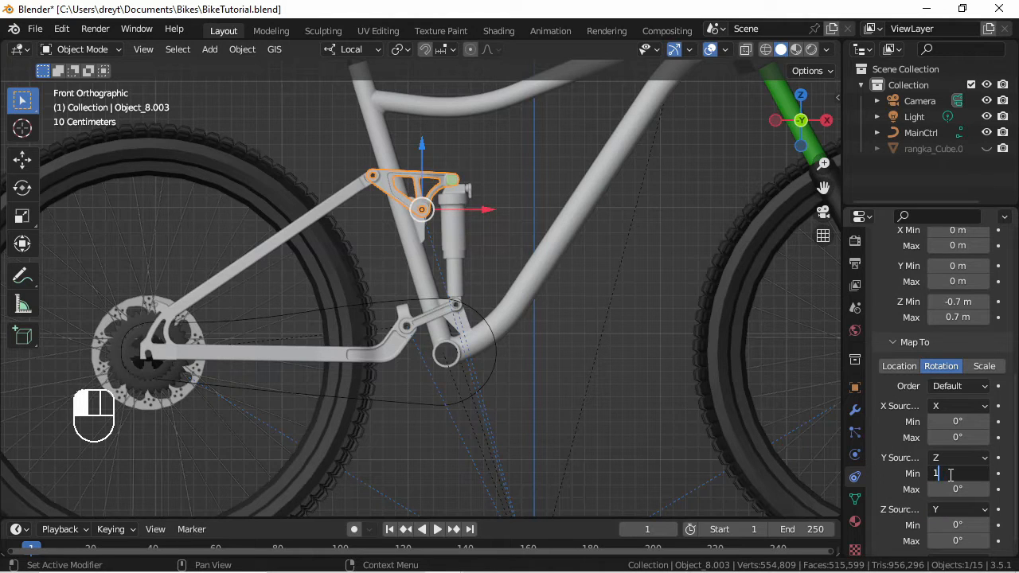
text(14)
key(Tab)
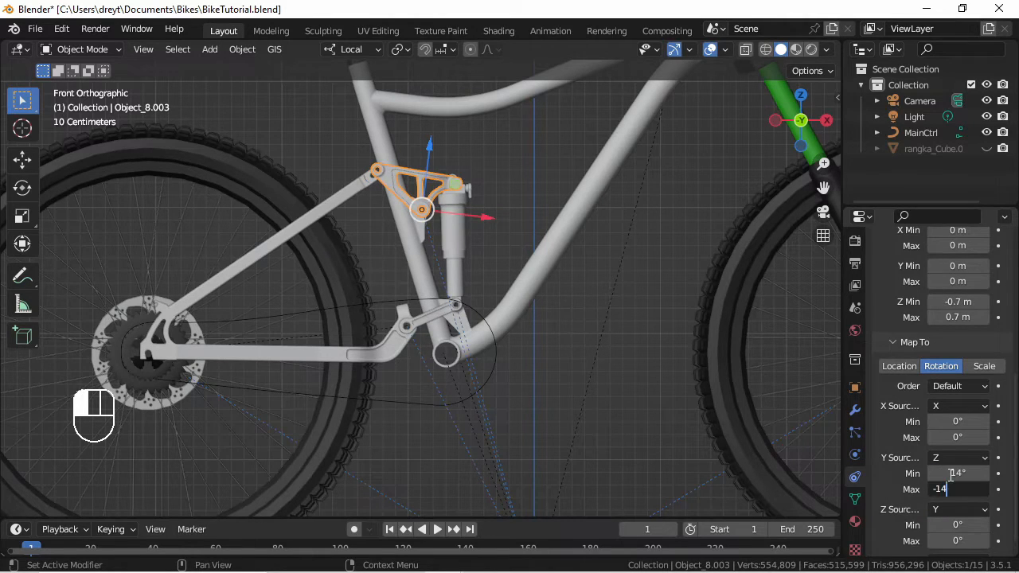
text(-14)
key(Return)
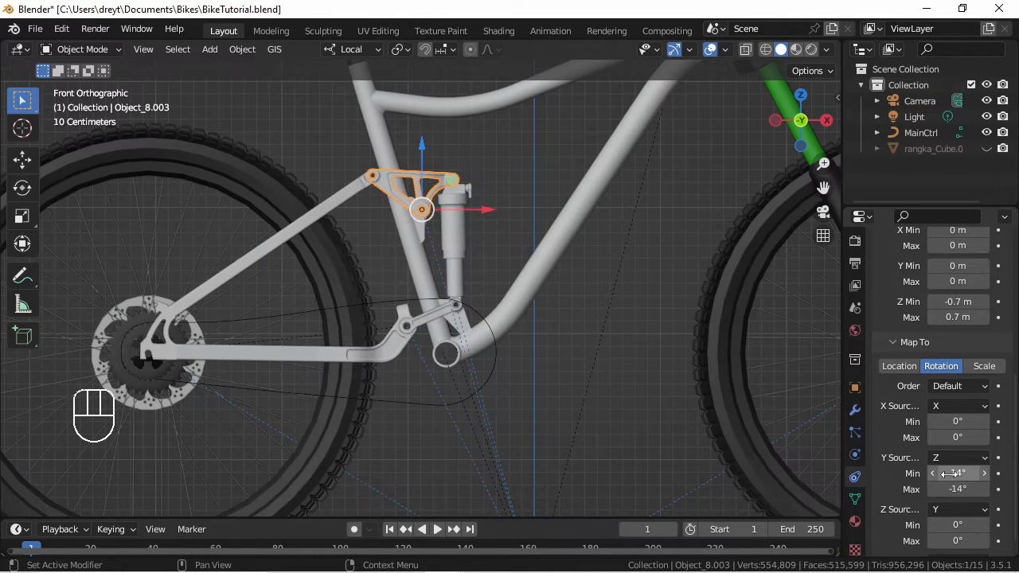
Step: Test the rocker's rotation by moving the Frame along its local Z axis, and cancel the move
click(464, 359)
key(g)
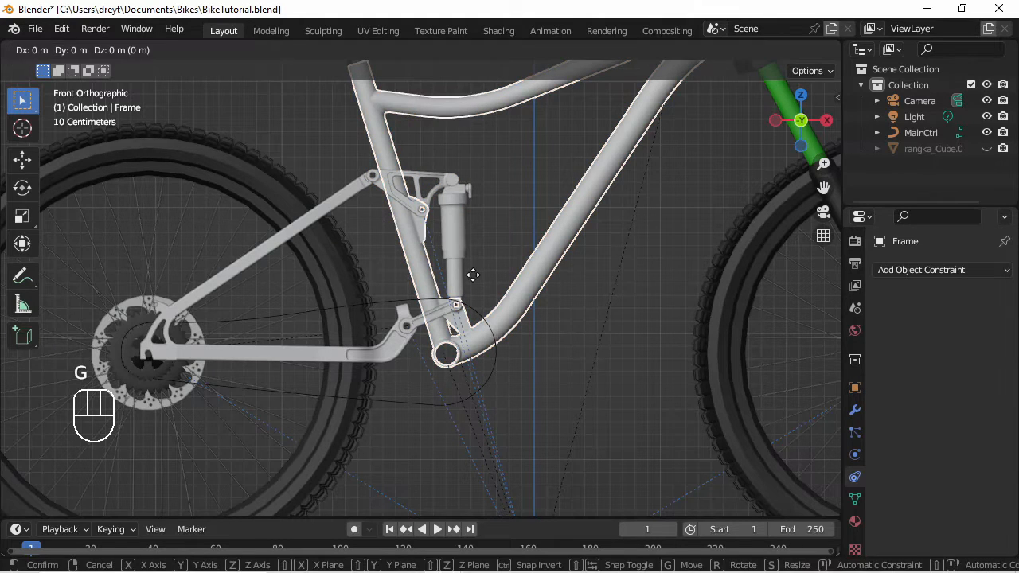
key(z)
right_click(447, 295)
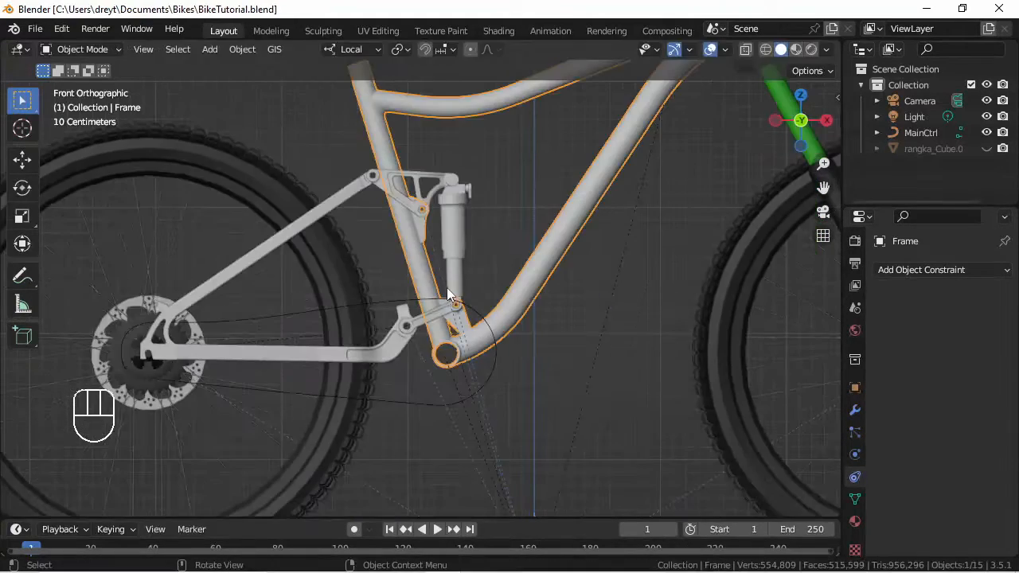
Step: Add a Transformation constraint to the upper shock body (Object_4.001) with Frame as its target and Extrapolate enabled
click(448, 251)
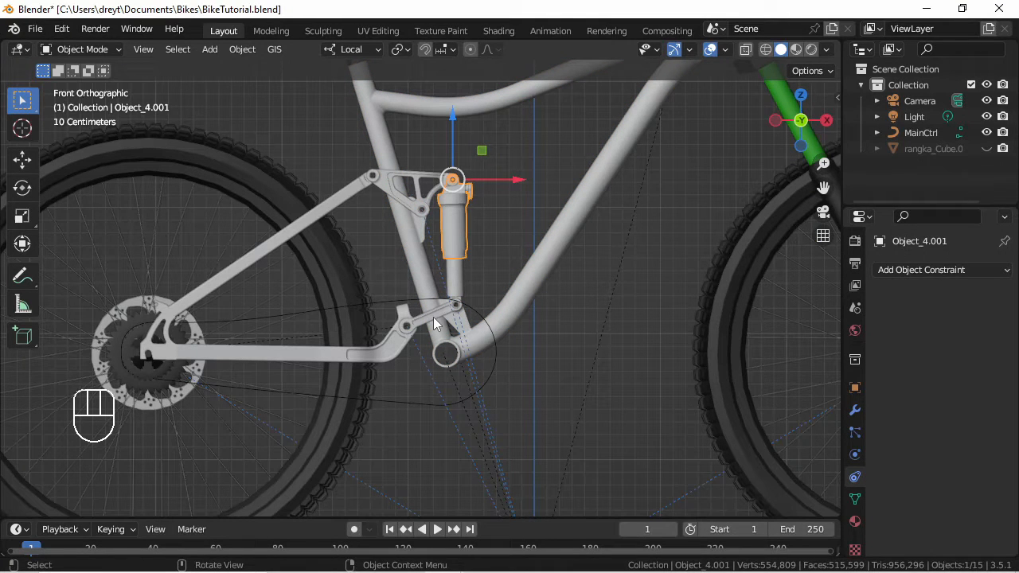
click(908, 272)
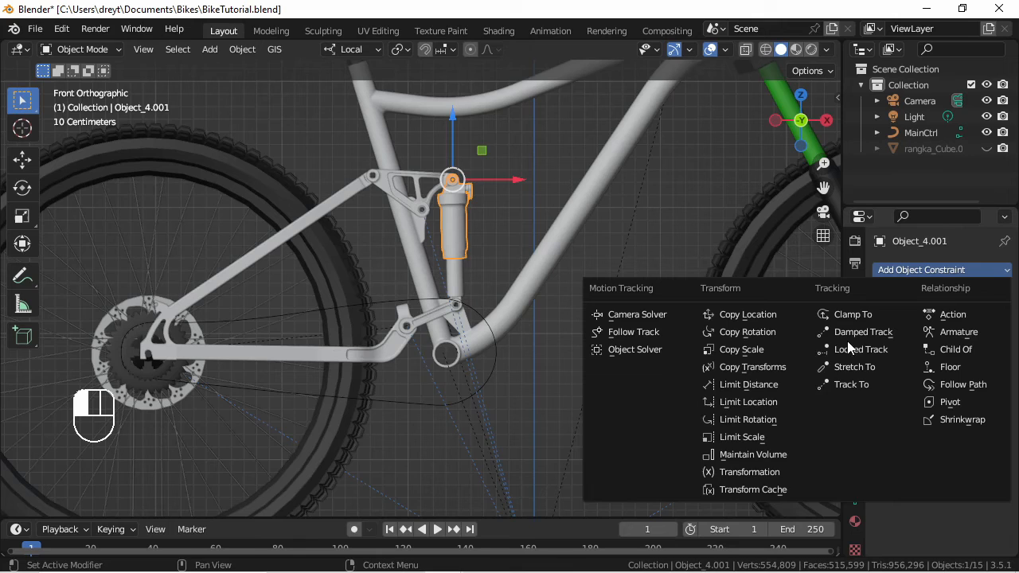
click(752, 487)
click(958, 319)
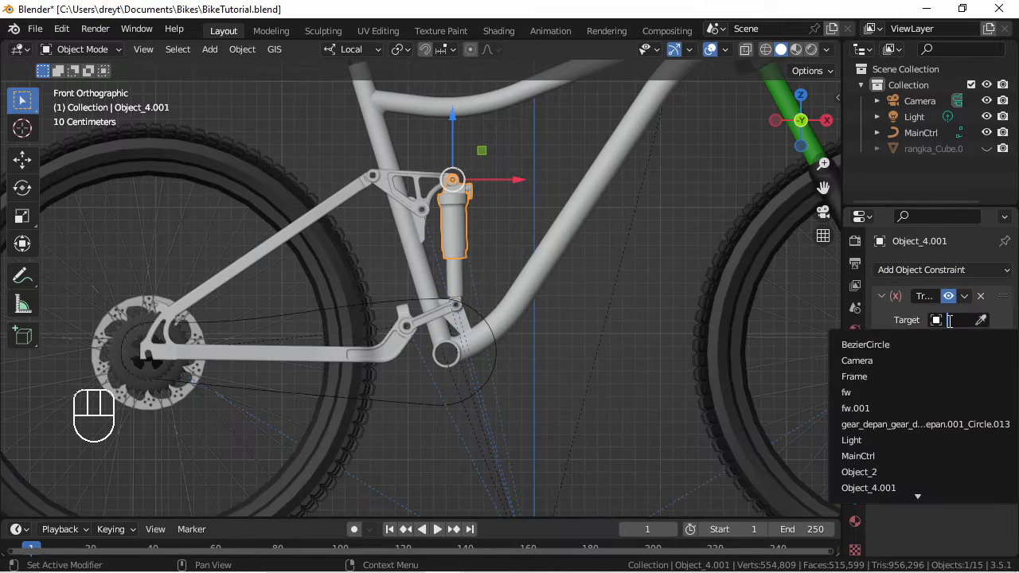
click(916, 374)
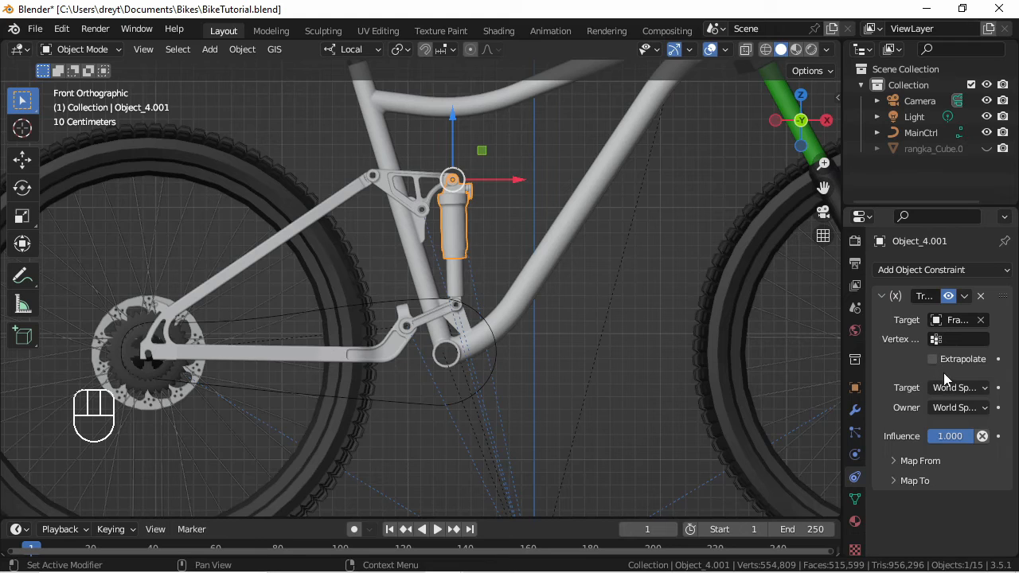
click(939, 364)
Step: Set both the target and owner of the upper shock body's Transformation constraint to Local Space
click(947, 388)
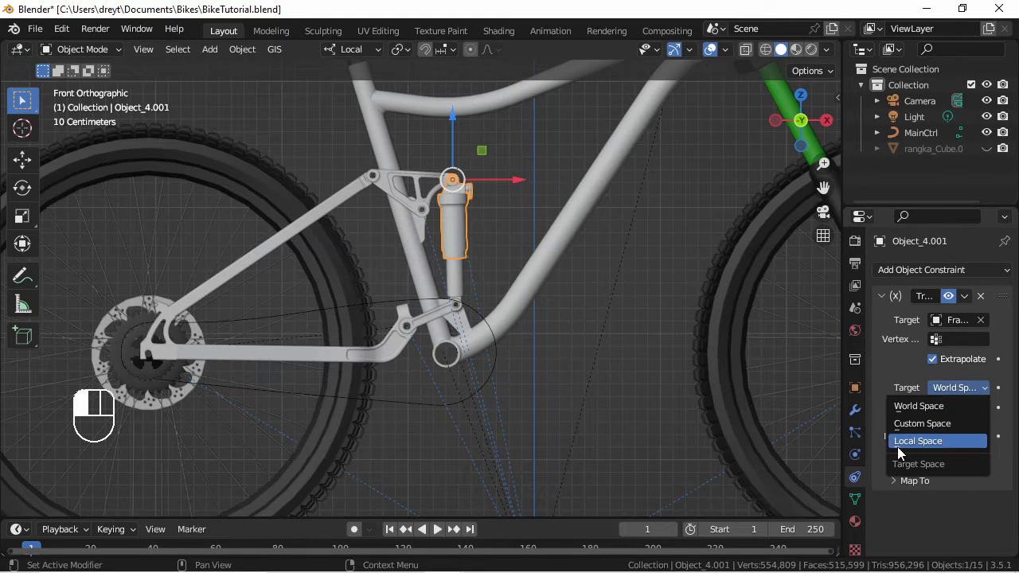
click(899, 446)
click(936, 407)
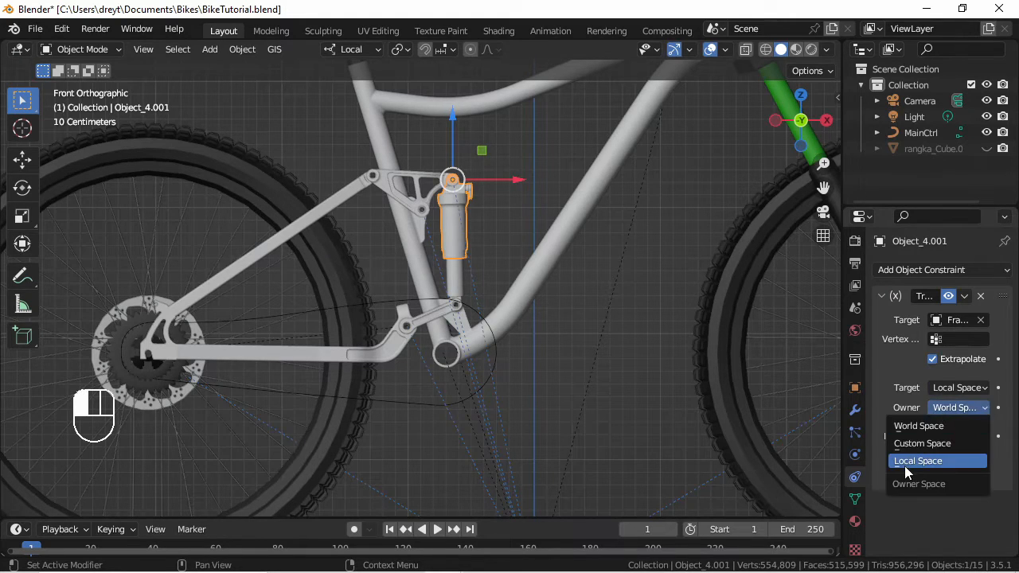
click(904, 462)
Step: Set the upper shock body constraint's Map From location range on Z to -3 m minimum and 3 m maximum
click(909, 457)
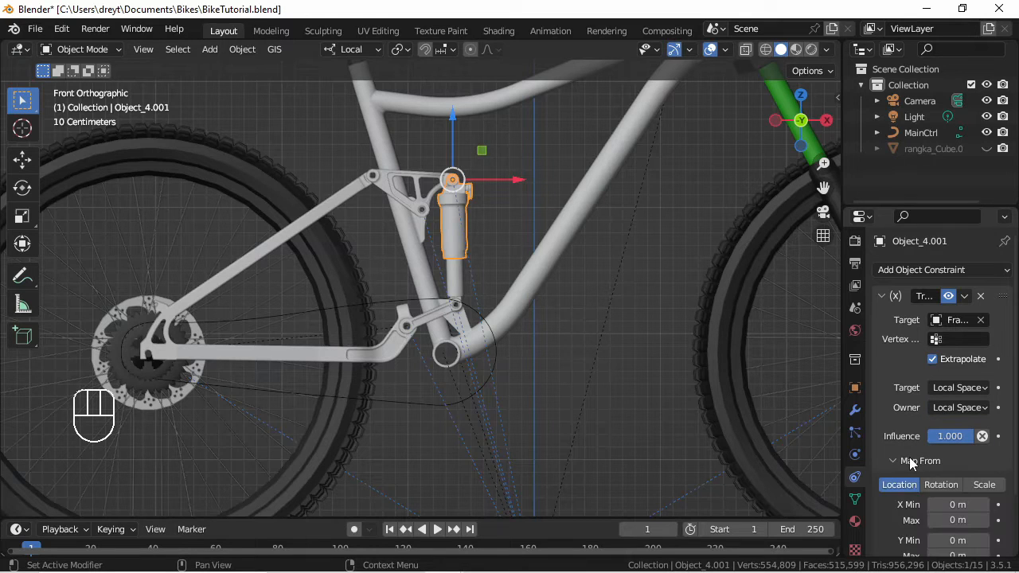
scroll(910, 460, down, 3)
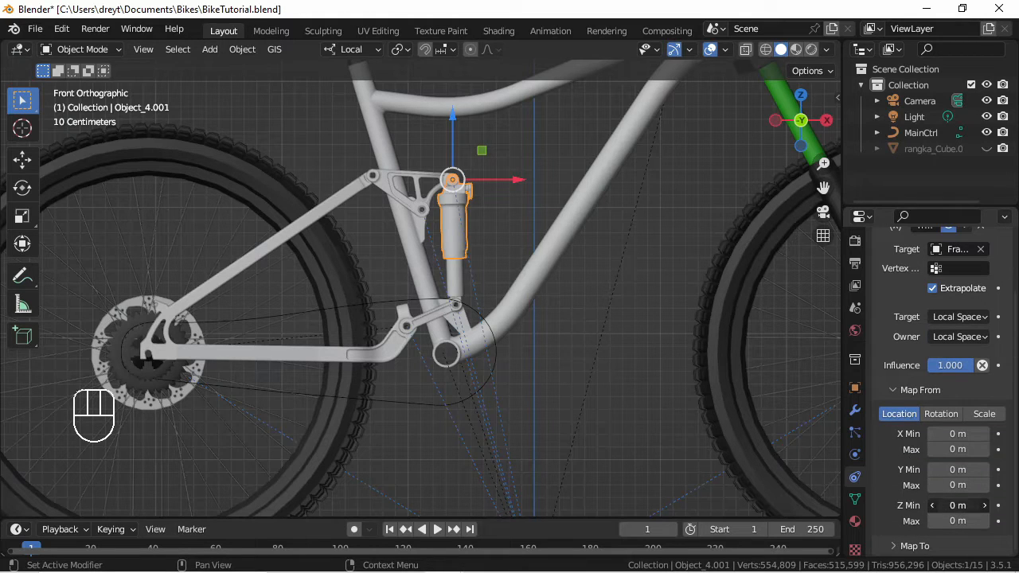
click(940, 505)
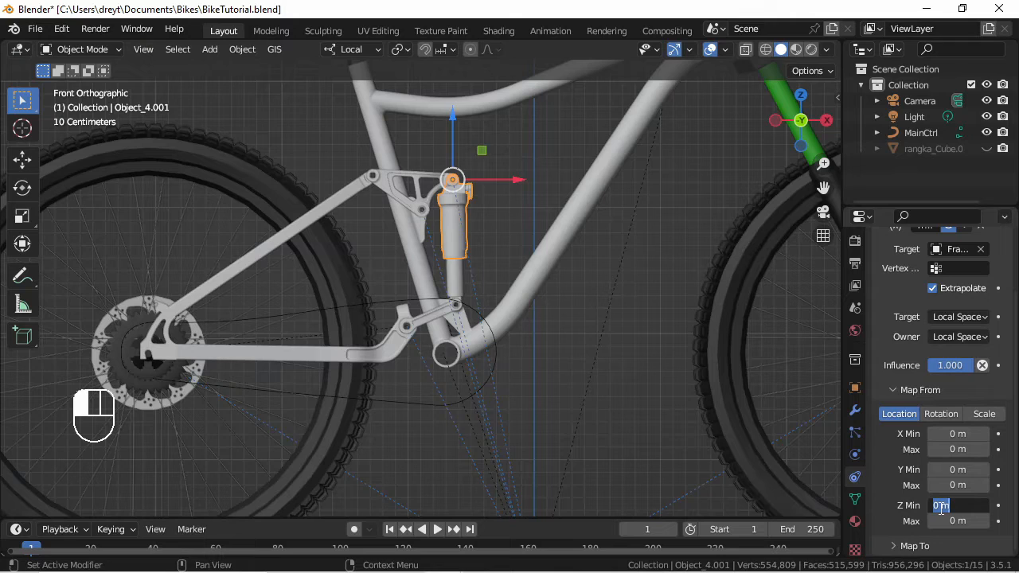
key(BackSpace)
text(-3)
key(Tab)
text(3)
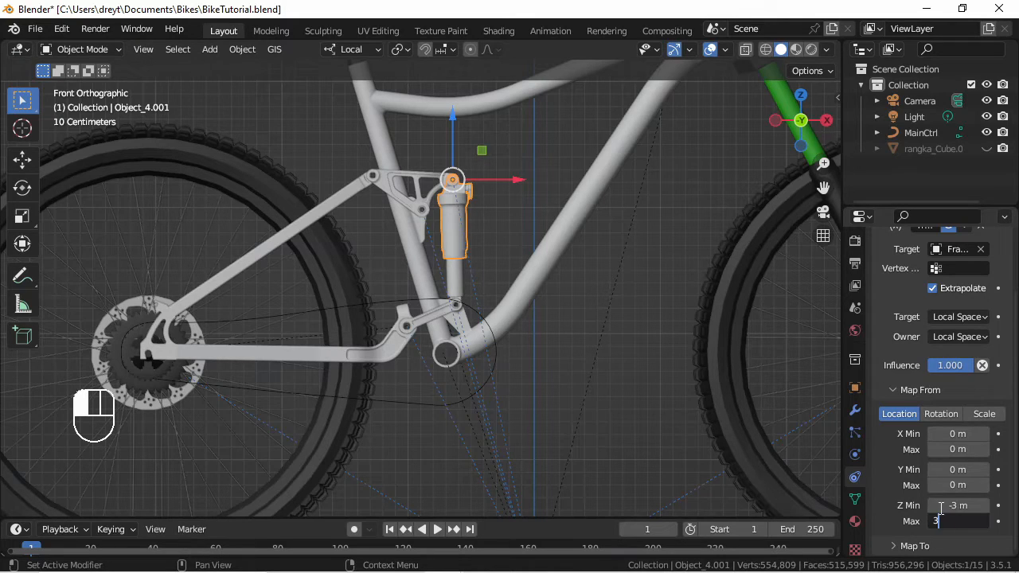
key(Return)
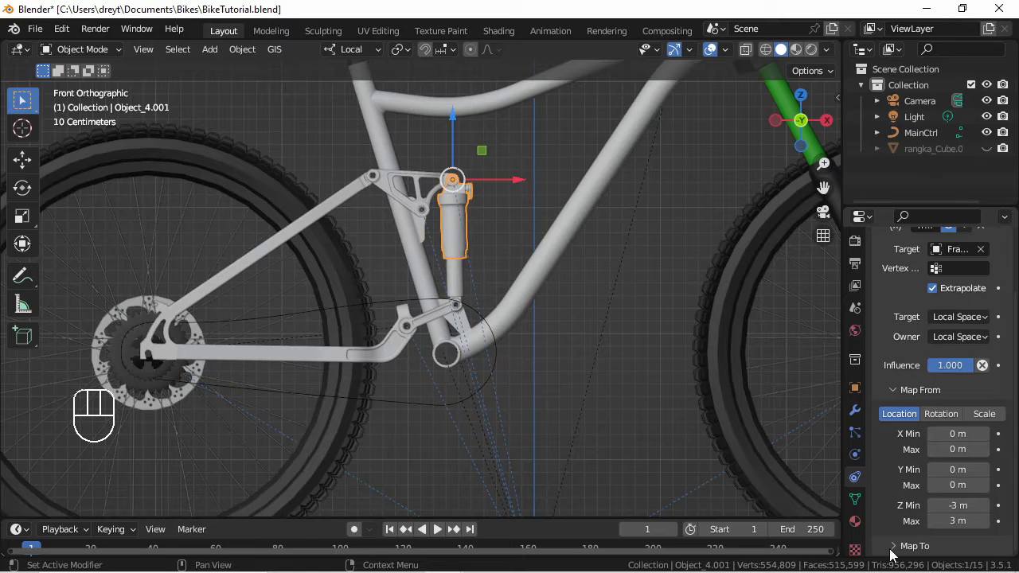
Step: Set the upper shock body's Map To location range on Z to -0.28 m minimum and 0.28 m maximum
scroll(894, 494, down, 5)
scroll(895, 499, down, 2)
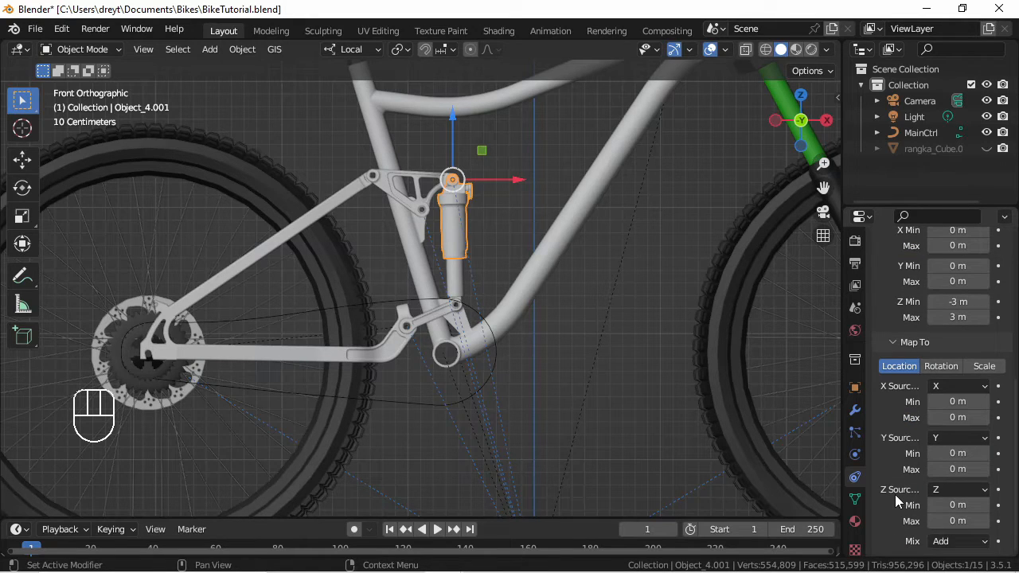
click(963, 504)
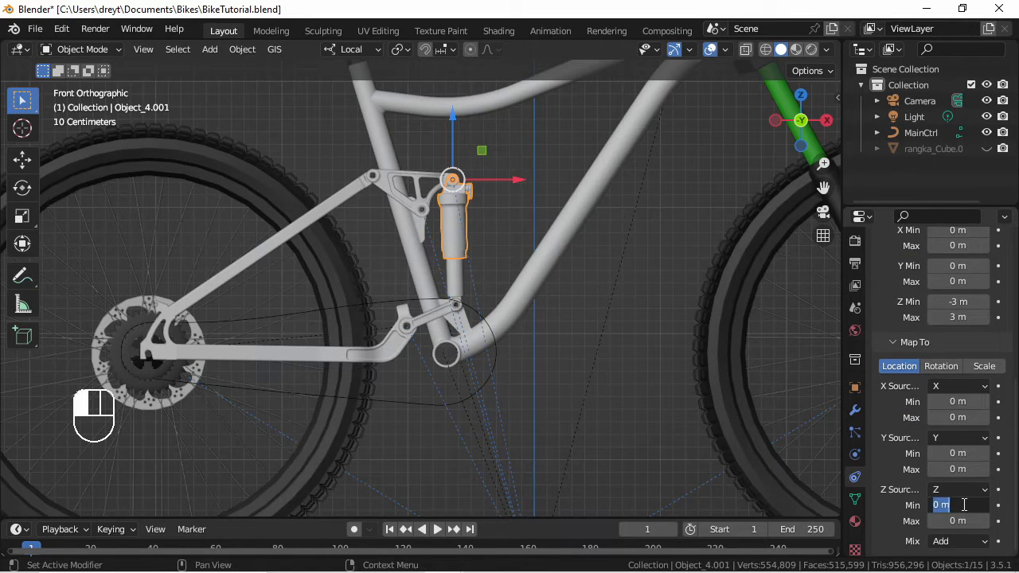
key(BackSpace)
text(-0.28)
key(Tab)
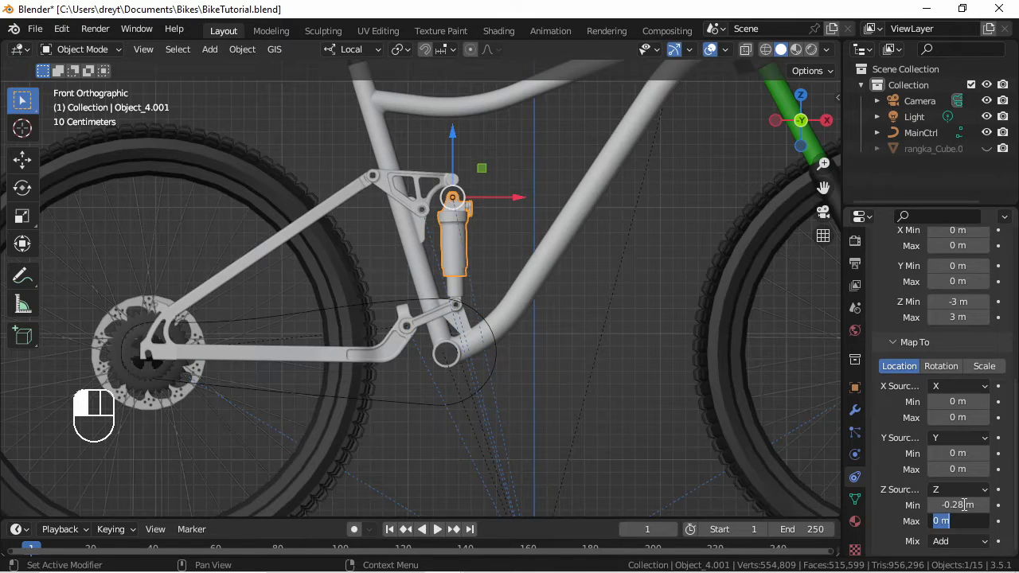
key(BackSpace)
text(0.28)
key(Return)
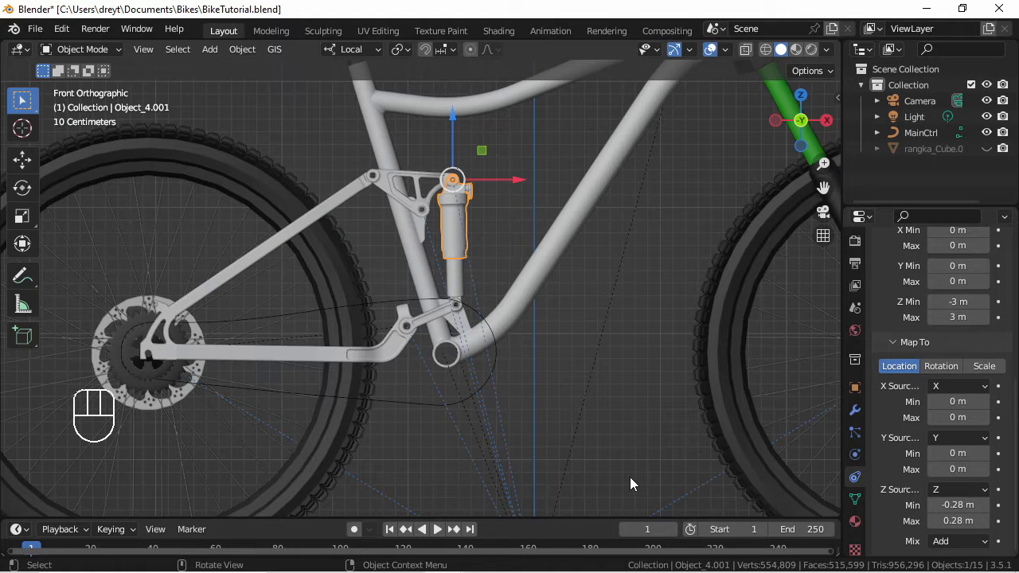
Step: Test the rear suspension by moving the Frame vertically along its local Z axis, and undo the move
click(571, 275)
key(g)
key(z)
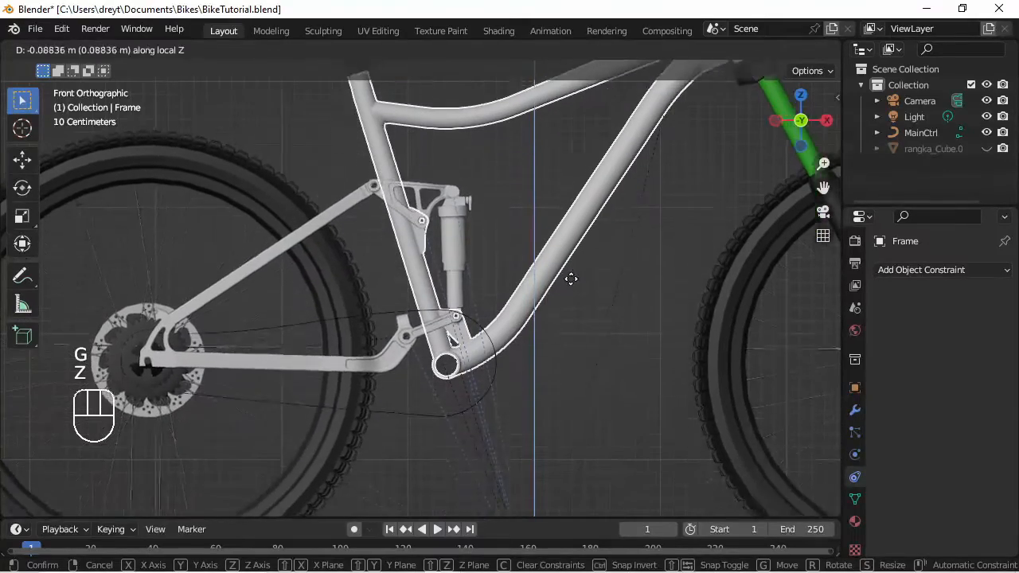
click(576, 273)
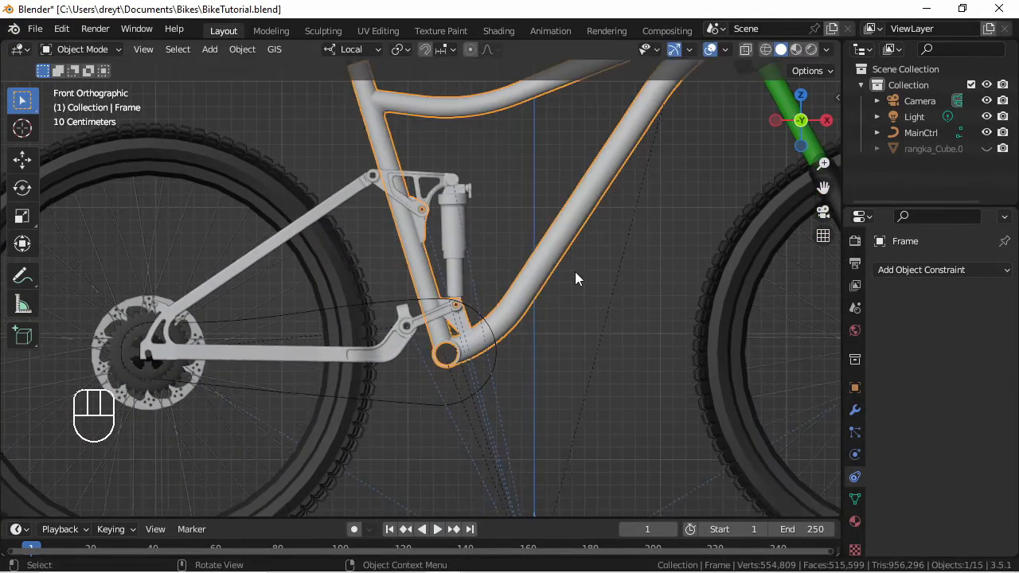
key(ctrl+z)
Step: Try rotating the lower shock body (Object_8.001) about its pivot, cancel the rotation, and select the upper shock body
click(457, 284)
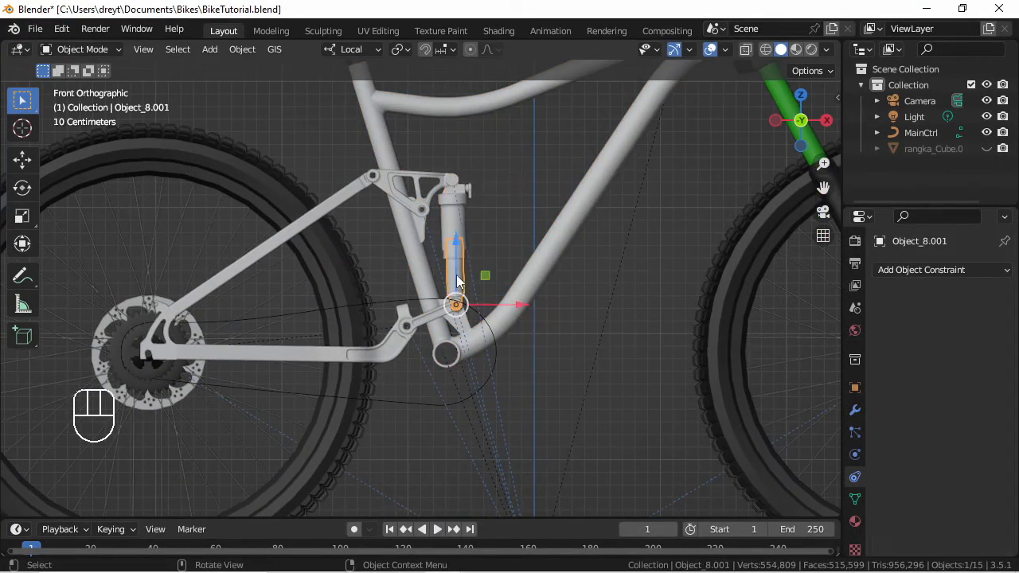
key(r)
right_click(522, 241)
click(442, 226)
click(444, 226)
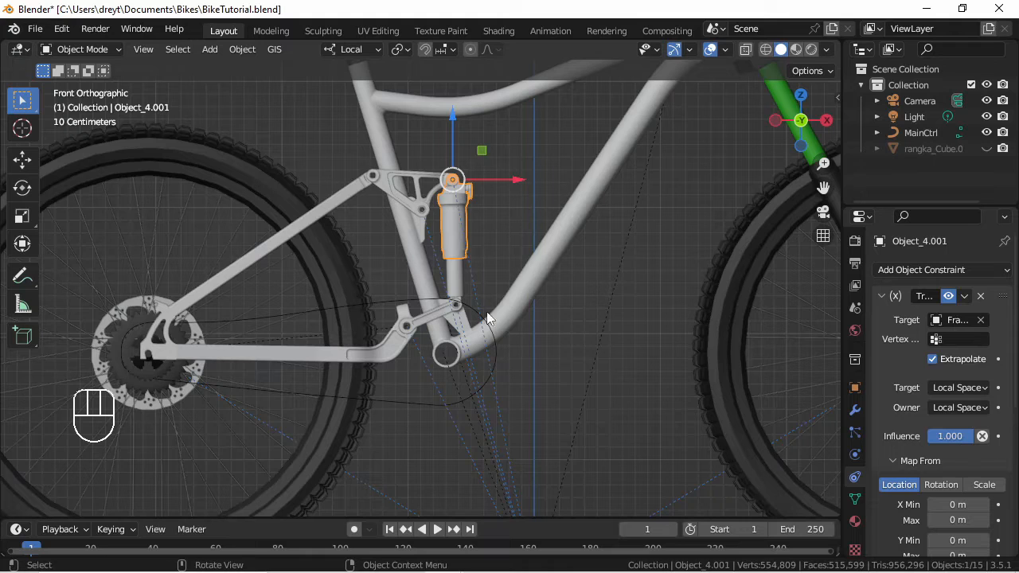
Step: Add a Transformation constraint to the lower shock body (Object_8.001) with Frame as its target and Extrapolate enabled
click(457, 279)
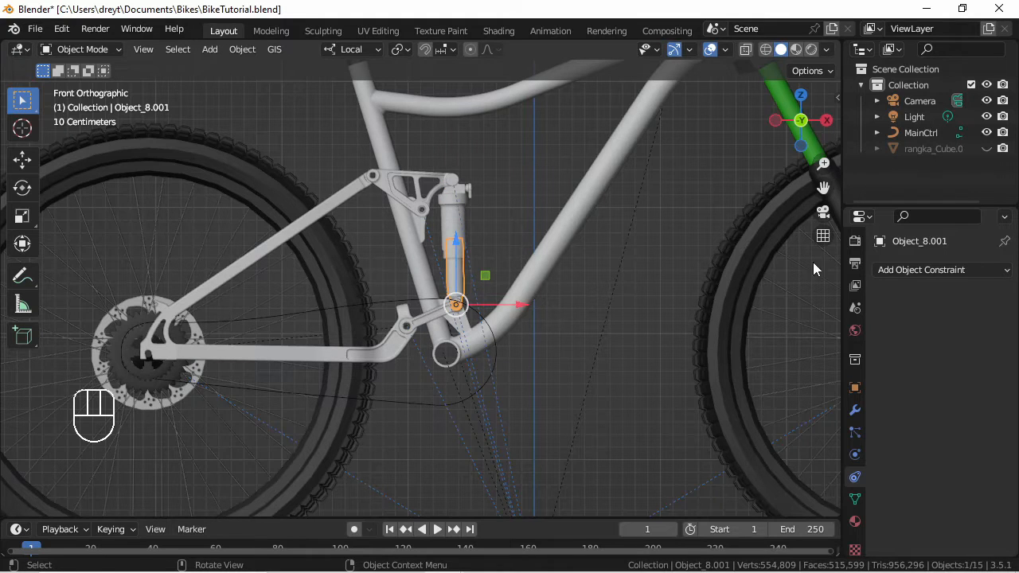
click(883, 270)
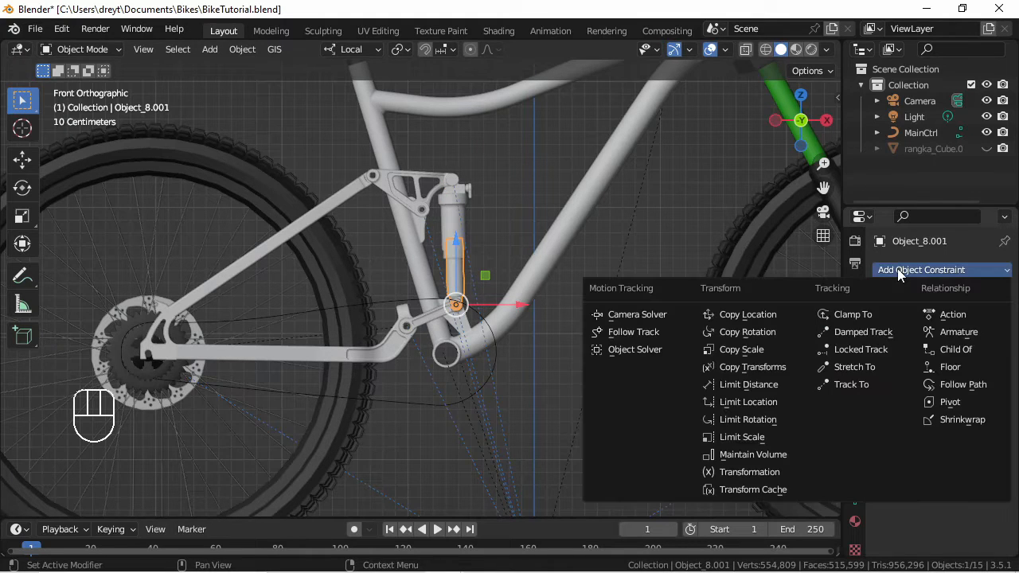
click(735, 469)
click(945, 320)
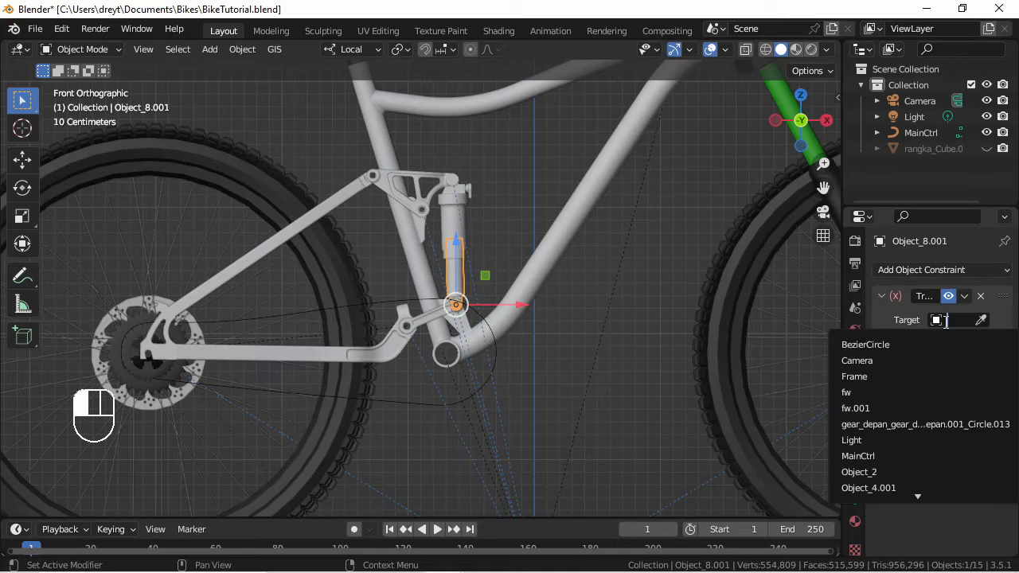
click(892, 377)
click(931, 358)
Step: Set both the target and owner of the lower shock body's Transformation constraint to Local Space
click(933, 387)
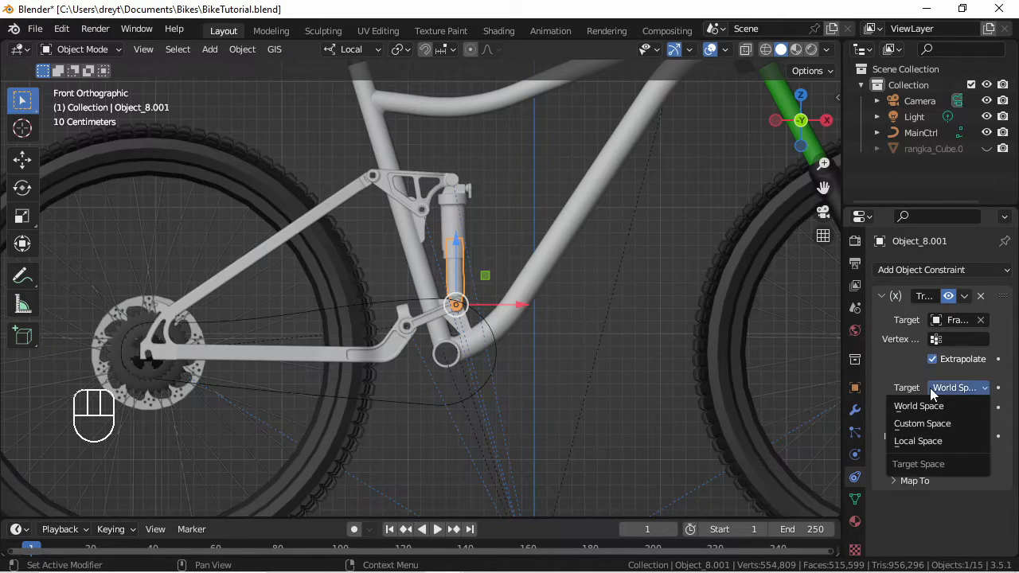
click(908, 437)
click(939, 407)
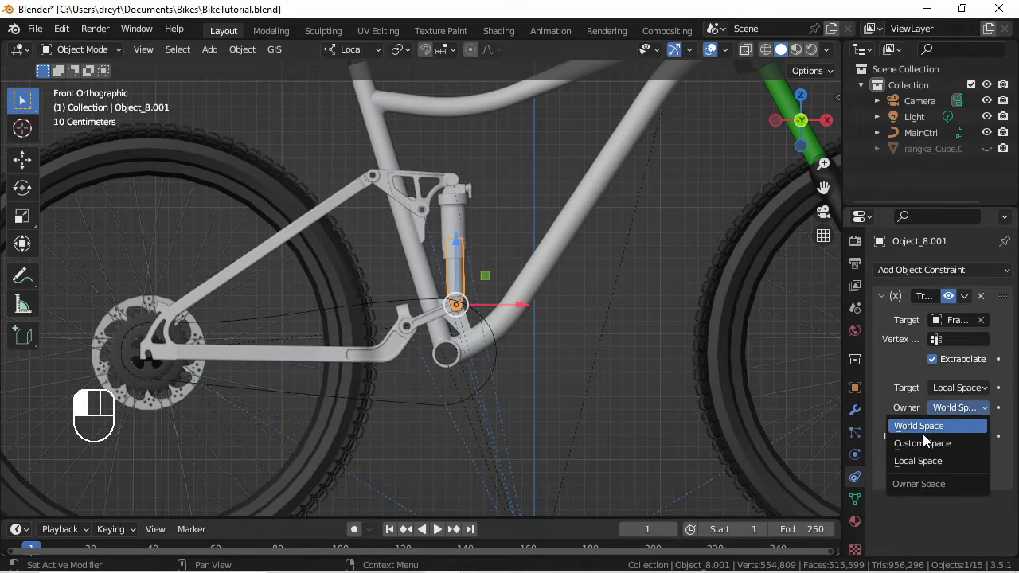
click(917, 459)
Step: Set the lower shock body constraint's Map From location range on Z to -3 m minimum and 3 m maximum
click(912, 460)
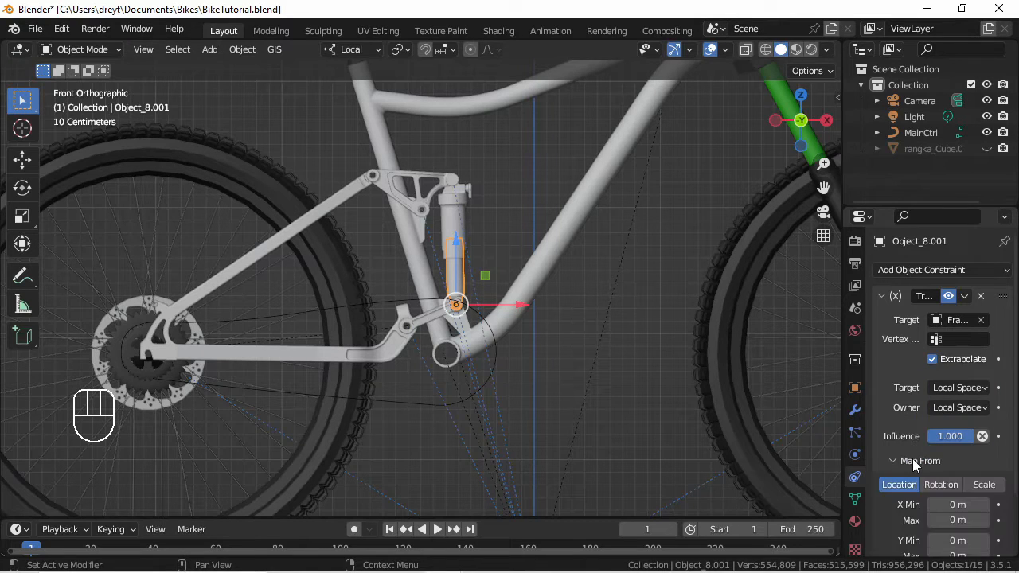
scroll(912, 486, down, 3)
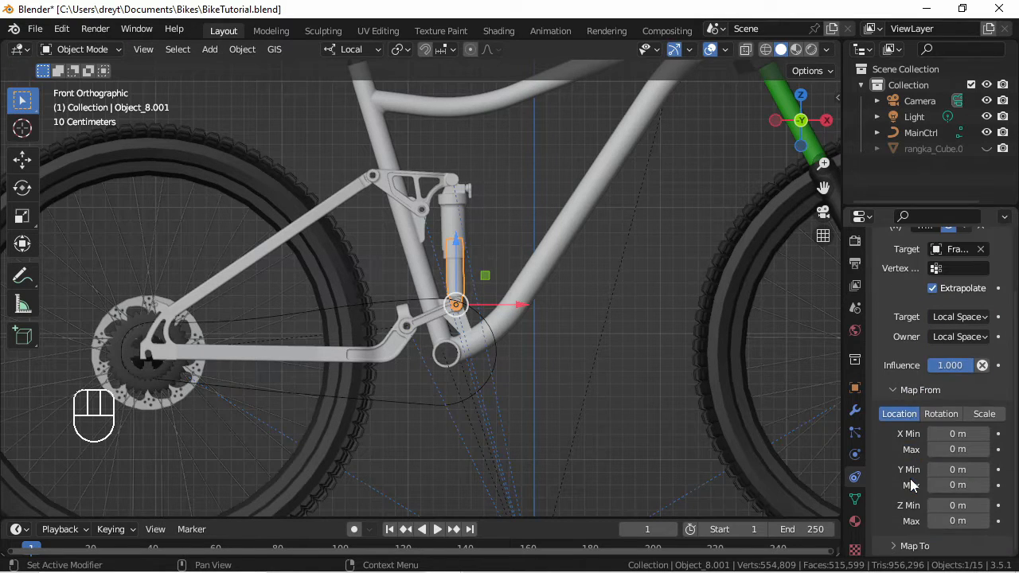
click(912, 546)
scroll(913, 489, down, 5)
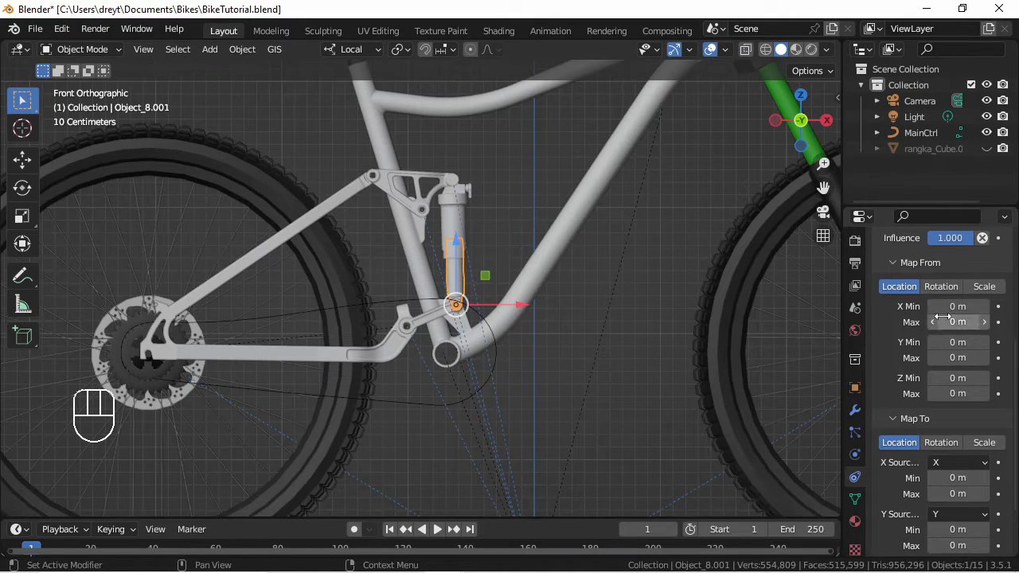
click(951, 377)
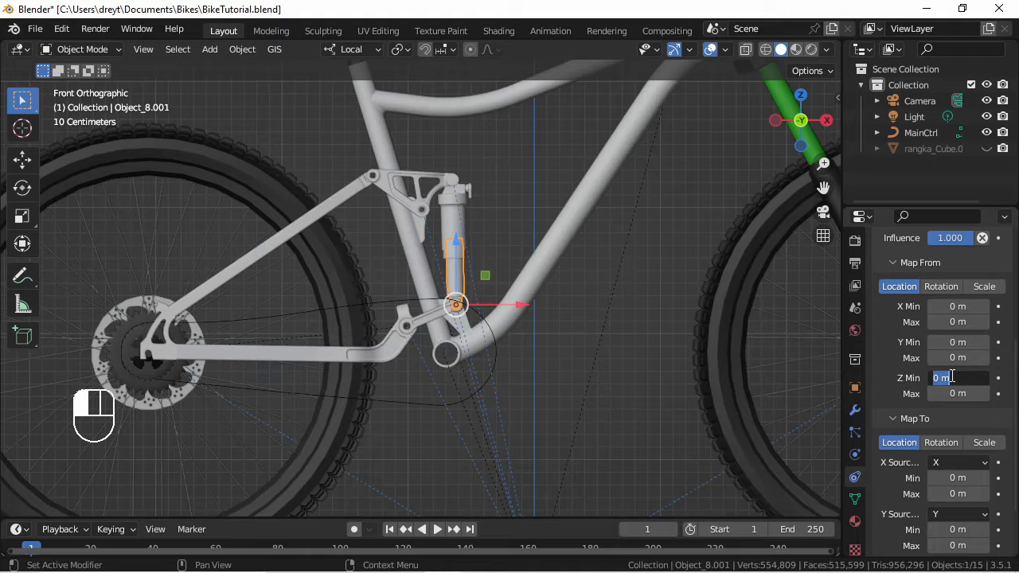
text(-3)
key(Tab)
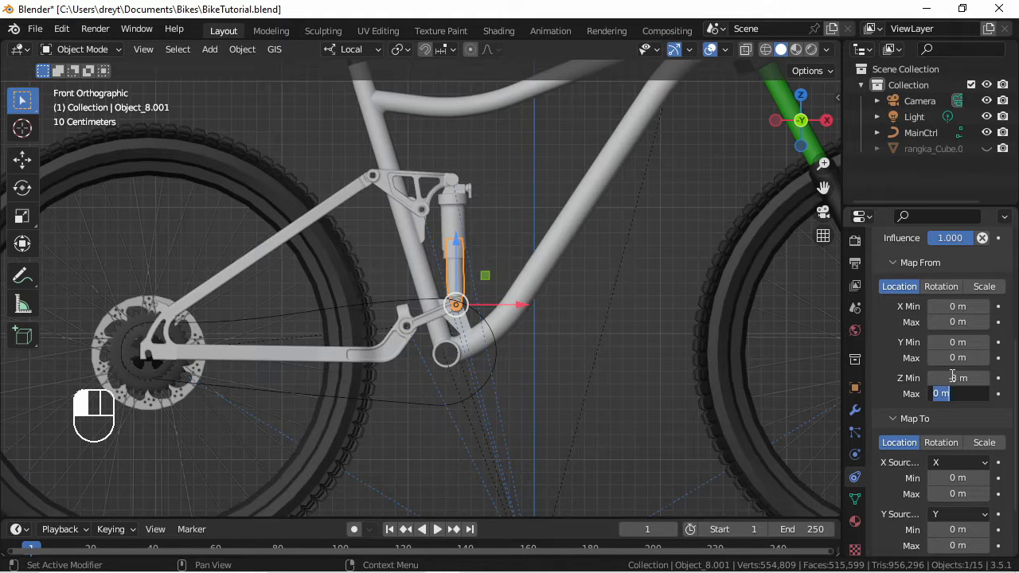
text(3)
key(Return)
Step: Switch the lower shock body's Map To to Rotation, with Z as the Y source axis and Y as the Z source axis
click(935, 443)
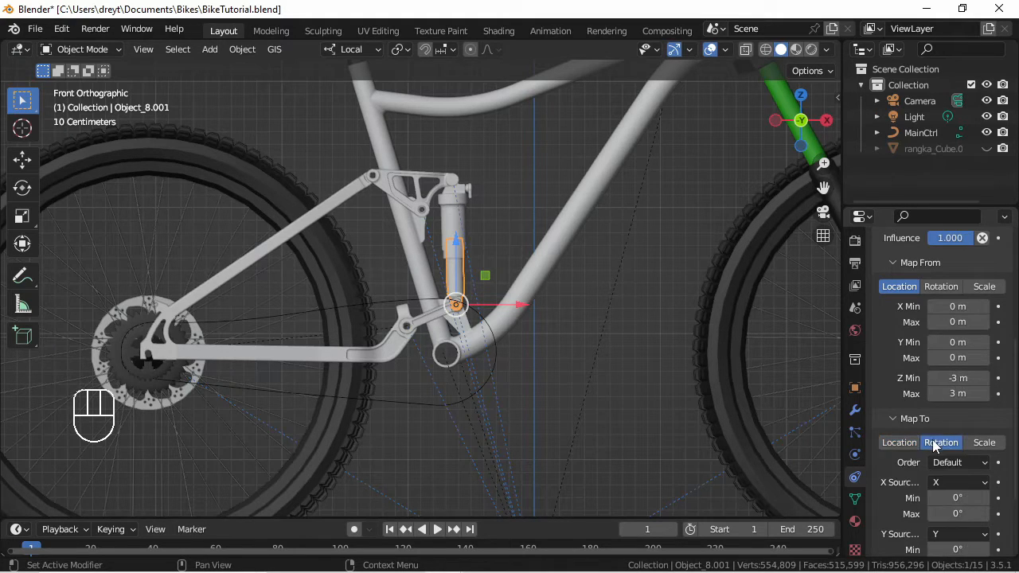
scroll(931, 430, down, 3)
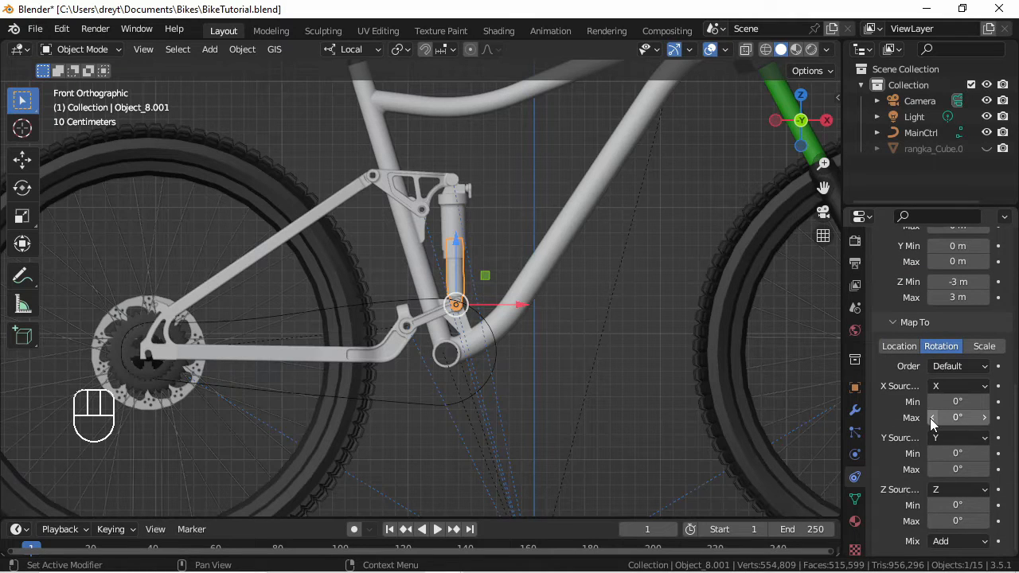
click(940, 436)
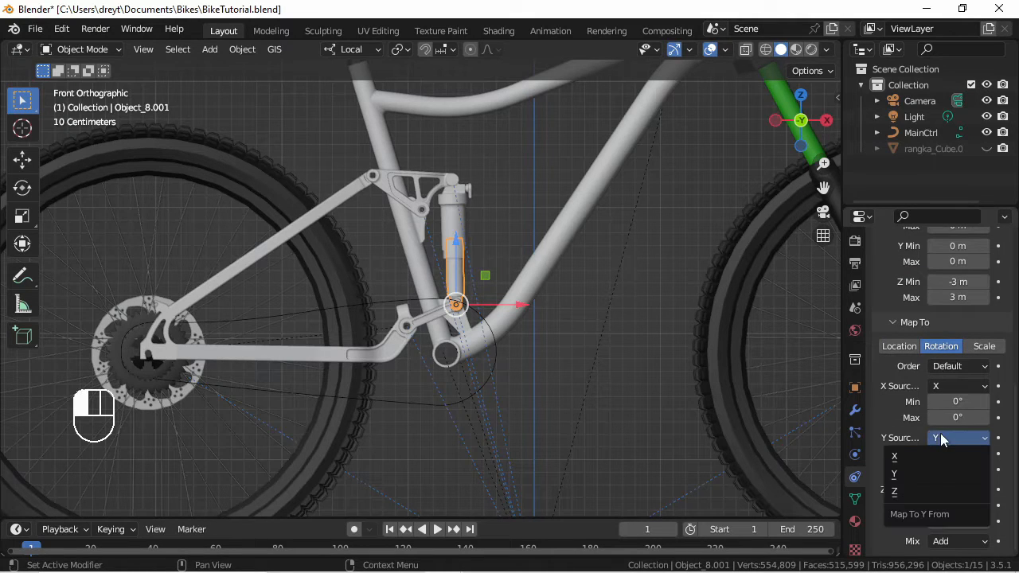
click(913, 489)
click(954, 490)
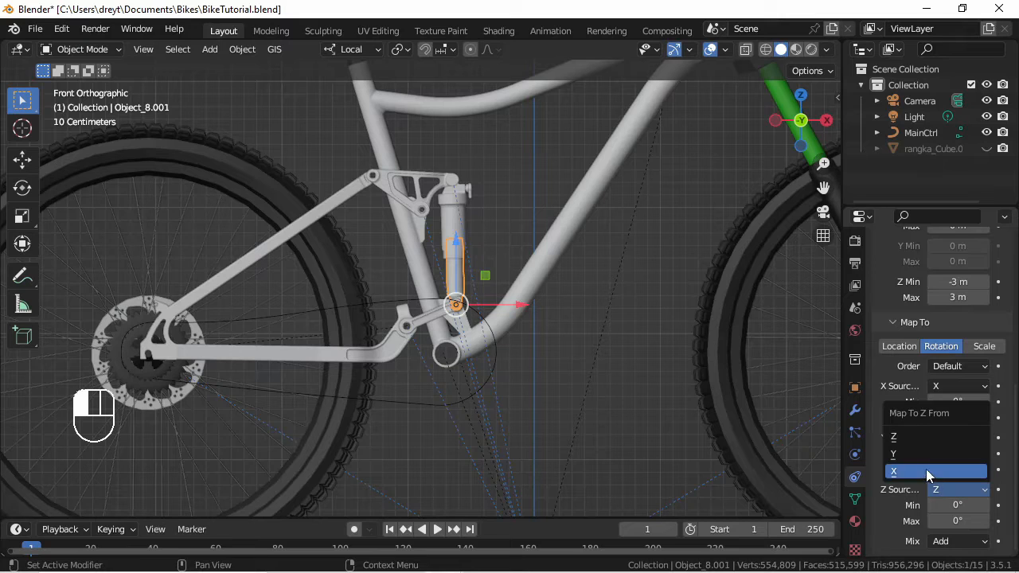
click(923, 461)
Step: Set the lower shock body's Map To rotation range on Y to 9° minimum and -9° maximum
click(956, 453)
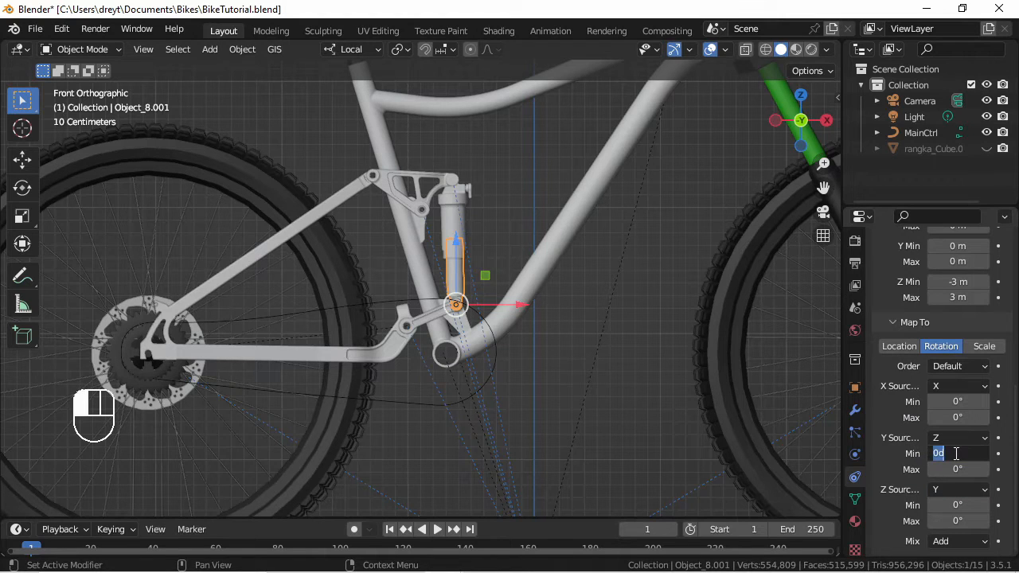
text(9)
key(Tab)
text(-9)
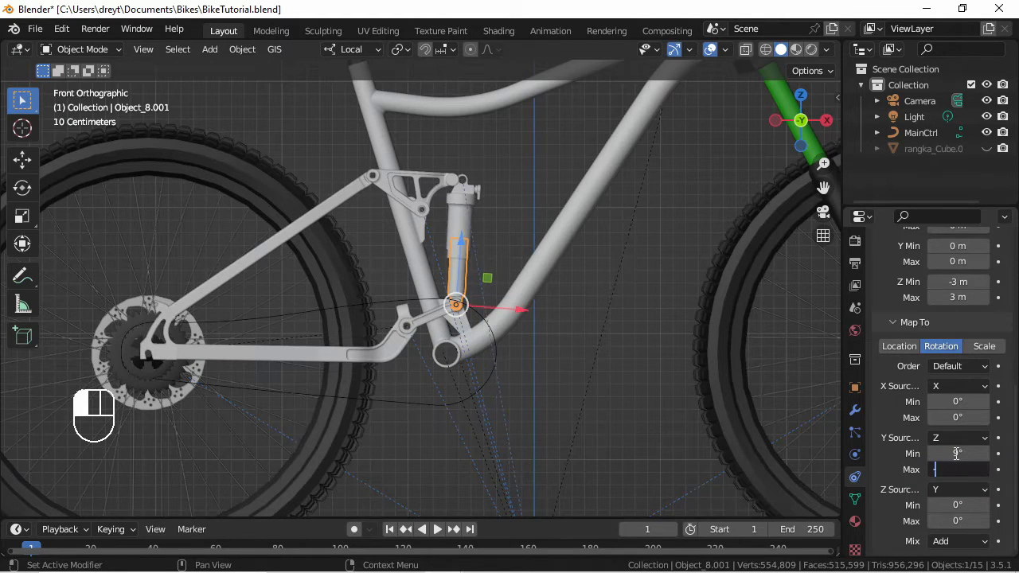
key(Return)
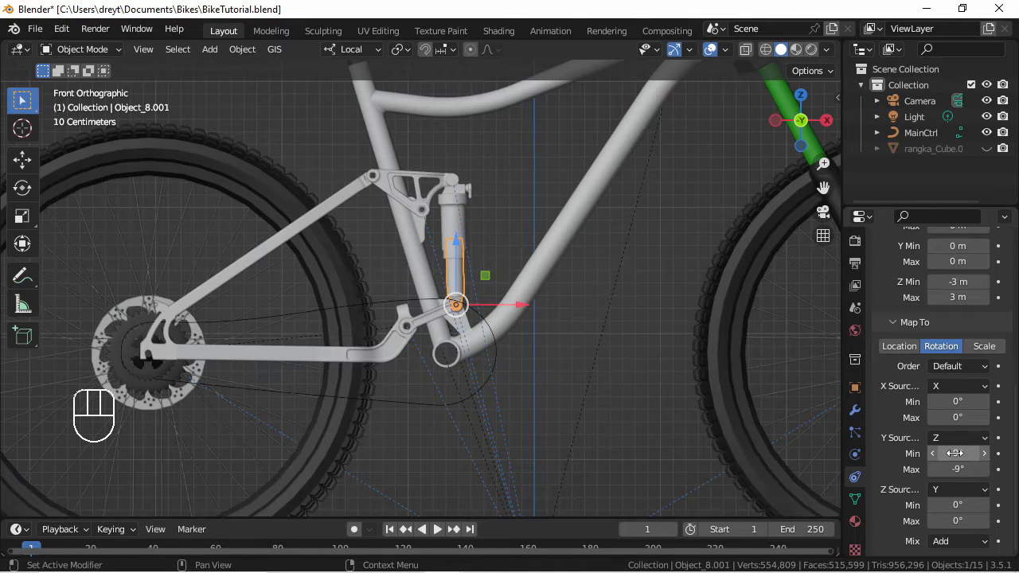
Step: Test the lower shock body's rotation by moving the Frame along its local Z axis
click(567, 222)
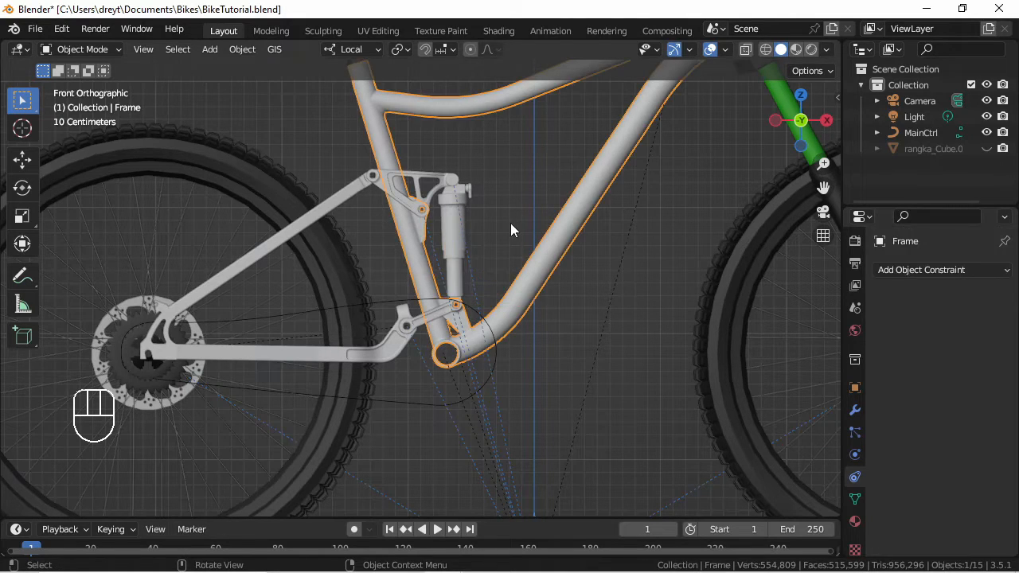
key(g)
key(z)
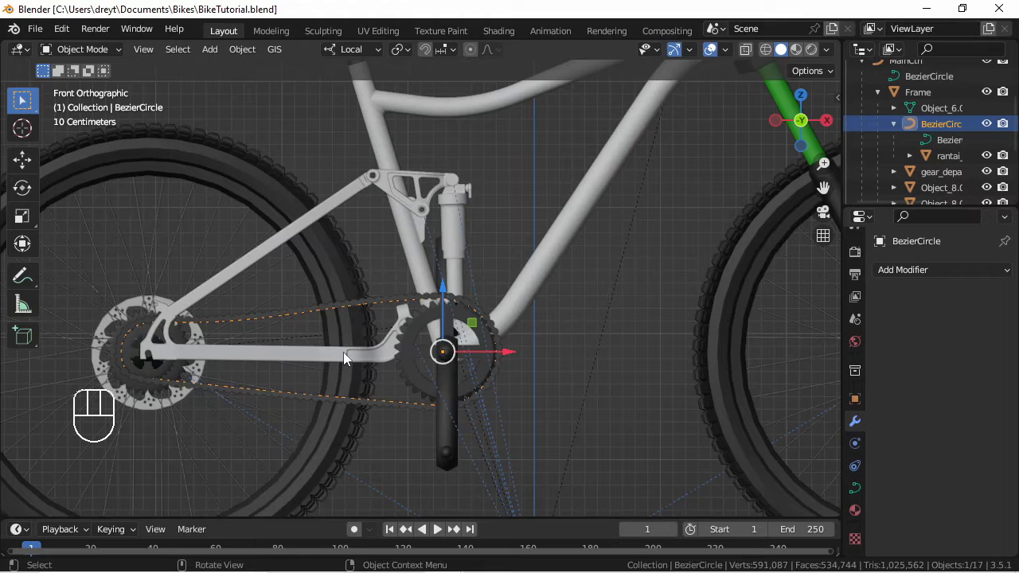
Step: Parent the chain curve (BezierCircle) to the swingarm (Object_2) using the Object option
key(shift)
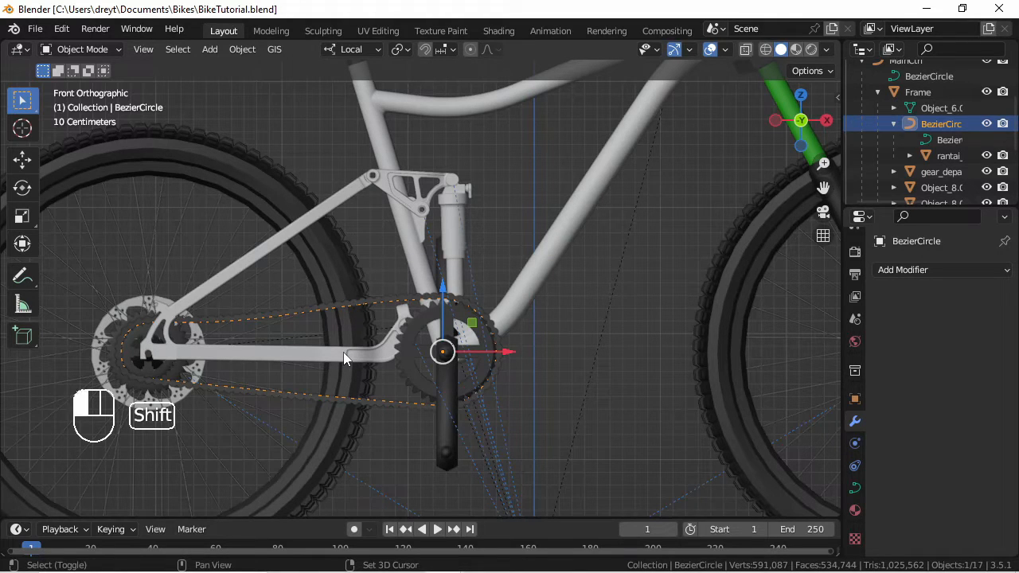
shift+click(343, 357)
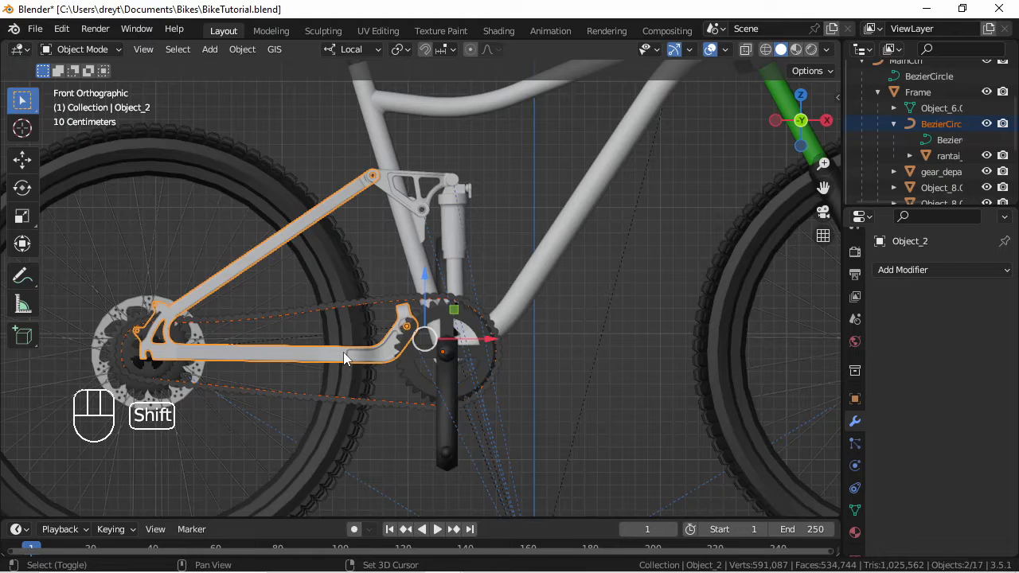
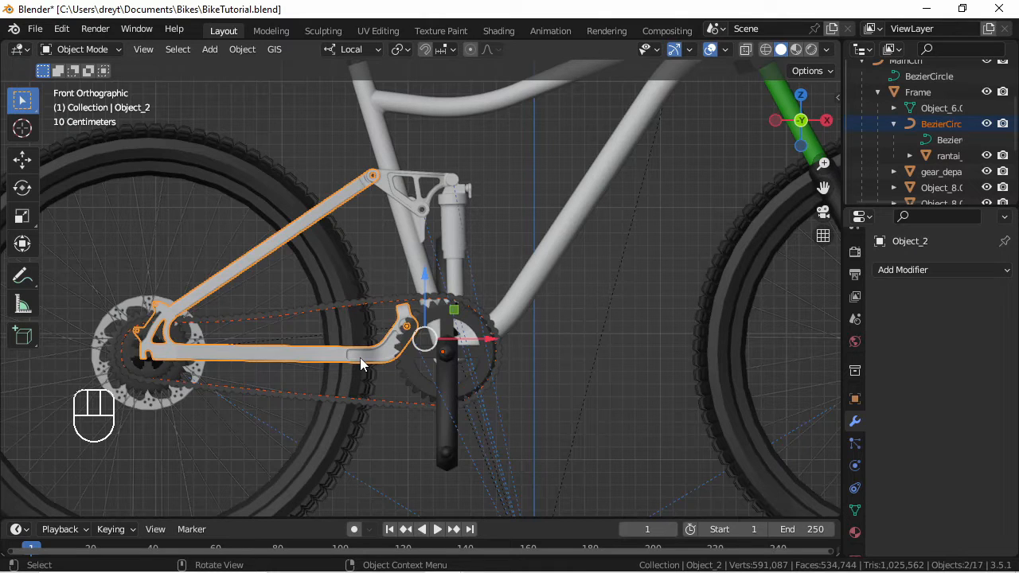
key(ctrl+p)
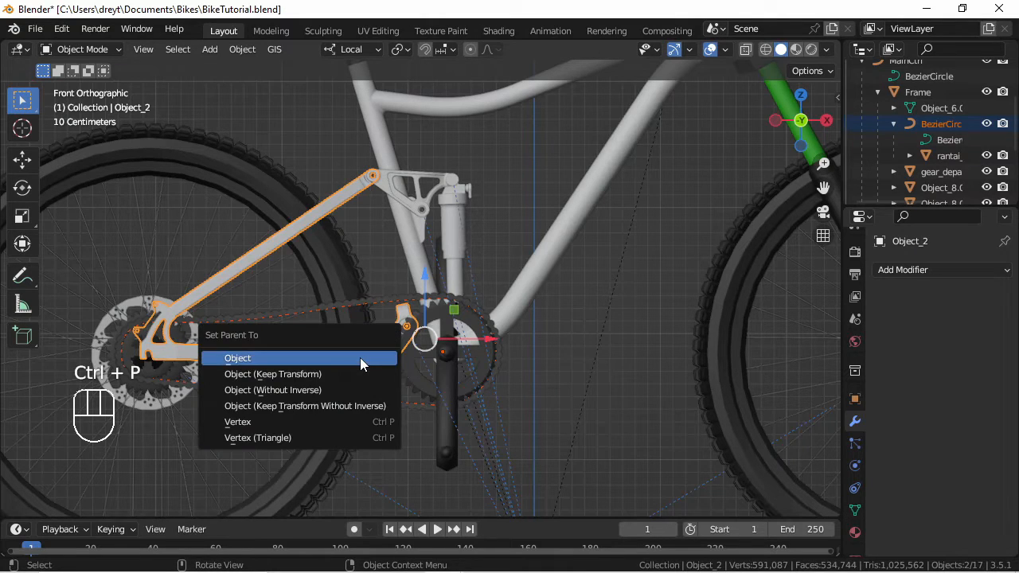
click(361, 363)
Step: Test whether the chain follows the swingarm by moving the Frame vertically along its local Z axis
click(514, 298)
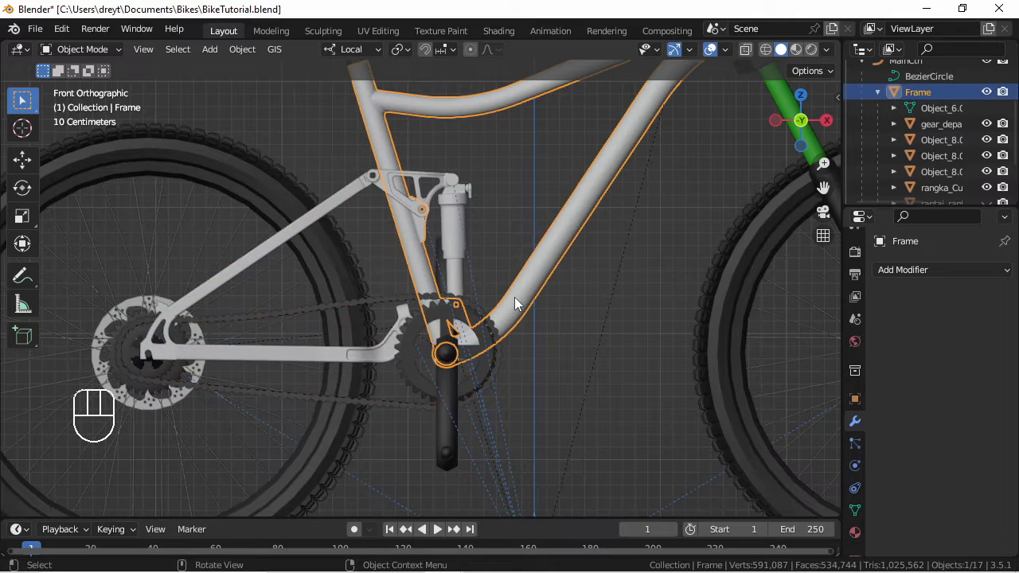
key(g)
key(z)
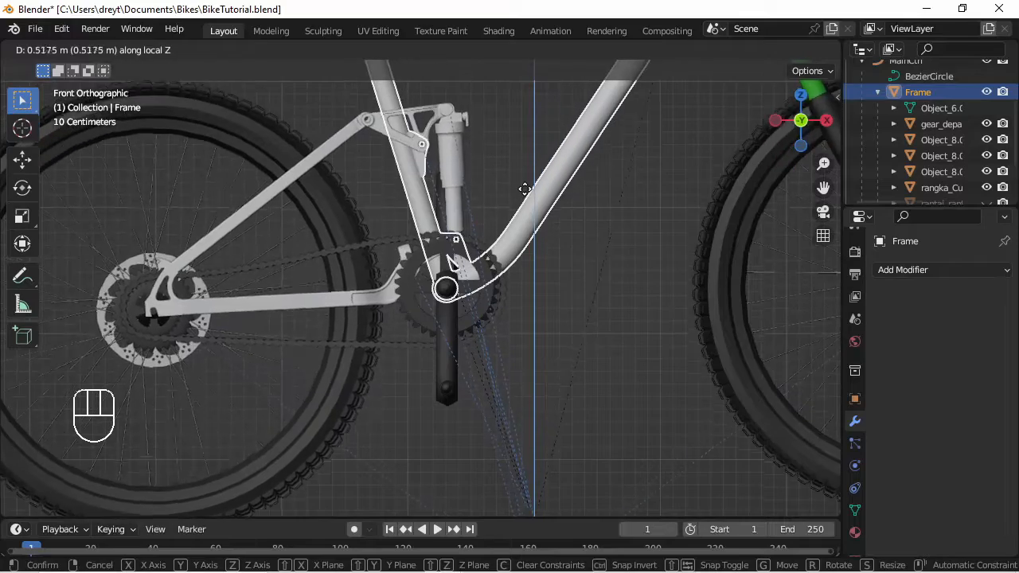
click(524, 235)
Step: Check the whole bike's suspension motion in perspective by moving the Frame up and down along Z without keeping the move
scroll(481, 318, down, 4)
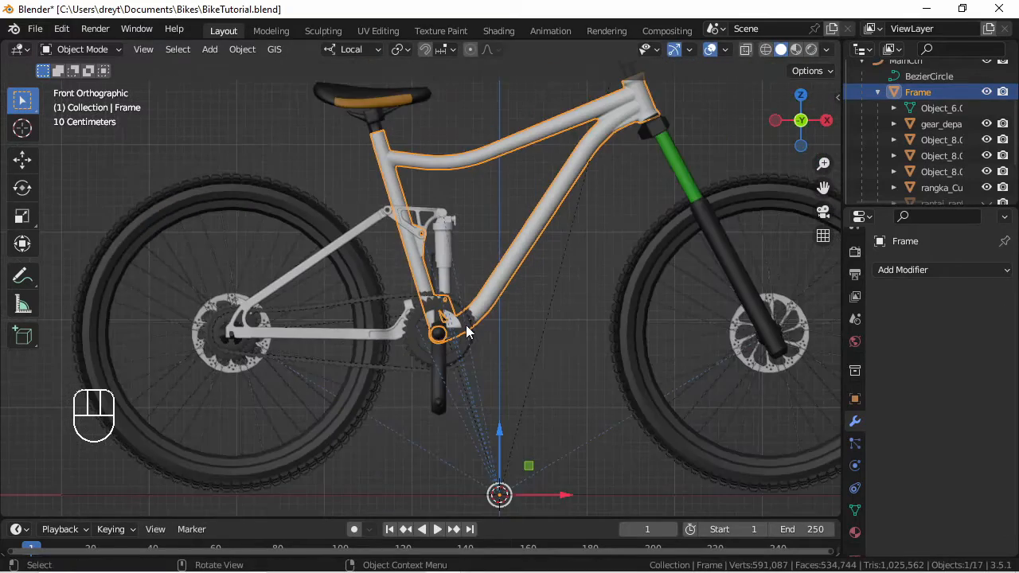
middle_drag(470, 331, 482, 336)
scroll(509, 409, down, 3)
middle_drag(495, 390, 504, 394)
key(g)
key(z)
key(z)
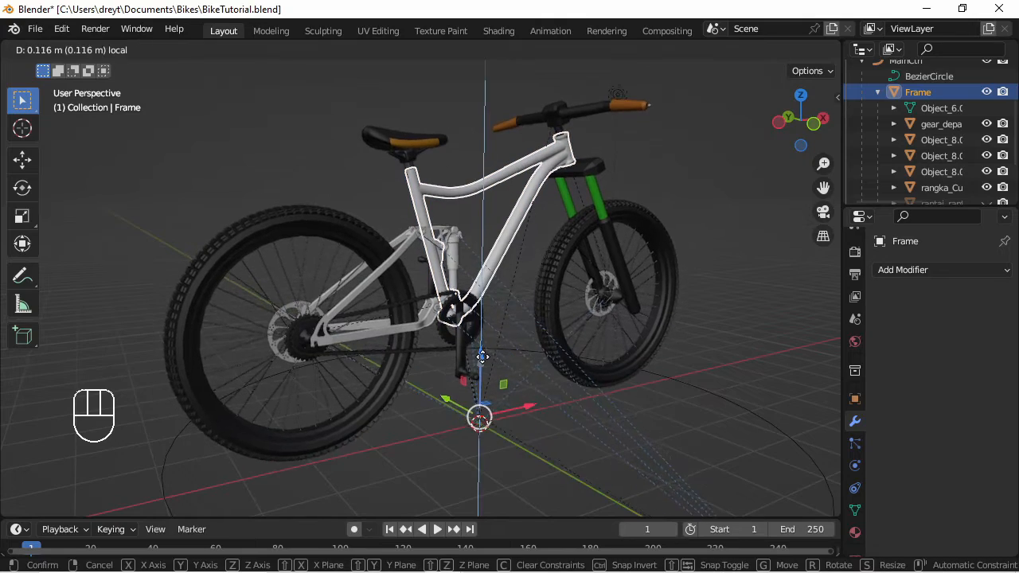
key(Escape)
mouse_move(483, 356)
middle_down()
mouse_move(552, 365)
mouse_move(481, 362)
middle_up()
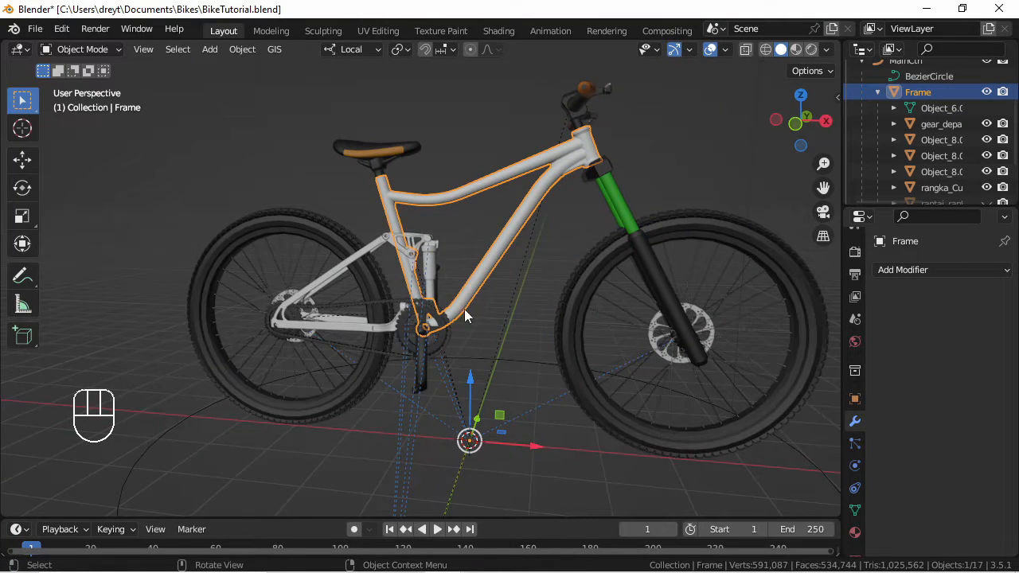
drag(473, 375, 472, 405)
Step: Snap the 3D cursor to the centre of the rear wheel (fw.001) in front view
key(KP_1)
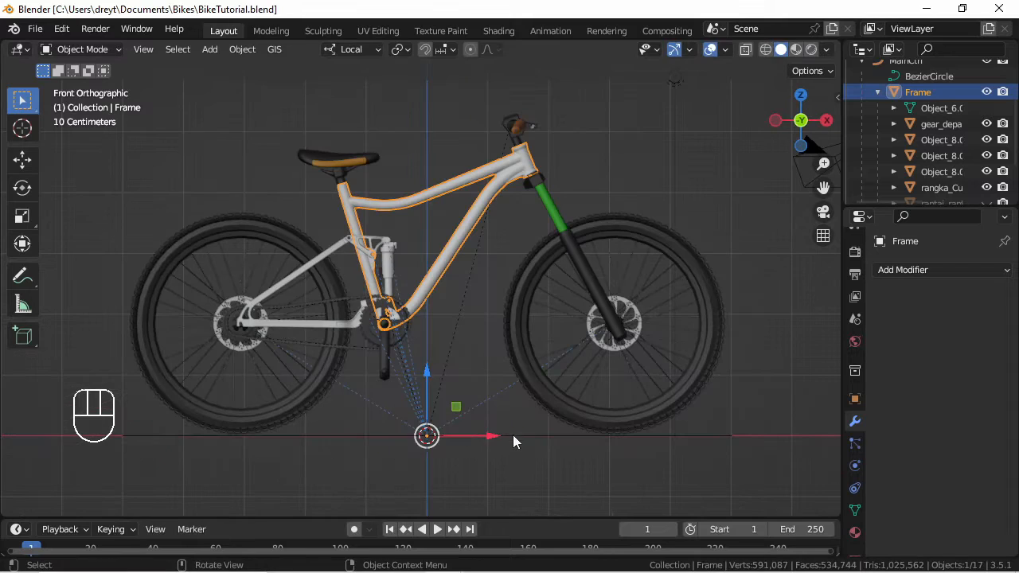
click(265, 414)
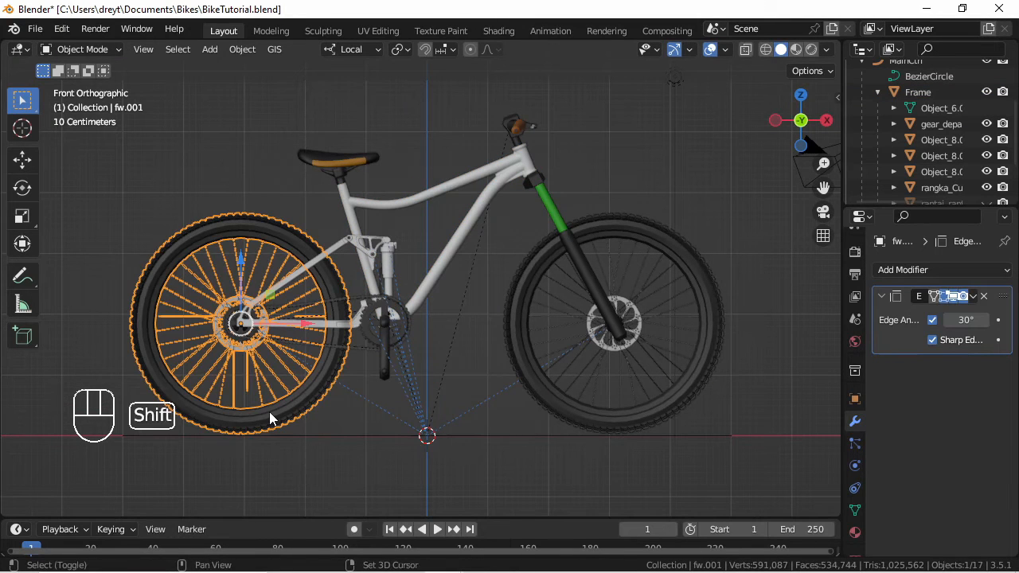
key(shift+s)
click(277, 504)
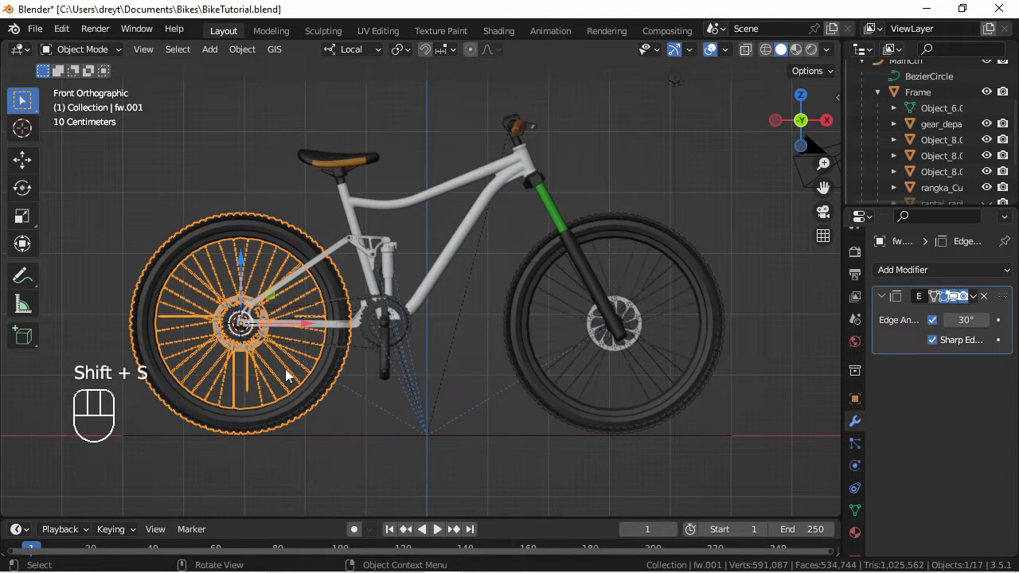
Step: Add a mesh plane at the 3D cursor in the rear wheel's centre
key(shift+a)
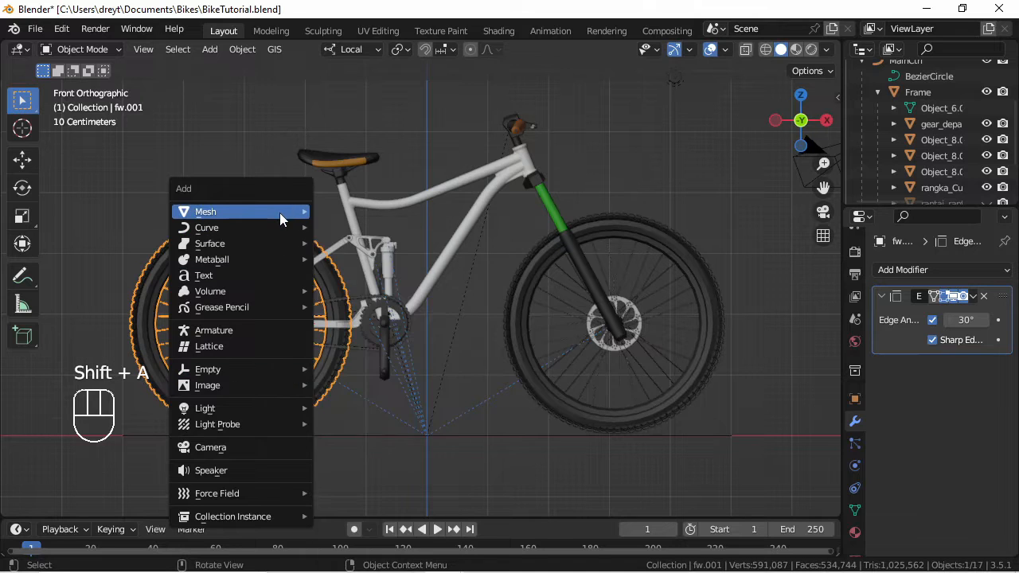
mouse_move(279, 212)
click(336, 212)
Step: Snap the 3D cursor to the centre of the front wheel (fw) and add a mesh plane there
click(534, 356)
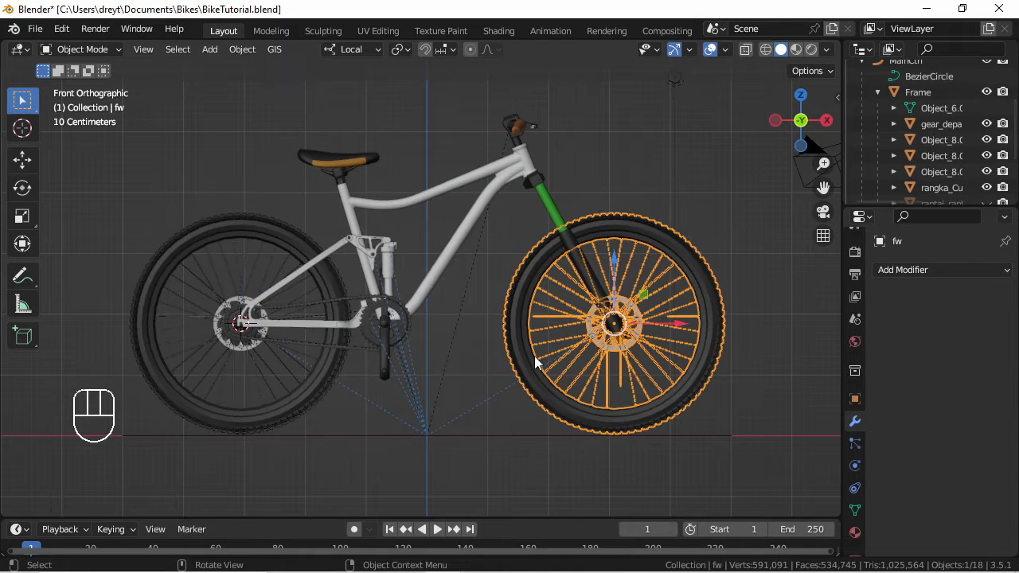
key(shift+a)
mouse_move(517, 261)
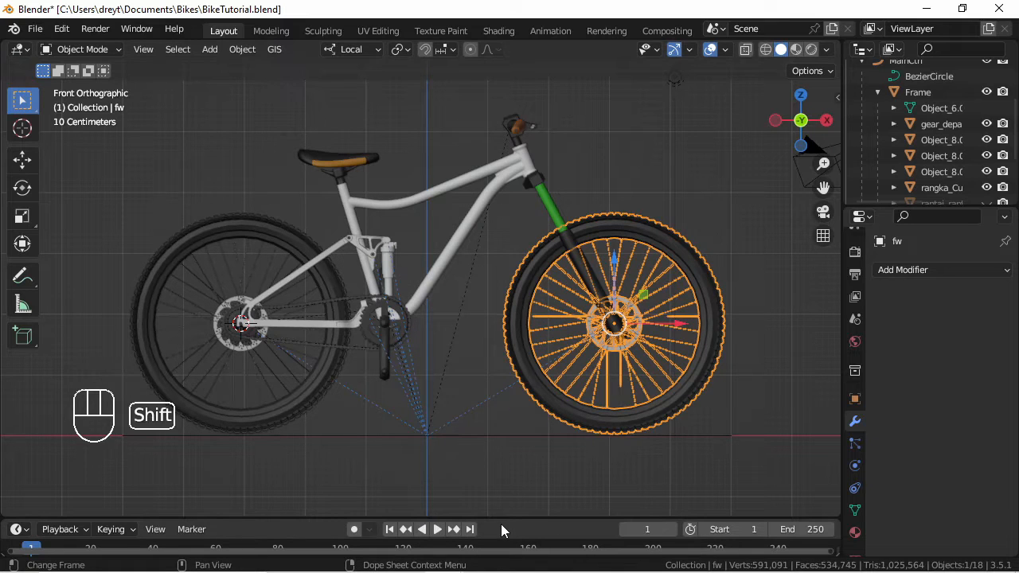
key(shift+s)
key(shift+s)
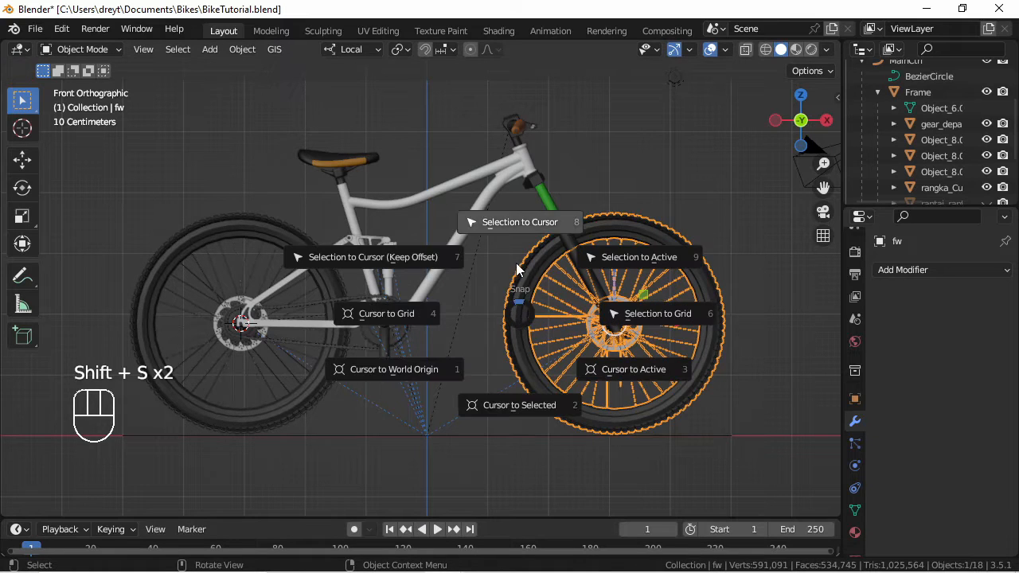
click(501, 415)
key(shift+a)
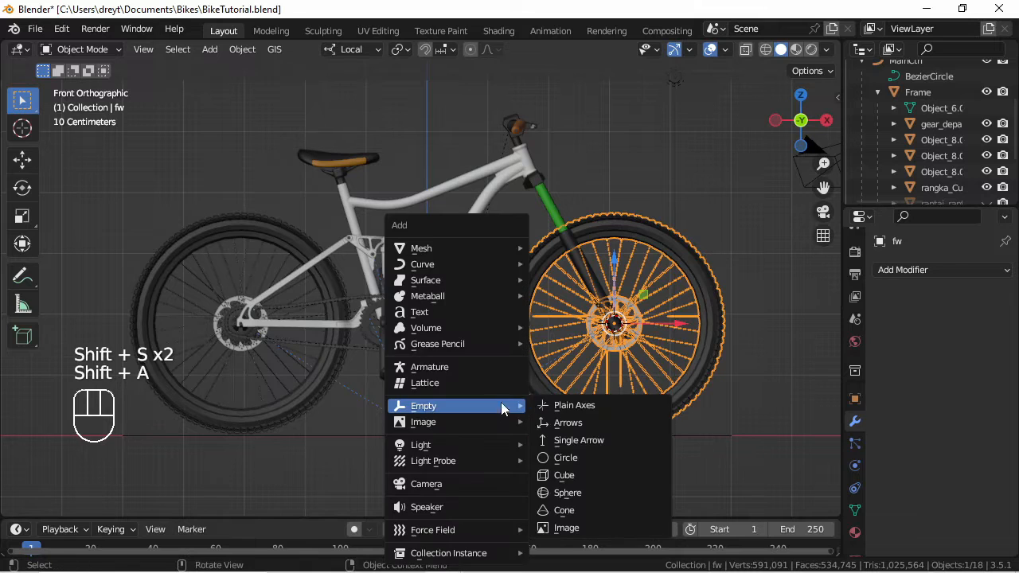
mouse_move(456, 247)
click(552, 251)
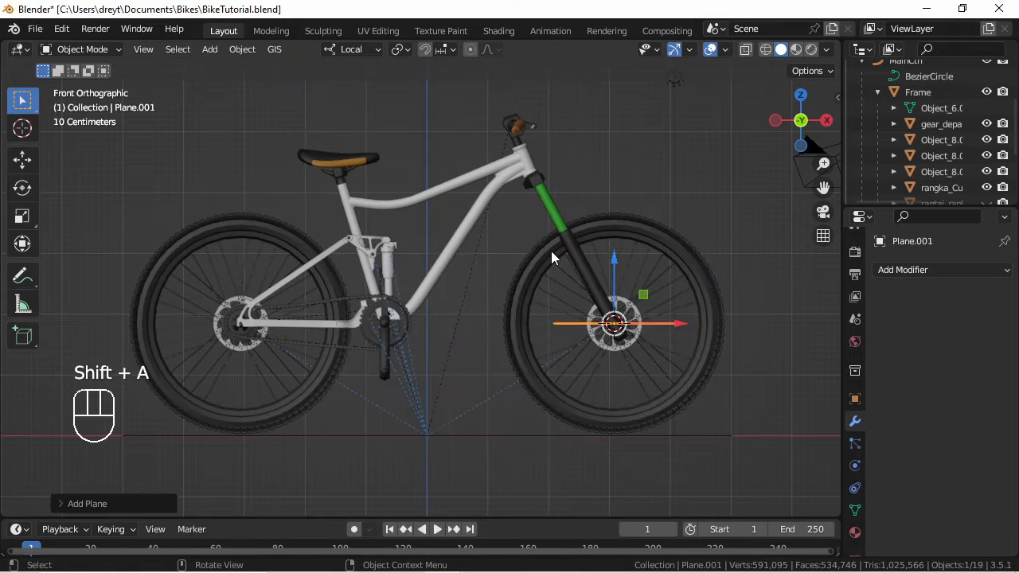
Step: Move both wheel planes straight down along Z by about 1.8 m to the ground under the tires
middle_drag(362, 333, 347, 397)
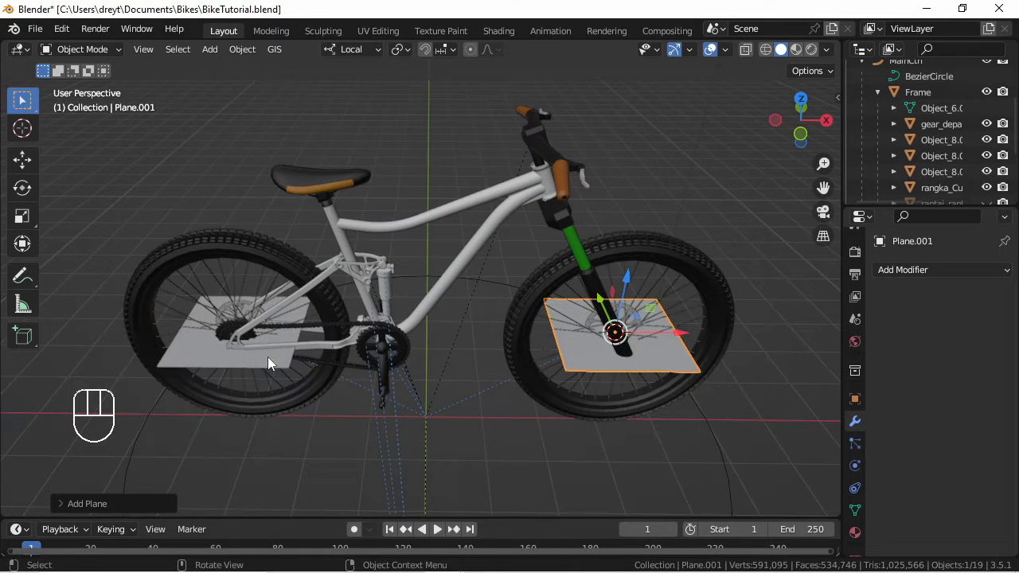
shift+click(228, 364)
key(KP_1)
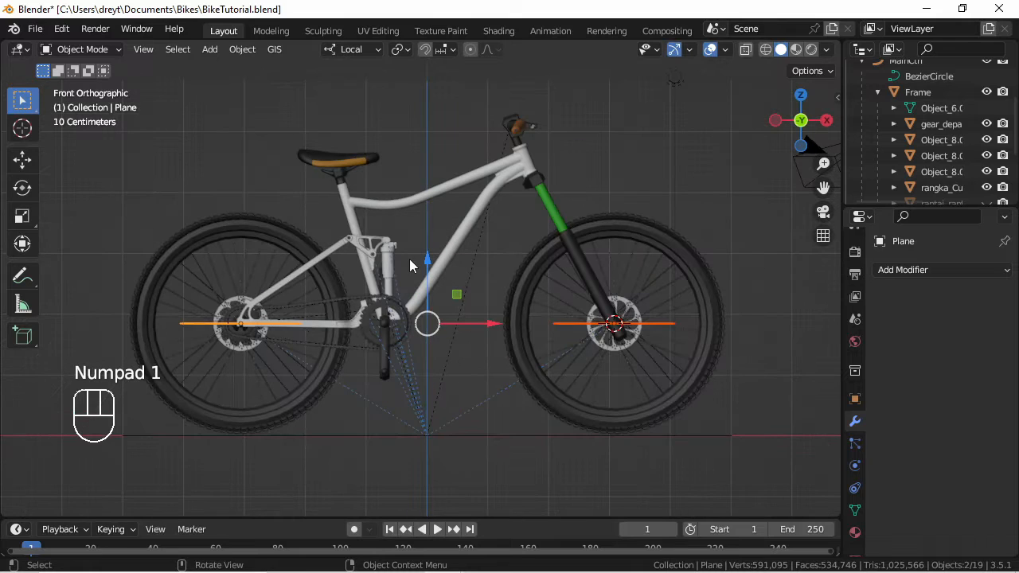
key(g)
key(z)
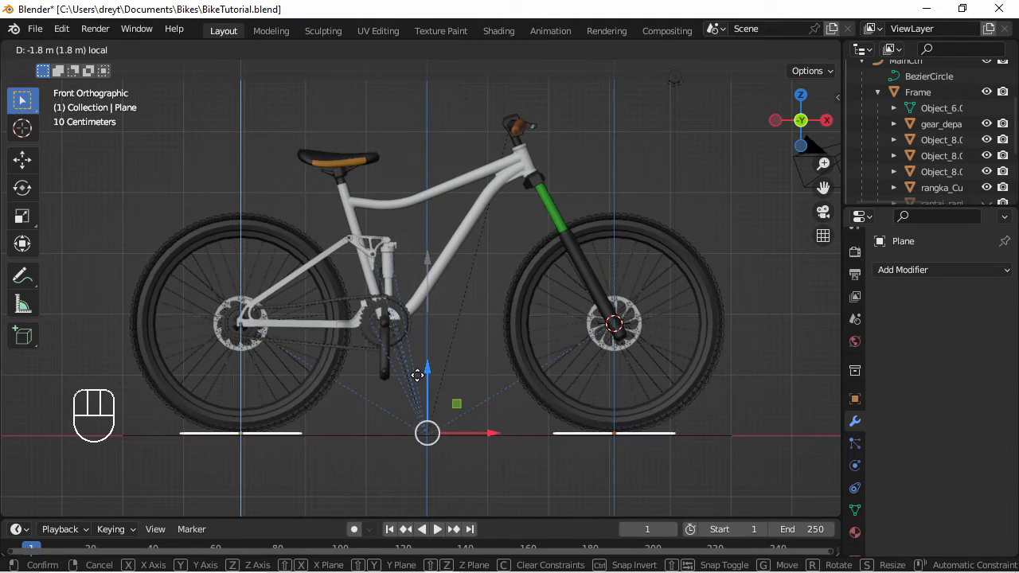
click(417, 374)
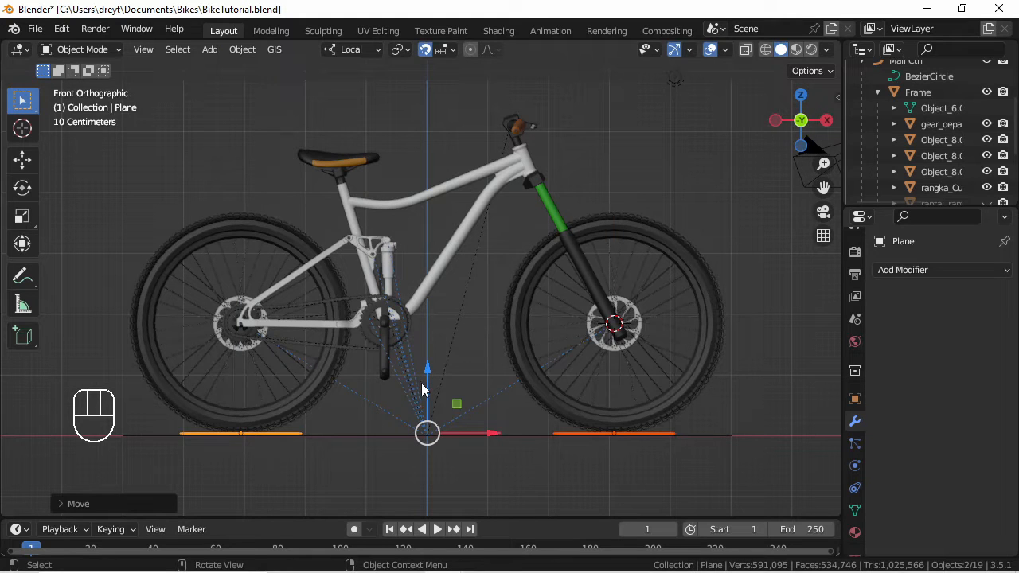
Step: Exclude both ground planes from renders in their object visibility settings
middle_drag(375, 307, 344, 341)
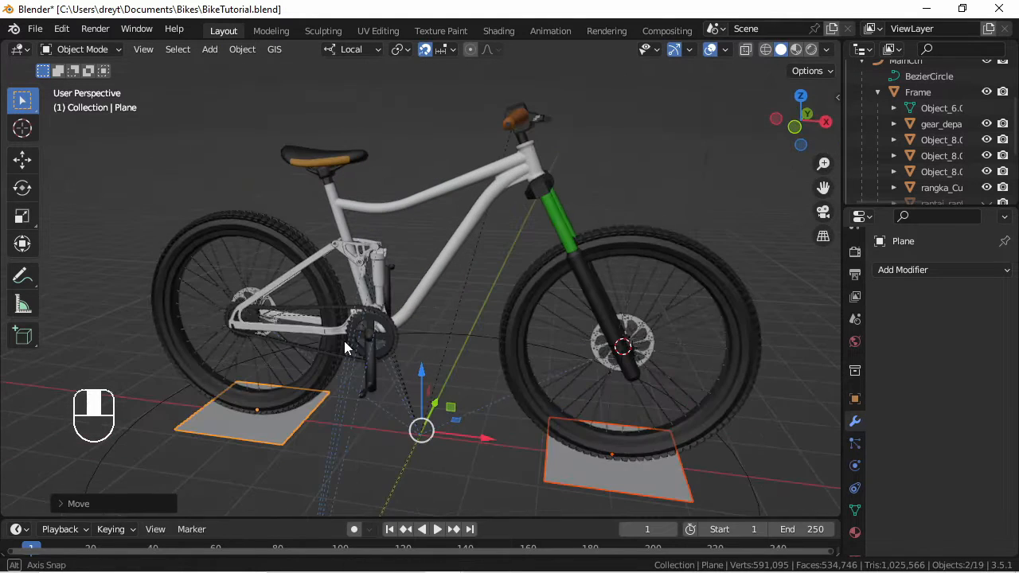
click(855, 398)
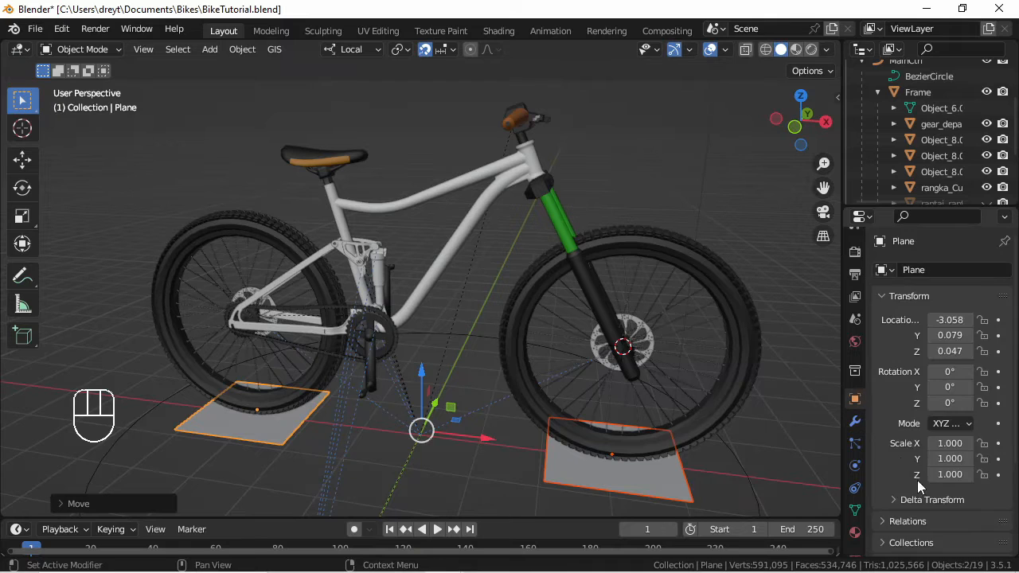
scroll(915, 482, down, 5)
click(907, 481)
scroll(912, 477, down, 2)
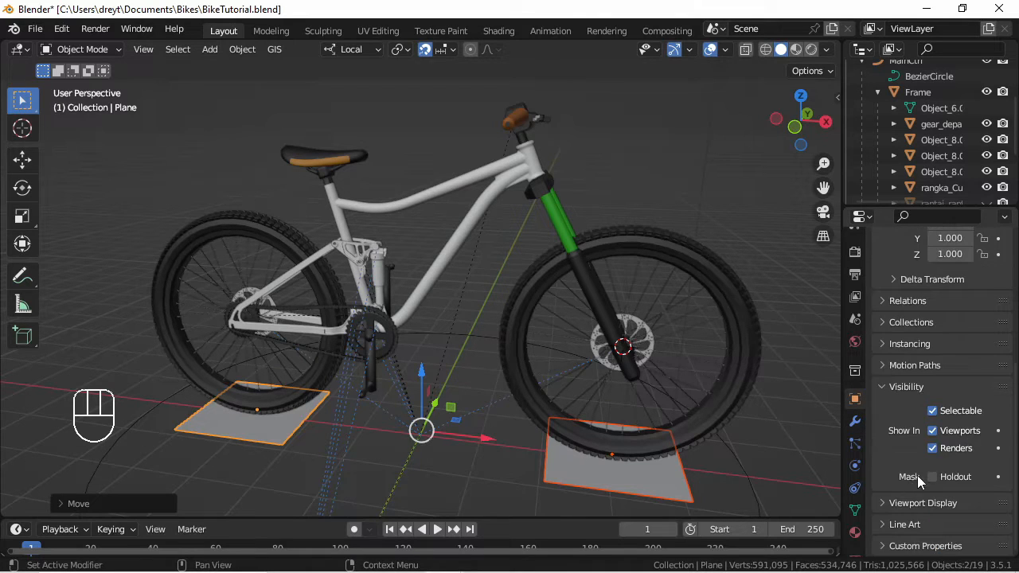
click(933, 448)
click(558, 475)
click(933, 448)
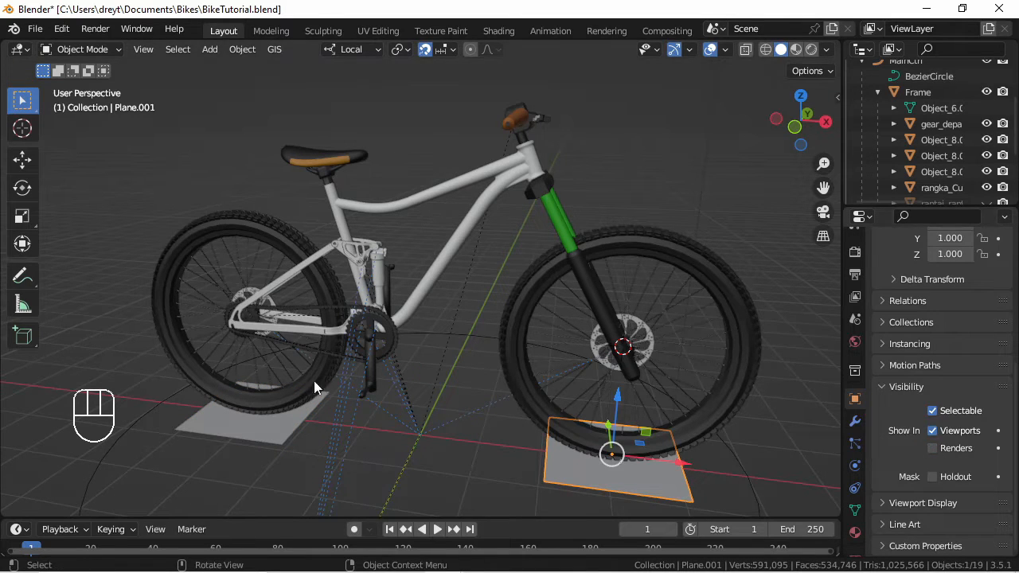
Step: Turn off the viewport Shadow for each ground plane and set both to display as Wire
click(876, 503)
scroll(915, 505, down, 4)
click(934, 487)
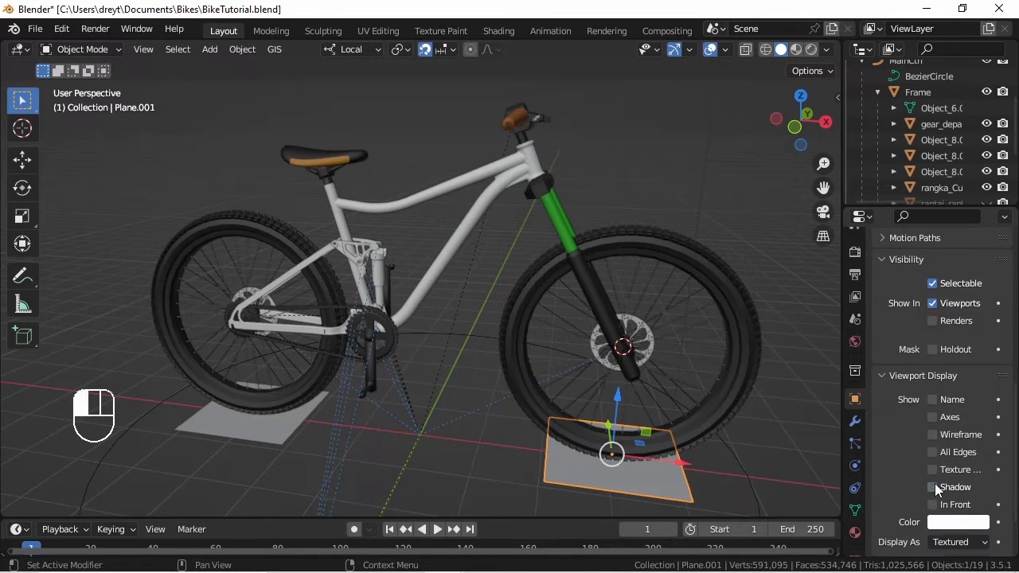
scroll(936, 489, down, 2)
click(947, 478)
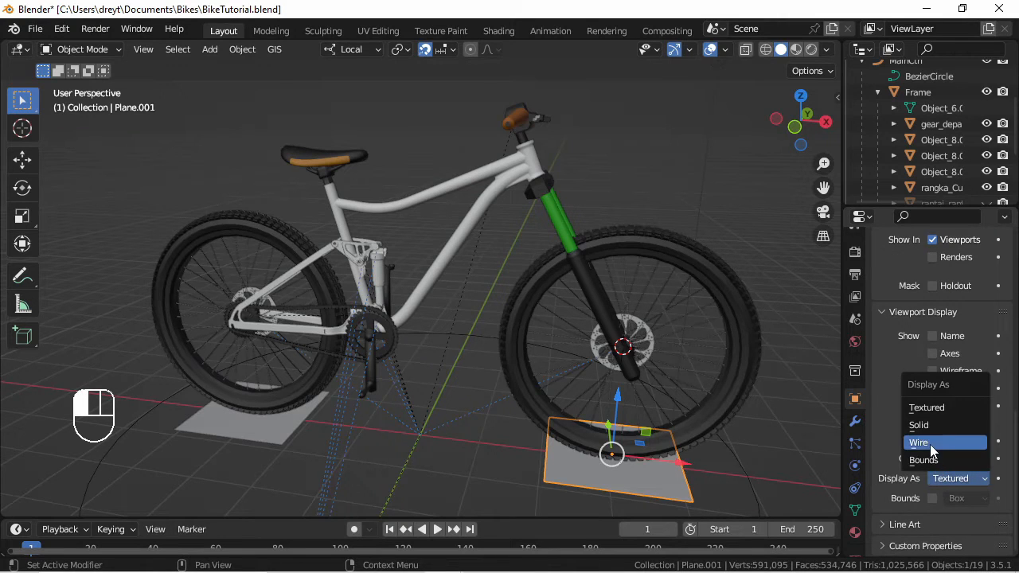
click(931, 450)
click(200, 415)
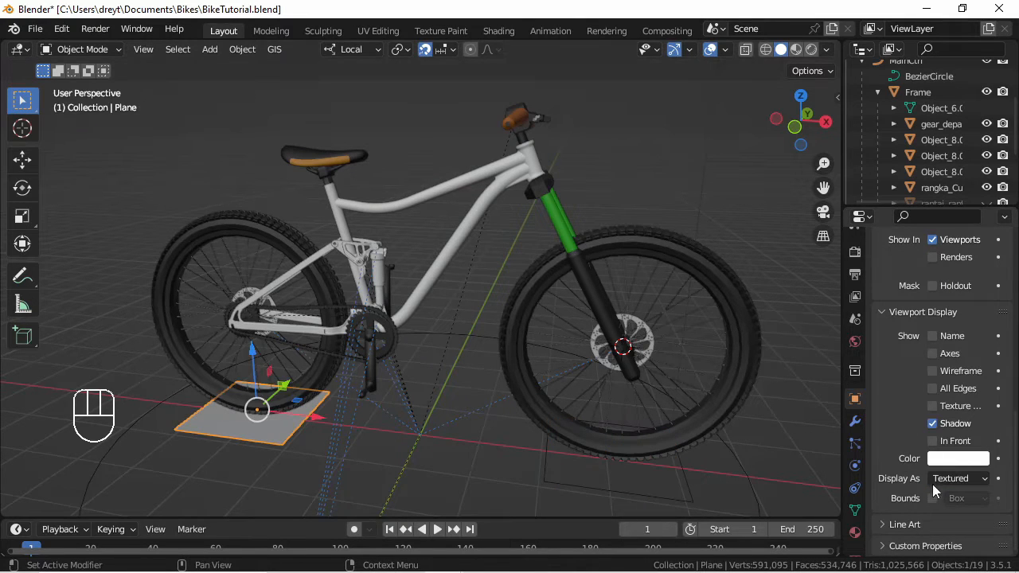
click(945, 428)
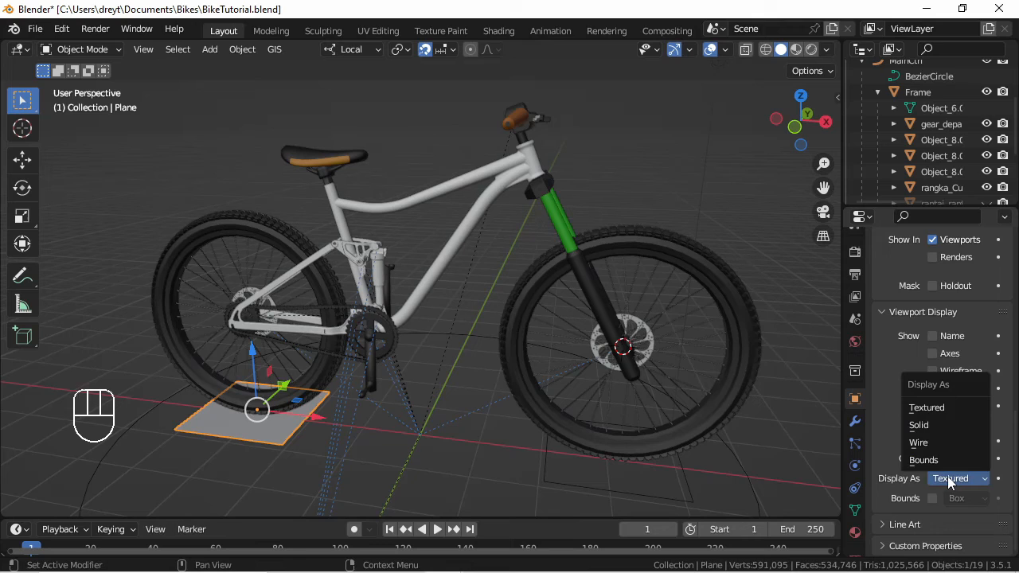
click(919, 443)
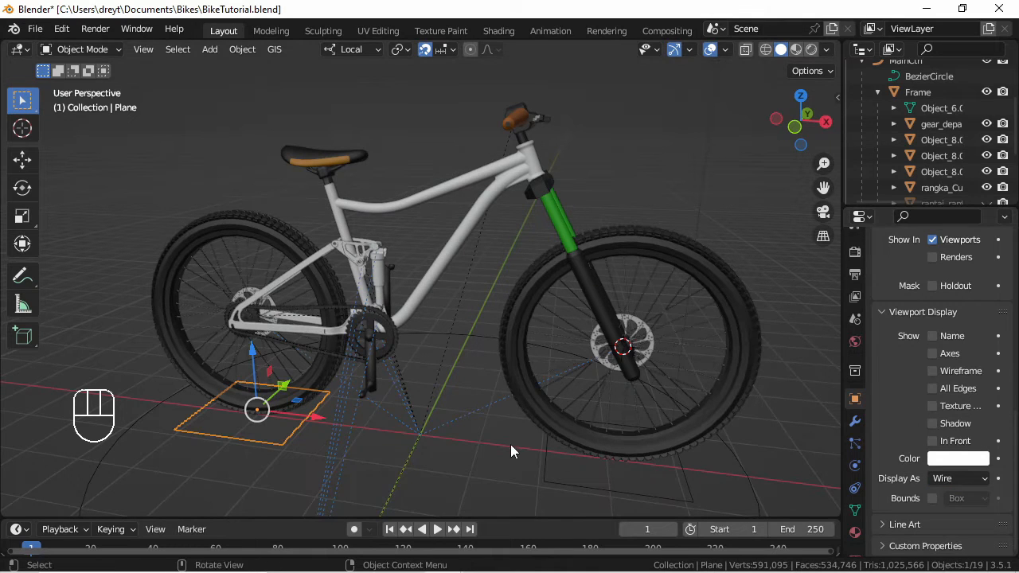
Step: Subdivide all faces of both ground planes together in Edit Mode with six cuts
key(shift)
shift+click(546, 479)
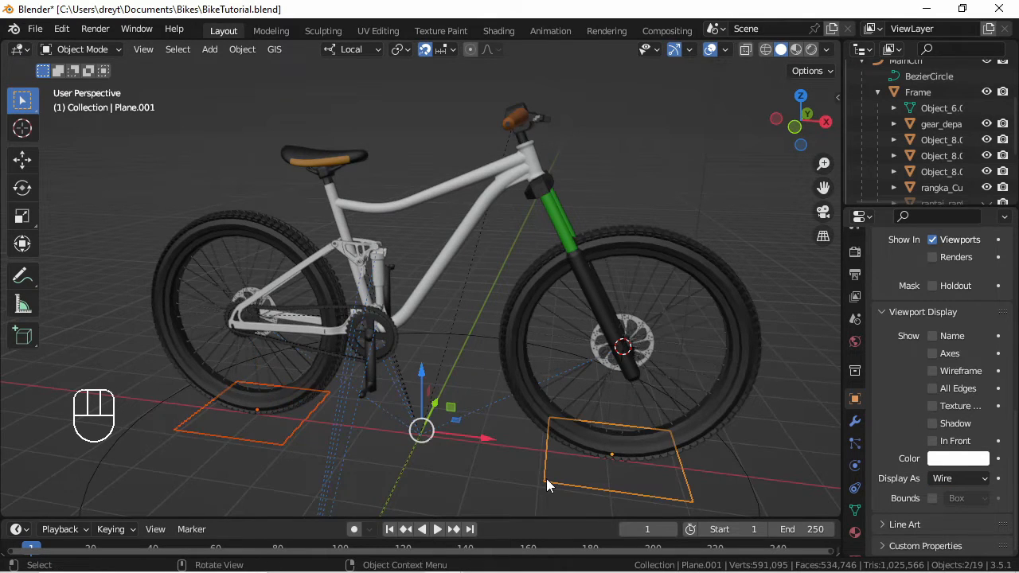
key(Tab)
key(a)
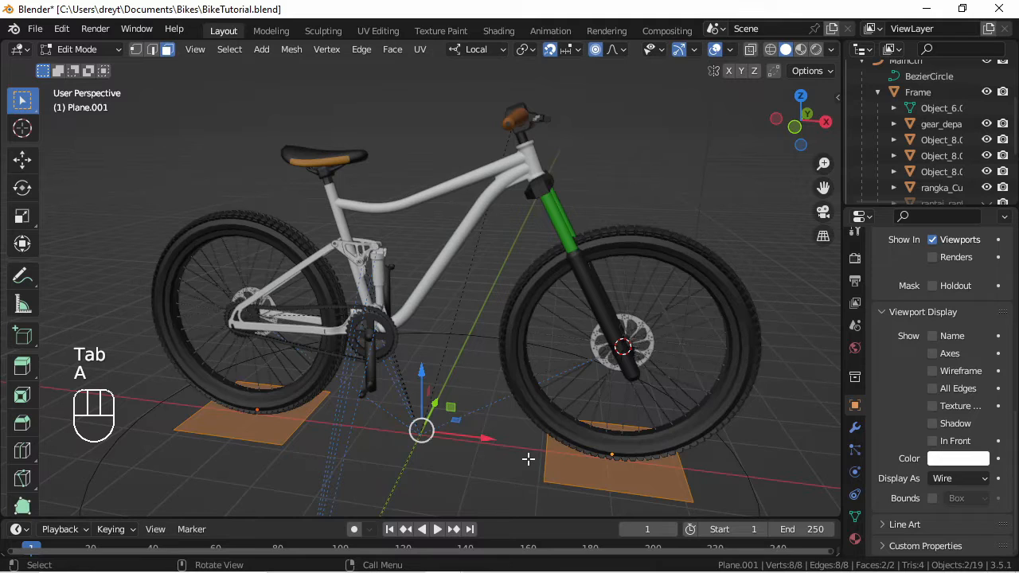
right_click(527, 459)
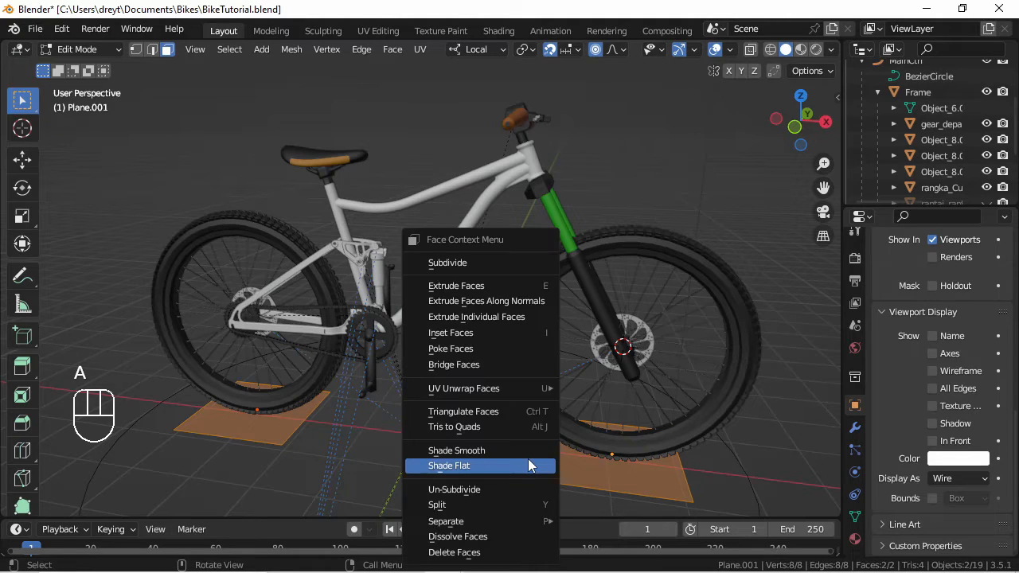
click(484, 264)
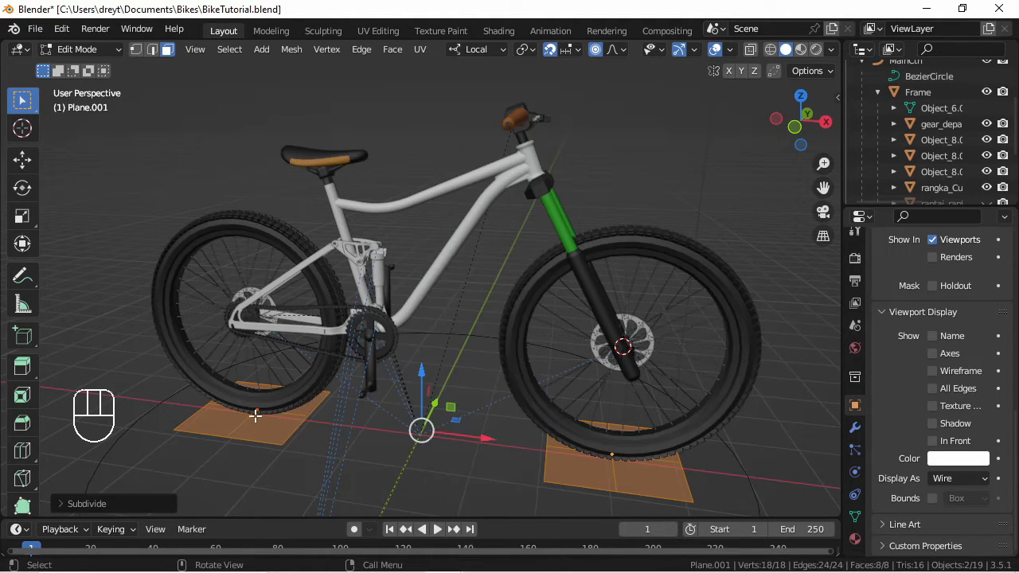
click(58, 501)
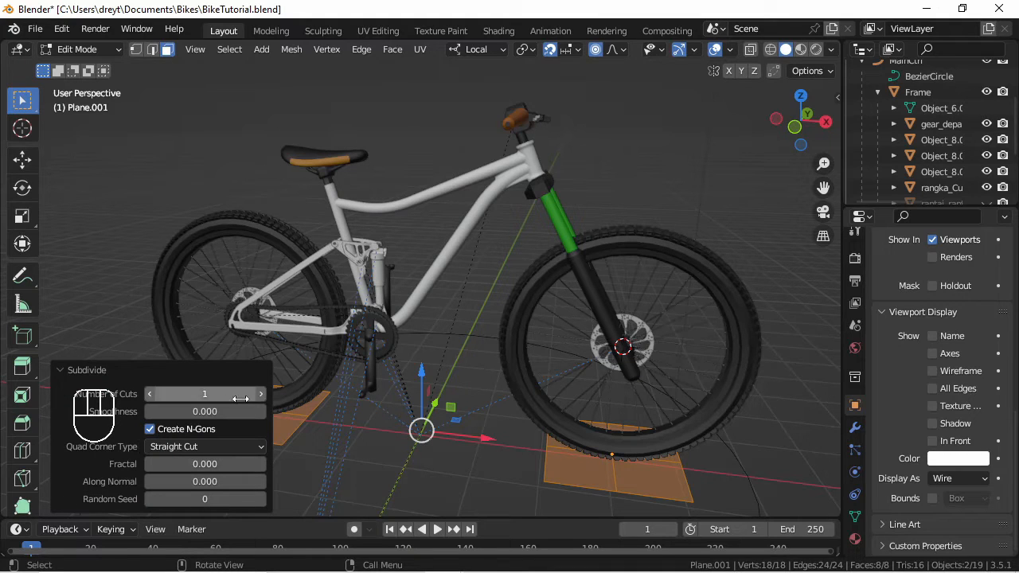
mouse_move(262, 393)
mouse_down()
mouse_move(297, 395)
mouse_move(263, 396)
mouse_up()
key(Tab)
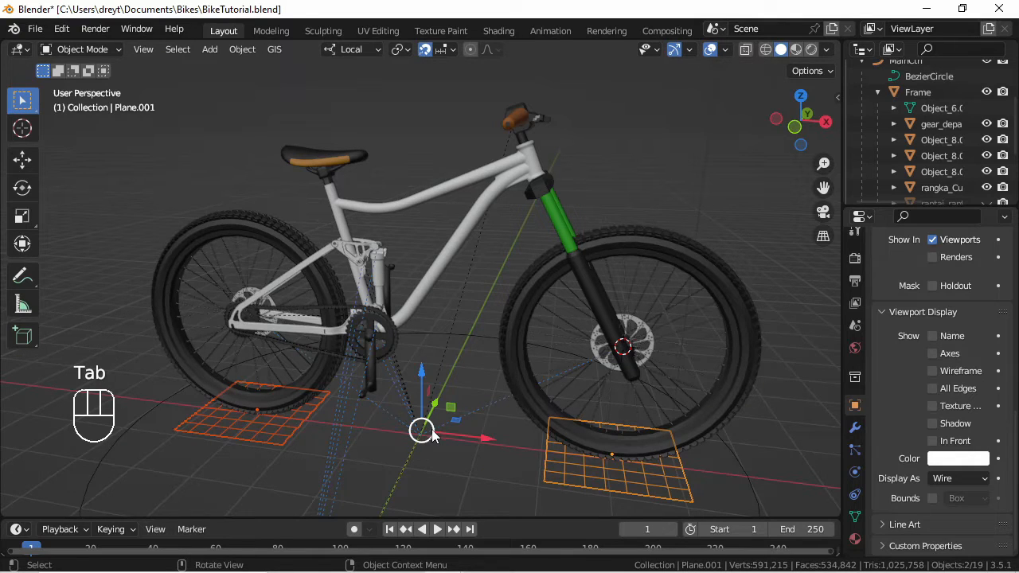
Step: Rename the plane under the front wheel as F_Sus_Ctrl
middle_drag(391, 443, 476, 436)
scroll(375, 392, down, 2)
click(393, 422)
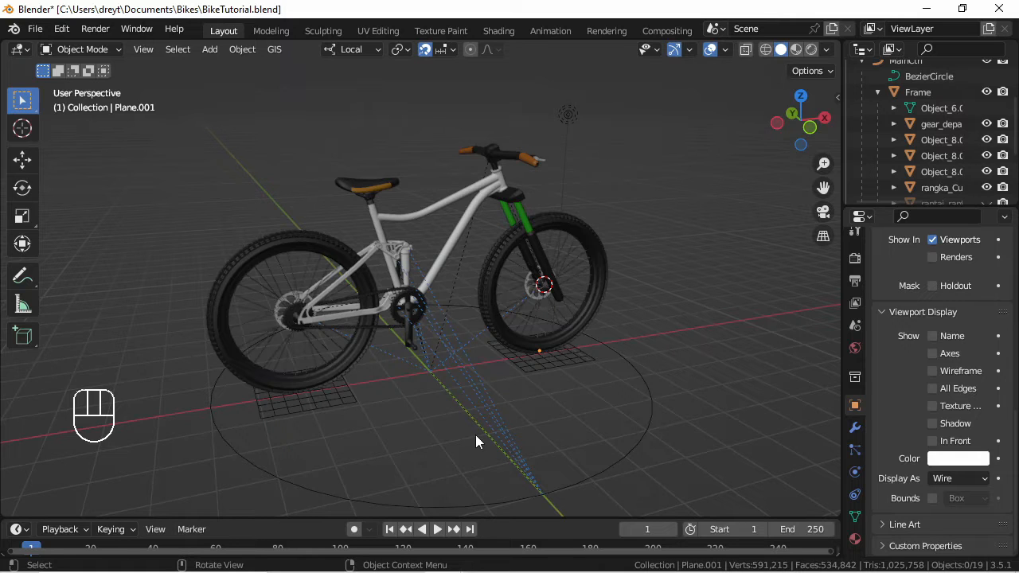
middle_drag(475, 435, 388, 446)
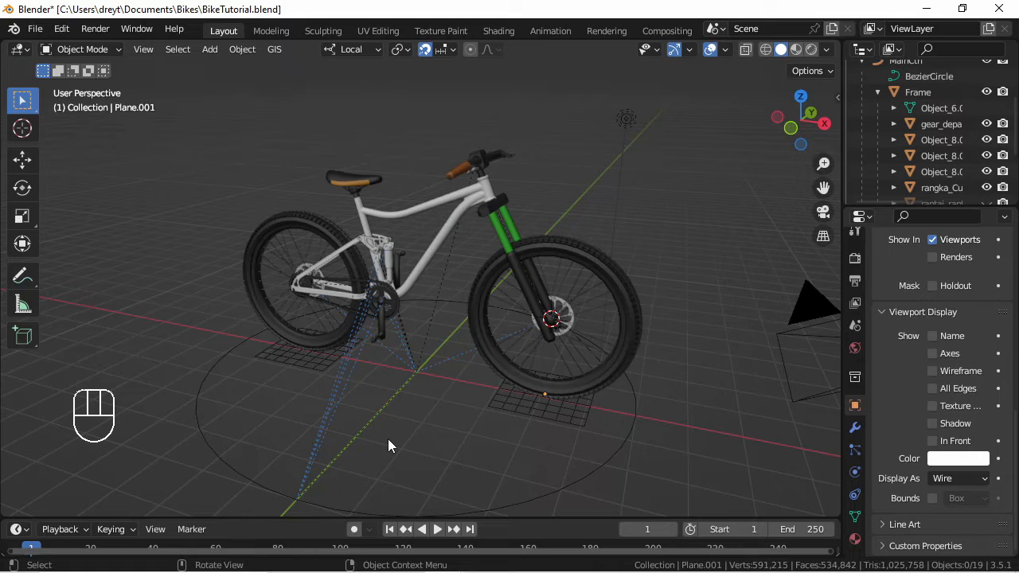
click(472, 397)
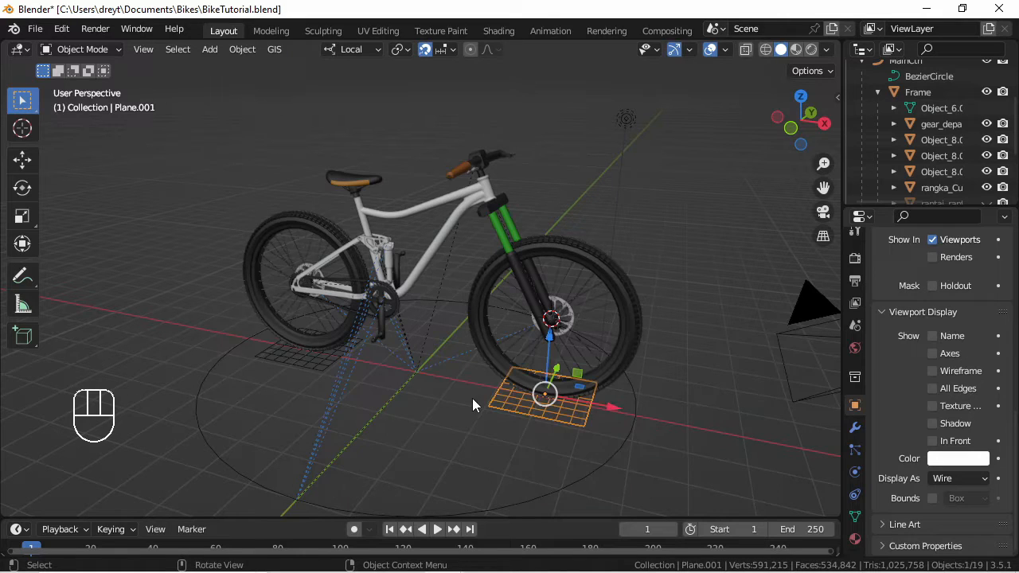
key(F2)
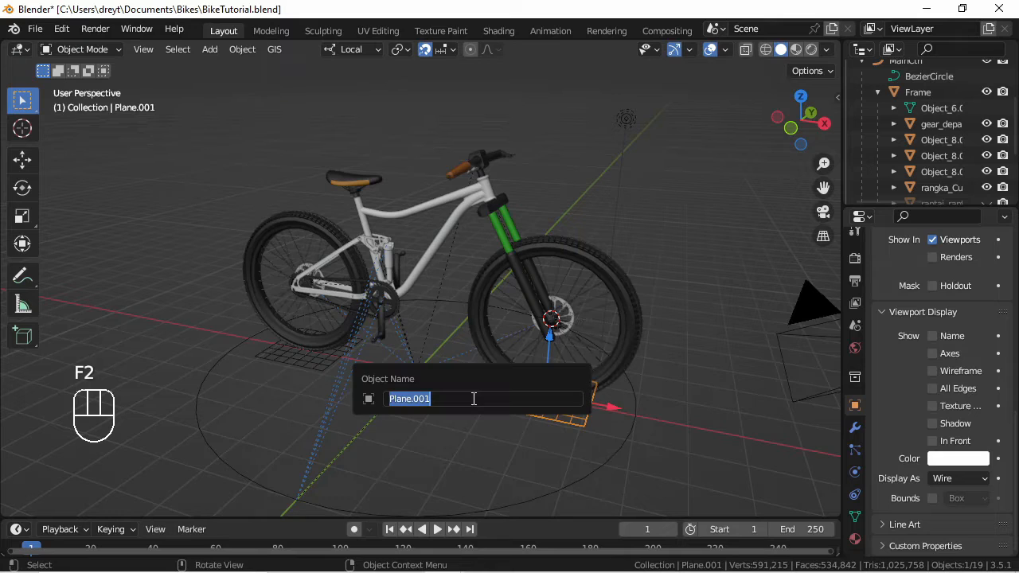
text(F_S)
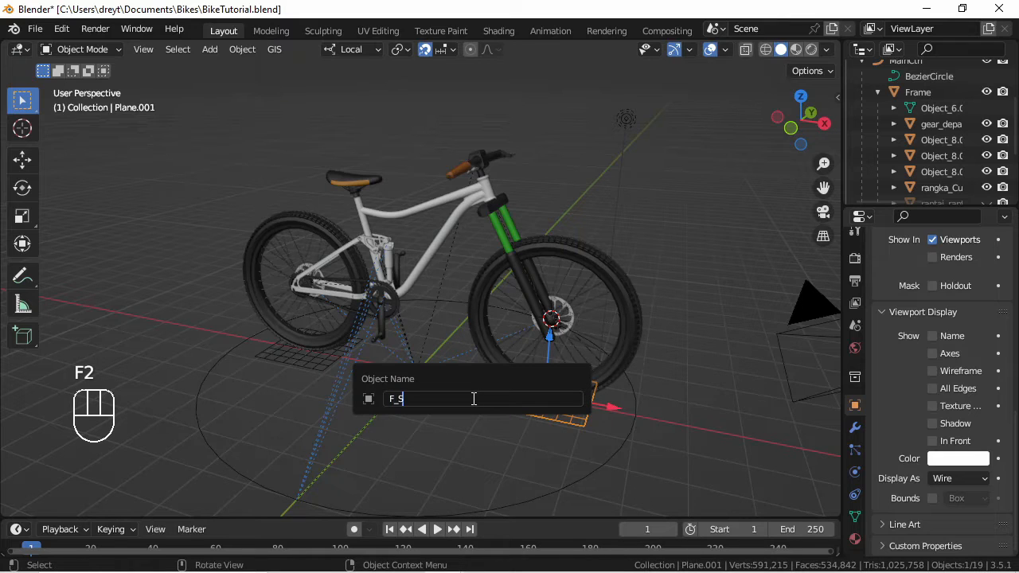
text(us_Ctrl)
key(Return)
Step: Rename the plane under the rear wheel as R_Sus_Ctrl
click(292, 366)
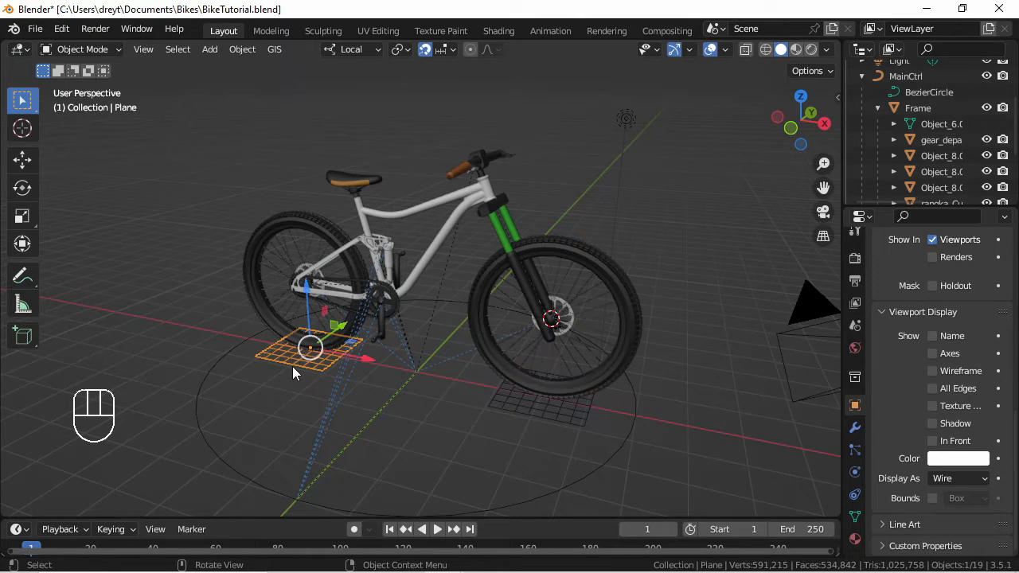
key(F2)
text(R)
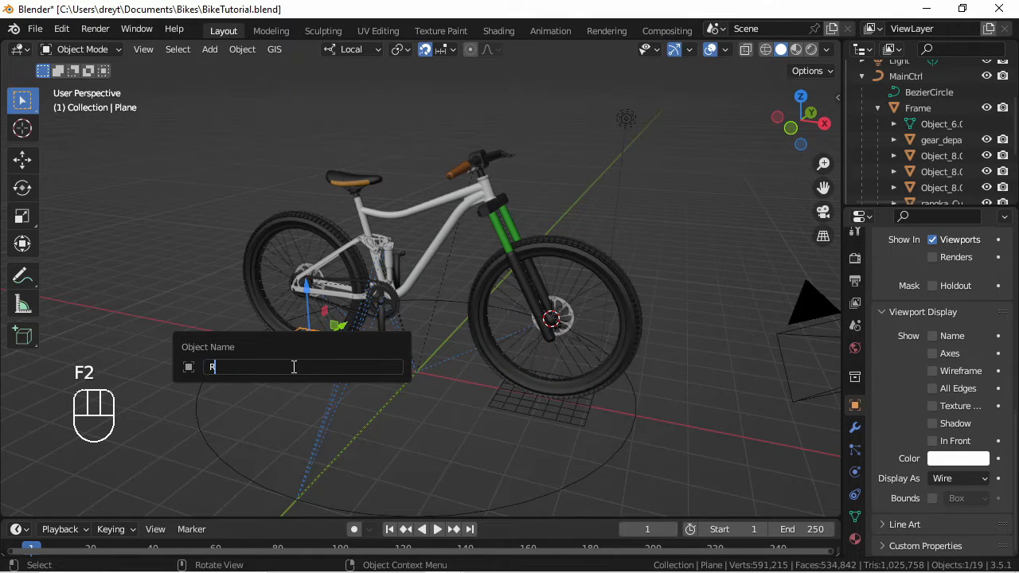
text(_Sus_)
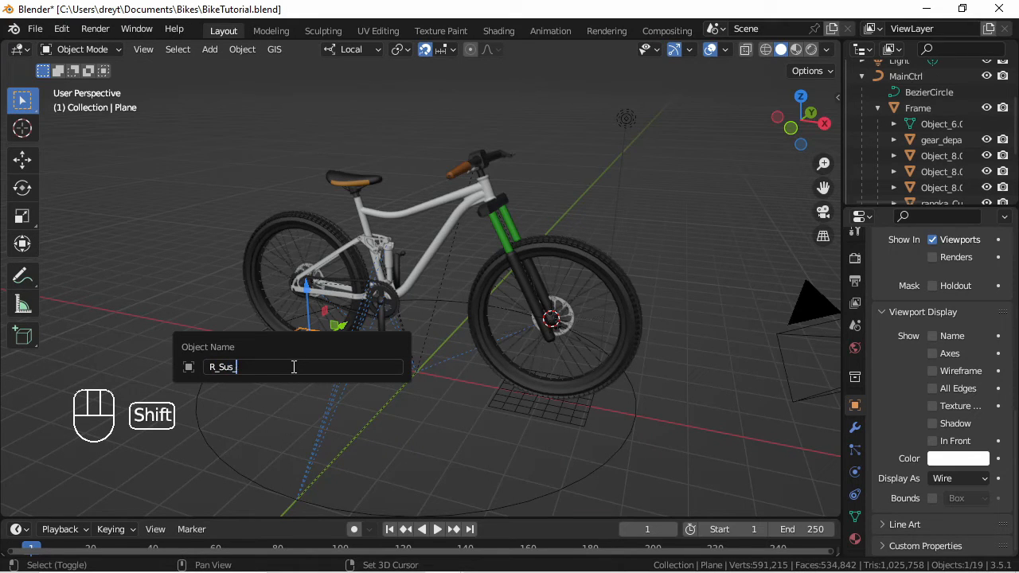
text(Ctrl)
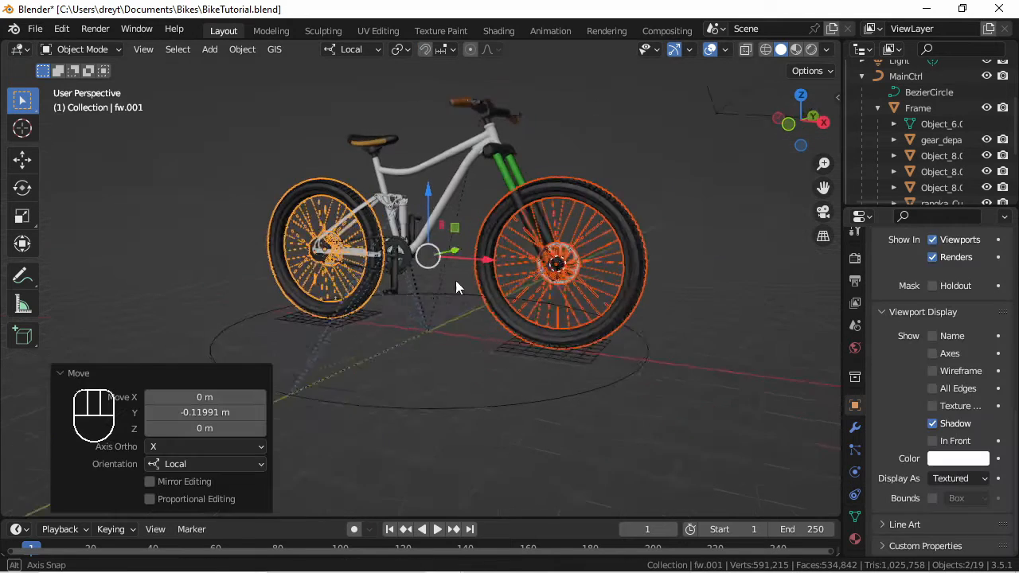
Step: Test-move the MainCtrl circle along its local X axis
click(485, 399)
drag(483, 340, 507, 335)
scroll(492, 346, up, 4)
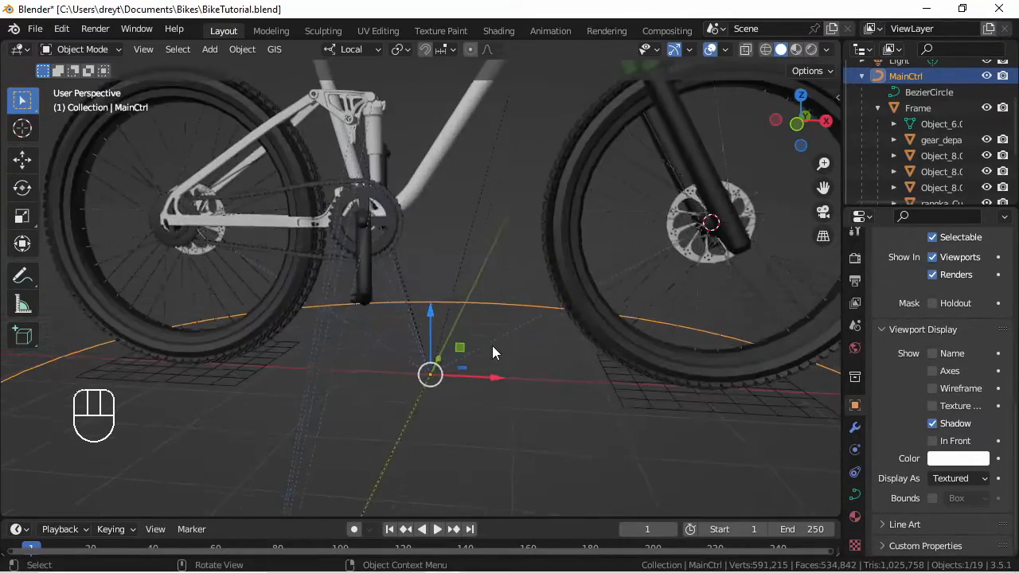
Step: Parent the F_Sus_Ctrl and R_Sus_Ctrl planes to the Frame using the plain Object parent type
middle_drag(492, 345, 529, 400)
click(536, 396)
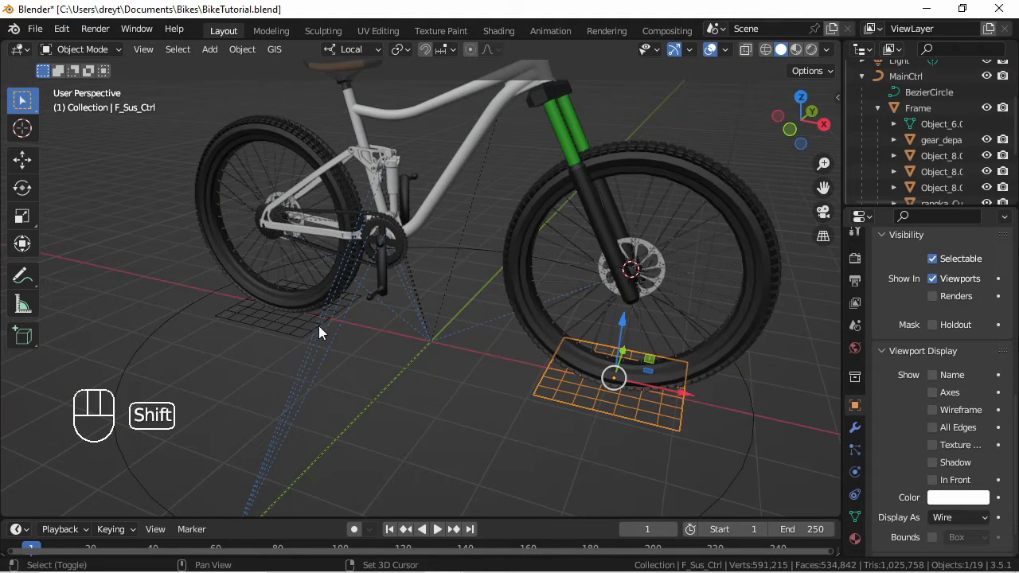
shift+click(287, 333)
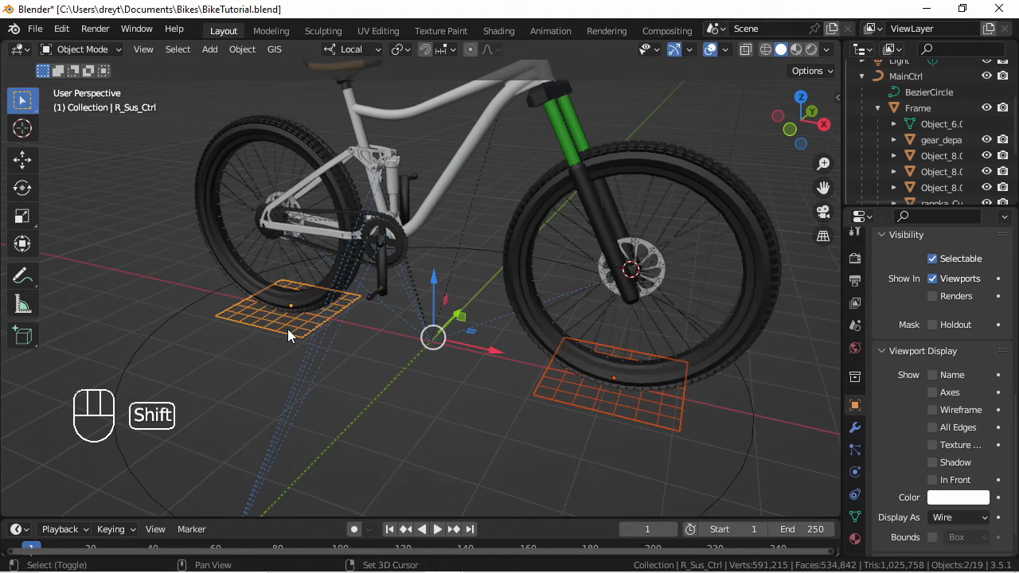
shift+click(442, 175)
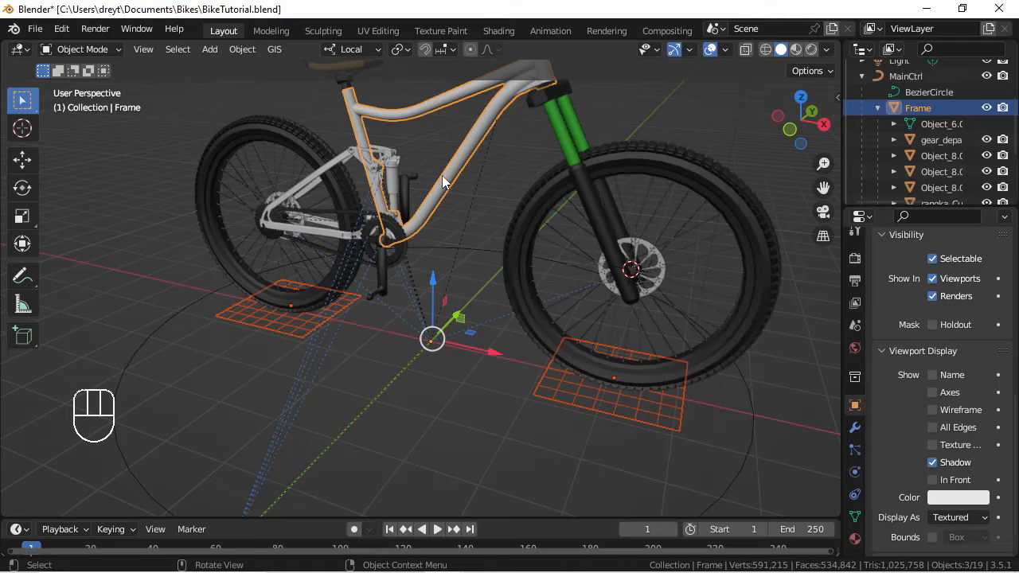
key(ctrl+p)
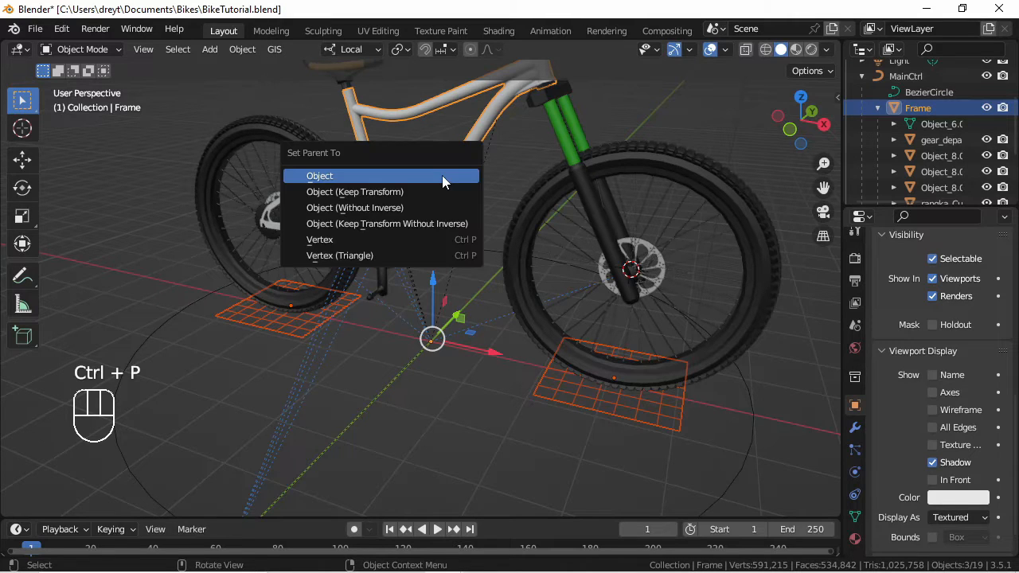
click(442, 175)
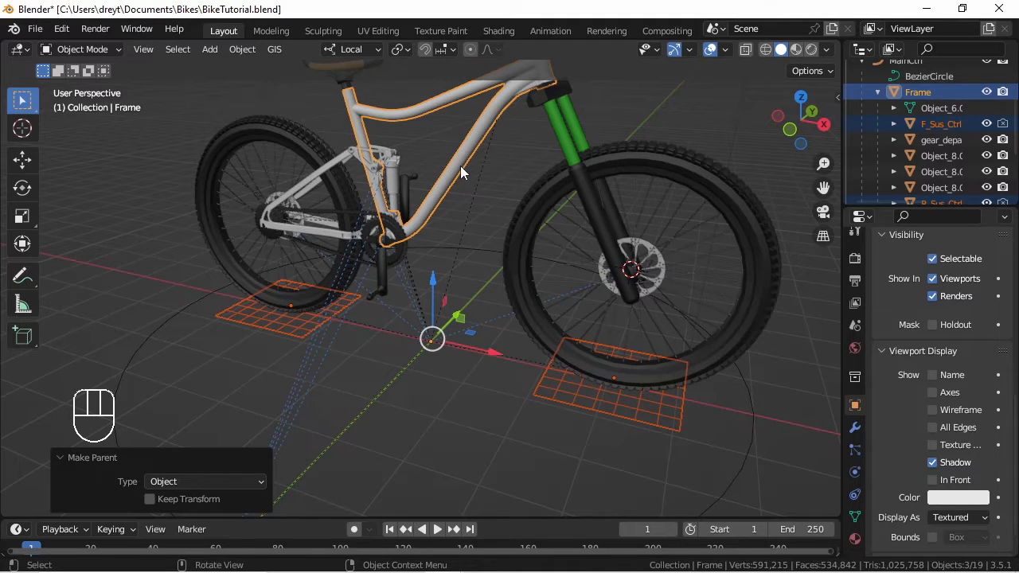
Step: Test-rotate the Frame around its local Z axis to check that the parented control planes follow
click(460, 165)
key(r)
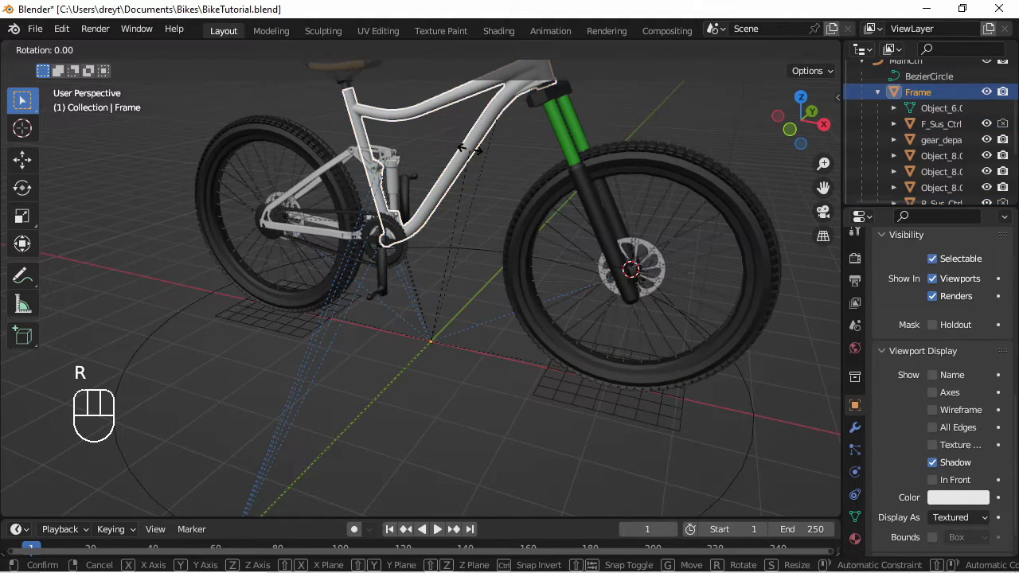
key(z)
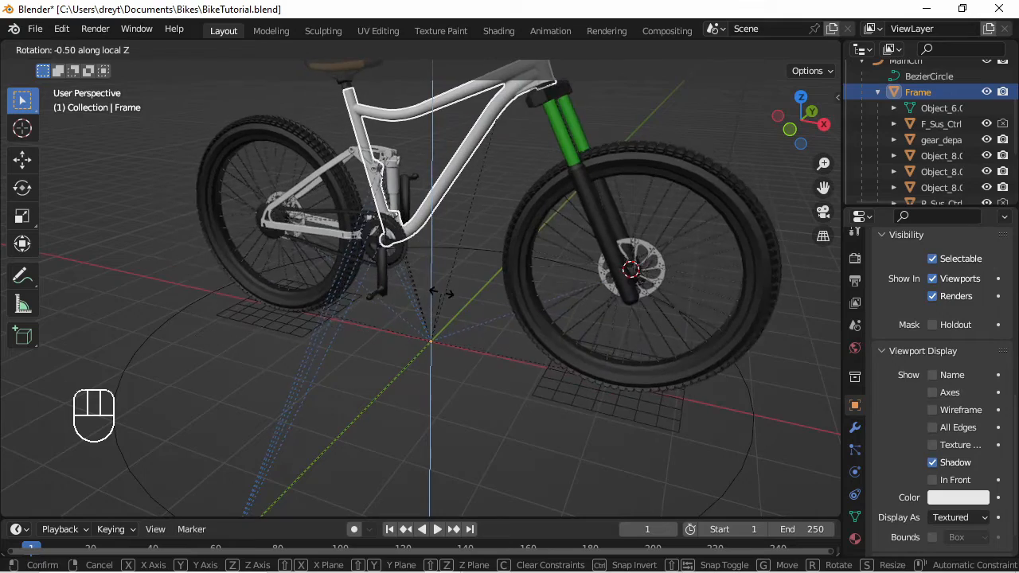
click(446, 296)
Step: Add a Transformation constraint to the lower fork tube stank_Cylinder.001 with F_Sus_Ctrl as its target
scroll(384, 336, down, 5)
middle_drag(383, 337, 324, 318)
key(KP_1)
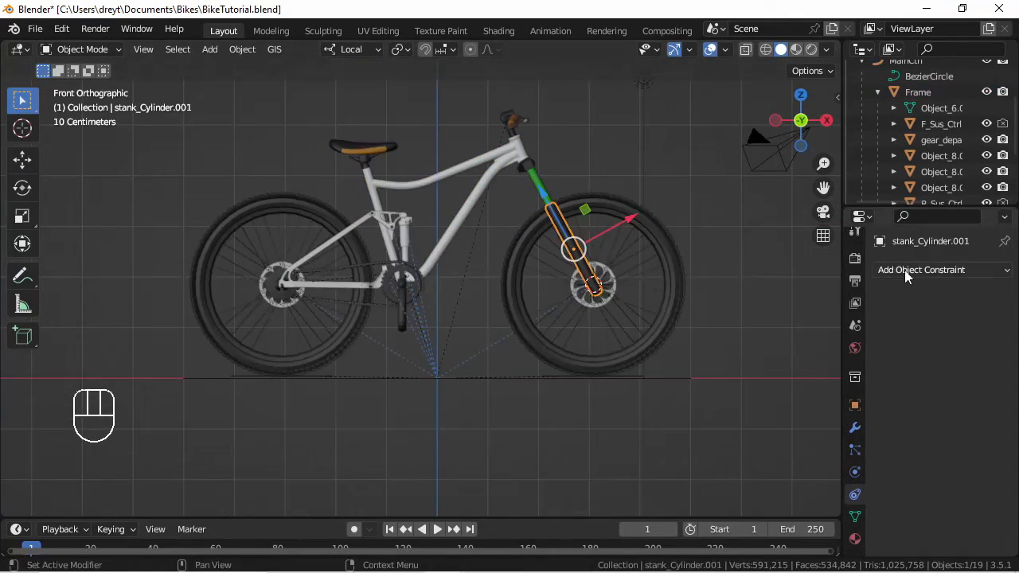
click(904, 270)
click(764, 472)
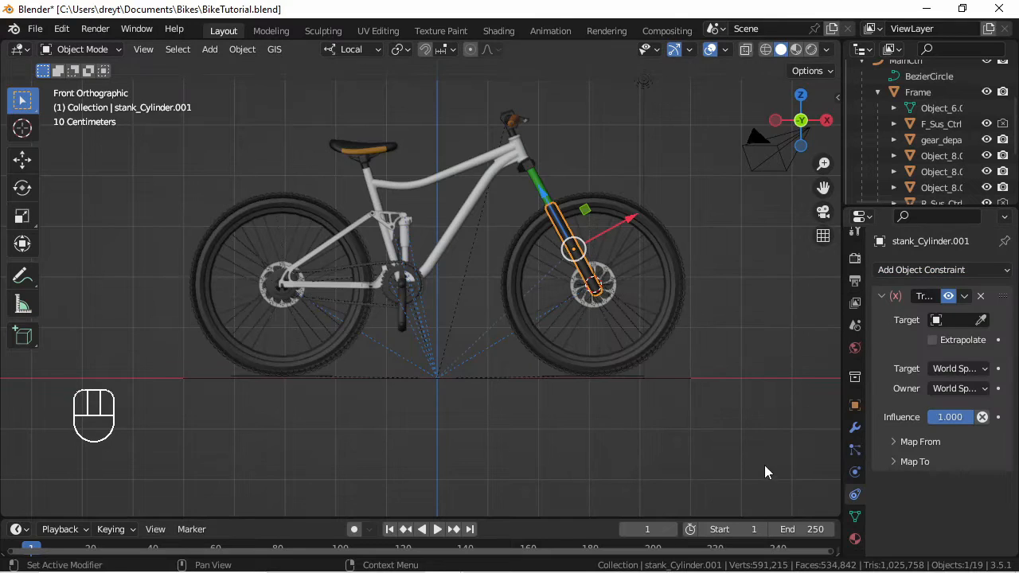
click(948, 322)
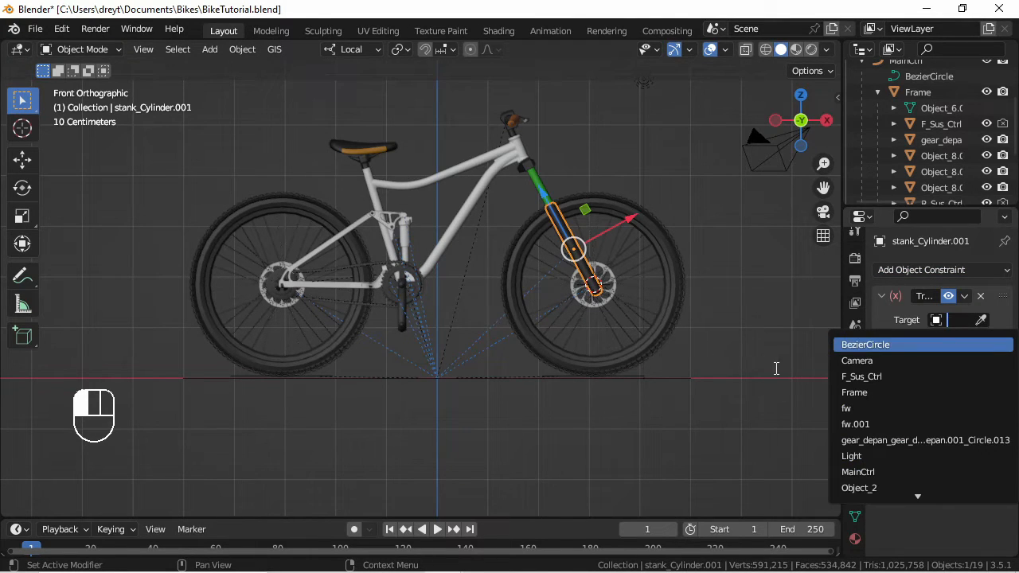
click(835, 376)
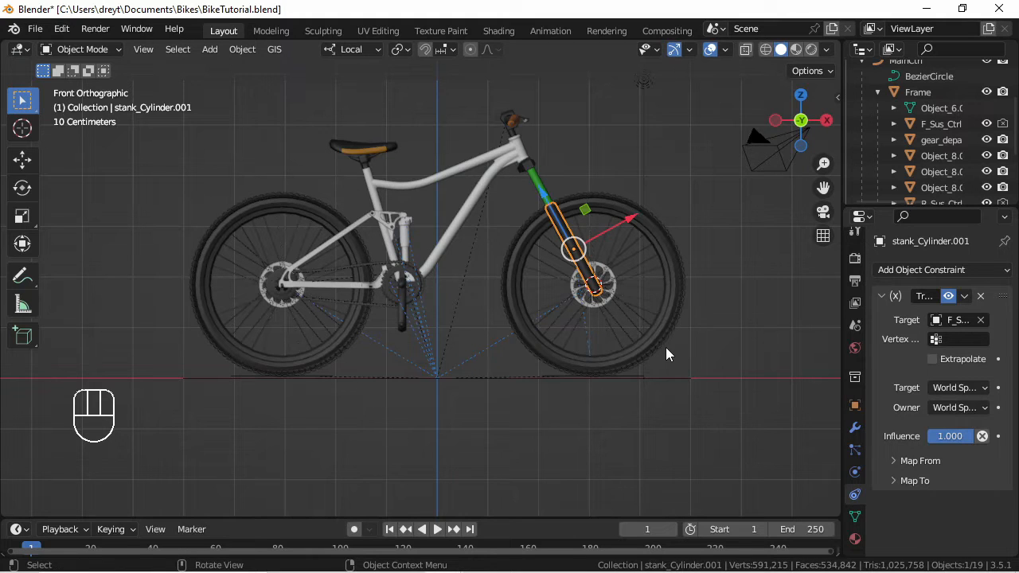
Step: Enable Extrapolate on the fork's Transformation constraint and set both Target and Owner to Local Space
middle_drag(665, 347, 607, 364)
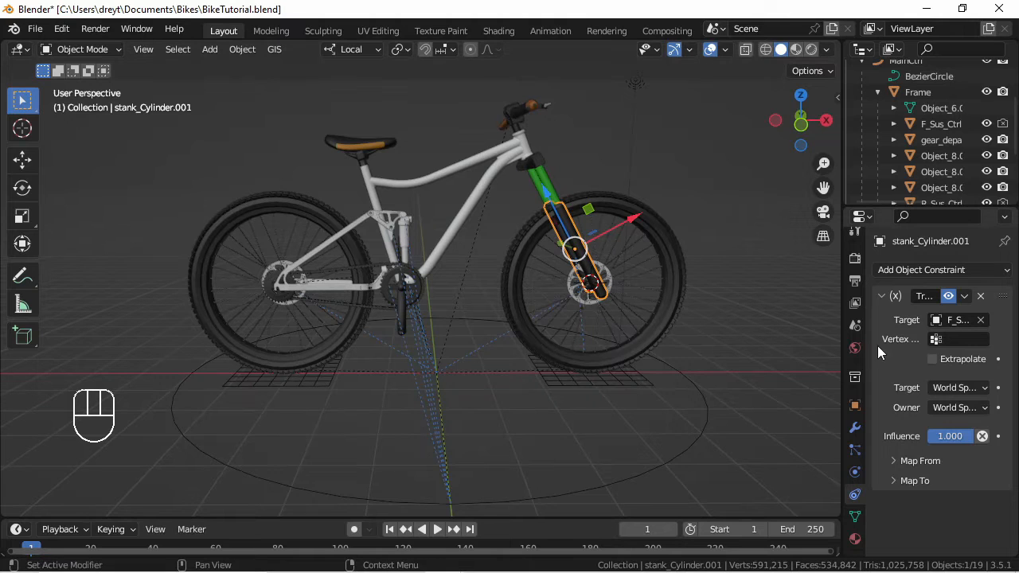
click(935, 361)
drag(942, 387, 920, 446)
click(943, 408)
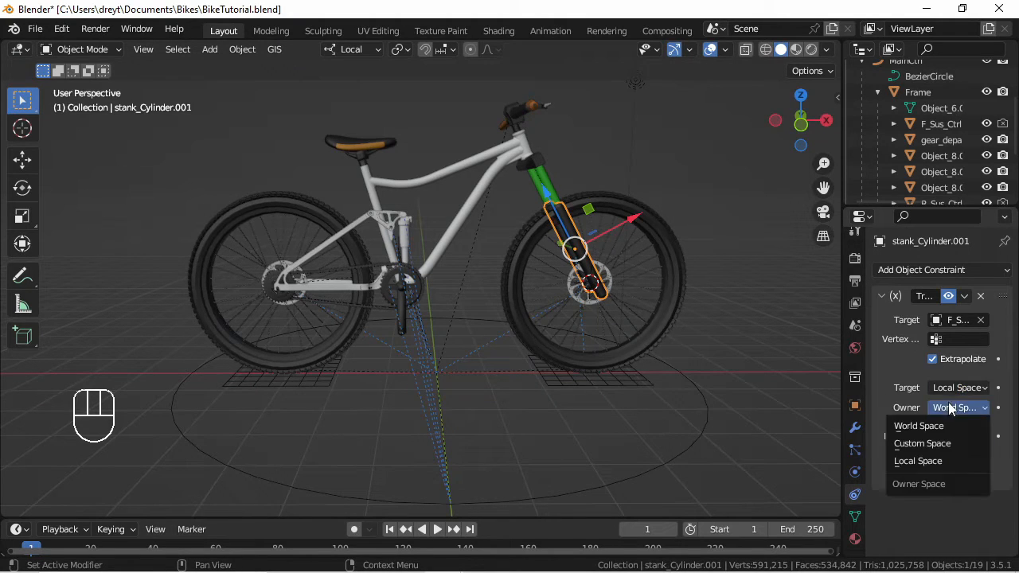
click(927, 462)
Step: Set the constraint's Map From location range on Z to Min 3 m and Max -3 m
click(913, 460)
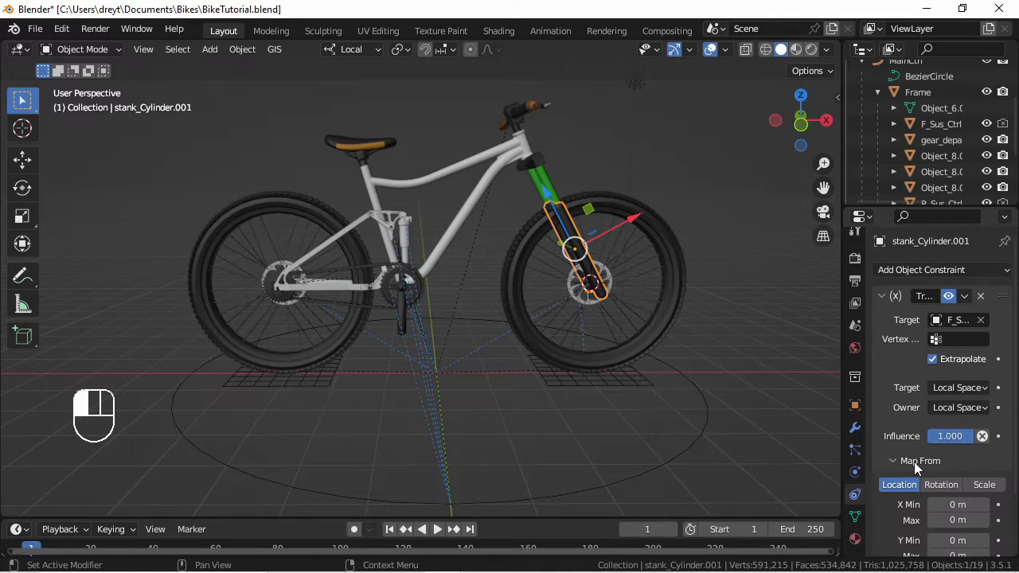
scroll(913, 461, down, 3)
click(944, 506)
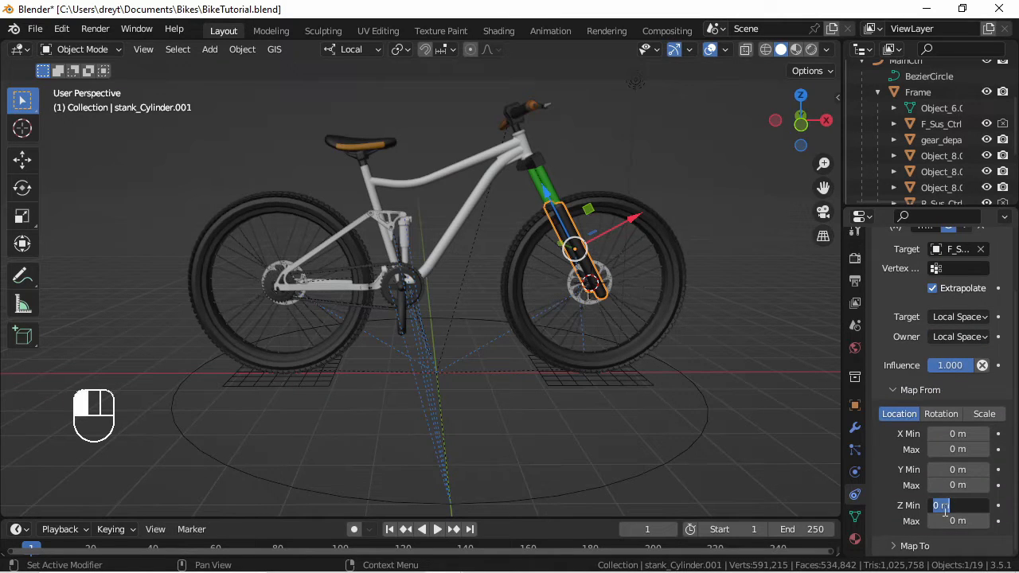
text(3)
key(Tab)
key(BackSpace)
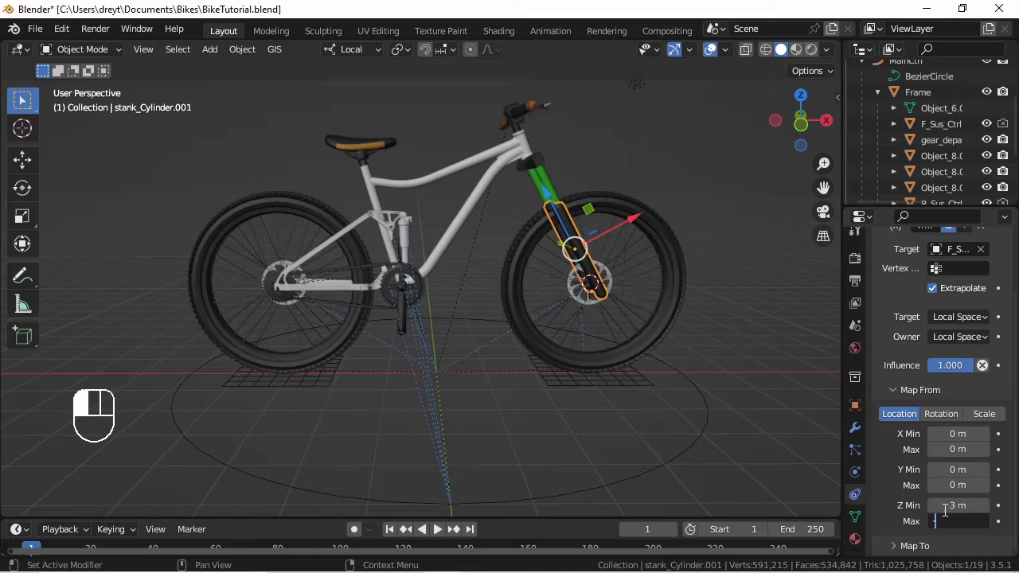
text(-3)
key(Return)
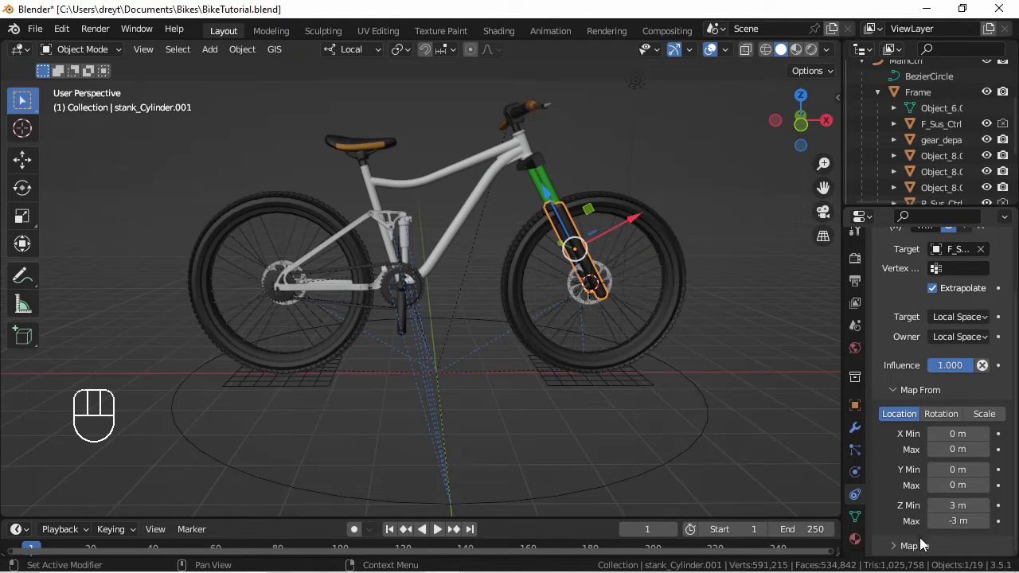
Step: Set the constraint's Map To location range on Z to Min 2 m and Max -1.9 m
scroll(907, 498, down, 6)
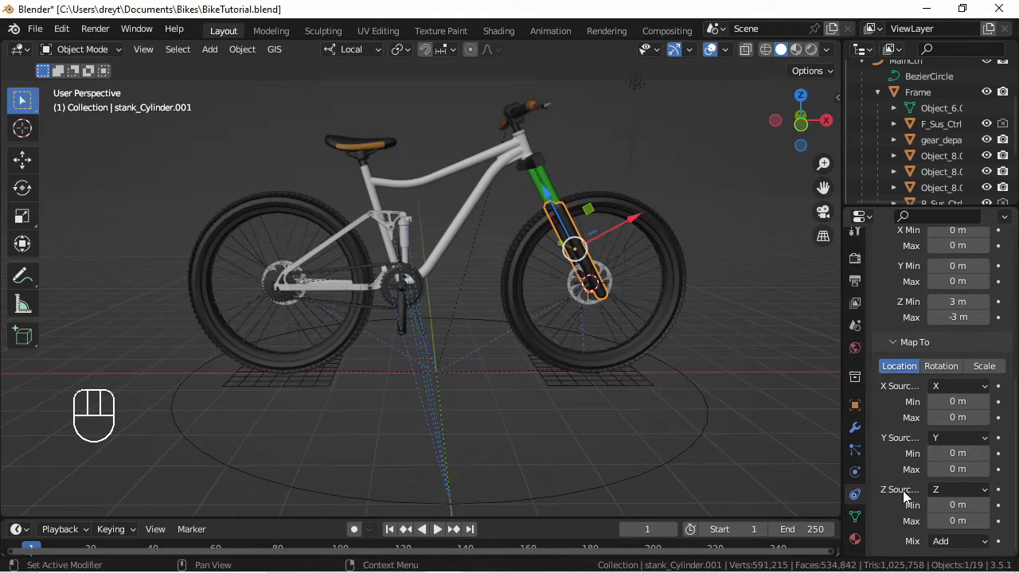
click(963, 506)
text(2)
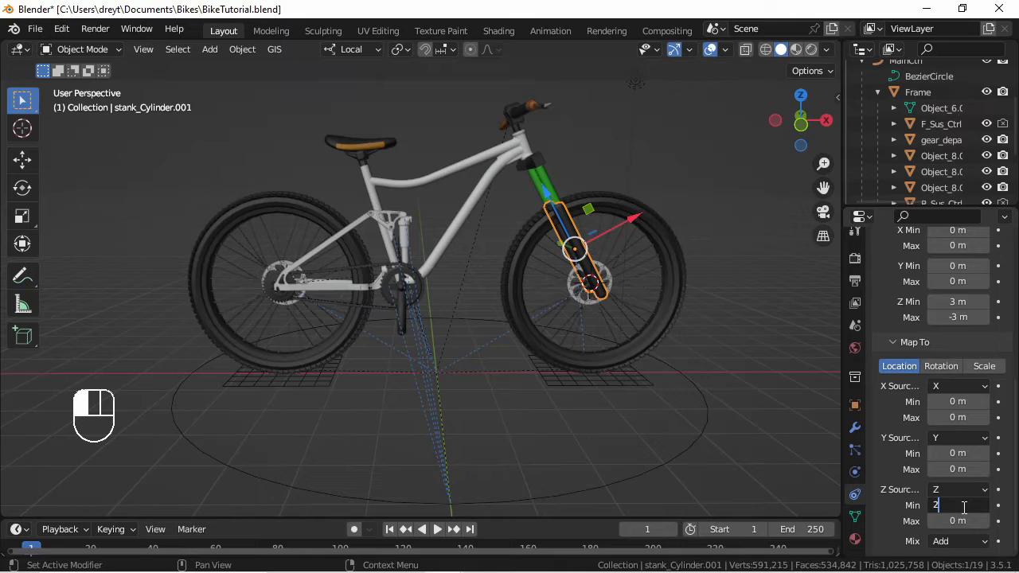
key(Tab)
key(BackSpace)
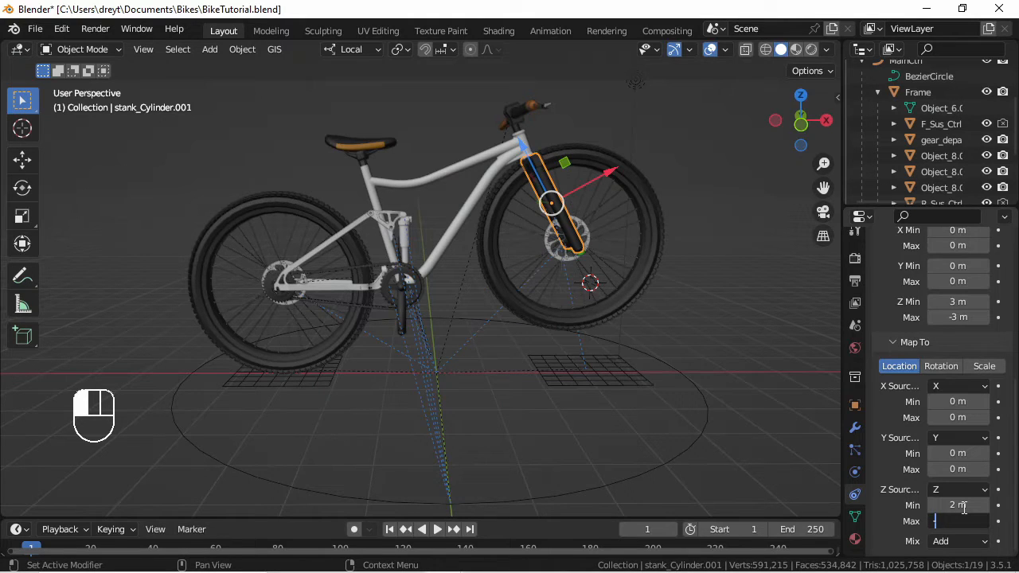
text(-1.9)
key(Return)
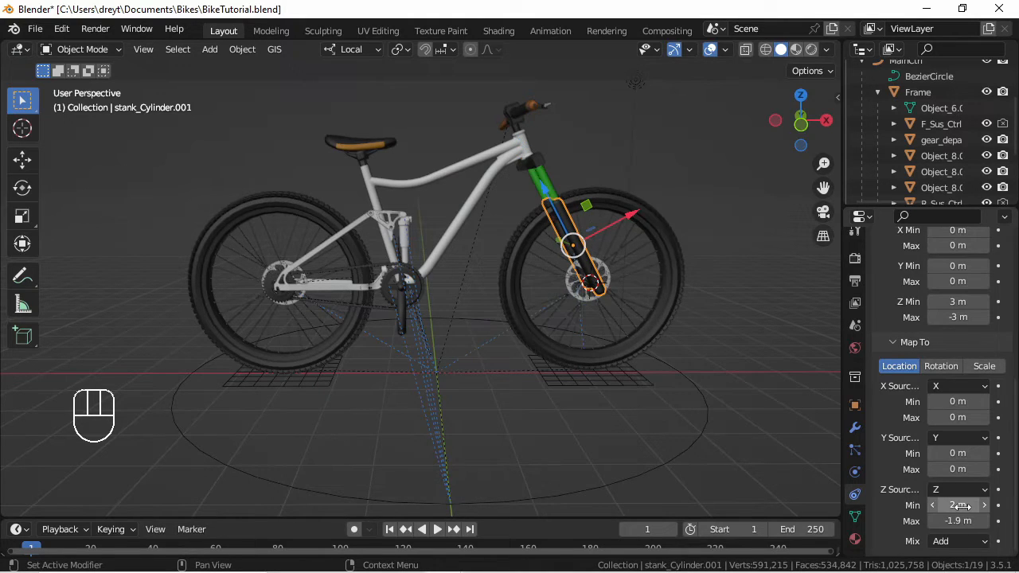
Step: Test-move F_Sus_Ctrl up along its local Z axis to check that the front fork and wheel respond
click(623, 382)
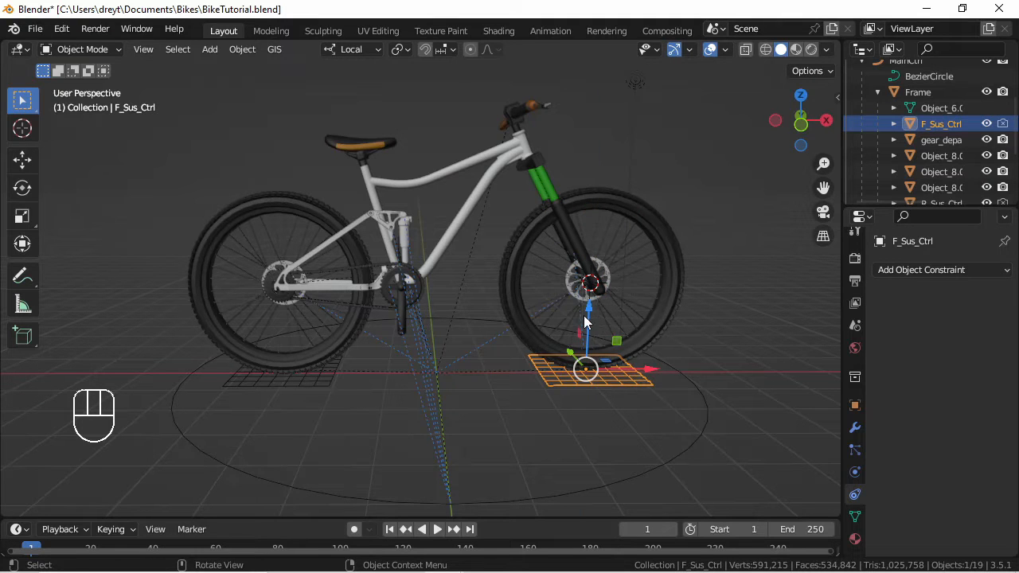
key(g)
key(z)
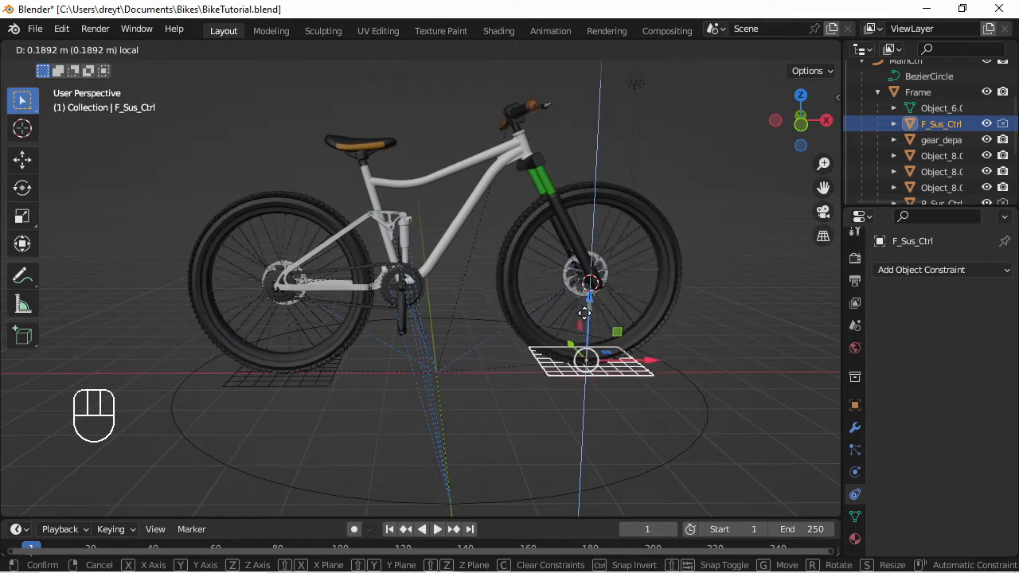
right_click(586, 294)
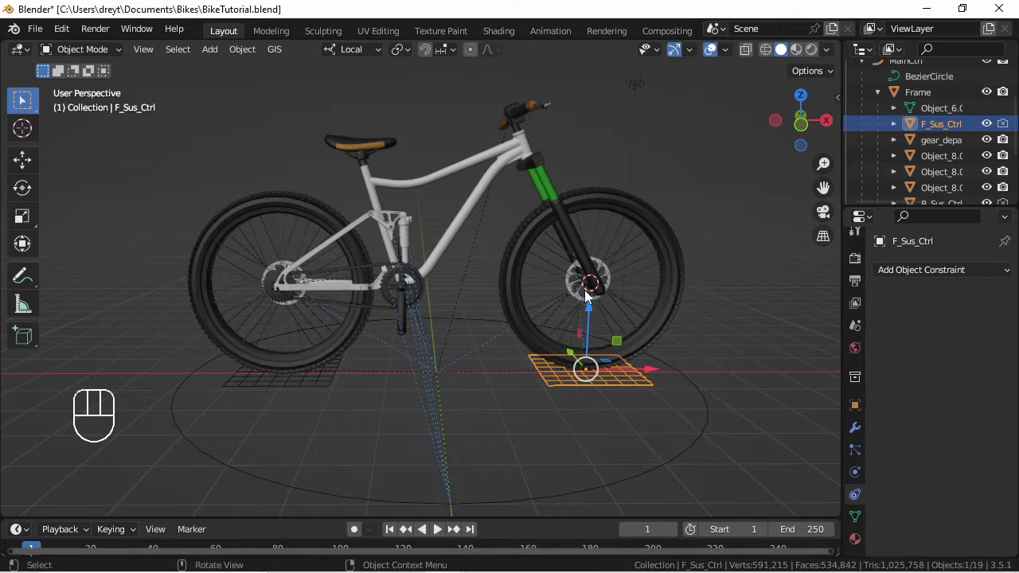
Step: Switch to the front orthographic view and save the file
key(KP_1)
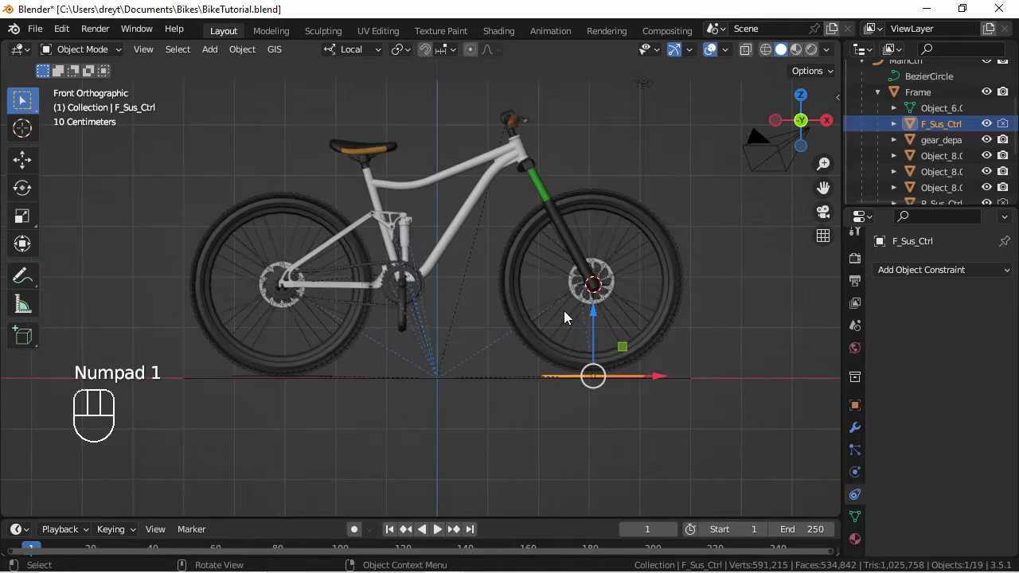
key(ctrl+s)
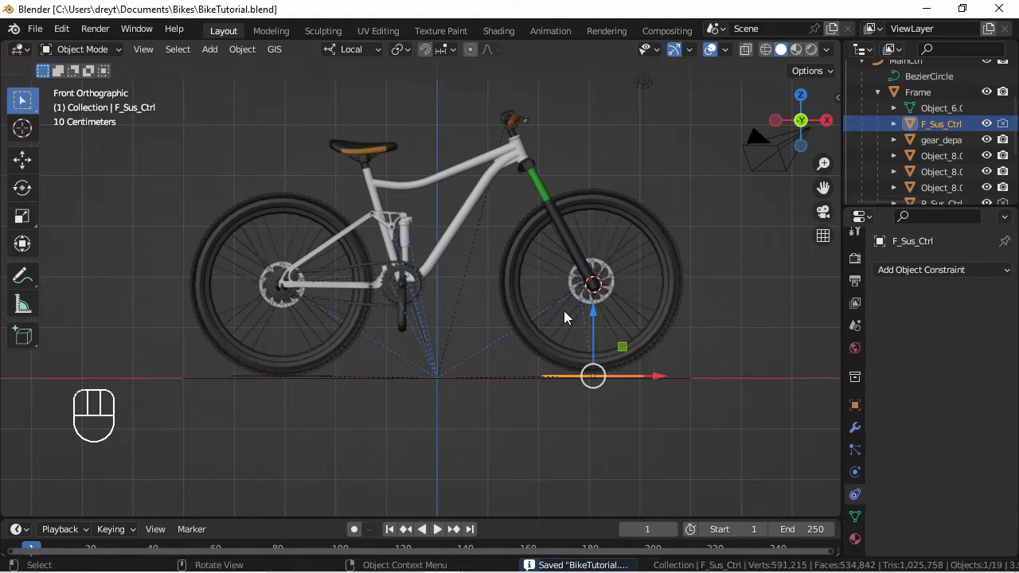
key(ctrl+s)
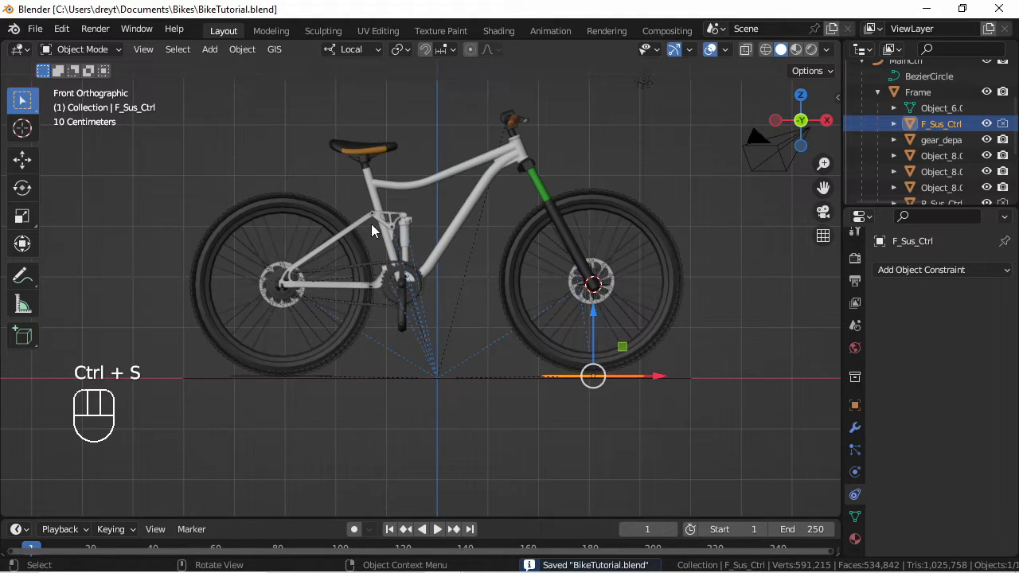
Step: Test-move the R_Sus_Ctrl plane up along its local Z axis under the rear wheel
click(441, 250)
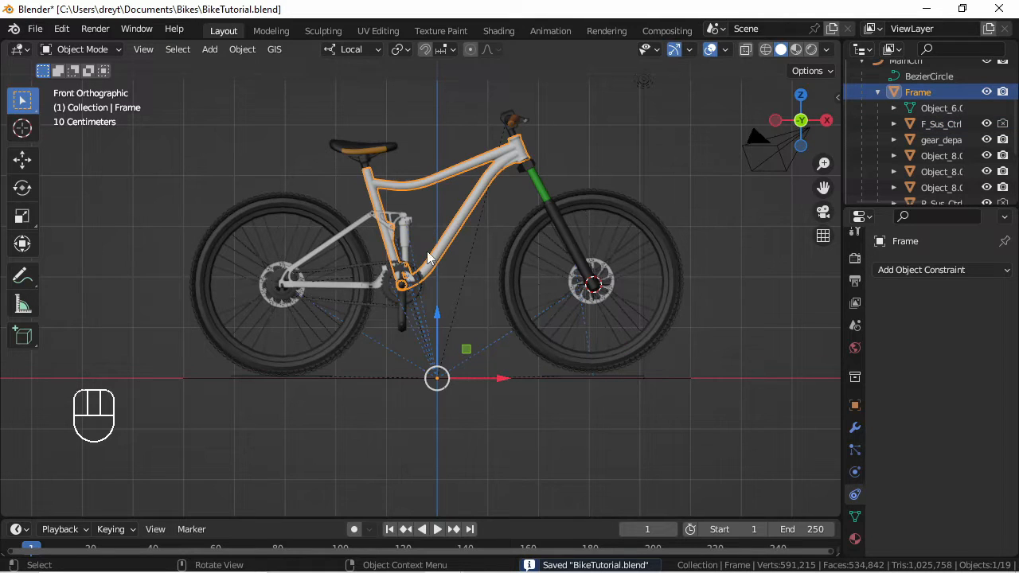
click(311, 375)
click(310, 375)
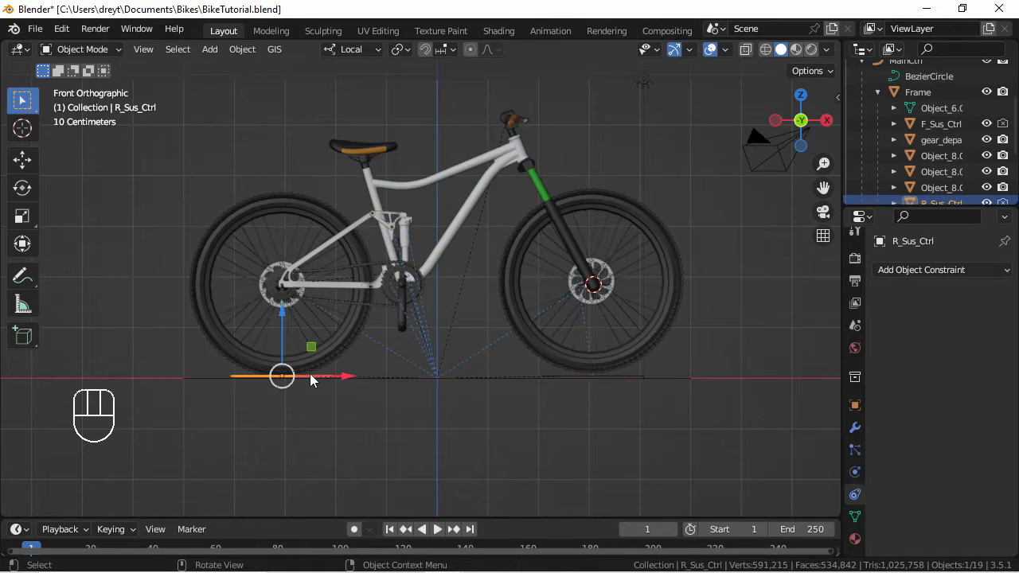
drag(279, 325, 286, 295)
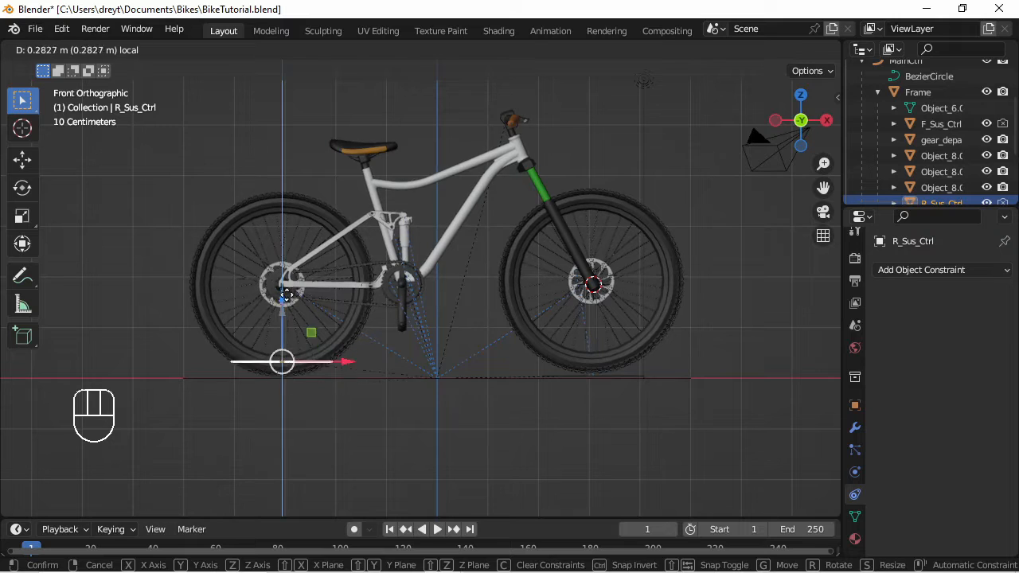
right_click(287, 294)
Step: Test-move the Frame along its local Z axis
click(424, 262)
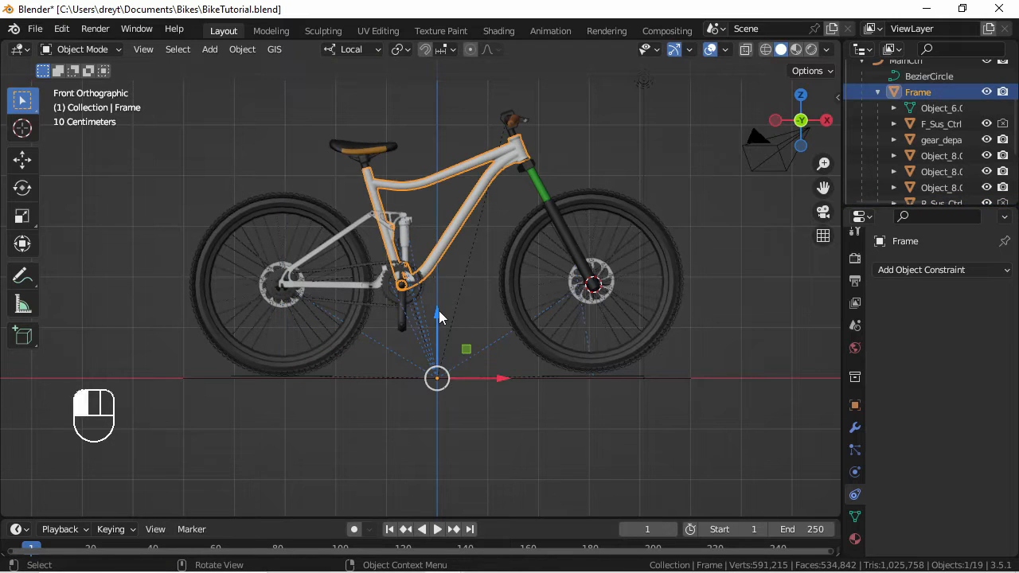
drag(439, 310, 442, 299)
right_click(441, 298)
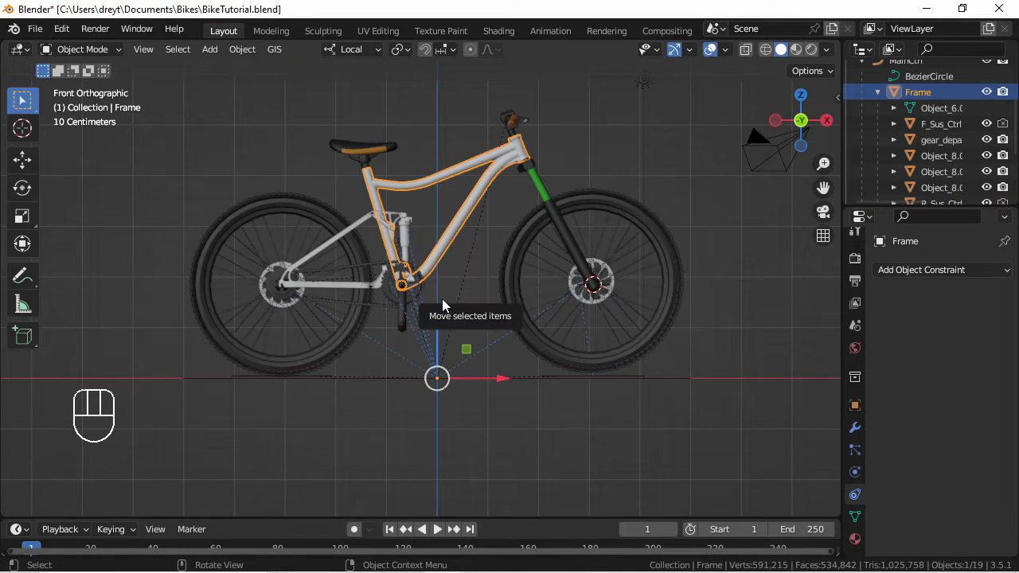
Step: Save the file and add a Transformation constraint to the Frame with R_Sus_Ctrl as its target
key(ctrl+s)
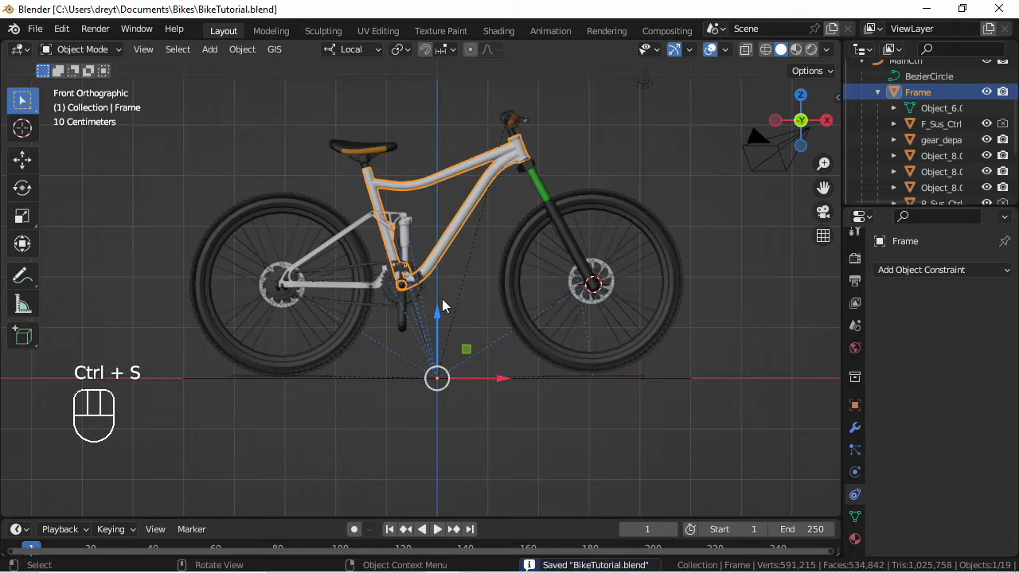
click(922, 272)
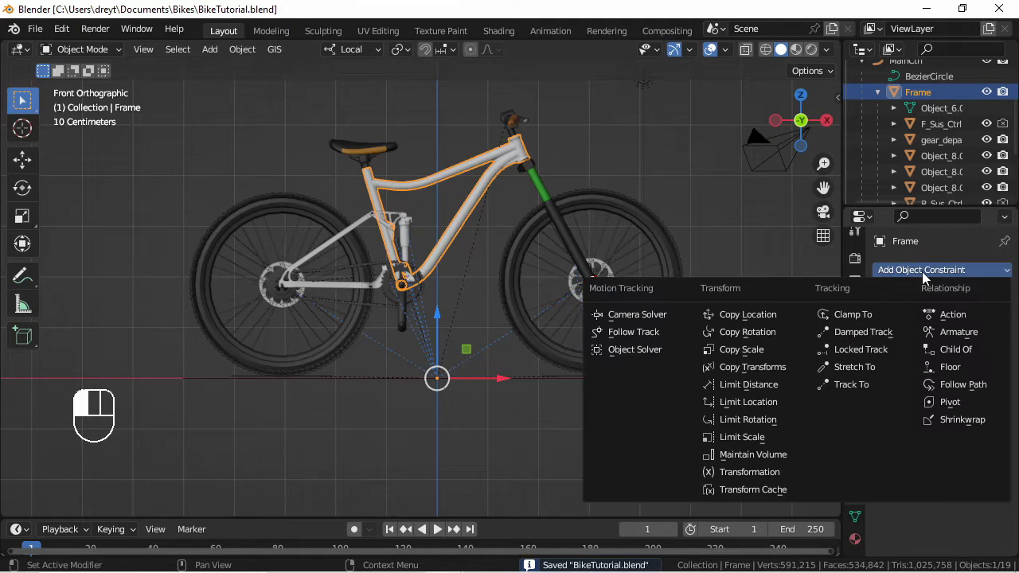
click(780, 475)
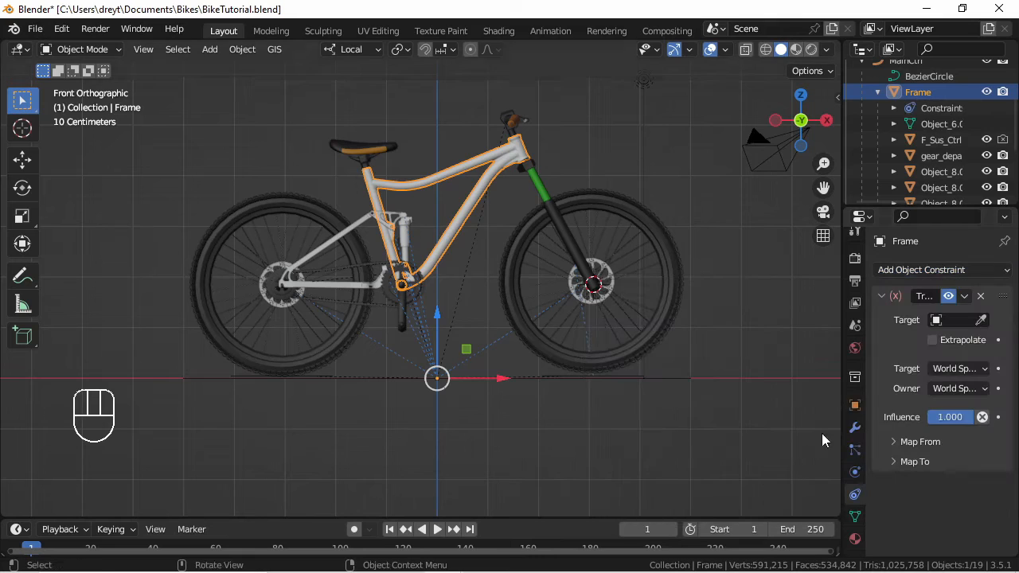
click(952, 319)
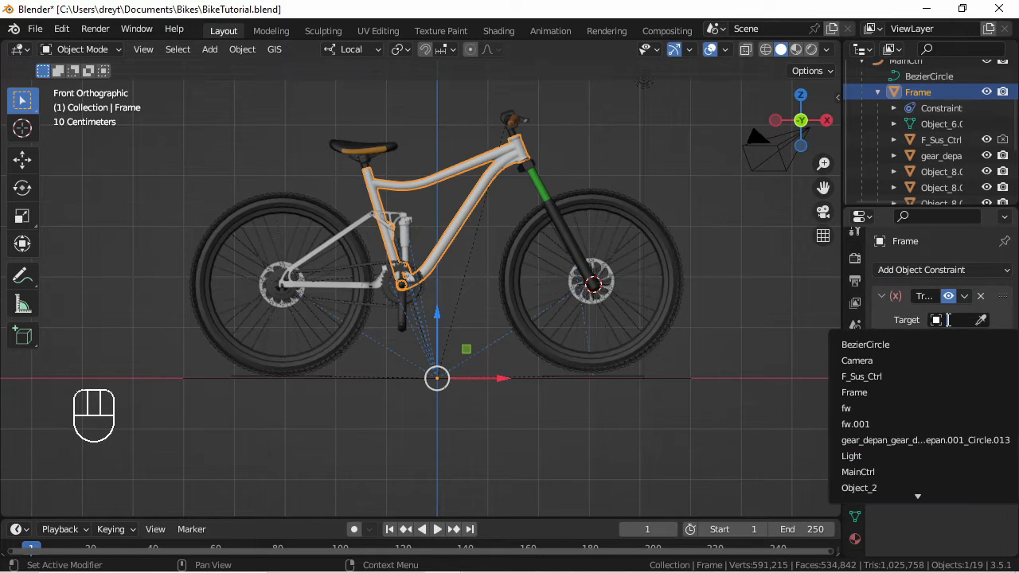
scroll(898, 486, down, 9)
click(883, 456)
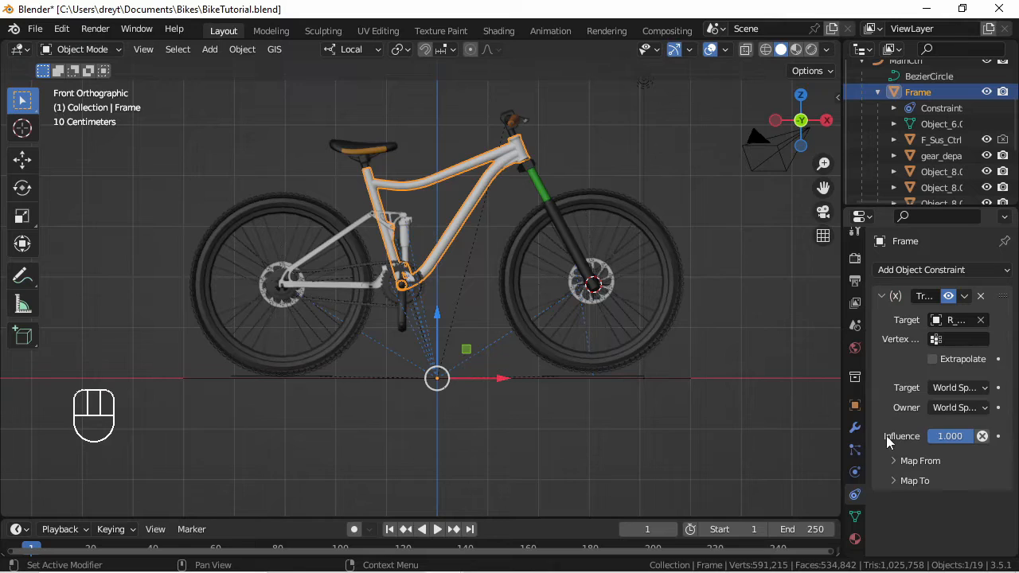
Step: Enable Extrapolate on the Frame's Transformation constraint and set both target and owner to Local Space
click(930, 359)
click(947, 388)
click(922, 441)
click(952, 408)
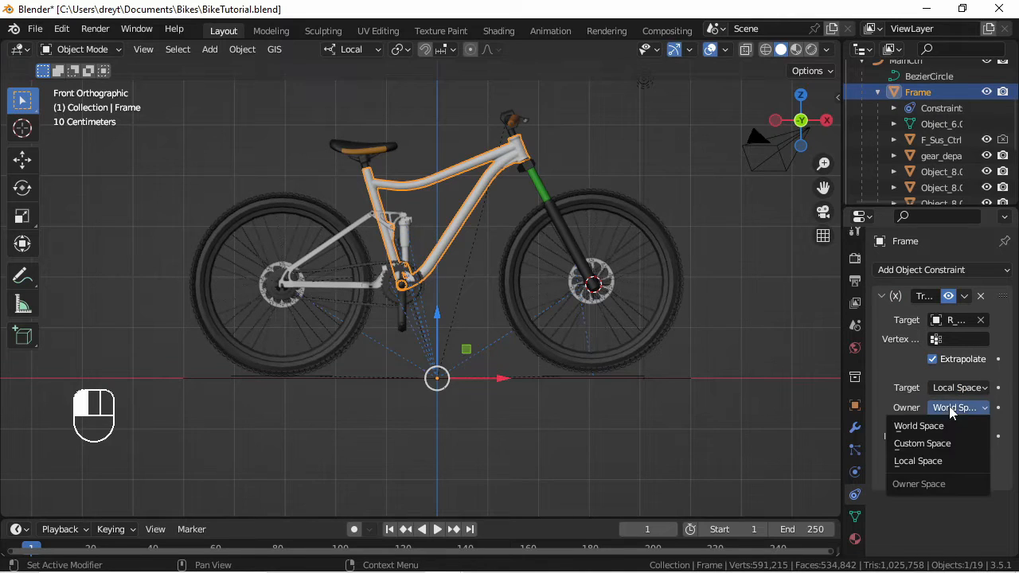
click(929, 462)
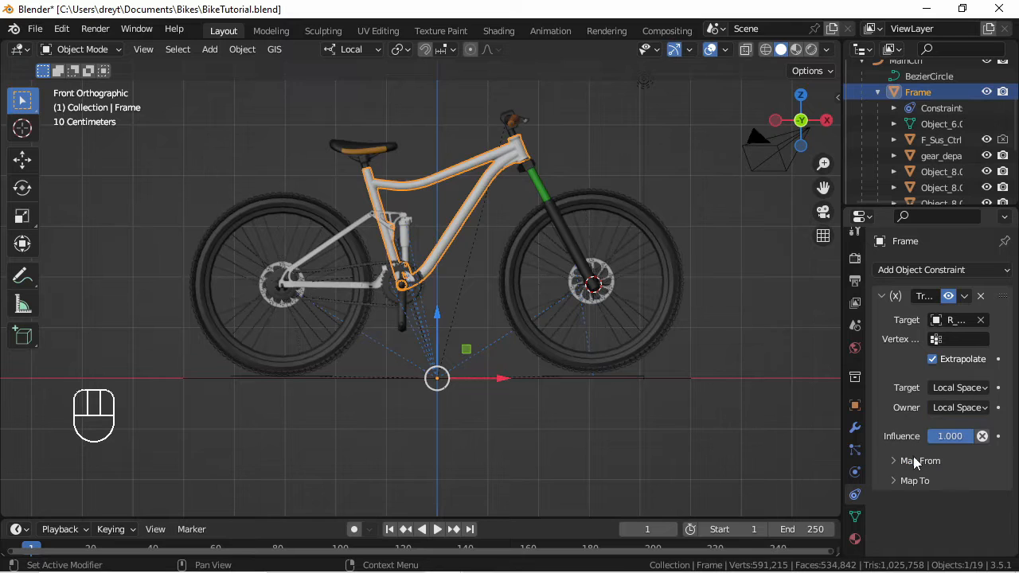
Step: Set the constraint's Map From location Z range to 3 m minimum and -3 m maximum
click(915, 464)
scroll(915, 464, down, 3)
click(947, 504)
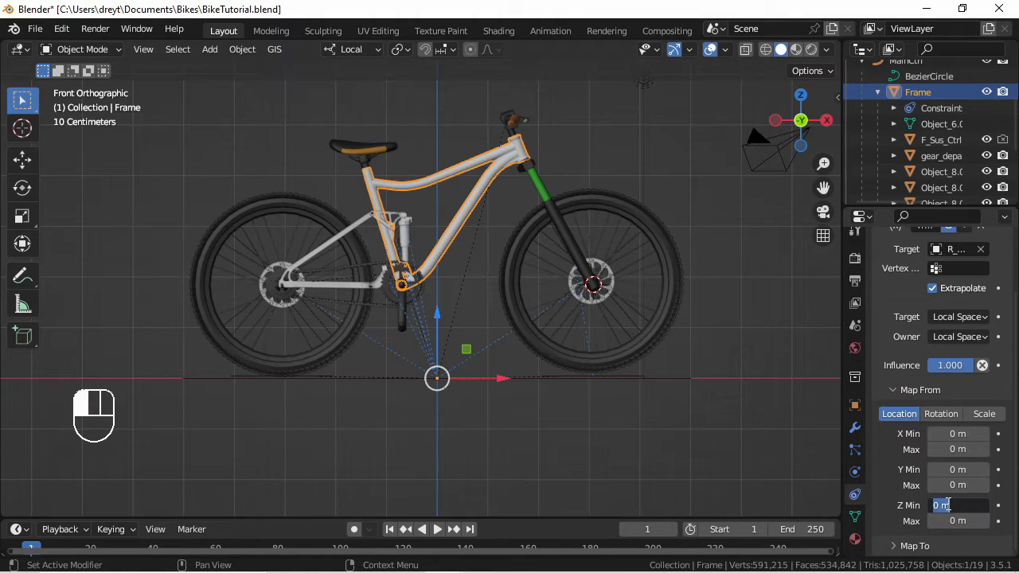
text(3)
key(Tab)
text(-3)
key(Return)
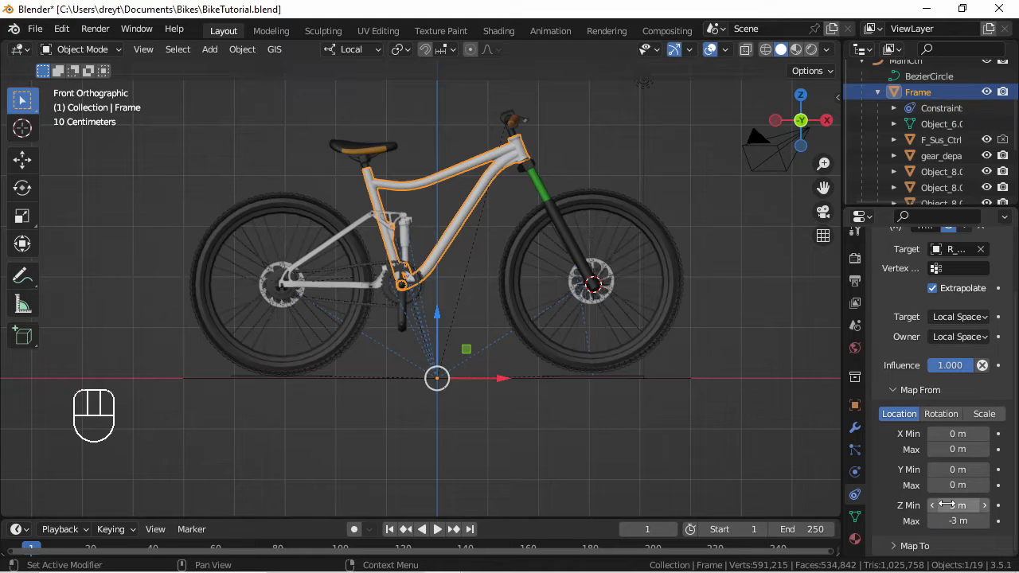
Step: Set the constraint's Map To location Z range to 2 m minimum and -1.9 m maximum
scroll(939, 501, down, 6)
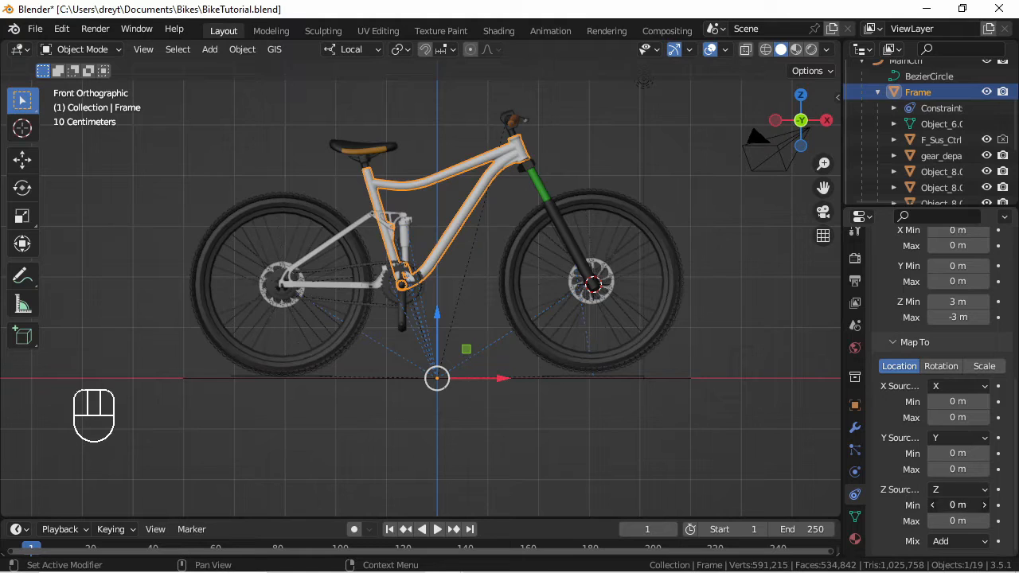
click(956, 505)
text(2)
key(Tab)
key(BackSpace)
text(-1.9)
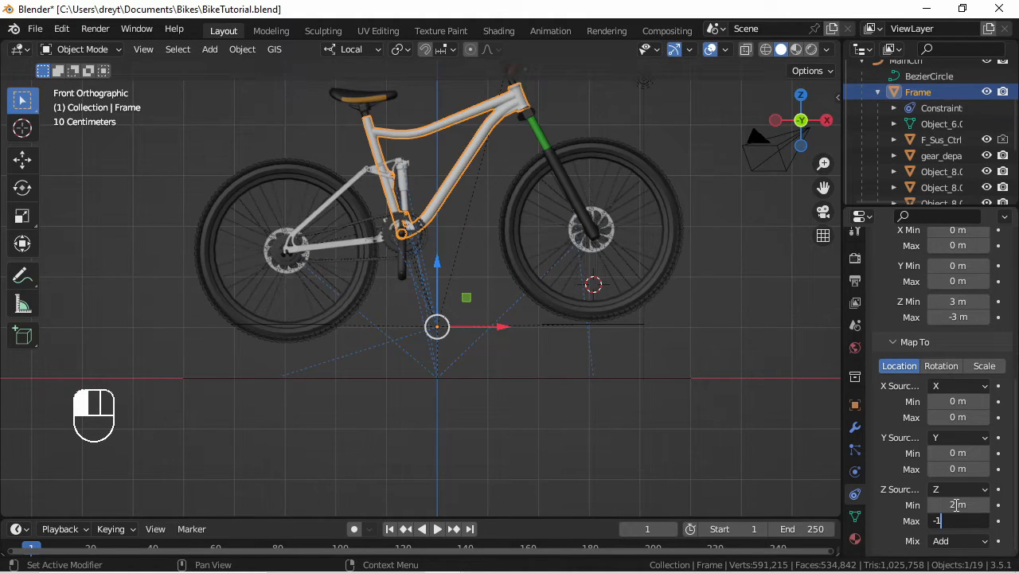
key(Return)
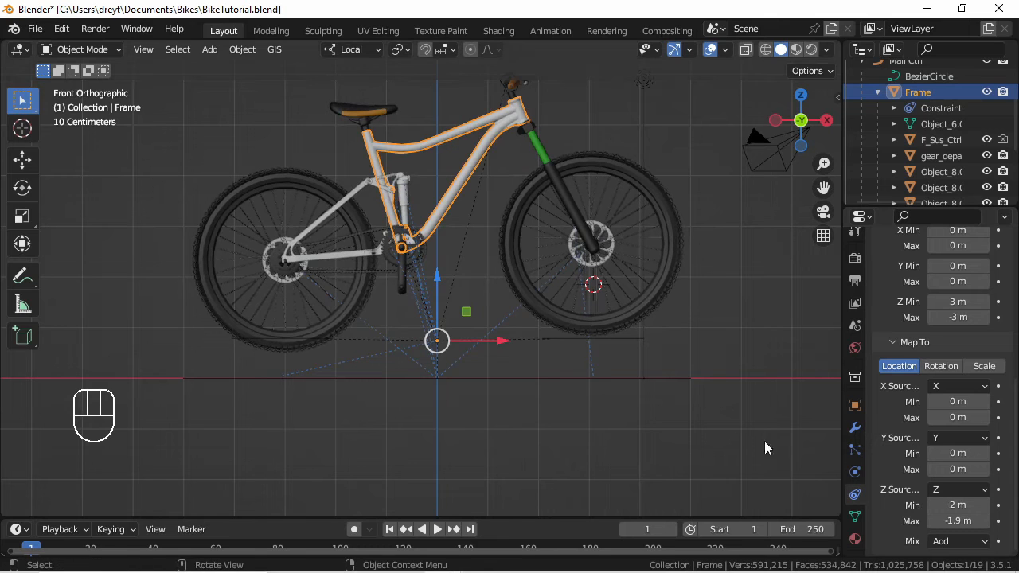
Step: Adjust the Map To location Z maximum to -2.2 m and test-move the Frame
mouse_move(958, 520)
mouse_down()
mouse_move(941, 521)
mouse_move(958, 521)
mouse_up()
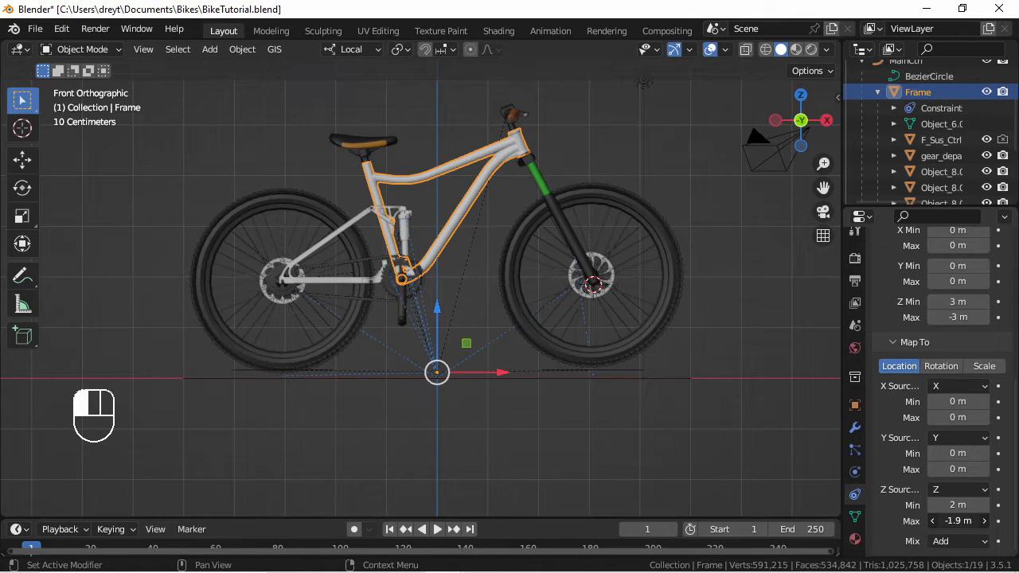
drag(958, 520, 950, 521)
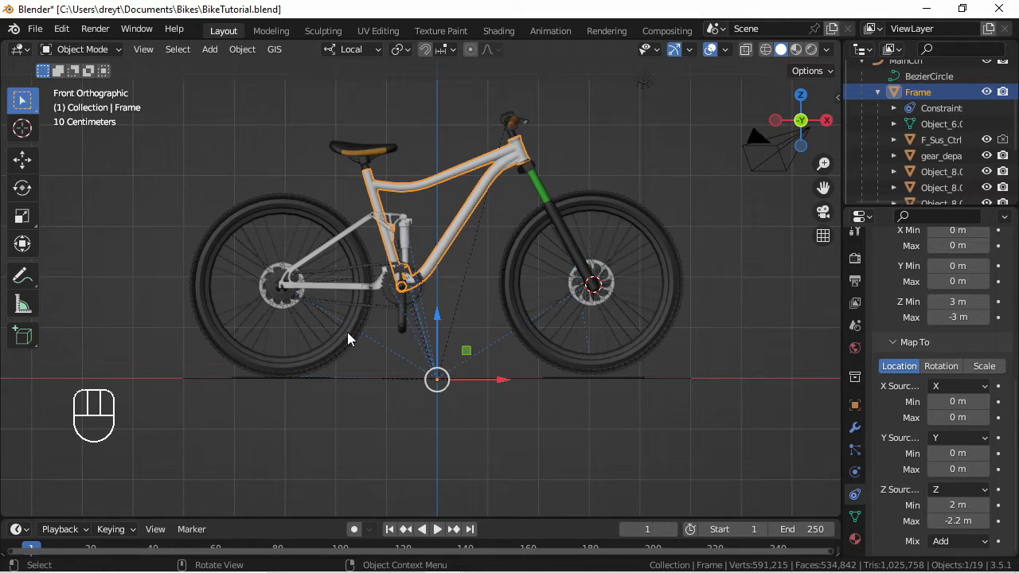
mouse_move(439, 326)
mouse_down()
mouse_move(439, 352)
mouse_move(450, 286)
mouse_move(452, 316)
mouse_up()
right_click(452, 316)
Step: Test-move R_Sus_Ctrl up along its local Z axis to check how the frame and wheels respond
click(312, 380)
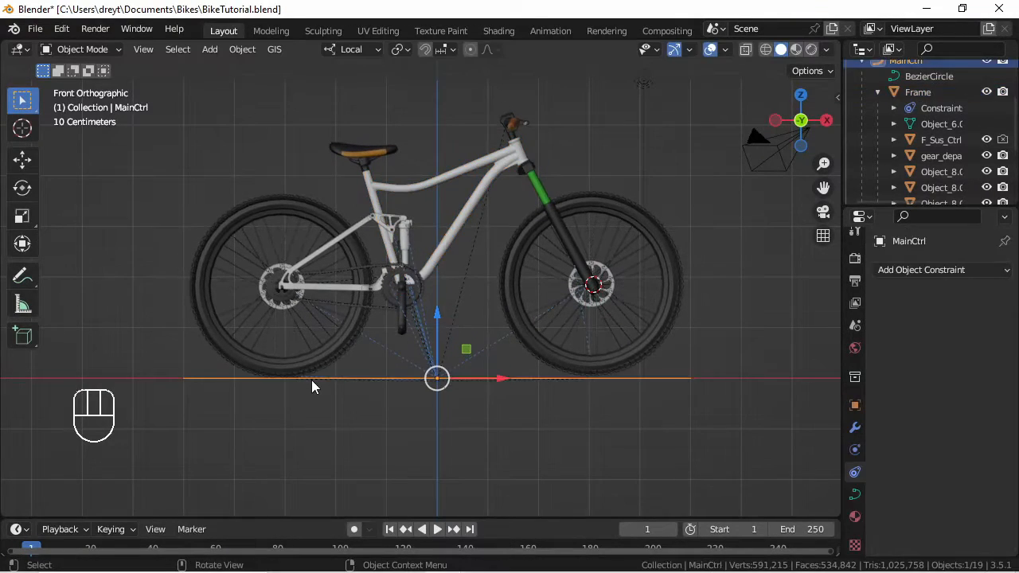
click(293, 378)
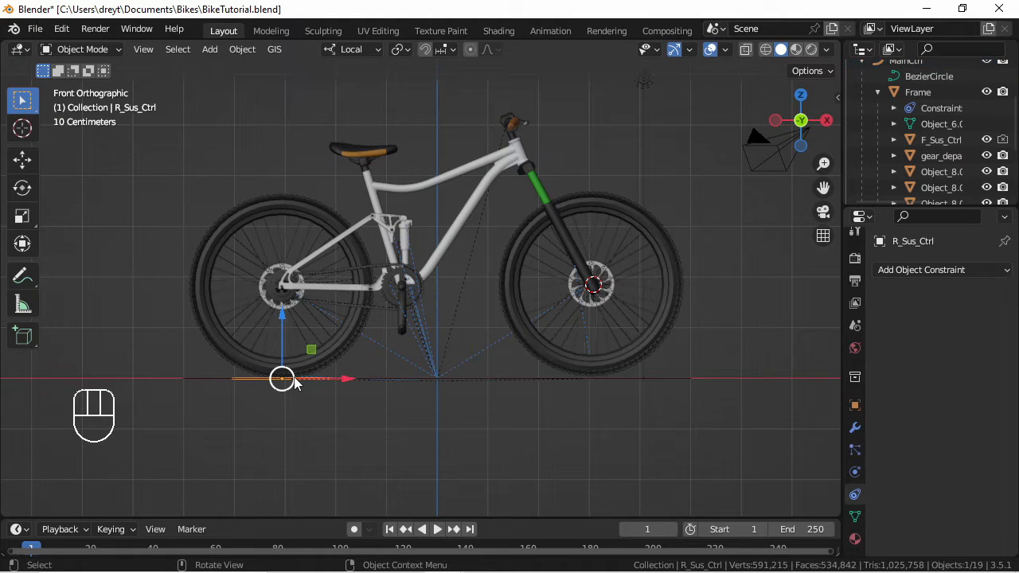
click(294, 378)
click(293, 379)
key(g)
key(z)
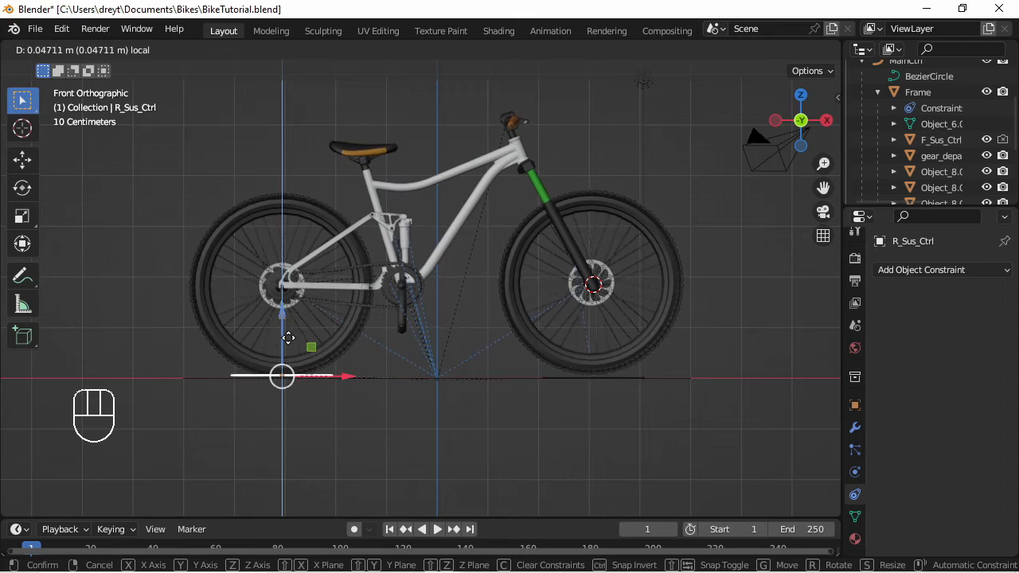
click(289, 325)
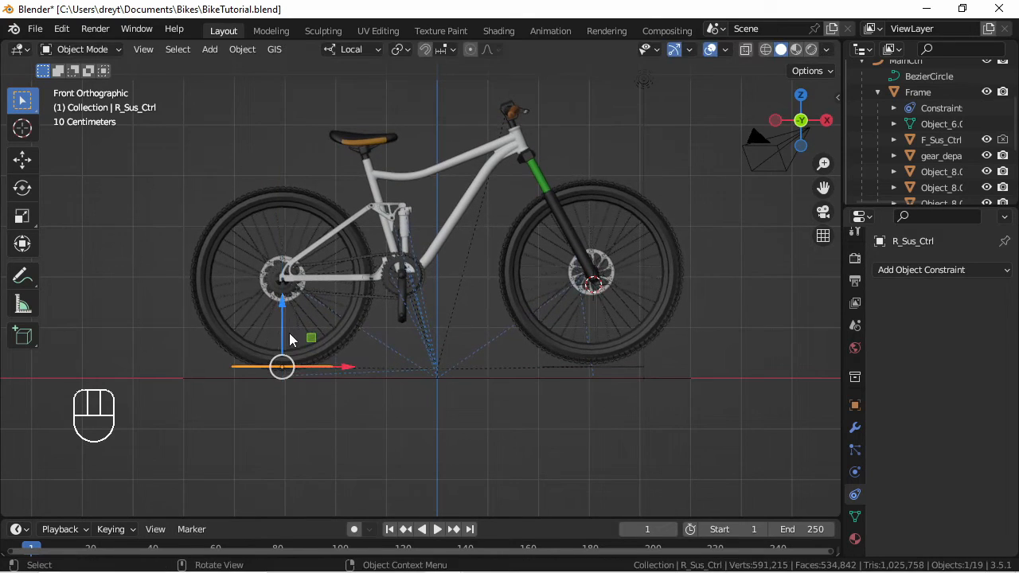
mouse_move(289, 329)
middle_down()
mouse_move(314, 350)
mouse_move(325, 331)
mouse_move(304, 324)
middle_up()
key(KP_1)
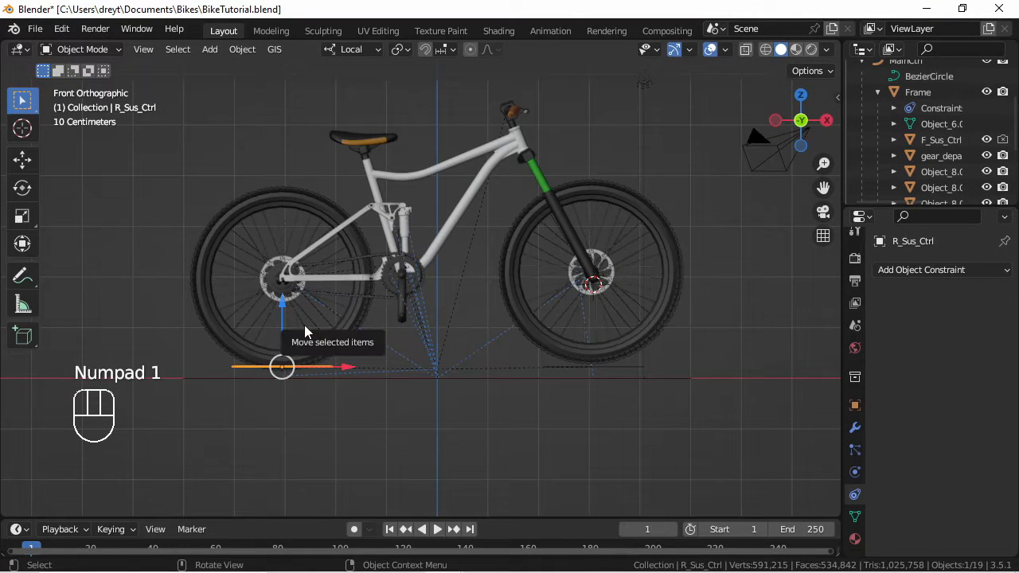
Step: Check the modifiers and constraints of F_Sus_Ctrl under the front wheel
click(581, 364)
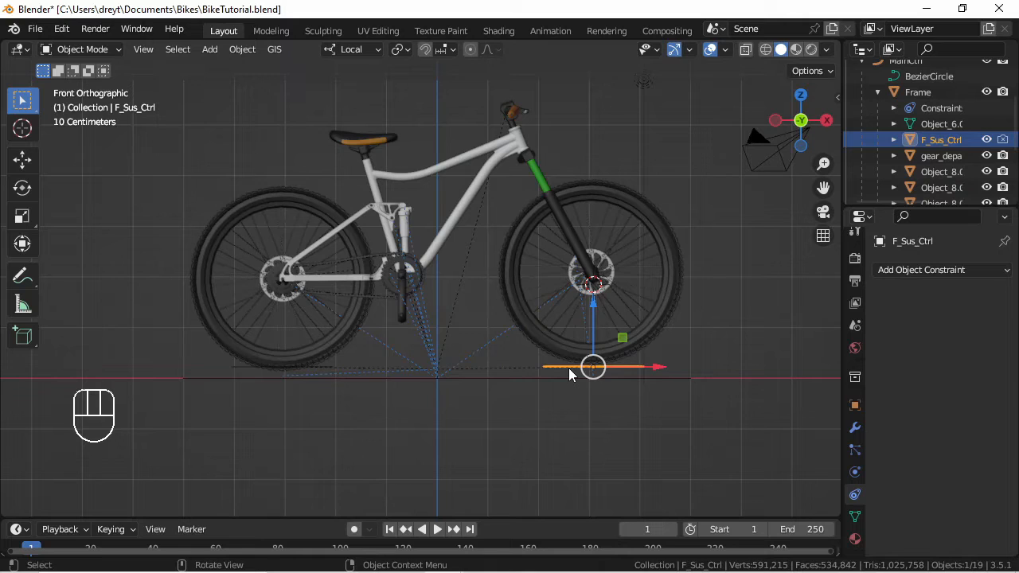
click(855, 429)
click(855, 493)
middle_drag(310, 252, 329, 292)
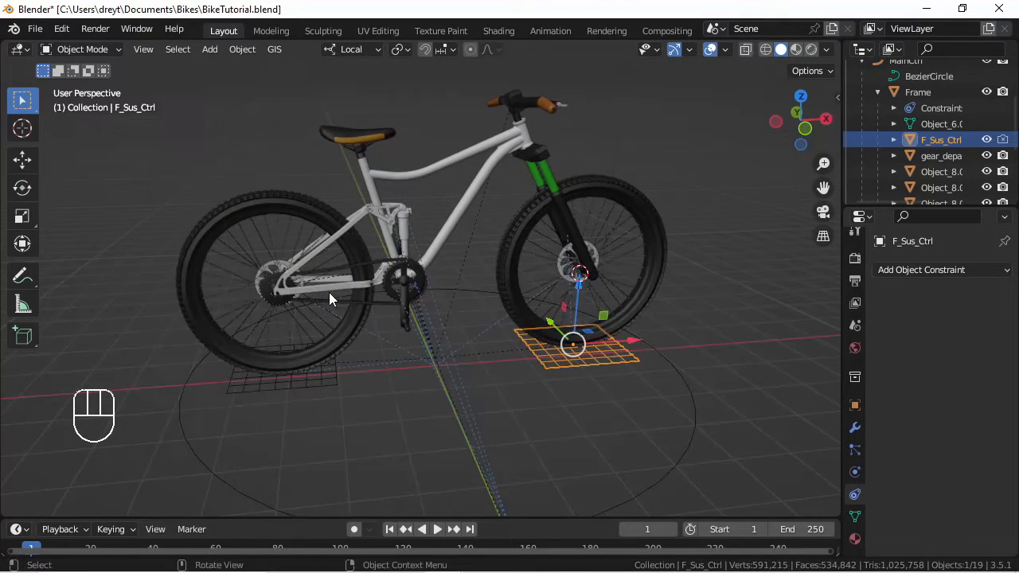
Step: Test-move R_Sus_Ctrl along its local Z axis and check its modifiers and constraints
click(321, 371)
drag(286, 313, 283, 304)
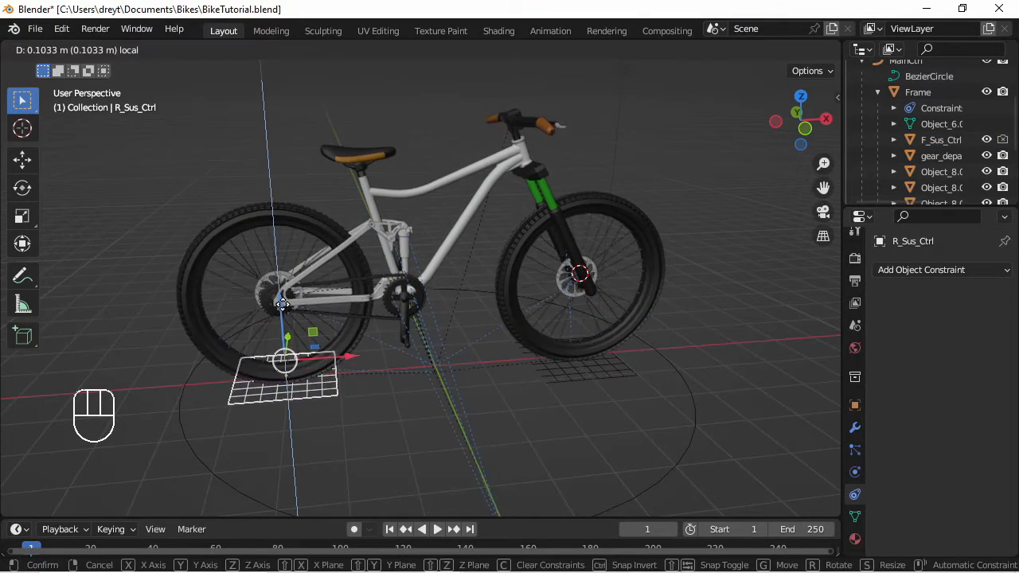
right_click(282, 304)
click(854, 427)
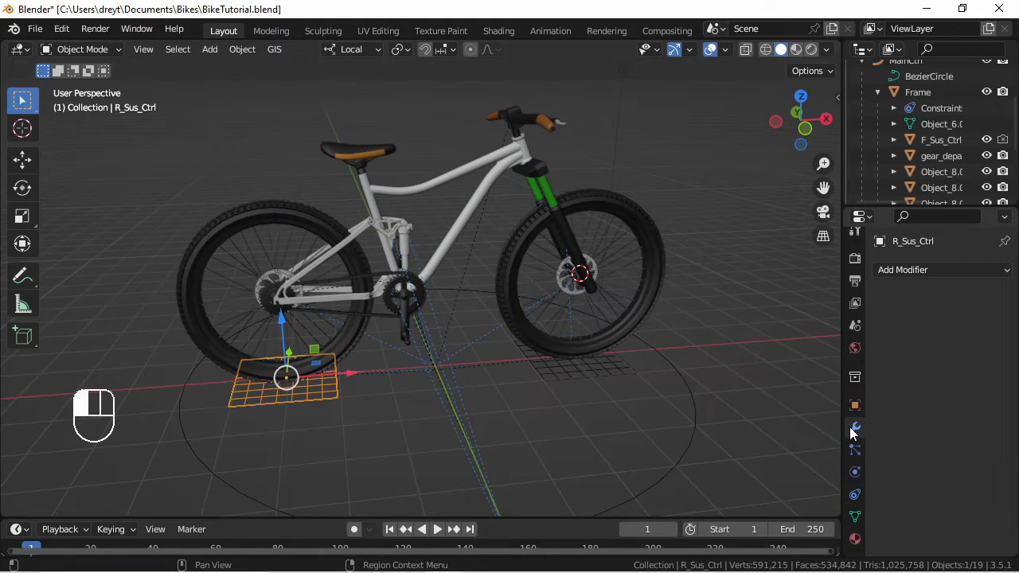
click(854, 495)
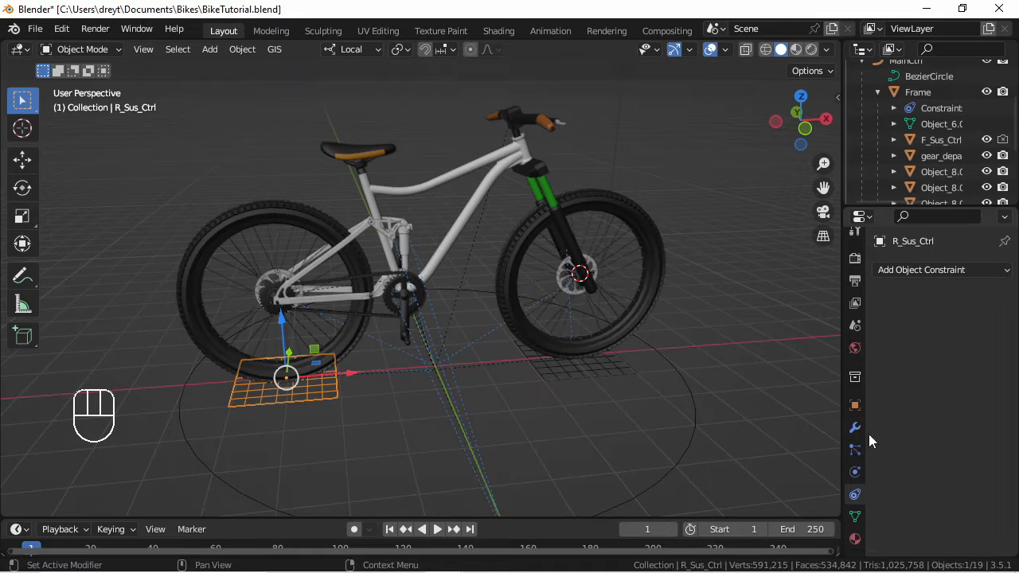
Step: Review the Transformation constraint settings of the rear swingarm, Object_2
click(328, 300)
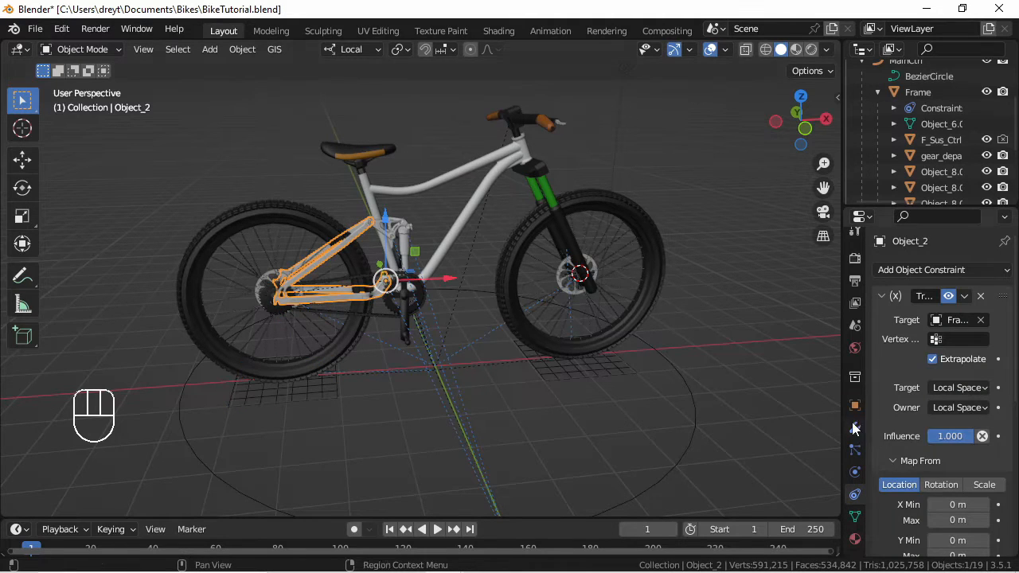
scroll(912, 462, down, 5)
scroll(912, 462, up, 5)
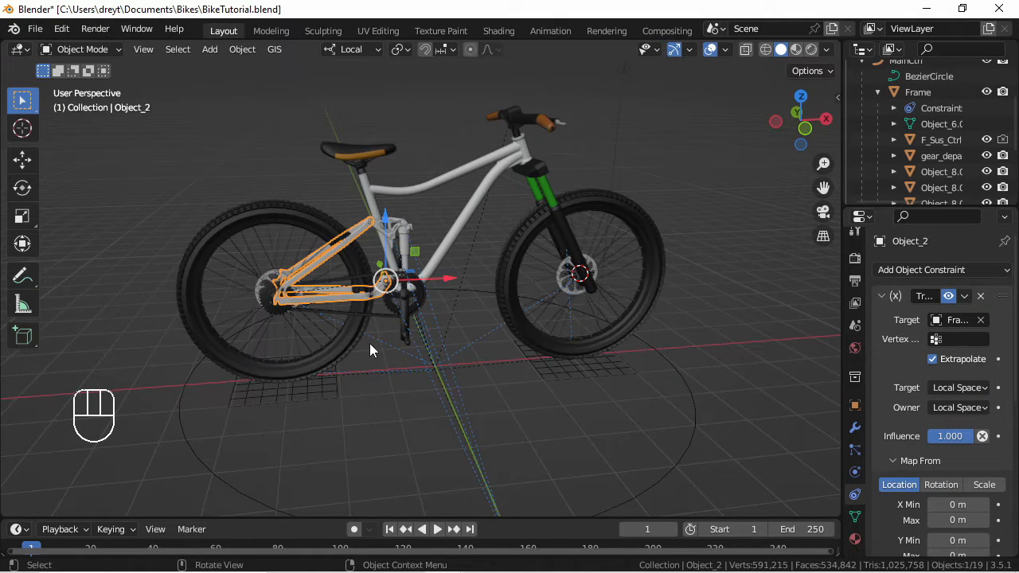
Step: Set the Frame constraint's Map From location Z range to 4 m minimum and -4 m maximum
middle_drag(369, 343, 443, 257)
click(442, 257)
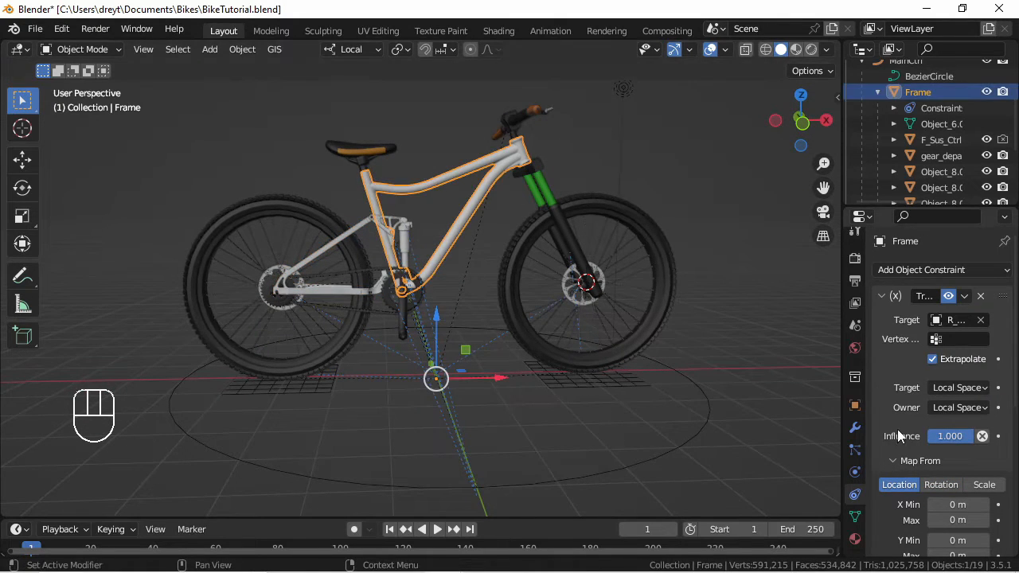
scroll(913, 428, down, 8)
click(945, 320)
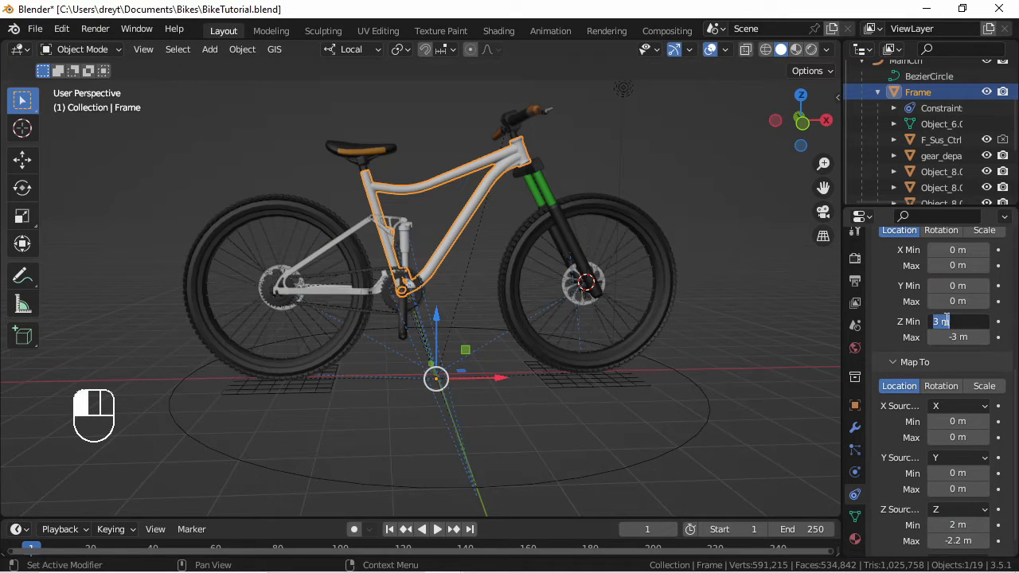
text(4)
key(Tab)
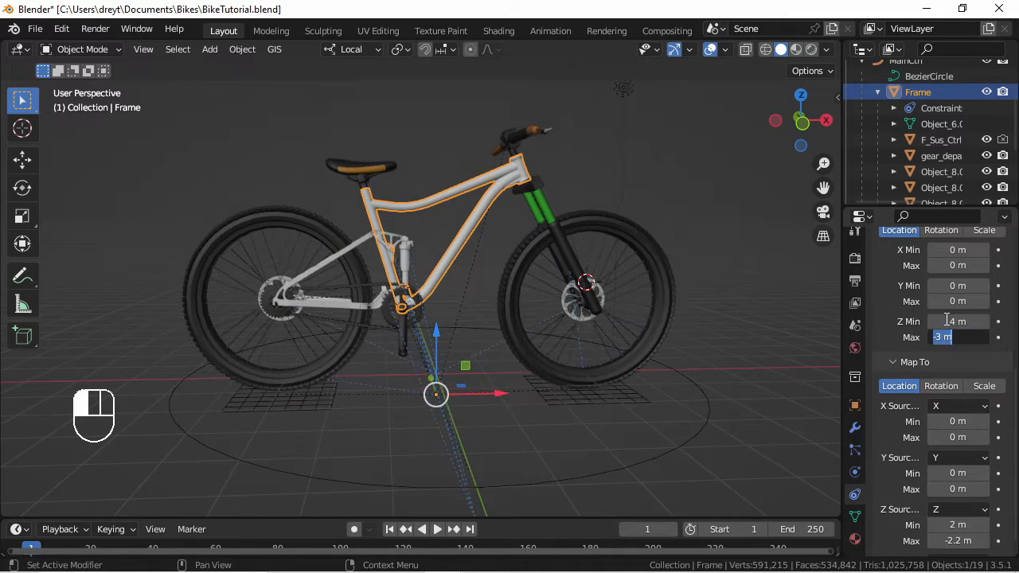
key(BackSpace)
text(-4)
key(Return)
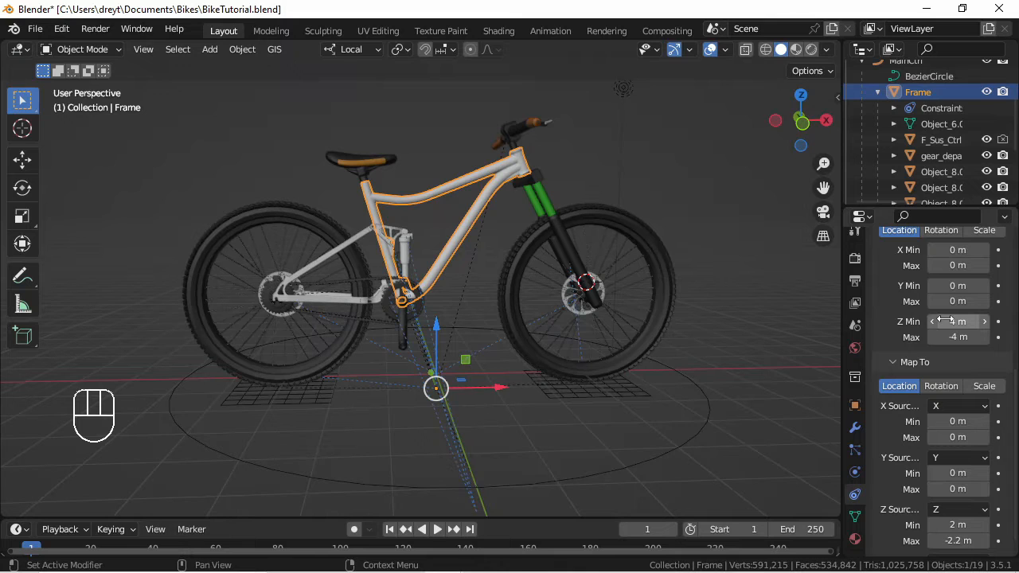
Step: Test-move R_Sus_Ctrl along its local Z axis again and switch to the front orthographic view
click(315, 403)
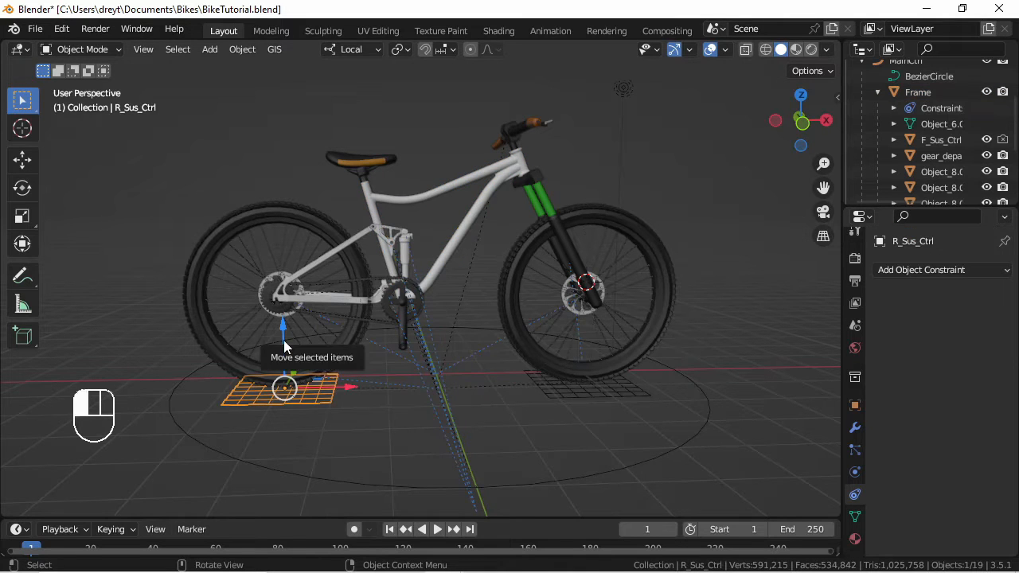
drag(284, 347, 289, 342)
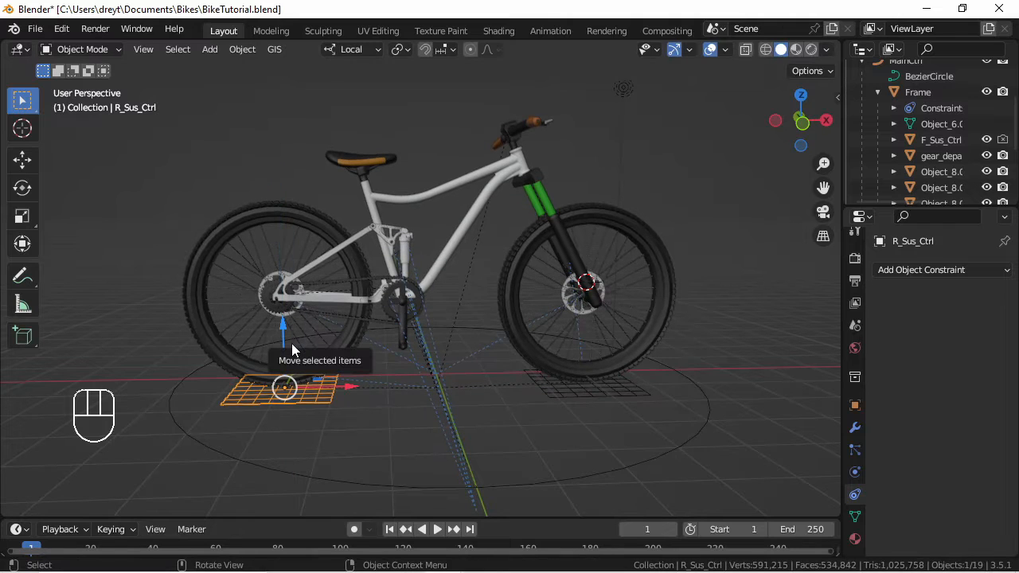
key(KP_1)
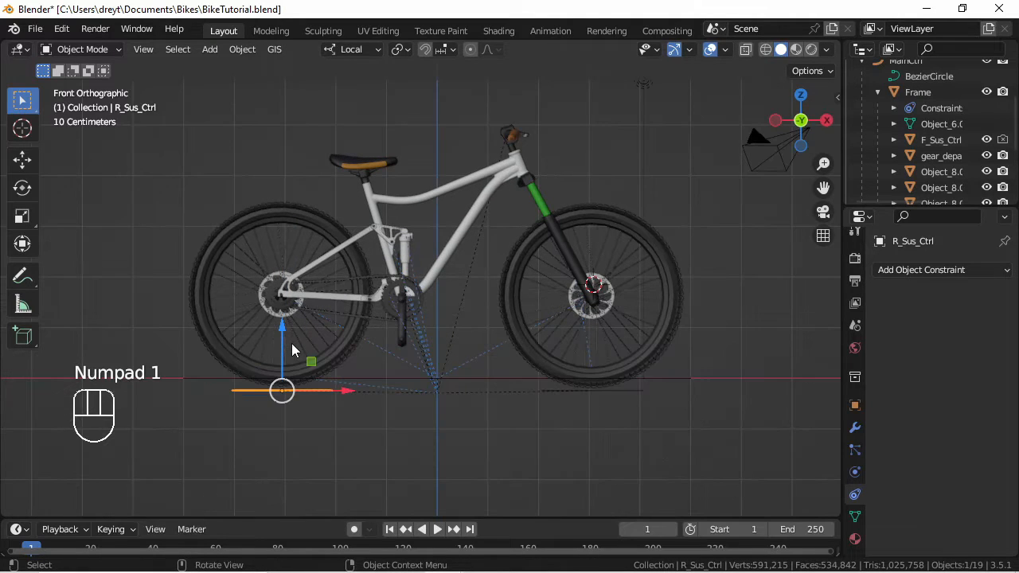
scroll(291, 343, down, 4)
scroll(264, 359, up, 3)
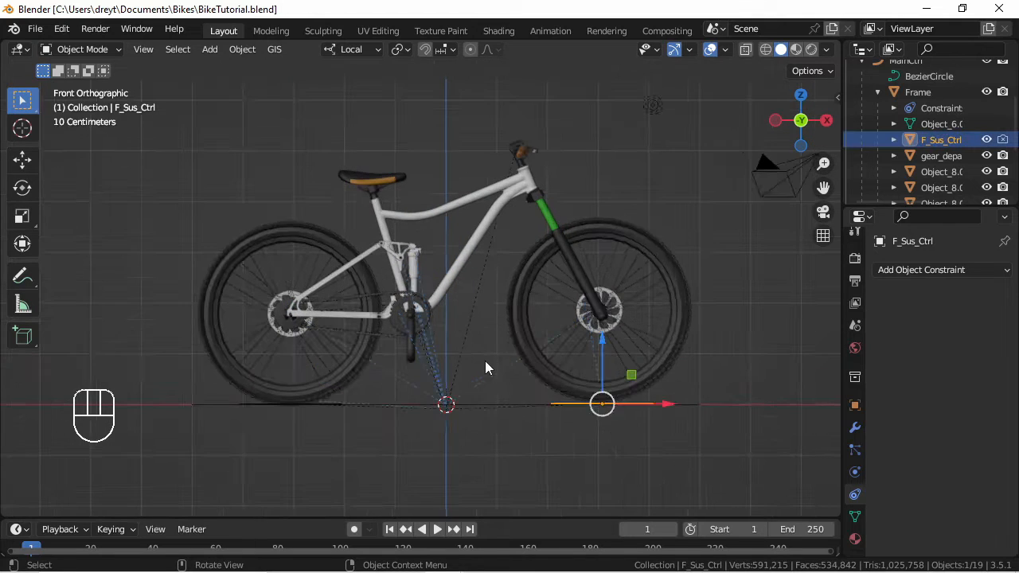
middle_drag(484, 360, 475, 398)
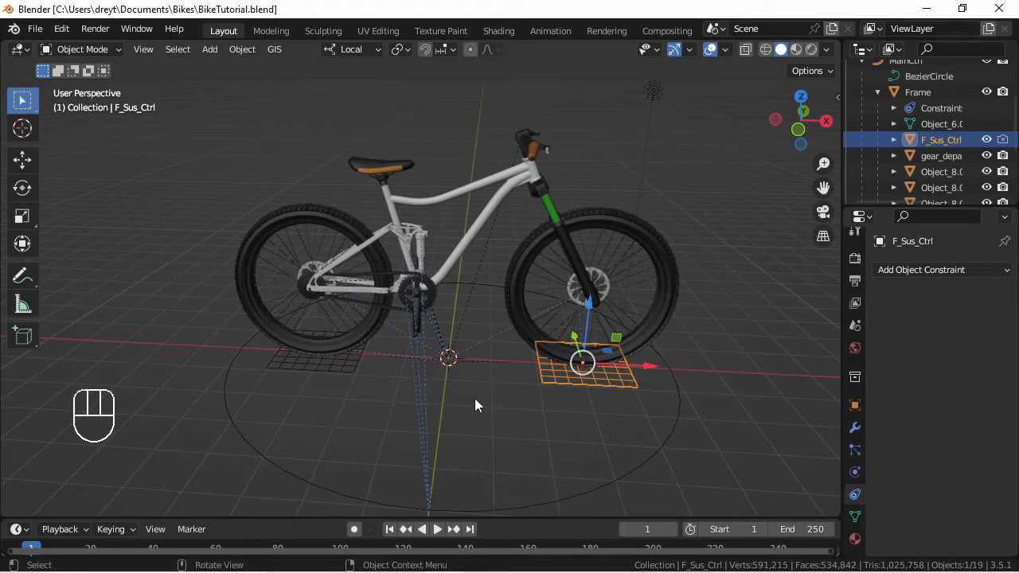
Step: Try scaling the R_Sus_Ctrl and F_Sus_Ctrl planes under the wheels by 0.5 each
click(355, 362)
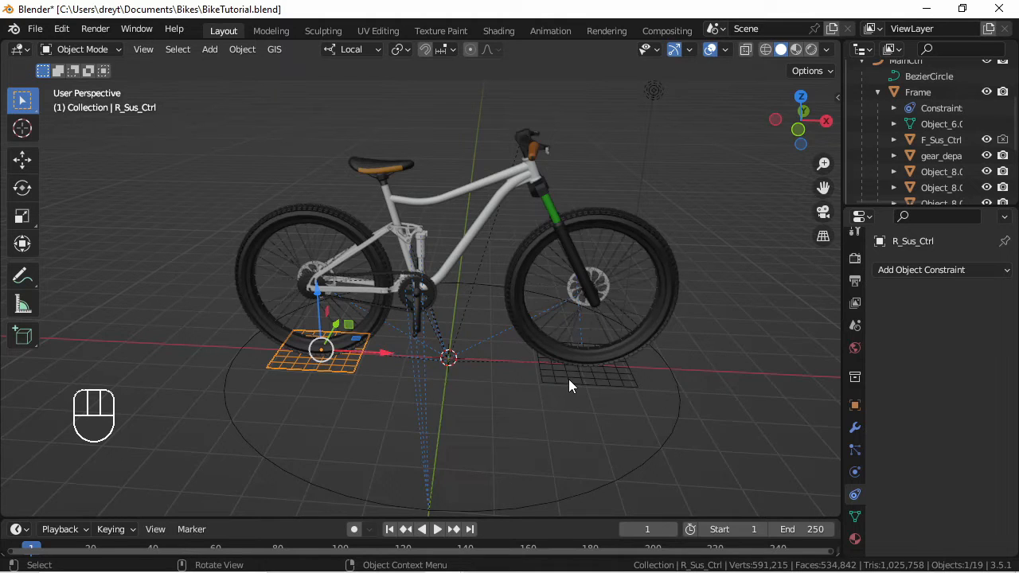
key(s)
key(KP_Decimal)
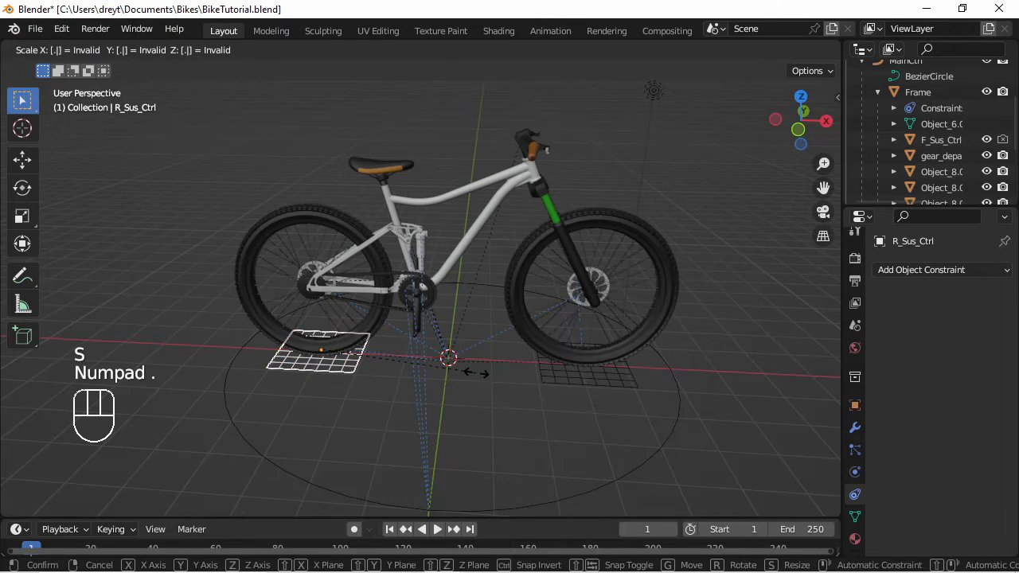
key(KP_5)
key(KP_Enter)
click(558, 375)
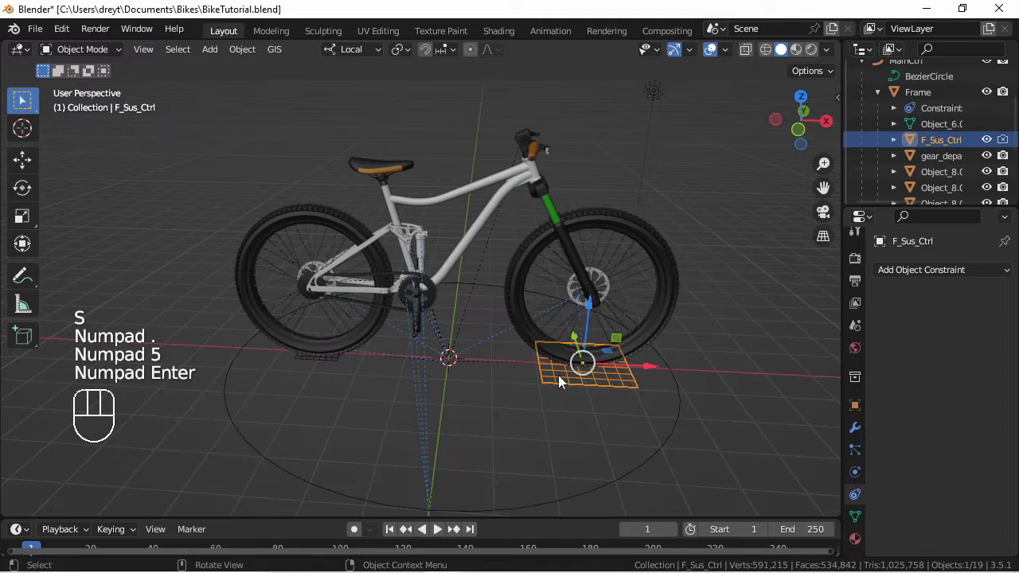
key(s)
key(KP_Decimal)
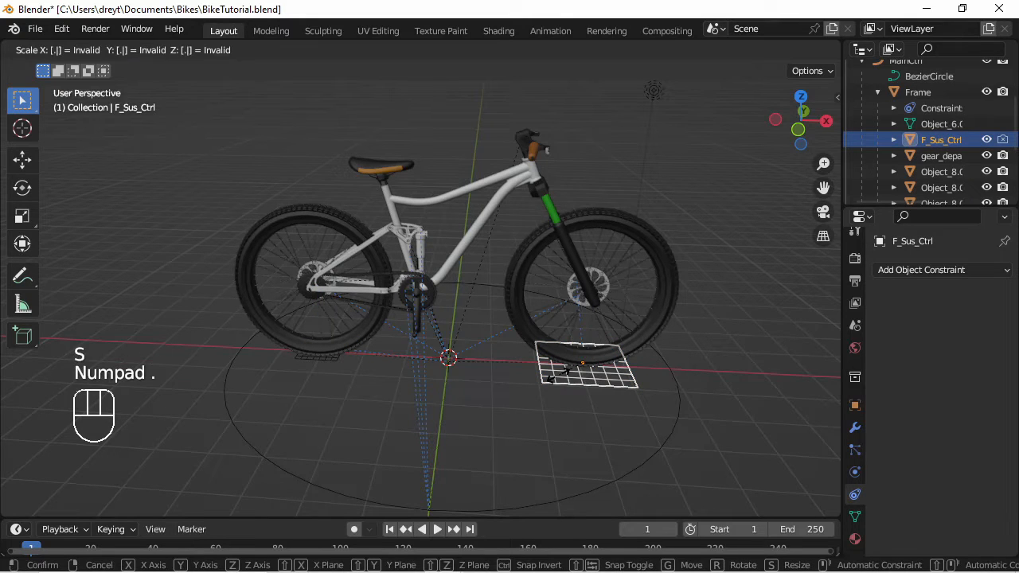
key(KP_5)
key(KP_Enter)
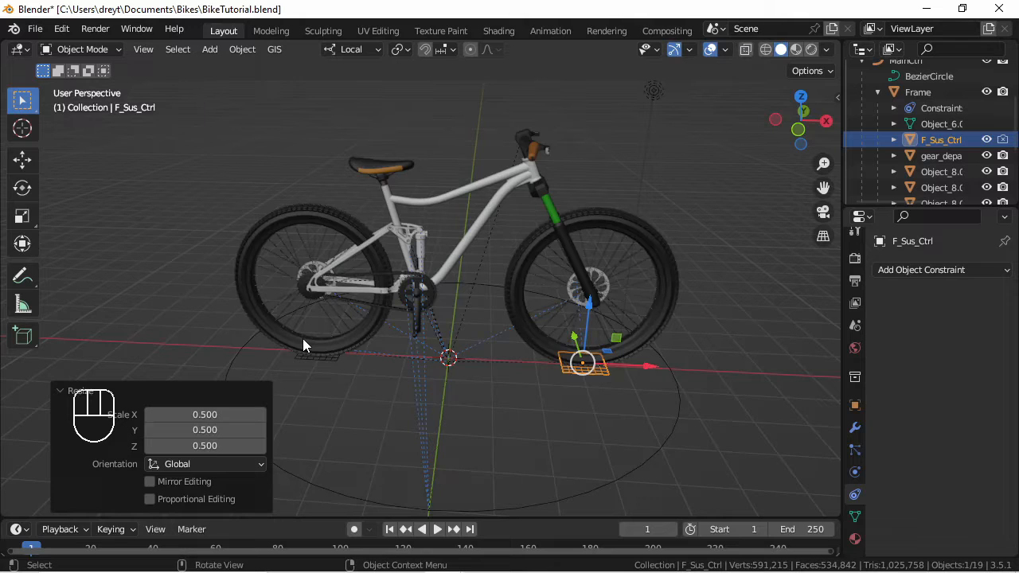
Step: Undo the 0.5 scaling of both suspension control planes and return to R_Sus_Ctrl as the selected object
key(ctrl+z)
key(ctrl+z)
key(ctrl+z)
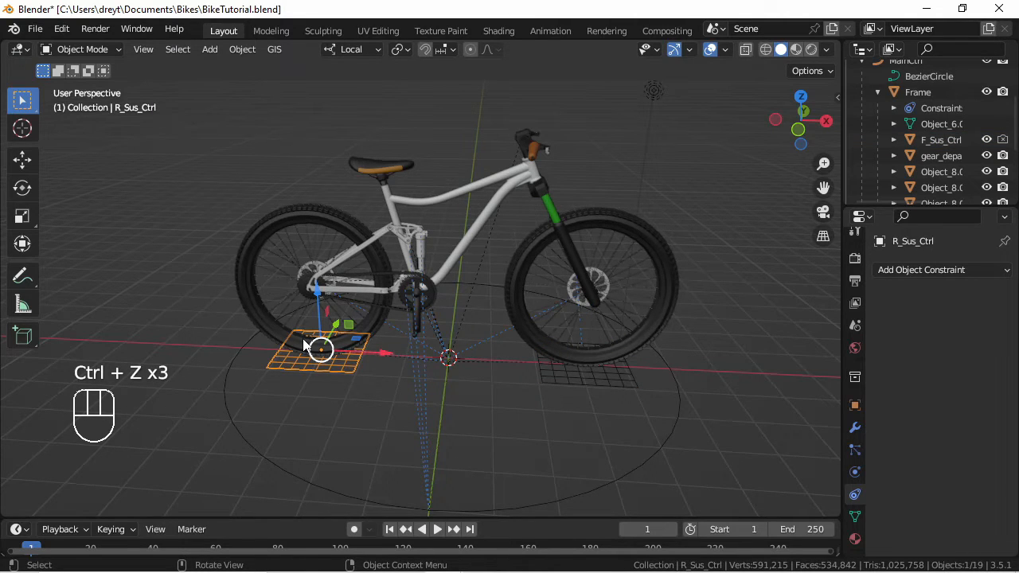
Step: Try scaling the R_Sus_Ctrl and F_Sus_Ctrl planes by 0.2 each
key(s)
key(KP_Decimal)
key(KP_2)
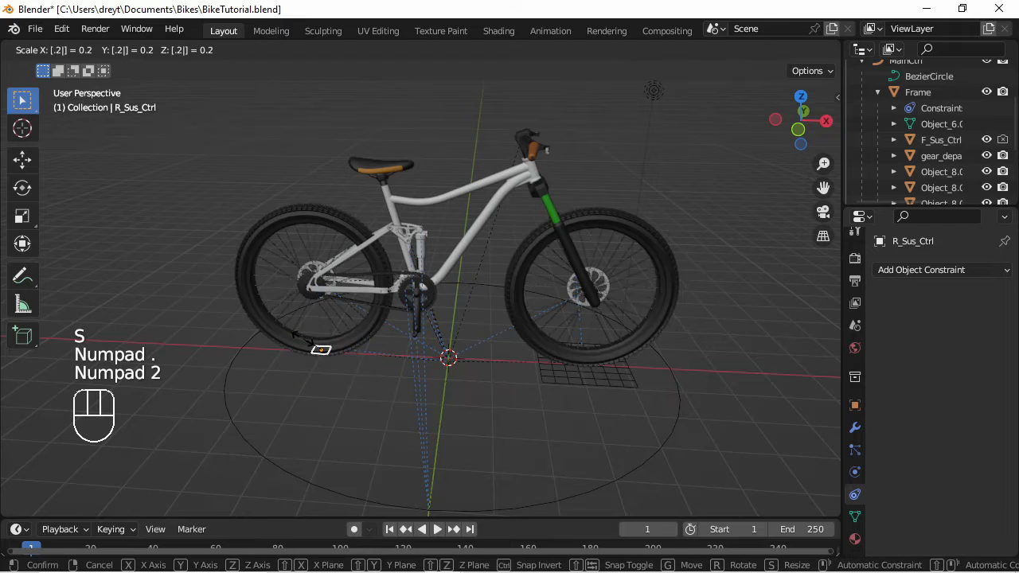
key(KP_Enter)
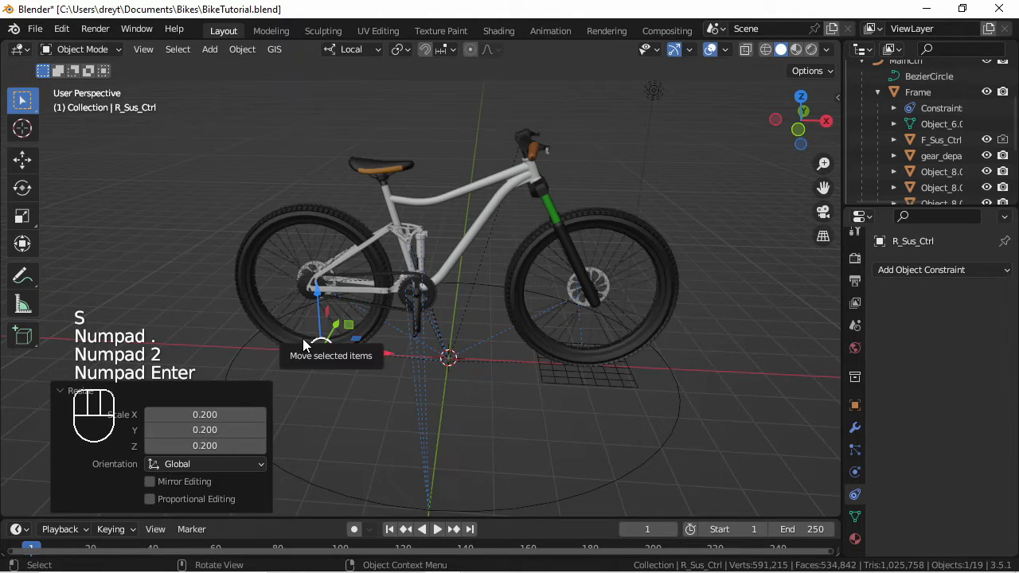
key(Tab)
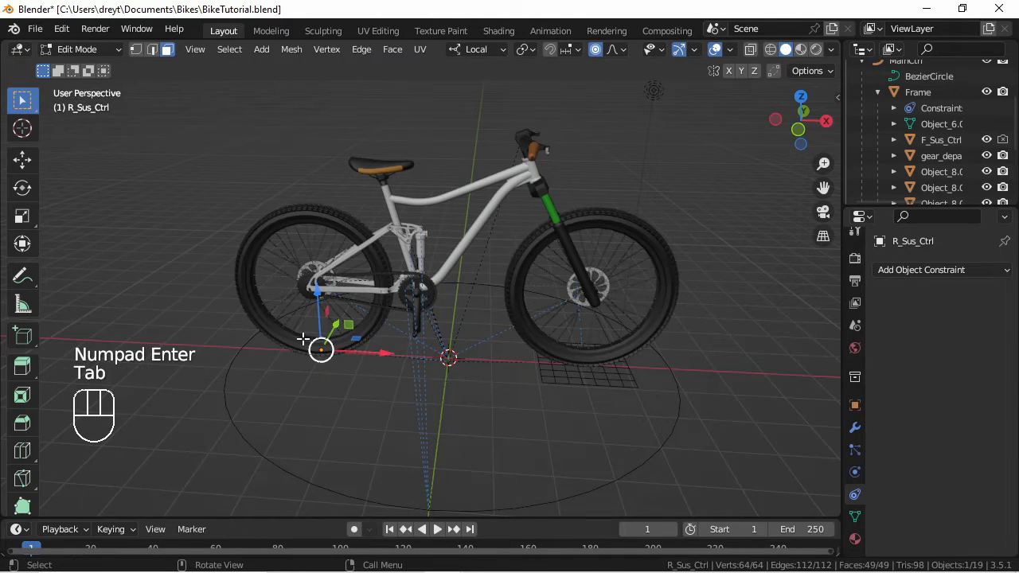
key(Tab)
click(539, 372)
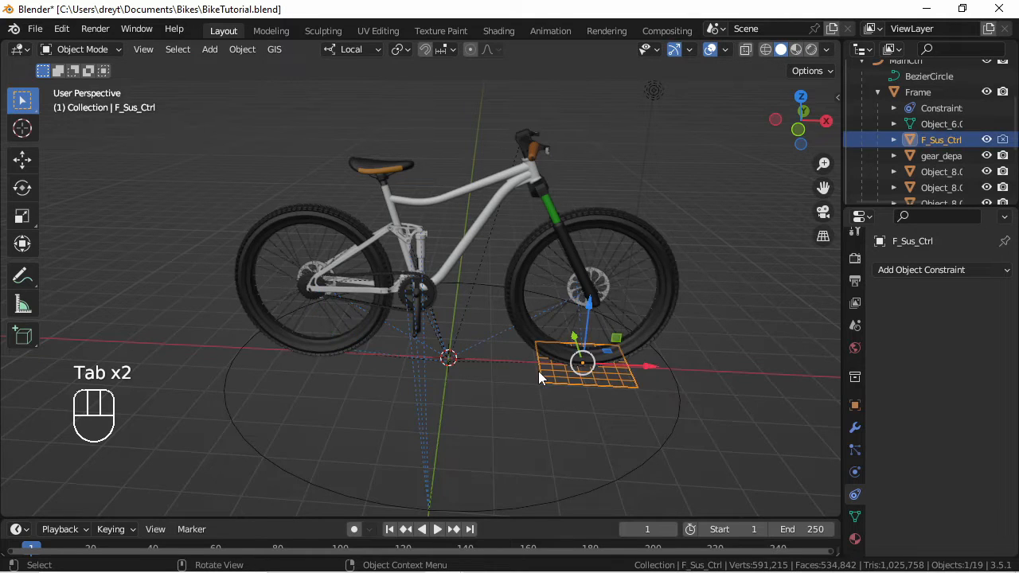
key(s)
key(KP_Decimal)
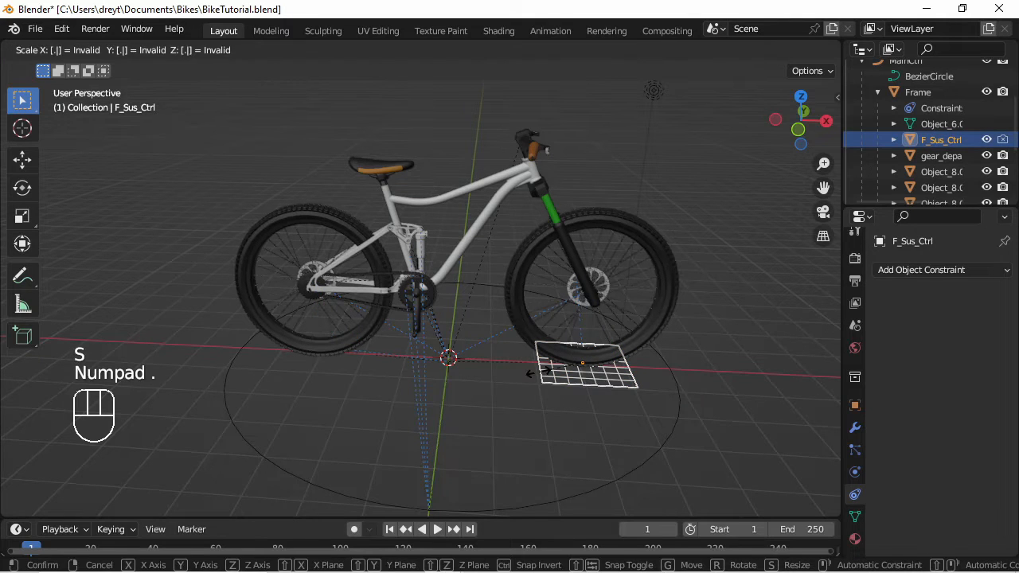
key(KP_2)
key(KP_Enter)
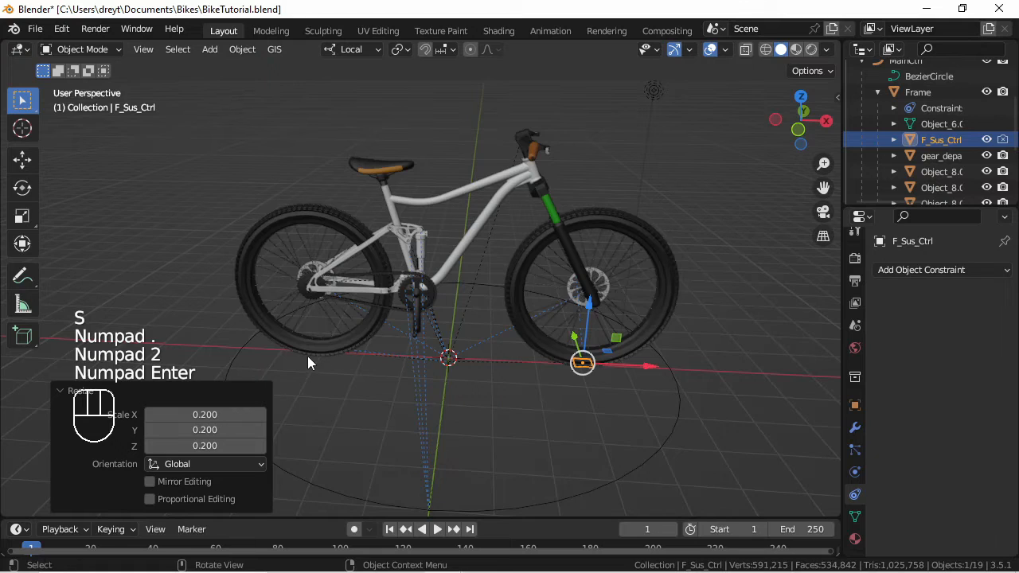
middle_drag(307, 355, 298, 385)
shift+click(292, 408)
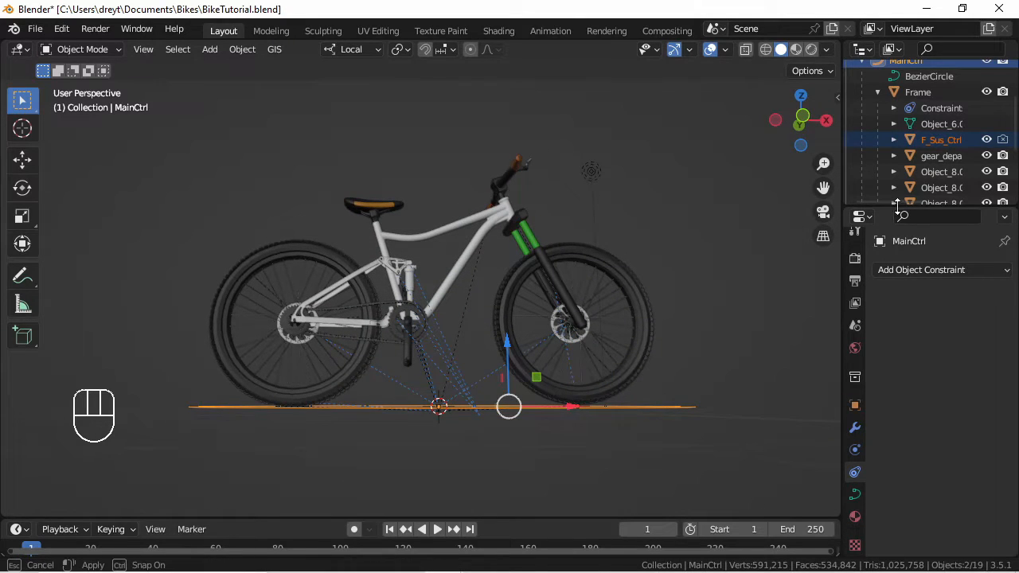
drag(893, 209, 888, 469)
Step: Start adding a new object to the scene
key(shift+a)
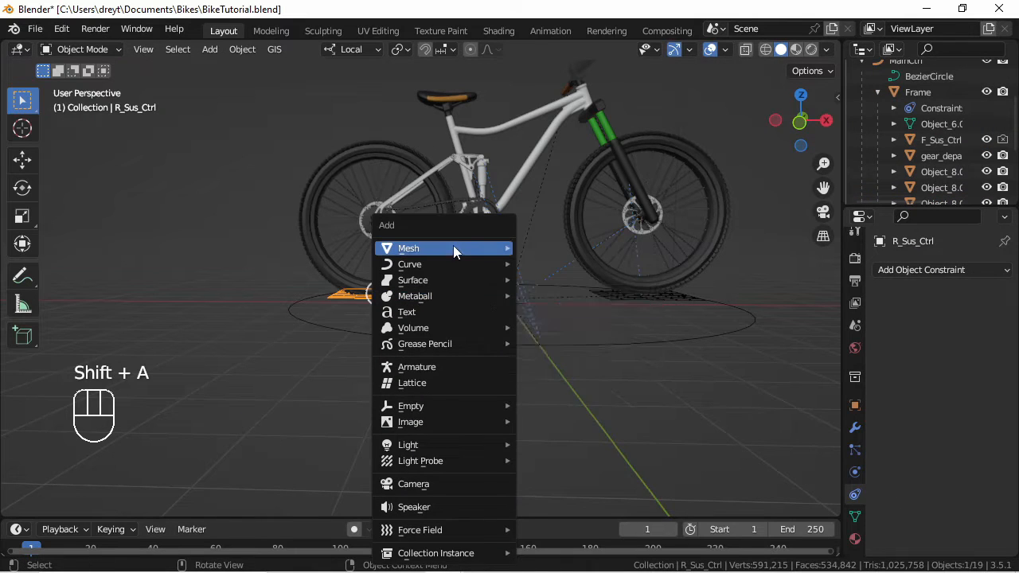
mouse_move(453, 248)
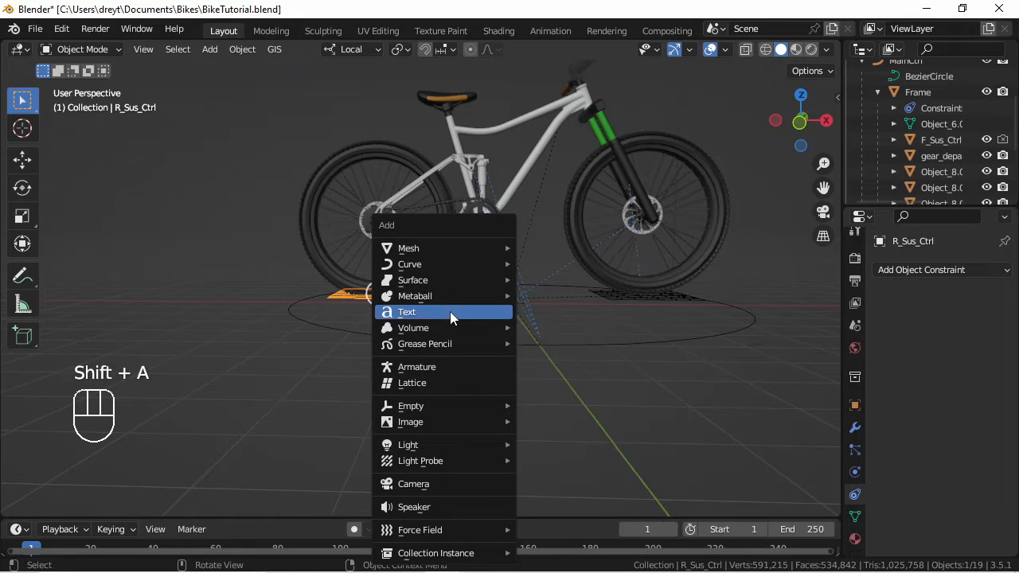
Step: Add a Landscape mesh to the scene and apply its dunes preset
mouse_move(457, 421)
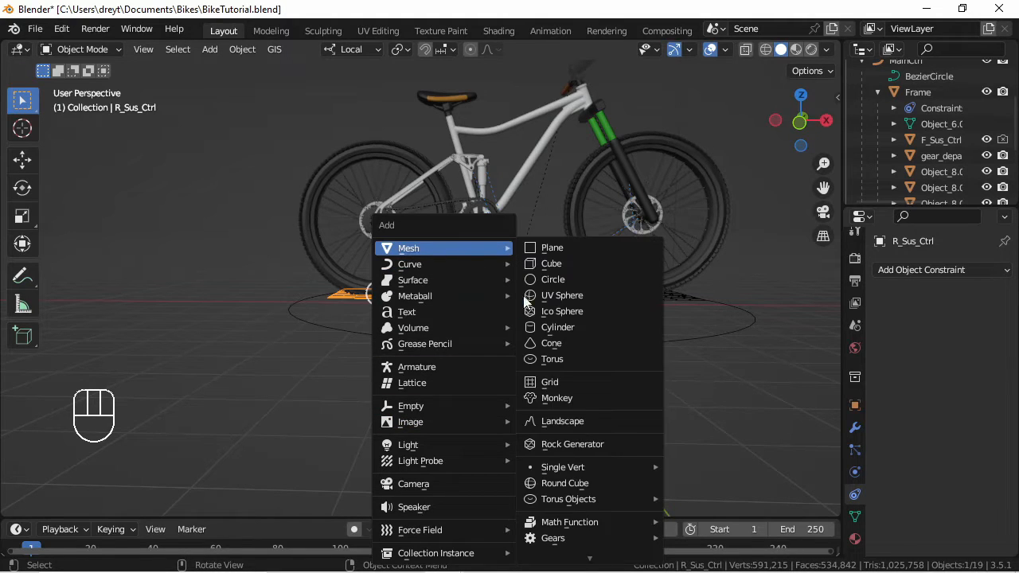
click(567, 423)
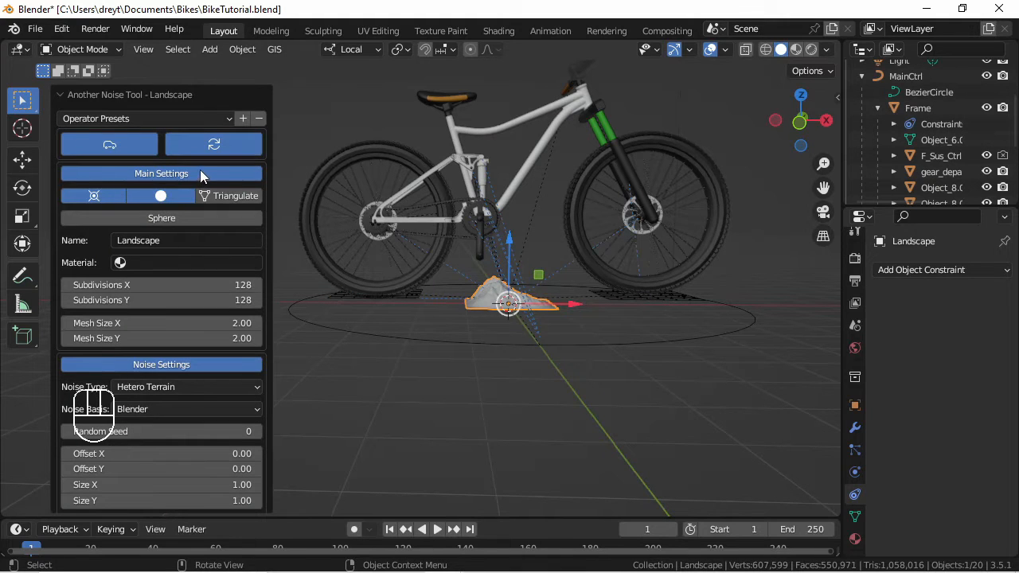
click(204, 120)
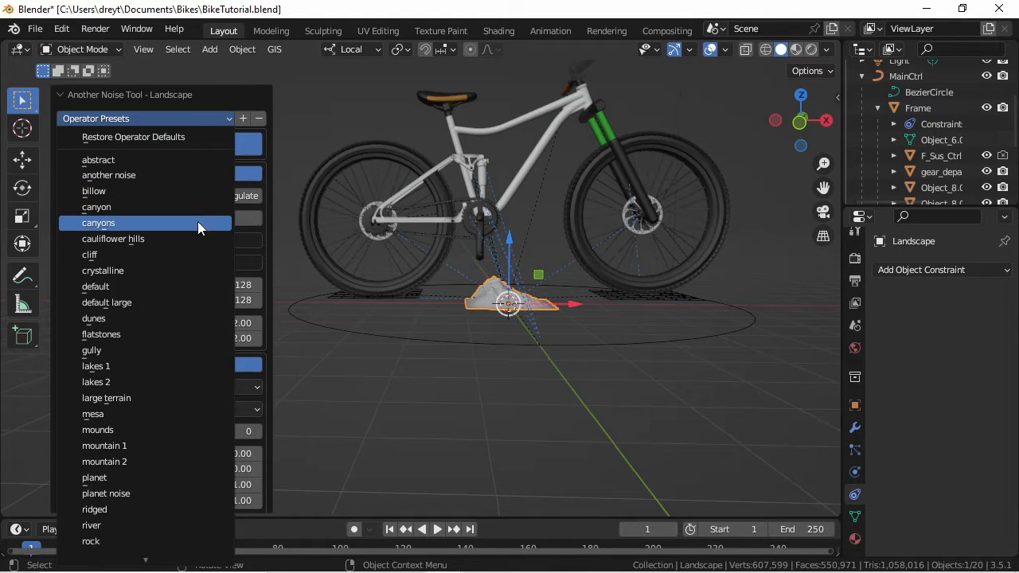
click(183, 316)
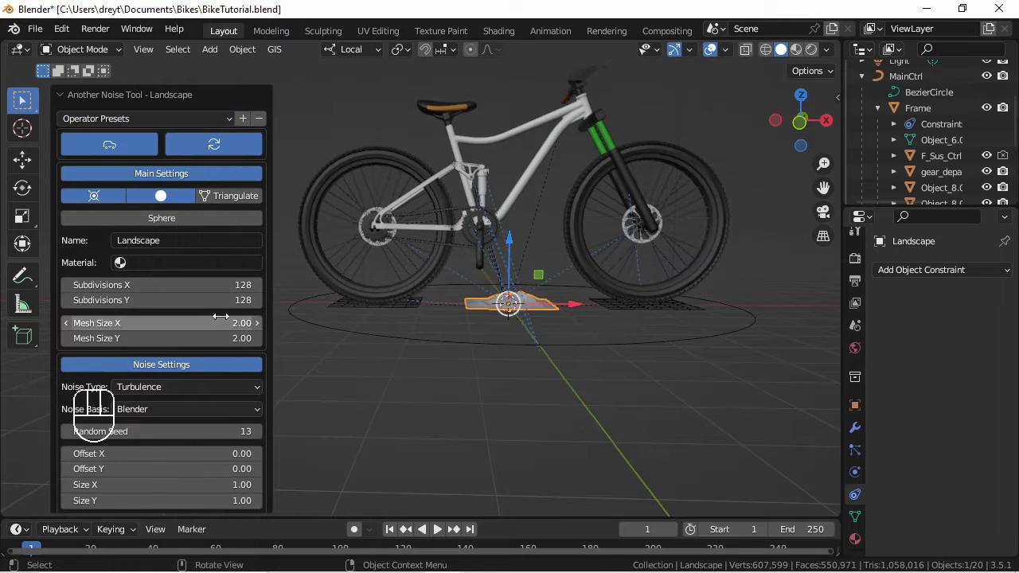
Step: Set the landscape's X and Y subdivisions to 256 each
scroll(459, 322, up, 5)
shift+middle_drag(460, 323, 411, 298)
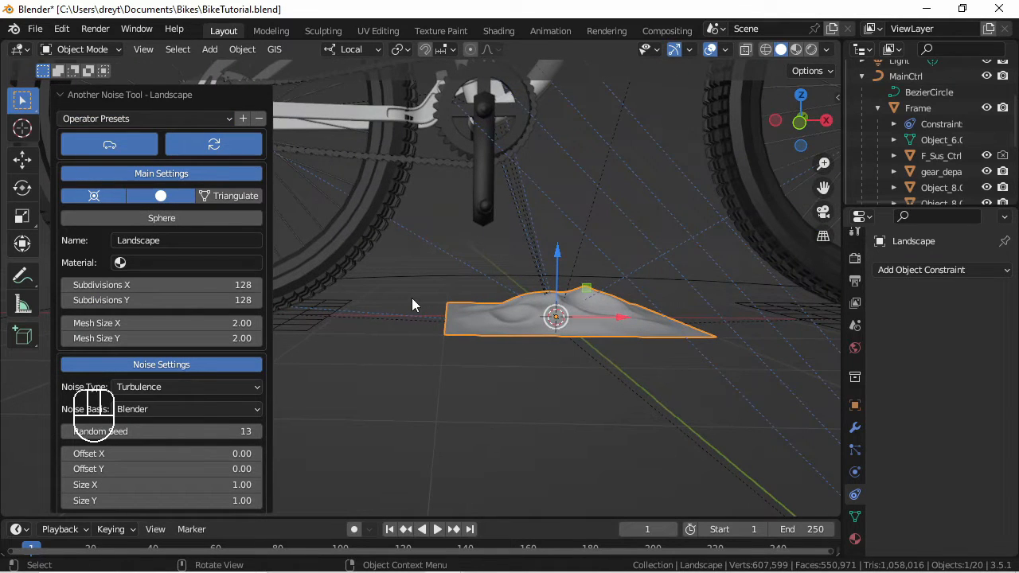
click(230, 284)
text(2)
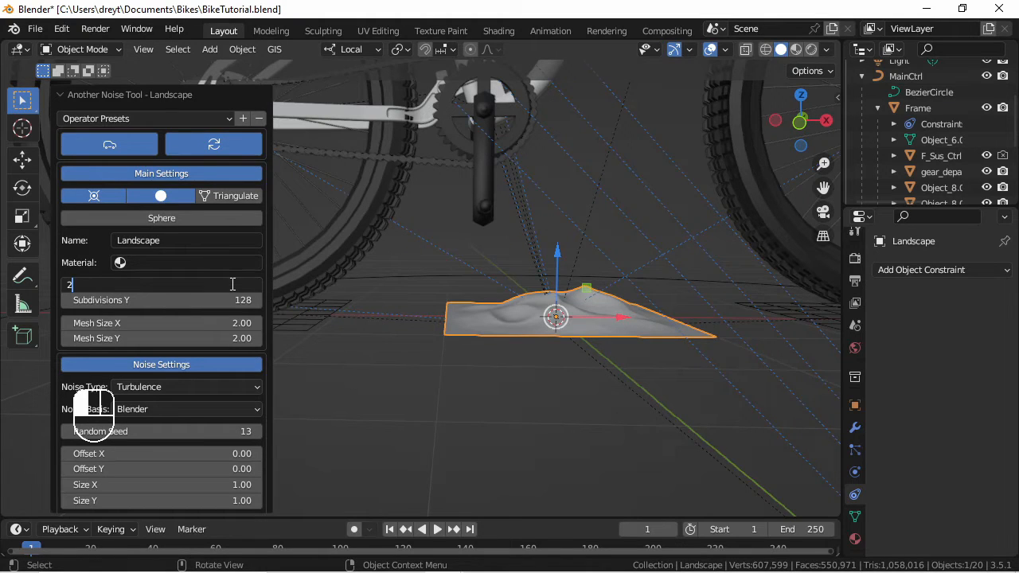
text(56)
key(Tab)
text(256)
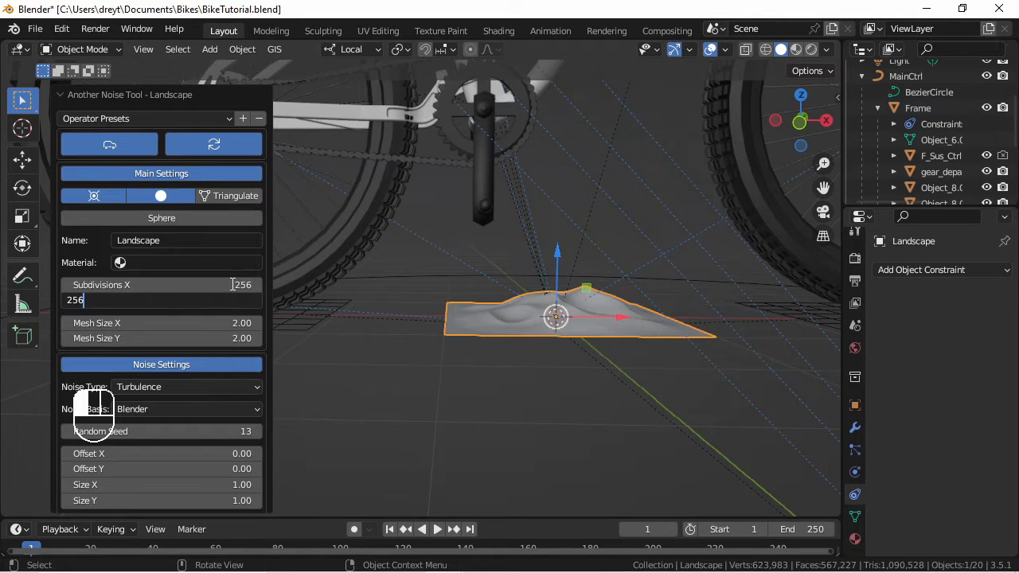
key(Tab)
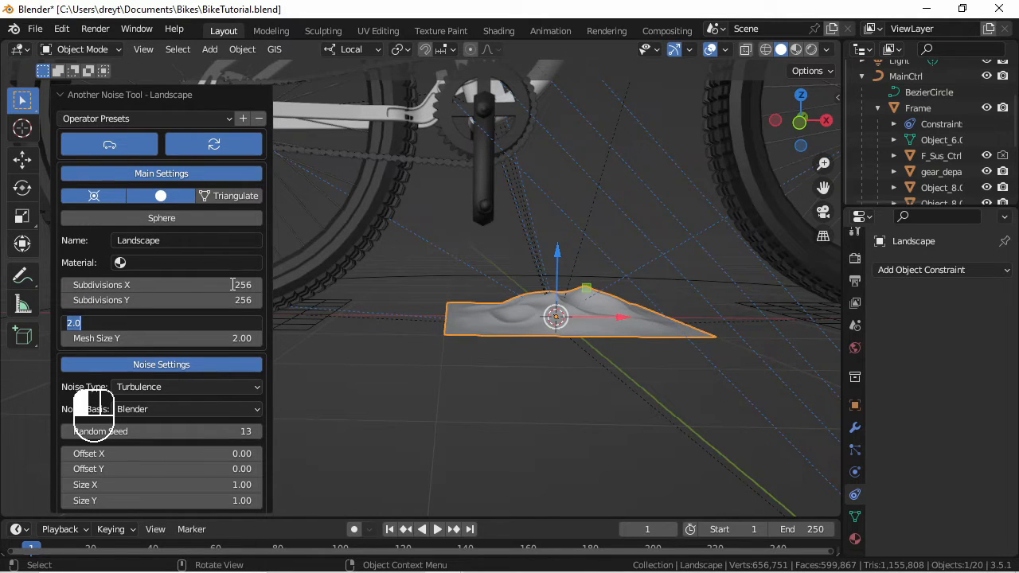
Step: Set the landscape's mesh size to 64 in X and 32 in Y
text(64)
key(Tab)
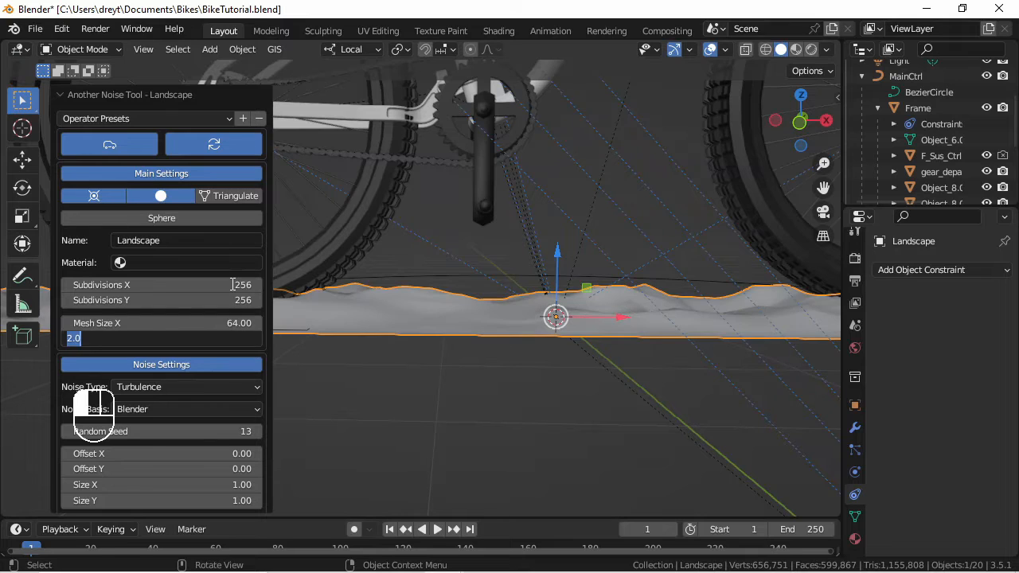
text(32)
key(Tab)
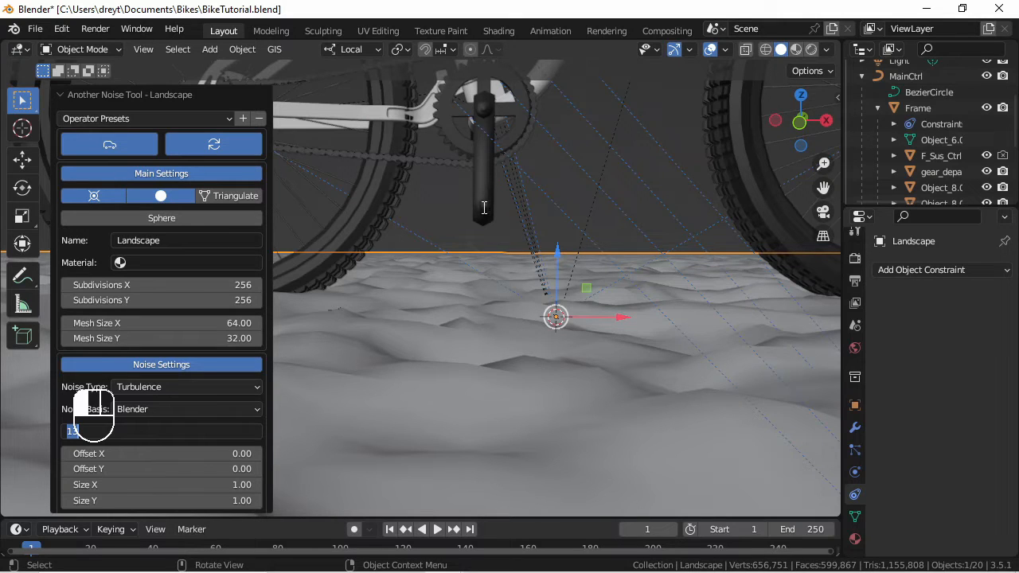
click(98, 249)
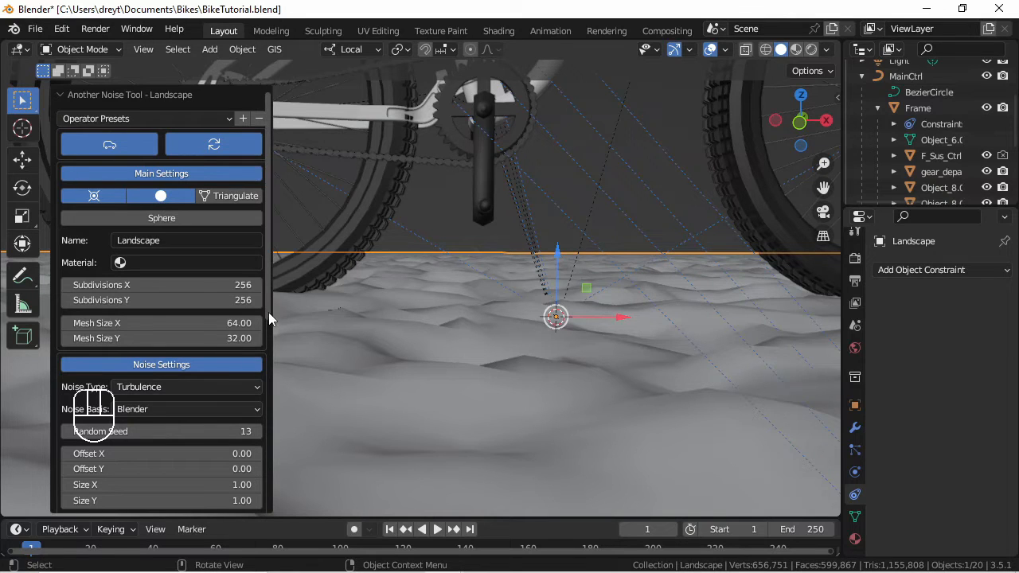
Step: Set the landscape's noise size to 2
drag(267, 313, 259, 450)
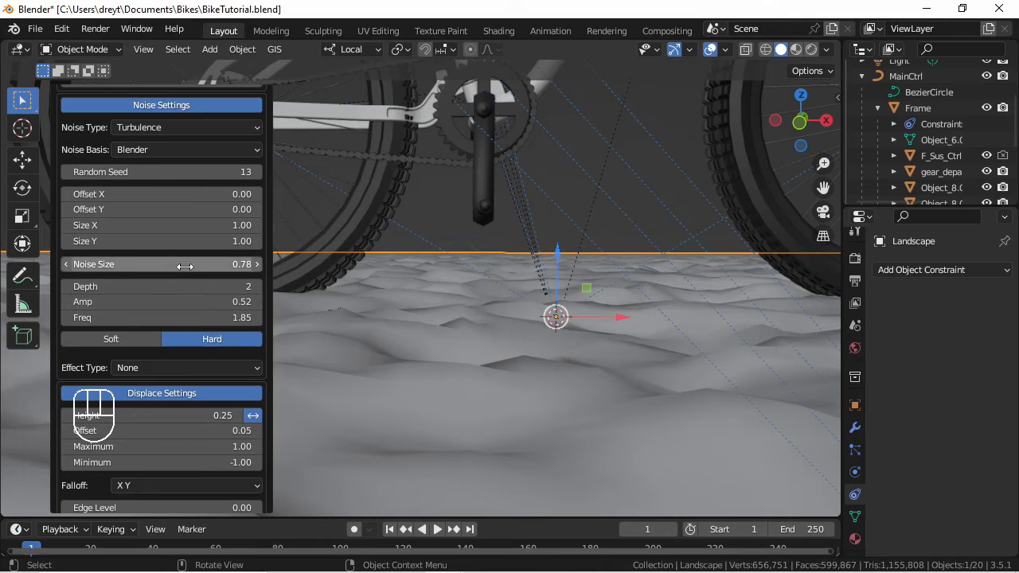
click(185, 265)
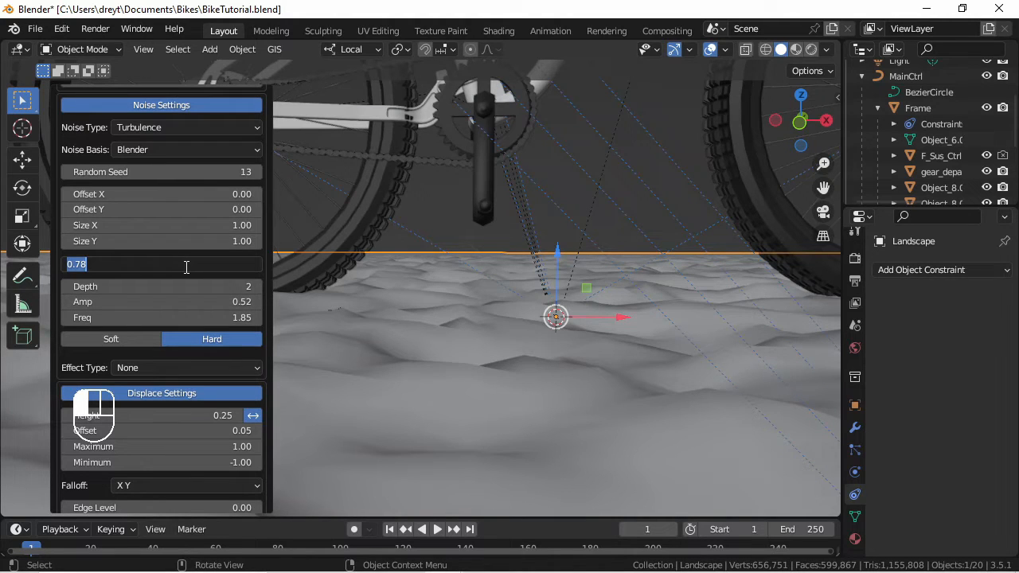
text(2)
key(Return)
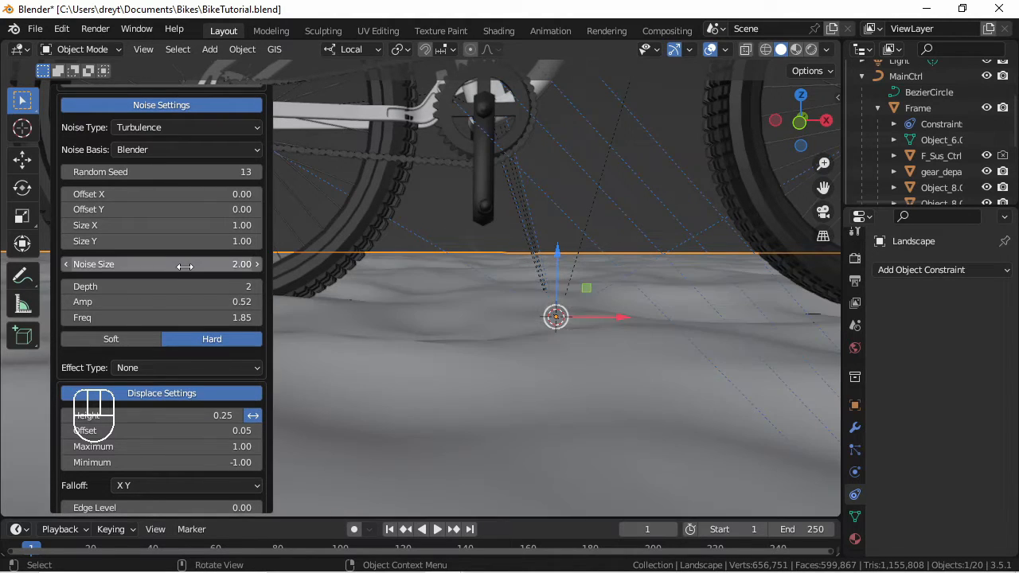
Step: Set the landscape's displacement height to 0.7
scroll(371, 225, down, 6)
middle_drag(371, 225, 400, 251)
scroll(427, 260, down, 6)
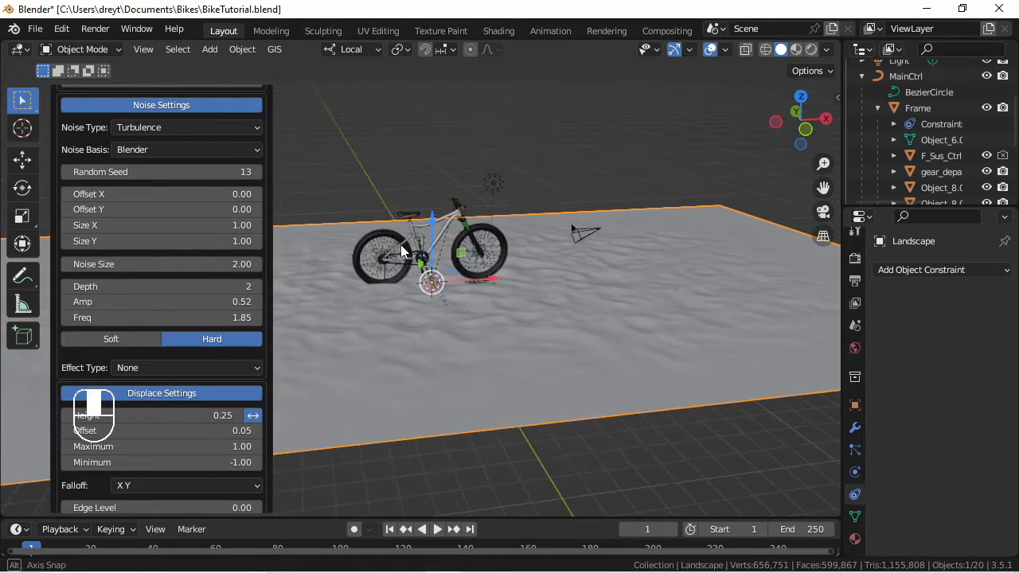
click(184, 410)
key(BackSpace)
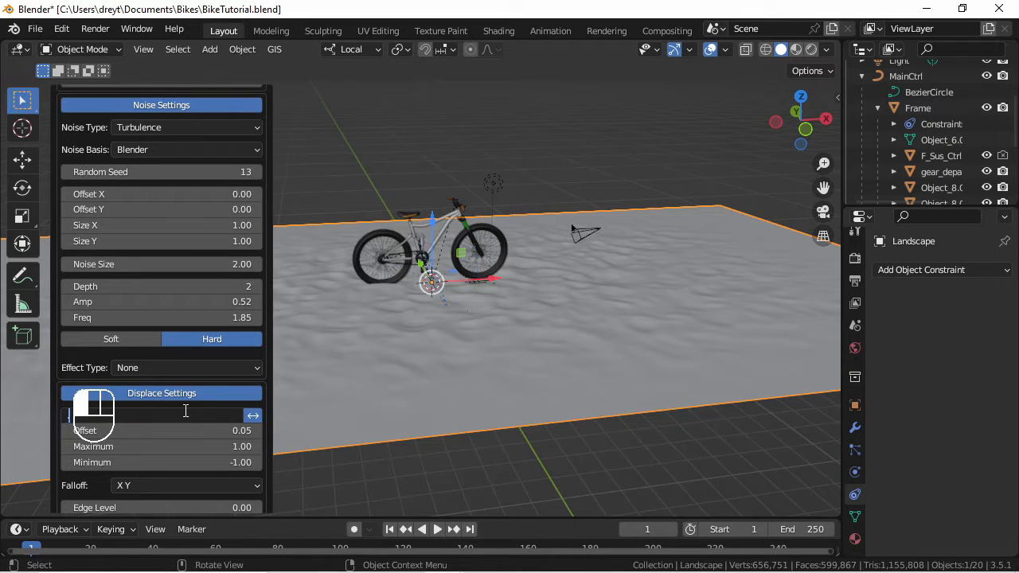
text(0.7)
key(Return)
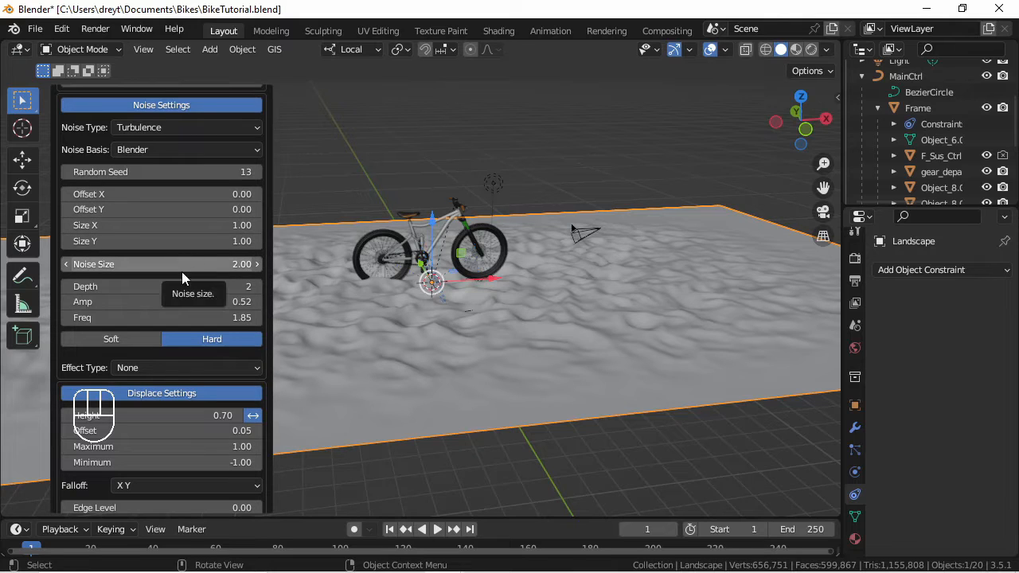
Step: Set the landscape's displacement height to 0.50
click(199, 420)
key(BackSpace)
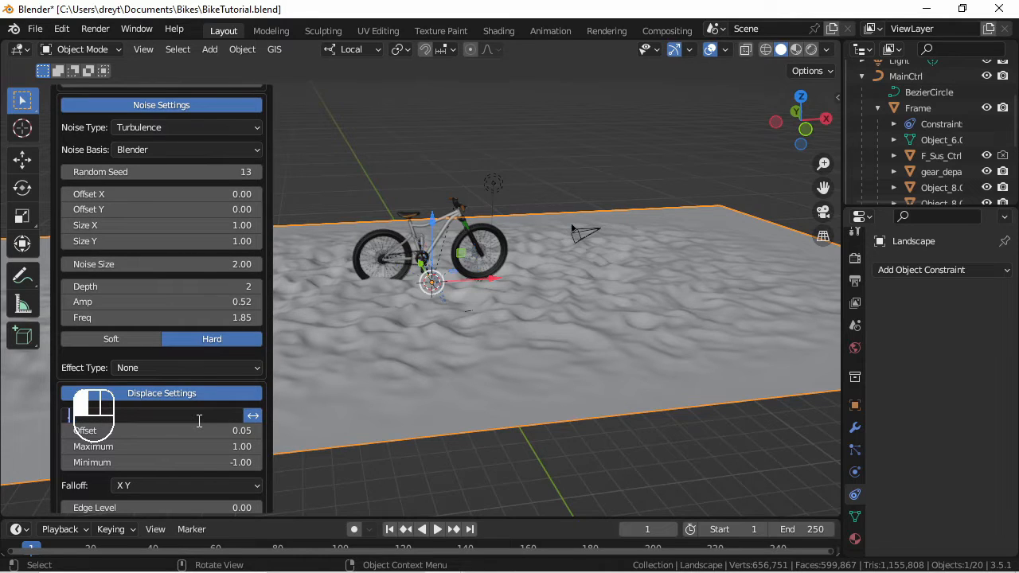
text(50)
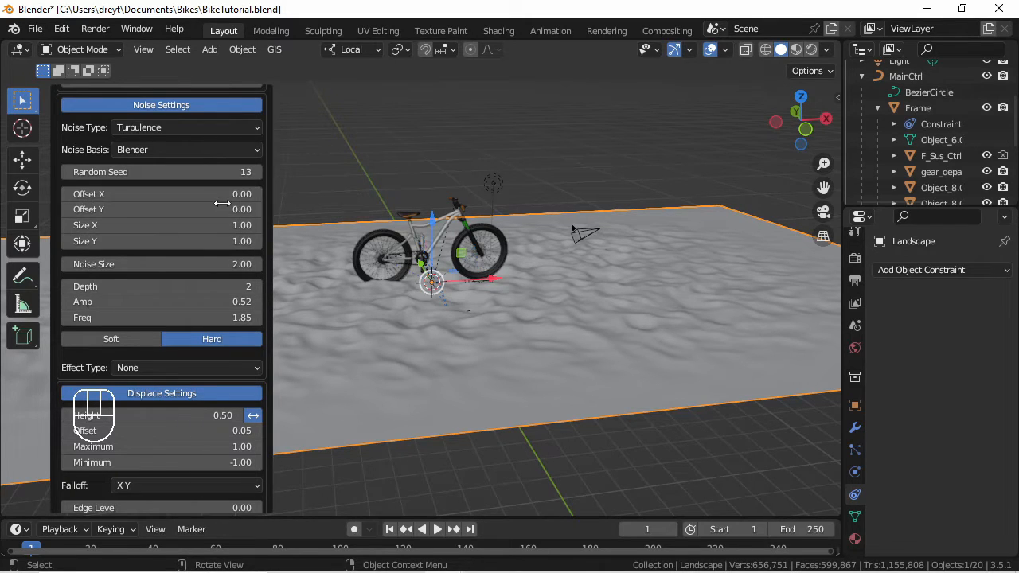
Step: Try a smaller noise size for the landscape, and set it to 5
click(230, 263)
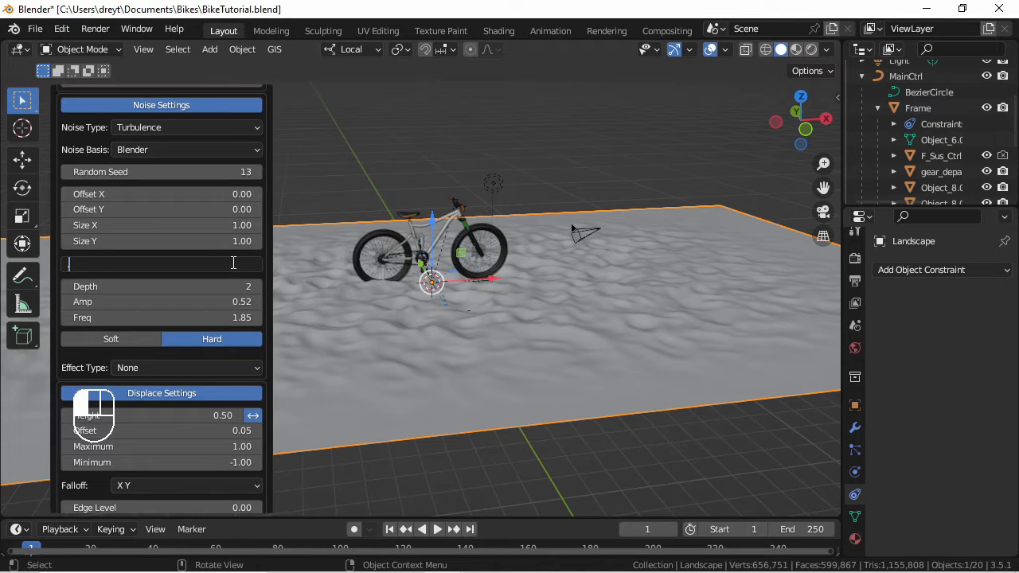
key(Return)
click(231, 264)
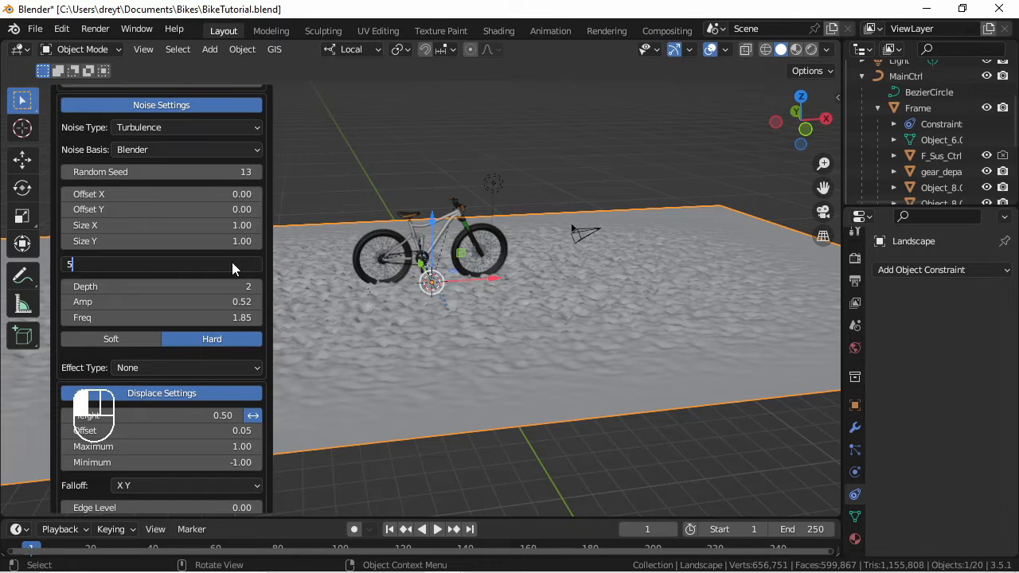
key(Return)
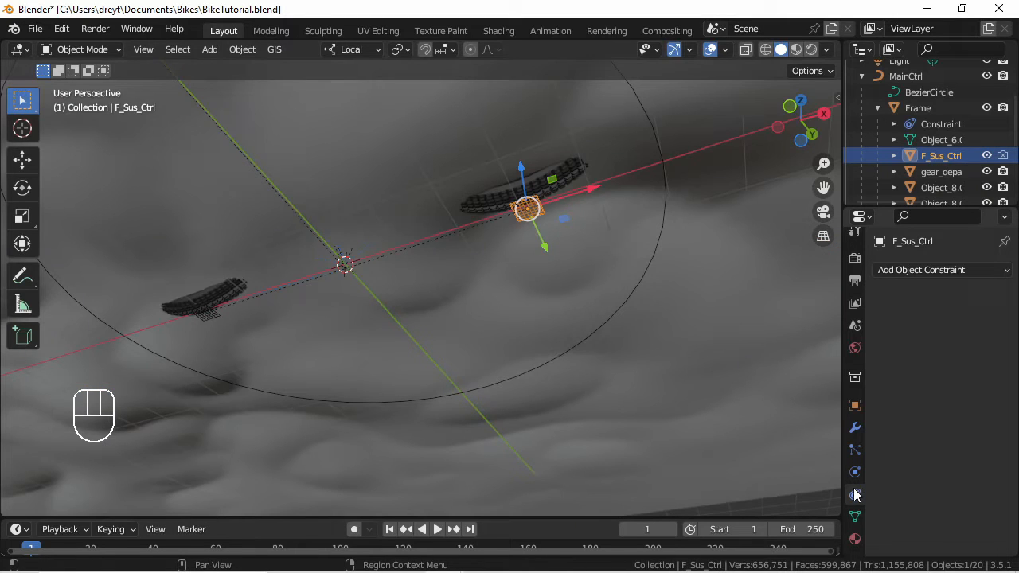
Step: Add a Shrinkwrap constraint to the front suspension control F_Sus_Ctrl, targeting Landscape in Project mode
click(854, 490)
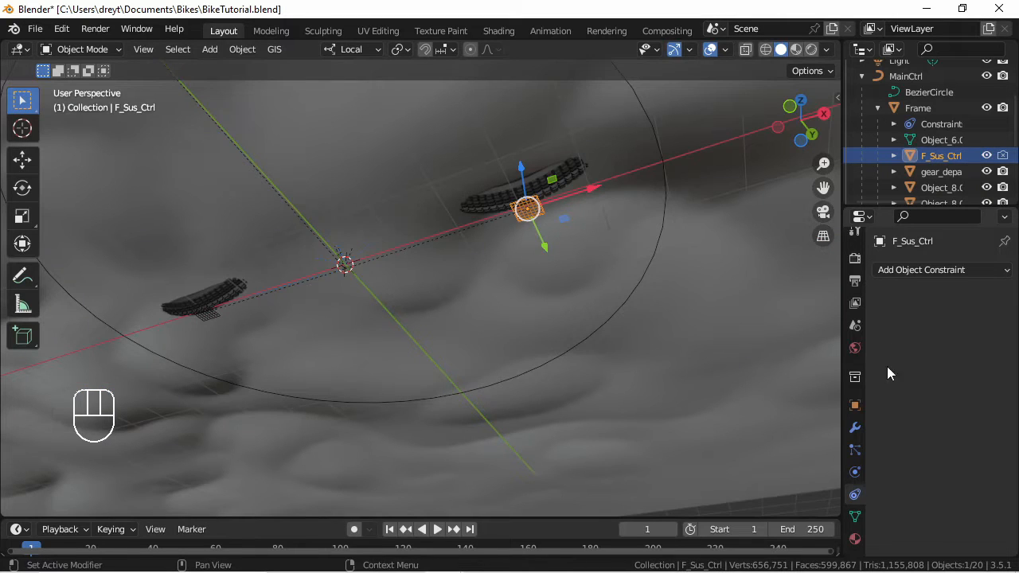
click(912, 271)
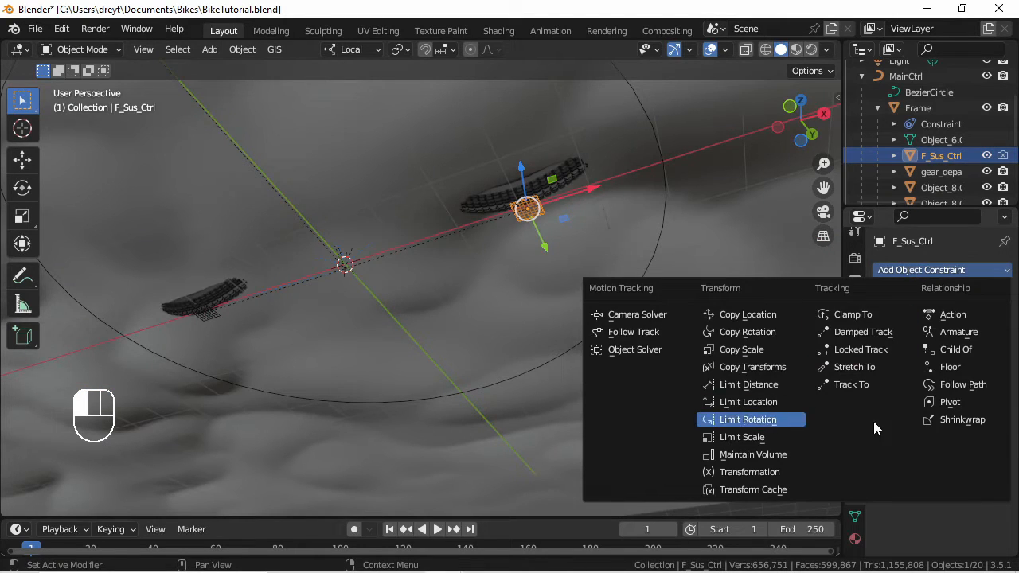
click(957, 420)
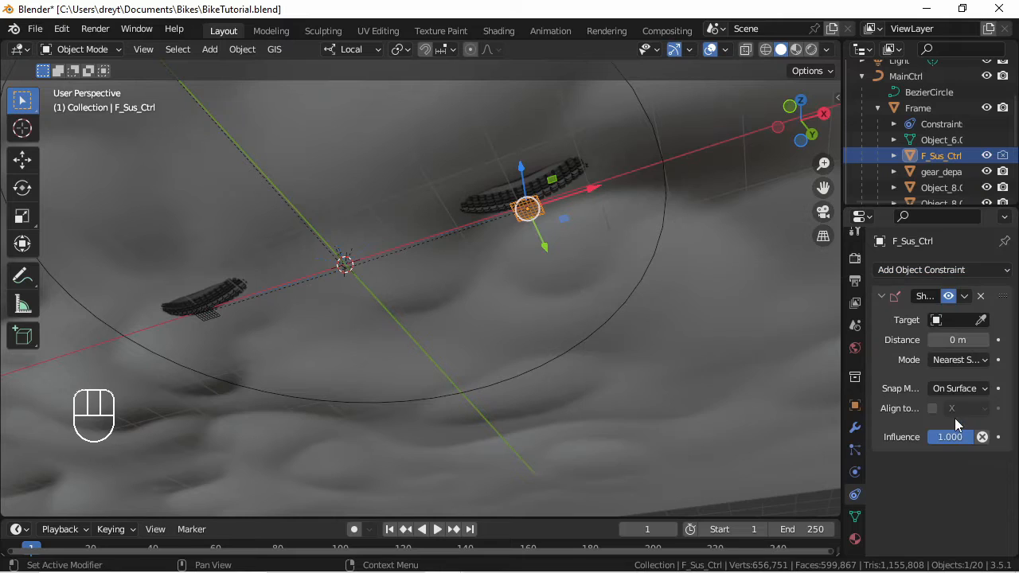
click(943, 319)
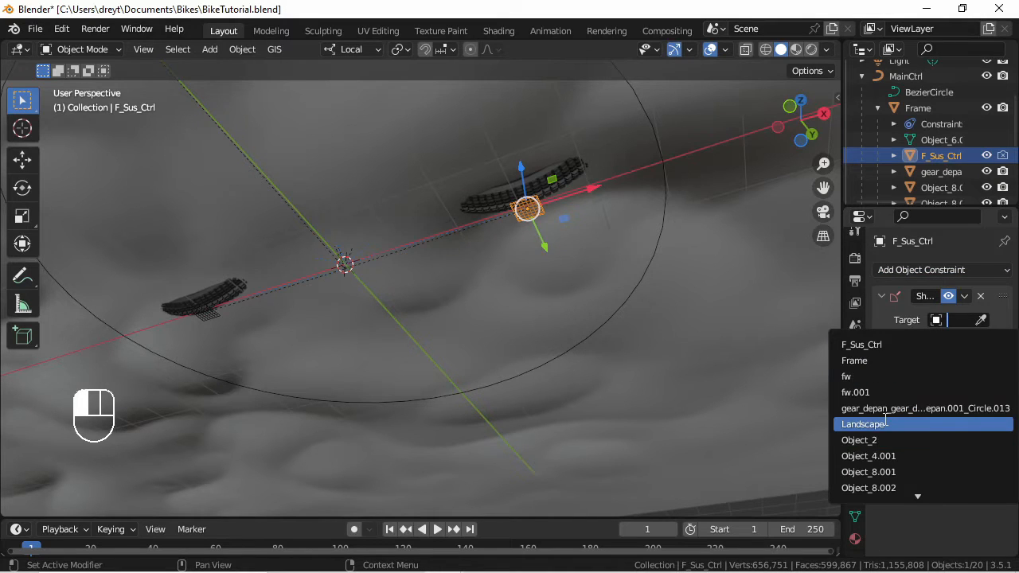
click(915, 424)
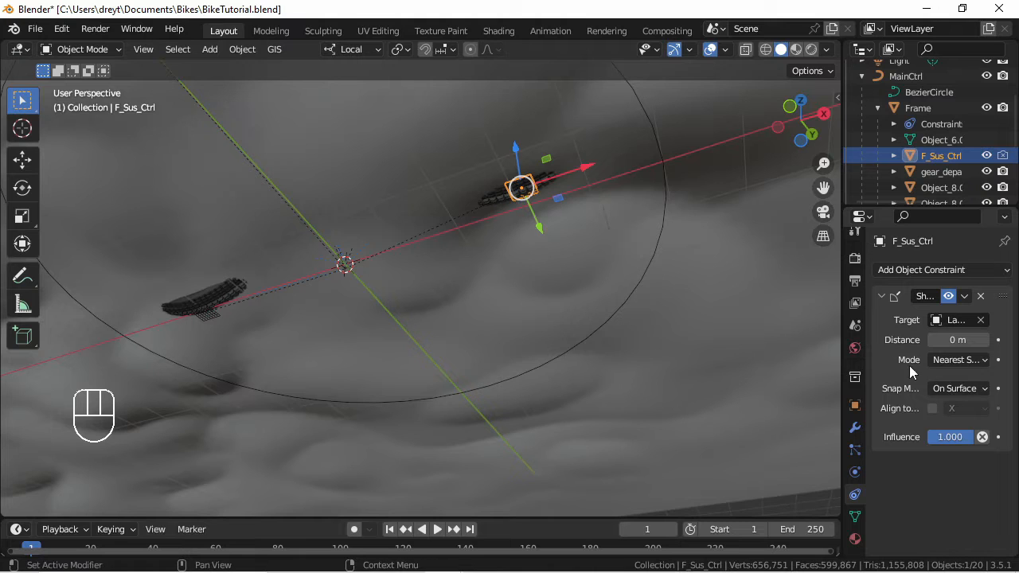
click(955, 360)
click(912, 399)
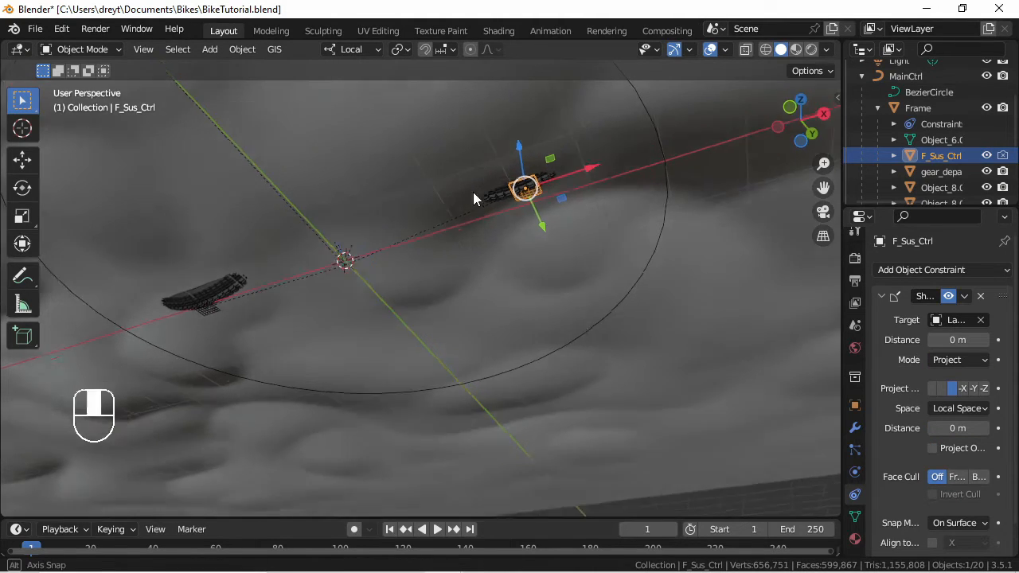
Step: Give the rear suspension control R_Sus_Ctrl a Shrinkwrap constraint targeting Landscape in Project mode
middle_drag(477, 197, 346, 128)
middle_drag(206, 130, 308, 200)
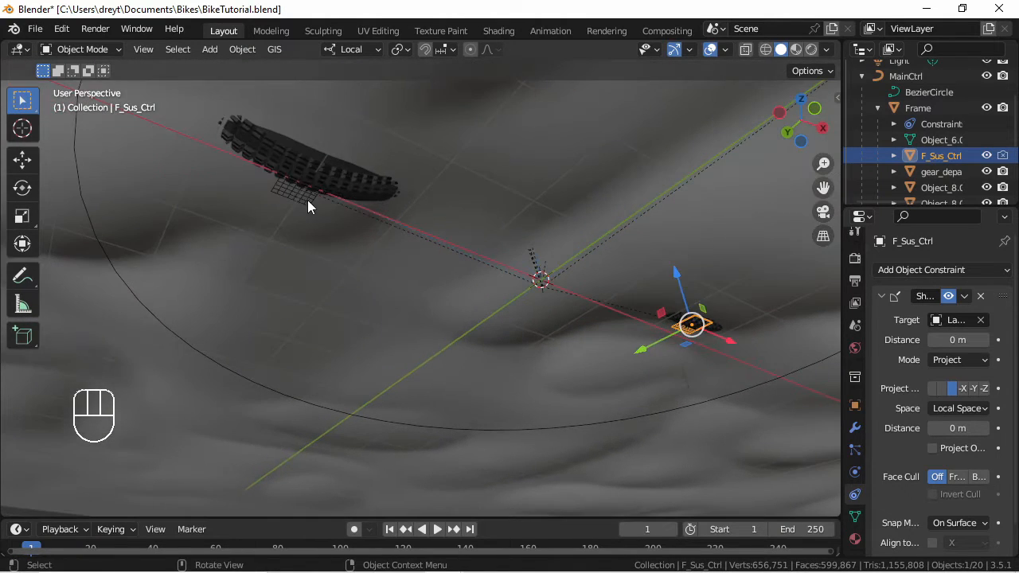
click(305, 199)
click(883, 269)
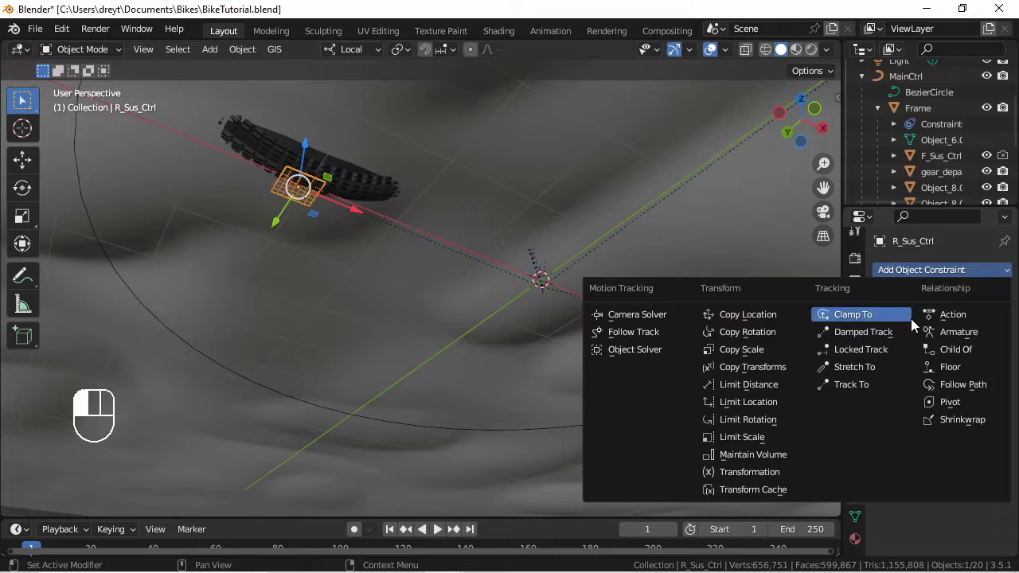
click(941, 418)
click(955, 319)
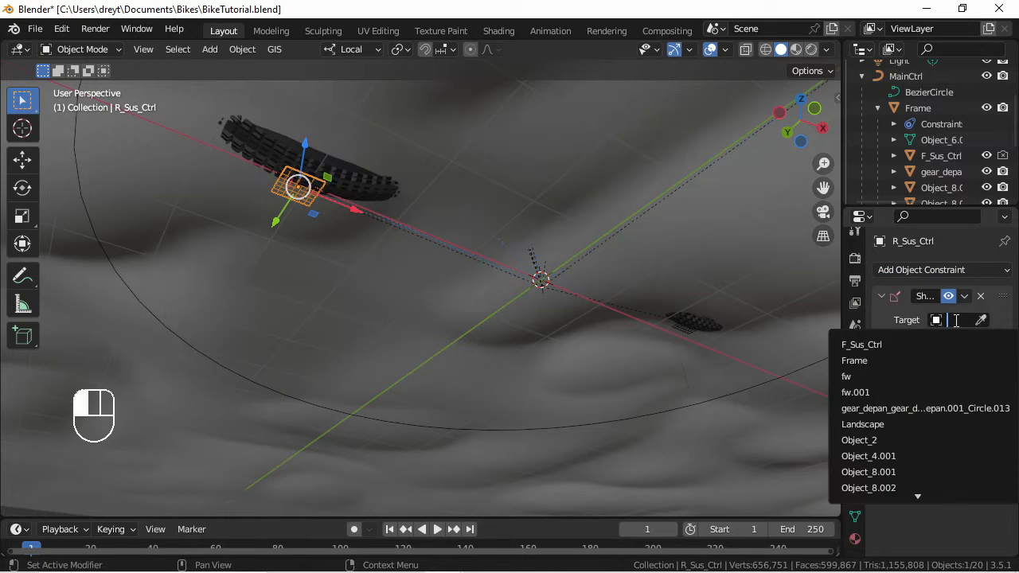
click(875, 423)
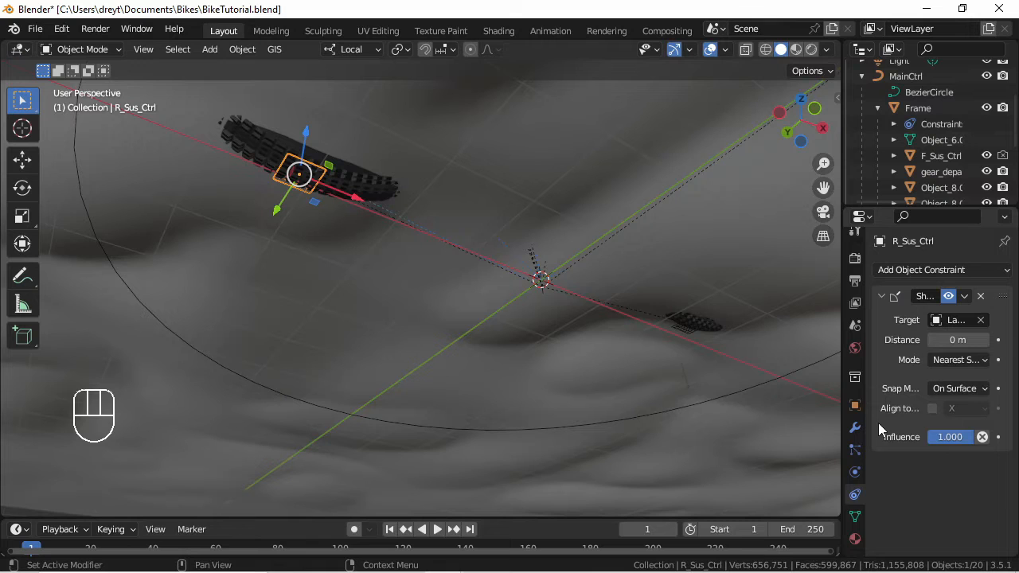
click(951, 365)
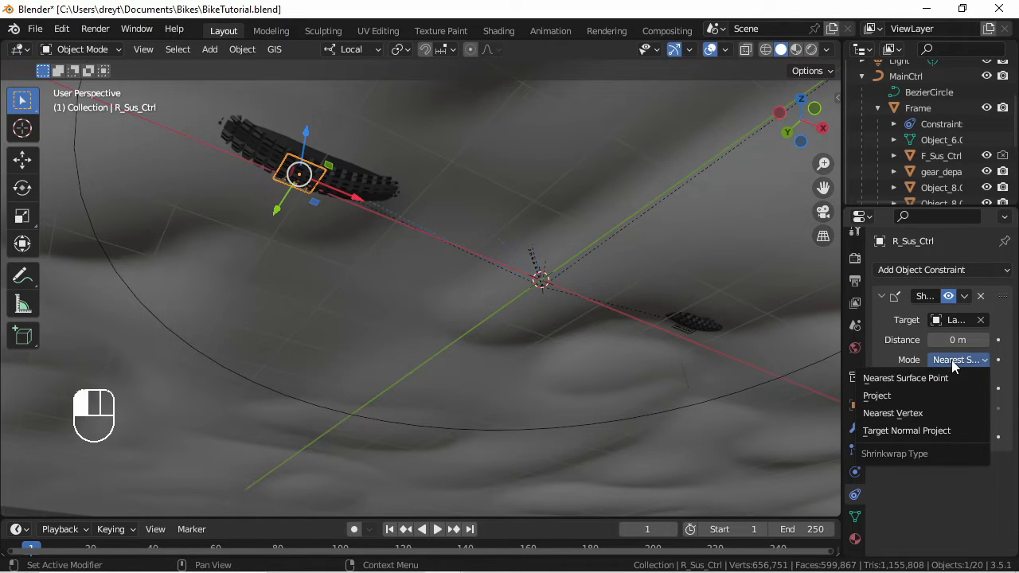
click(919, 395)
Step: Select the camera beside the bike and clear its rotation
middle_drag(537, 215, 514, 281)
key(KP_0)
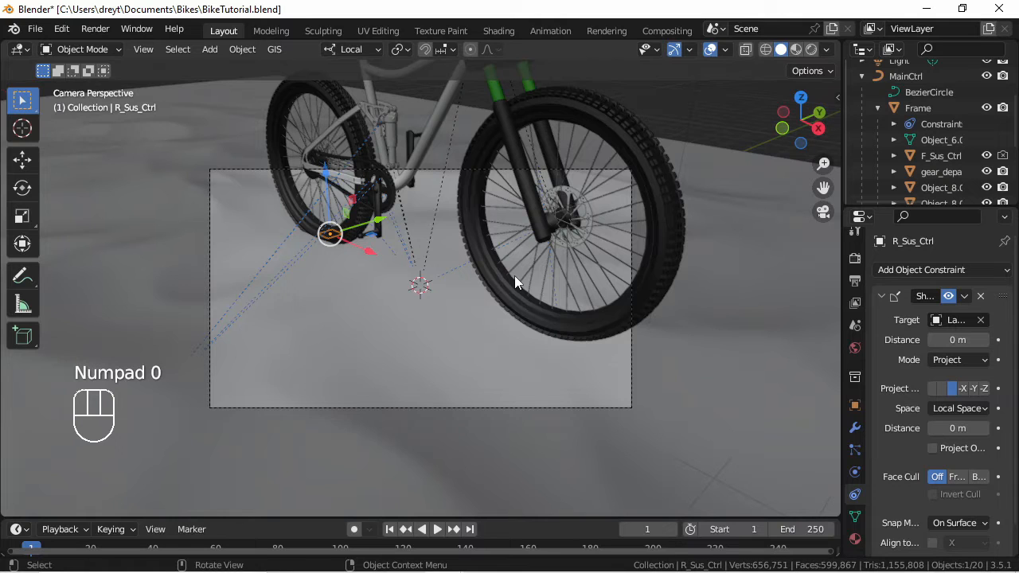
middle_drag(514, 276, 622, 187)
click(597, 195)
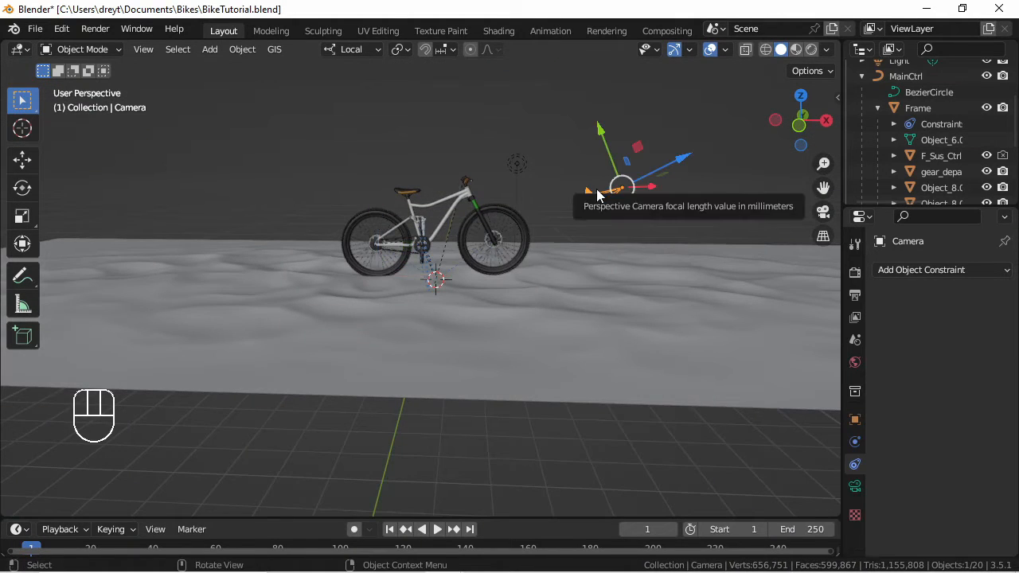
key(alt+r)
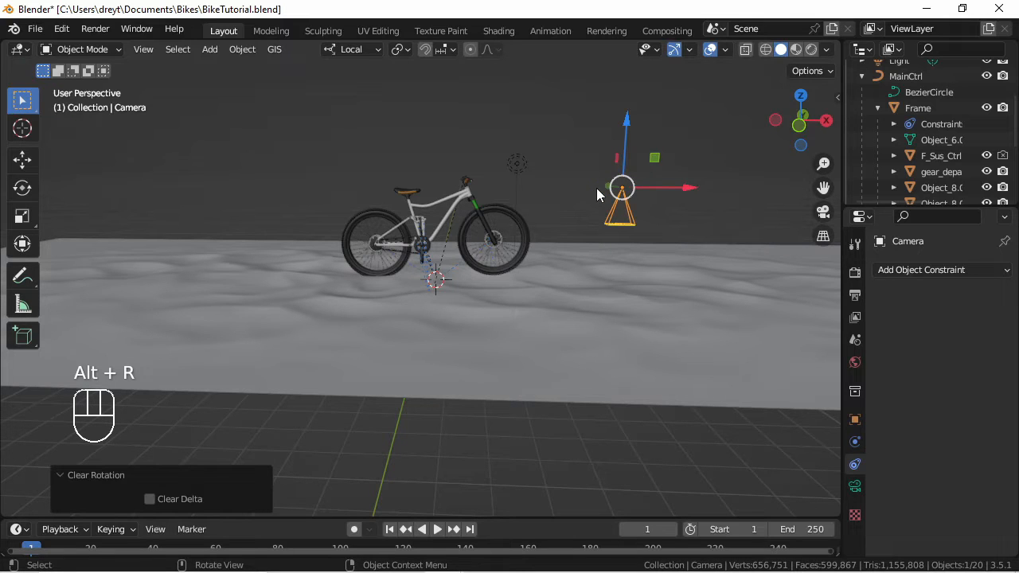
Step: Rotate the camera by -90° in the right side view
key(KP_3)
key(r)
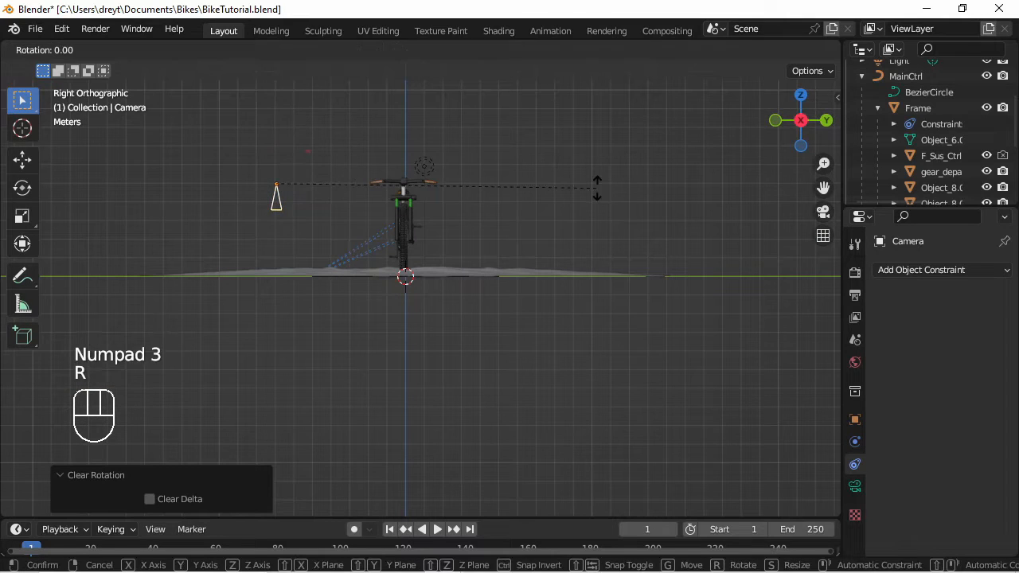
key(KP_Subtract)
key(KP_9)
key(KP_0)
key(KP_Enter)
Step: Centre the camera on the bike in the front view by moving it about -7.43 m in X and -1.24 m in Z
key(KP_1)
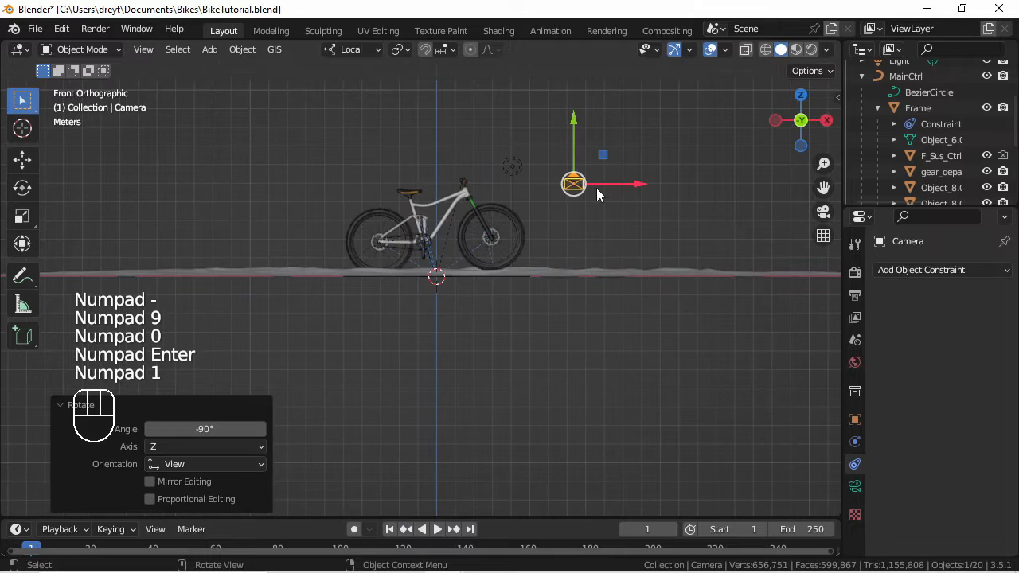
key(g)
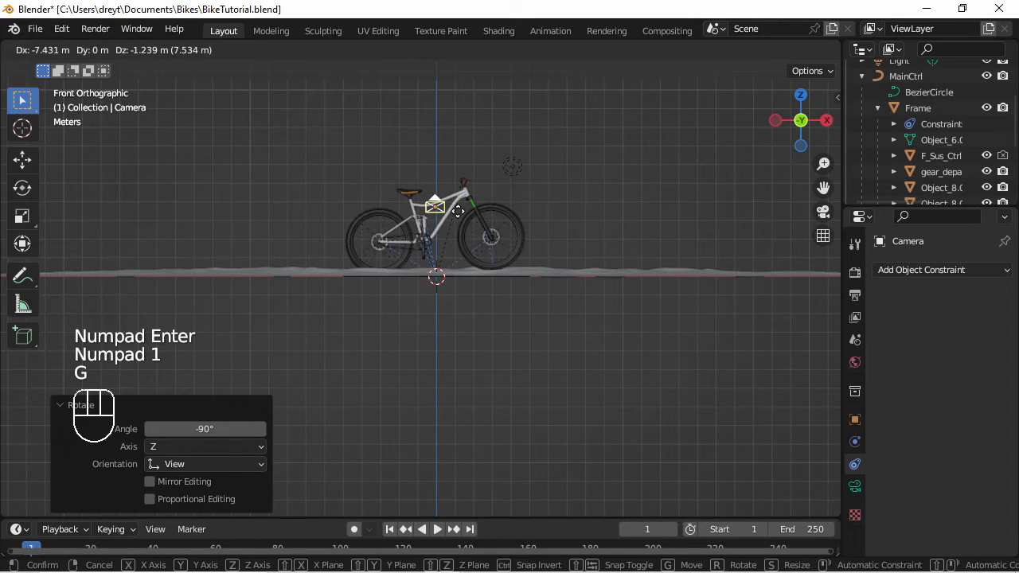
click(457, 211)
key(KP_0)
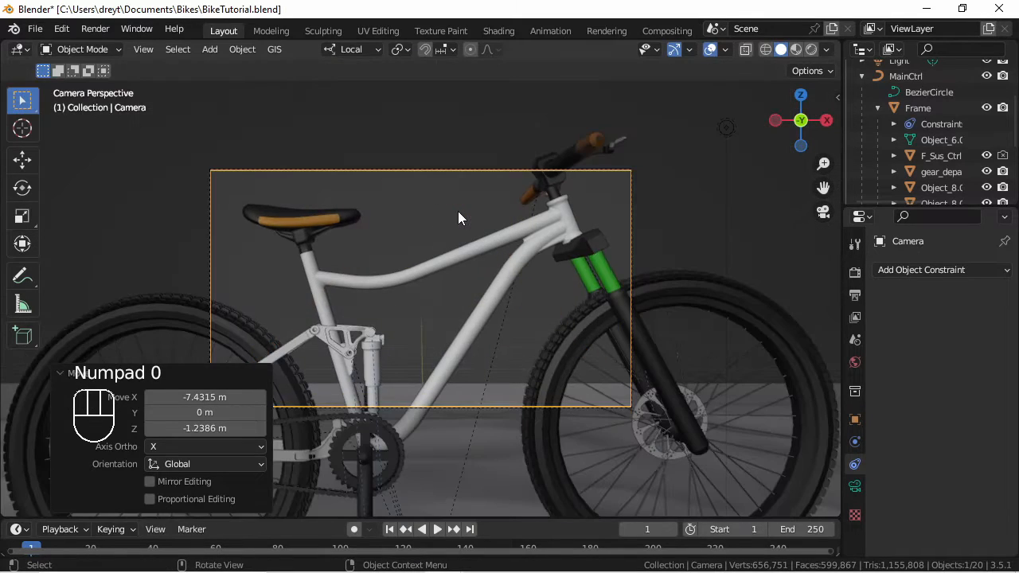
Step: Pull the camera back from the bike by about 6.11 m and then about 3.63 m along Y, checking the camera framing
key(KP_1)
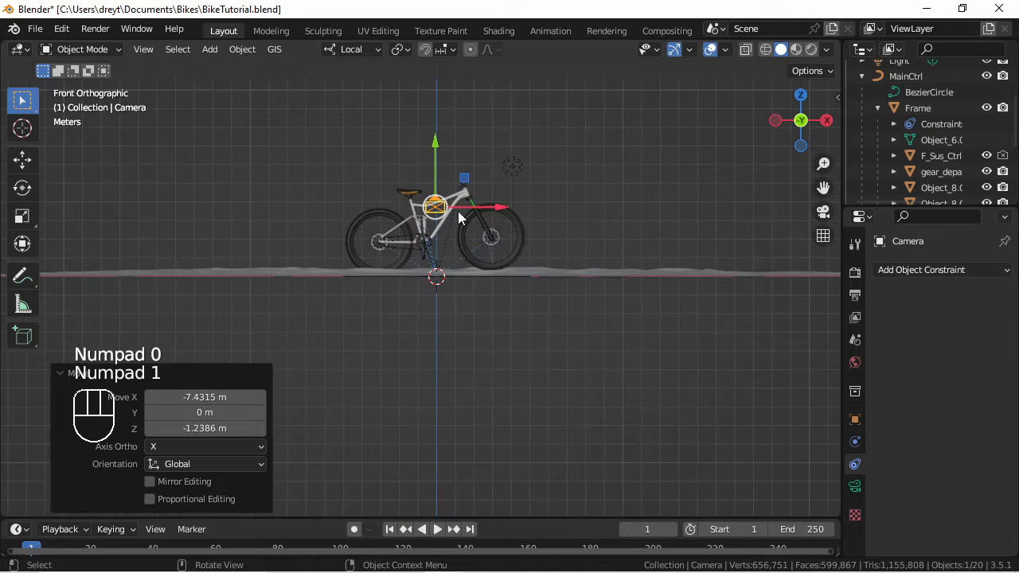
key(KP_3)
key(g)
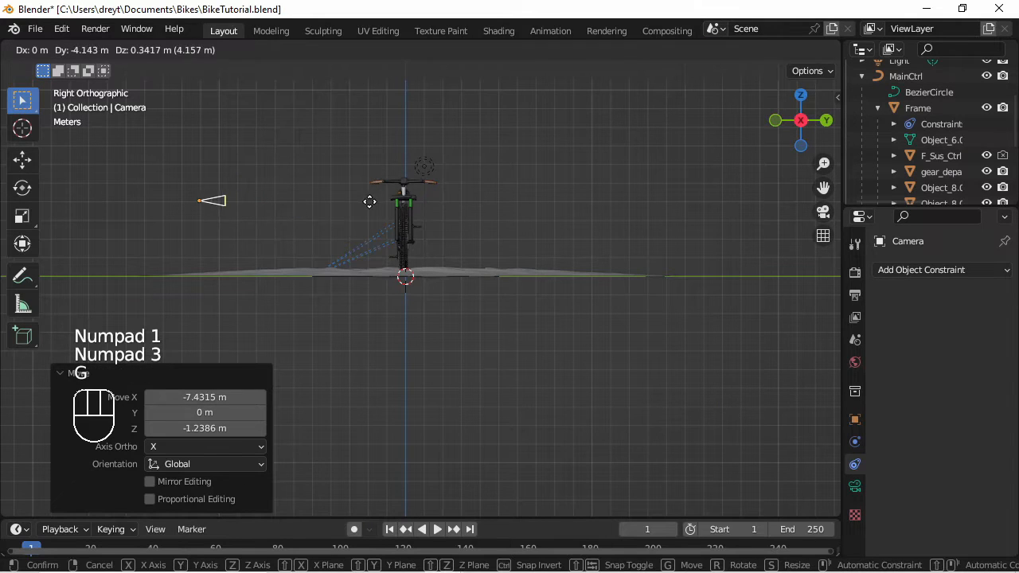
click(335, 202)
key(KP_0)
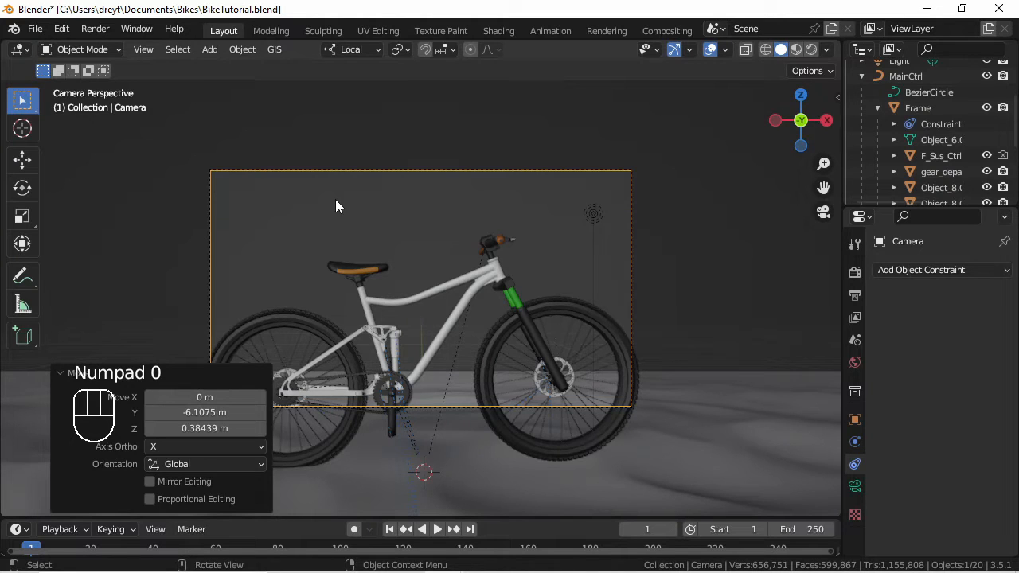
key(KP_3)
key(g)
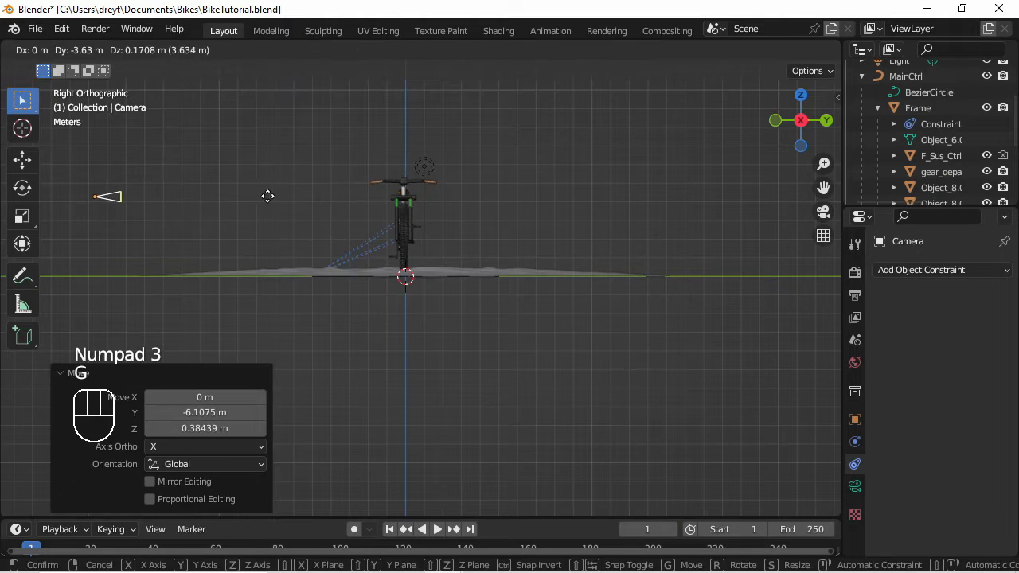
click(268, 196)
key(KP_0)
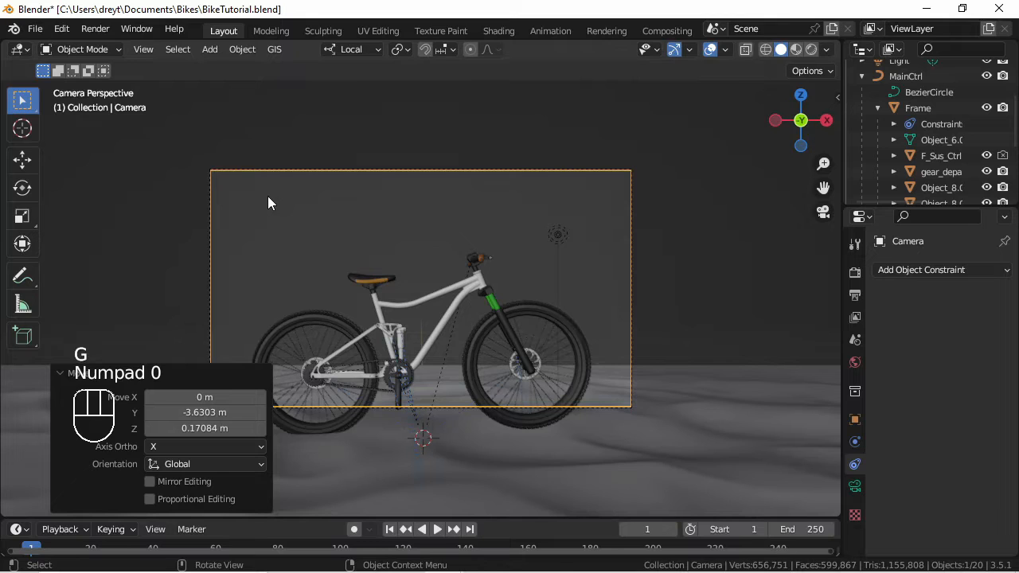
key(g)
key(z)
right_click(278, 263)
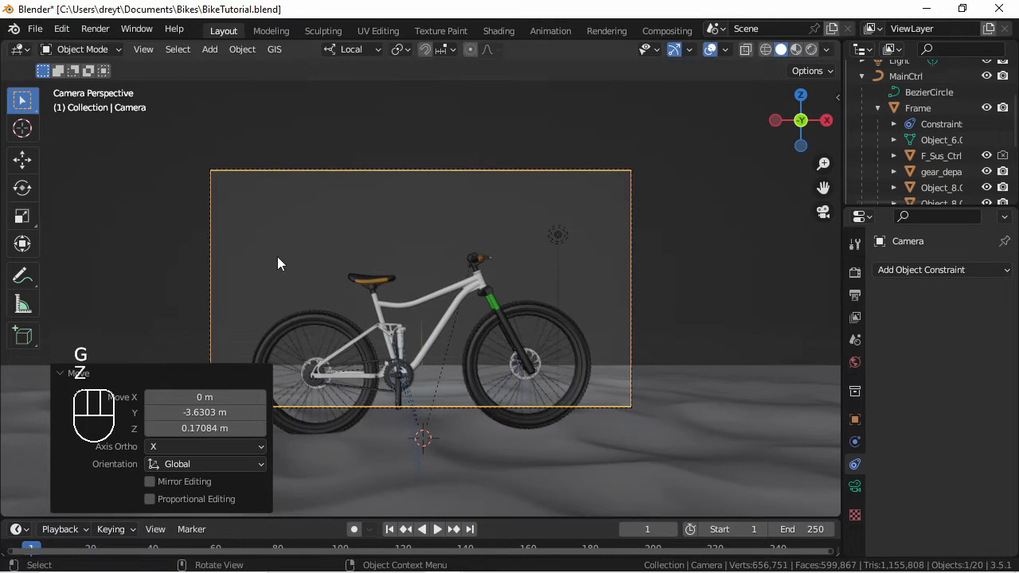
Step: Lower the camera about 1.43 m along its local Y axis so the whole bike is in frame
key(g)
key(y)
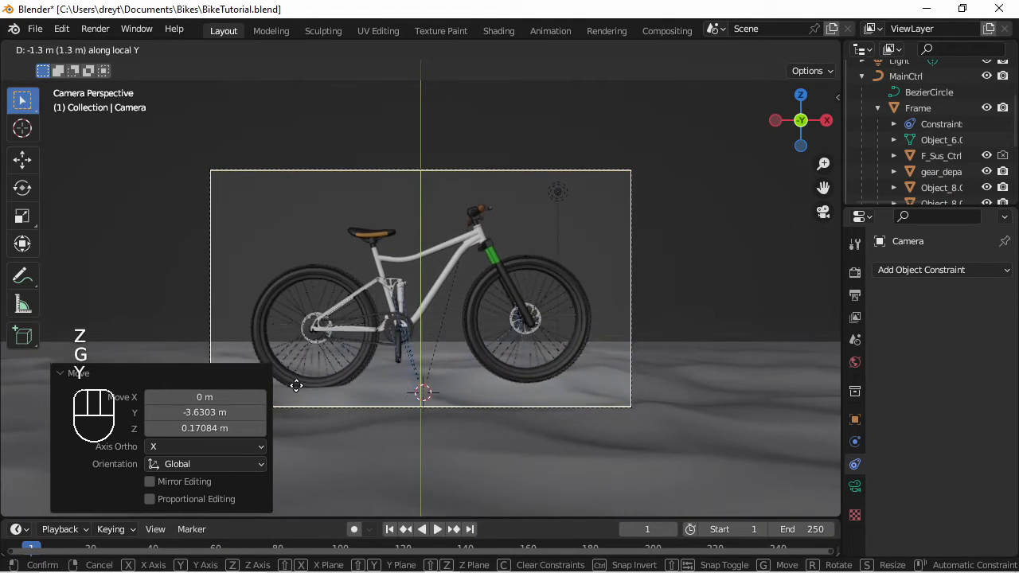
click(299, 396)
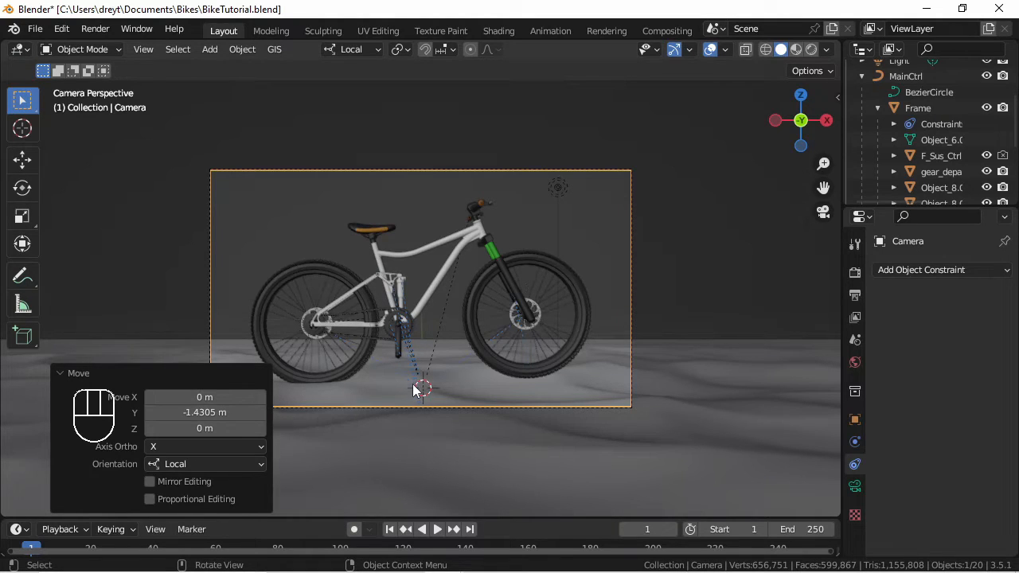
Step: Parent the camera to the MainCtrl circle using the Object parent type
middle_drag(414, 390, 402, 298)
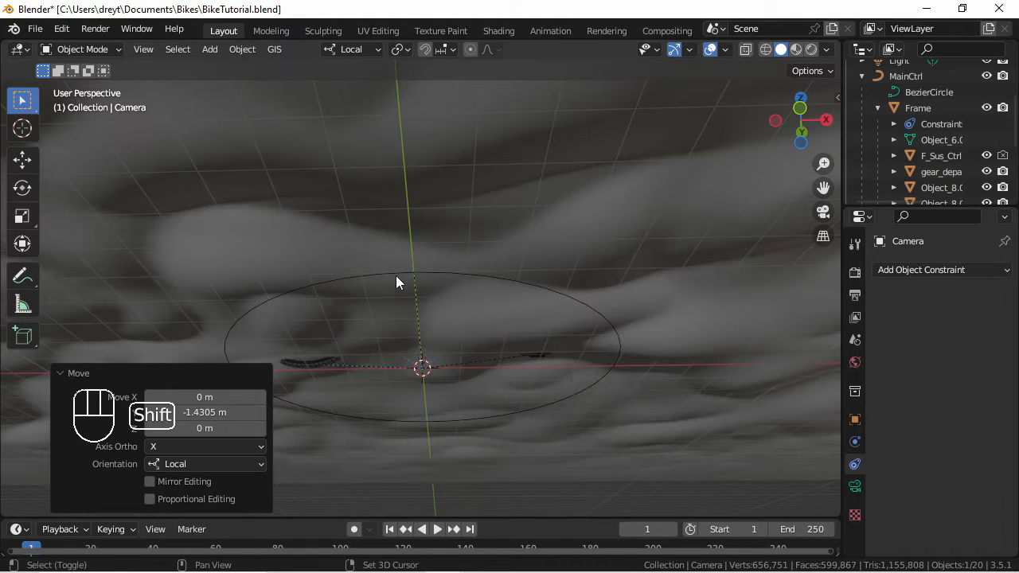
shift+click(396, 273)
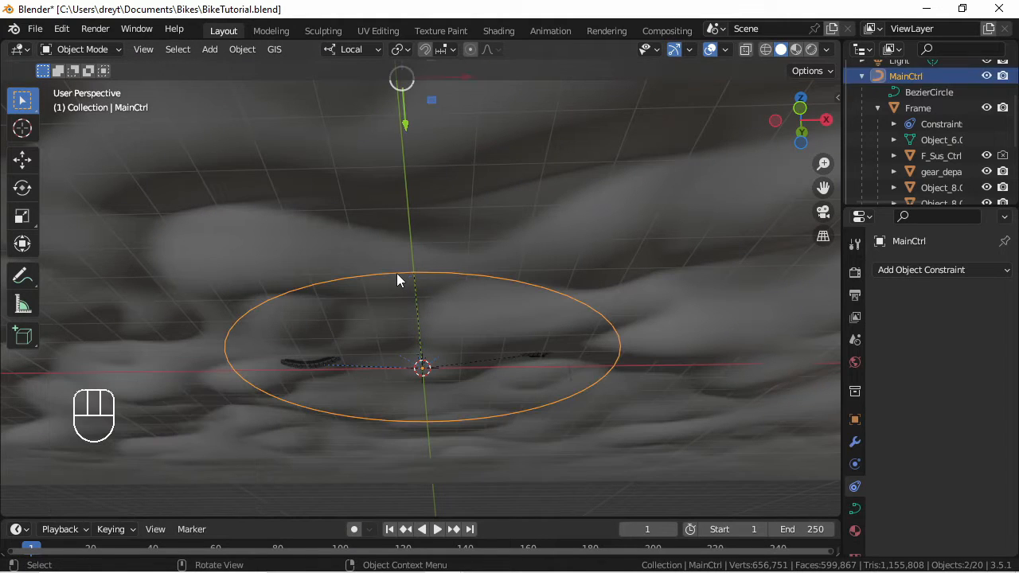
key(ctrl+p)
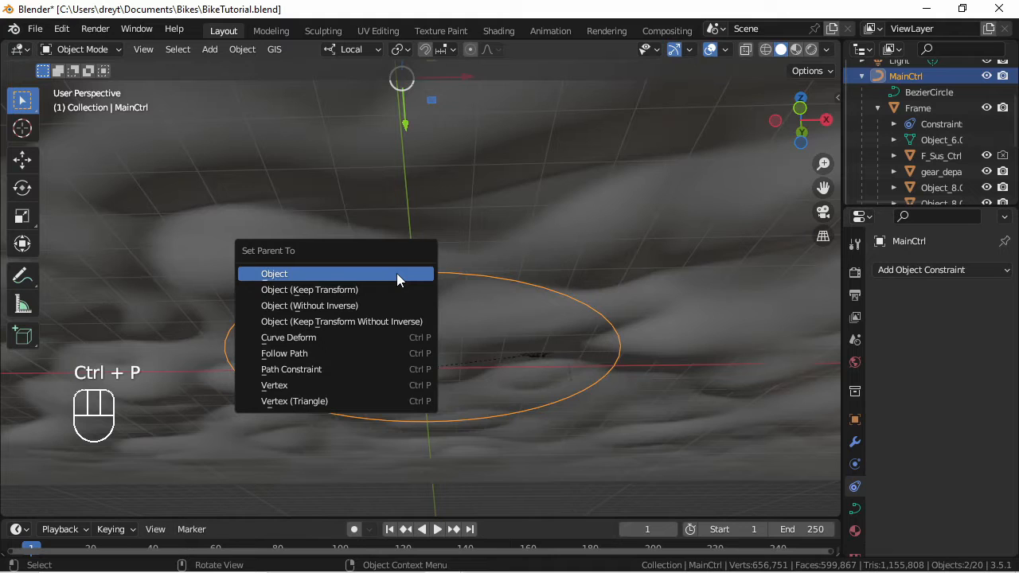
click(396, 273)
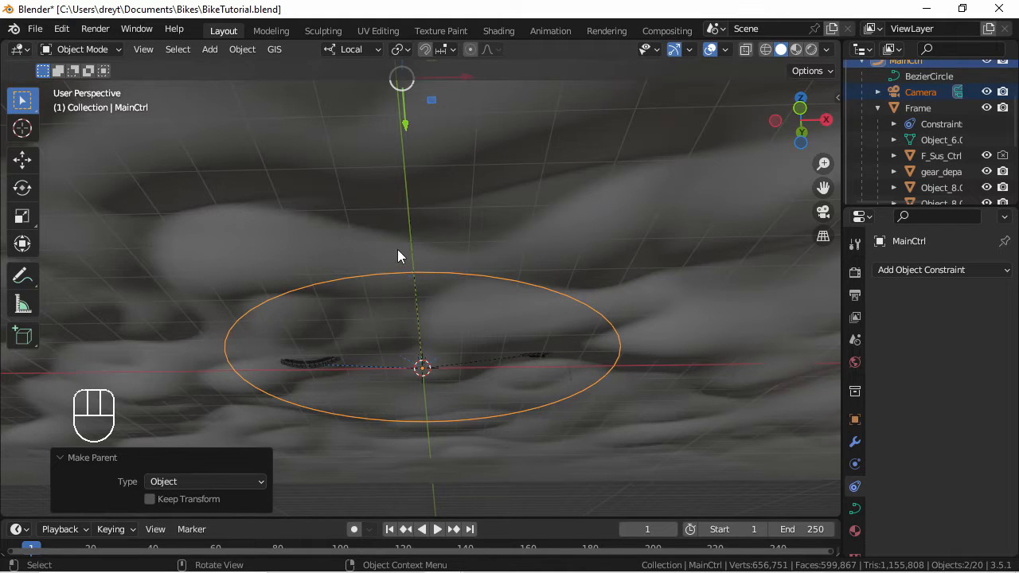
Step: Play the animation briefly through the camera view and return to frame 1
key(KP_0)
click(309, 232)
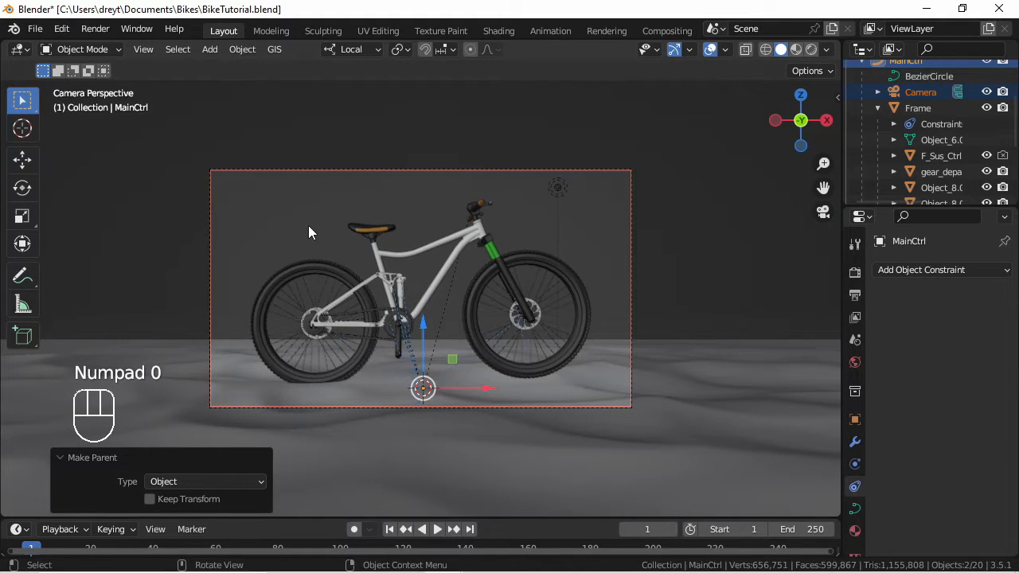
key(space)
key(space)
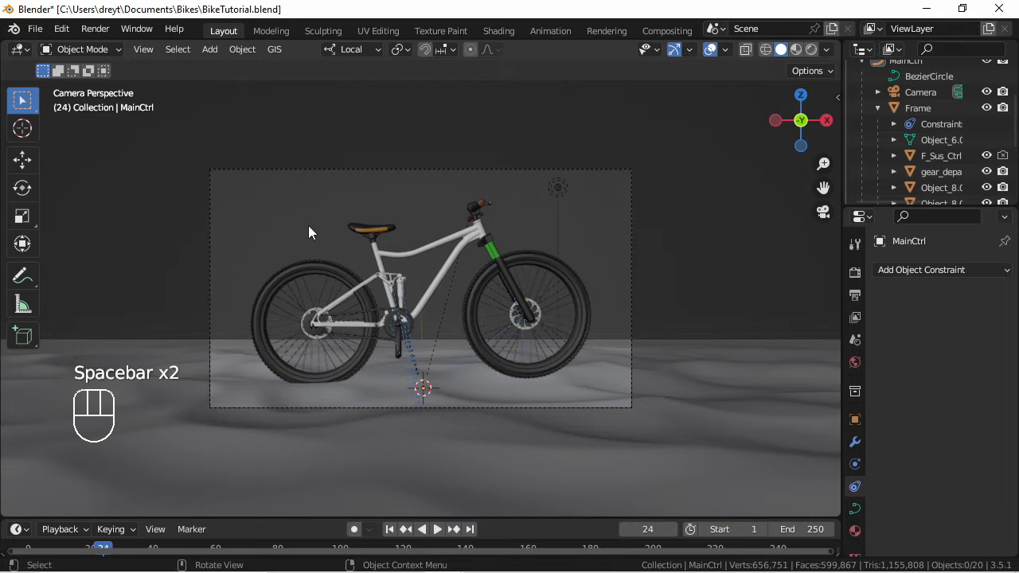
click(391, 528)
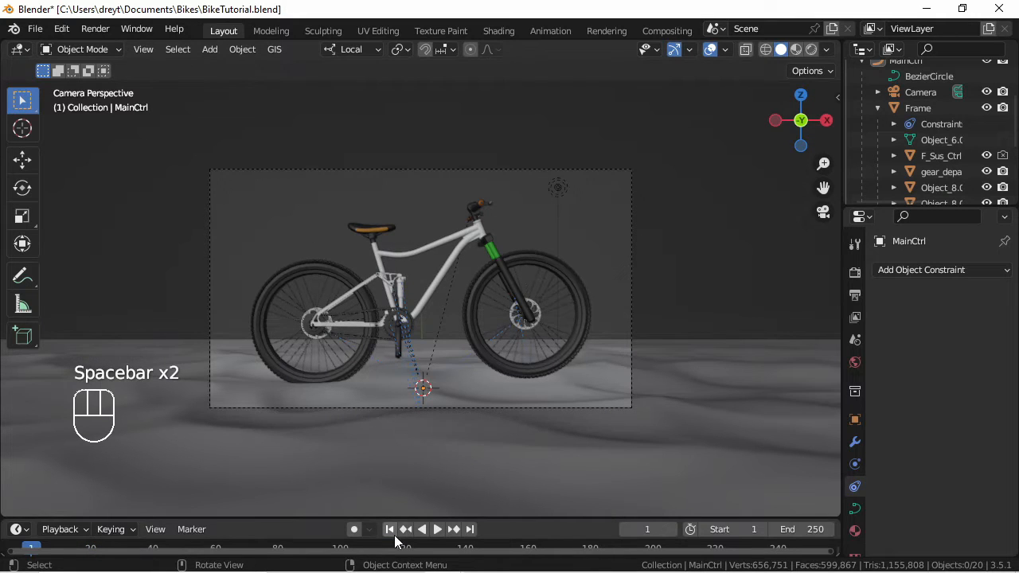
Step: Edit the Landscape mesh in vertex mode and select the boundary vertex loop at its +X end
middle_drag(415, 414, 410, 330)
scroll(492, 292, down, 4)
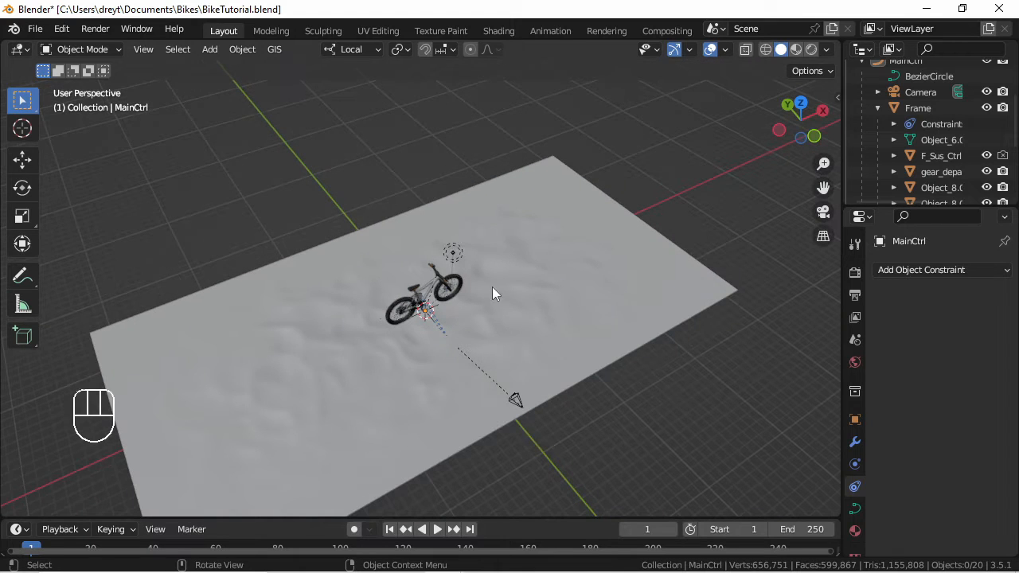
click(634, 226)
key(Tab)
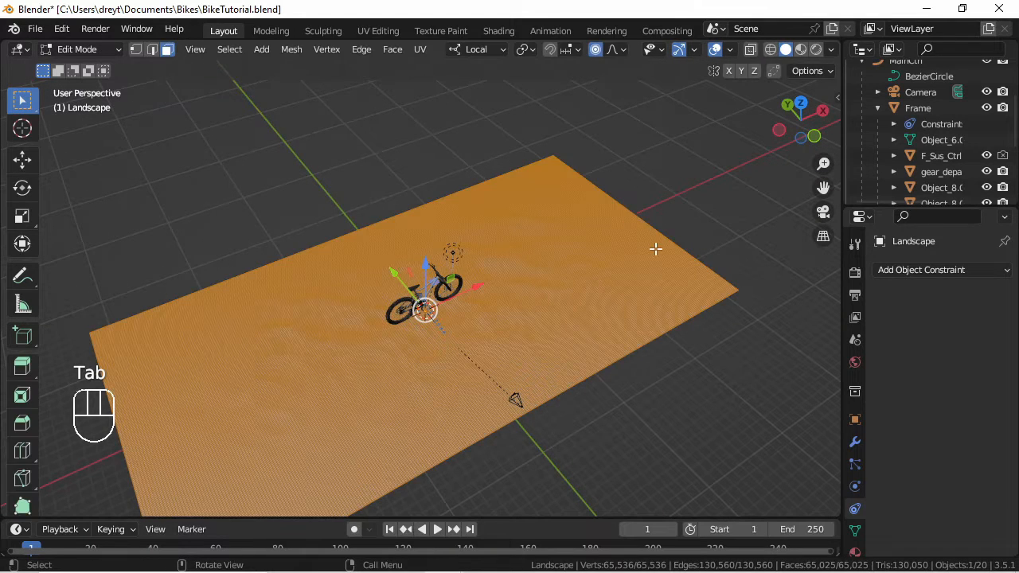
middle_drag(655, 249, 535, 263)
click(135, 51)
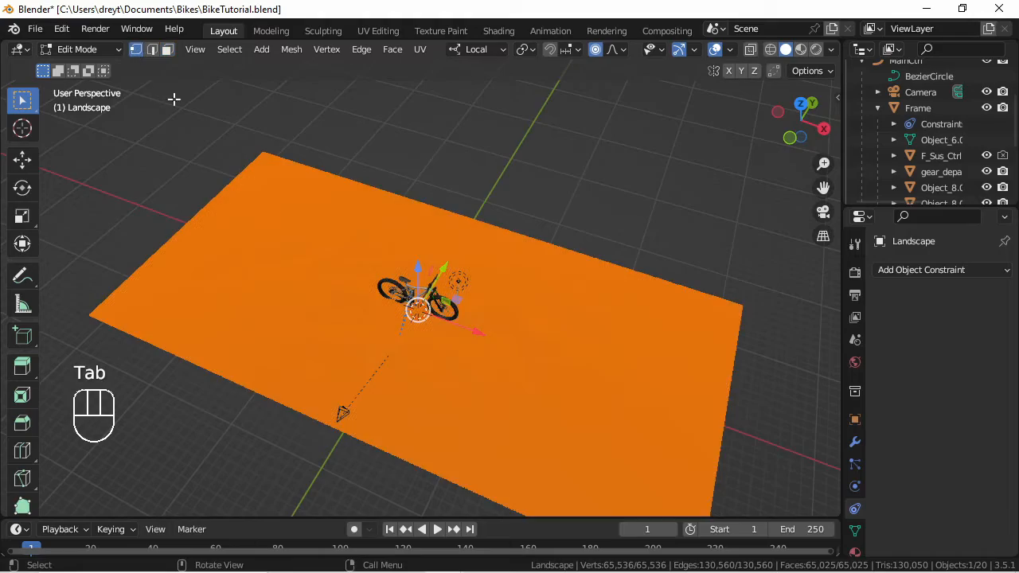
shift+middle_drag(598, 265, 382, 173)
scroll(382, 173, up, 6)
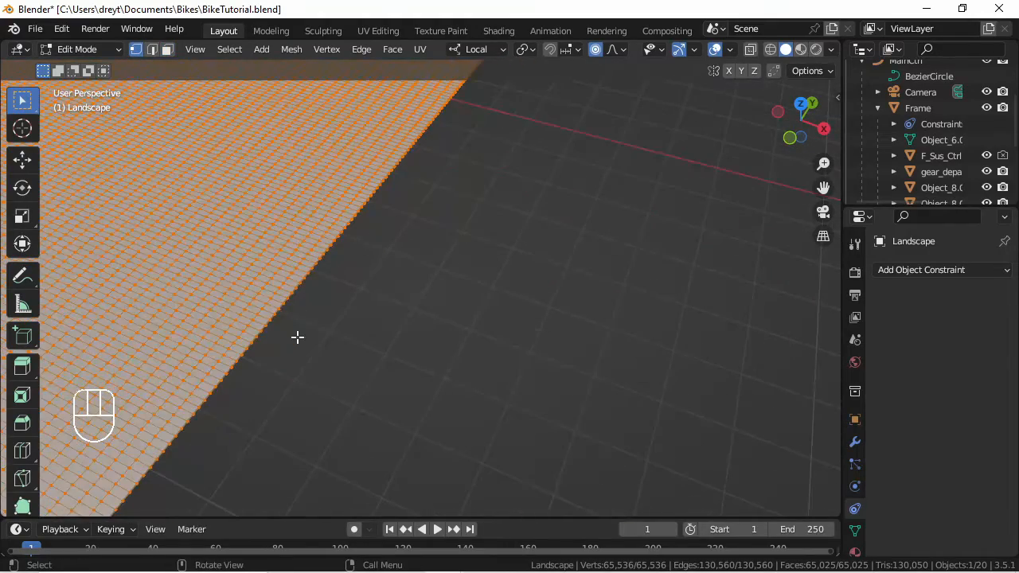
click(286, 331)
alt+click(286, 330)
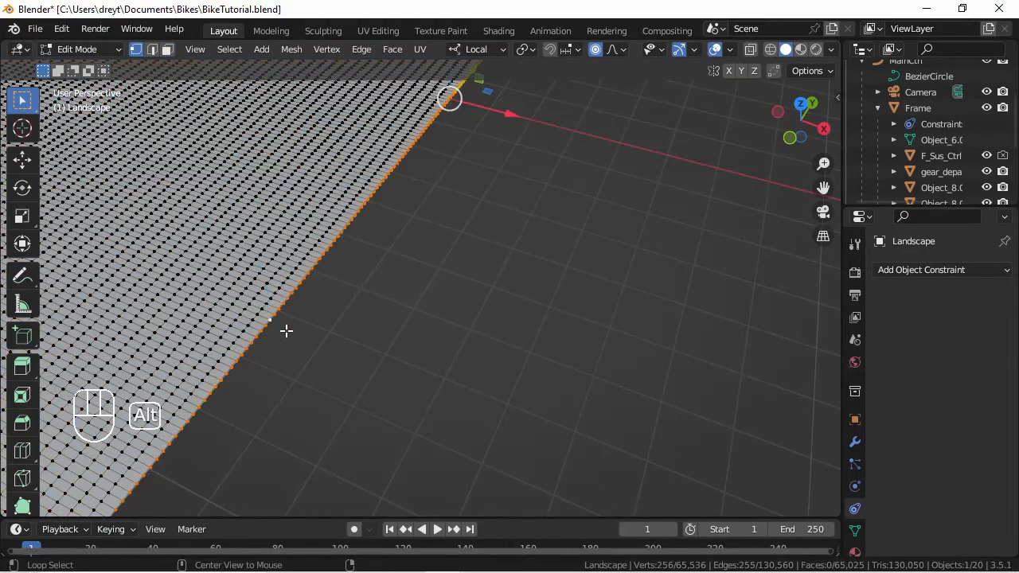
Step: Add the boundary vertex loop at the landscape's opposite, -X end to the selection
scroll(283, 328, down, 8)
scroll(204, 323, down, 4)
middle_drag(204, 323, 479, 281)
scroll(470, 311, up, 8)
scroll(502, 215, down, 8)
scroll(494, 267, up, 6)
scroll(491, 262, down, 5)
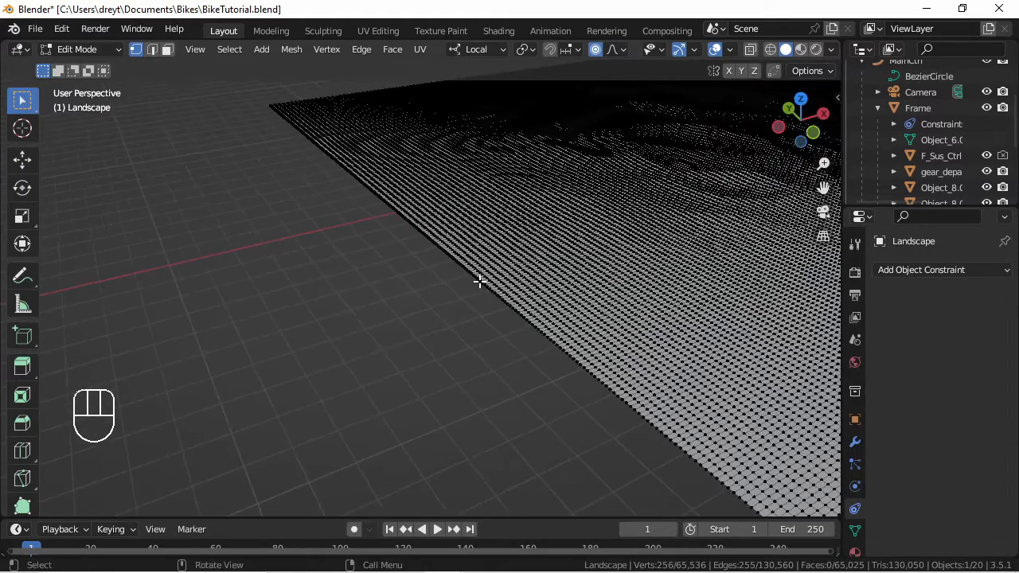
alt+shift+click(525, 329)
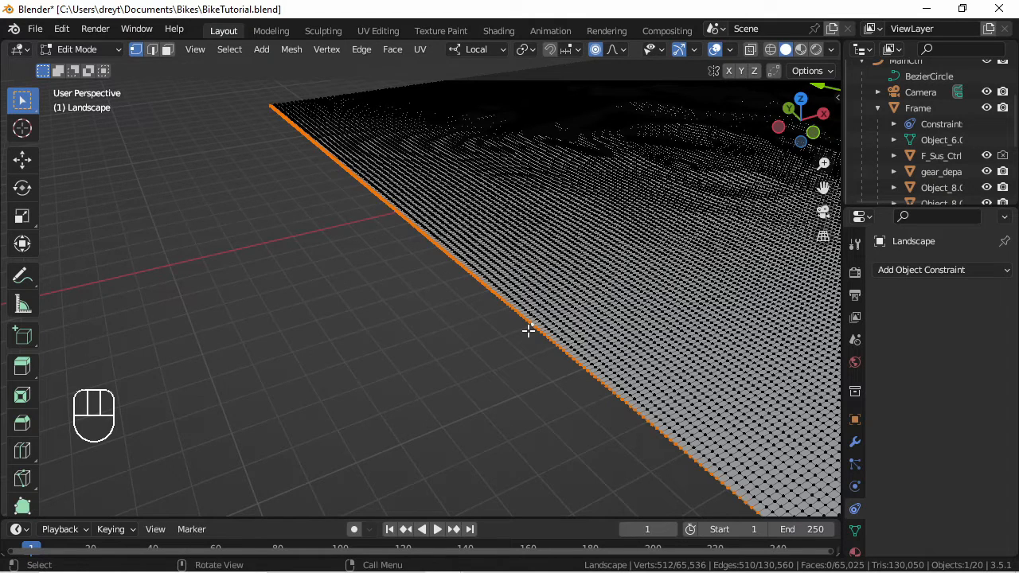
Step: Extrude both selected end edges, scale them outward by about 1.93 along local X, and return to Object Mode
scroll(527, 329, down, 8)
middle_drag(528, 329, 467, 322)
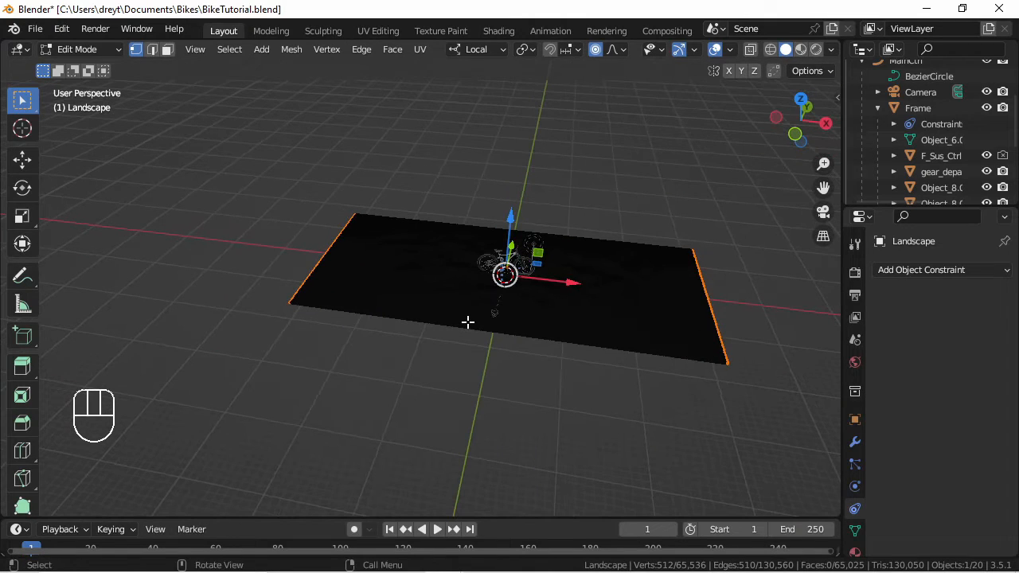
key(e)
right_click(468, 322)
key(s)
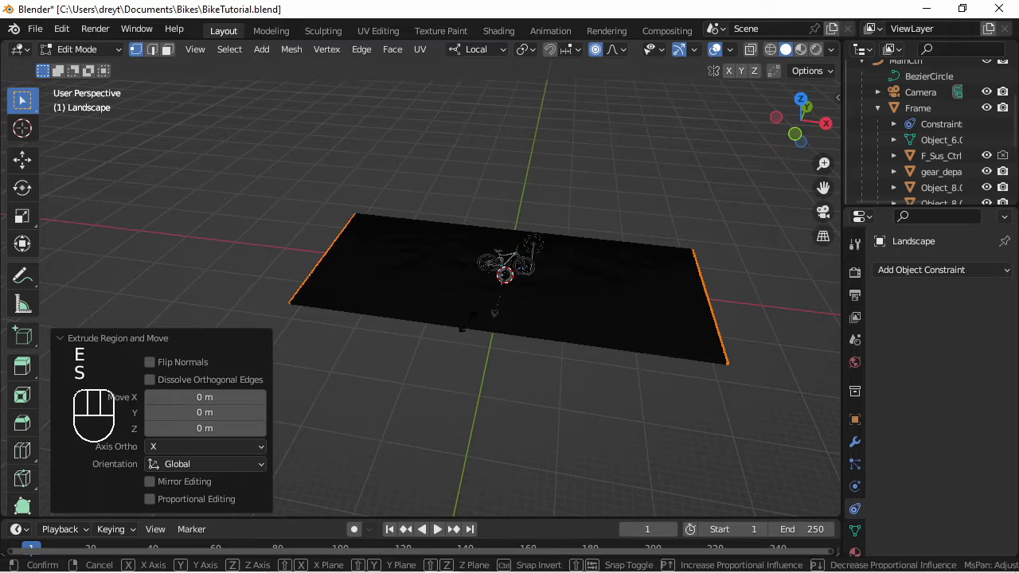
key(x)
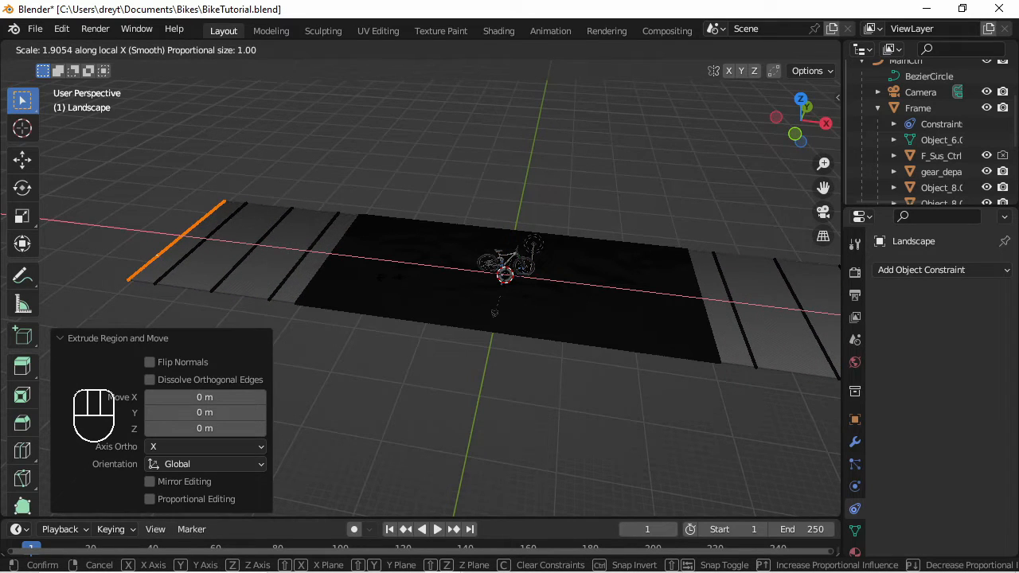
click(387, 275)
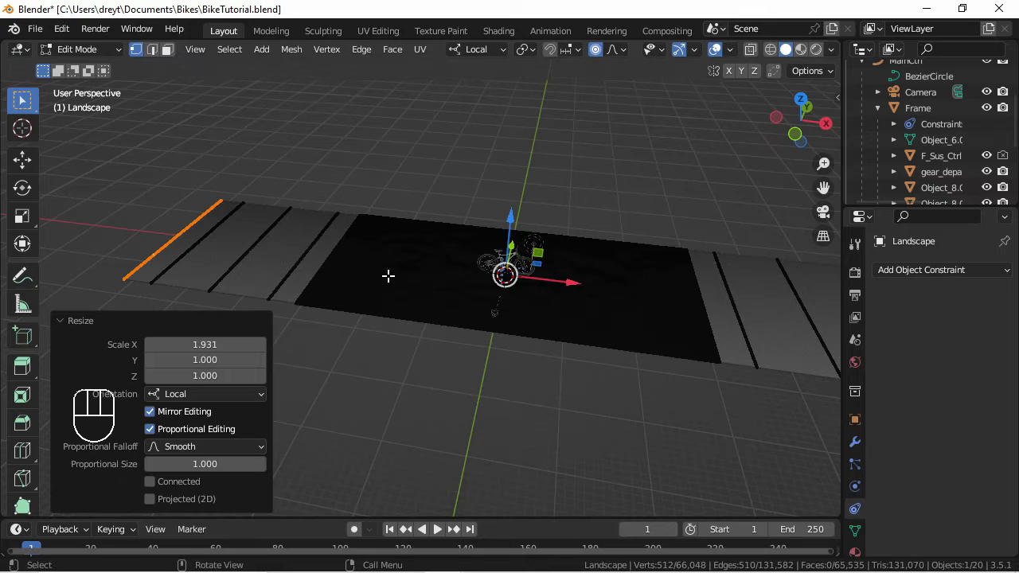
key(Tab)
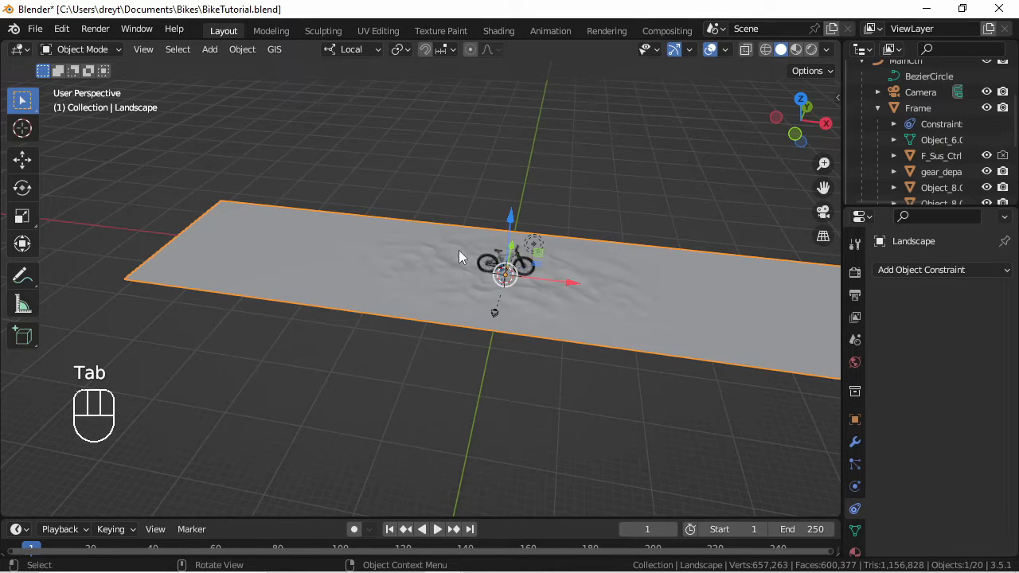
Step: Move the landscape along its X axis so the bike stands near its -X end
drag(529, 278, 63, 277)
shift+middle_drag(502, 288, 114, 241)
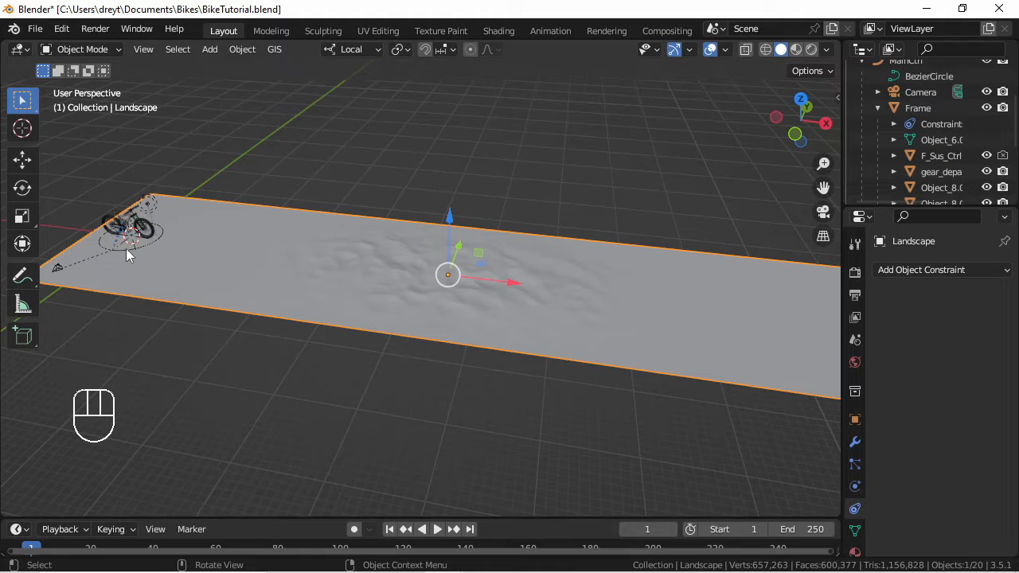
Step: Insert a Location keyframe for MainCtrl at frame 1 with the bike at the start of the landscape
click(125, 249)
key(KP_7)
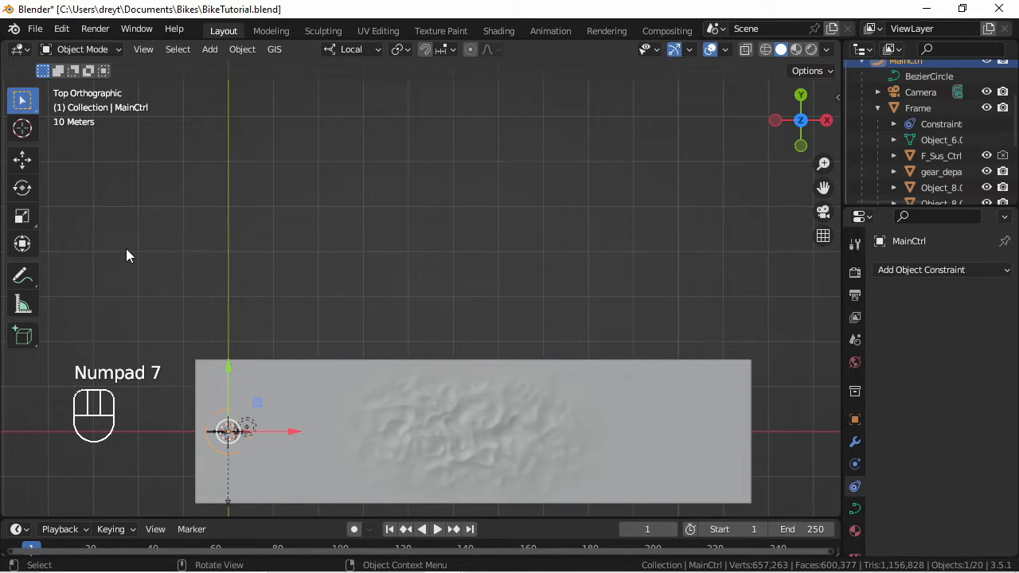
key(i)
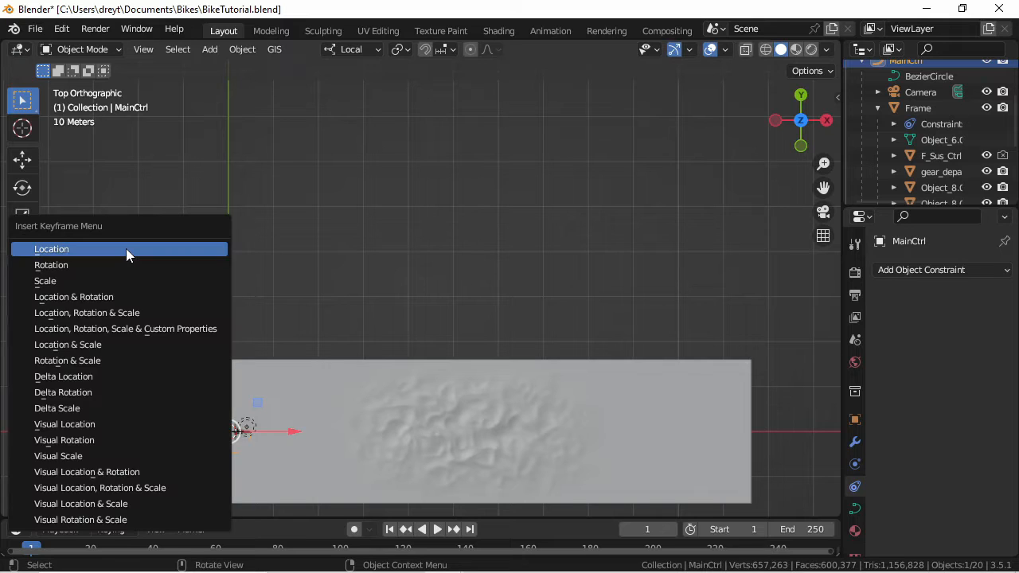
click(126, 249)
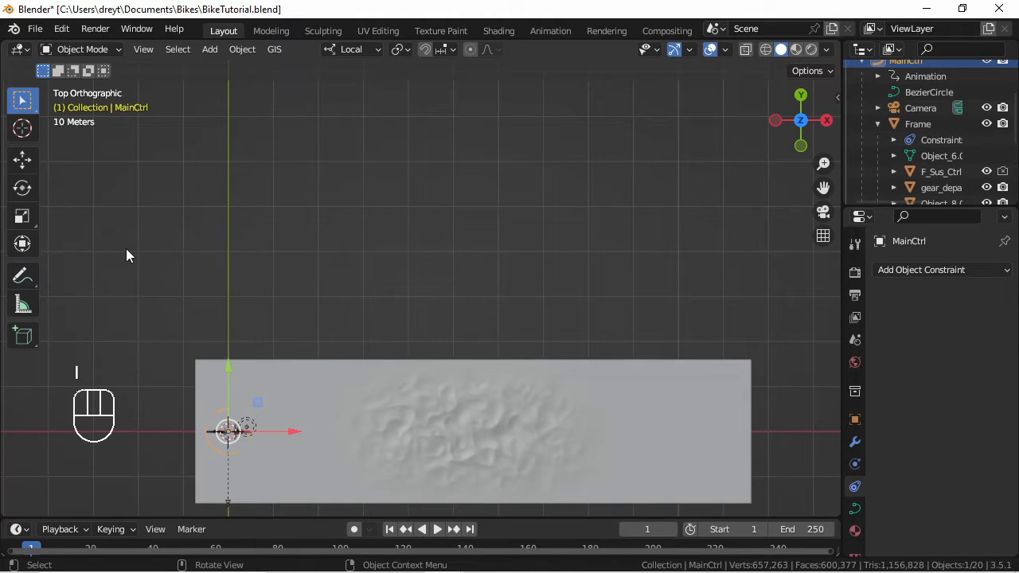
Step: At frame 250, move MainCtrl about 109.32 m along X across the landscape and insert a Location keyframe
click(470, 530)
drag(294, 434, 787, 412)
key(i)
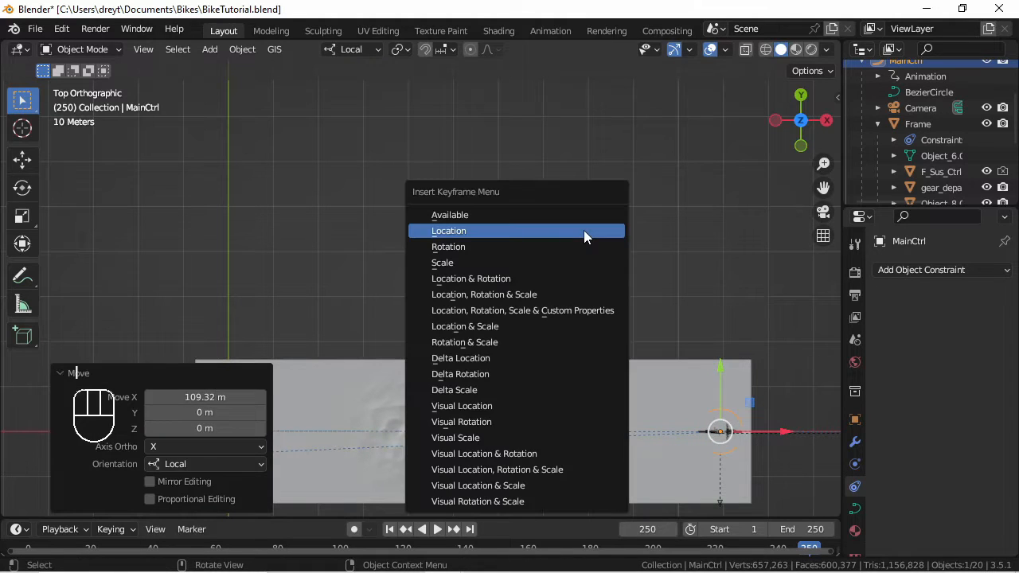
click(583, 230)
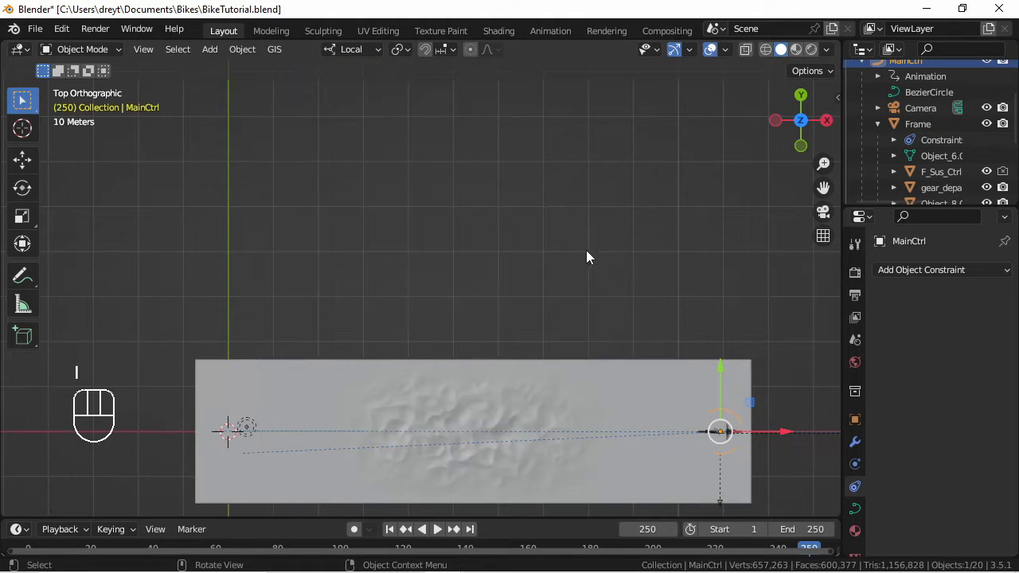
Step: Play the ride animation from frame 1 through the camera, examine the rear shock and linkage motion, and return to frame 1
click(389, 530)
key(KP_0)
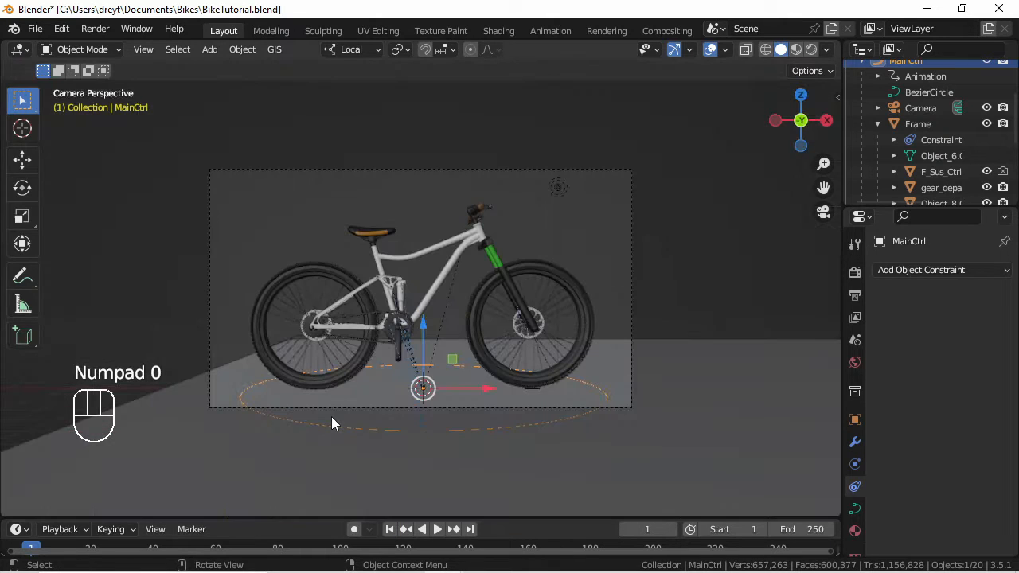
key(space)
scroll(391, 307, up, 4)
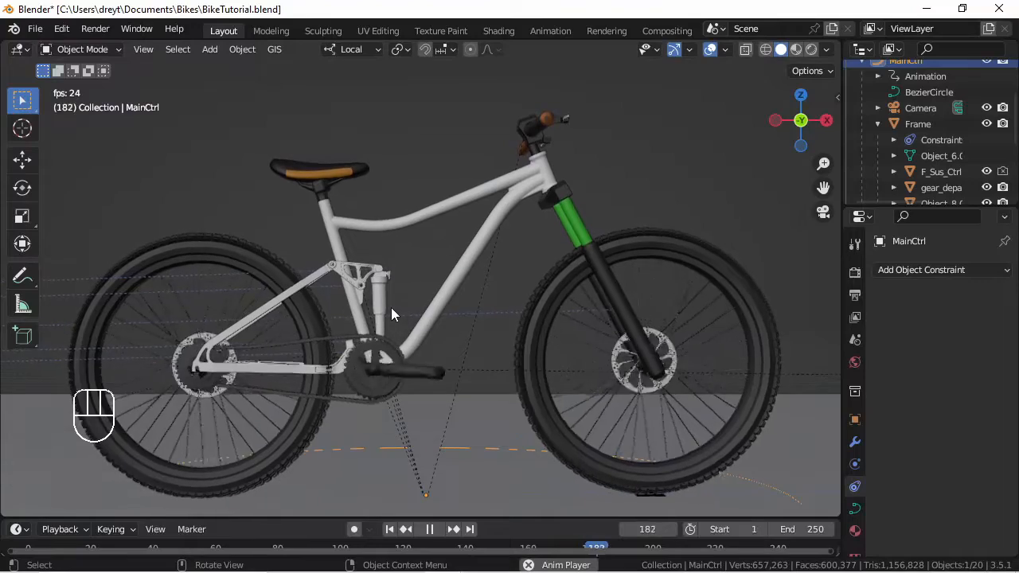
scroll(391, 307, down, 1)
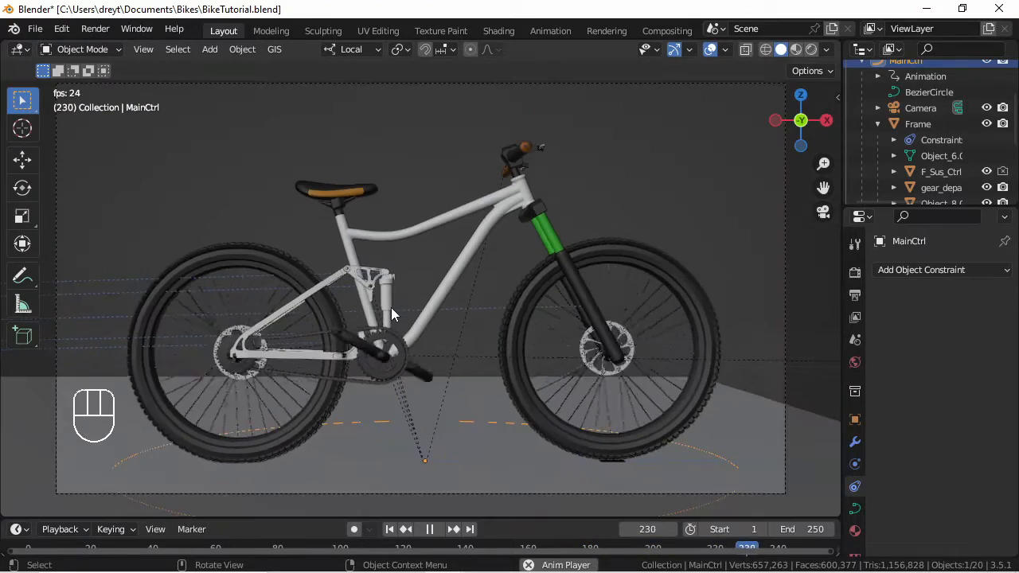
scroll(391, 307, down, 1)
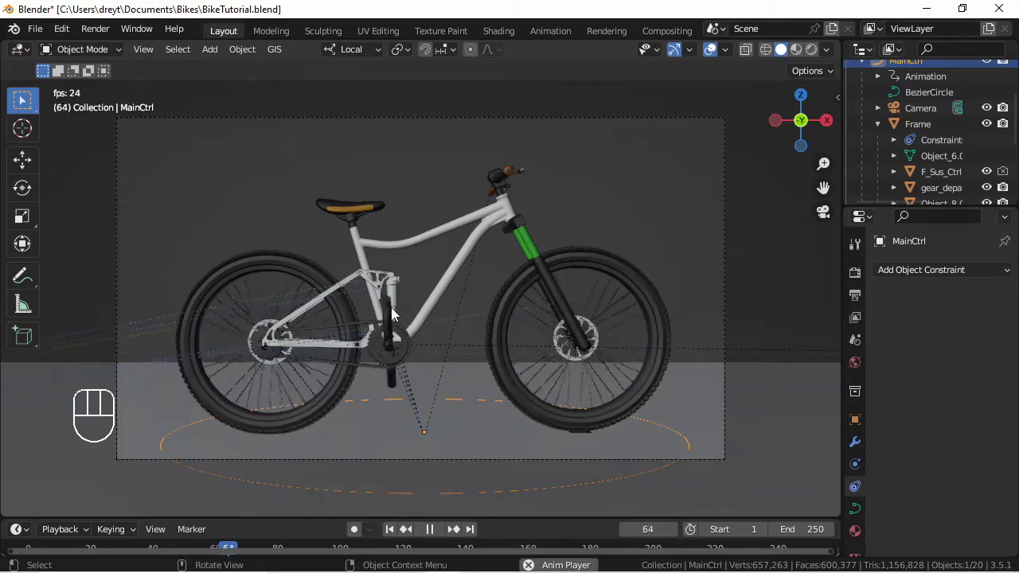
scroll(302, 245, up, 5)
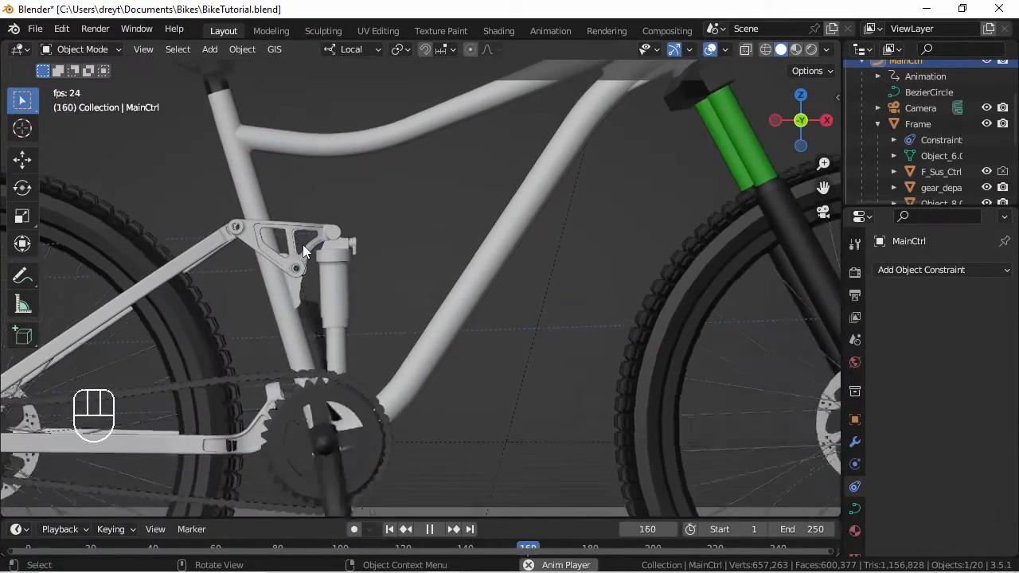
scroll(302, 244, down, 5)
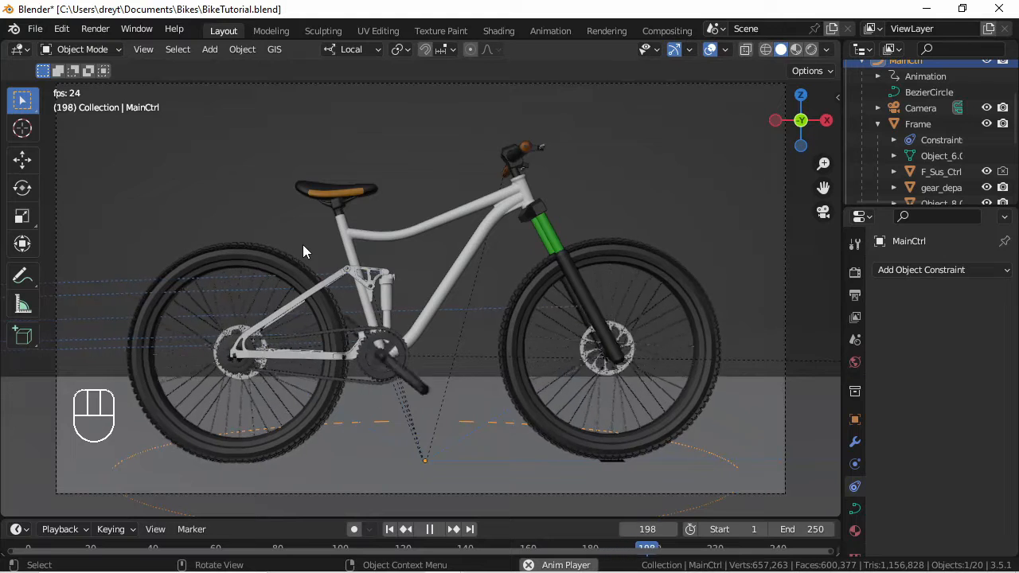
key(space)
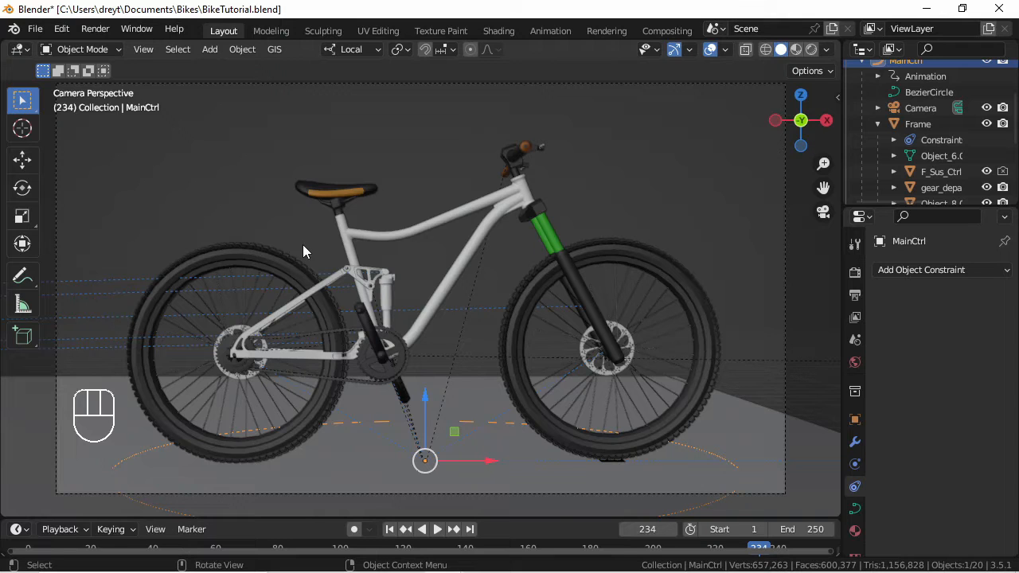
click(389, 529)
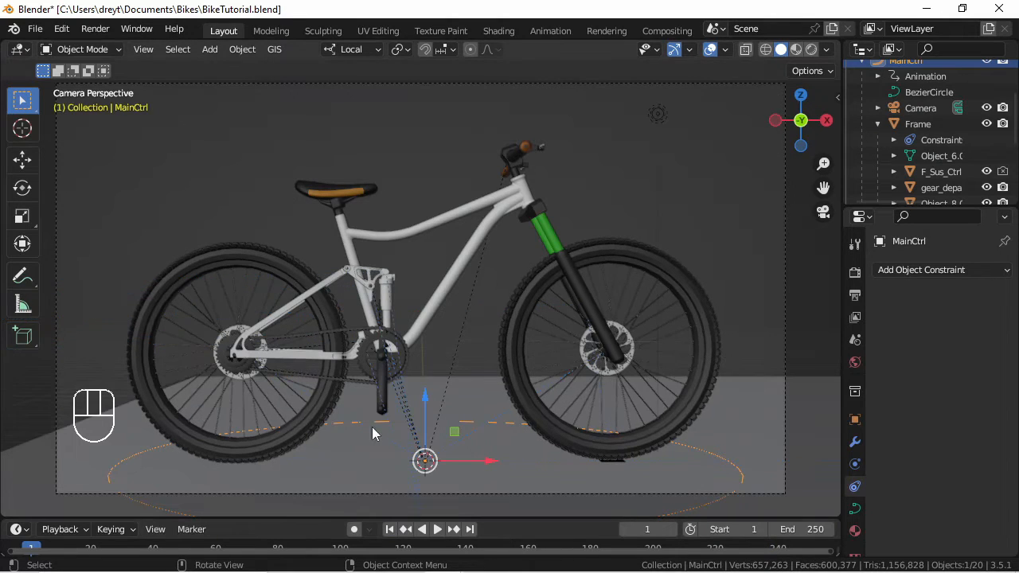
Step: In front view, snap the 3D cursor to the origin of the rear shock's lower rod, Object_8.001
key(KP_1)
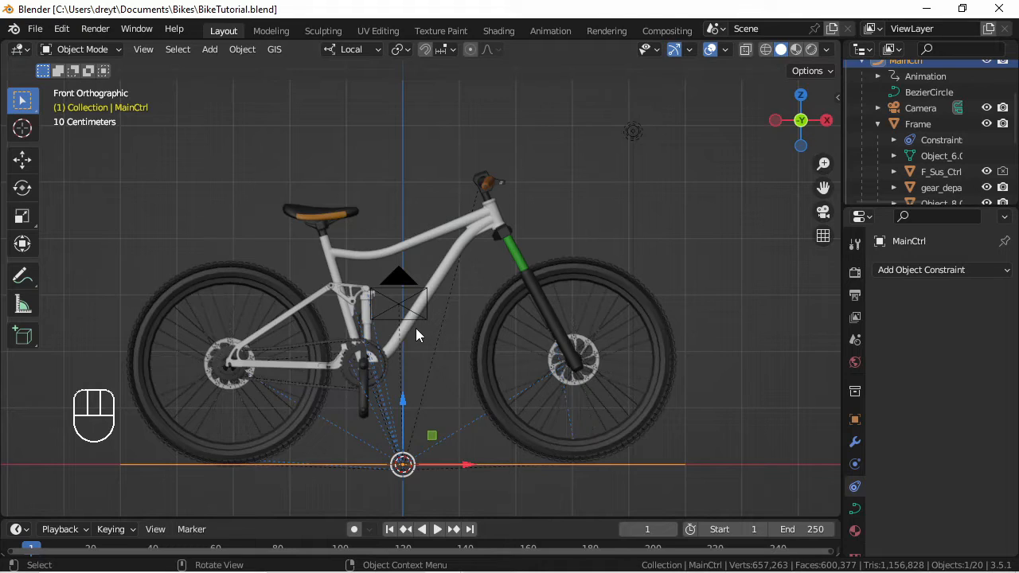
click(366, 314)
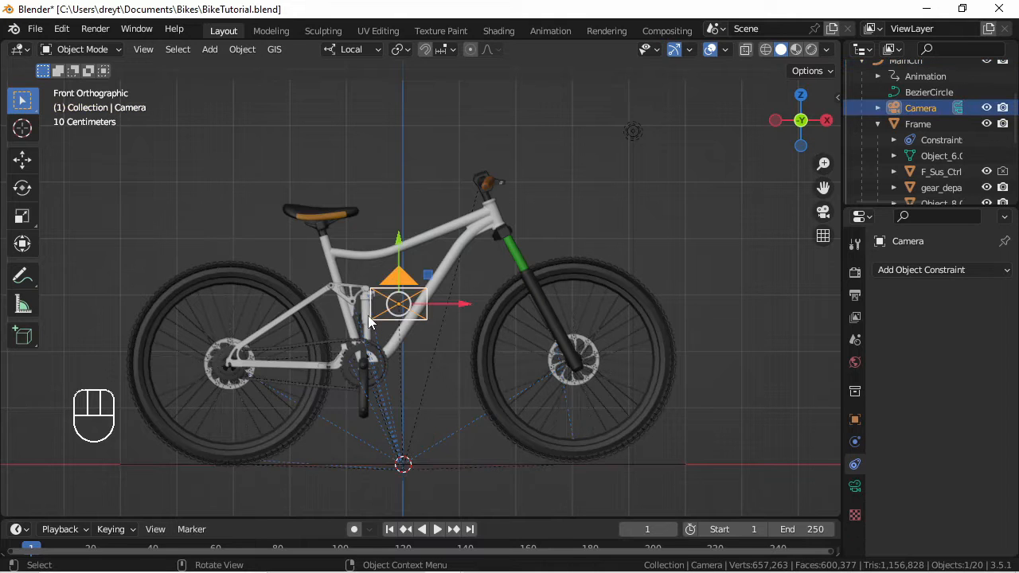
click(364, 319)
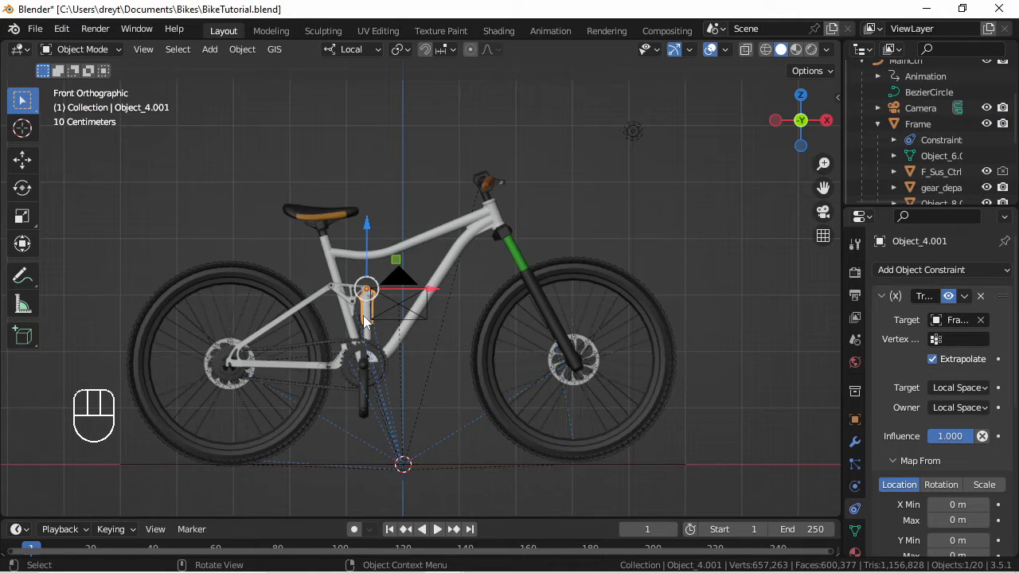
key(KP_Decimal)
shift+middle_drag(374, 342, 406, 247)
click(439, 316)
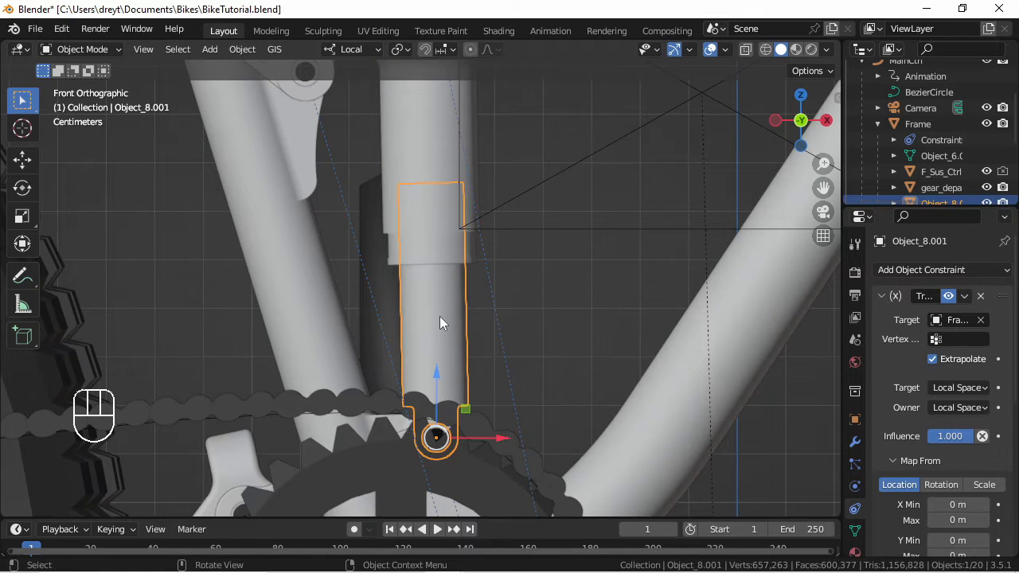
key(shift+s)
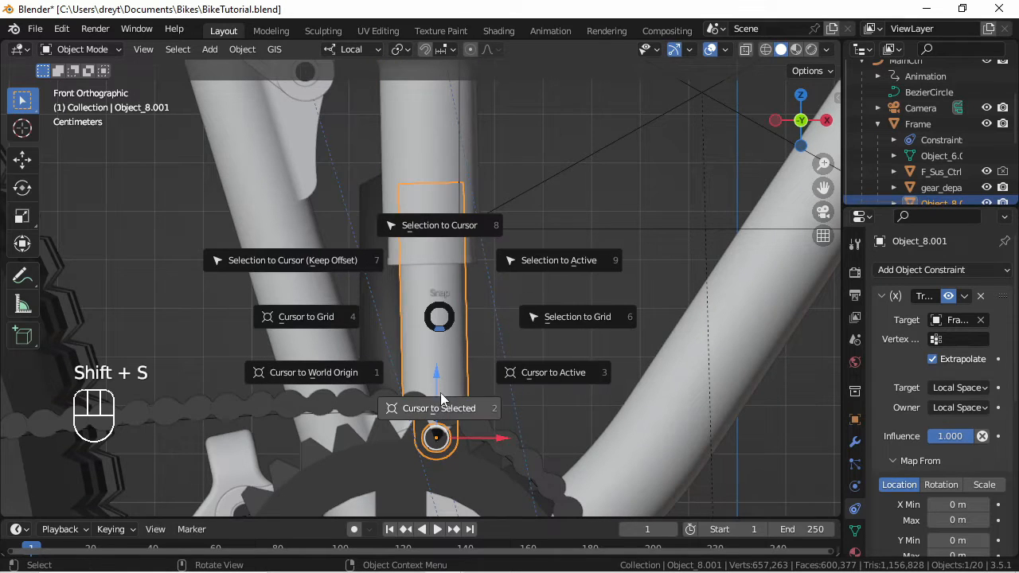
click(443, 411)
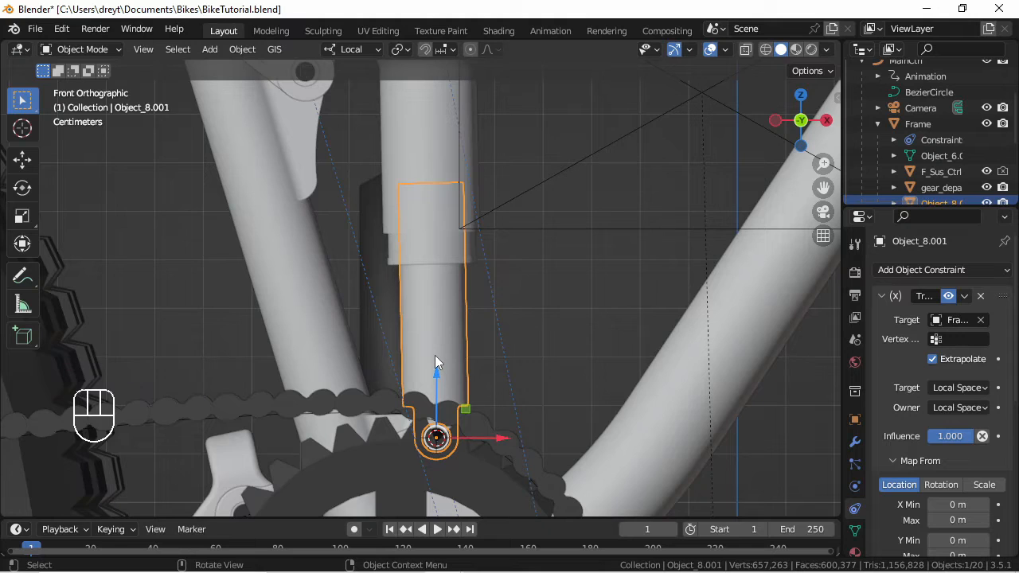
Step: Save the file and add an armature at the rear shock's lower pivot
scroll(432, 360, down, 3)
key(ctrl+s)
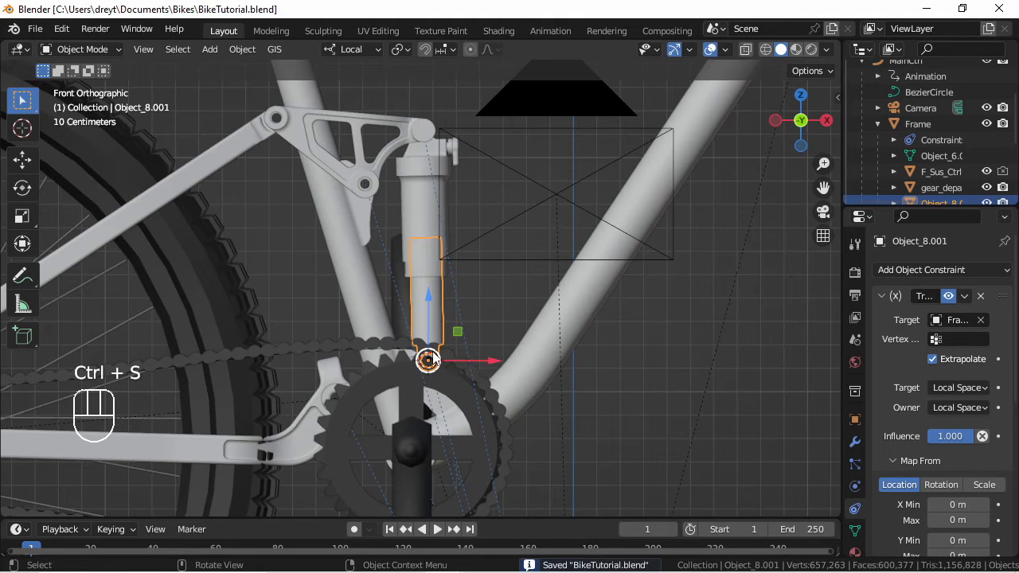
key(shift+a)
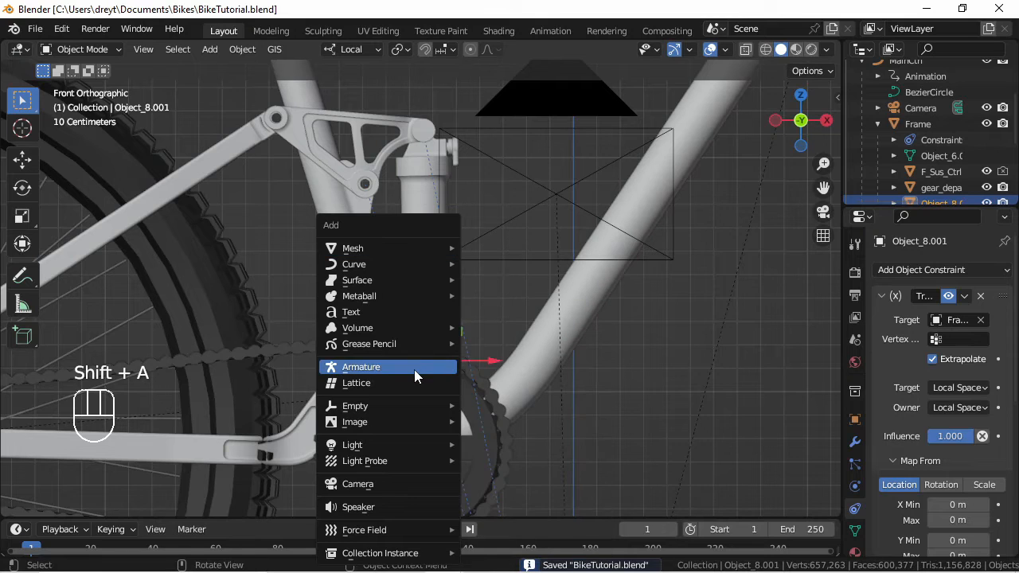
click(414, 367)
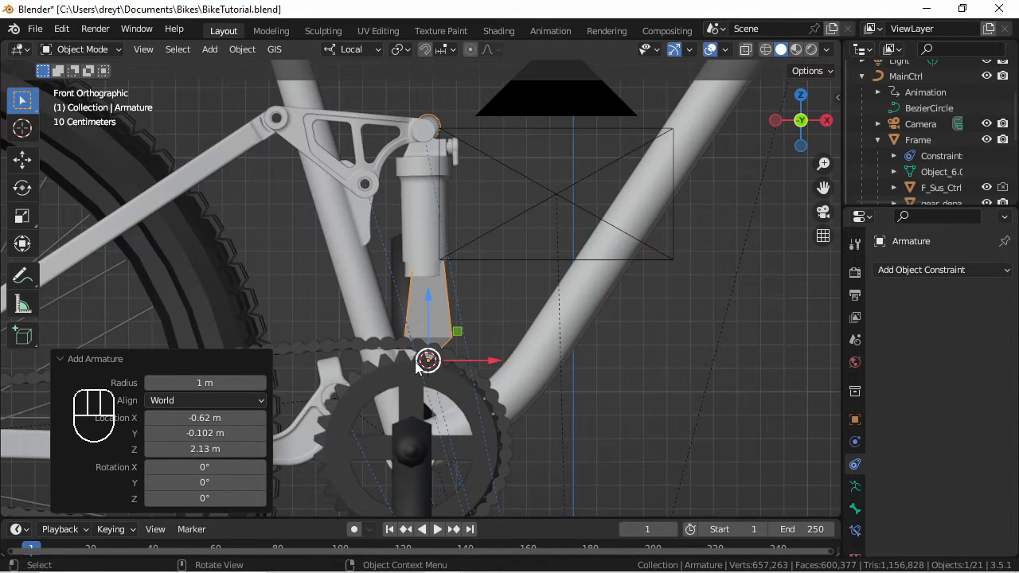
Step: Snap the 3D cursor to the origin of the rear shock's upper body, Object_4.001
click(423, 174)
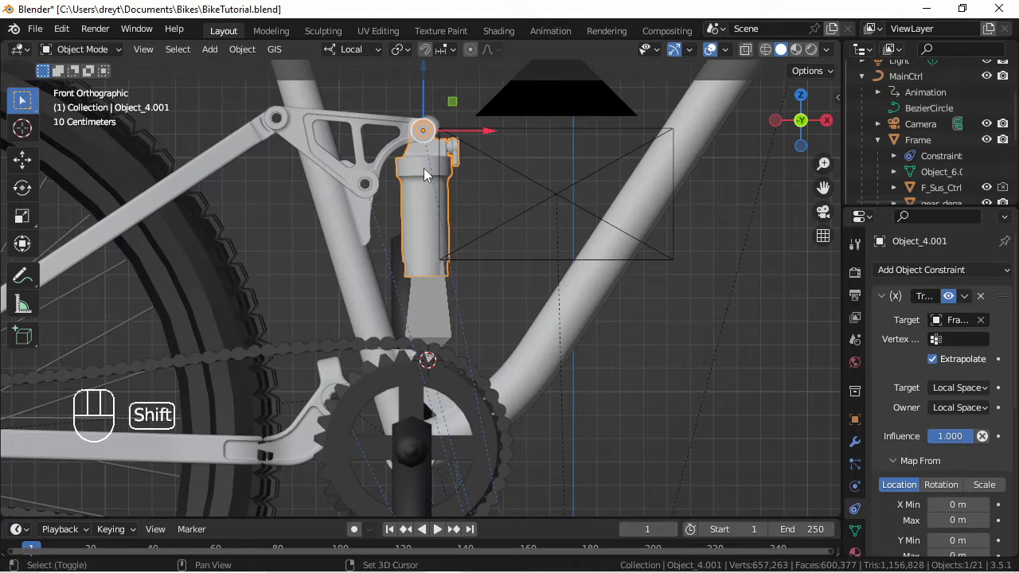
key(shift+s)
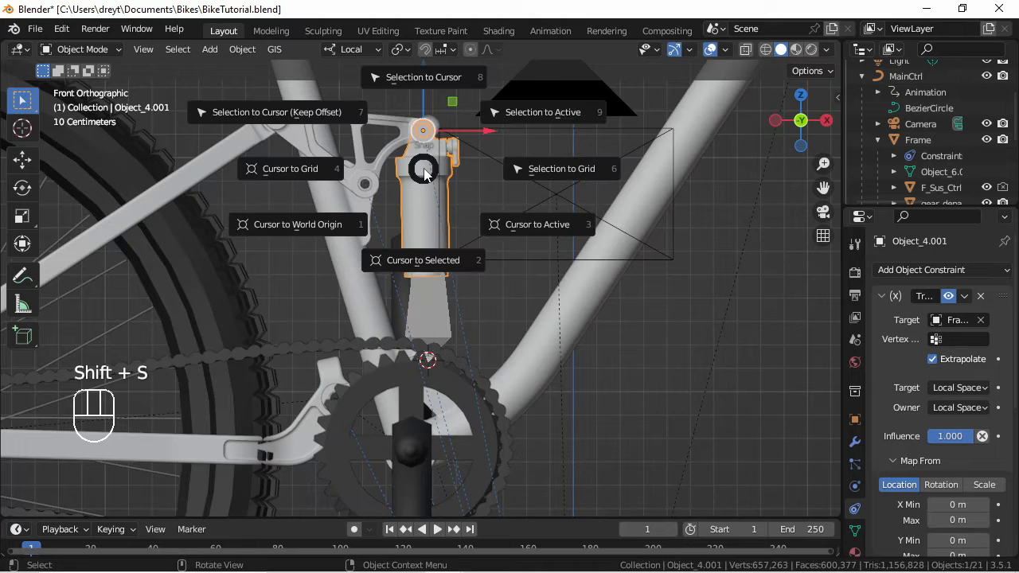
click(422, 263)
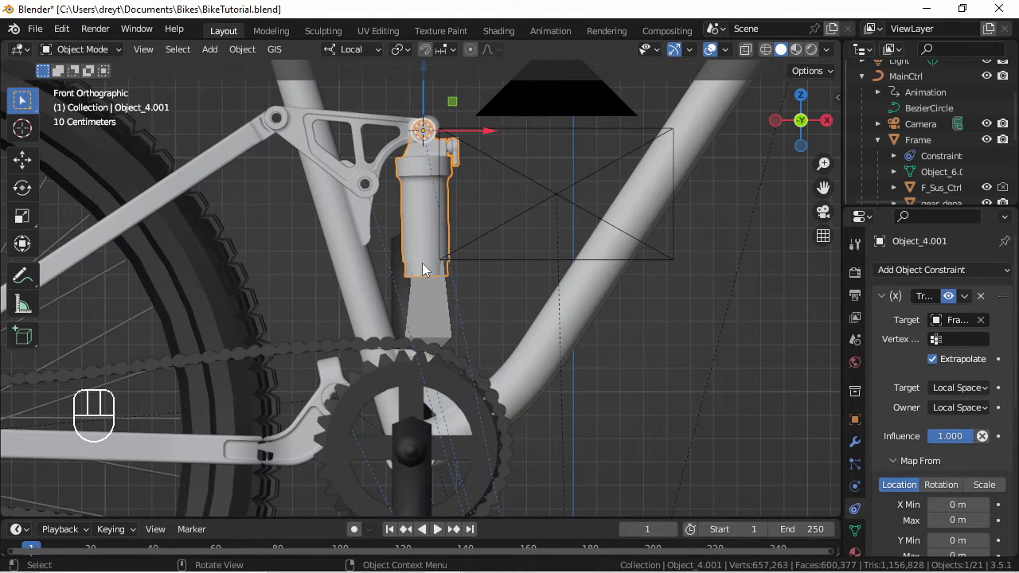
Step: In the armature's Edit Mode, snap the bone's tip to the 3D cursor and return to Object Mode
click(432, 293)
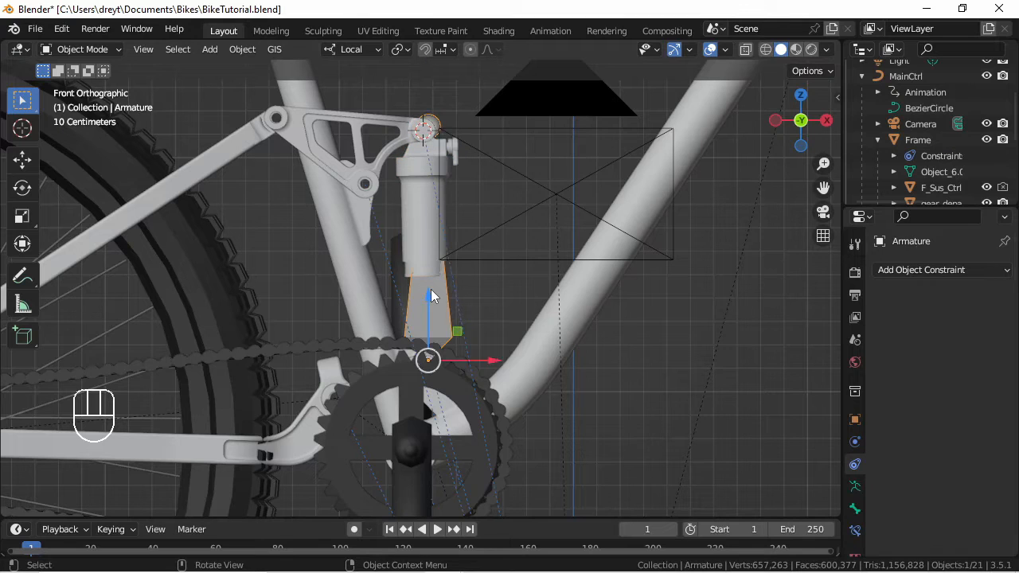
key(Tab)
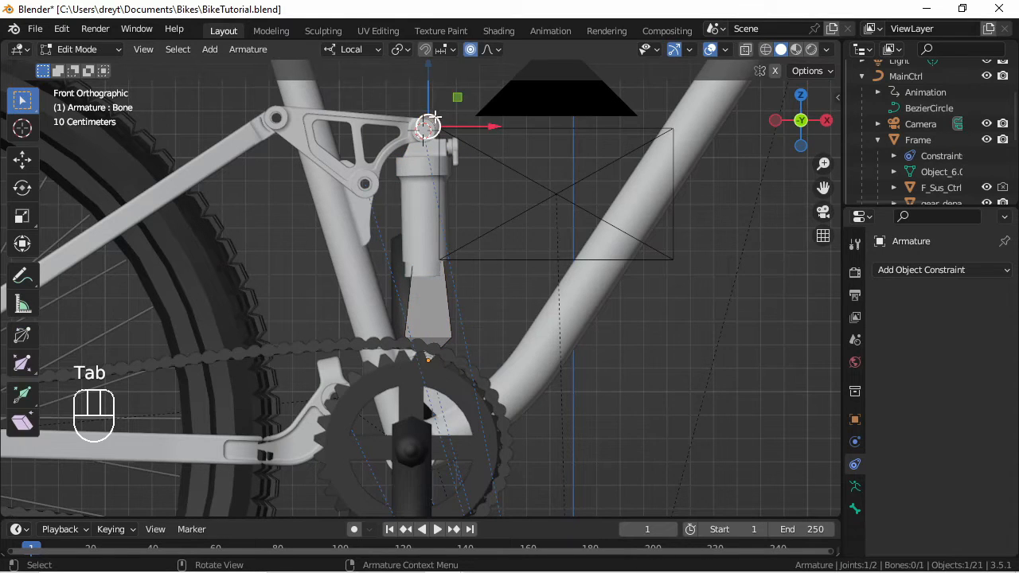
key(shift+s)
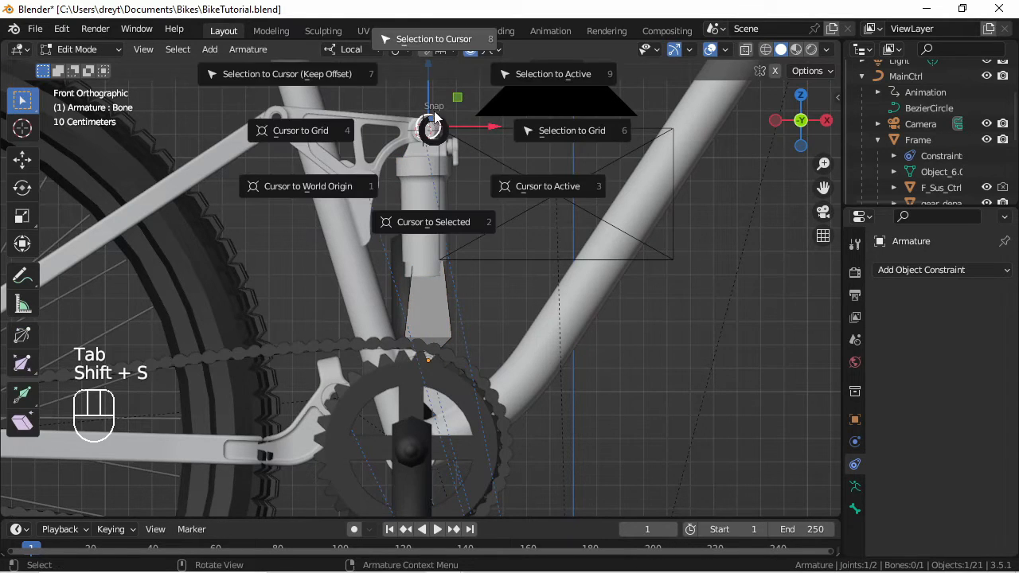
click(443, 40)
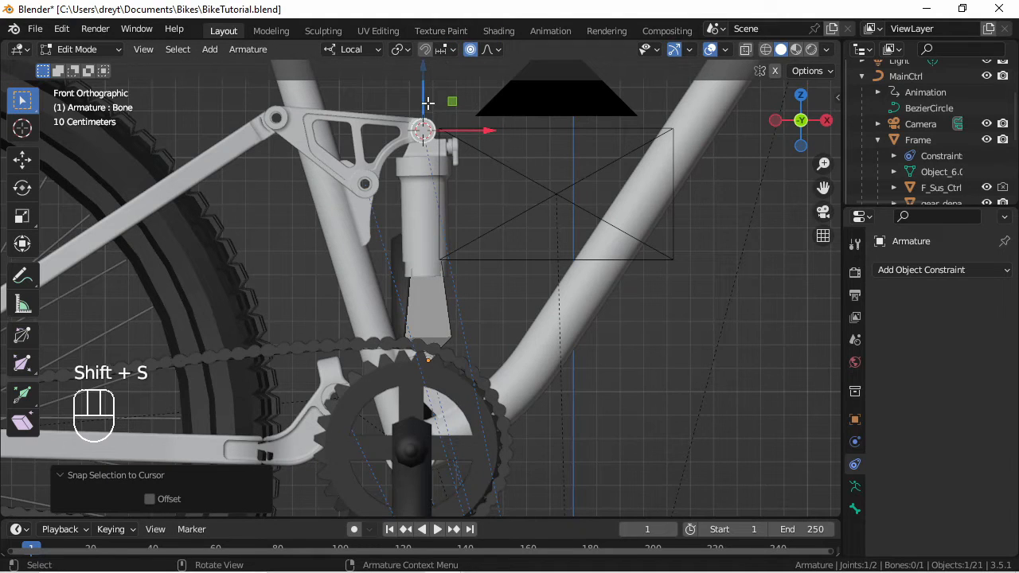
click(424, 243)
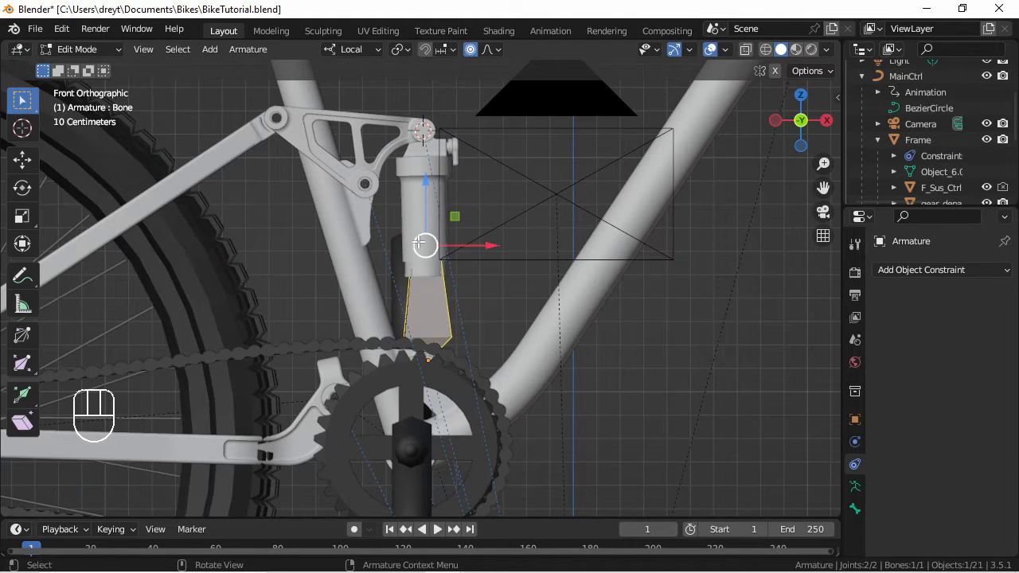
key(Tab)
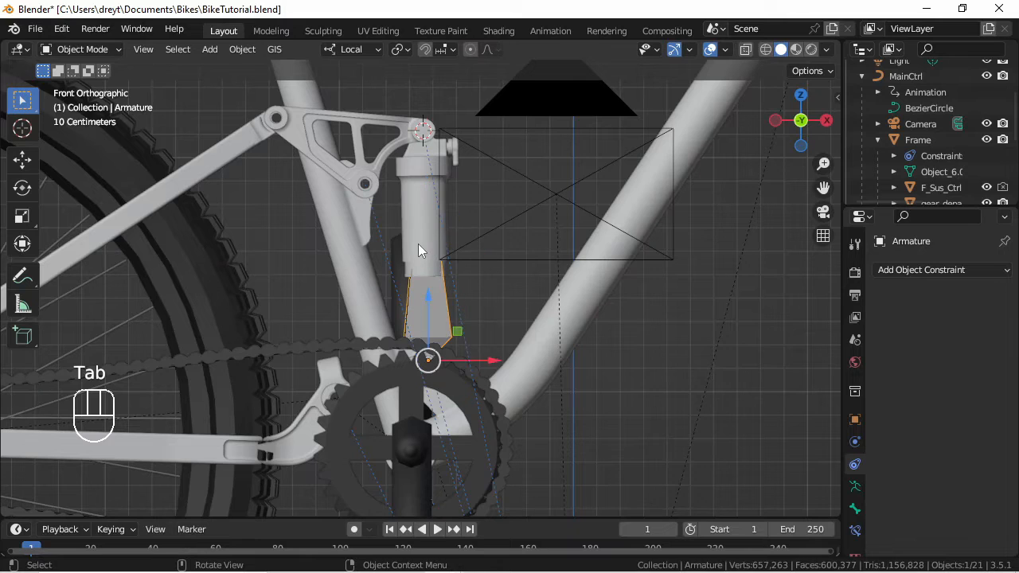
Step: Hide the rear shock's upper body and lower rod so that only the bone remains between the pivots
click(418, 244)
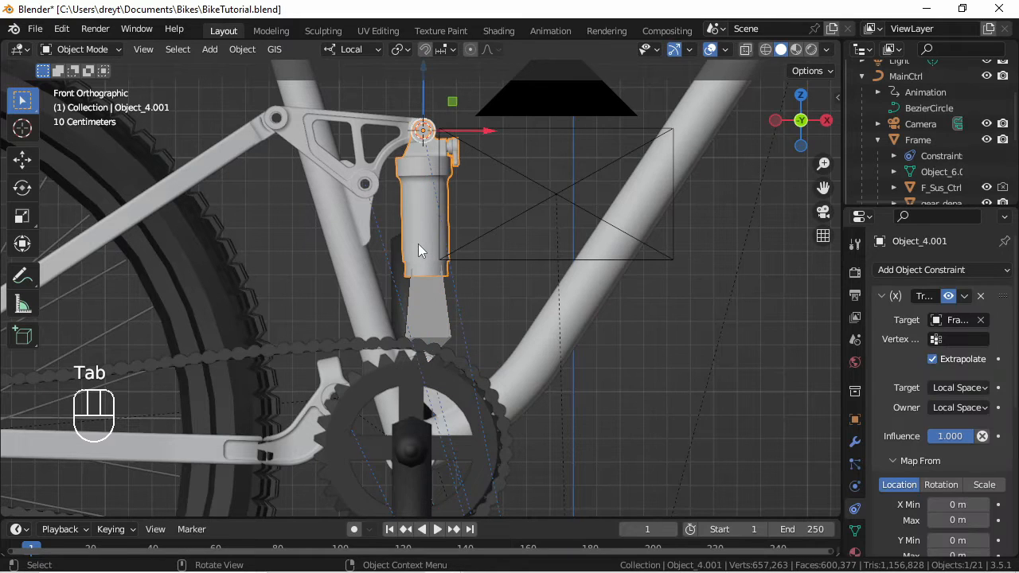
key(h)
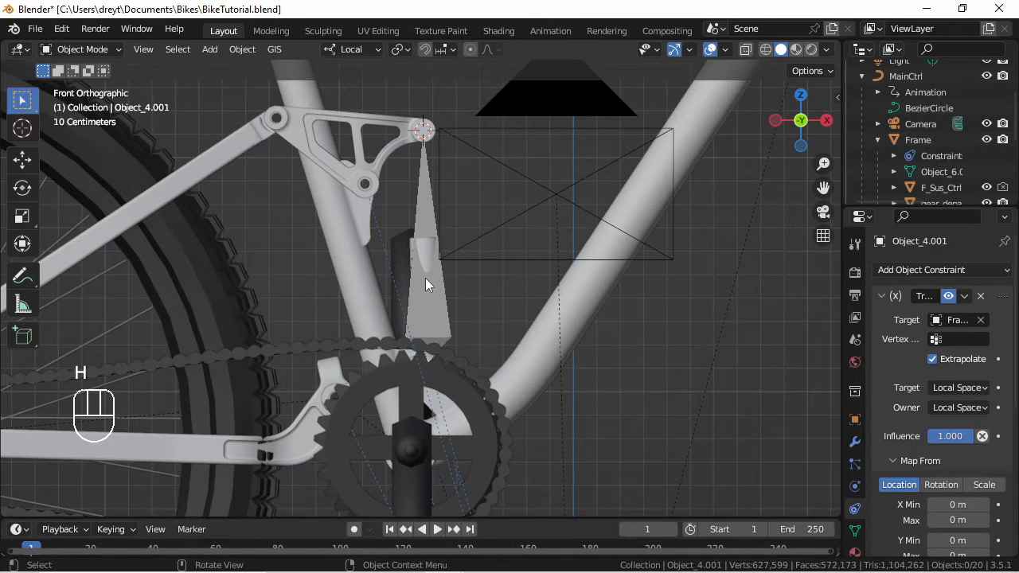
click(425, 284)
click(424, 265)
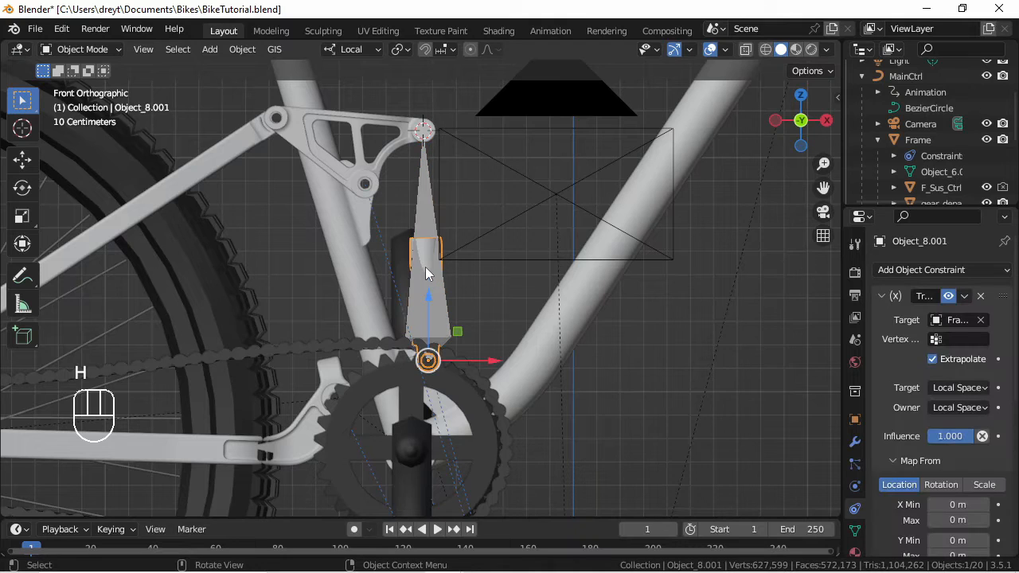
key(h)
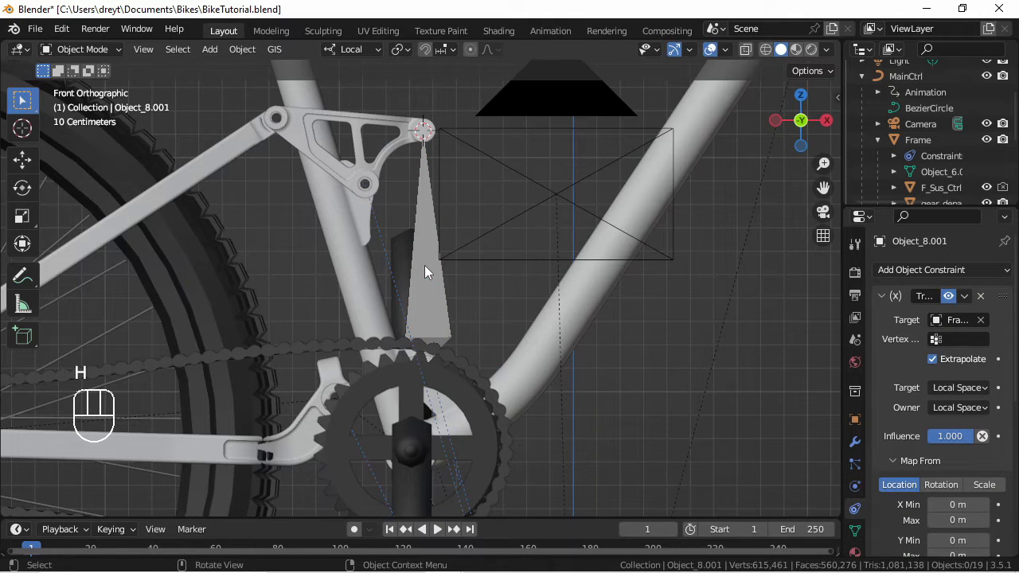
Step: Enlarge the Outliner and rename the hidden rantai_rantai chain object under Frame to OG_Chain
middle_drag(420, 256, 406, 282)
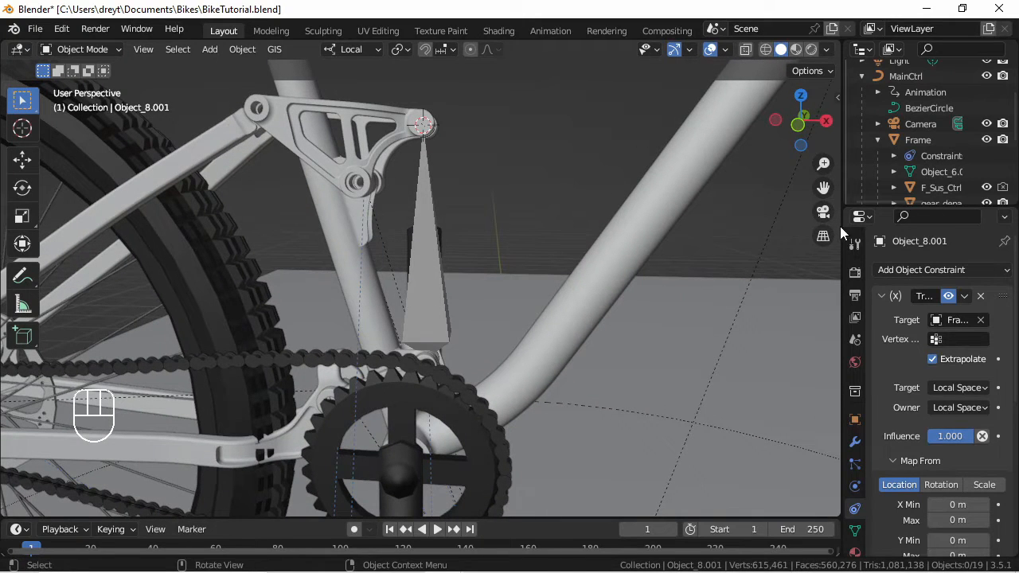
drag(940, 211, 941, 441)
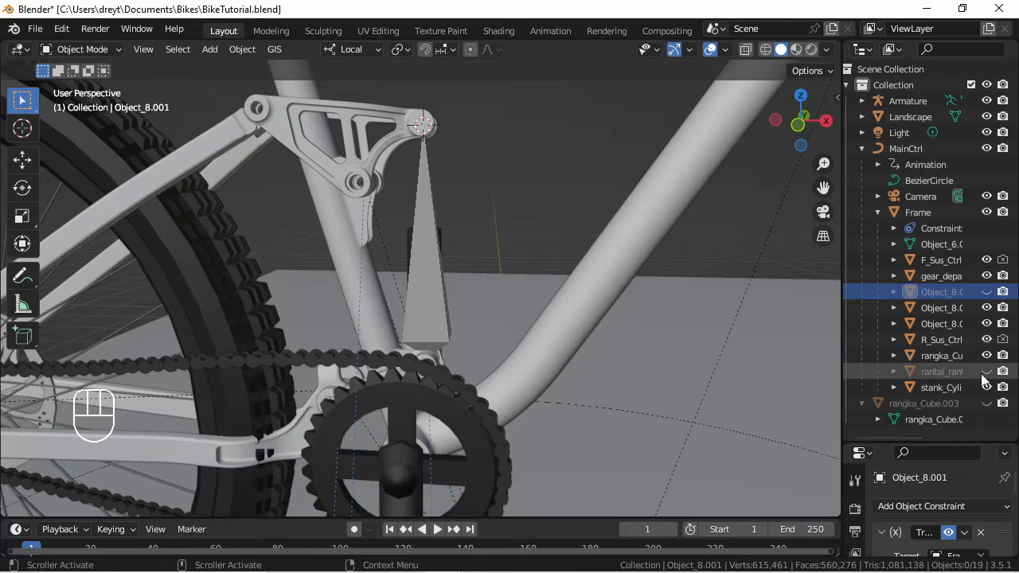
double_click(932, 370)
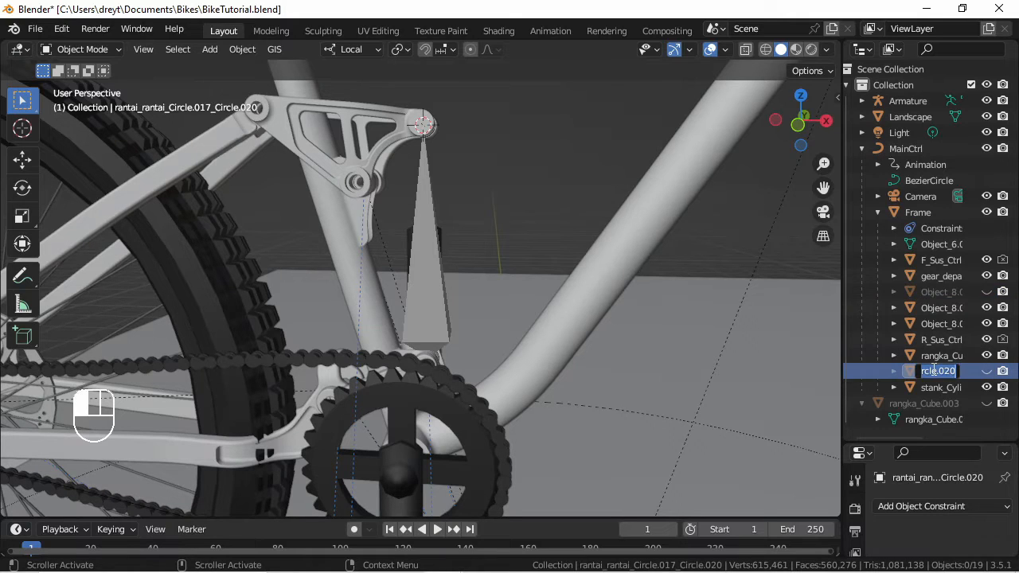
text(OG)
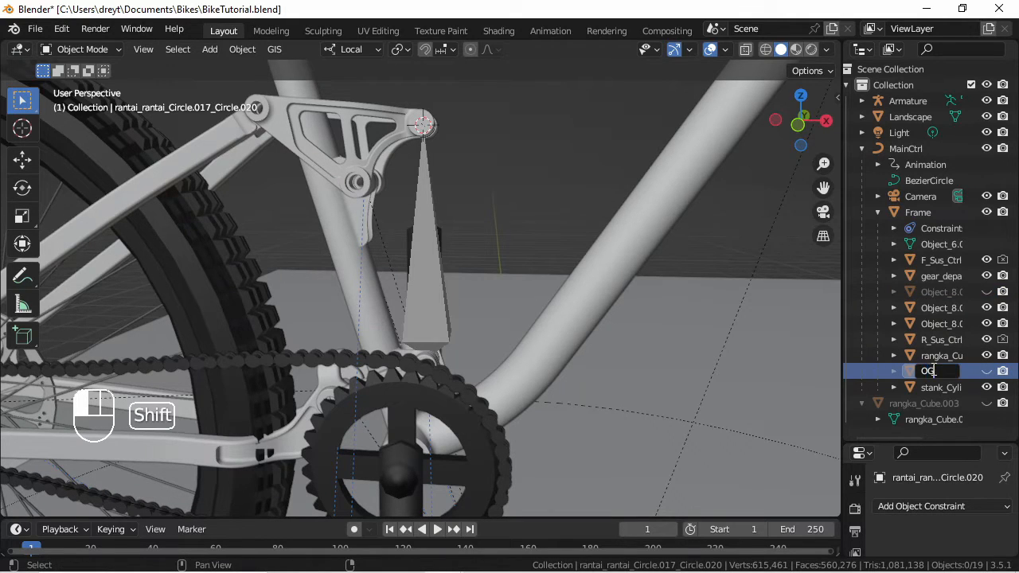
text(_Chain)
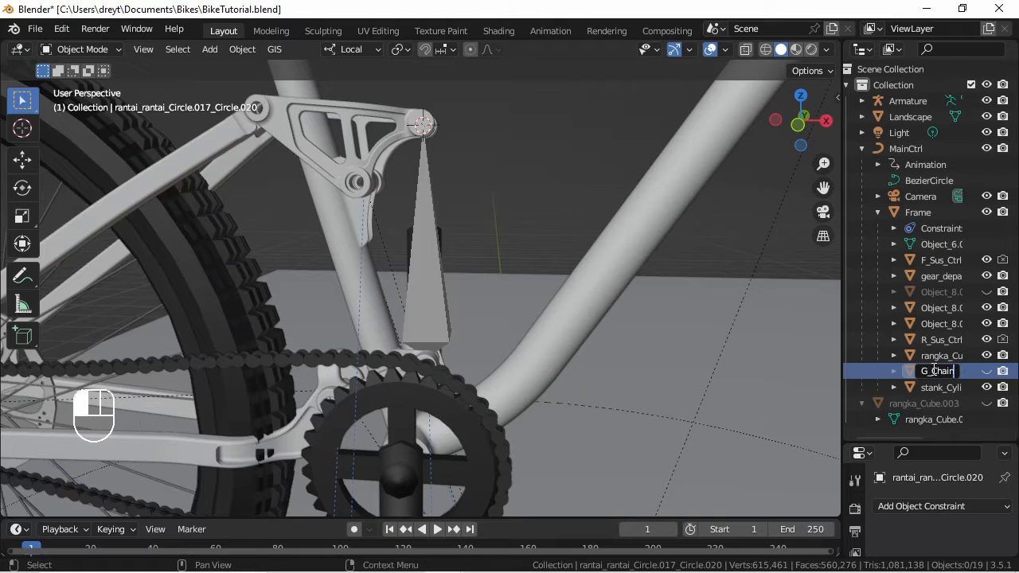
key(Return)
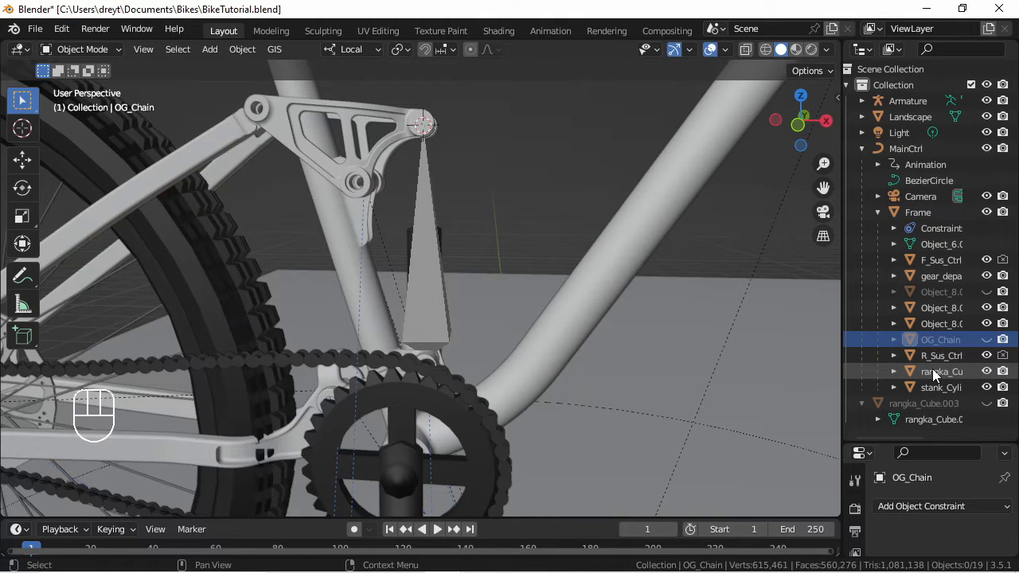
Step: Unhide the coil-over shock object rangka_Cube.003 in the viewport
click(993, 404)
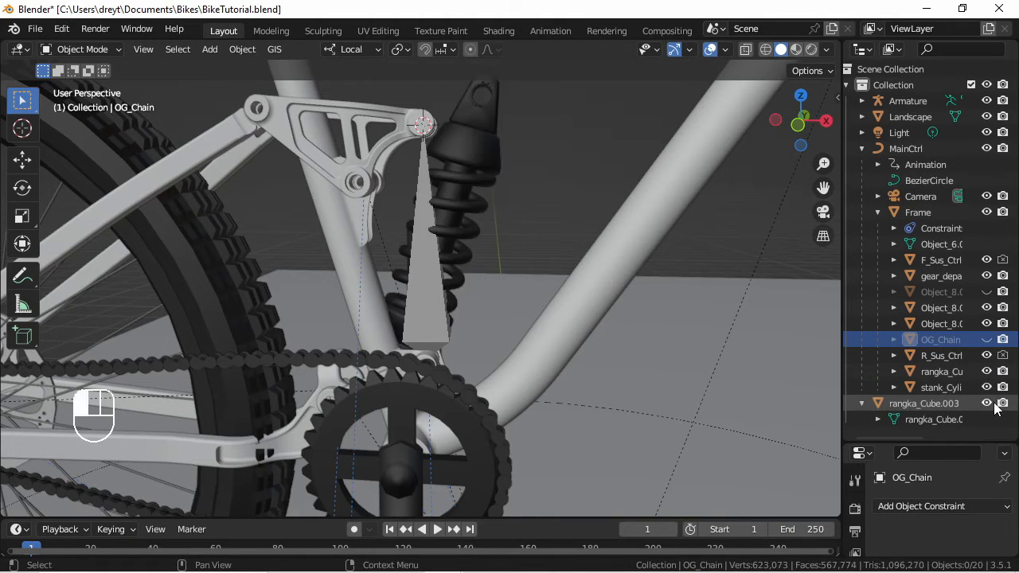
click(993, 404)
click(993, 404)
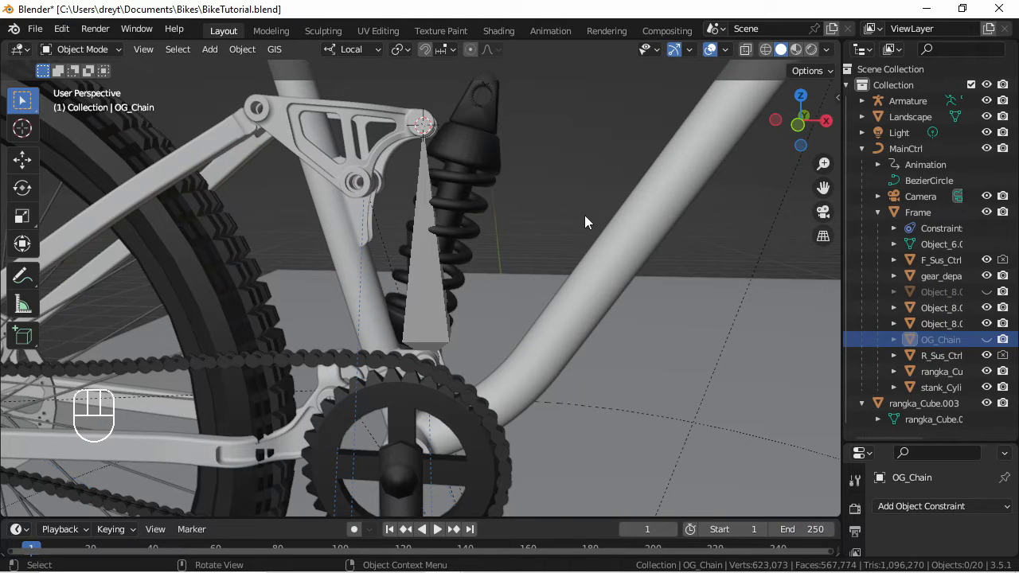
middle_drag(566, 202, 565, 186)
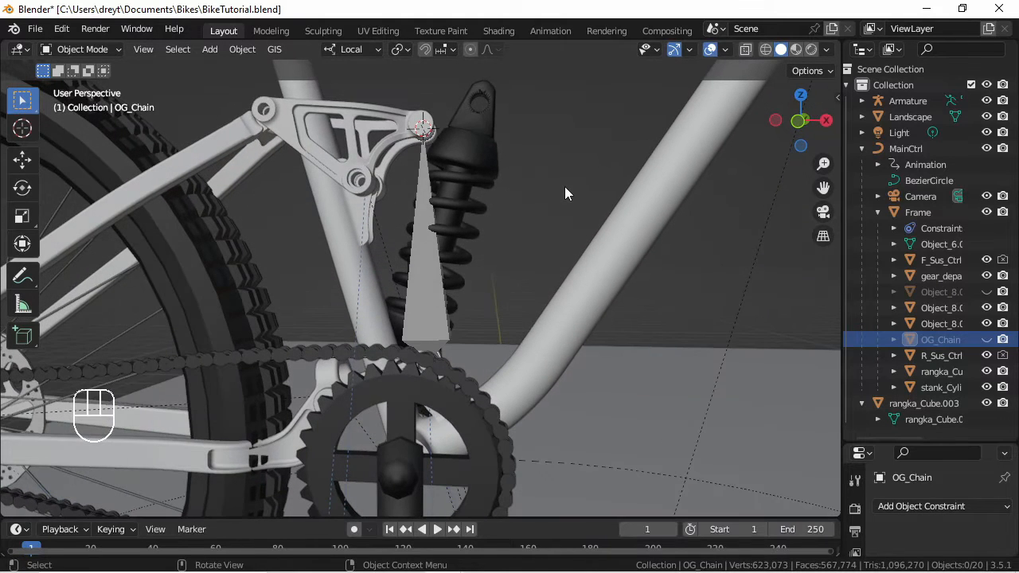
shift+middle_drag(507, 264, 478, 253)
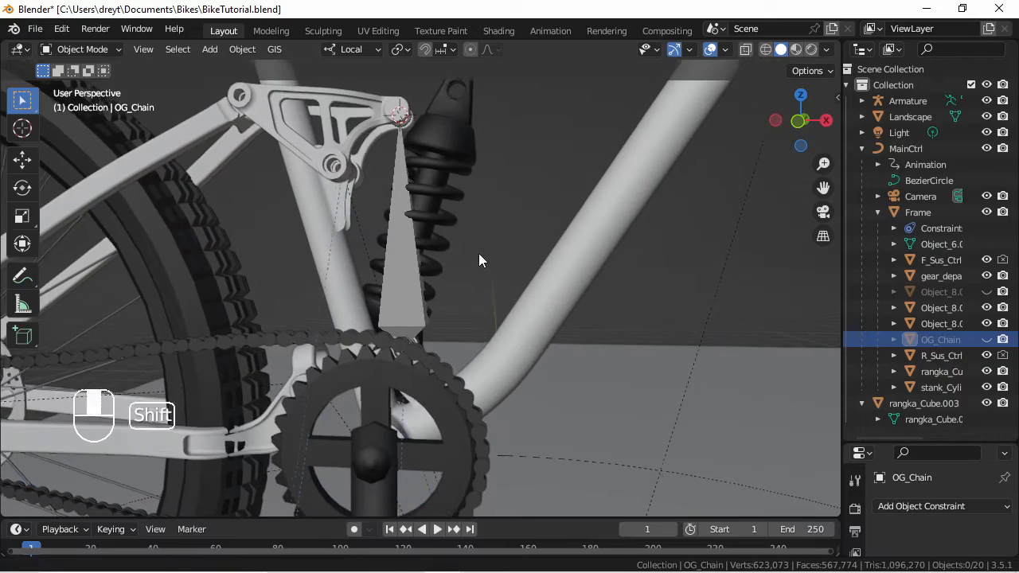
Step: In the coil-over shock's Edit Mode, select the linked lower mounting bolt, snap the 3D cursor to it and return to Object Mode
click(435, 188)
middle_drag(434, 191, 317, 253)
middle_drag(509, 306, 380, 297)
shift+middle_drag(589, 360, 366, 363)
key(Tab)
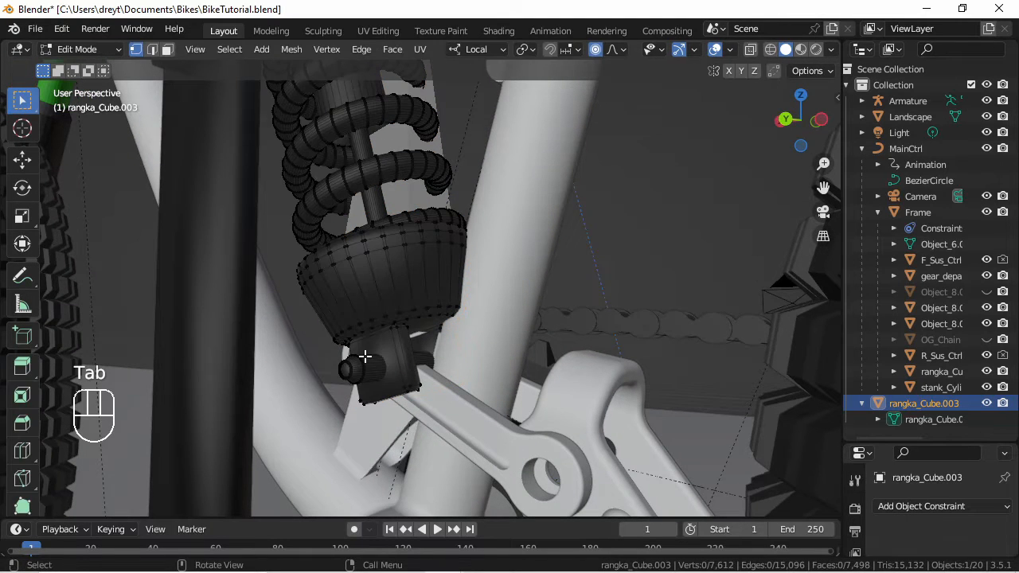
key(l)
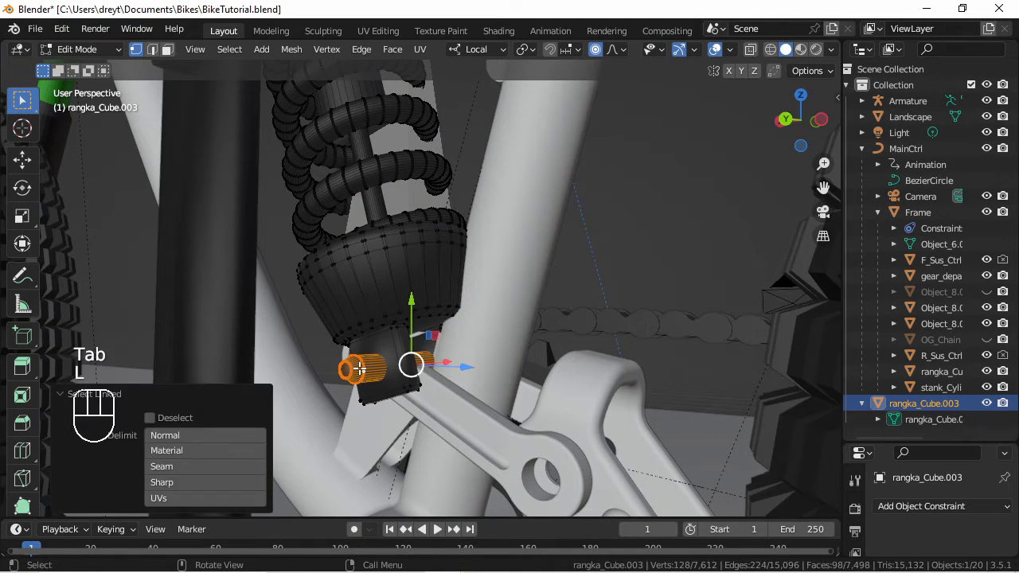
key(shift+s)
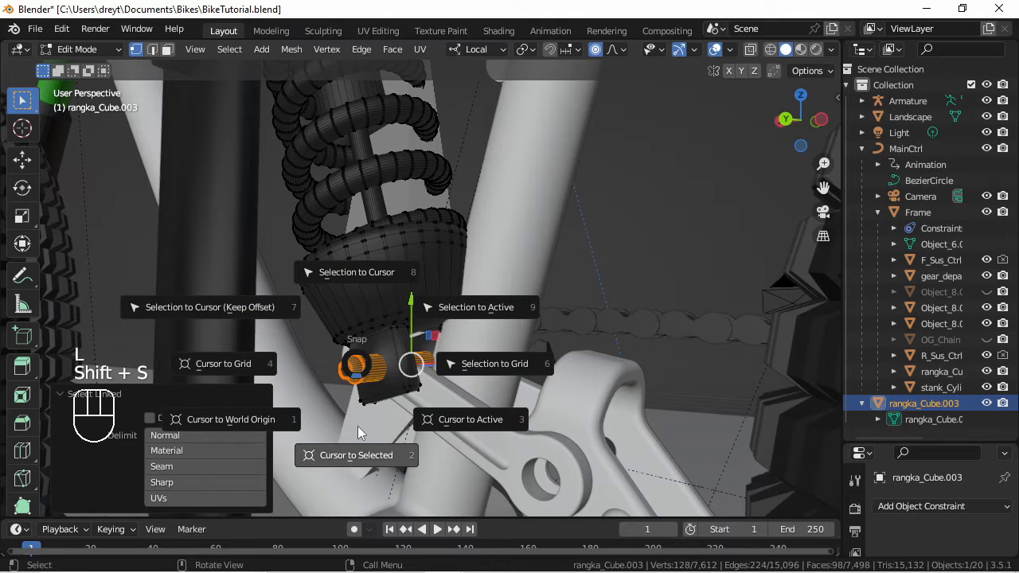
click(362, 452)
key(Tab)
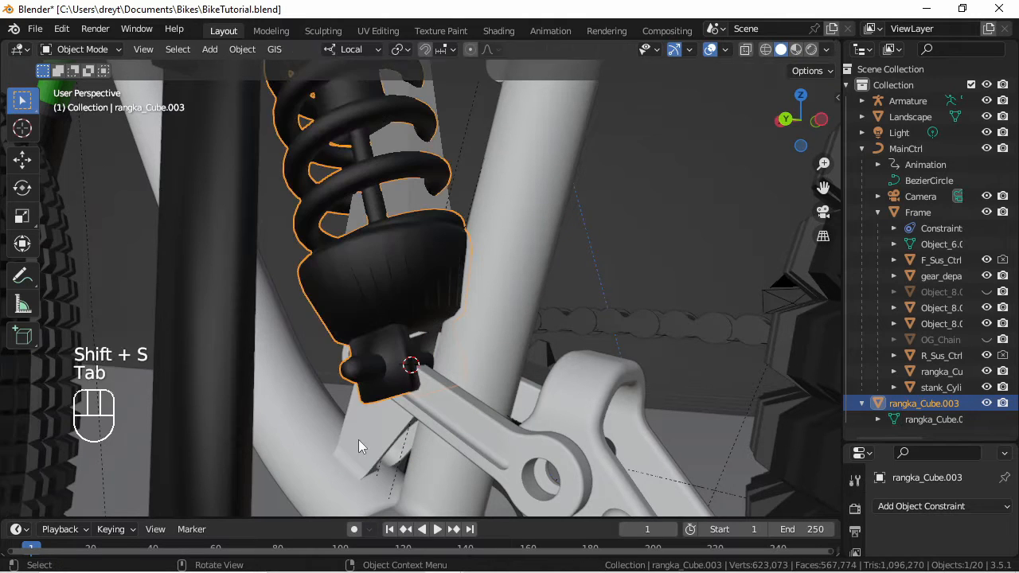
Step: Set the coil-over shock's origin to the 3D cursor and check it in front view
click(251, 50)
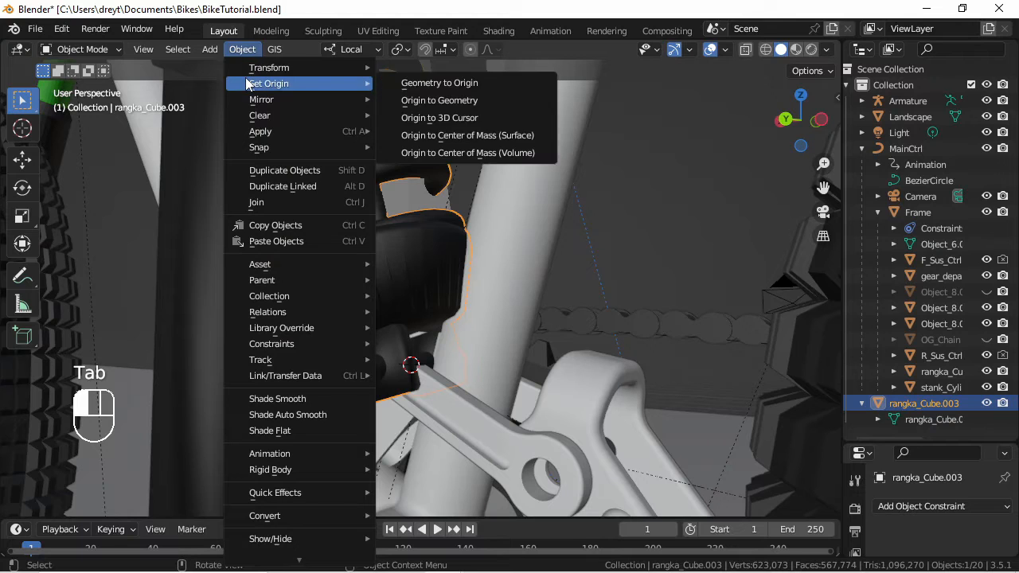
mouse_move(350, 84)
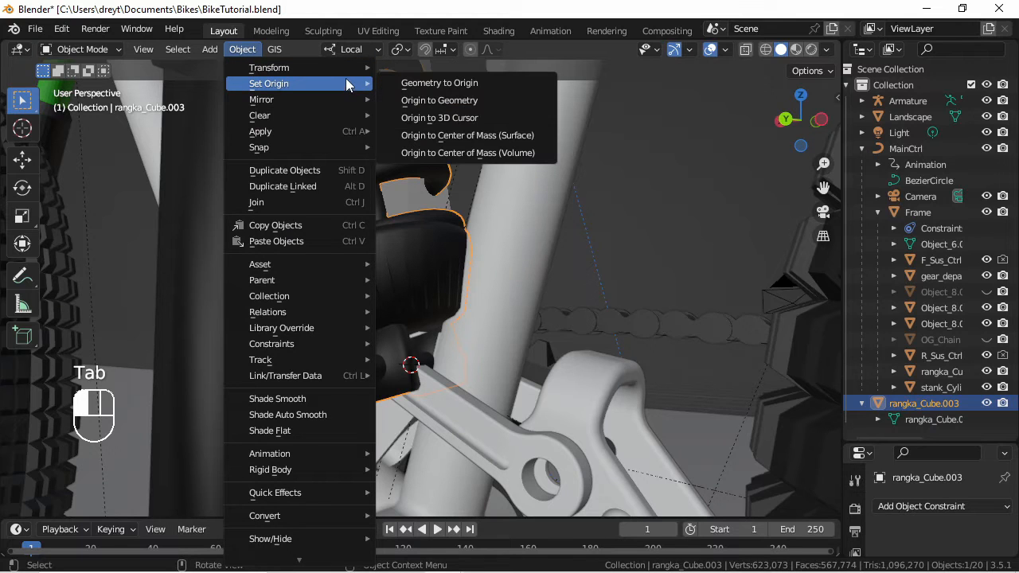
click(442, 118)
key(KP_1)
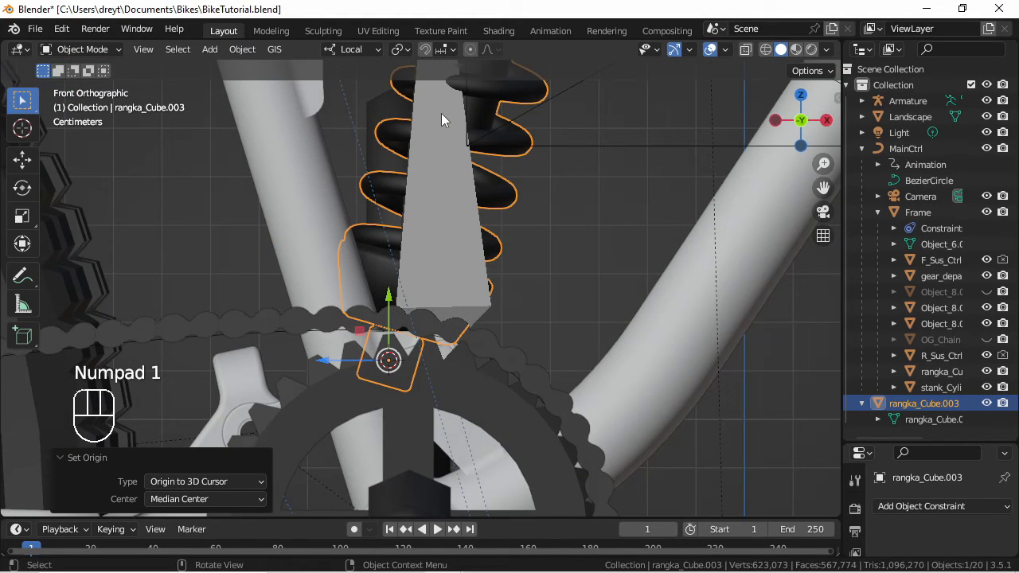
Step: Snap the 3D cursor to the armature's origin at the lower shock pivot
middle_drag(442, 116, 369, 239)
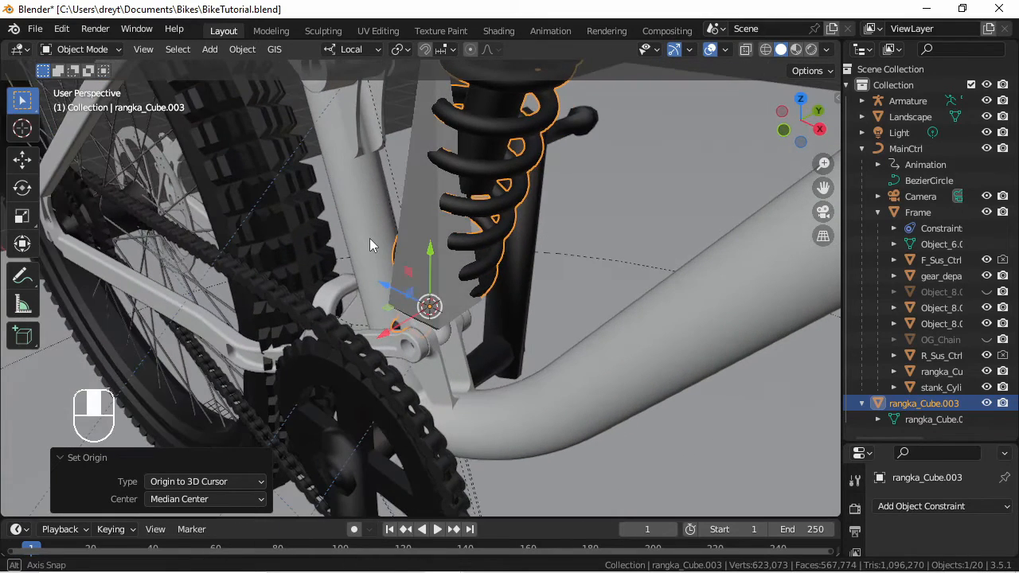
click(418, 262)
key(shift+s)
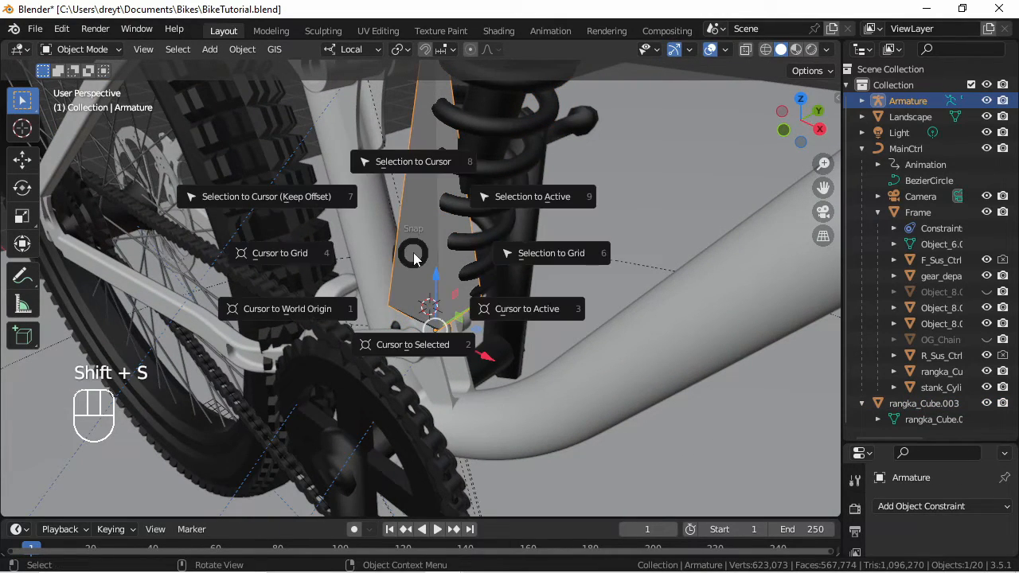
click(385, 349)
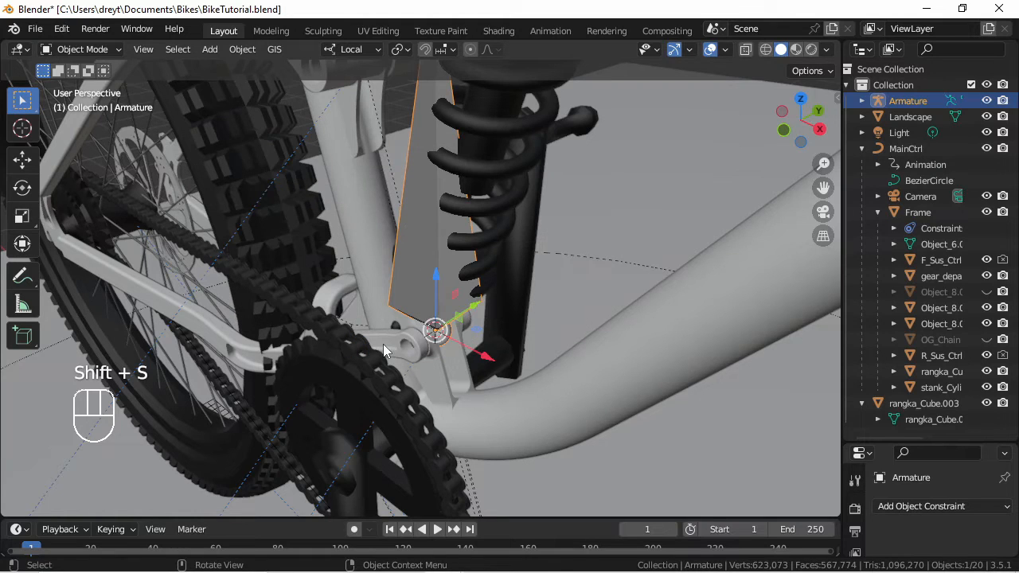
Step: Snap the coil-over shock to the 3D cursor and show it in front view
click(474, 255)
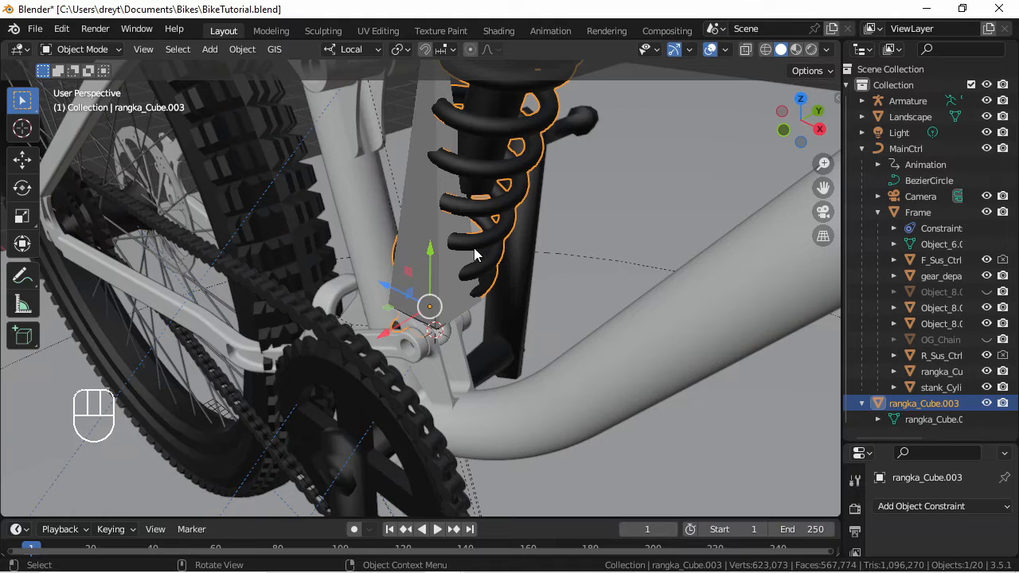
key(shift+s)
click(500, 144)
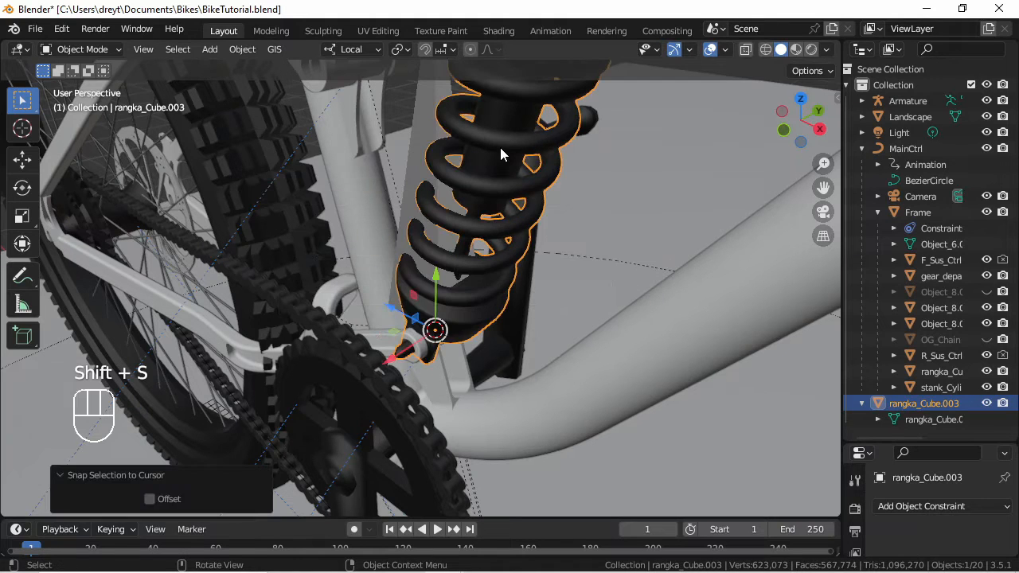
key(KP_1)
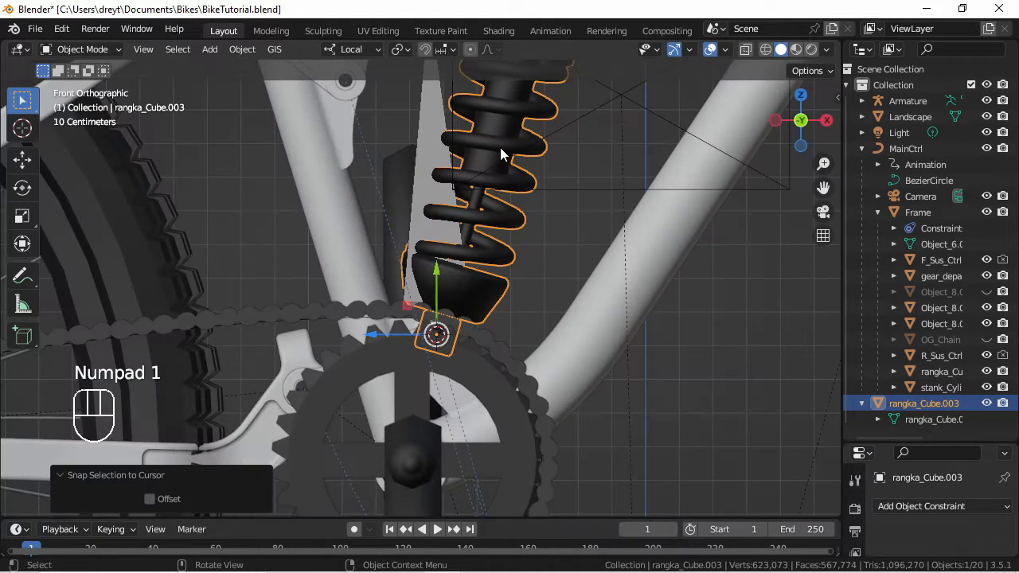
scroll(501, 154, down, 3)
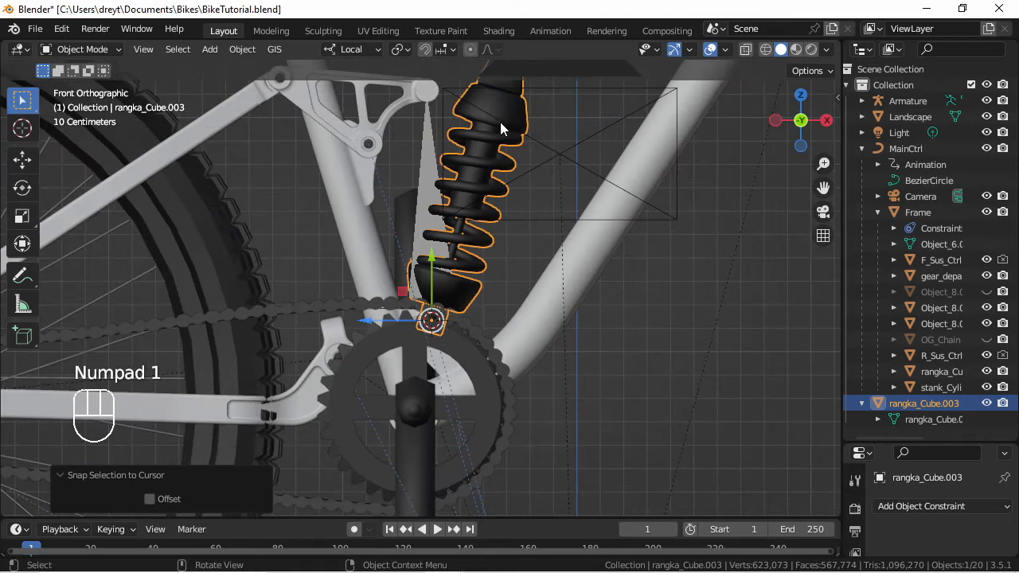
shift+middle_drag(499, 122, 474, 199)
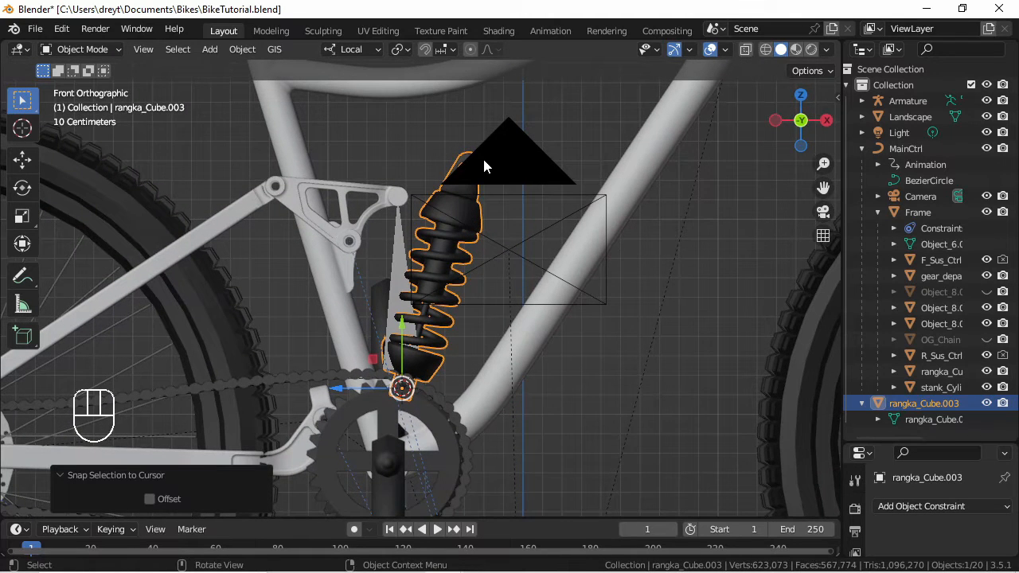
Step: Rotate the coil-over shock about -17.5° in front view and scale it to about 0.843 so its upper eye meets the linkage pivot
key(g)
right_click(489, 158)
key(r)
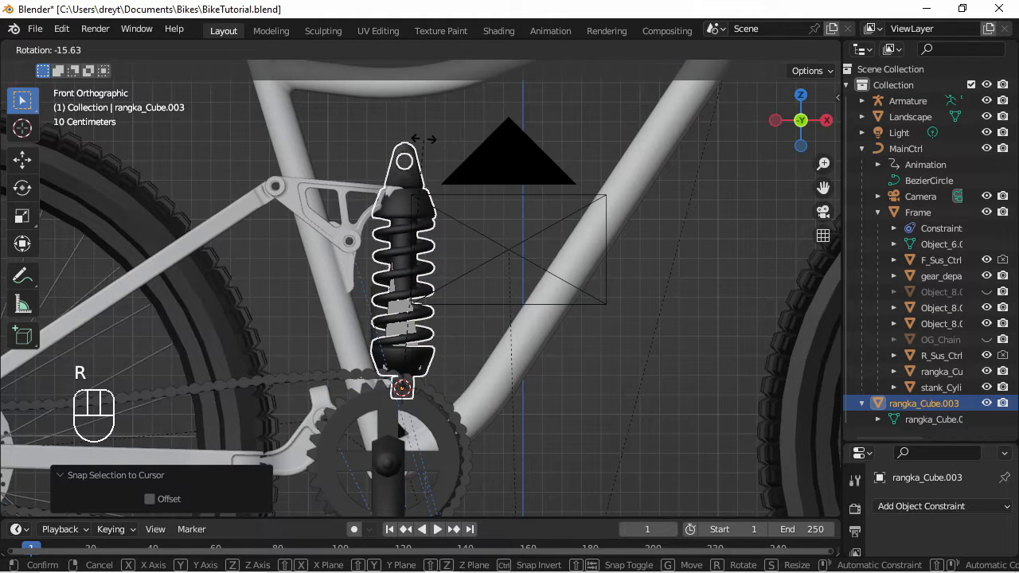
click(416, 139)
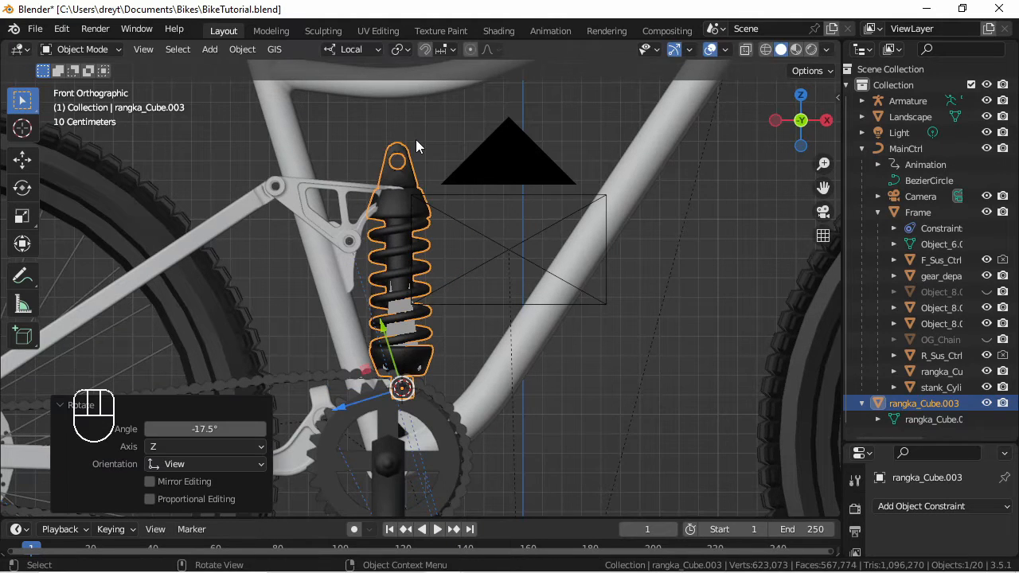
key(s)
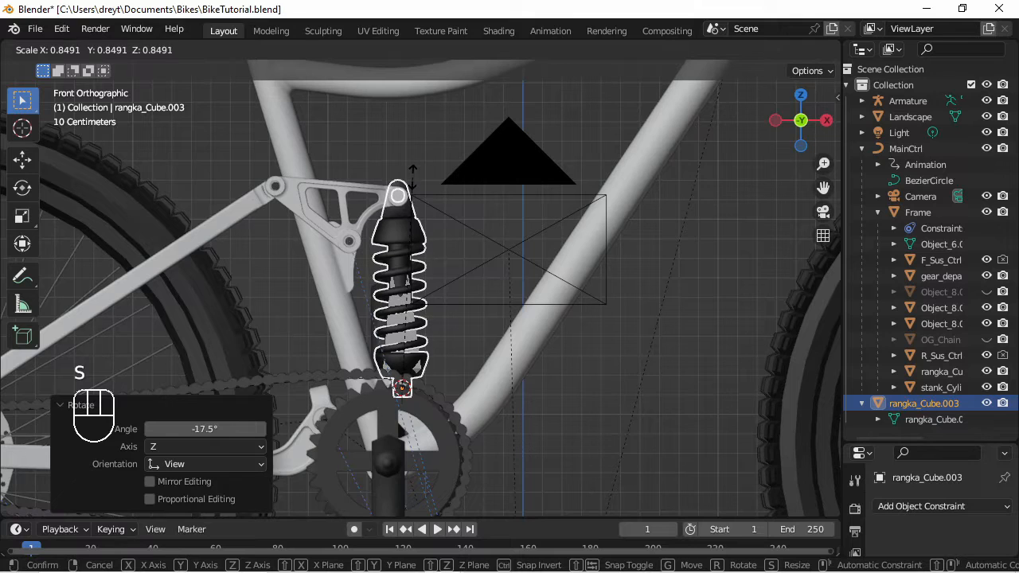
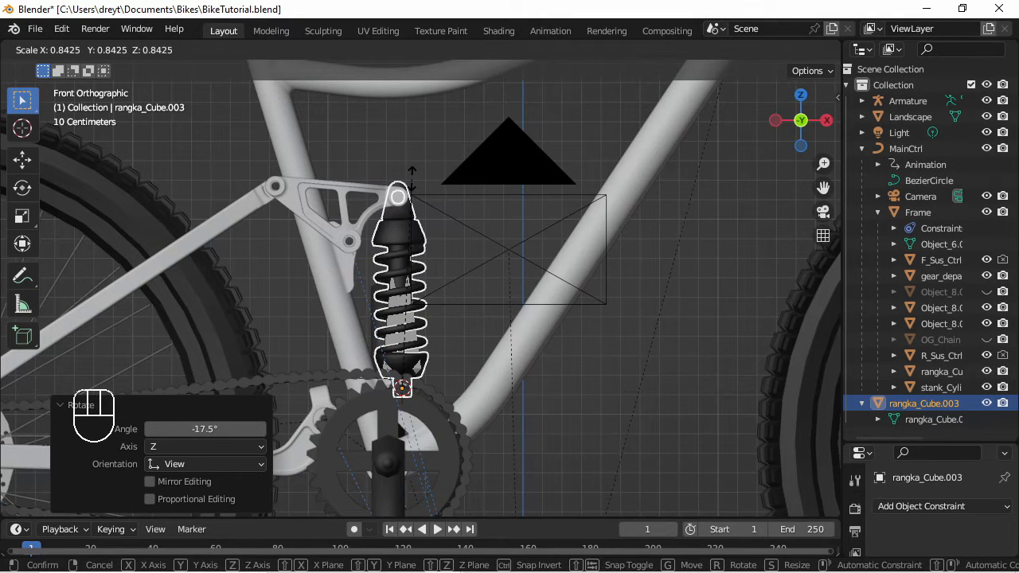
click(412, 177)
middle_drag(411, 188, 392, 129)
scroll(428, 230, up, 2)
scroll(427, 219, up, 2)
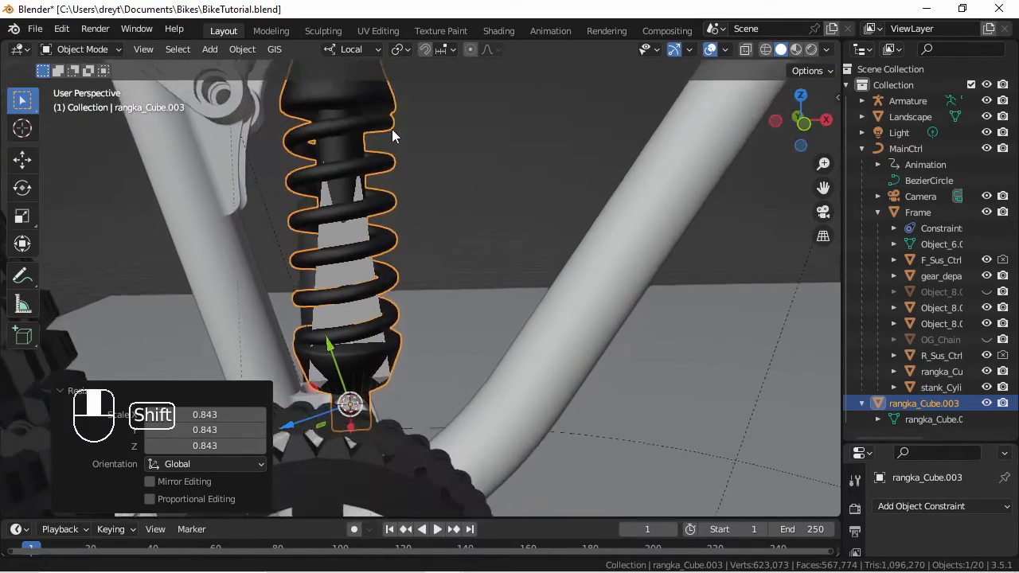
mouse_move(495, 208)
middle_down()
mouse_move(459, 223)
mouse_move(575, 214)
mouse_move(620, 227)
mouse_move(468, 213)
mouse_move(450, 189)
mouse_move(504, 191)
middle_up()
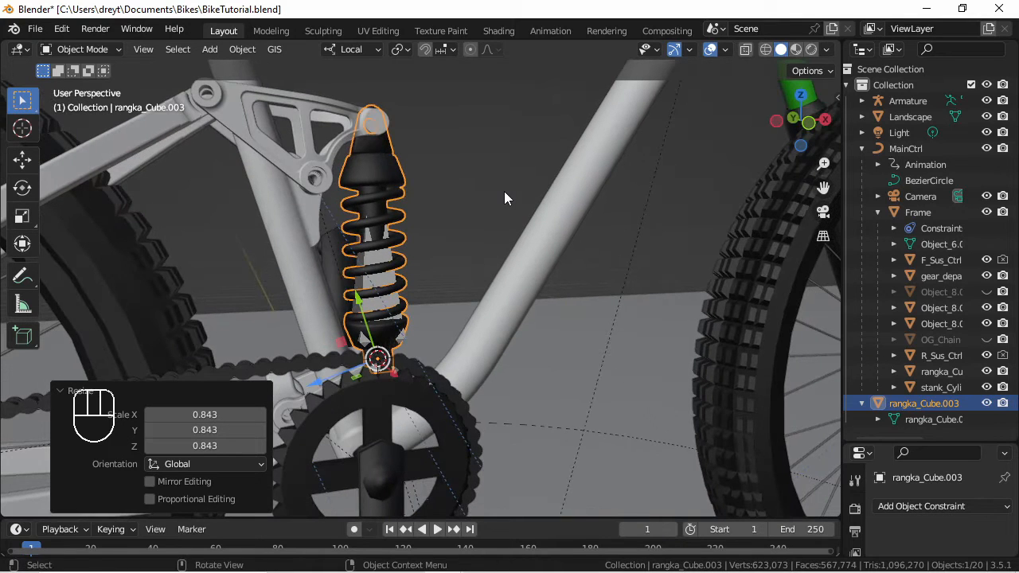
Step: In front view, select all of the coil-over shock's mesh in Edit Mode and convert its triangles to quads
key(KP_1)
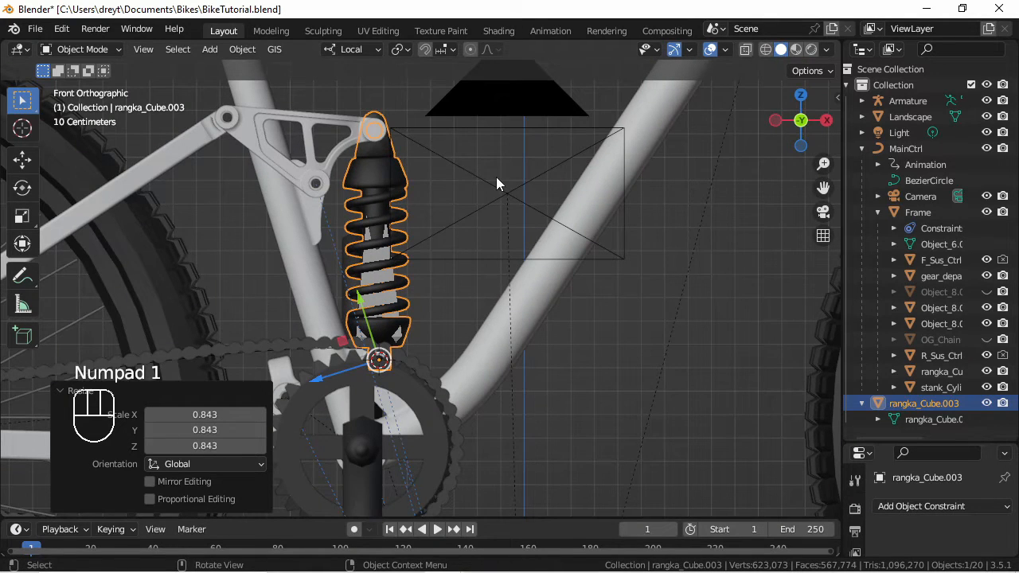
key(Tab)
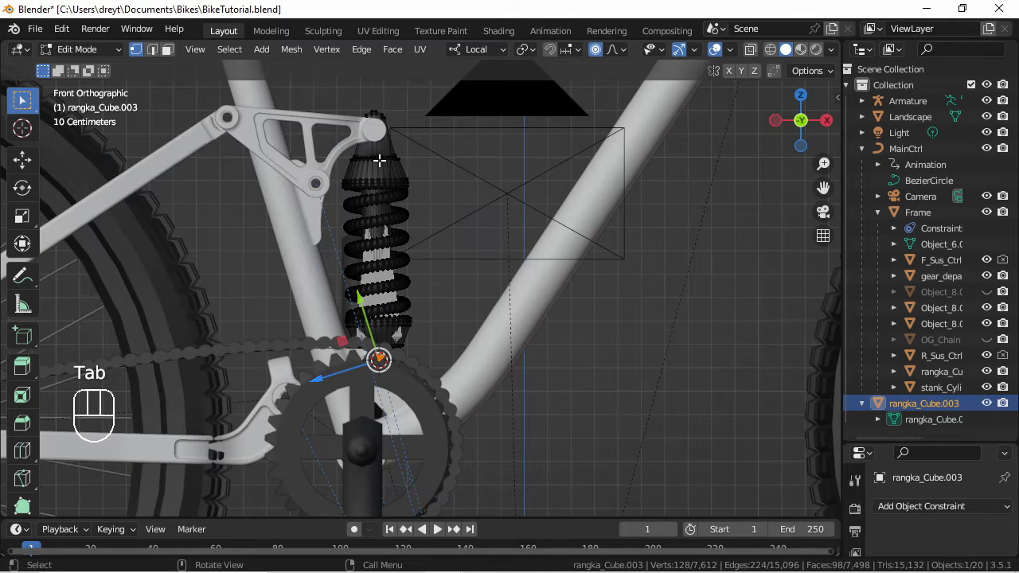
key(a)
key(alt+j)
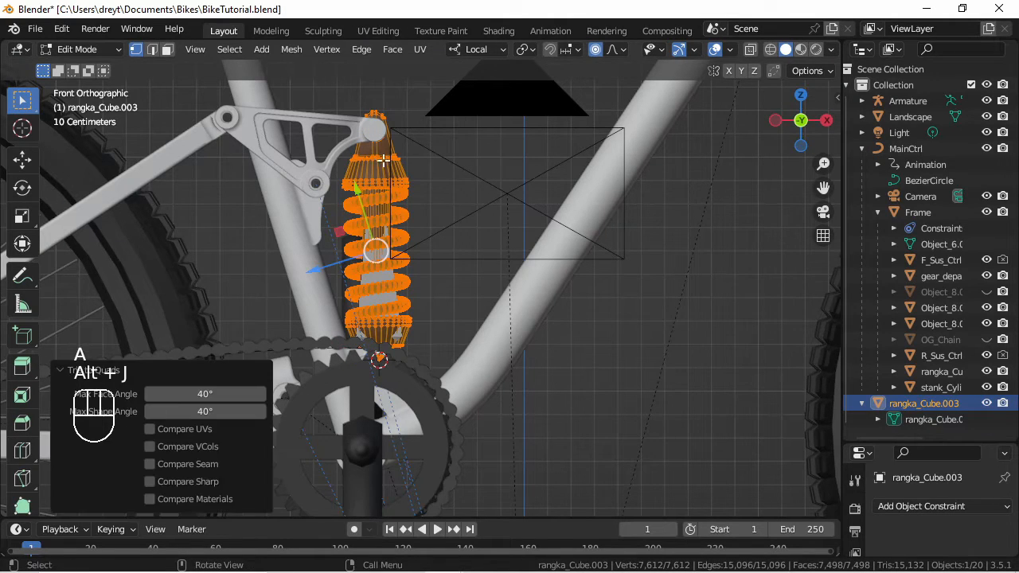
shift+middle_drag(410, 175, 404, 263)
scroll(401, 263, up, 5)
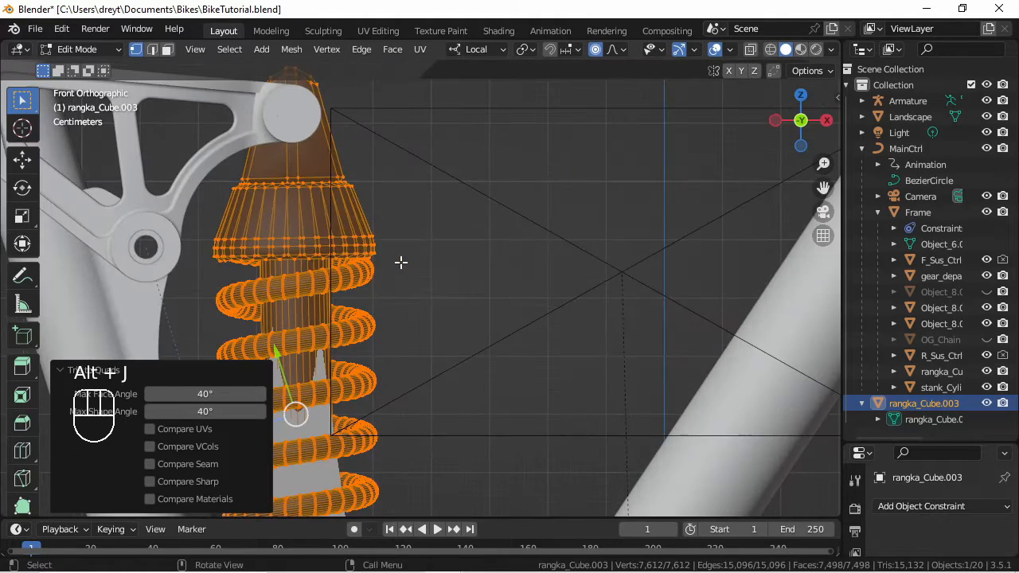
Step: In face select mode, select the linked geometry of the coil-over shock's upper cap, top eye mount and upper inner shaft
shift+middle_drag(338, 230, 406, 228)
scroll(405, 228, up, 3)
key(Tab)
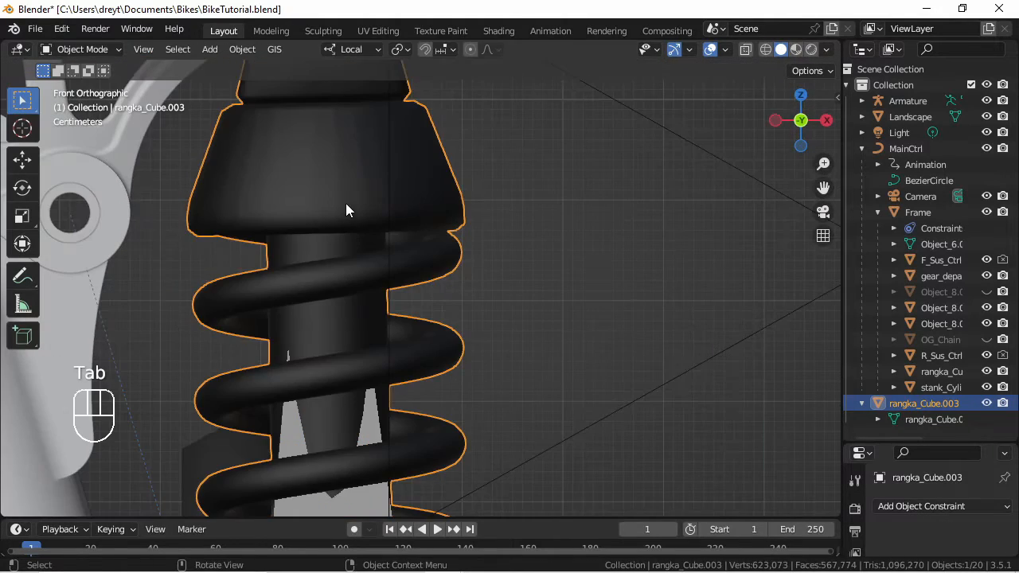
key(Tab)
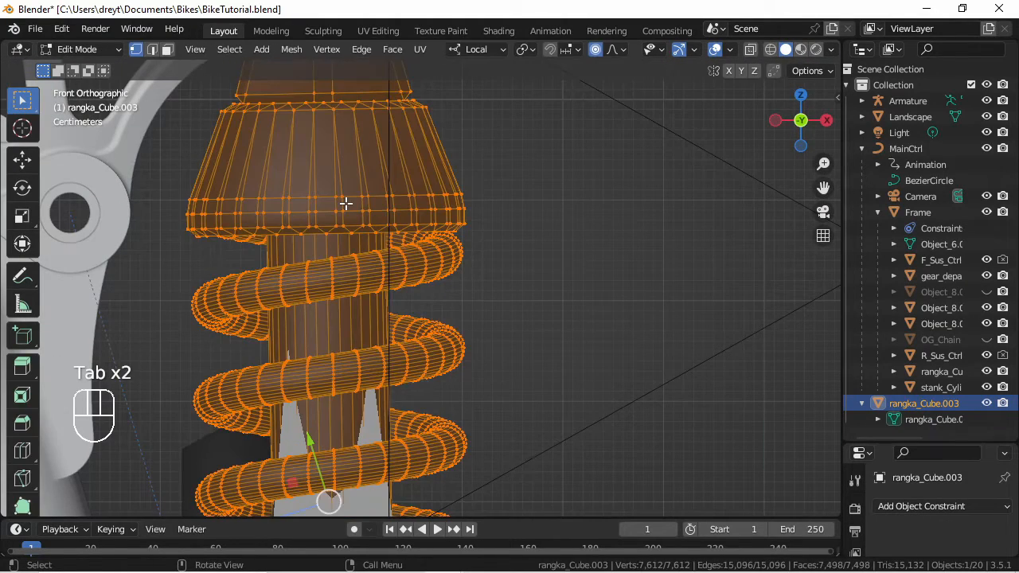
click(167, 50)
click(321, 205)
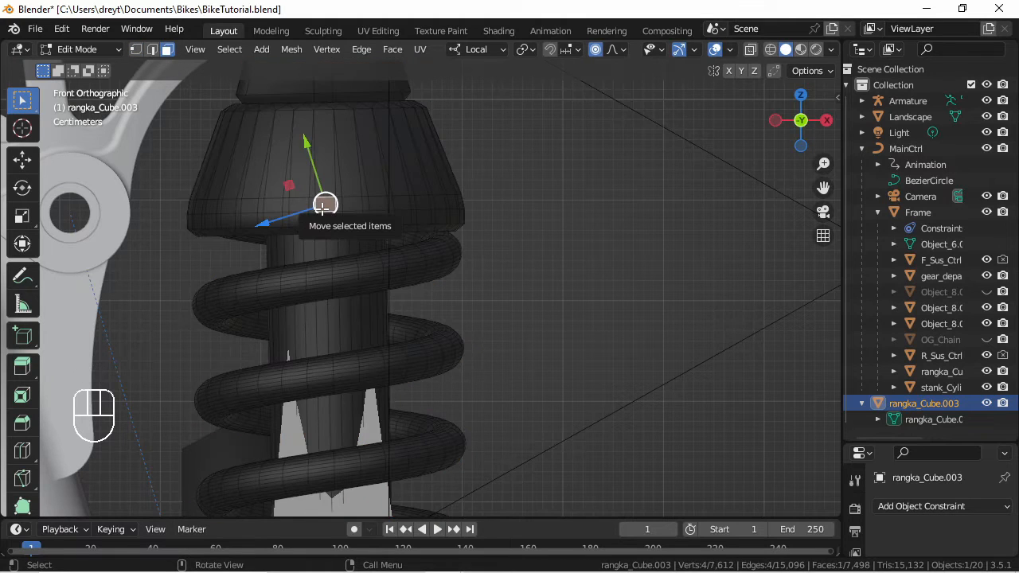
key(l)
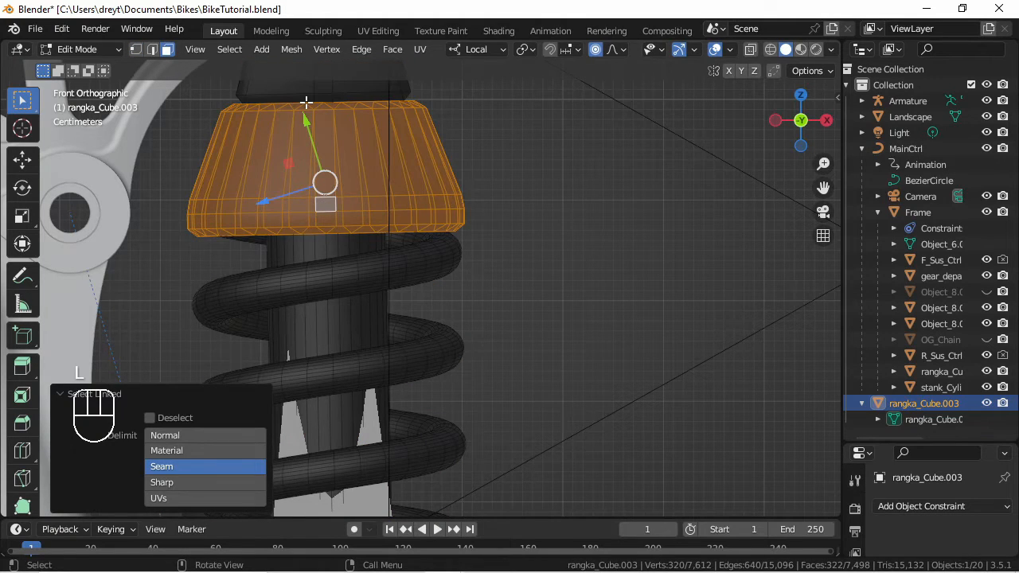
scroll(305, 102, down, 3)
key(l)
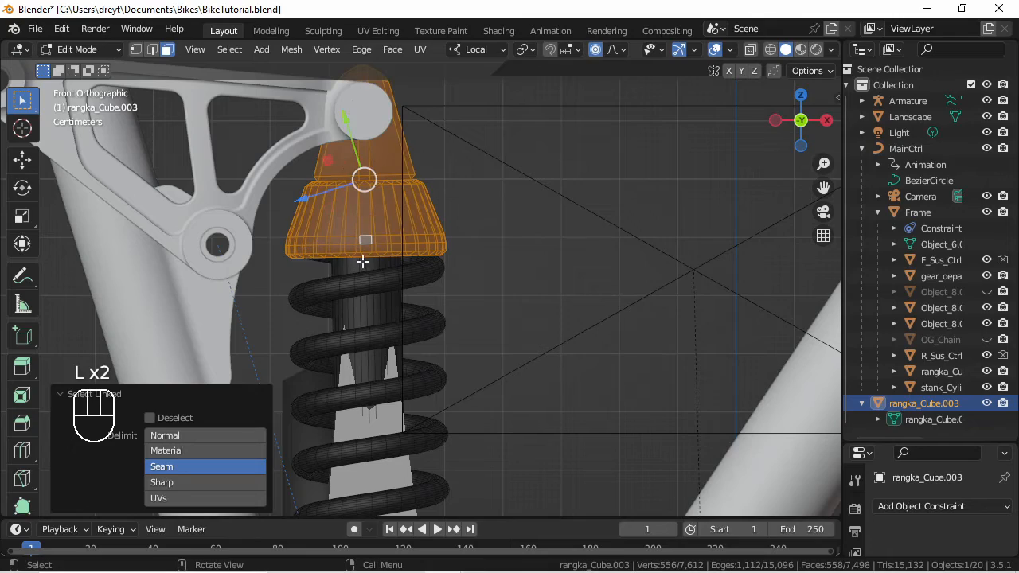
key(l)
Step: Turn off proportional editing and separate the selected upper shock parts into their own object
middle_drag(358, 265, 429, 305)
key(g)
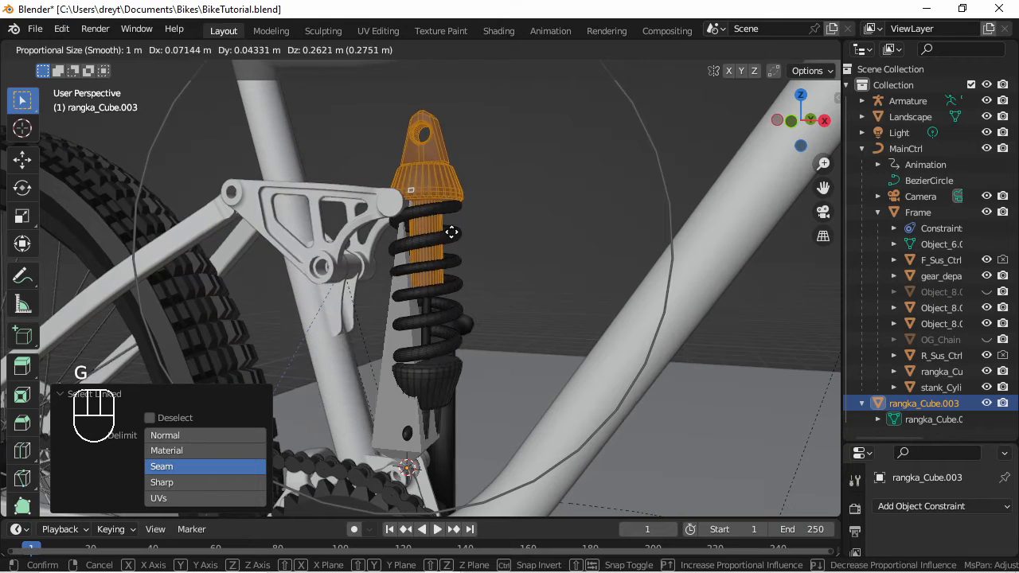
right_click(440, 230)
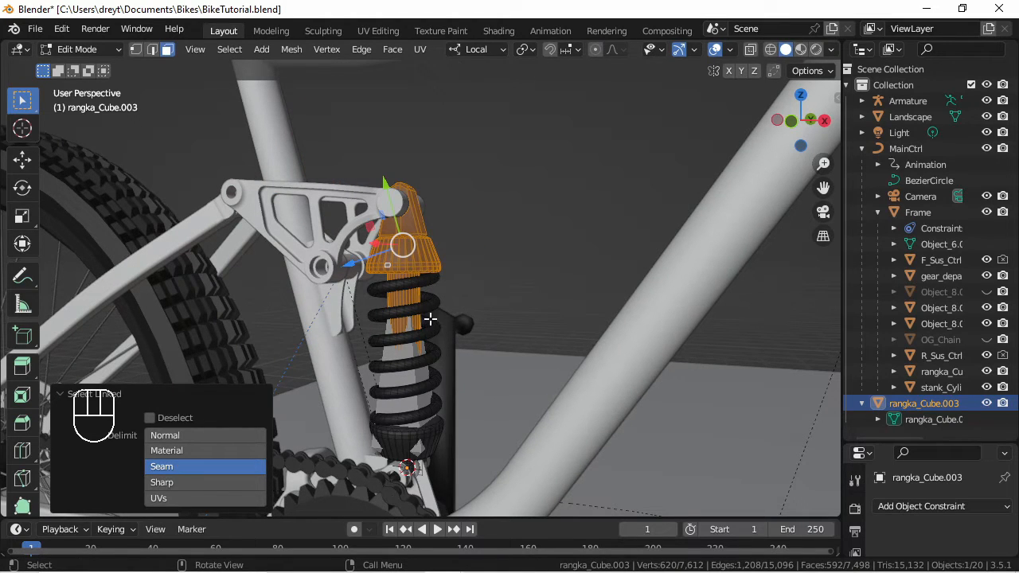
key(g)
right_click(530, 294)
middle_drag(390, 217, 444, 234)
key(KP_1)
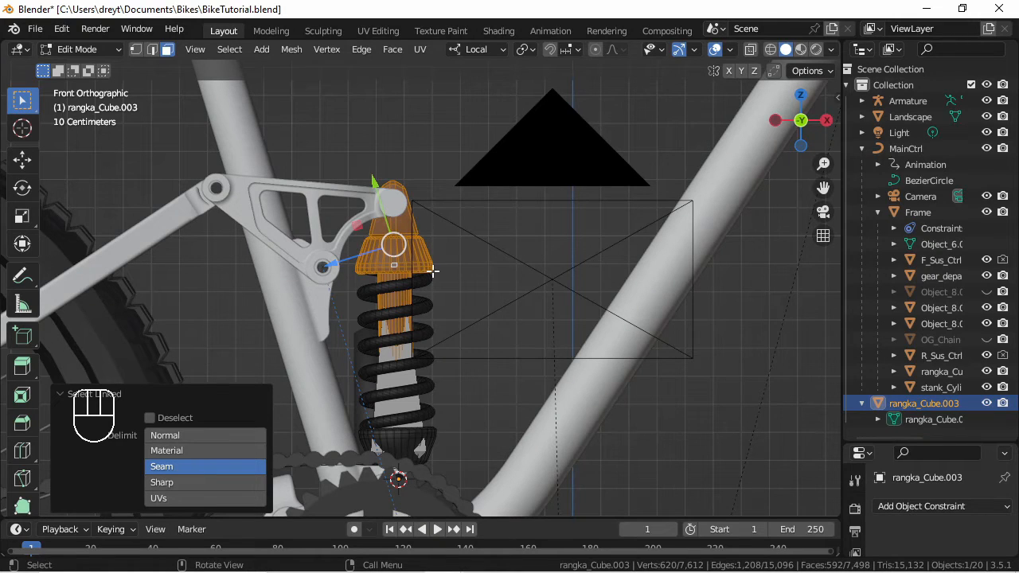
key(p)
click(432, 270)
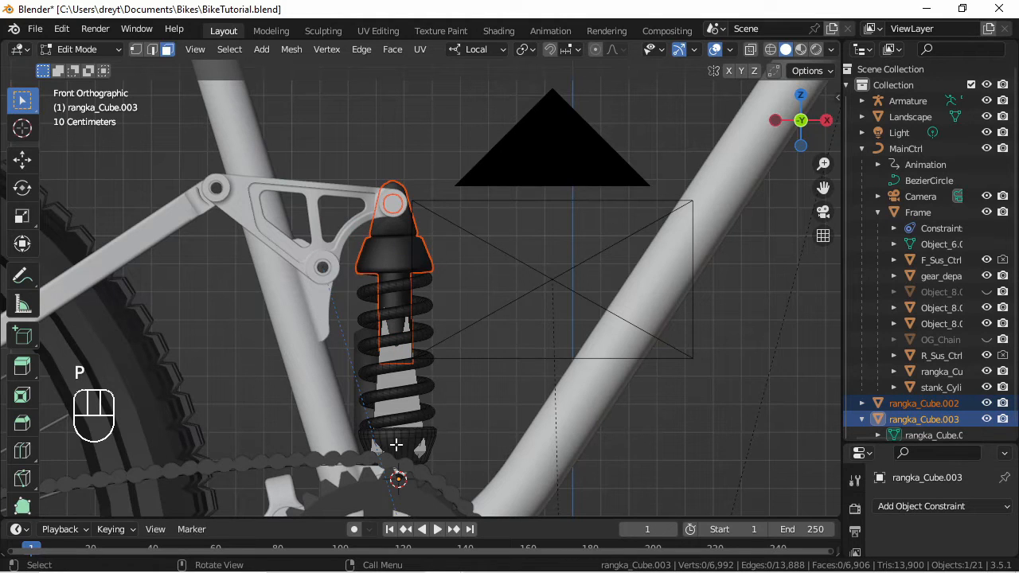
Step: Select the linked geometry of the shock's lower spring cup and the thin rod inside the spring
click(395, 444)
key(l)
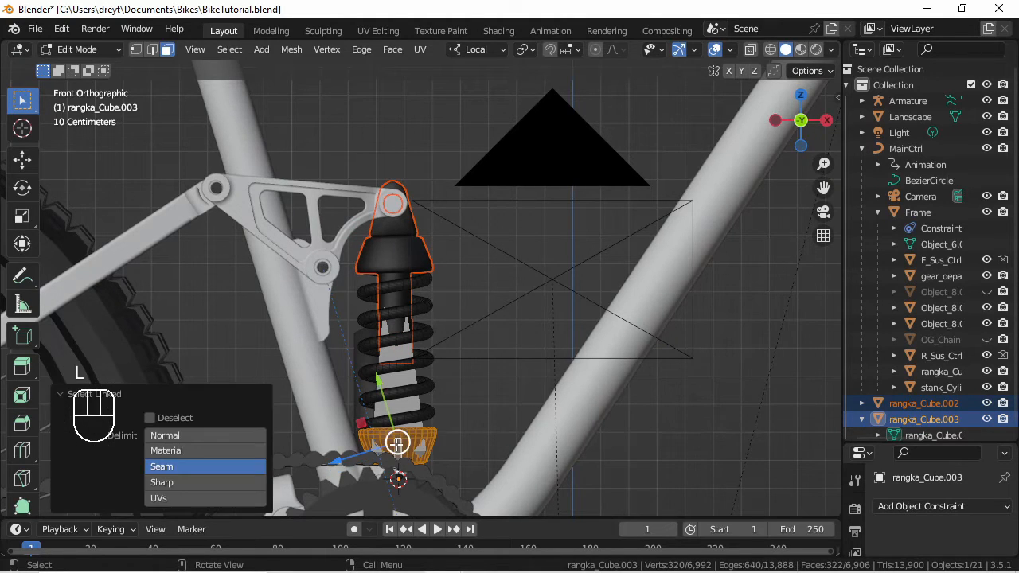
key(l)
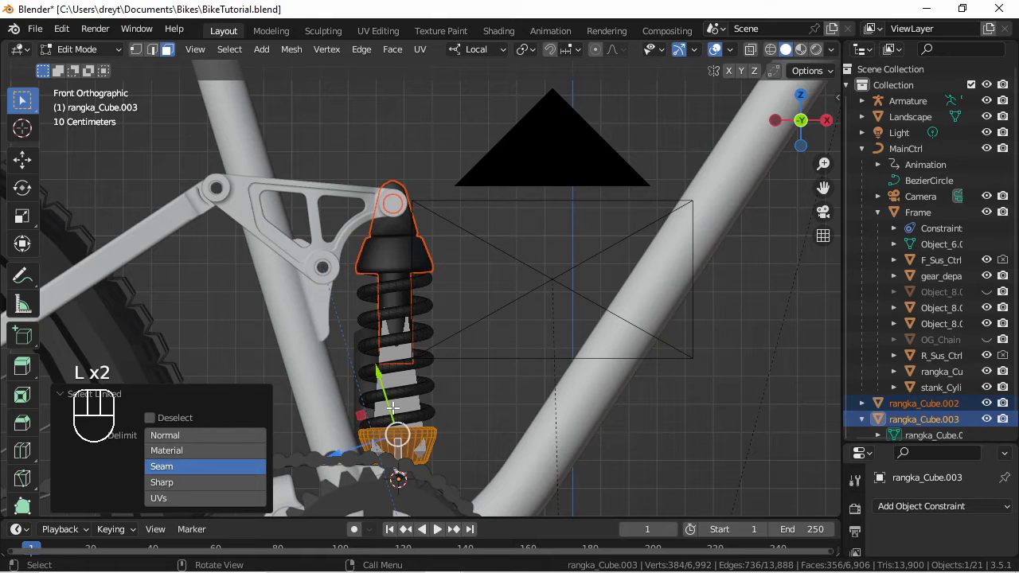
key(g)
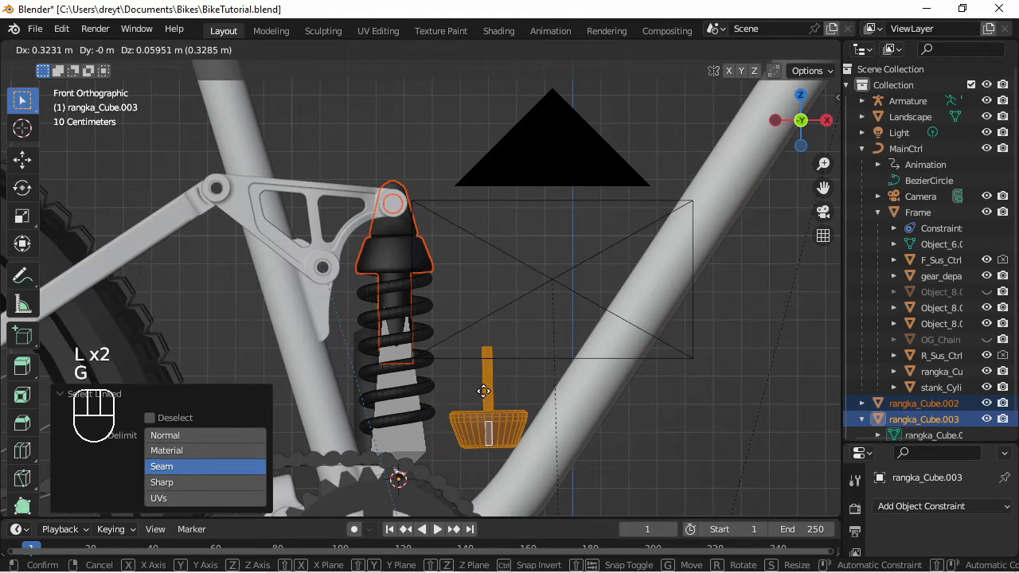
right_click(478, 387)
Step: Add both lower mounting tabs and the pivot bolt beneath the spring cup to the selection
middle_drag(478, 388, 409, 228)
scroll(417, 317, up, 6)
scroll(392, 249, up, 1)
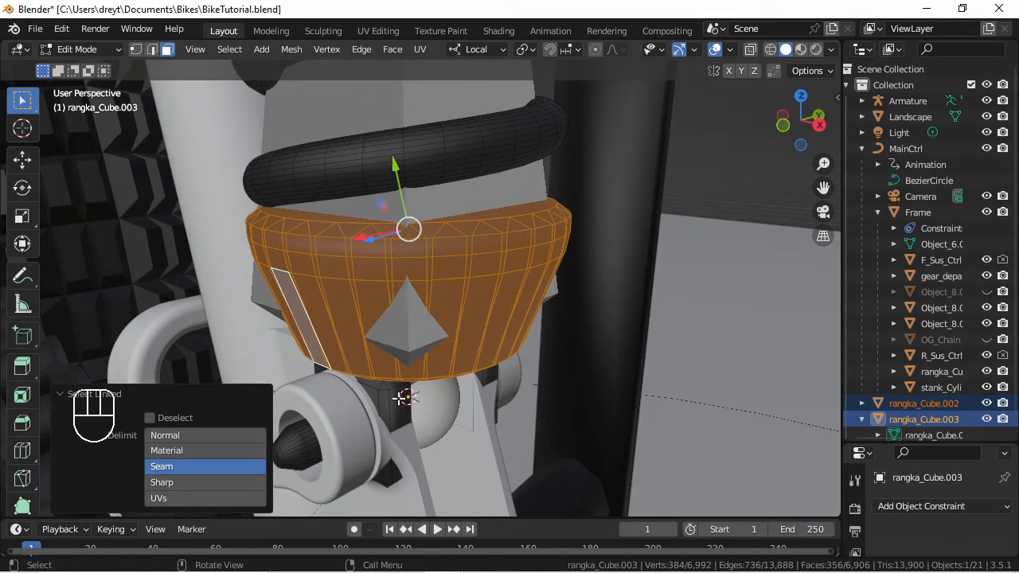
key(l)
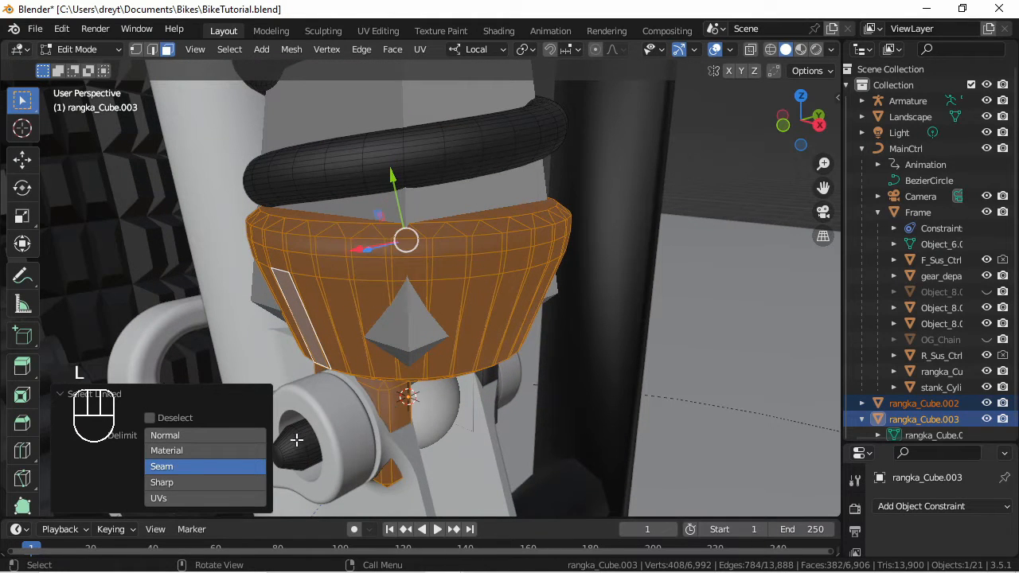
key(l)
scroll(319, 425, down, 3)
middle_drag(505, 369, 566, 329)
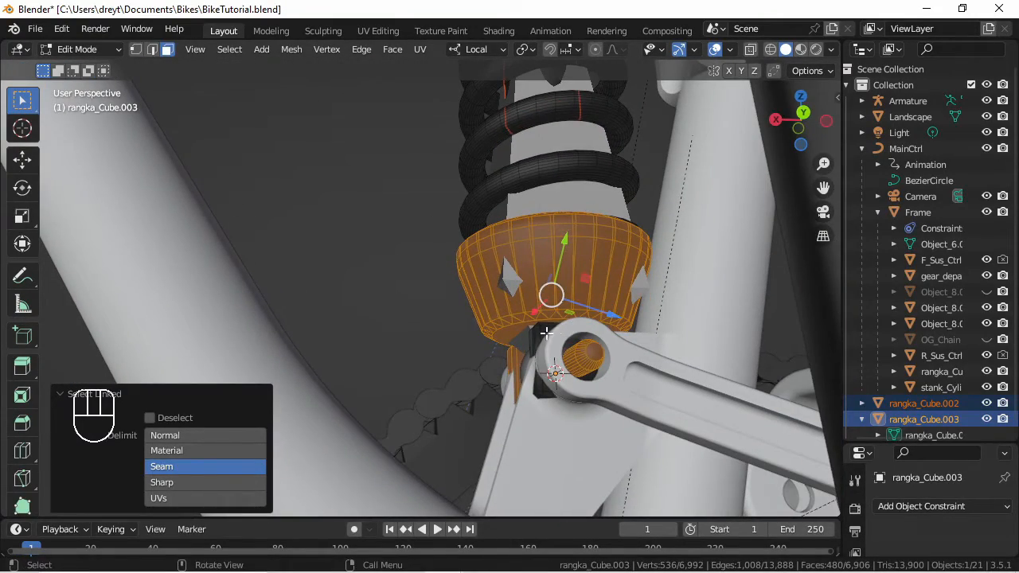
key(l)
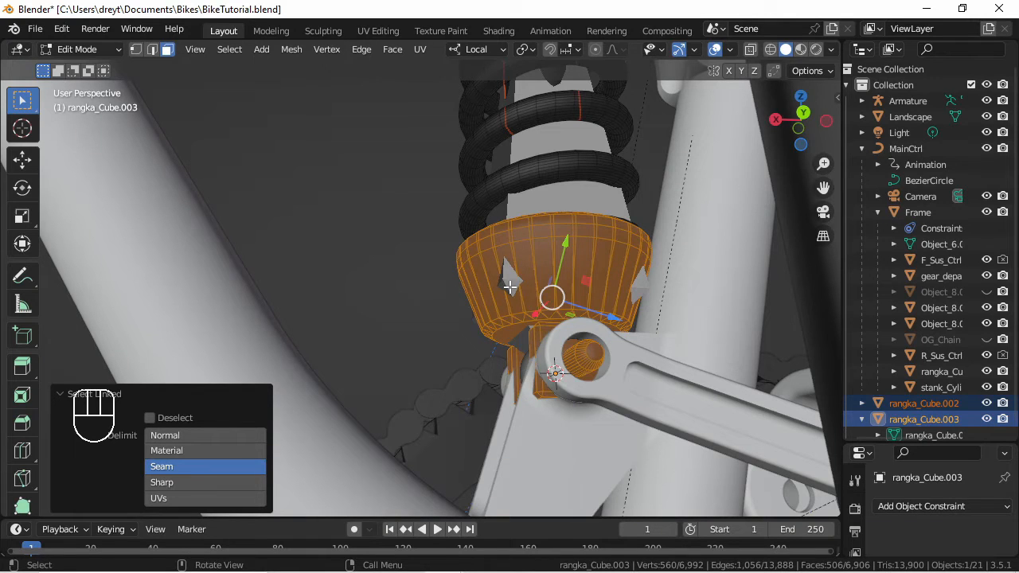
Step: Separate the selected lower cup, rod, mounting tabs and bolt into their own object
middle_drag(541, 332, 186, 320)
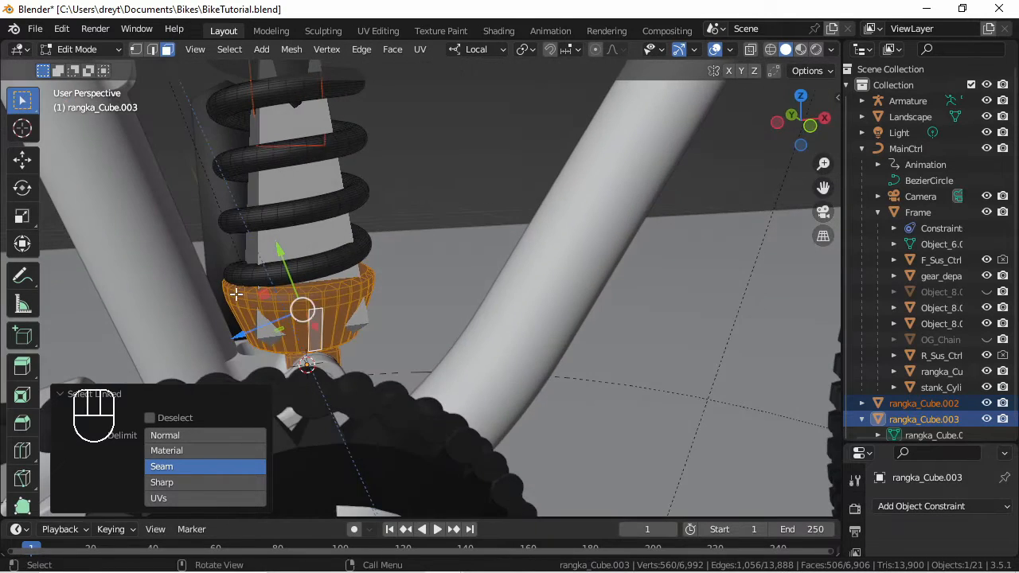
key(g)
right_click(458, 282)
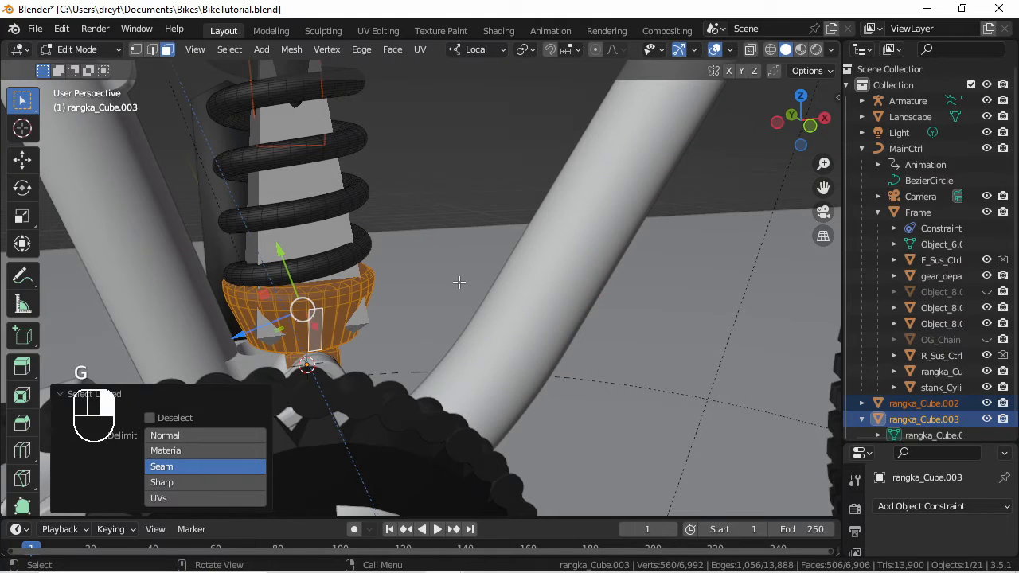
key(p)
click(395, 283)
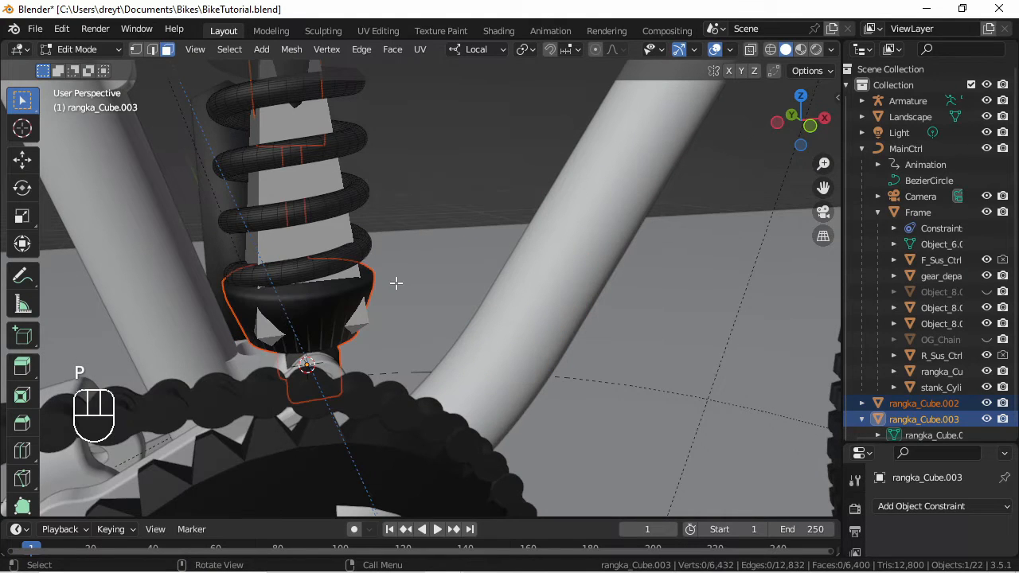
Step: In Object Mode, select the spring, the lower shock part and the upper shock part together and show them in front view
shift+middle_drag(396, 282, 393, 308)
scroll(316, 280, down, 3)
key(Tab)
click(431, 273)
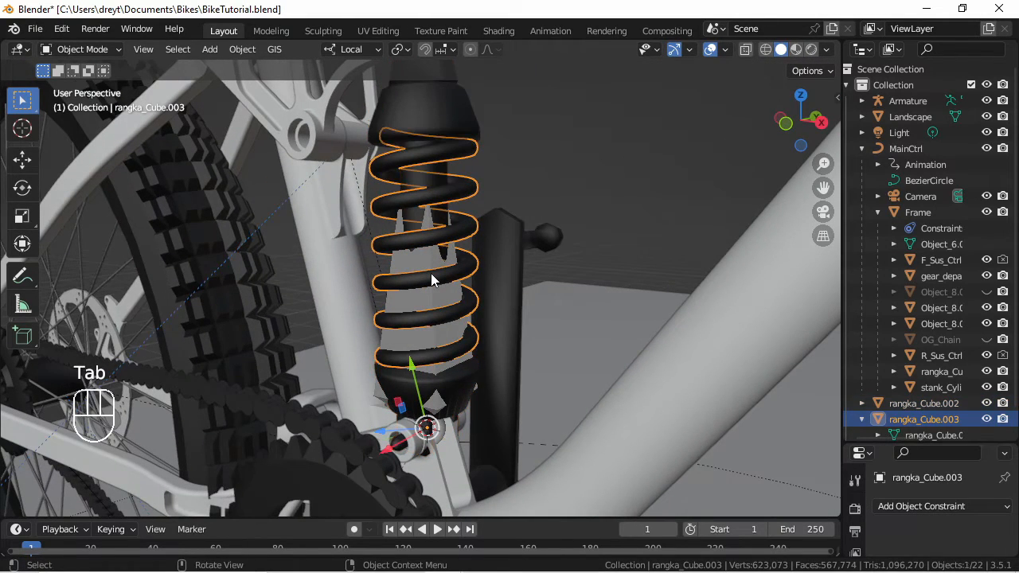
middle_drag(429, 298, 469, 266)
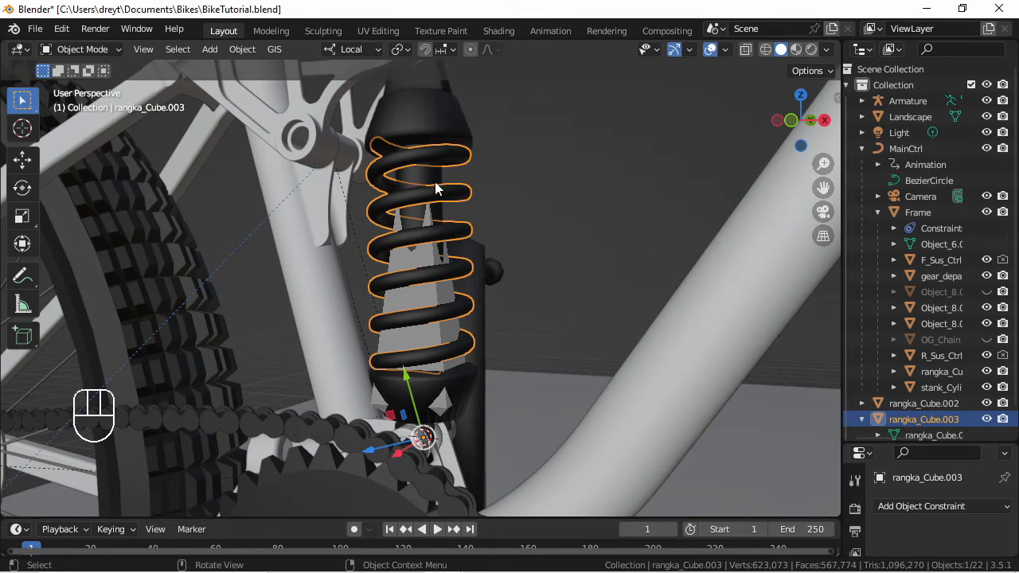
middle_drag(427, 226, 470, 211)
shift+click(463, 377)
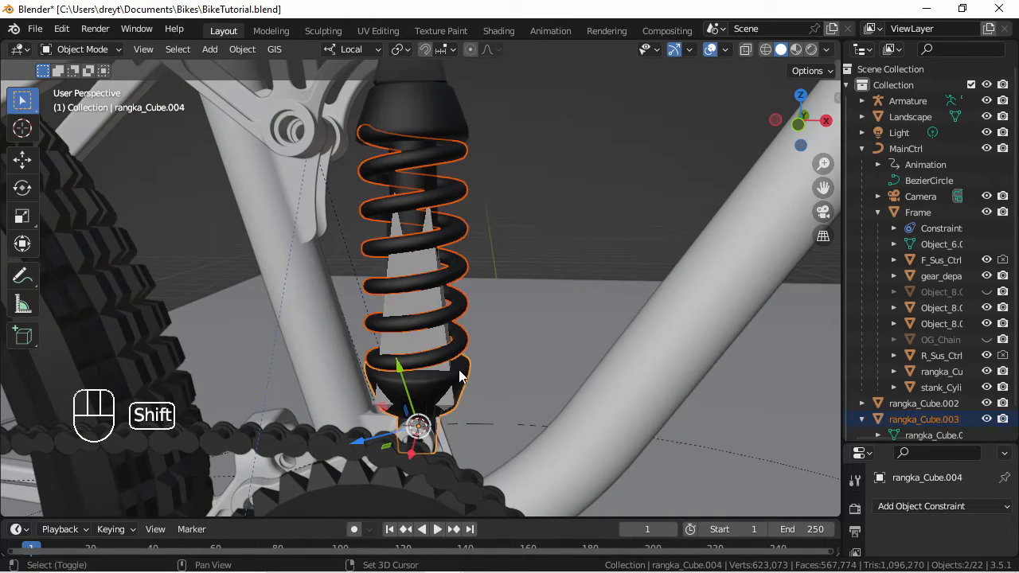
shift+click(419, 144)
key(KP_1)
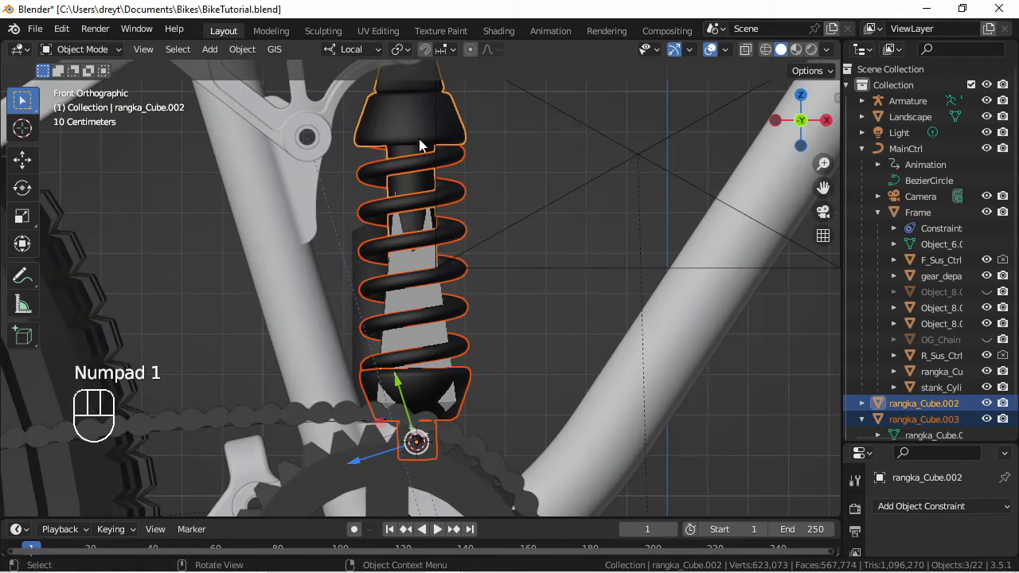
Step: Trial-rotate the three shock parts in front view to find the angle that stands them upright, without keeping the rotation
scroll(435, 122, down, 3)
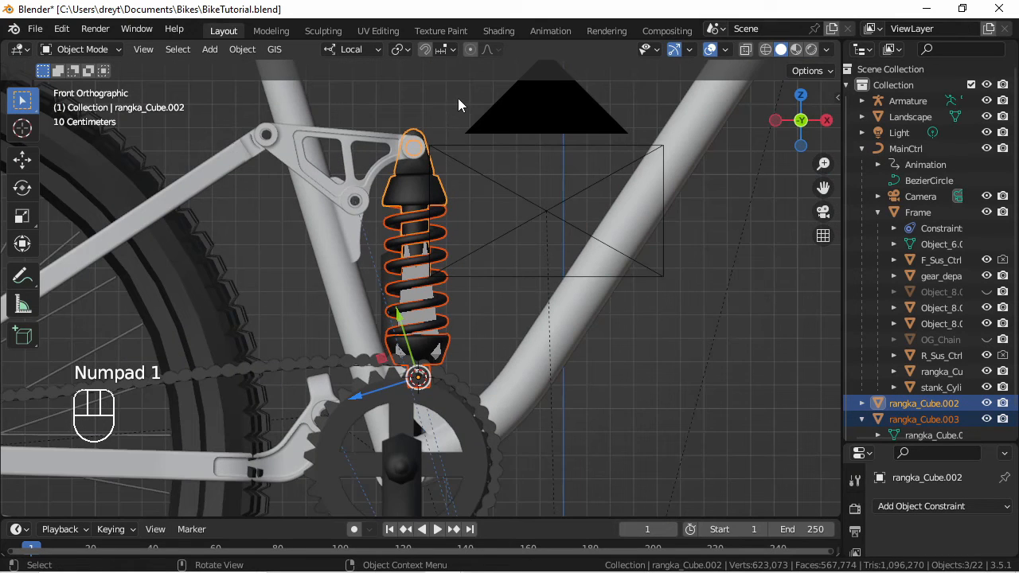
key(r)
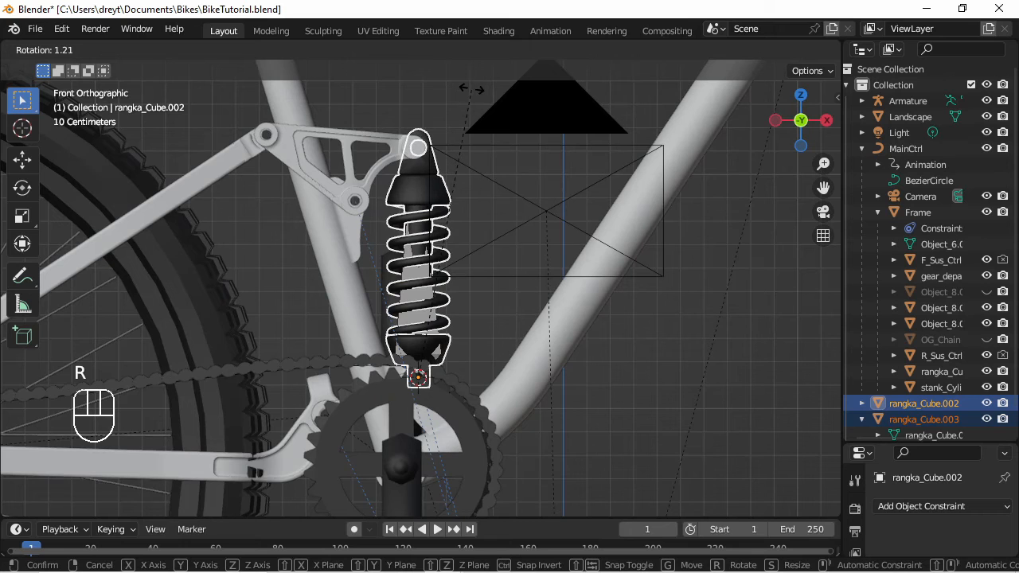
click(471, 89)
key(r)
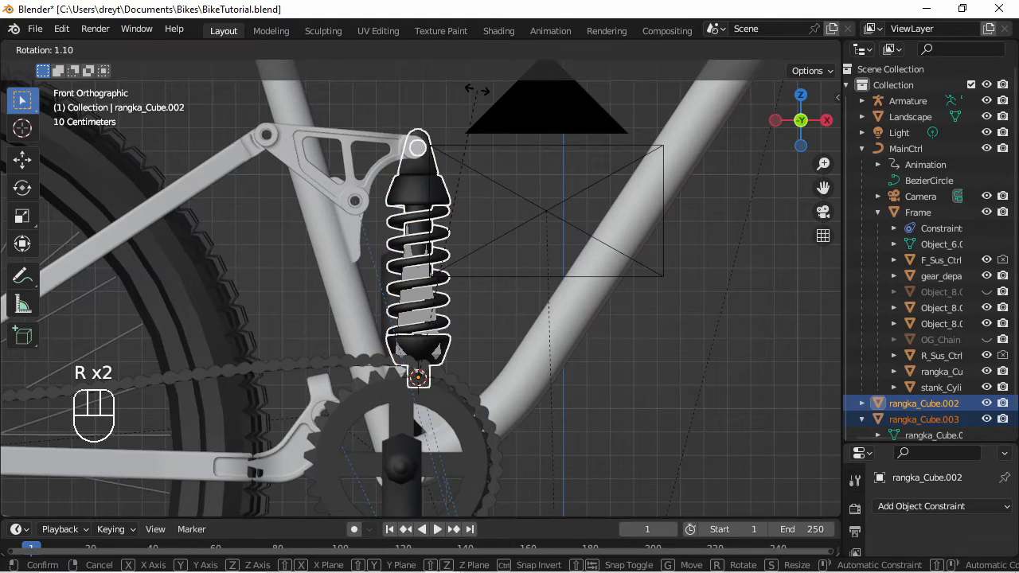
click(477, 89)
scroll(450, 126, up, 2)
shift+middle_drag(455, 120, 478, 226)
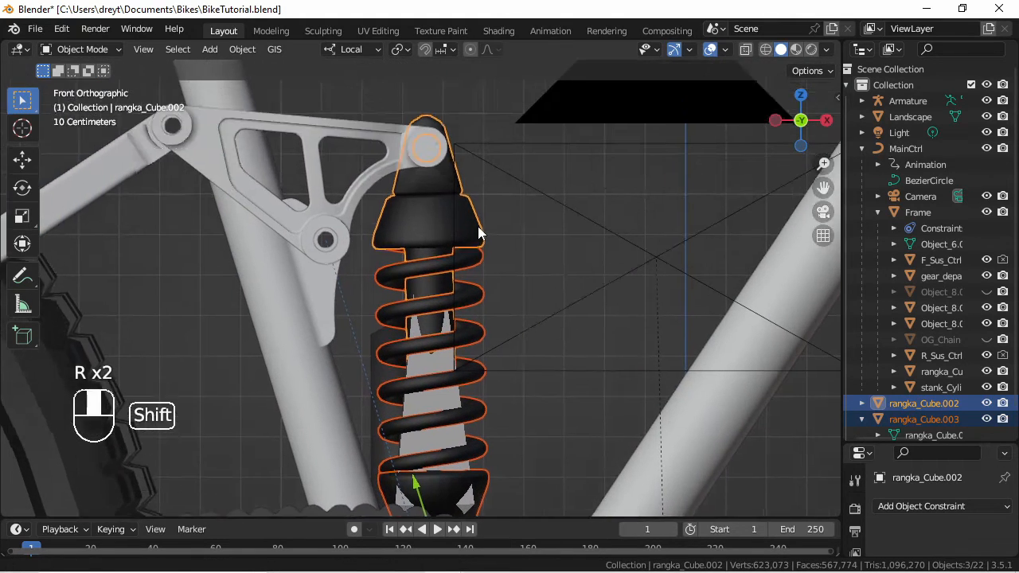
scroll(490, 179, up, 2)
key(r)
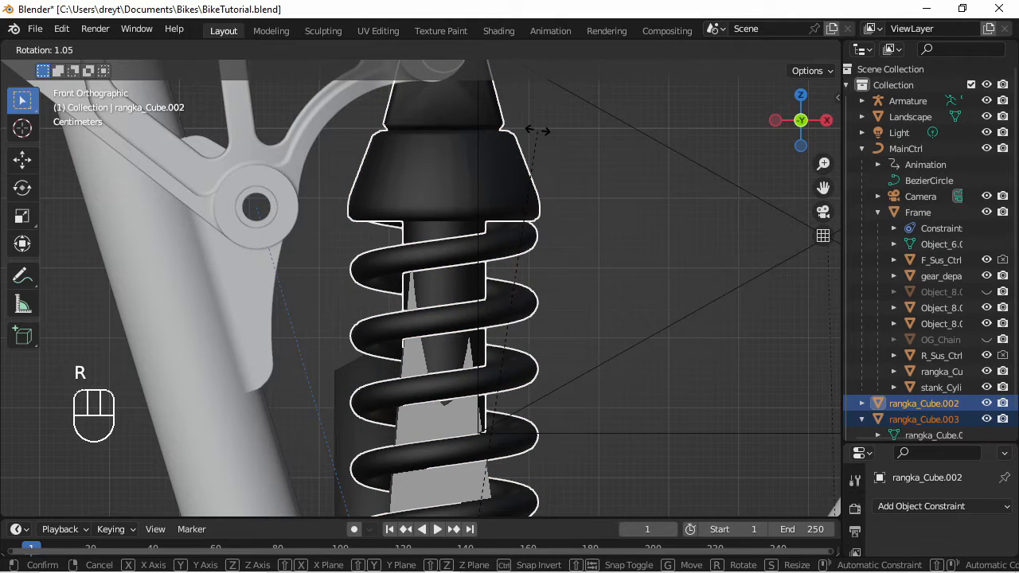
right_click(537, 130)
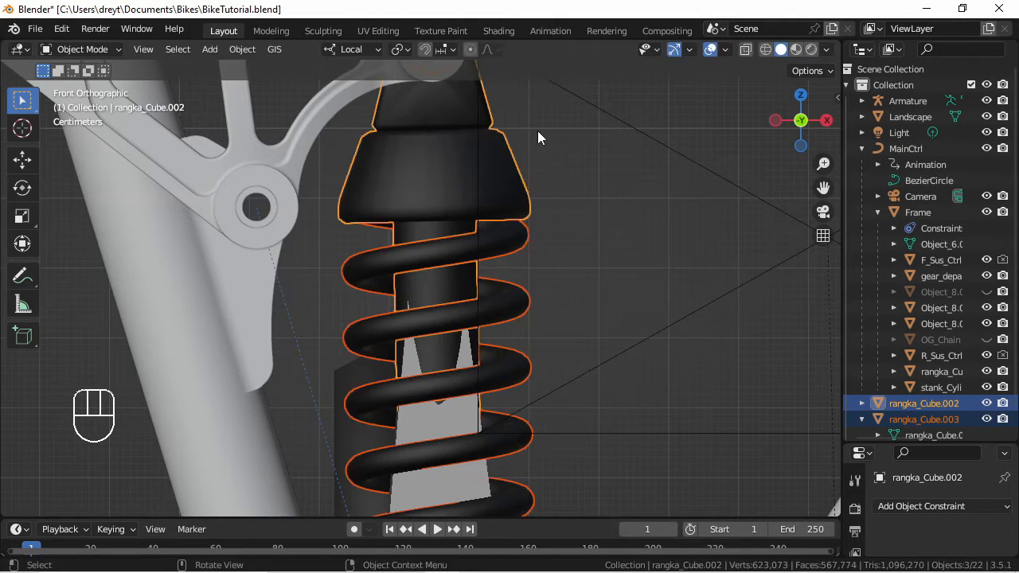
Step: Rotate the three shock parts by 1.05° in front view and apply their rotation
text(r1.)
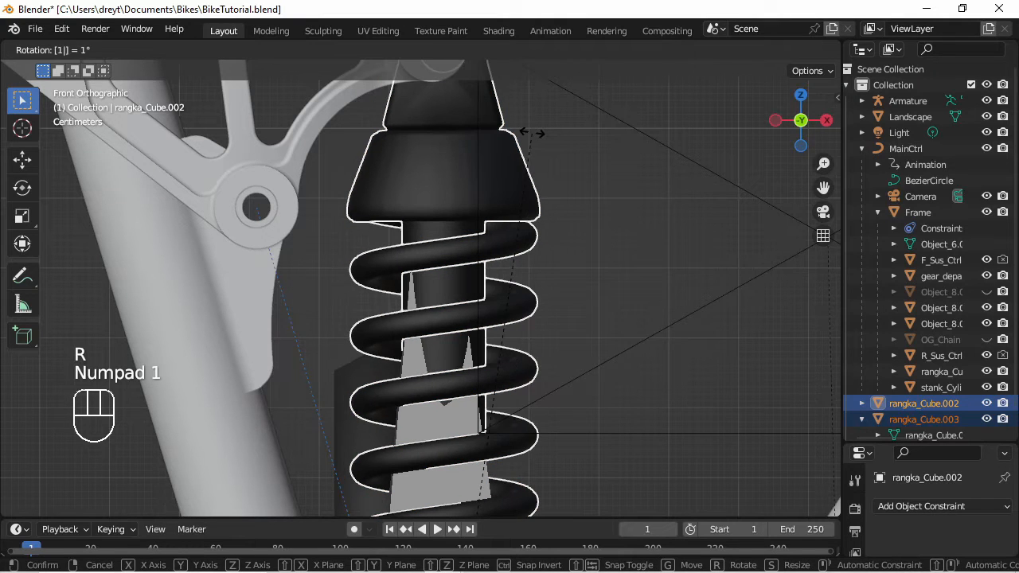
text(05)
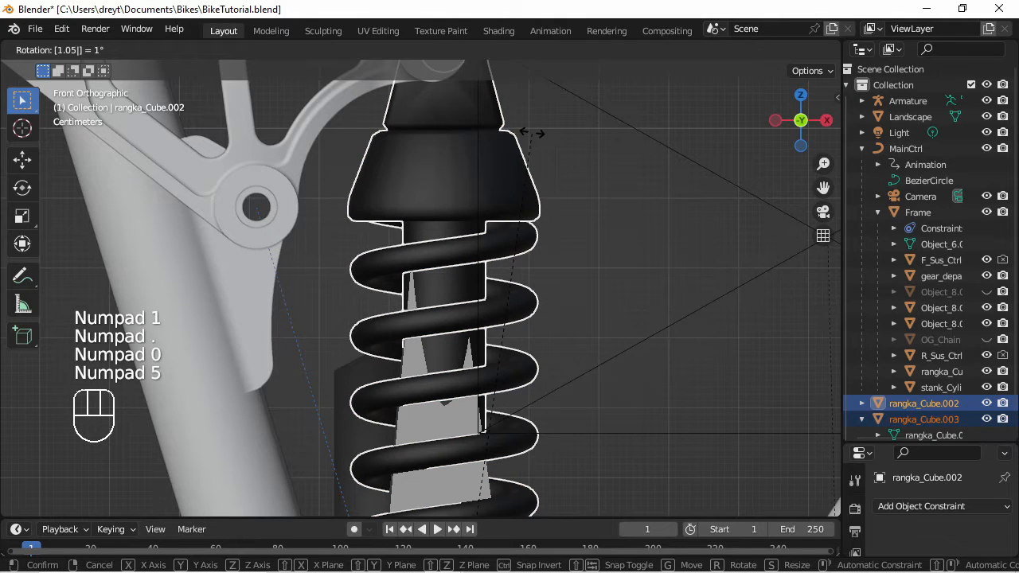
key(KP_Enter)
key(ctrl+a)
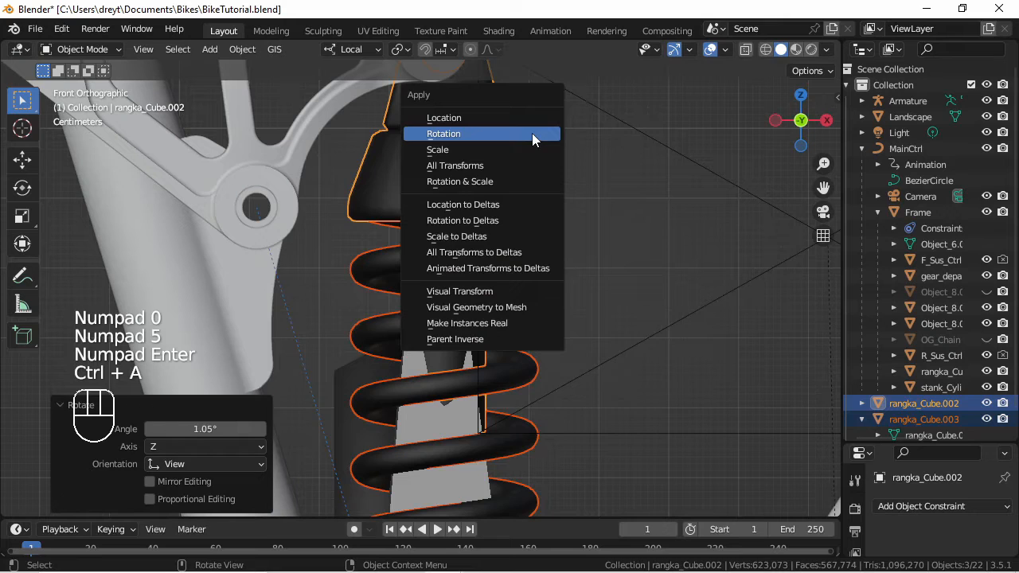
click(532, 137)
Step: Rotate the three shock parts by -1.05° in front view to bring them back in line with the pivots
text(r)
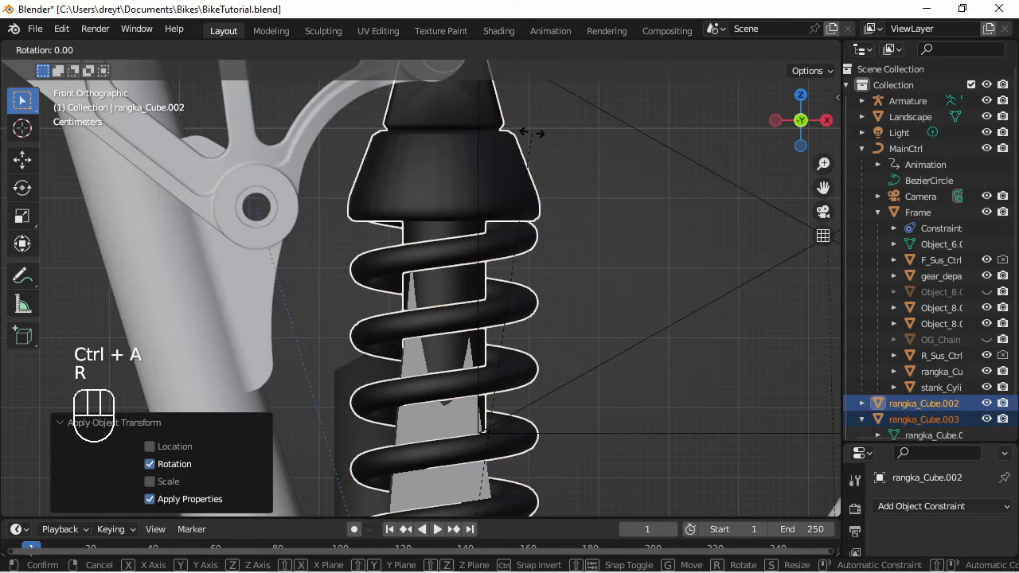
text(-1)
text(.05)
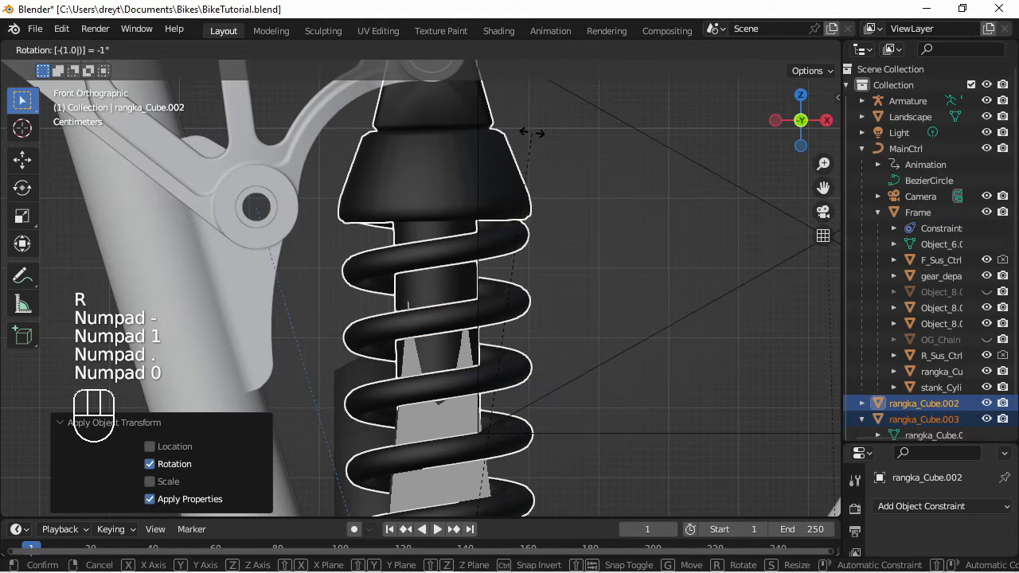
key(KP_Enter)
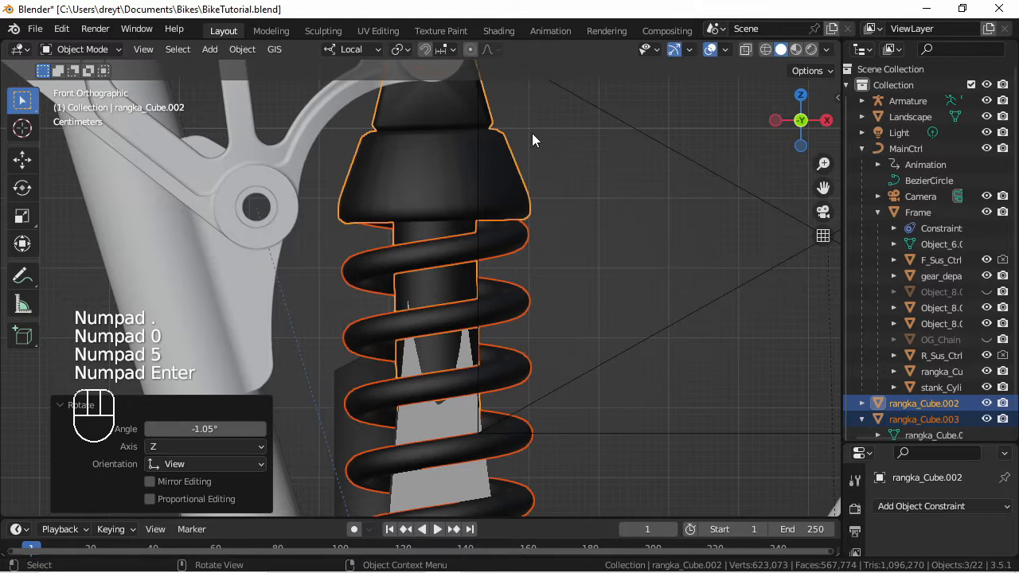
Step: Examine how the upper shock part sits in the linkage's upper mount, in front view and from an angle
scroll(413, 225, down, 3)
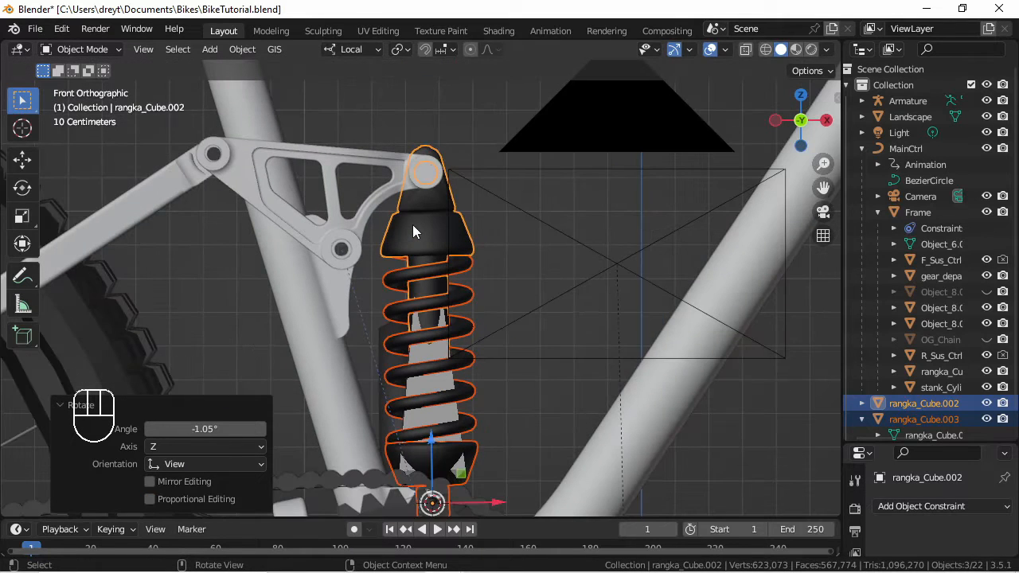
scroll(412, 225, down, 2)
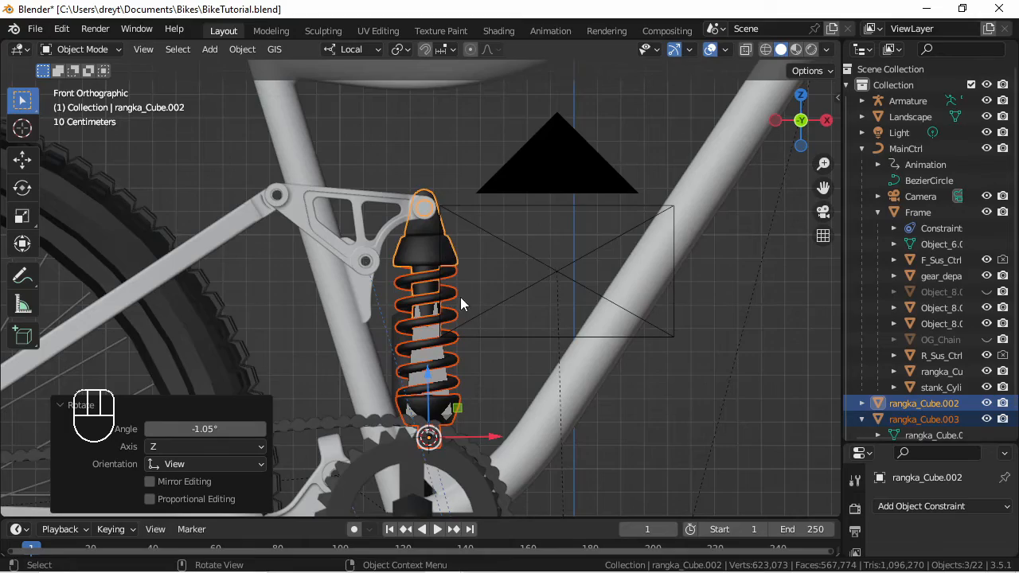
middle_drag(460, 297, 411, 313)
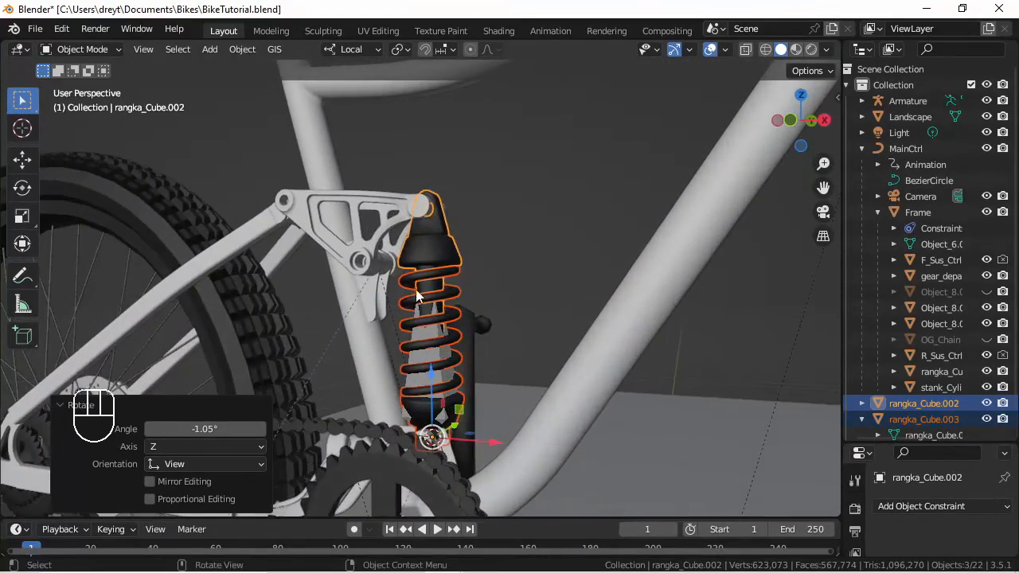
click(418, 249)
key(KP_1)
shift+middle_drag(419, 199, 299, 310)
scroll(389, 311, up, 5)
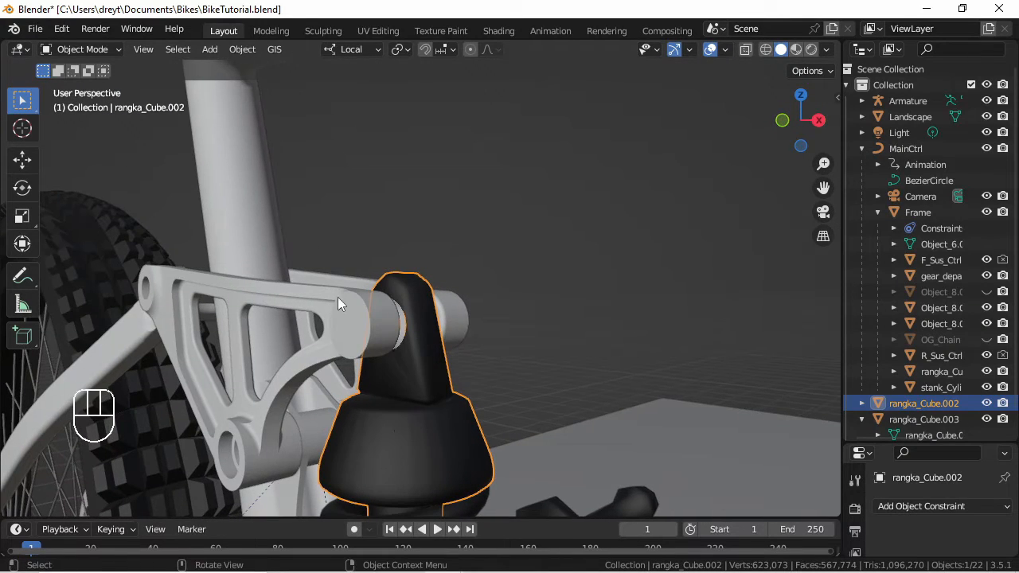
click(384, 322)
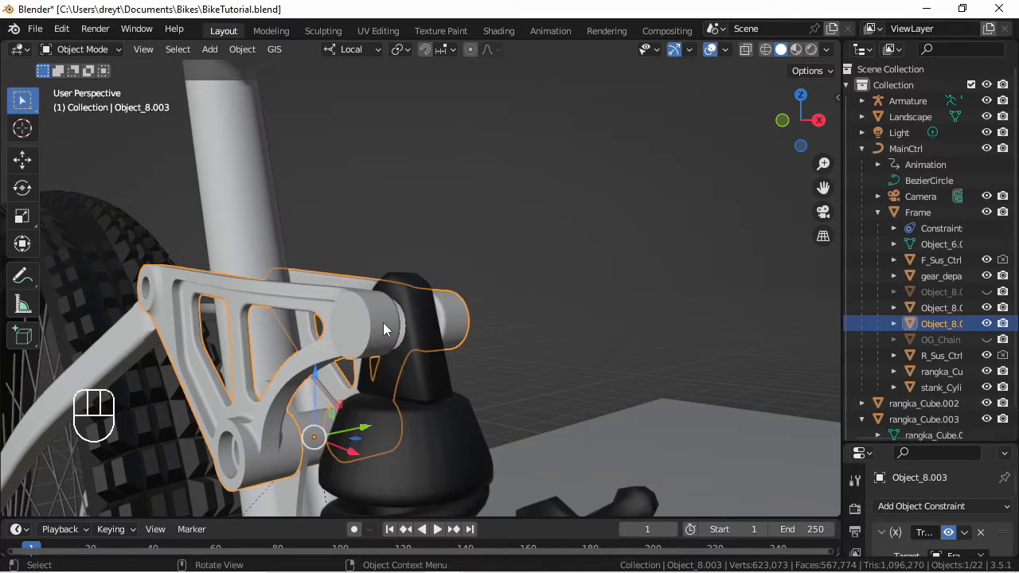
Step: Reveal all hidden objects and hide the OG_Chain object again
key(alt+h)
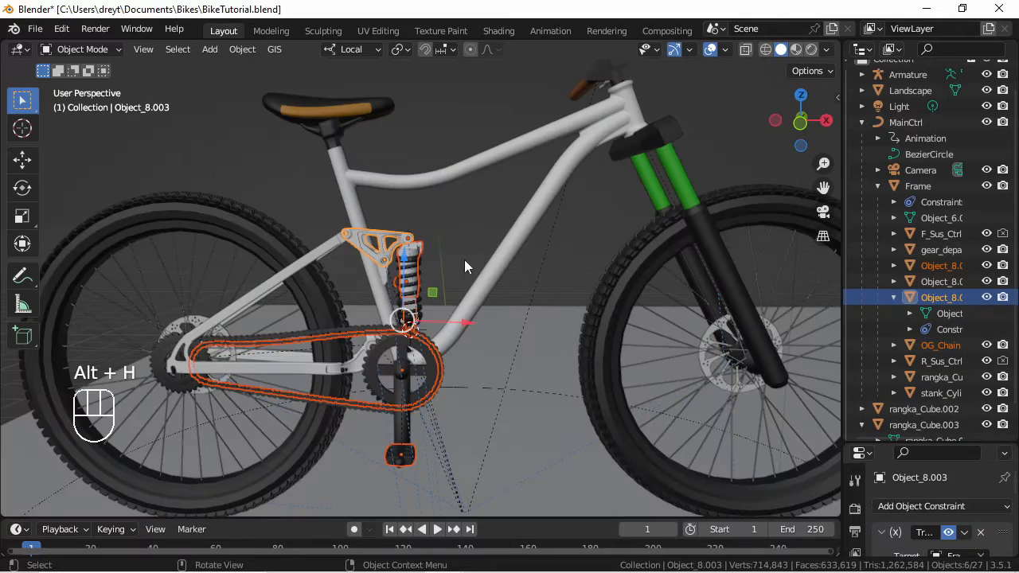
scroll(278, 337, up, 2)
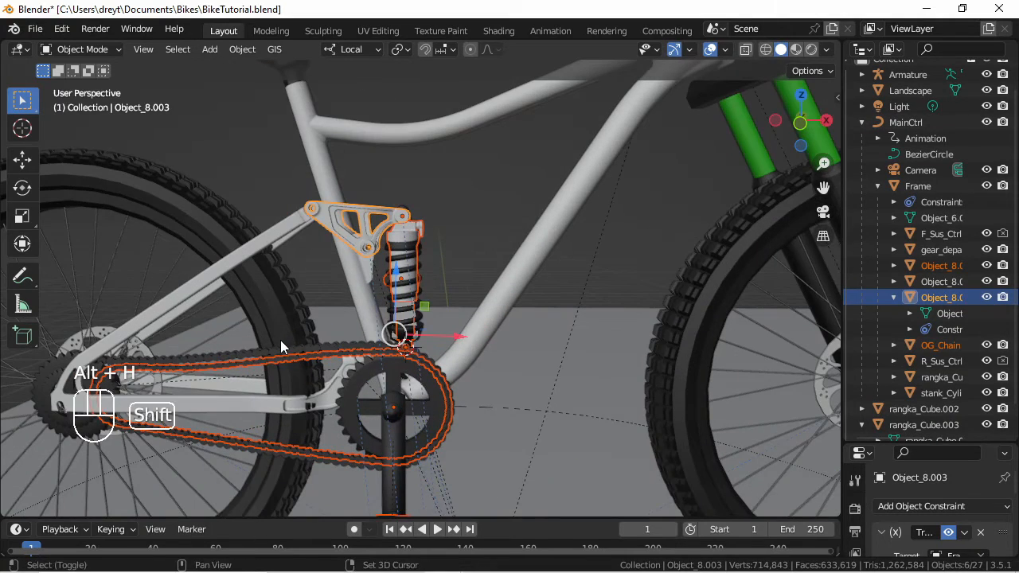
shift+middle_drag(280, 340, 365, 282)
scroll(365, 283, up, 4)
click(349, 314)
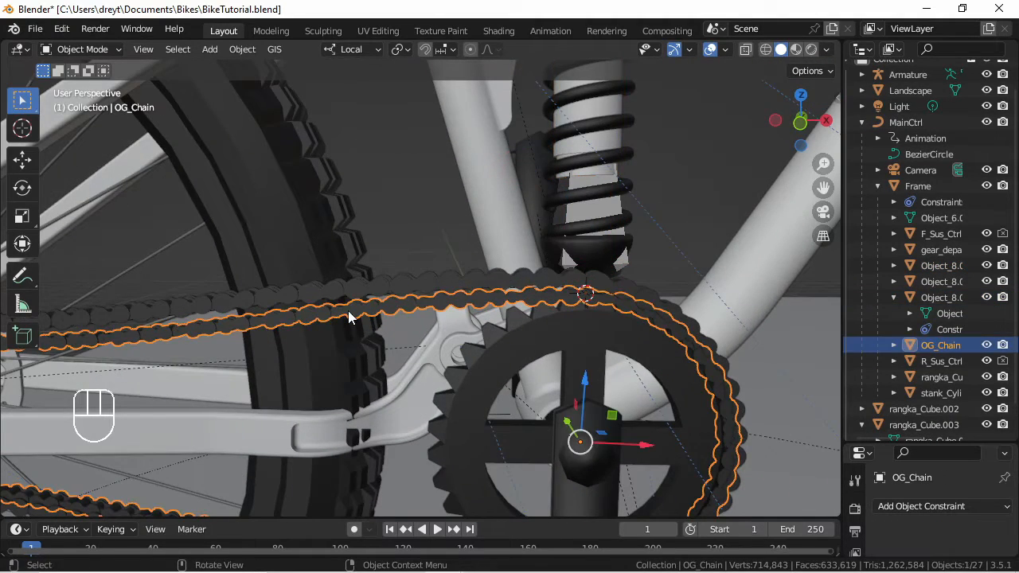
key(h)
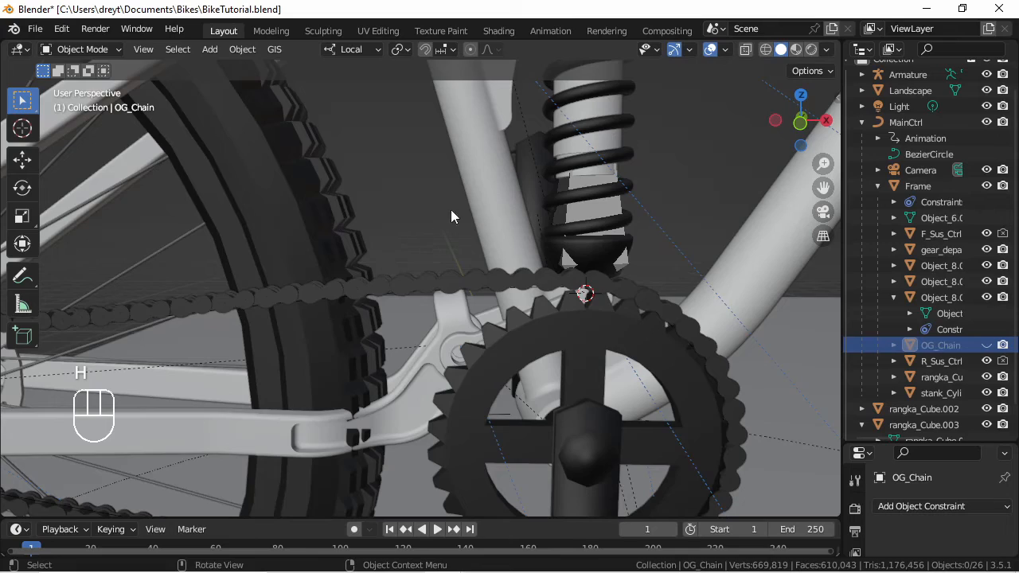
Step: Hide the original lower shock body, Object_8.001, at the lower pivot
scroll(450, 211, down, 2)
scroll(539, 231, up, 3)
shift+middle_drag(543, 196, 507, 233)
click(512, 442)
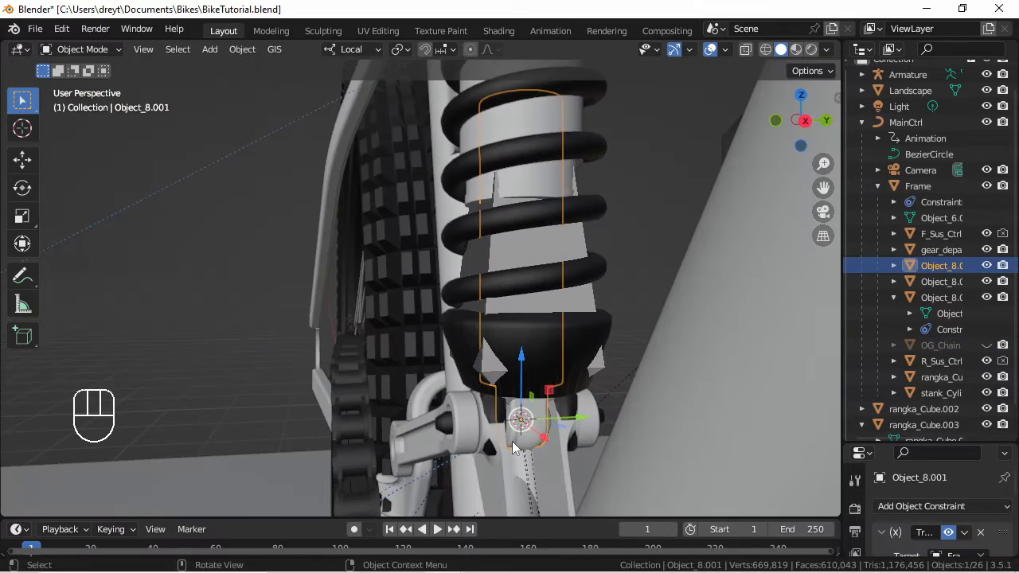
key(h)
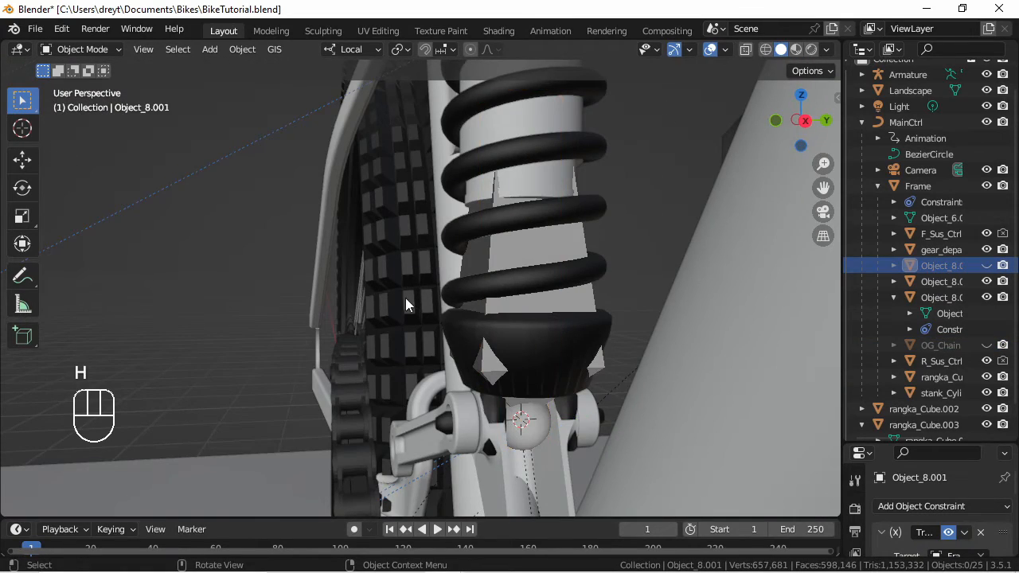
Step: Snap the 3D cursor to the original upper shock body, Object_4.001, and hide that body
scroll(527, 290, down, 3)
shift+middle_drag(527, 290, 452, 419)
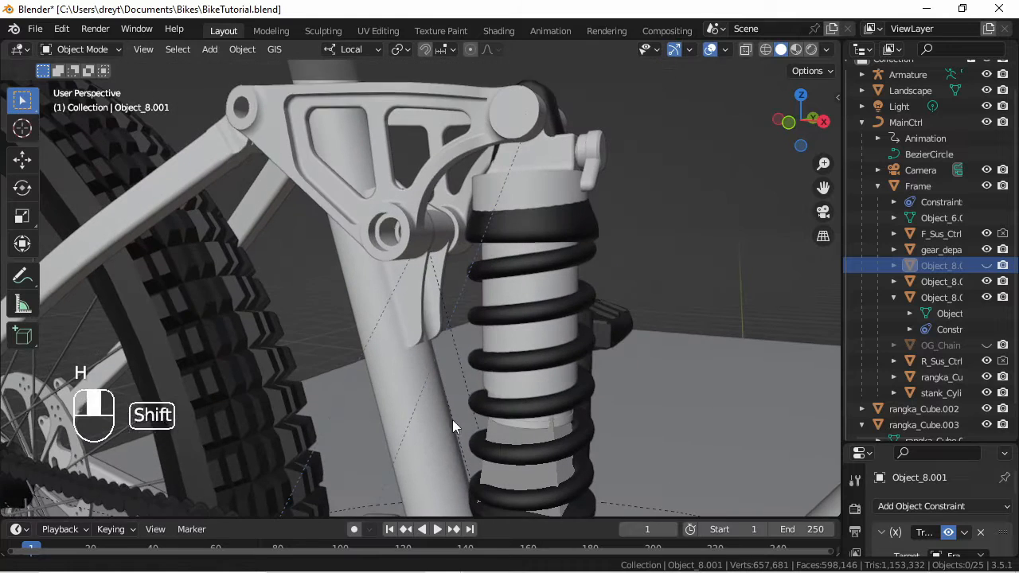
click(514, 180)
middle_drag(518, 198, 576, 201)
key(shift+s)
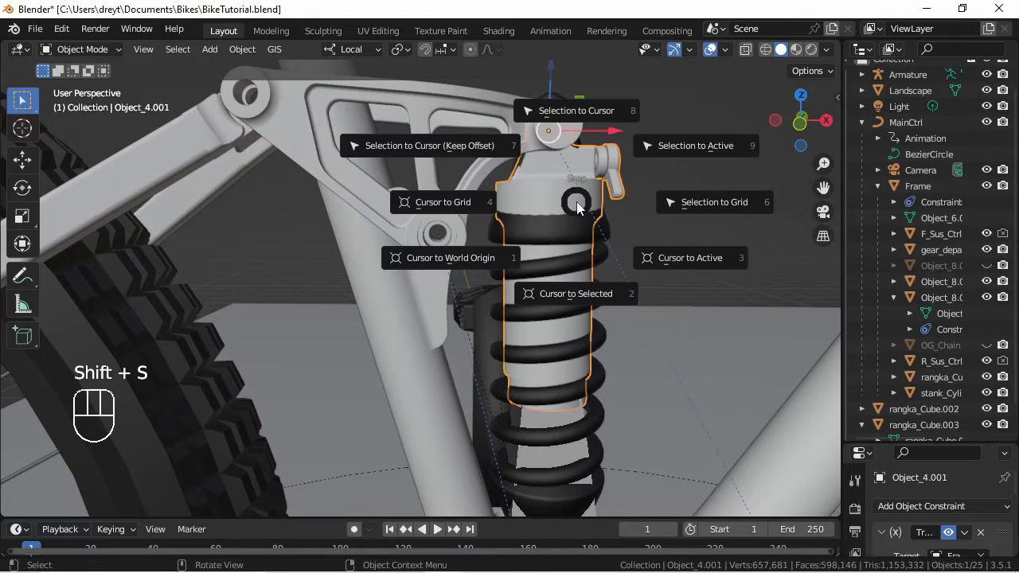
click(540, 296)
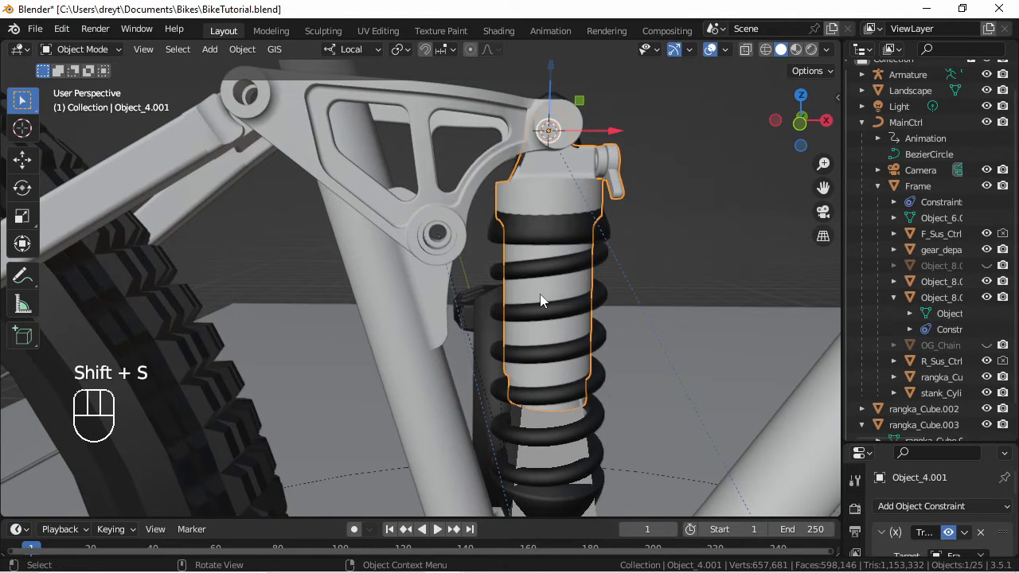
key(KP_Decimal)
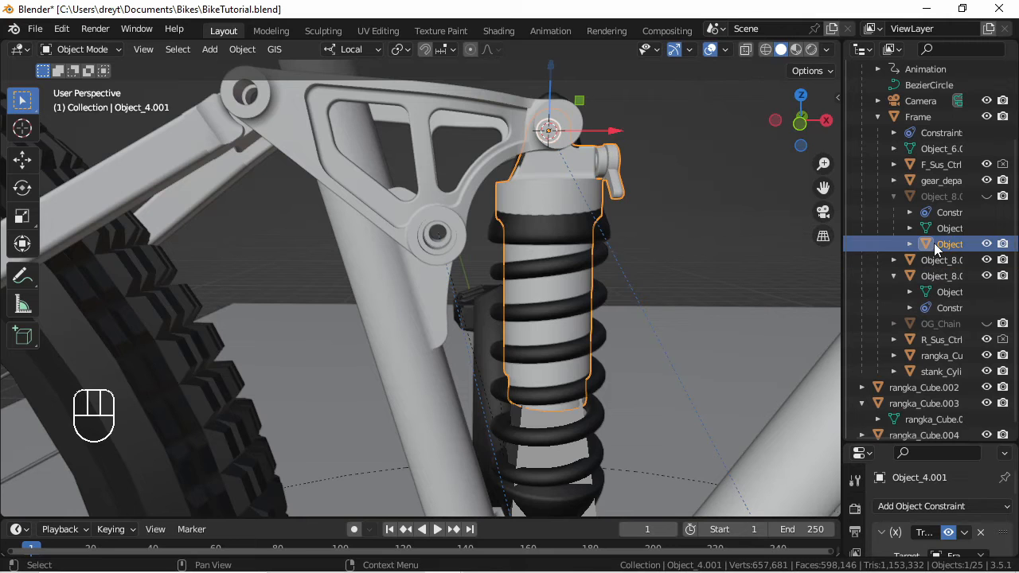
click(986, 243)
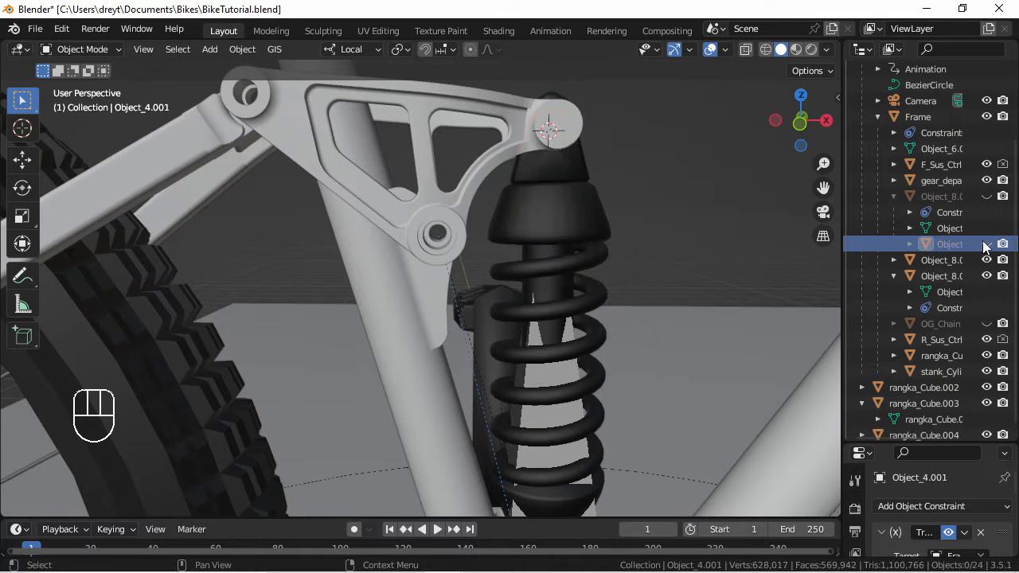
Step: Set the origin of the upper shock part, rangka_Cube.002, to the 3D cursor at the upper pivot
middle_drag(769, 267, 524, 238)
click(483, 246)
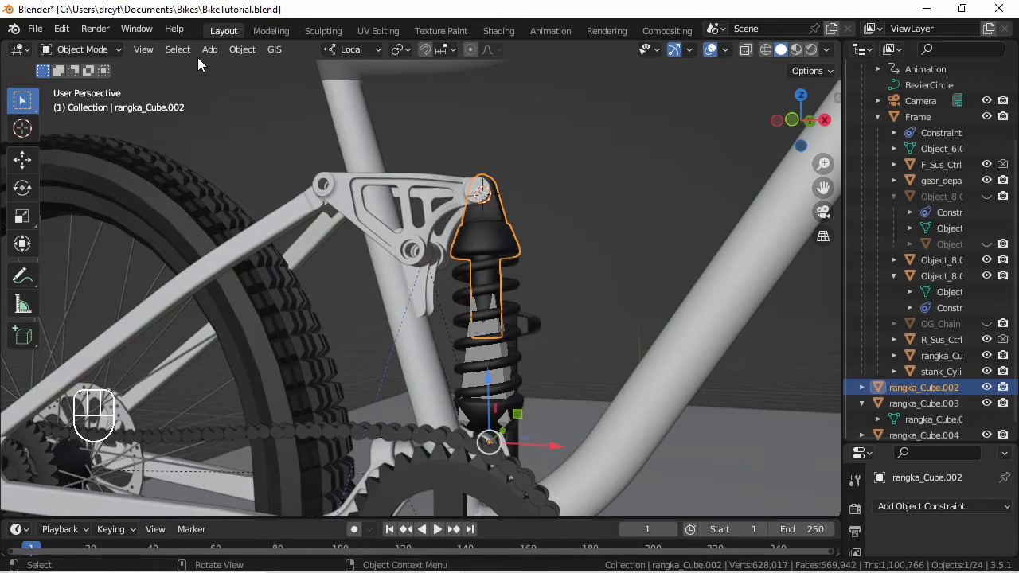
click(242, 50)
mouse_move(269, 83)
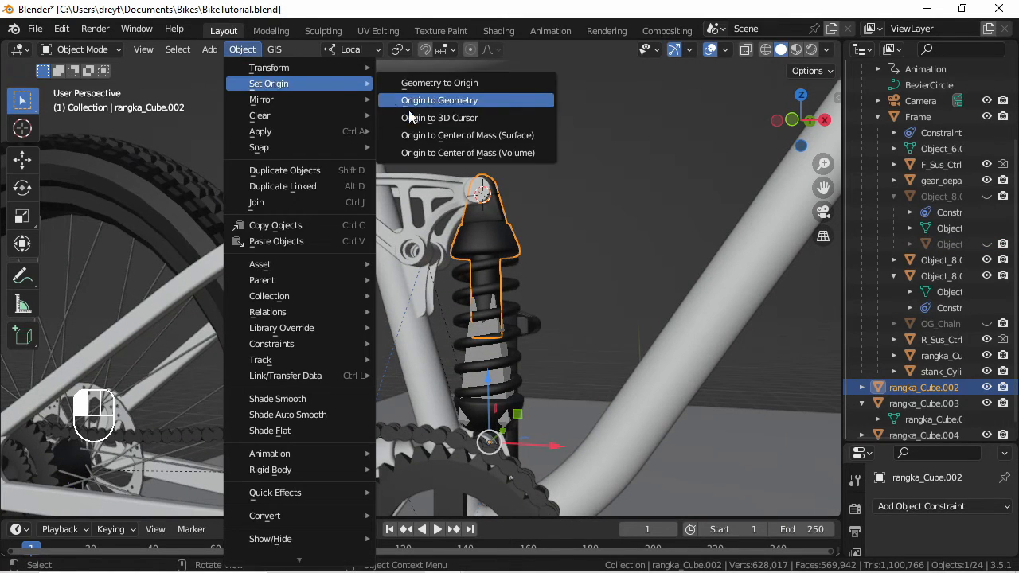
click(410, 118)
Step: Check the origins of the lower shock part and the spring by selecting each in turn
middle_drag(412, 119, 537, 347)
click(513, 436)
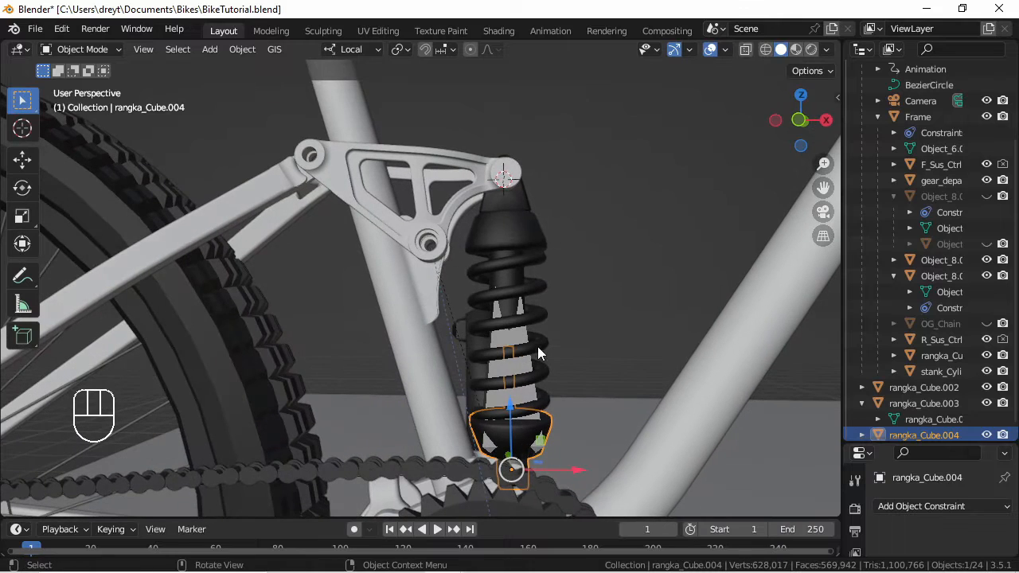
click(539, 348)
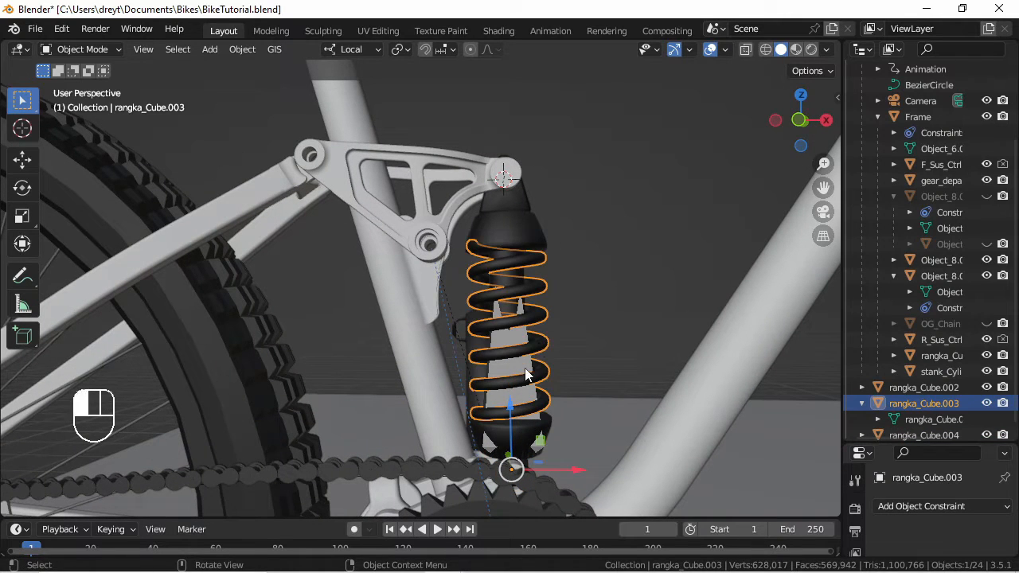
Step: Select the armature inside the shock, show it in front view and enable In Front in its viewport display settings
click(524, 368)
middle_drag(524, 369, 525, 355)
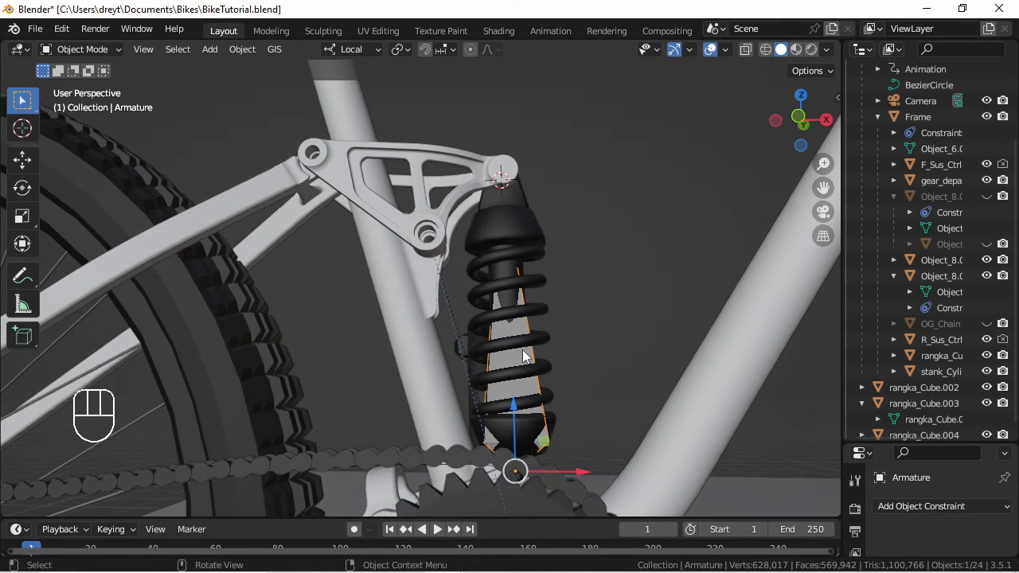
key(KP_1)
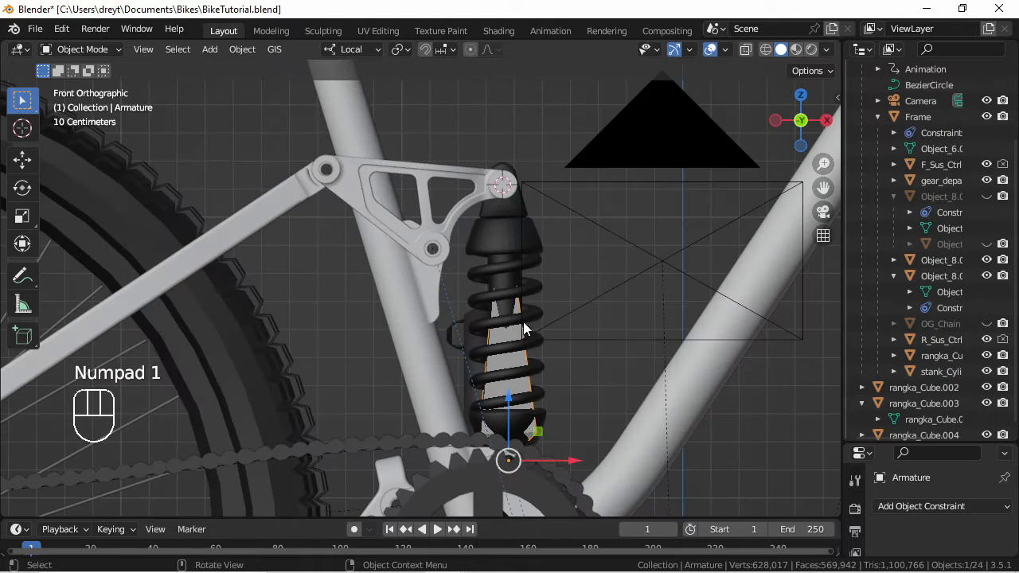
key(z)
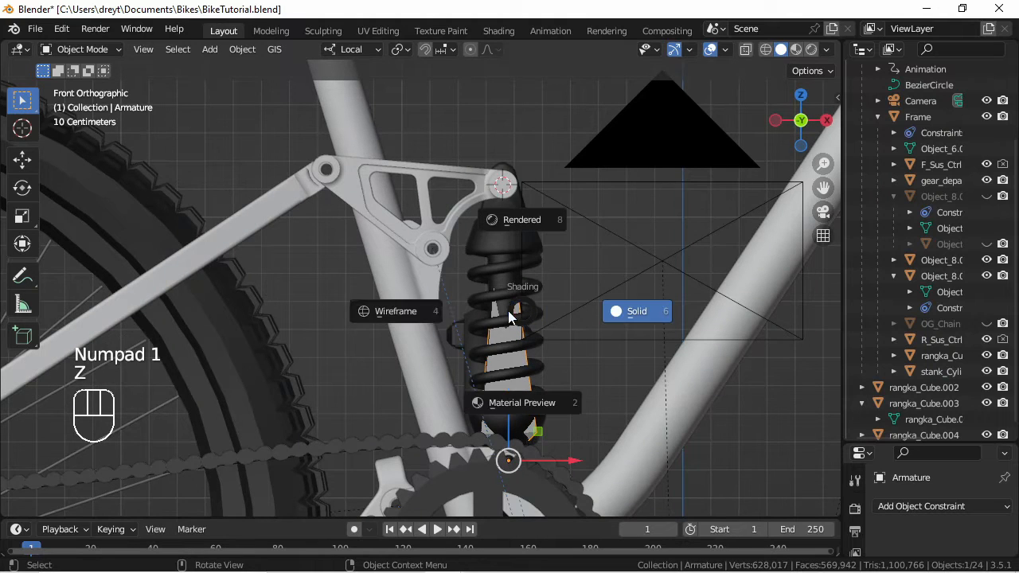
click(554, 362)
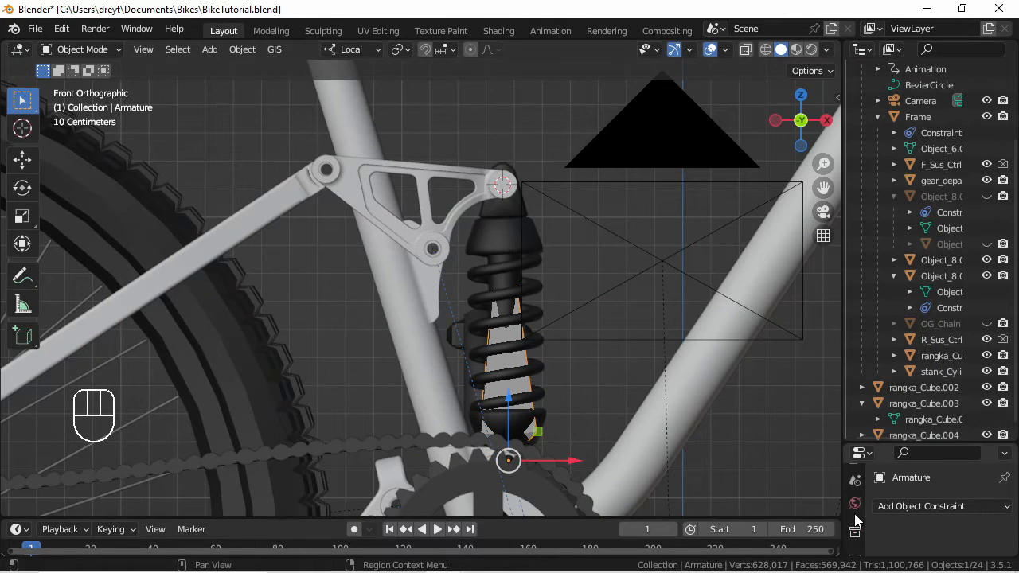
scroll(853, 514, down, 5)
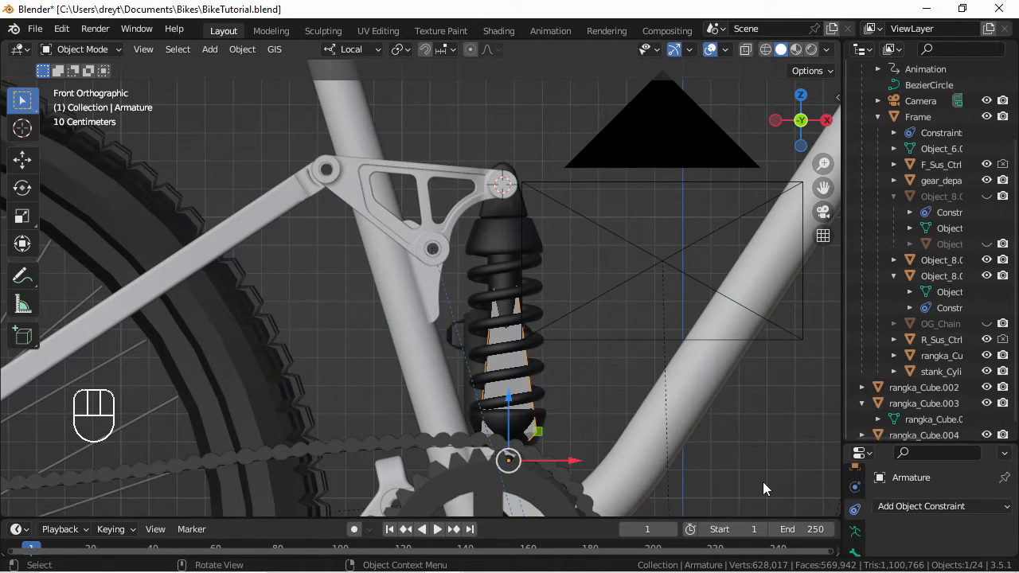
click(854, 531)
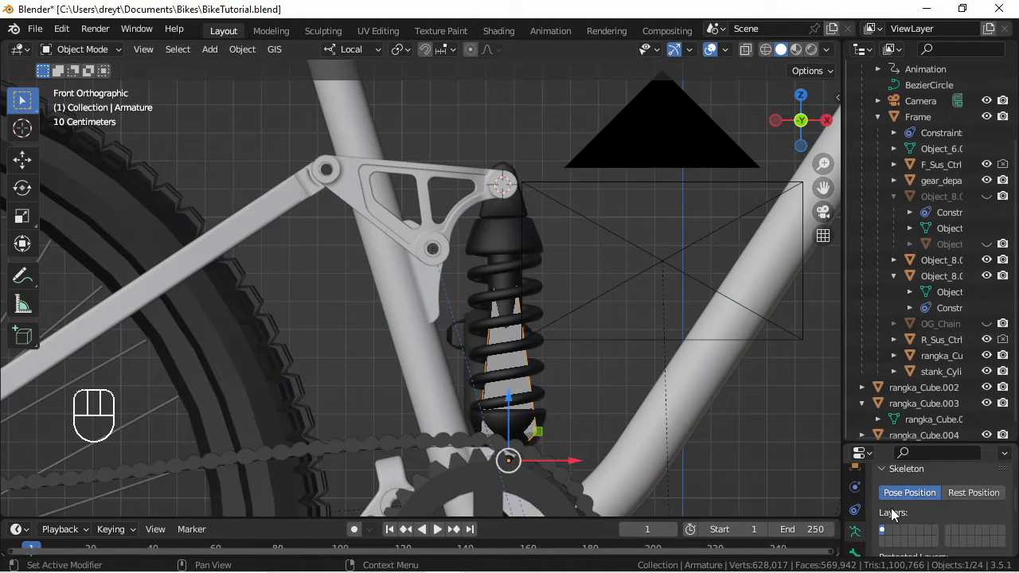
scroll(915, 525, down, 5)
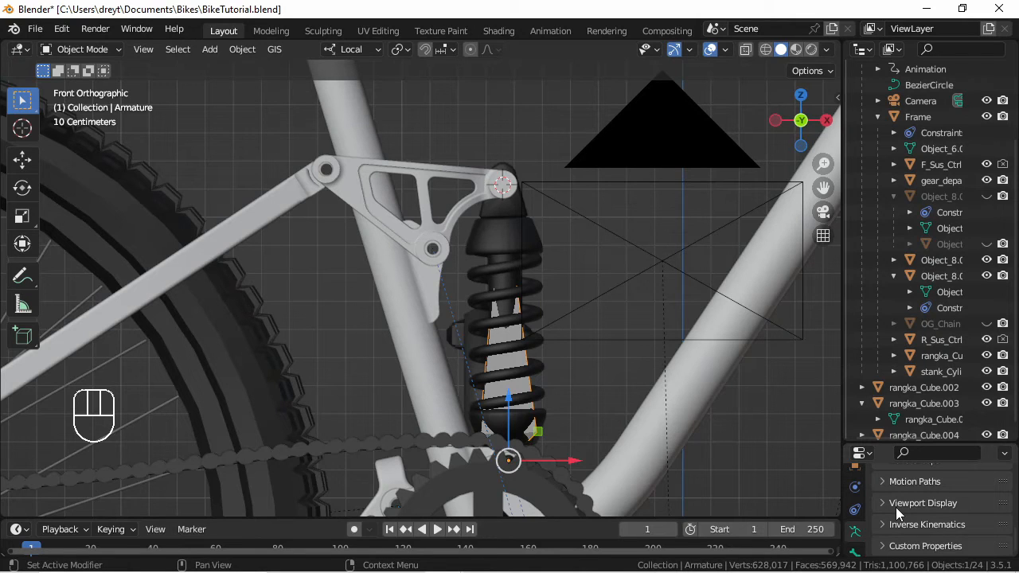
scroll(893, 490, up, 3)
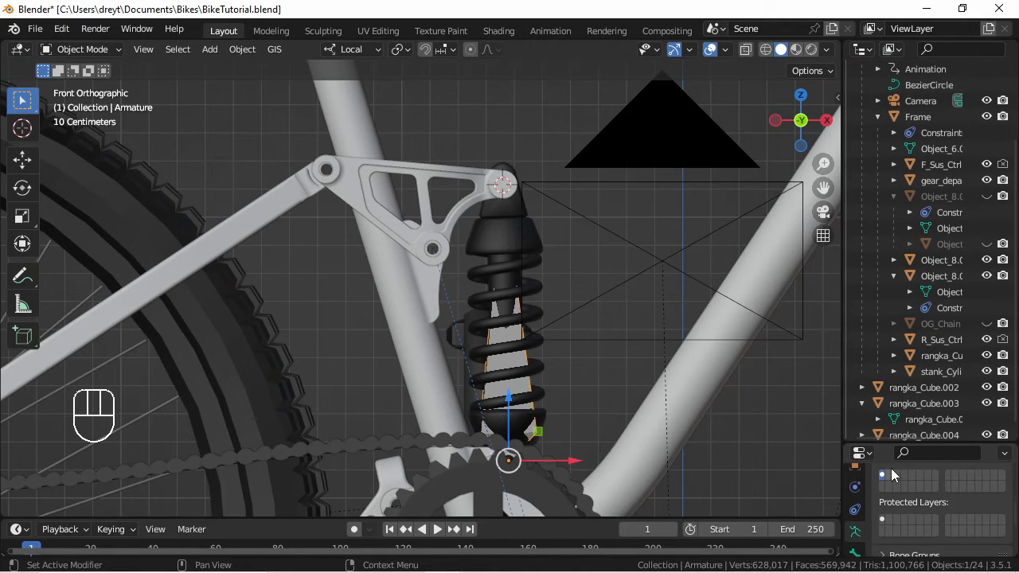
scroll(892, 475, up, 3)
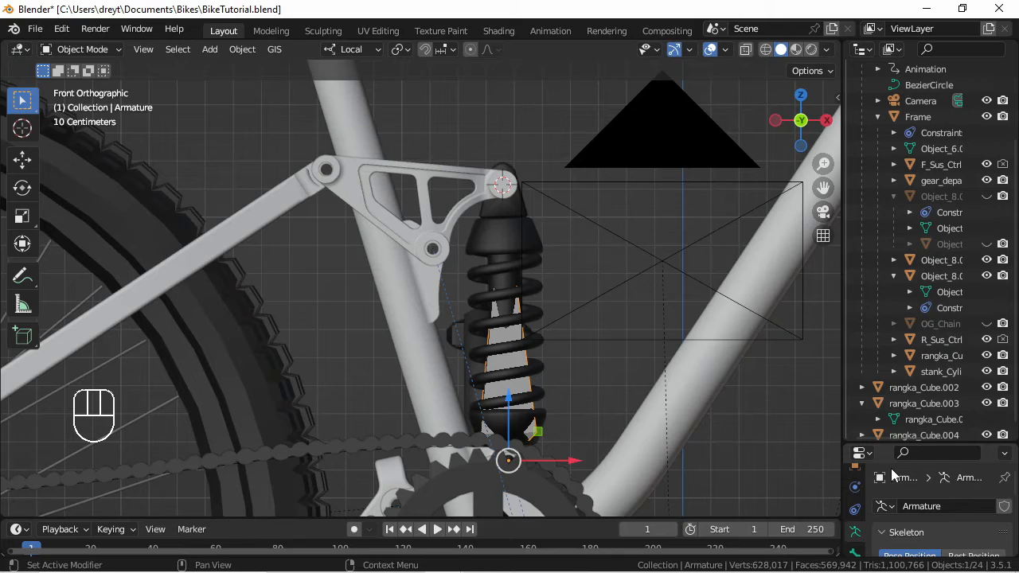
scroll(879, 510, down, 6)
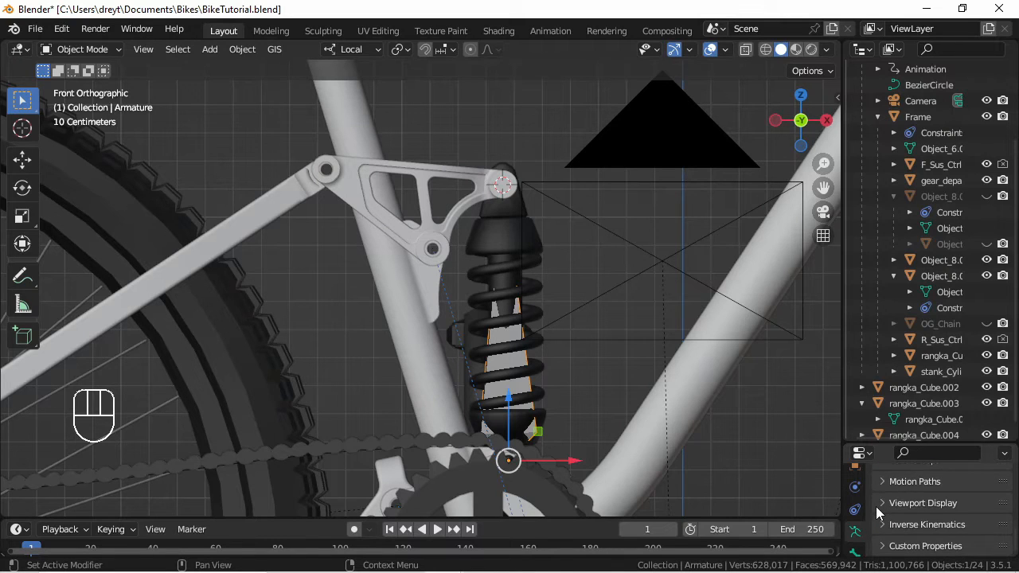
click(882, 502)
scroll(937, 493, down, 2)
click(938, 480)
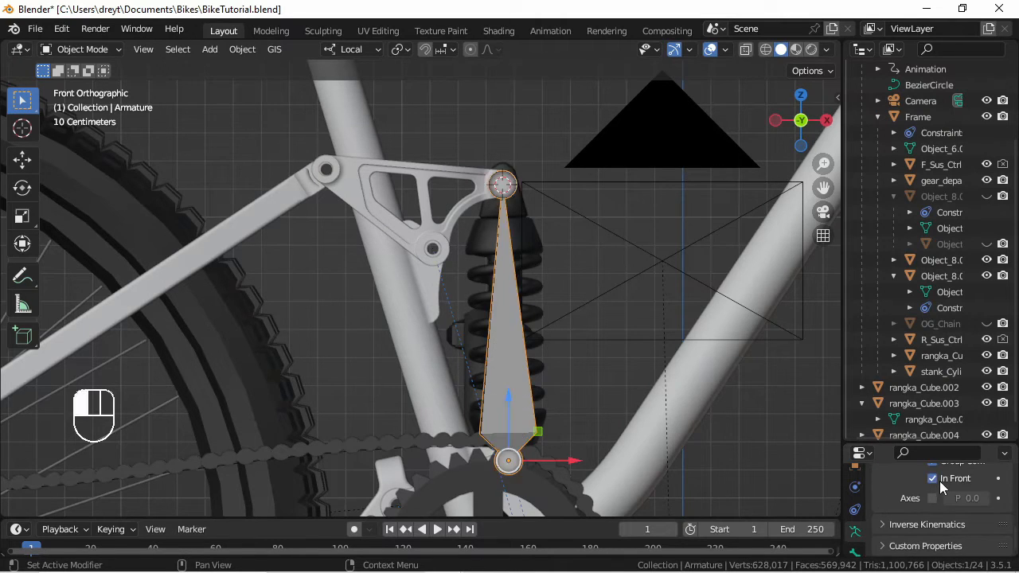
Step: Save the file and, in Edit Mode, subdivide the shock armature's bone with one cut
scroll(598, 404, down, 4)
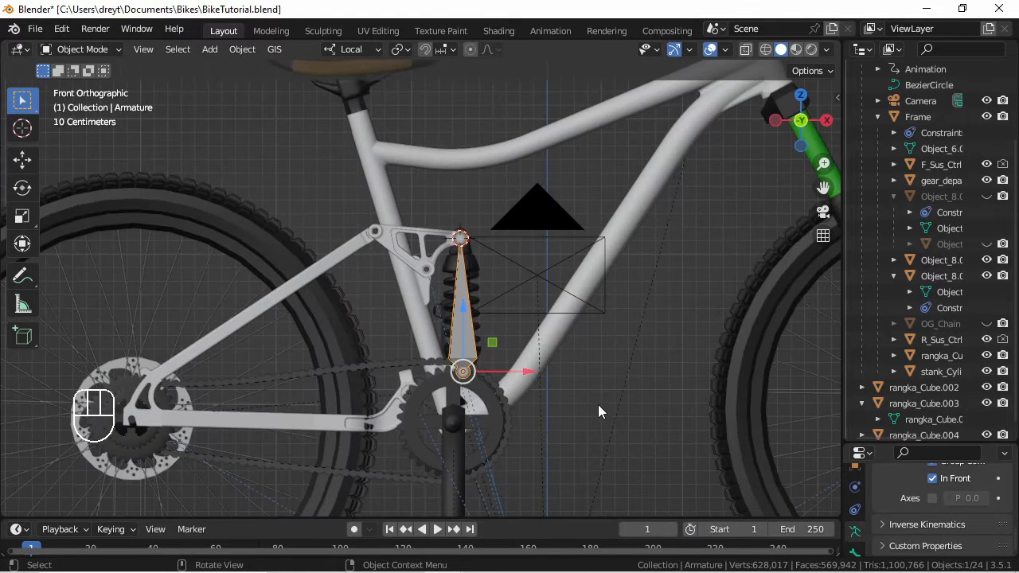
key(ctrl+s)
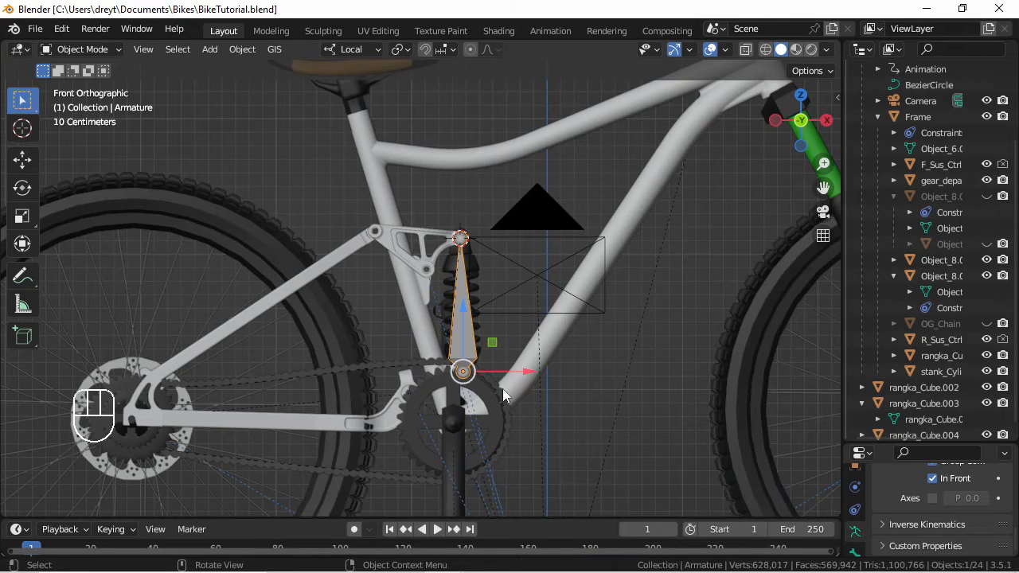
key(Tab)
scroll(488, 356, up, 2)
right_click(488, 356)
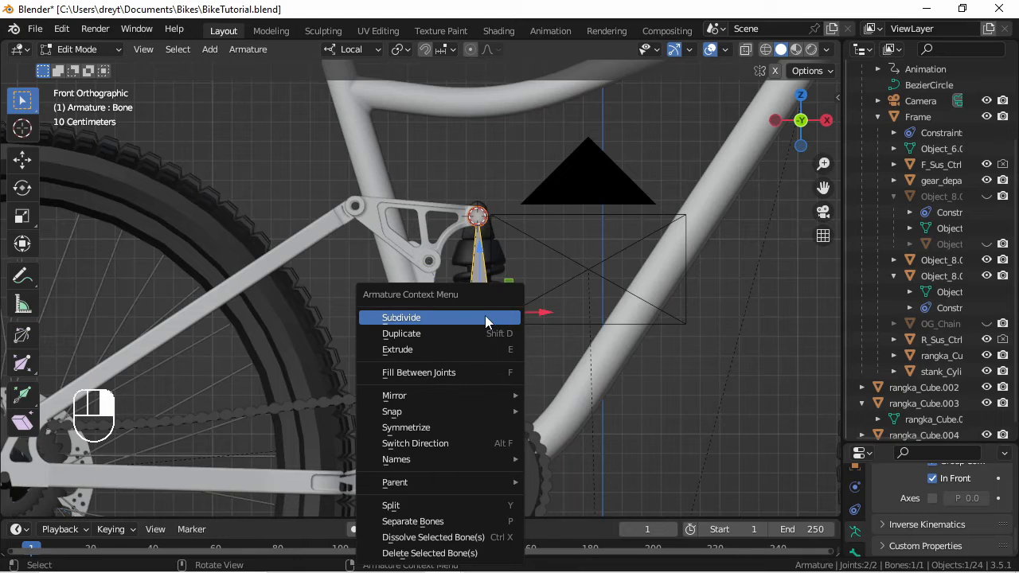
click(485, 317)
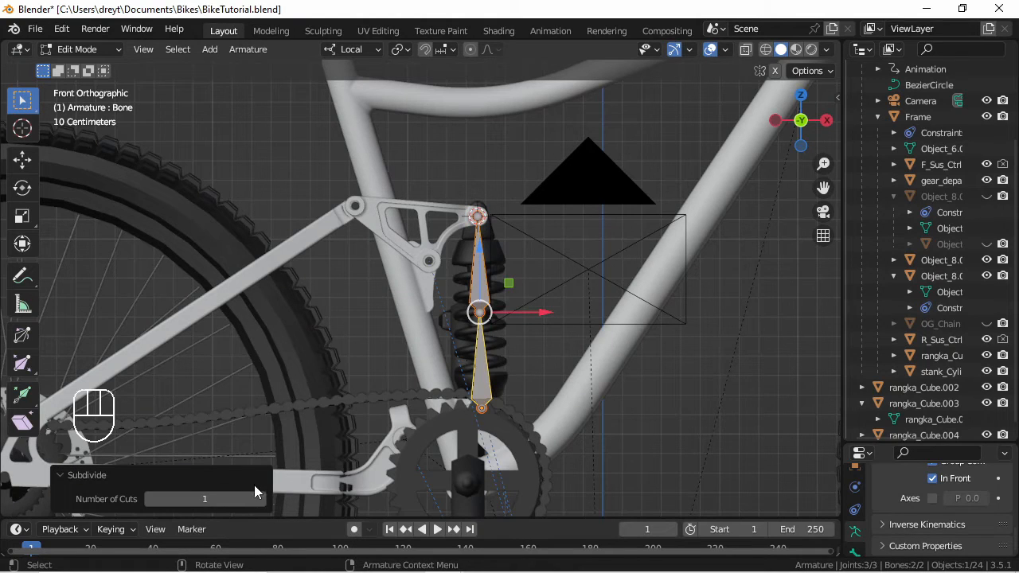
Step: Increase the shock armature's subdivision to 6 cuts
click(260, 498)
click(260, 498)
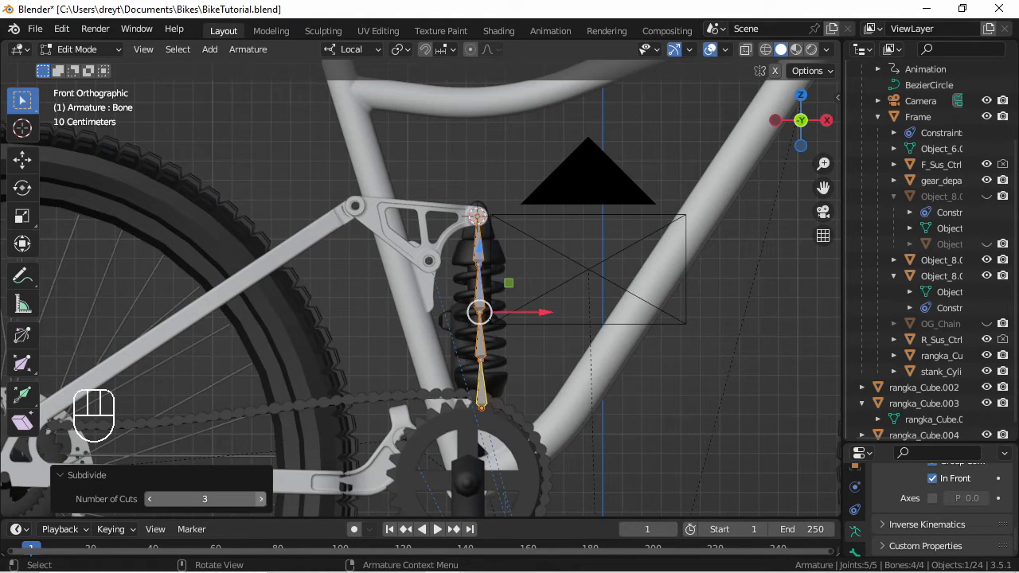
click(260, 498)
click(261, 499)
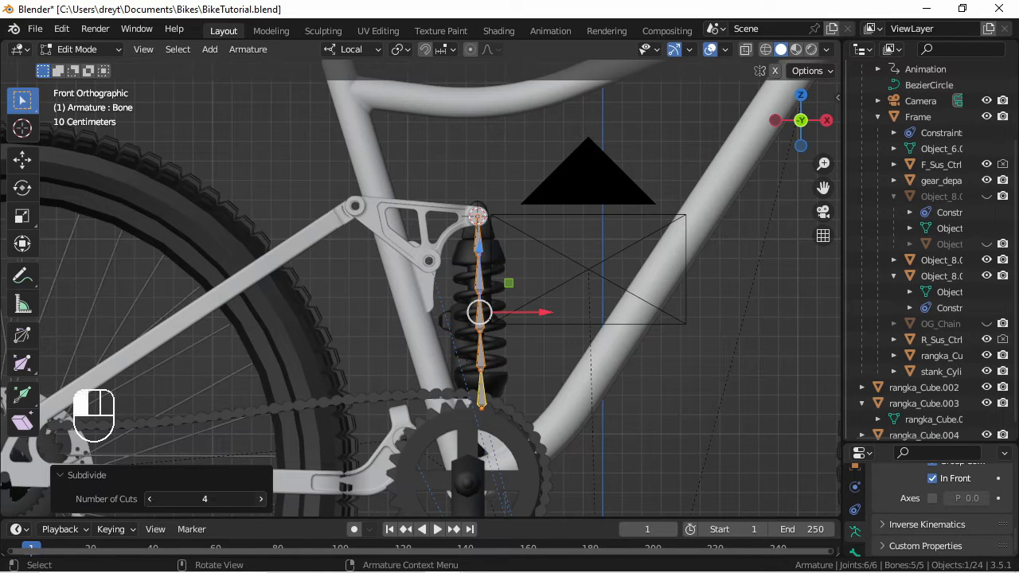
click(260, 498)
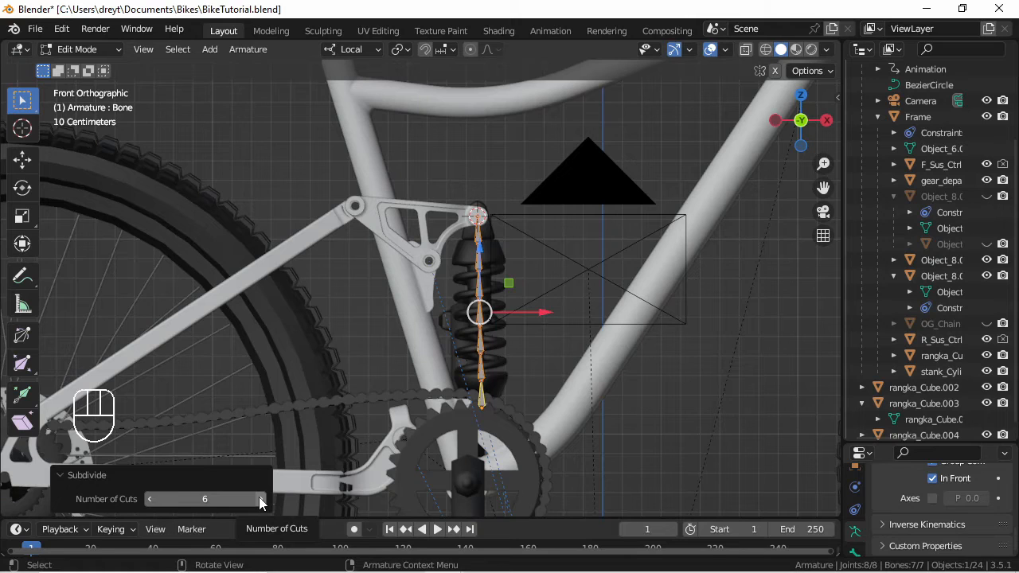
Step: Select Bone.005 in the shock armature and clear its parent in the bone relations
click(434, 331)
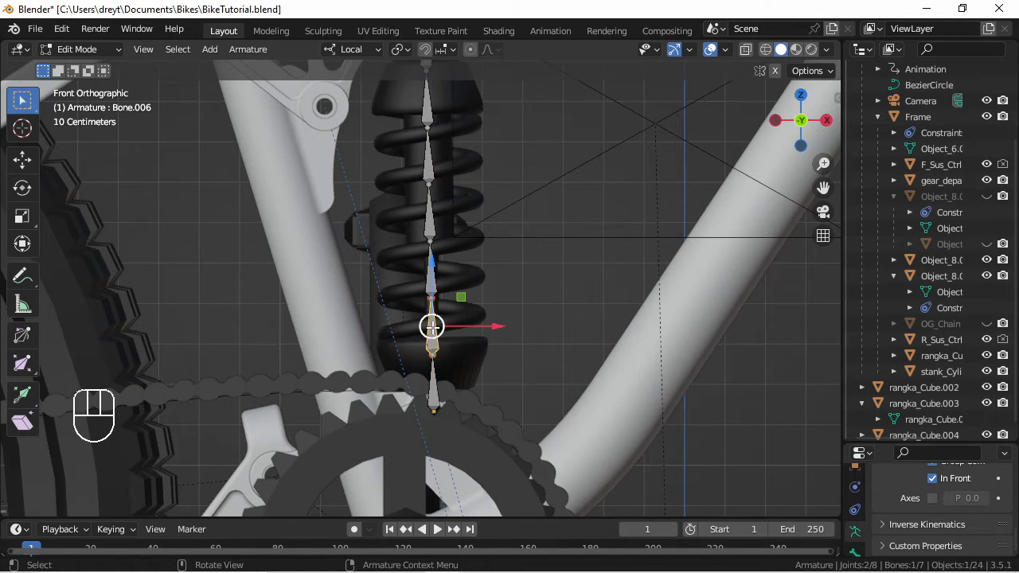
click(430, 270)
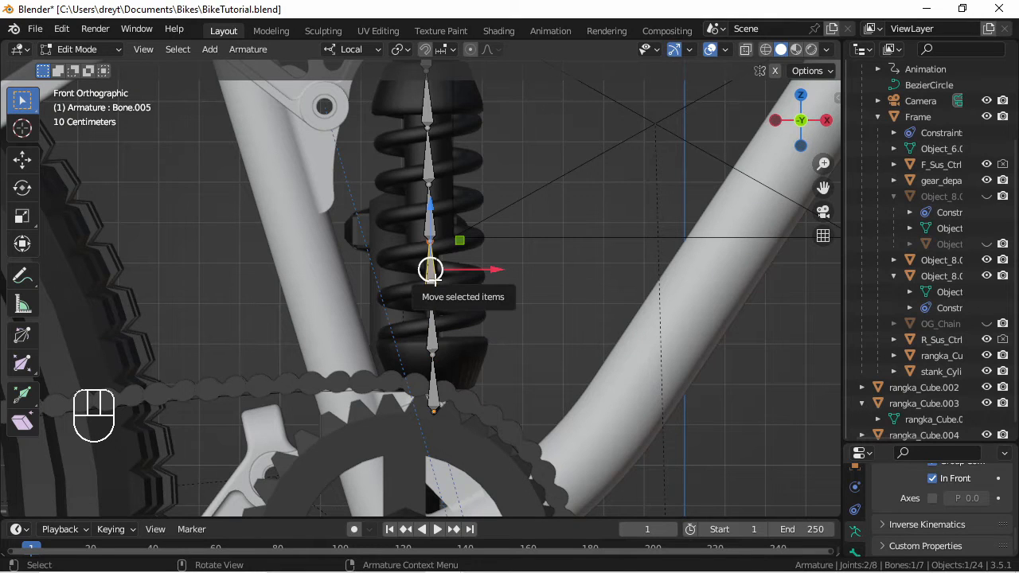
drag(899, 444, 899, 307)
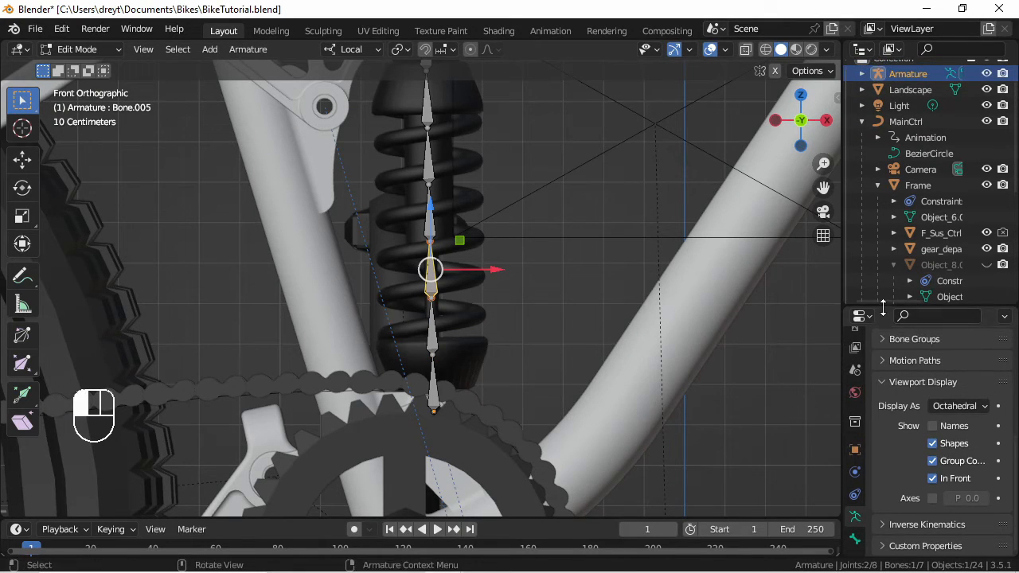
click(854, 539)
click(906, 503)
scroll(905, 503, down, 4)
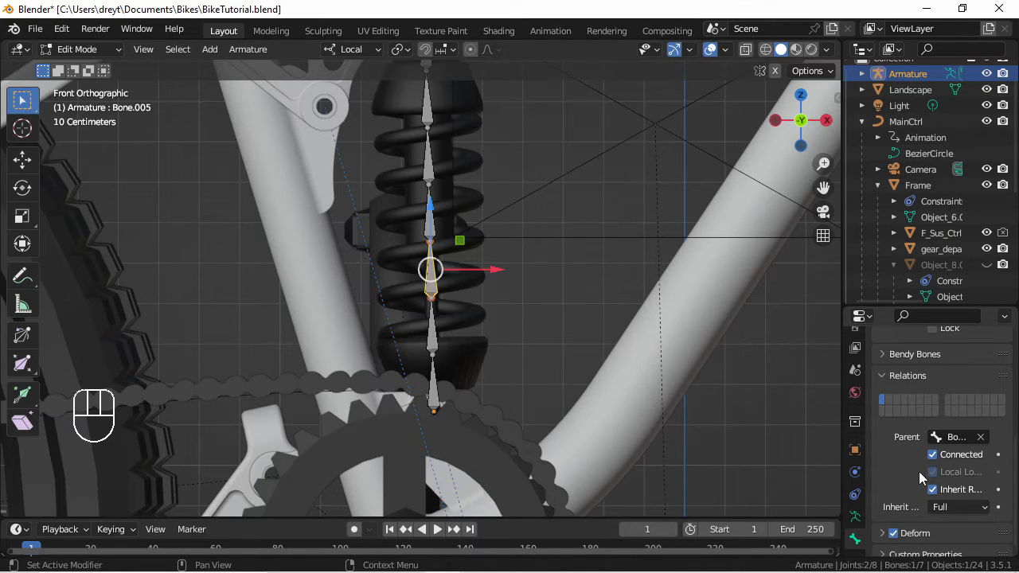
click(980, 437)
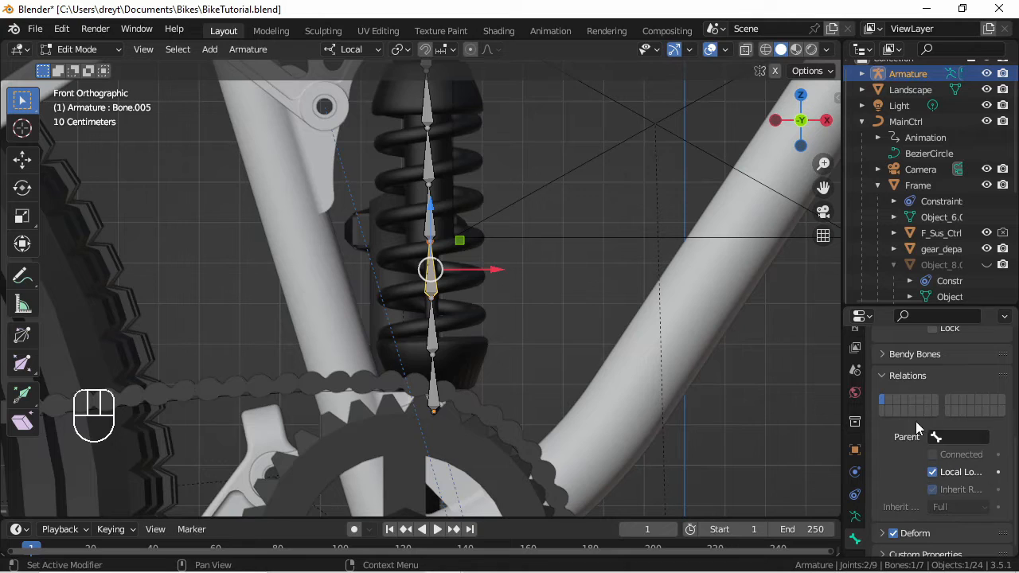
Step: Clear the parent of Bone.004 and of Bone.003 as well
click(428, 221)
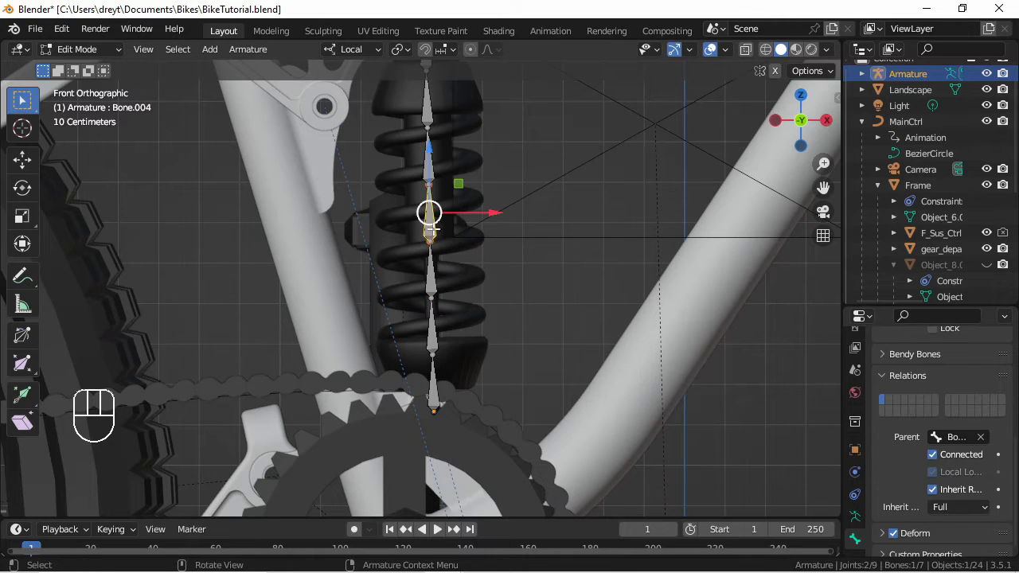
click(983, 439)
click(427, 164)
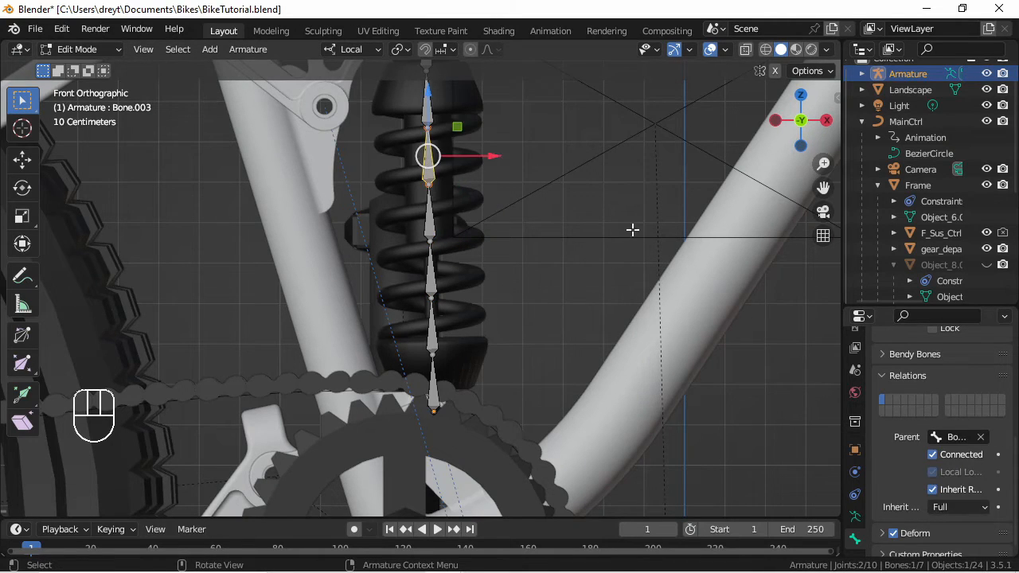
click(979, 437)
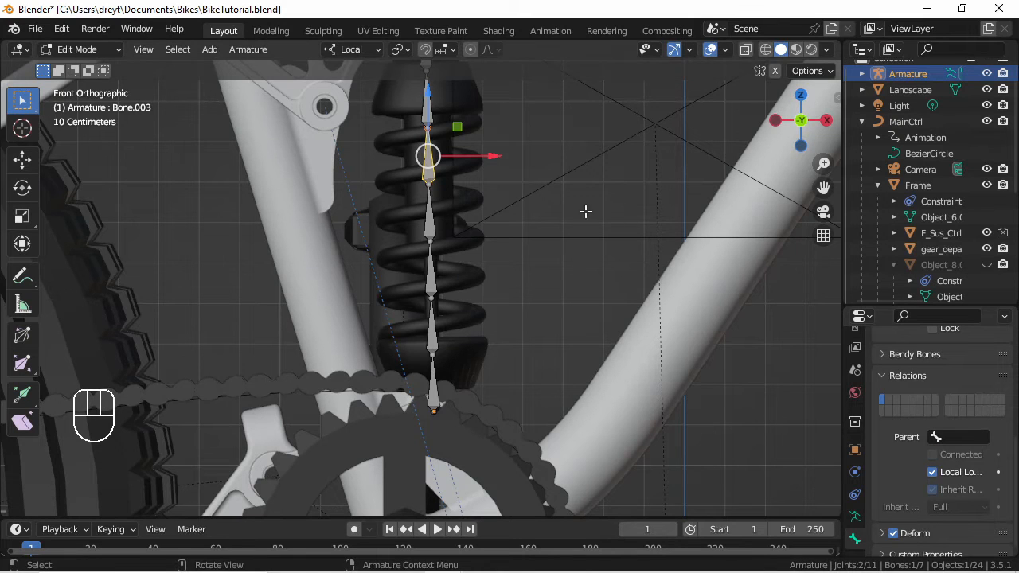
Step: Select Bone.002, switch the armature to Pose Mode and test moving that bone, cancelling the change
shift+middle_drag(518, 191, 550, 268)
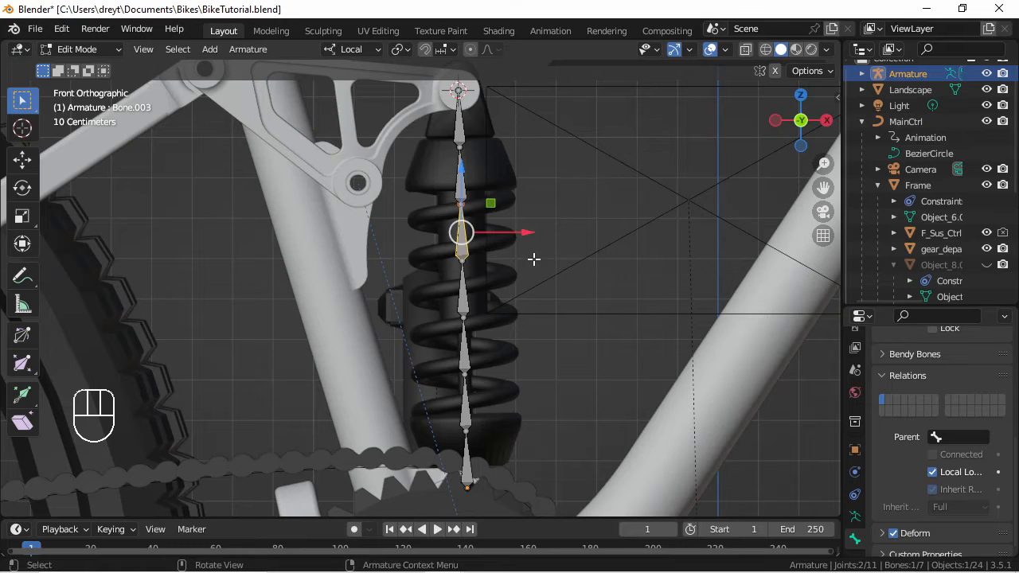
click(467, 175)
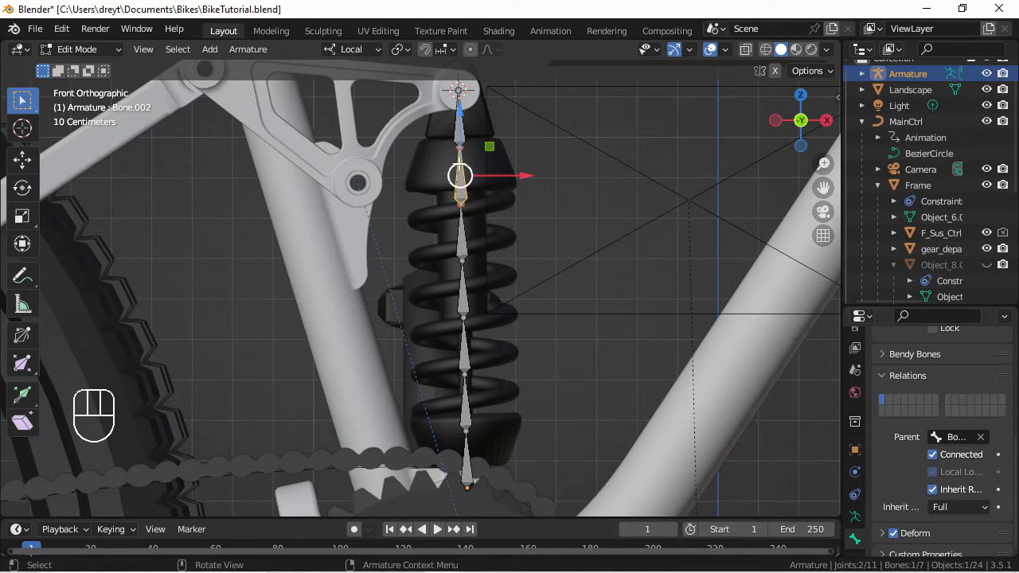
key(g)
right_click(460, 121)
key(Tab)
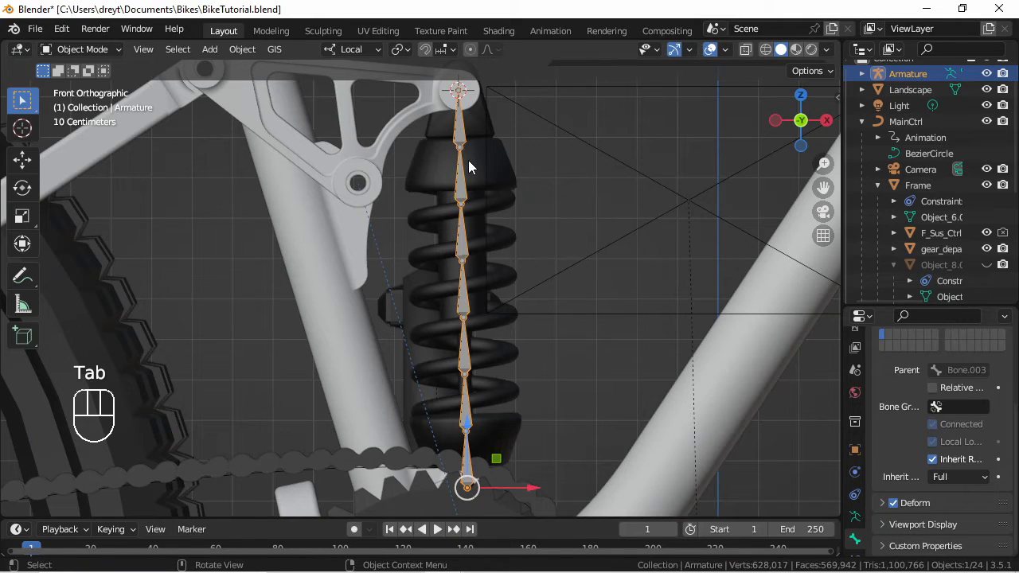
key(ctrl+Tab)
key(g)
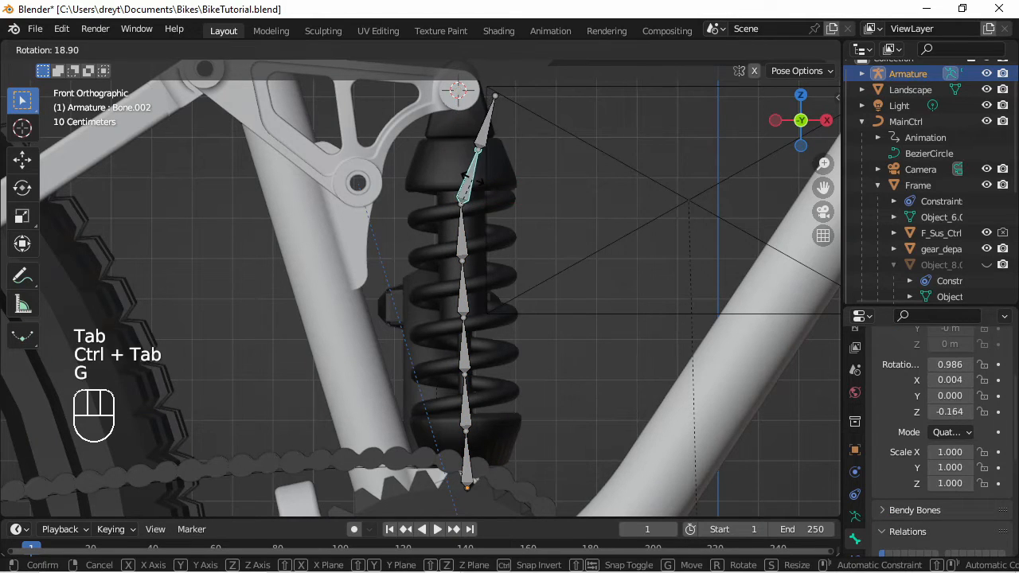
right_click(468, 178)
Step: Test moving Bone.003 and Bone.004 in Pose Mode, cancelling each move
click(461, 239)
key(g)
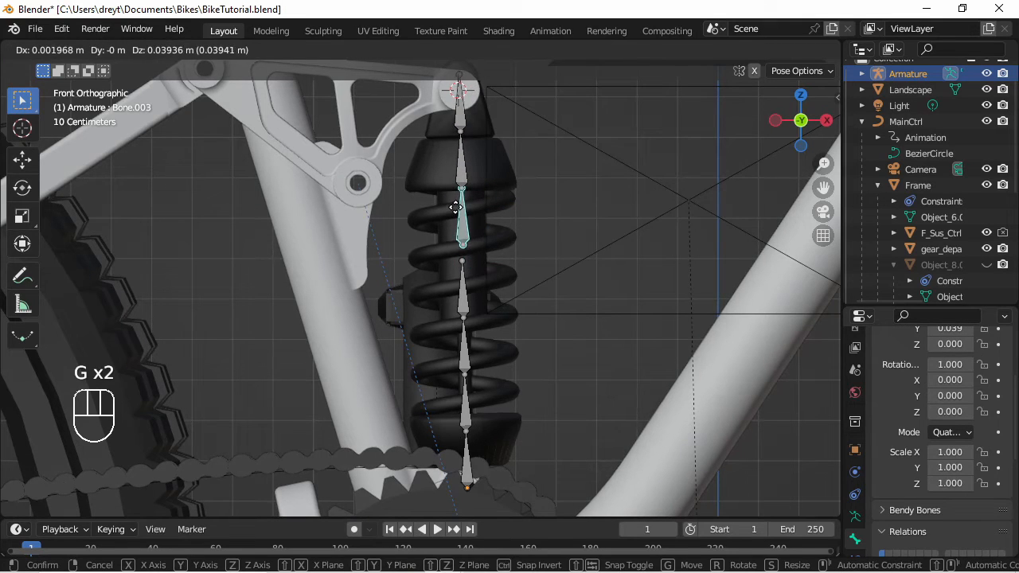
right_click(456, 207)
click(461, 288)
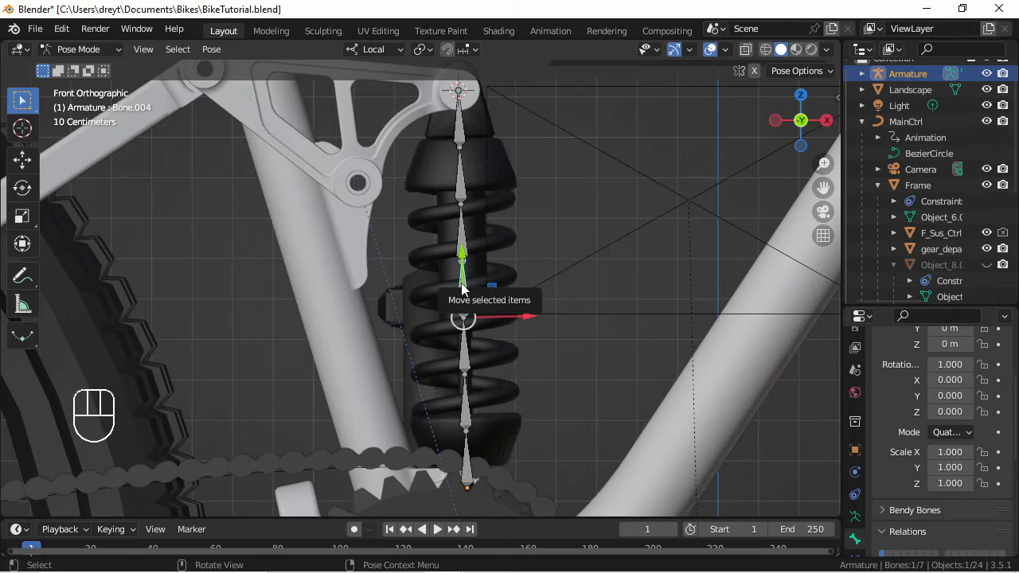
key(g)
right_click(467, 292)
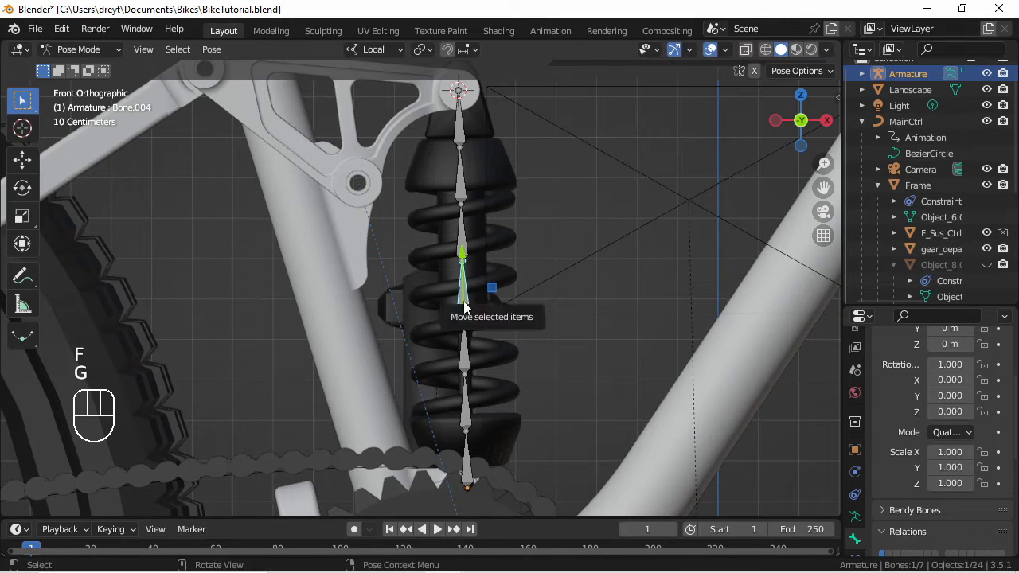
Step: Test moving Bone.005, Bone.006 and the lowest bone, cancelling each move, and return to Object Mode
click(463, 343)
key(g)
right_click(471, 350)
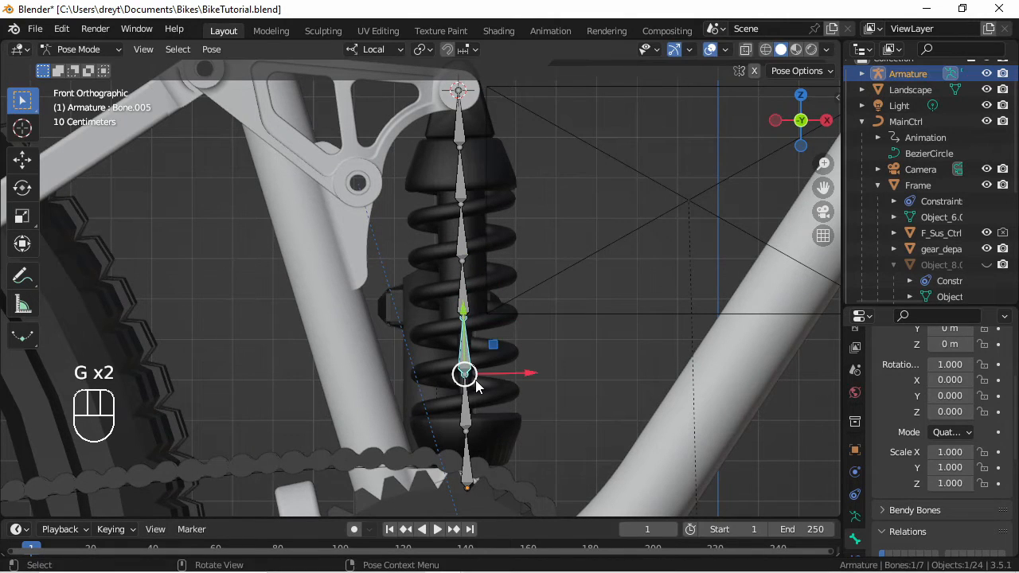
click(472, 382)
key(g)
right_click(480, 406)
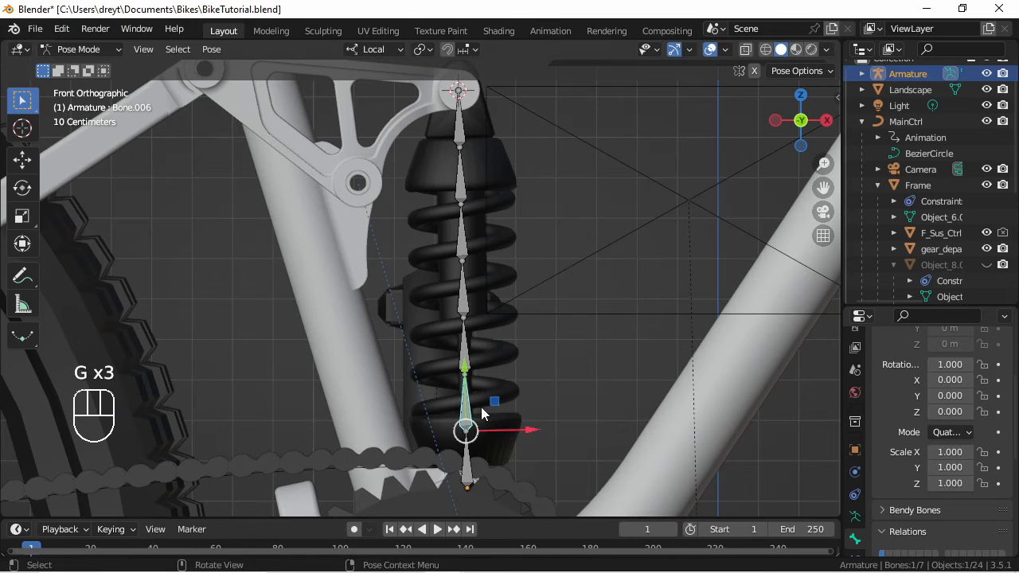
click(475, 449)
key(g)
right_click(501, 444)
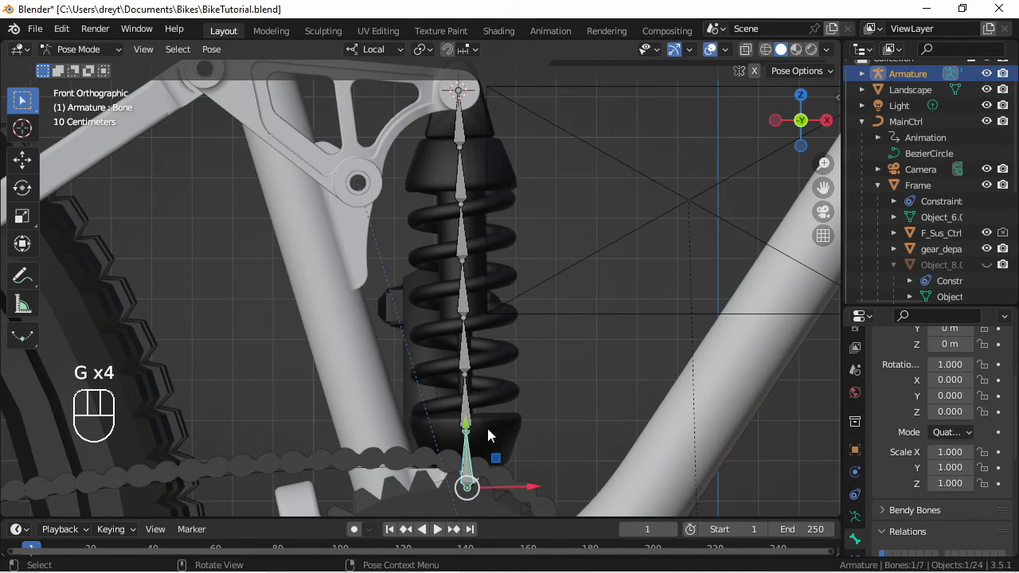
key(ctrl+Tab)
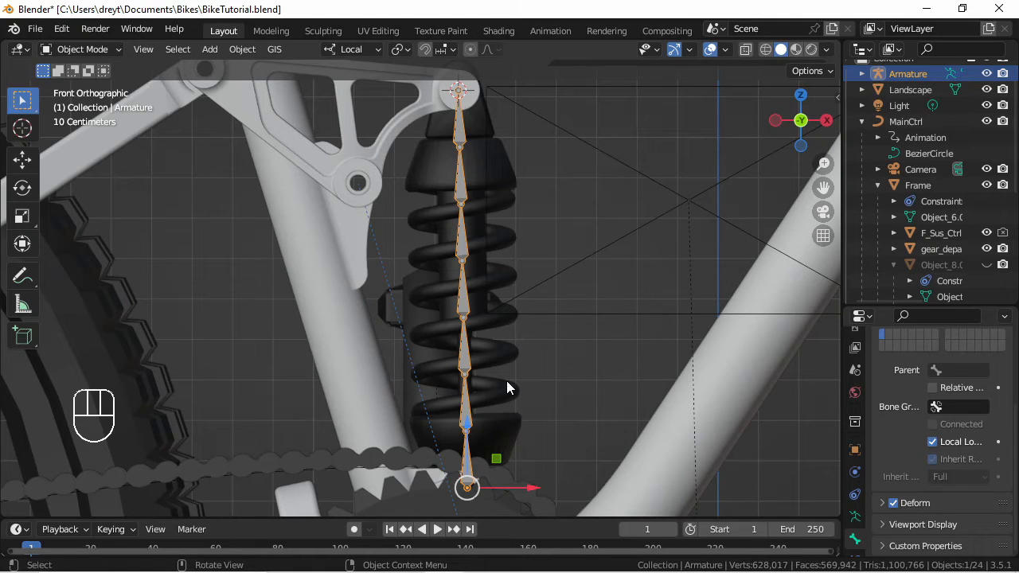
Step: Select the shock spring, rangka_Cube.003, and set its origin to its geometry
key(shift)
click(516, 394)
key(shift)
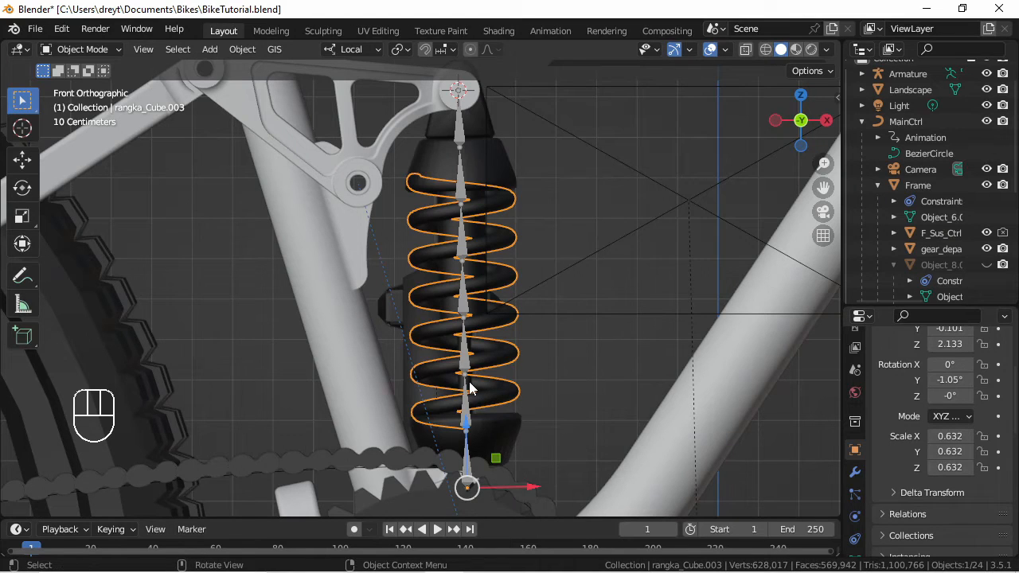
click(242, 49)
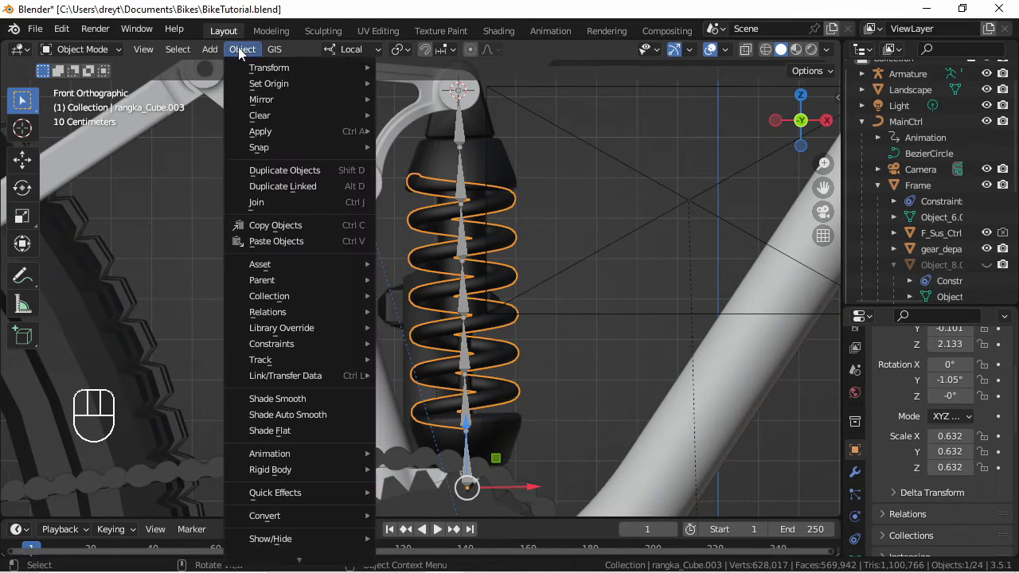
mouse_move(361, 85)
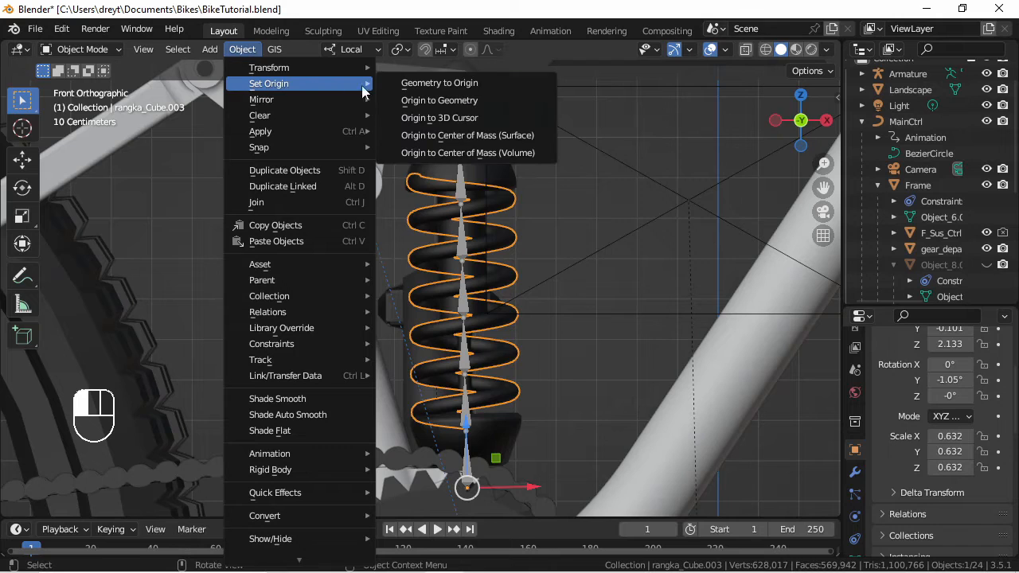
click(431, 101)
Step: Parent the shock spring to the armature using Armature Deform With Automatic Weights
click(490, 174)
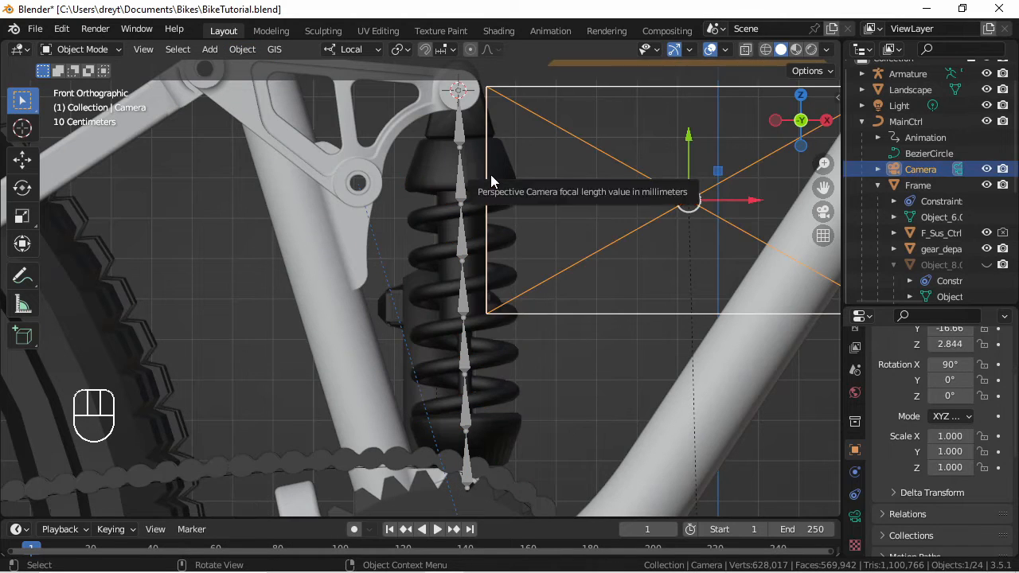
click(471, 237)
click(478, 368)
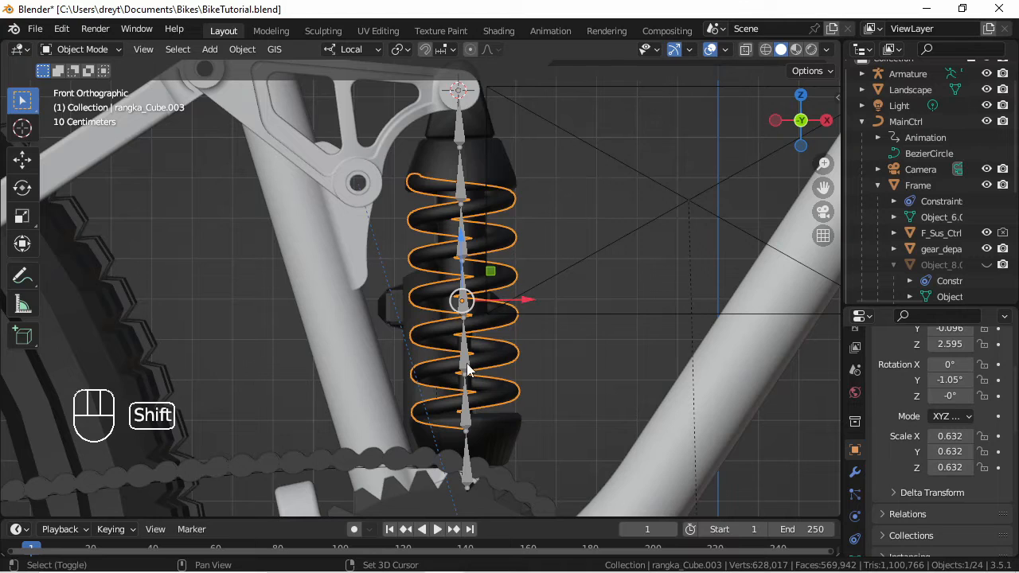
shift+click(463, 364)
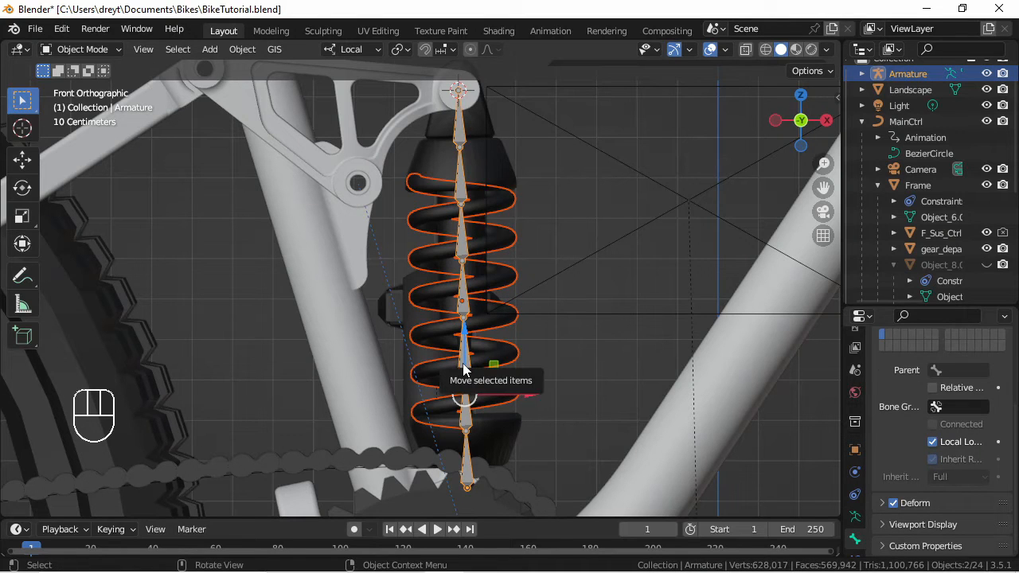
key(ctrl+p)
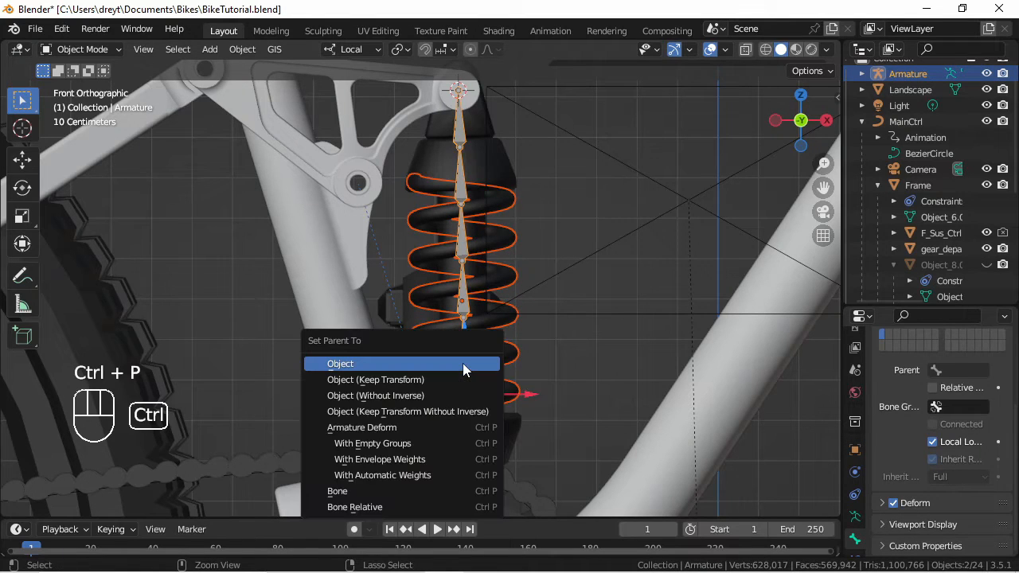
click(407, 476)
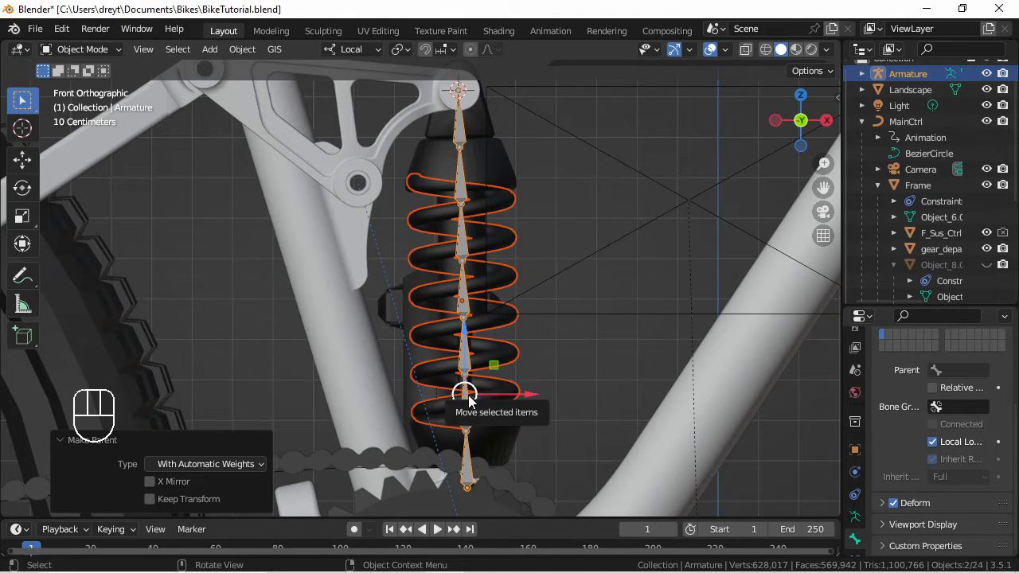
Step: Select the armature, enter Pose Mode and test rotating and moving Bone.005, cancelling each transform
click(467, 369)
click(467, 368)
click(467, 369)
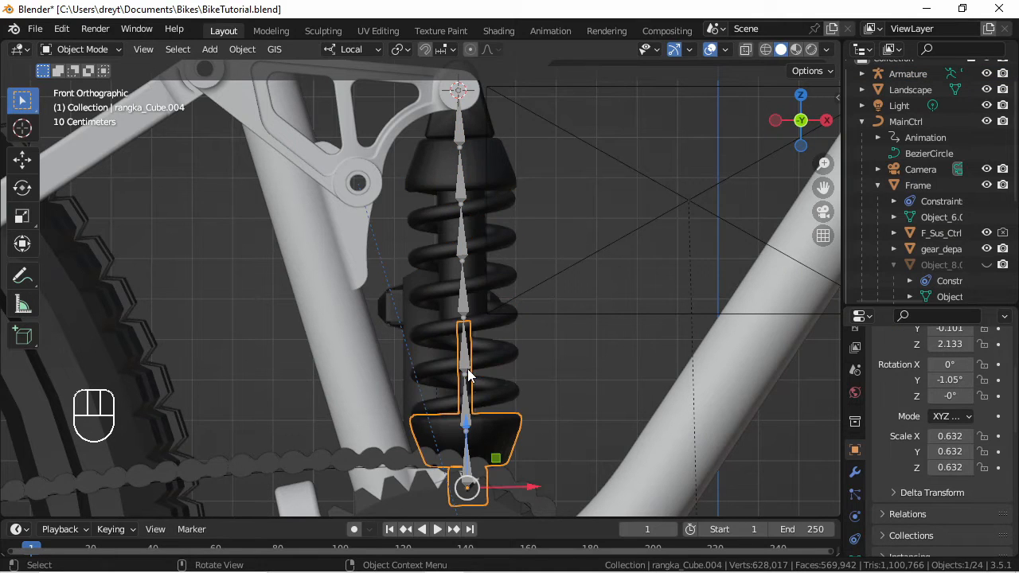
click(467, 369)
click(467, 369)
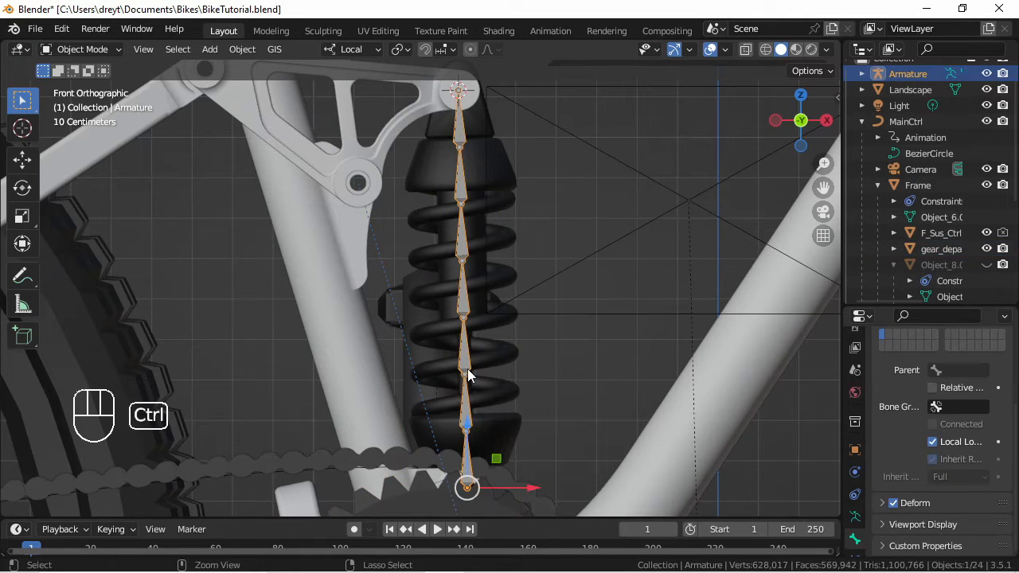
key(ctrl+Tab)
click(467, 368)
key(r)
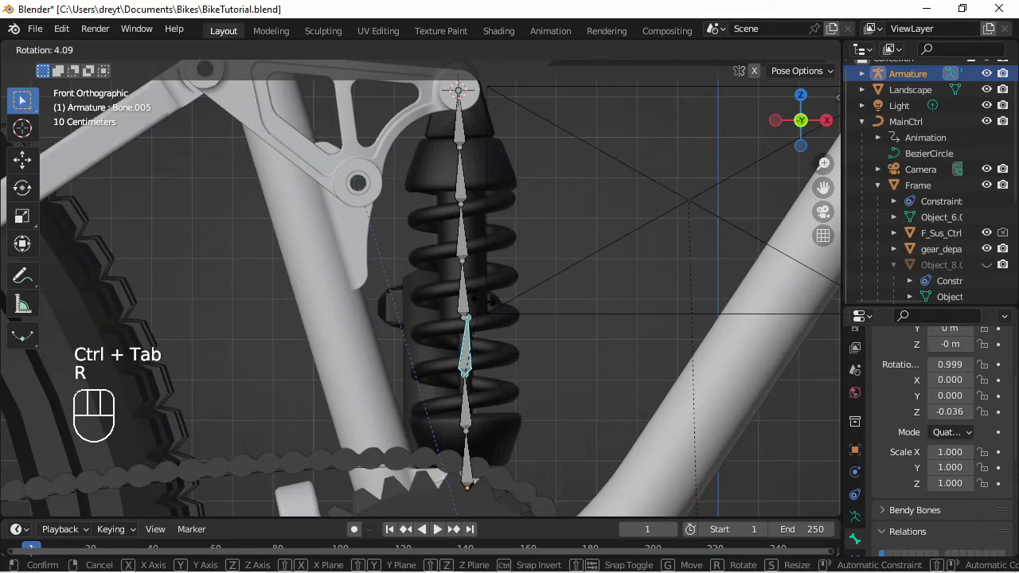
right_click(470, 333)
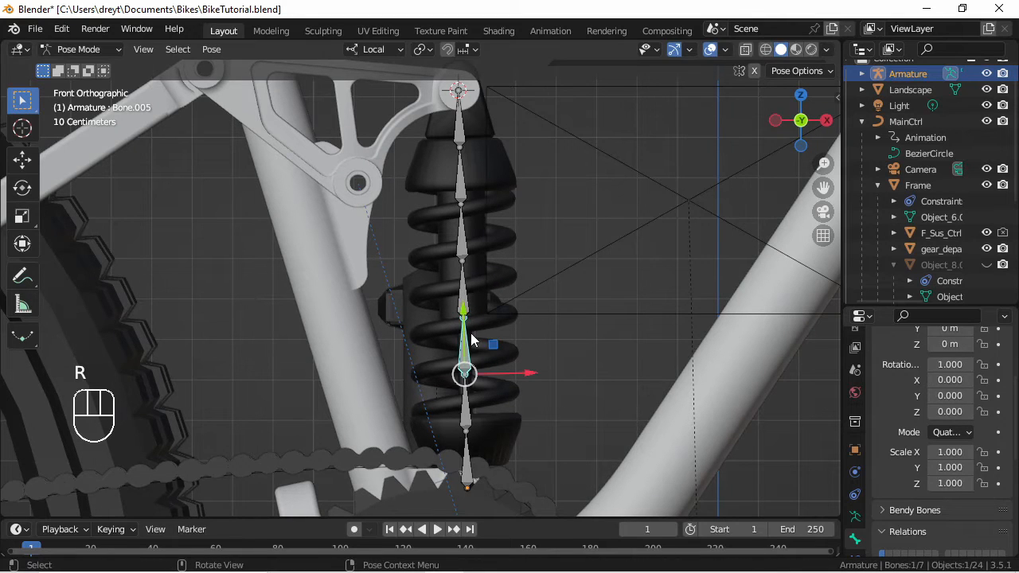
key(g)
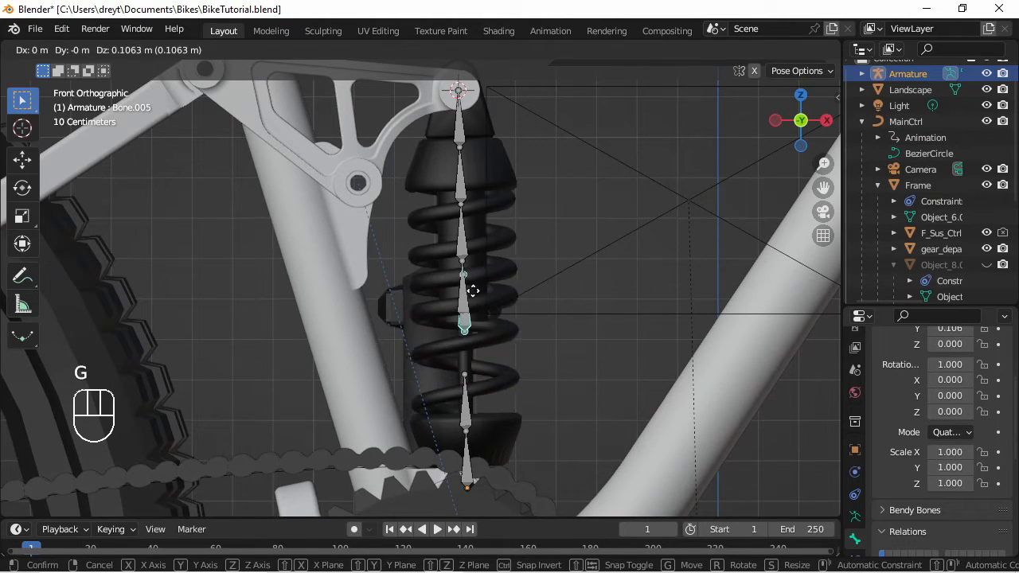
right_click(480, 301)
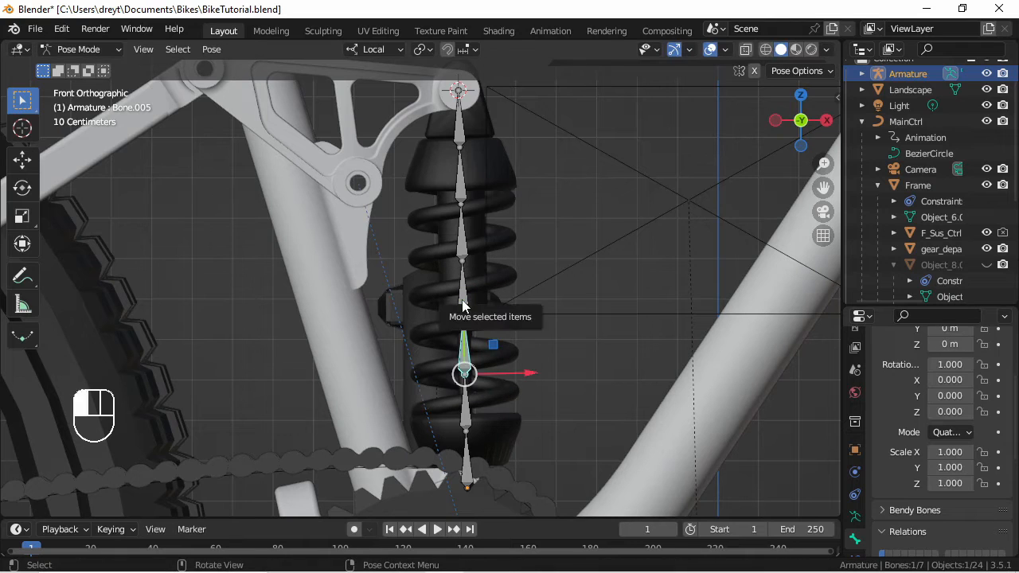
Step: Test how the spring deforms by moving Bone.004 and Bone.003 individually, cancelling each move
click(463, 307)
key(g)
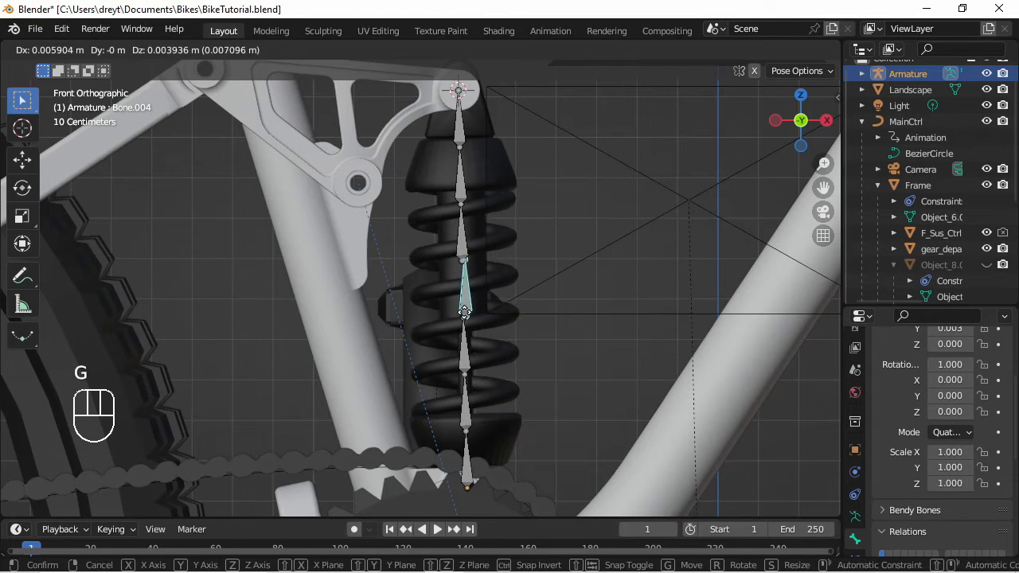
right_click(455, 316)
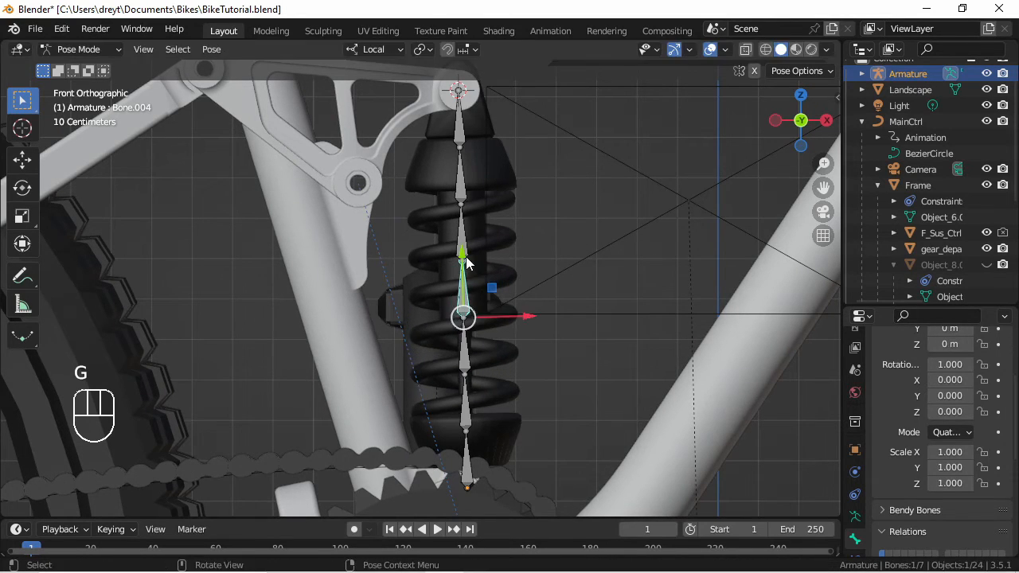
click(467, 261)
key(g)
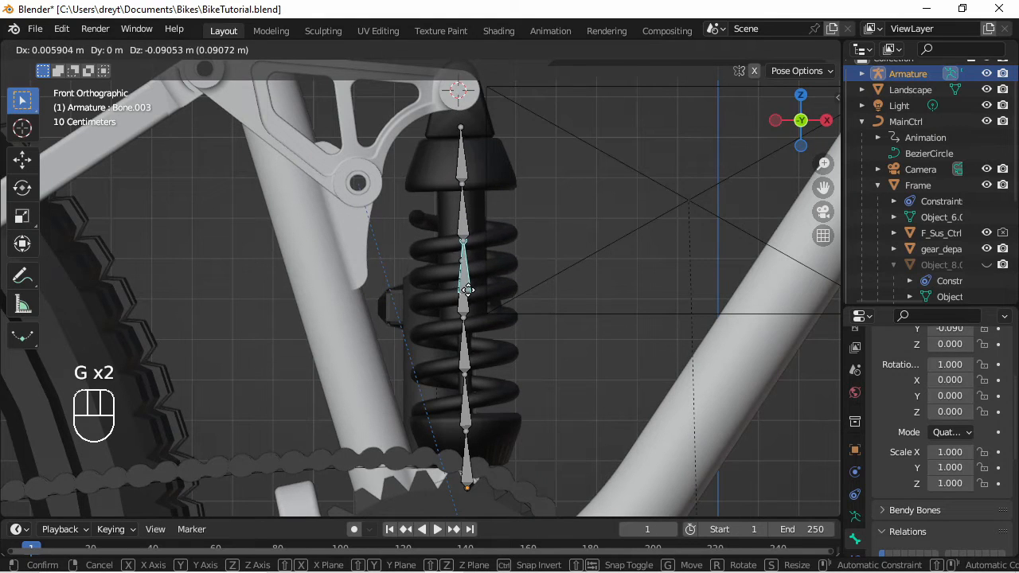
right_click(469, 296)
click(466, 314)
key(g)
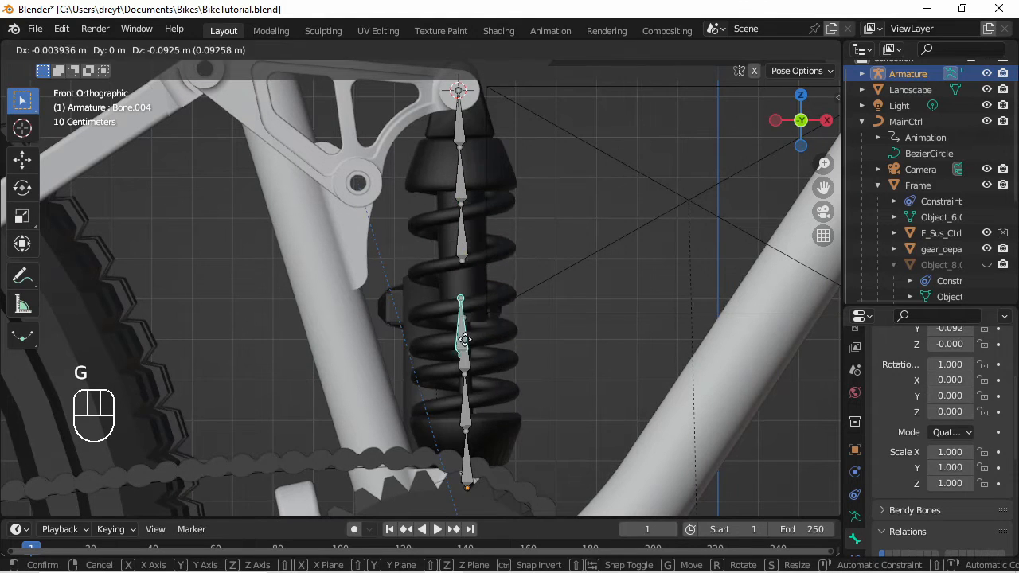
right_click(462, 317)
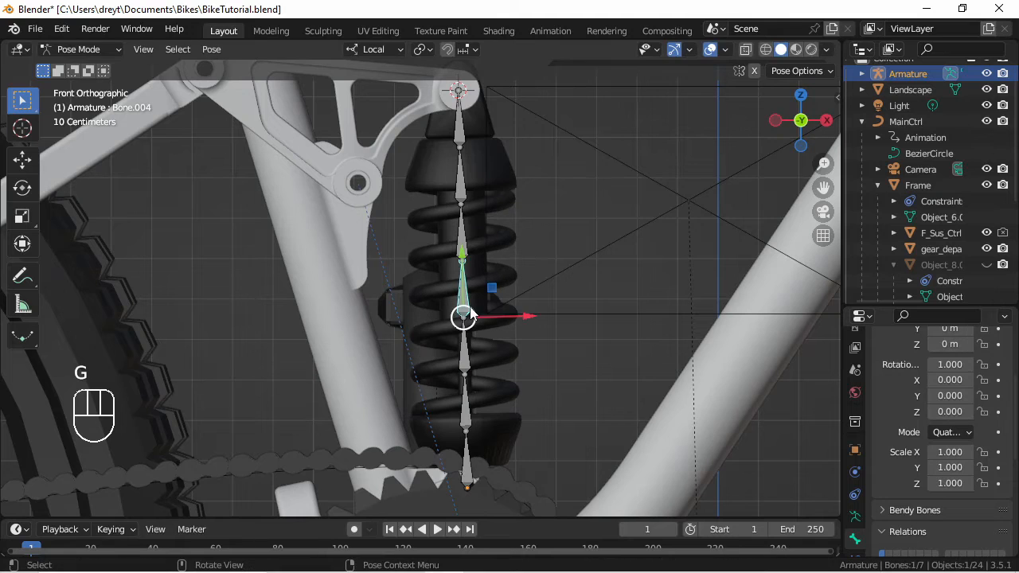
Step: Test moving Bone.003 and Bone.004 together, then with Bone.005 added, cancelling both moves, and return to Object Mode
shift+click(464, 257)
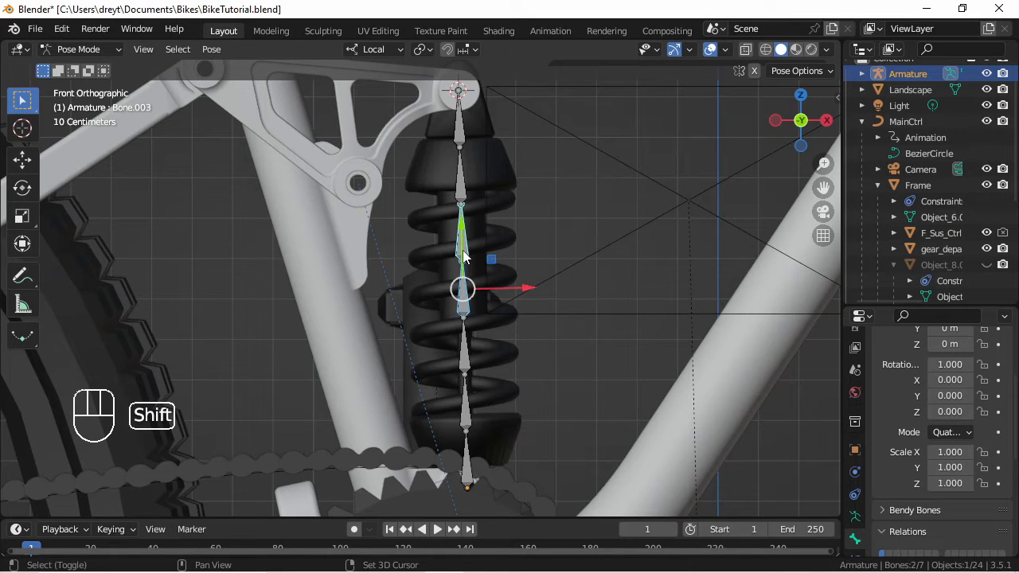
key(g)
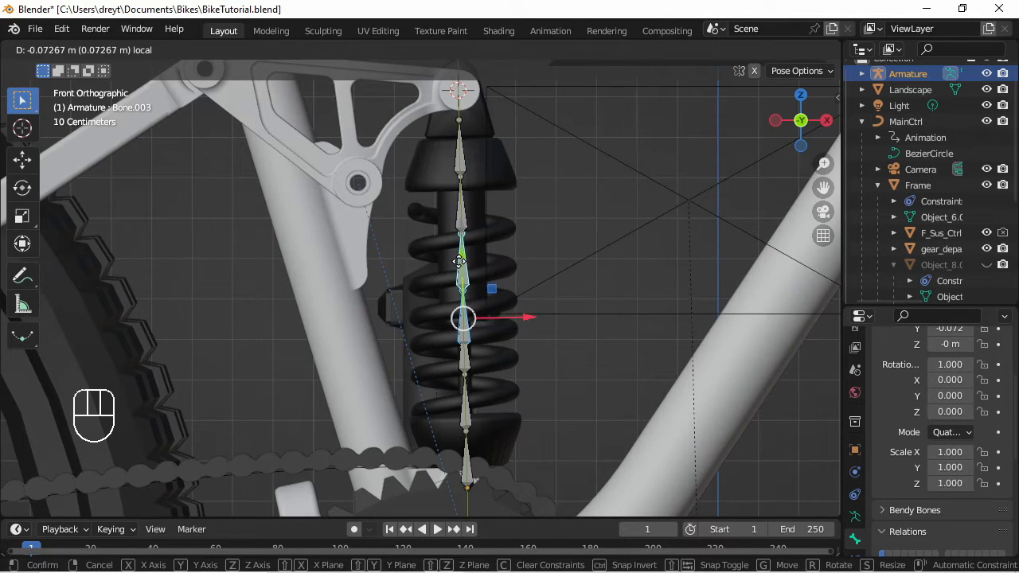
right_click(459, 261)
shift+click(462, 302)
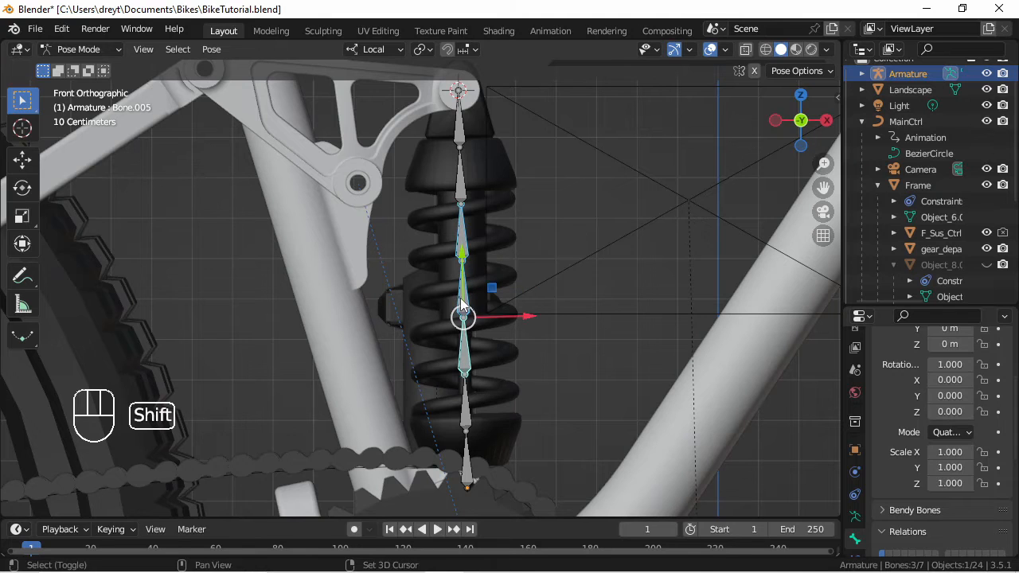
key(g)
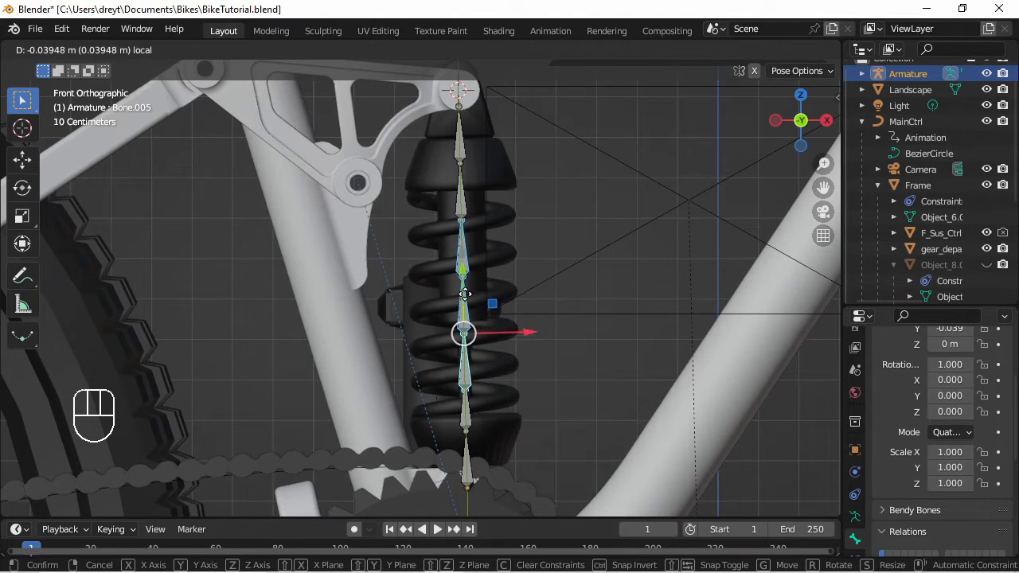
right_click(466, 296)
click(437, 212)
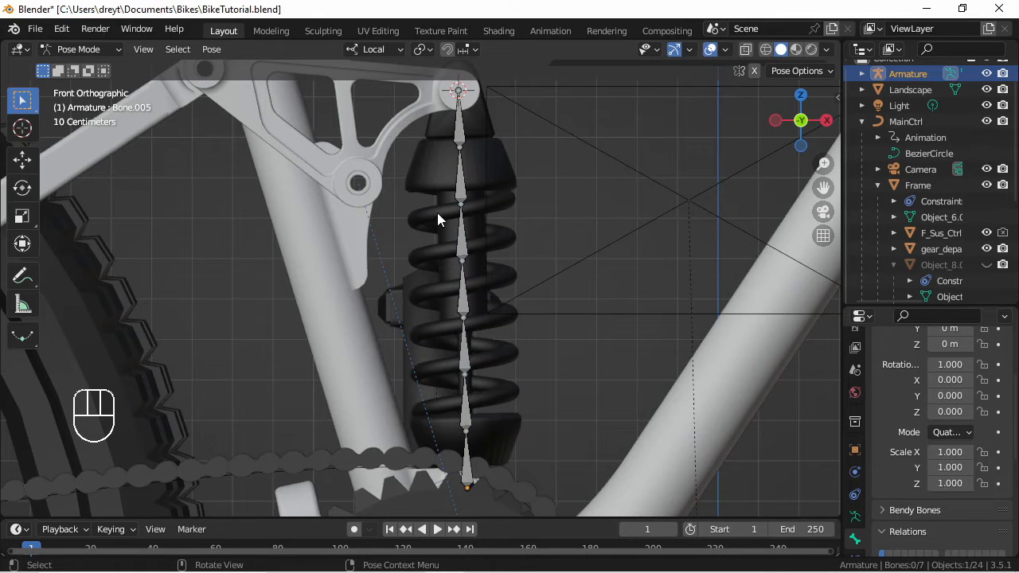
key(ctrl+Tab)
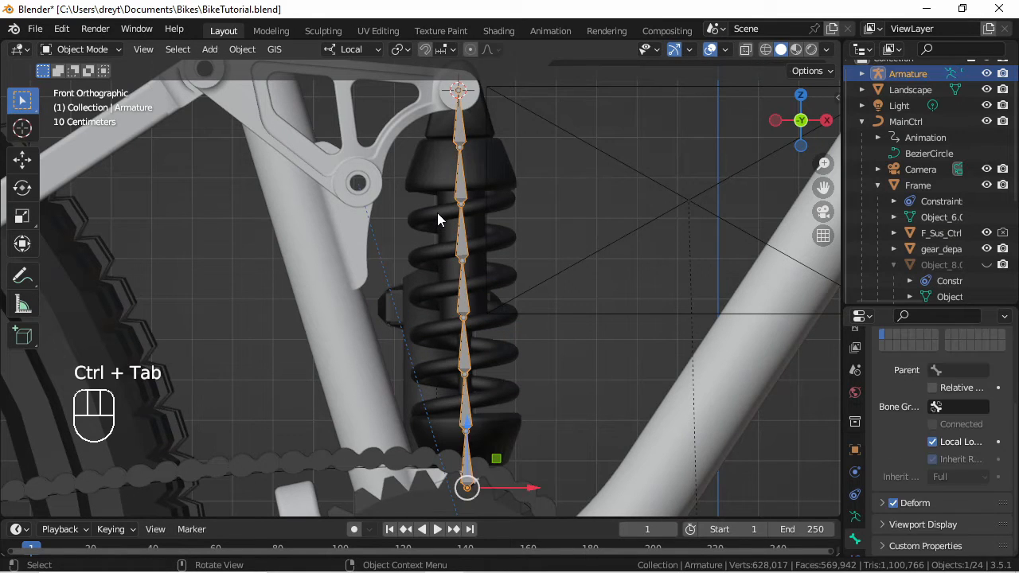
Step: Shrink the shock spring by about 0.918 along local Z, nudge it about 0.006 m down, and scale it uniformly by about 0.965
click(438, 212)
key(s)
key(z)
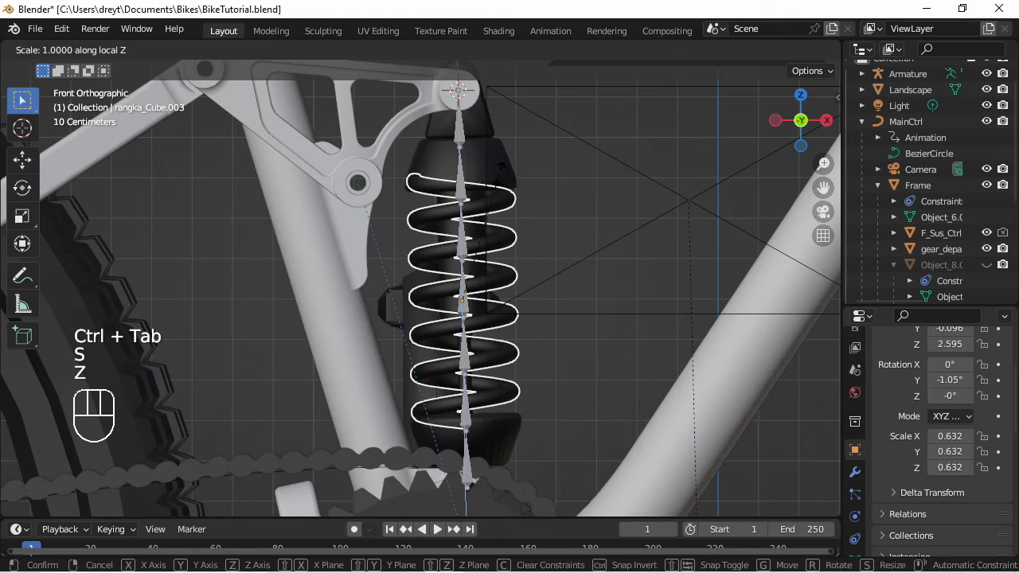
click(496, 185)
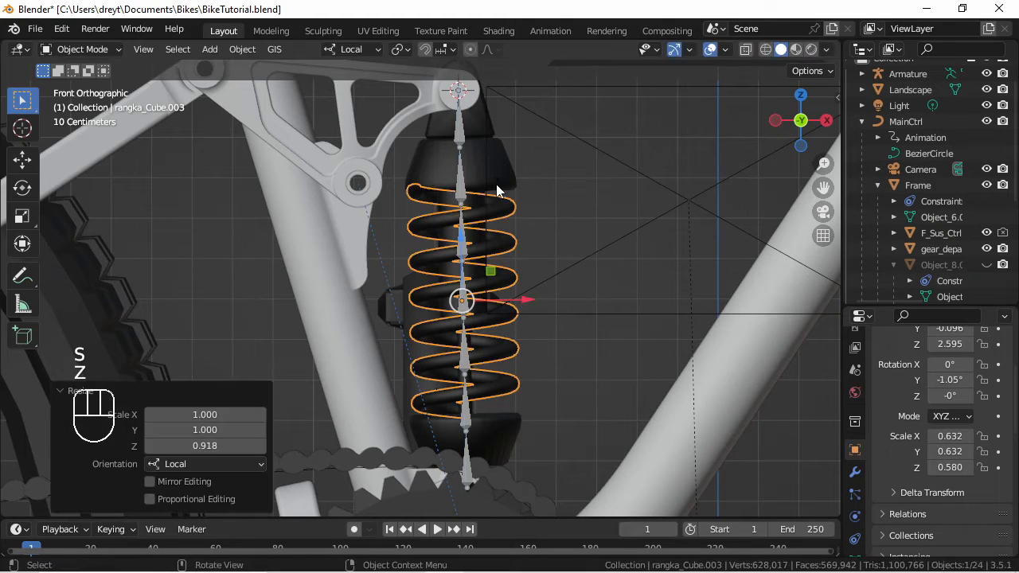
drag(461, 237, 463, 243)
key(s)
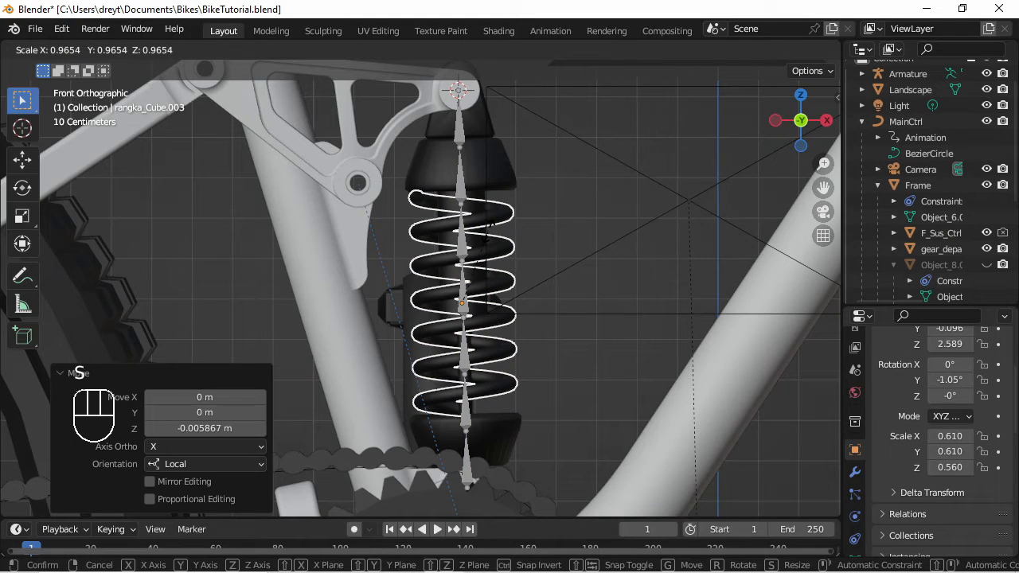
click(487, 231)
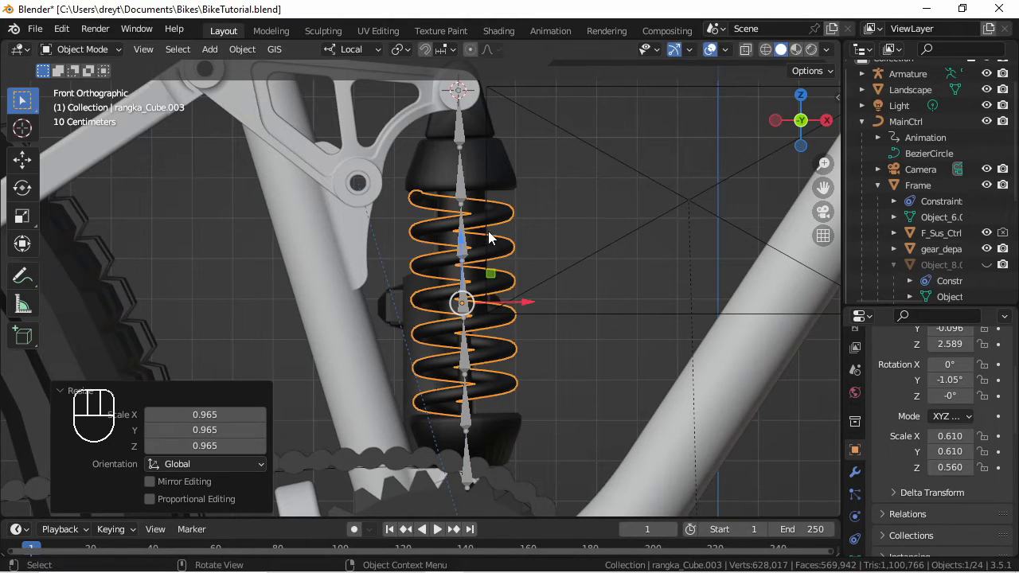
Step: Put the armature in Pose Mode and test moving Bone.003, then Bone.003 to Bone.005 together, along their local Y axis, cancelling the moves
click(463, 235)
click(463, 235)
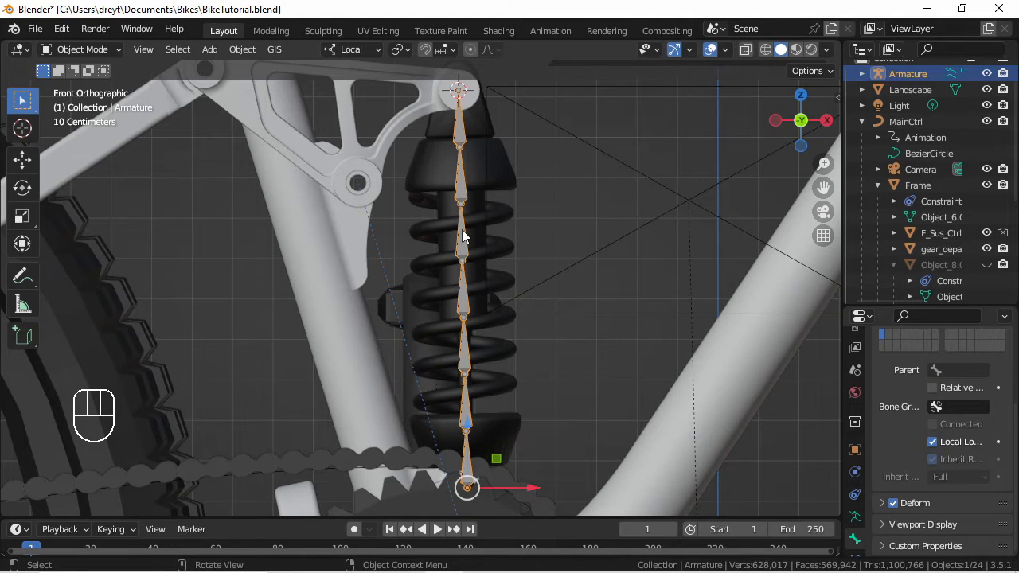
key(ctrl+Tab)
click(461, 229)
drag(462, 229, 465, 198)
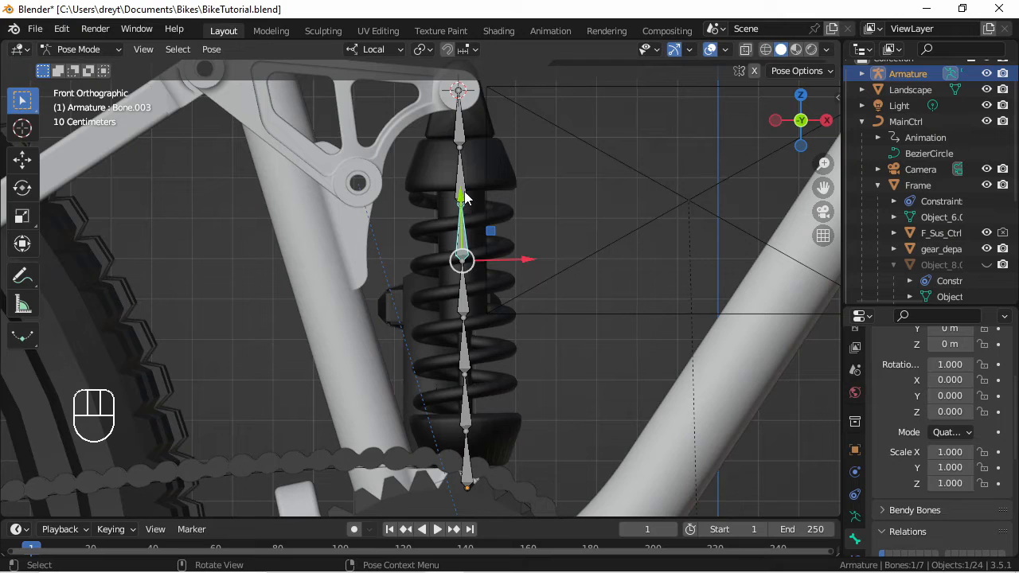
shift+click(466, 296)
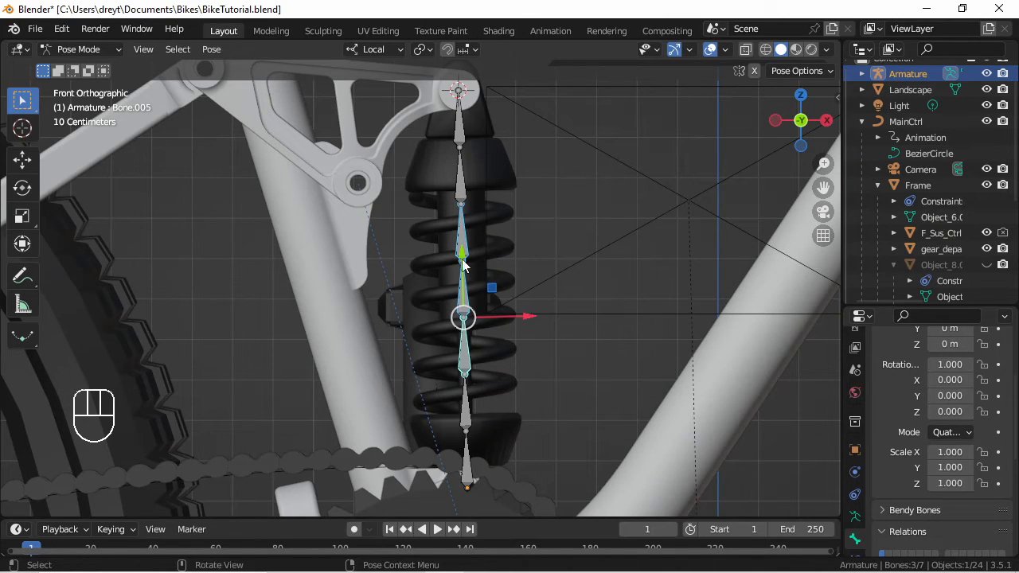
mouse_move(463, 266)
mouse_down()
mouse_move(462, 275)
mouse_move(463, 245)
mouse_move(463, 268)
mouse_move(464, 259)
mouse_up()
right_click(464, 259)
Step: Select Bone.003, show its bone constraint settings and save the file
click(468, 243)
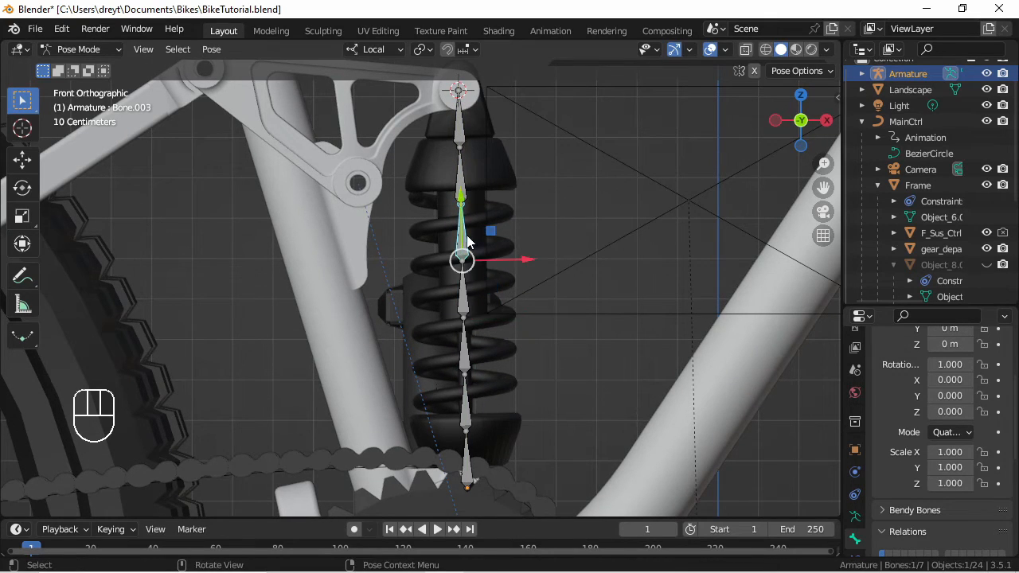
click(854, 495)
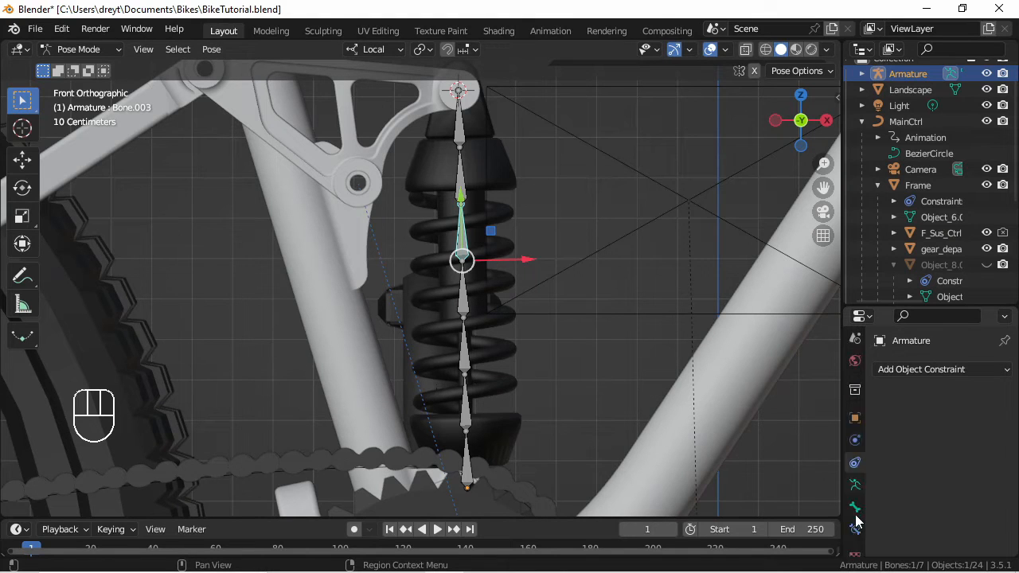
click(855, 443)
key(ctrl+s)
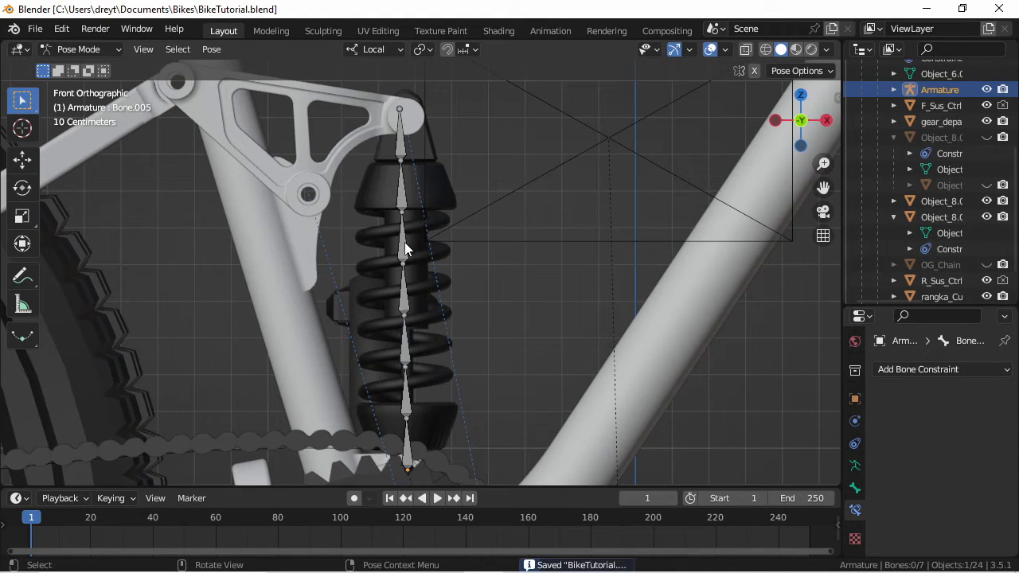
Step: Add a Transformation bone constraint to Bone.003 with R_Sus_Ctrl as its target
click(402, 243)
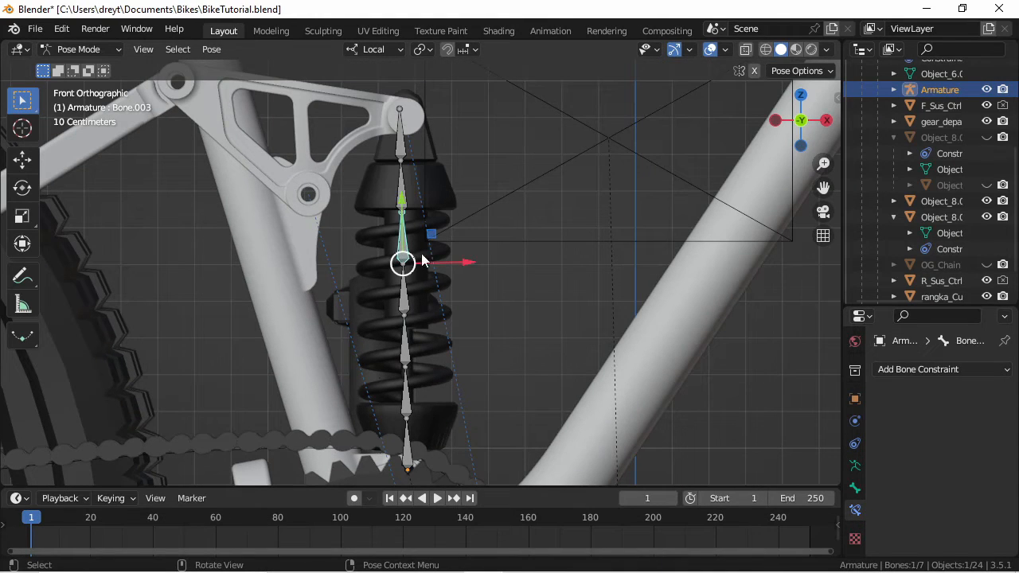
click(900, 371)
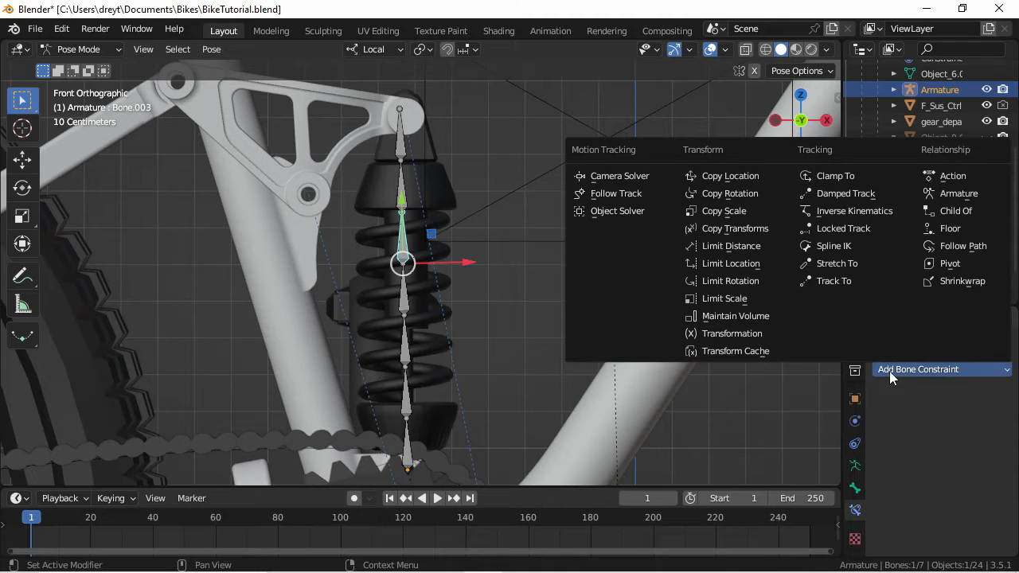
click(747, 333)
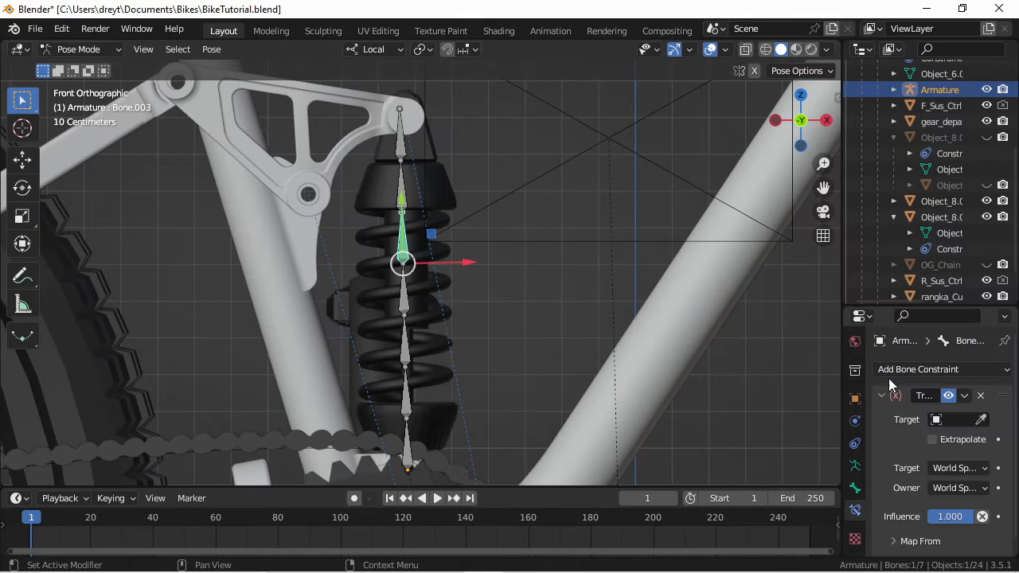
click(939, 420)
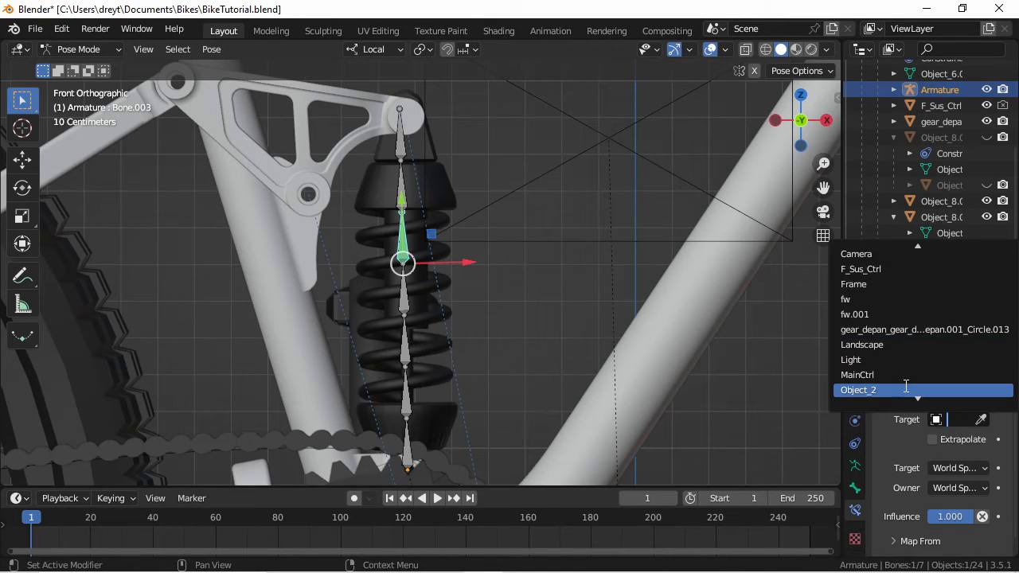
scroll(906, 388, down, 13)
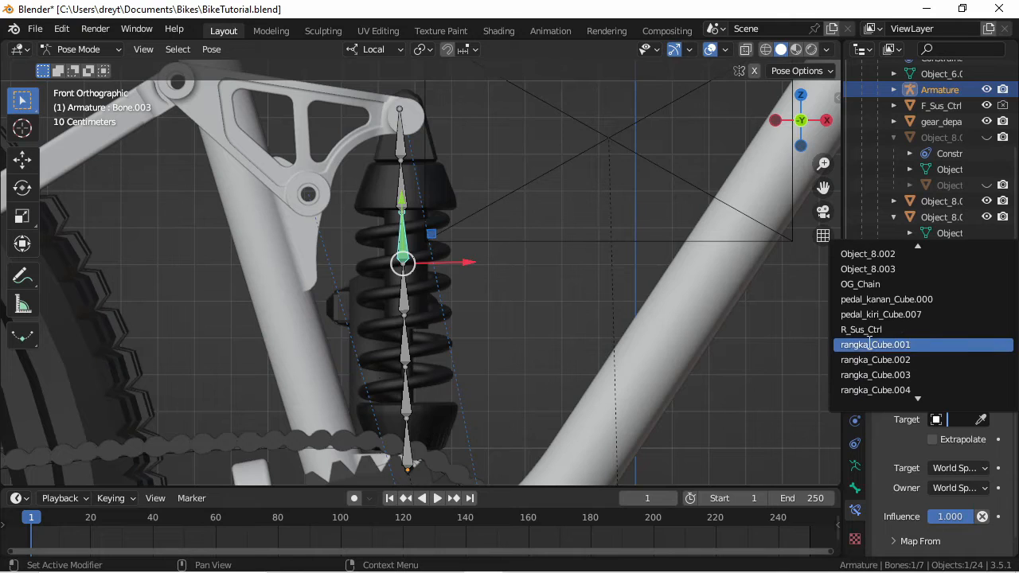
click(862, 329)
Step: Set the Transformation constraint's target and owner to Local Space, with Extrapolate enabled
click(959, 487)
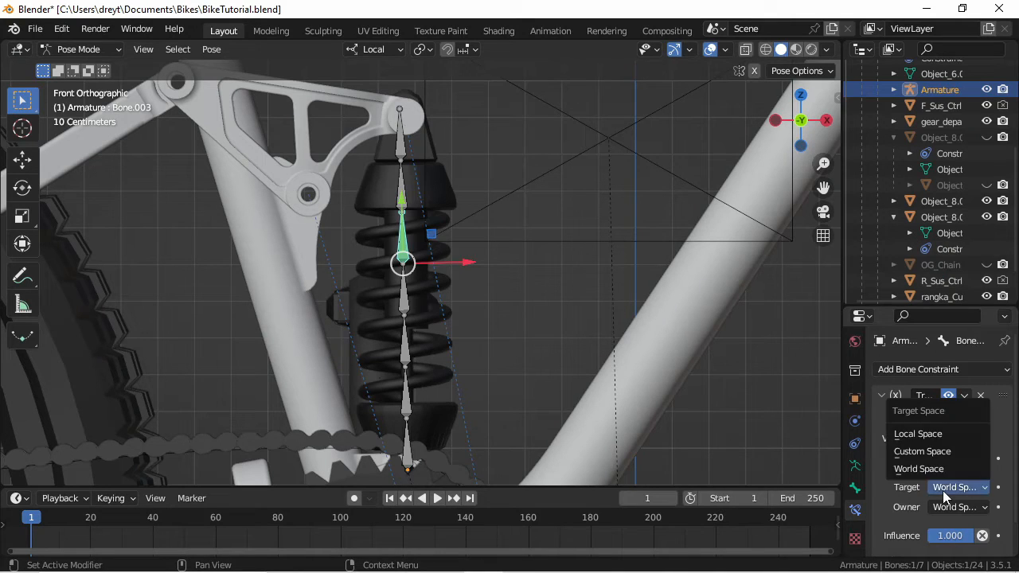
click(939, 434)
click(939, 512)
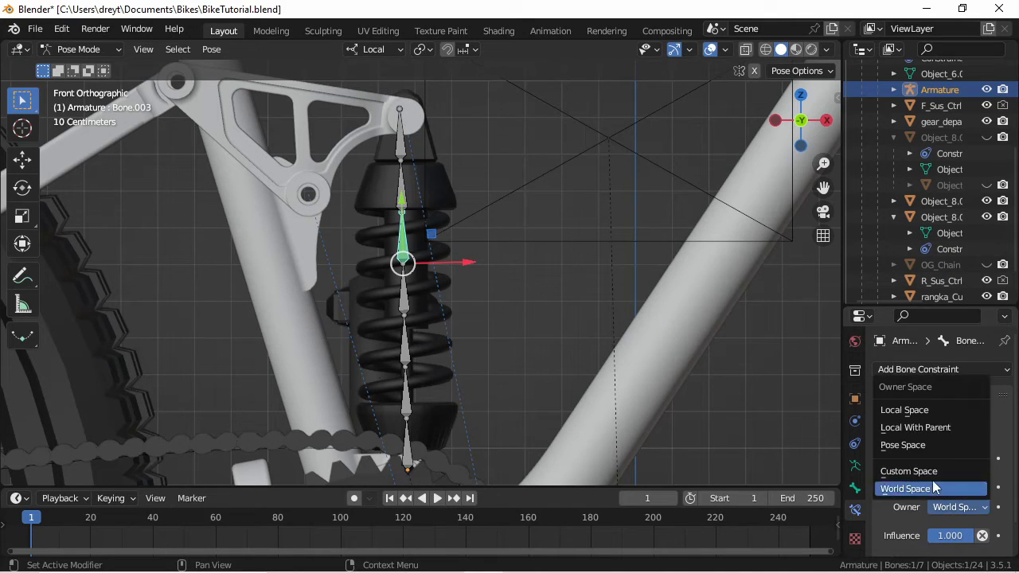
click(902, 408)
scroll(907, 429, down, 1)
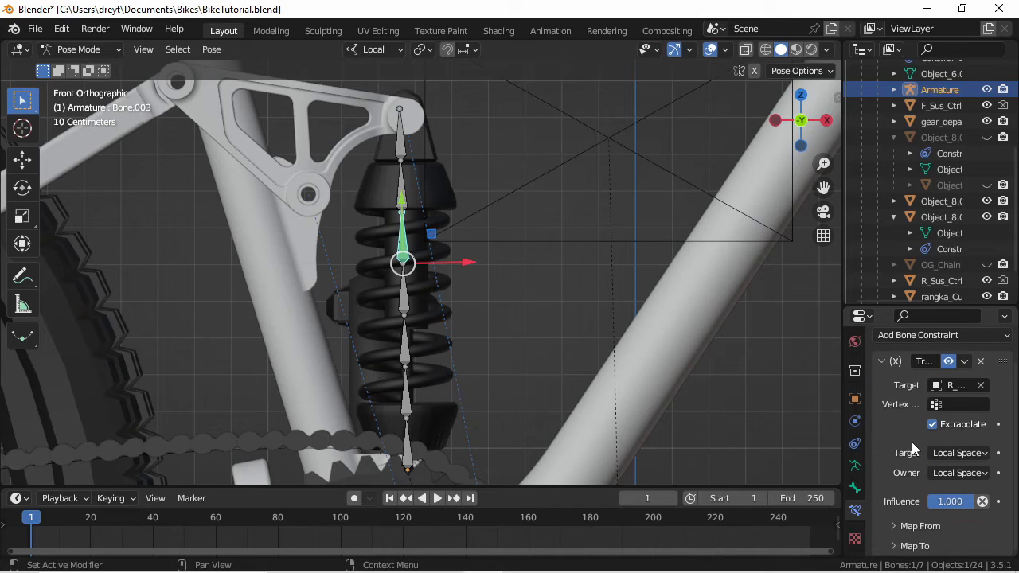
Step: Set the Map From location Z range of Bone.003's Transformation constraint to -20 m minimum and 20 m maximum
click(914, 524)
scroll(907, 485, down, 4)
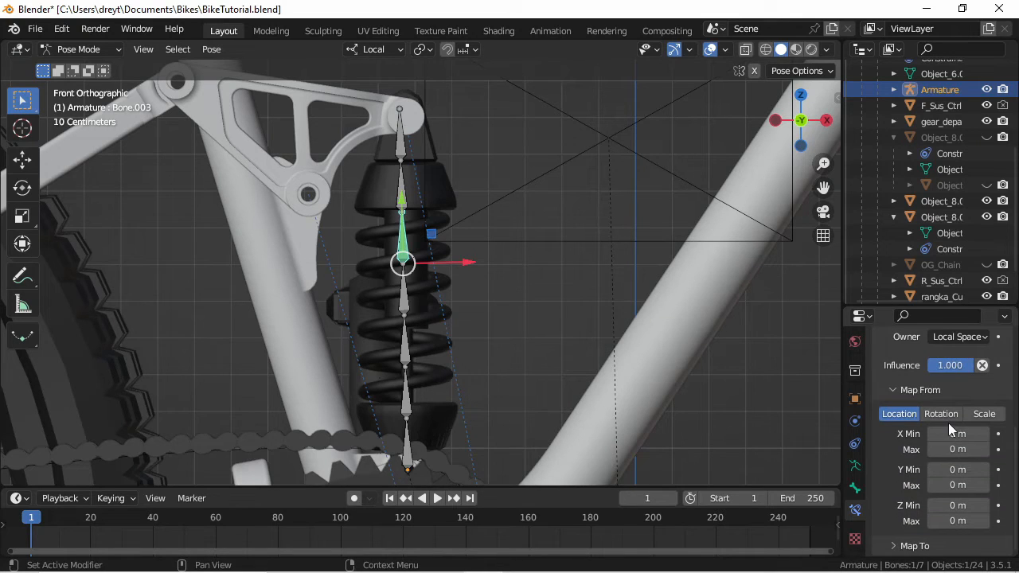
click(945, 506)
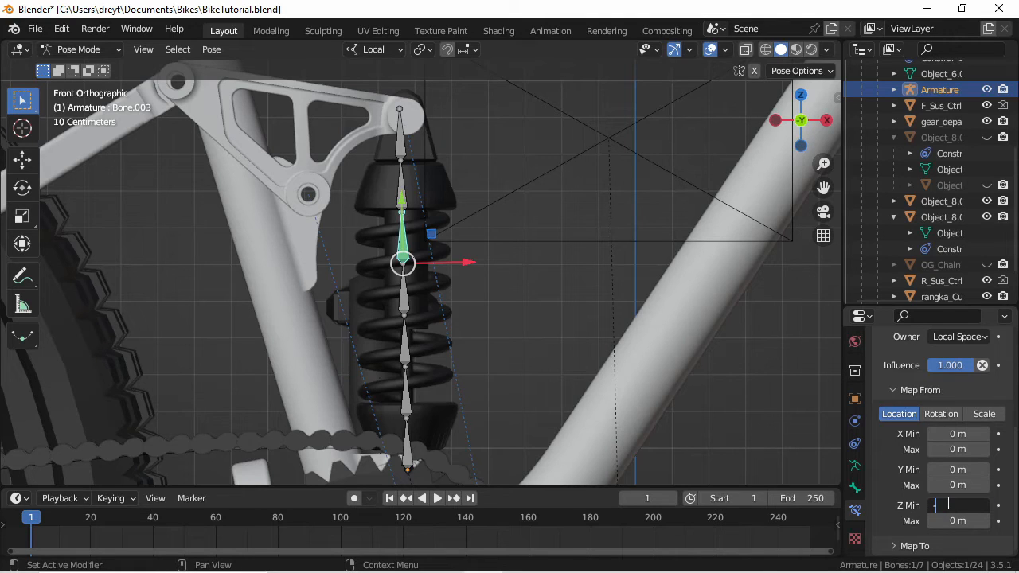
key(Tab)
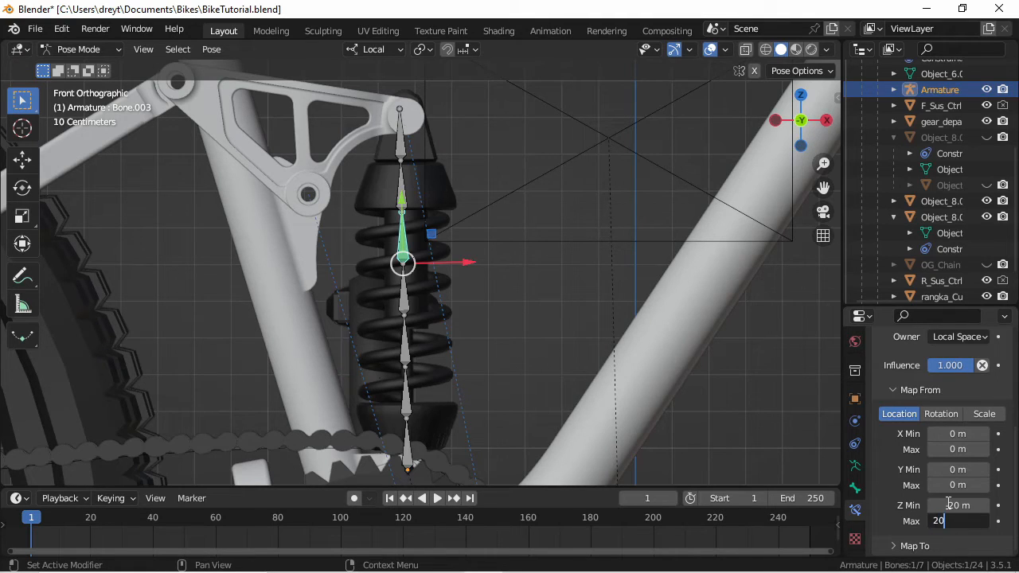
text(20)
key(Return)
Step: In Bone.003's Map To location settings, set the Y source axis to Z and the Z source axis to Y
scroll(924, 510, down, 6)
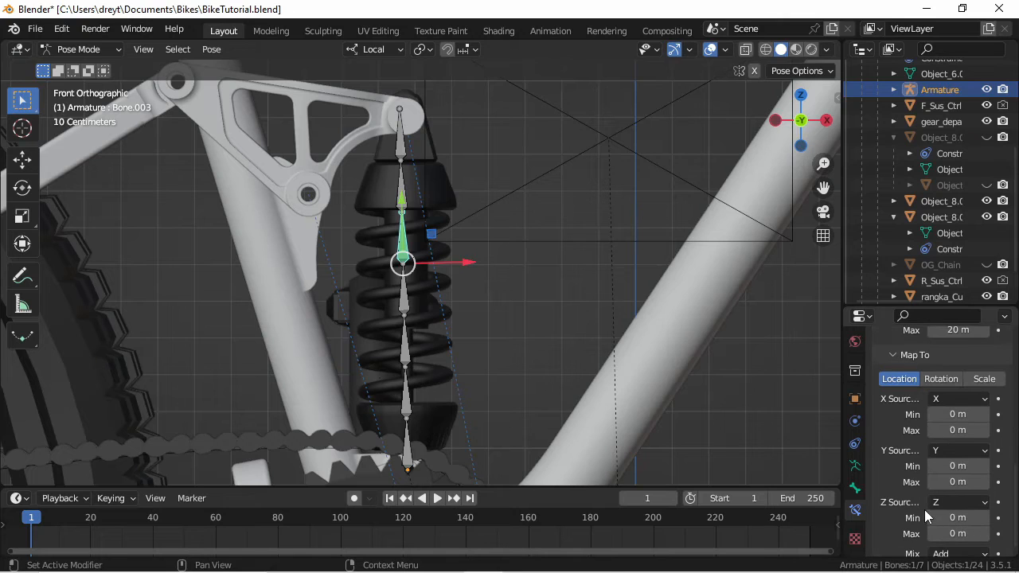
click(948, 451)
click(923, 502)
click(923, 503)
click(920, 471)
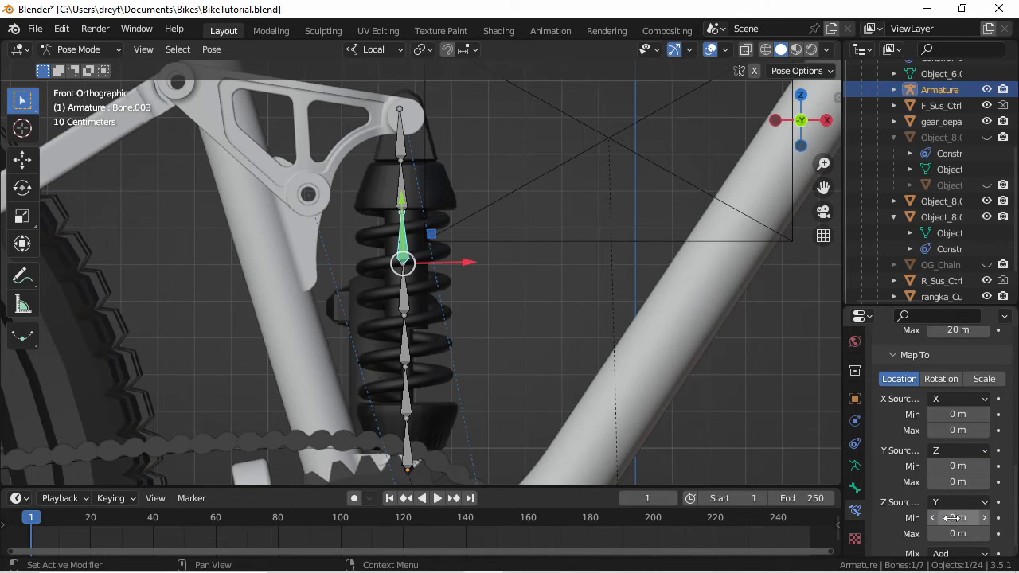
Step: Set Bone.003's Map To location Y range to -3 m minimum and 3 m maximum
click(957, 466)
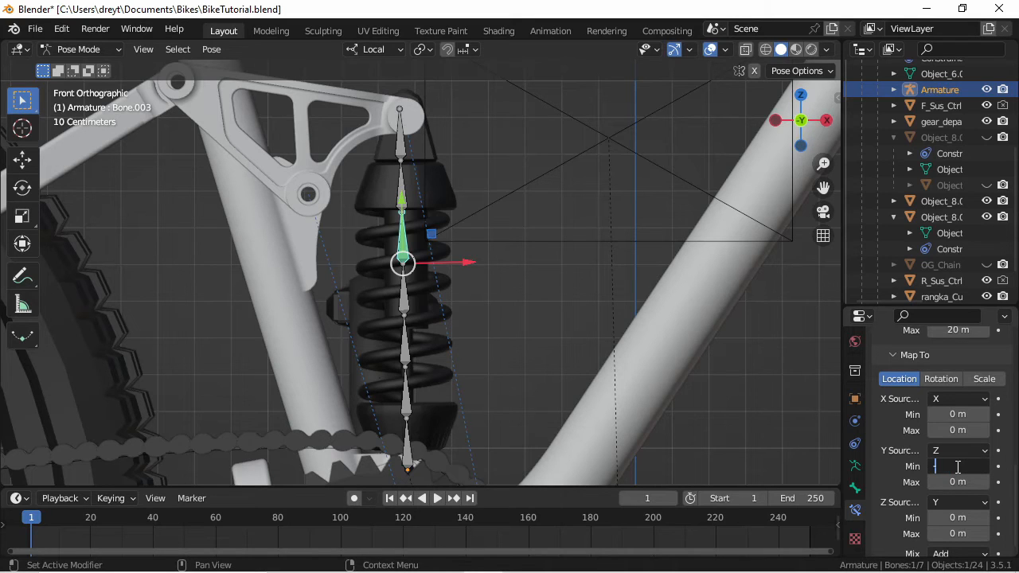
key(Tab)
text(3)
key(Return)
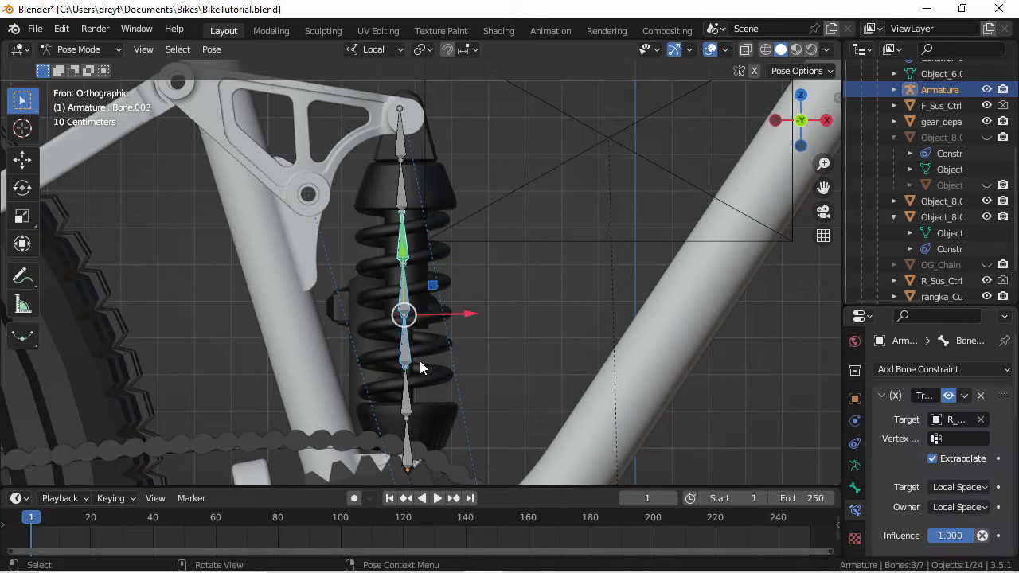
Step: Select Bone.004 and add a Transformation bone constraint with R_Sus_Ctrl as its target
click(404, 293)
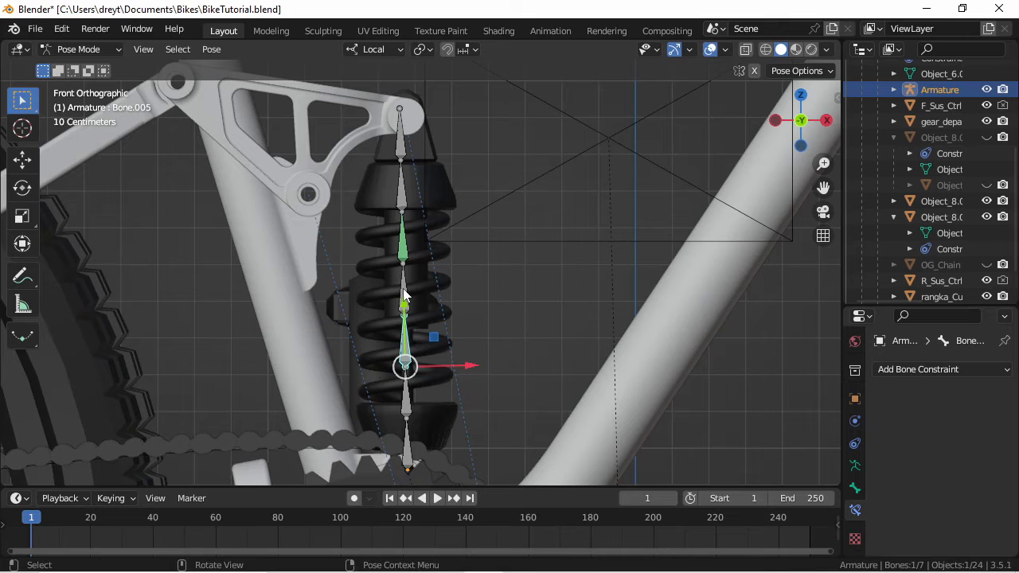
click(919, 372)
click(722, 332)
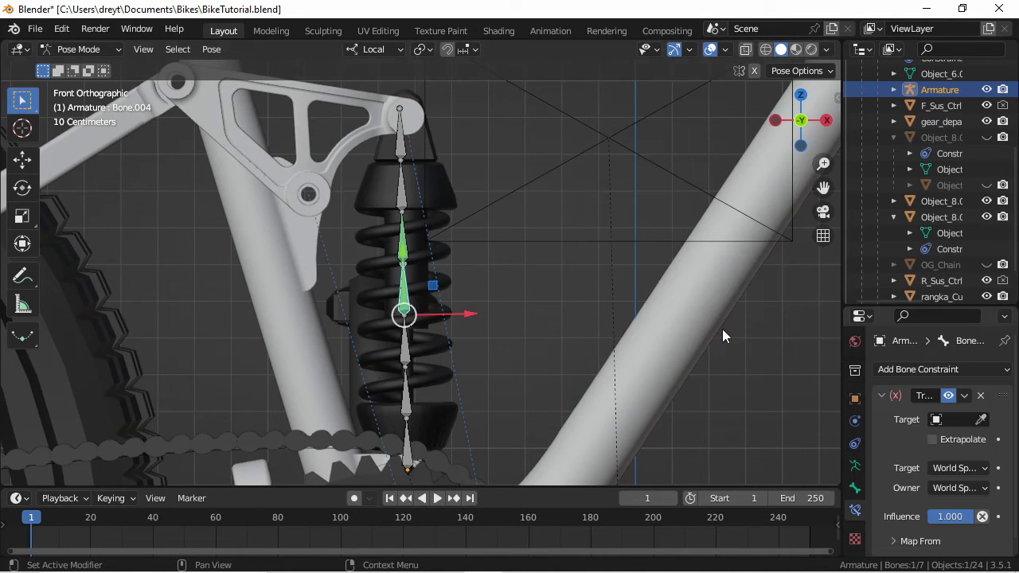
click(955, 419)
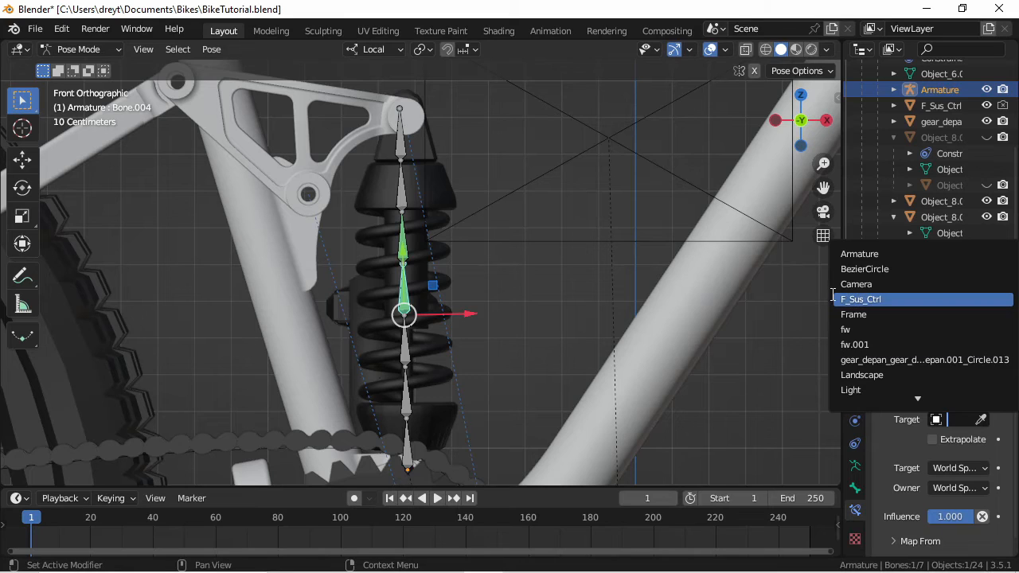
scroll(864, 369, down, 12)
scroll(864, 368, down, 2)
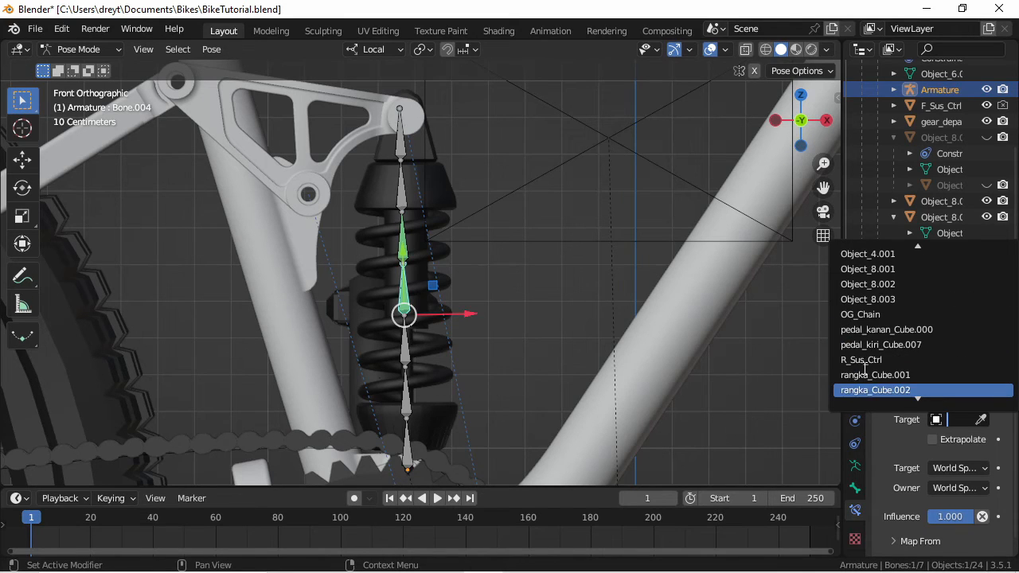
click(863, 359)
Step: Enable Extrapolate on Bone.004's Transformation constraint and set both target and owner to Local Space
click(942, 459)
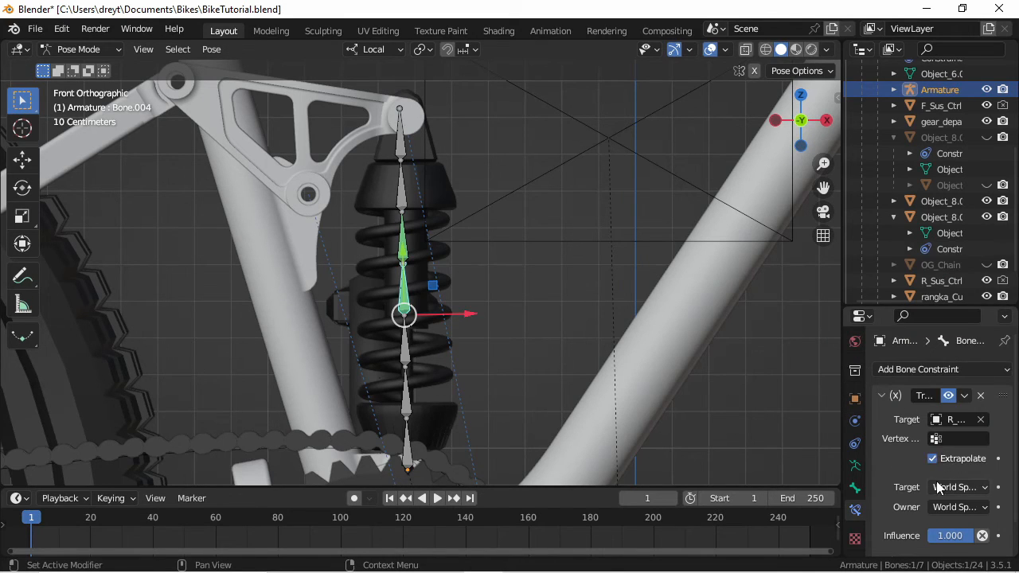
click(938, 487)
click(905, 438)
click(948, 507)
click(899, 409)
Step: Set the Map From location Z range of Bone.004's Transformation constraint to -20 m minimum and 20 m maximum
scroll(933, 484, down, 2)
scroll(917, 528, down, 4)
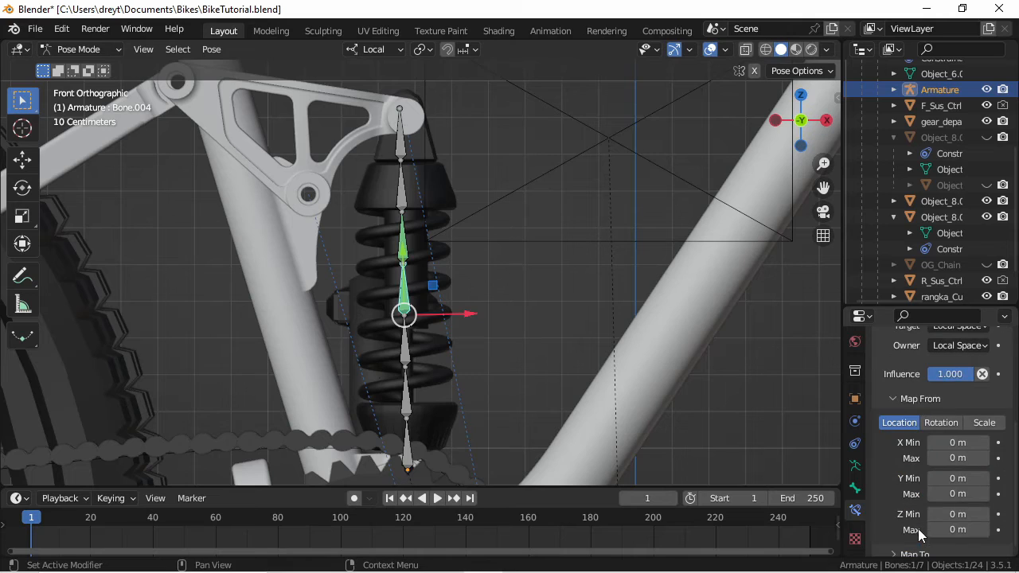
click(947, 514)
key(BackSpace)
text(-20)
key(Tab)
text(20)
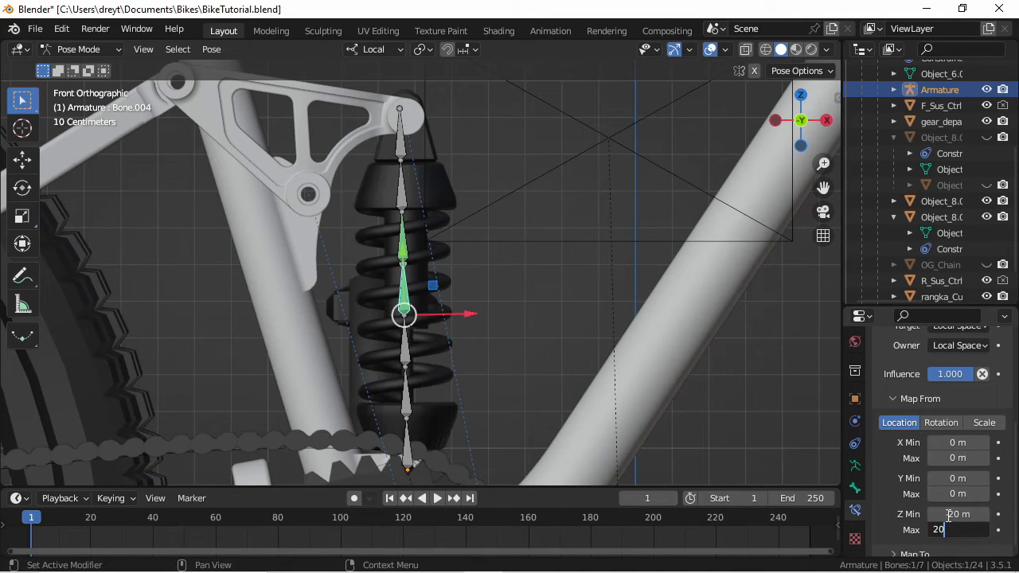
key(Return)
Step: In Bone.004's Map To location settings, set the Y source axis to Z and the Z source axis to Y
scroll(941, 519, down, 1)
click(914, 545)
scroll(923, 494, down, 5)
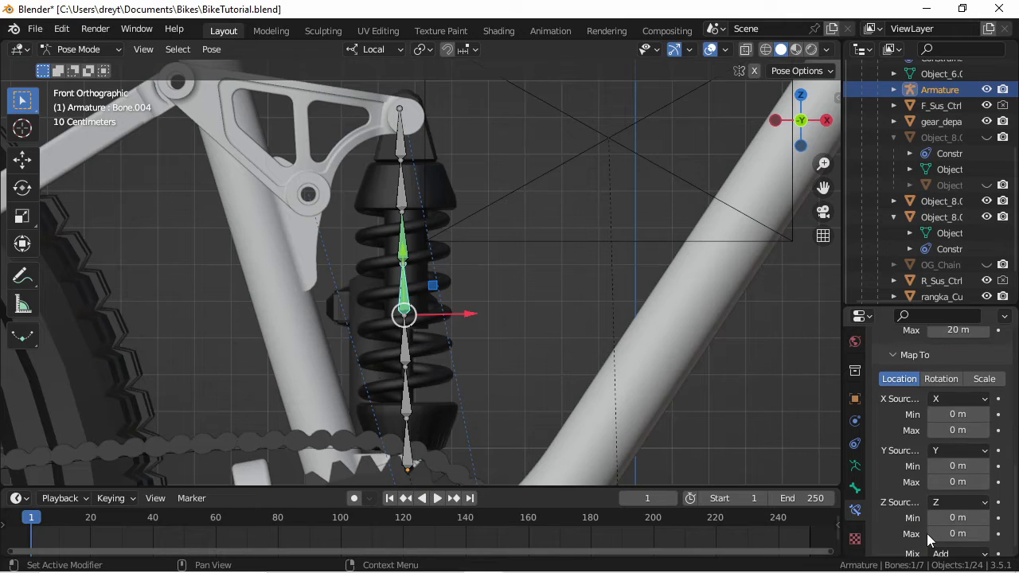
click(940, 456)
click(925, 504)
click(939, 503)
click(908, 467)
Step: Set Bone.004's Map To location Y range to -3 m minimum and 3 m maximum
click(943, 466)
text(-3)
key(Tab)
text(3)
key(Return)
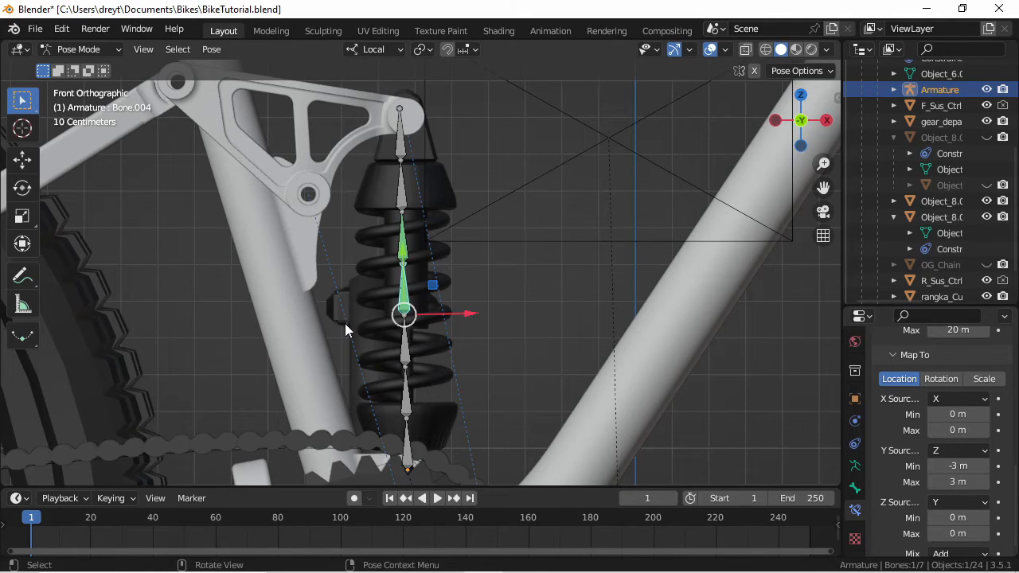
Step: Select Bone.005 and add a Transformation bone constraint with R_Sus_Ctrl as its target
click(395, 351)
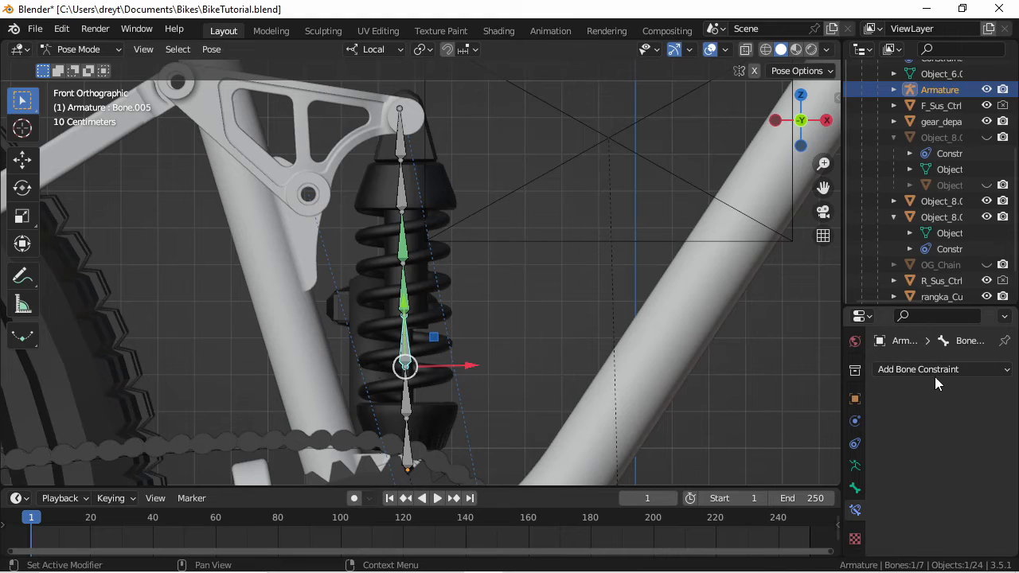
click(904, 368)
click(720, 334)
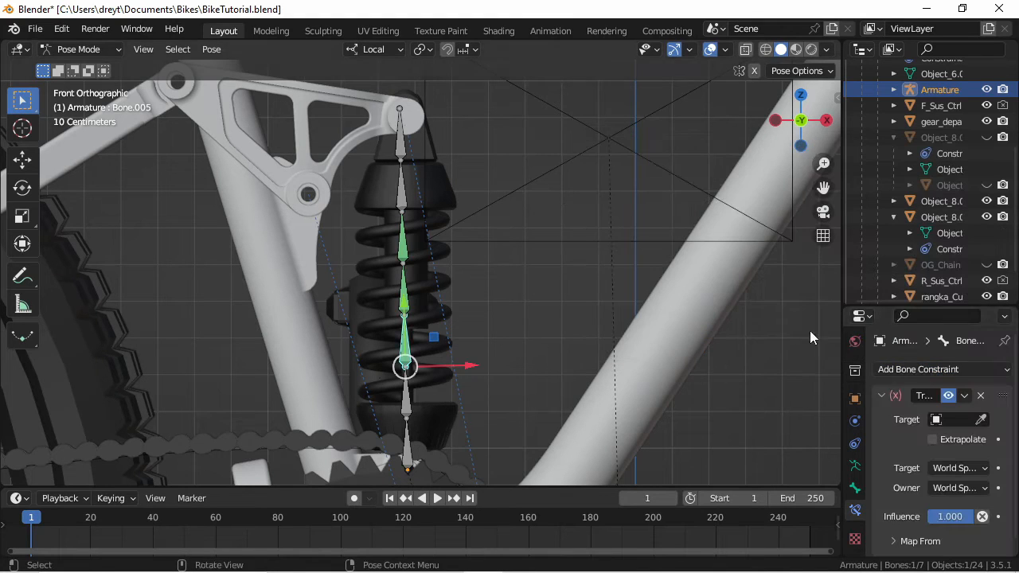
click(935, 419)
scroll(871, 370, down, 15)
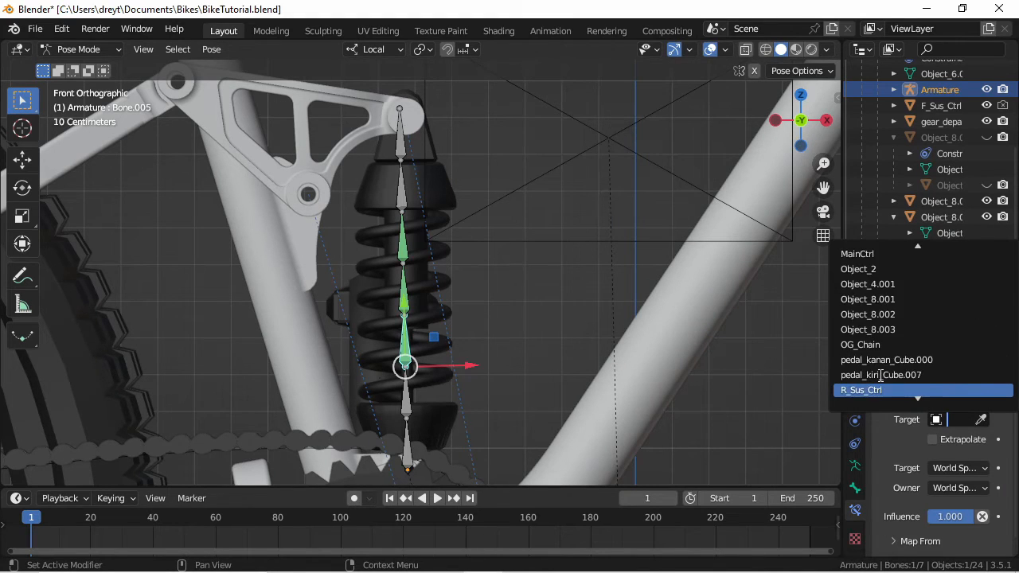
click(864, 314)
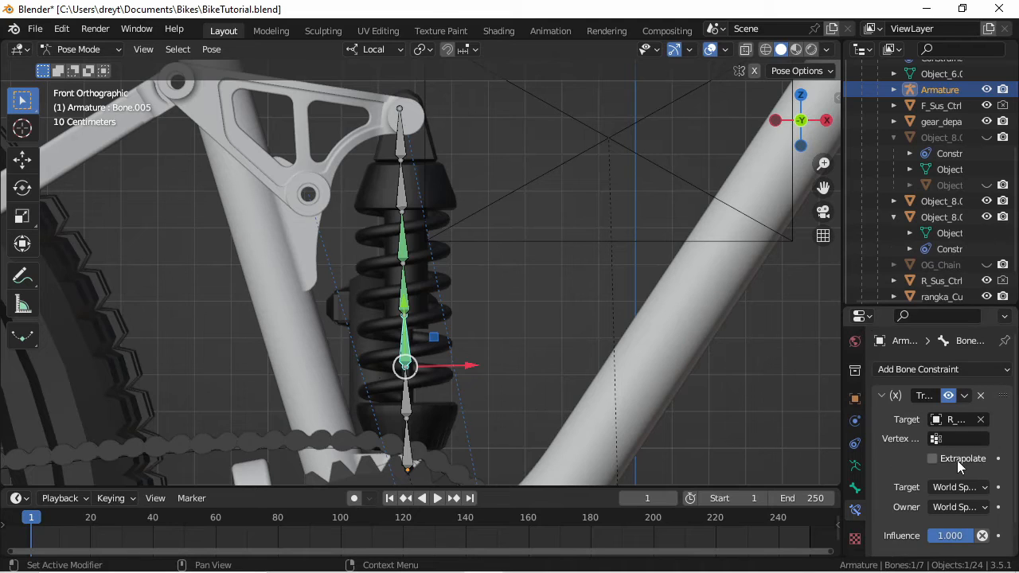
Step: Enable Extrapolate on Bone.005's Transformation constraint and set both target and owner to Local Space
click(957, 459)
click(933, 486)
click(939, 434)
click(959, 507)
click(939, 410)
Step: Set the Map From location Z range of Bone.005's Transformation constraint to -20 m minimum and 20 m maximum
scroll(945, 516, down, 1)
click(908, 521)
scroll(909, 517, down, 4)
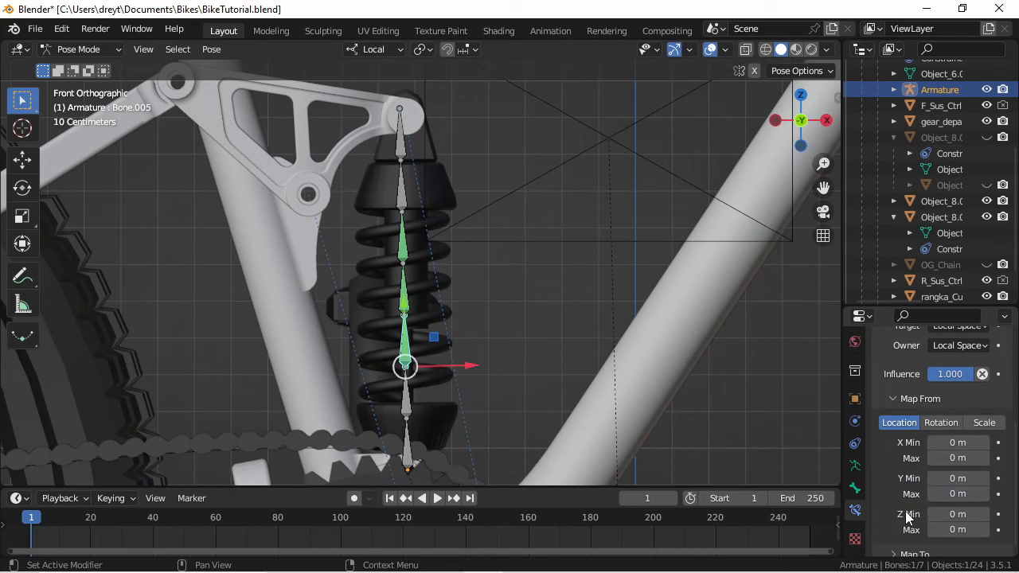
click(955, 513)
text(-20)
key(Tab)
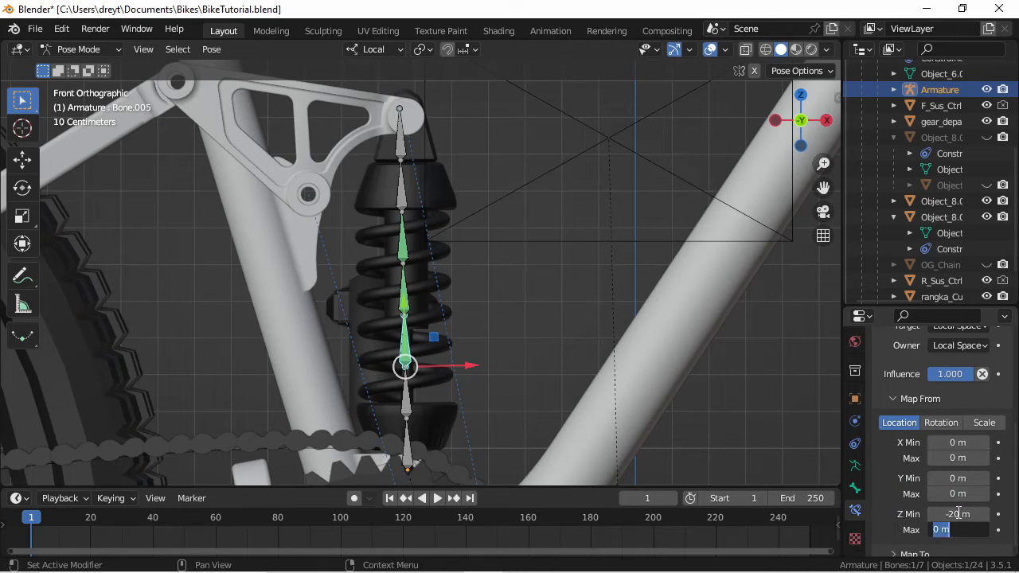
text(20)
key(Return)
Step: In Bone.005's Map To location settings, set the Y source axis to Z and the Z source axis to Y
scroll(957, 514, down, 1)
click(927, 551)
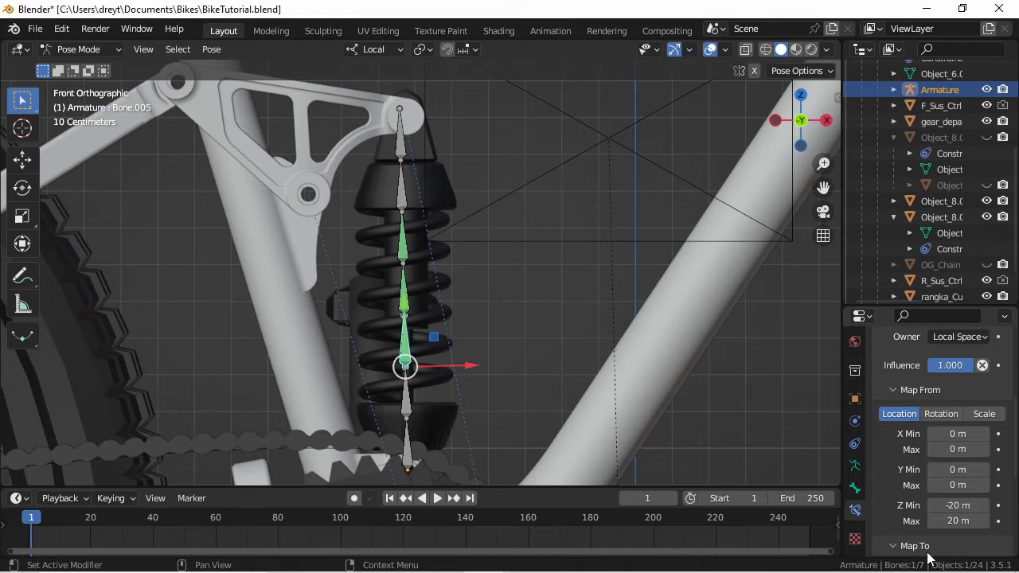
scroll(926, 535, down, 6)
click(947, 452)
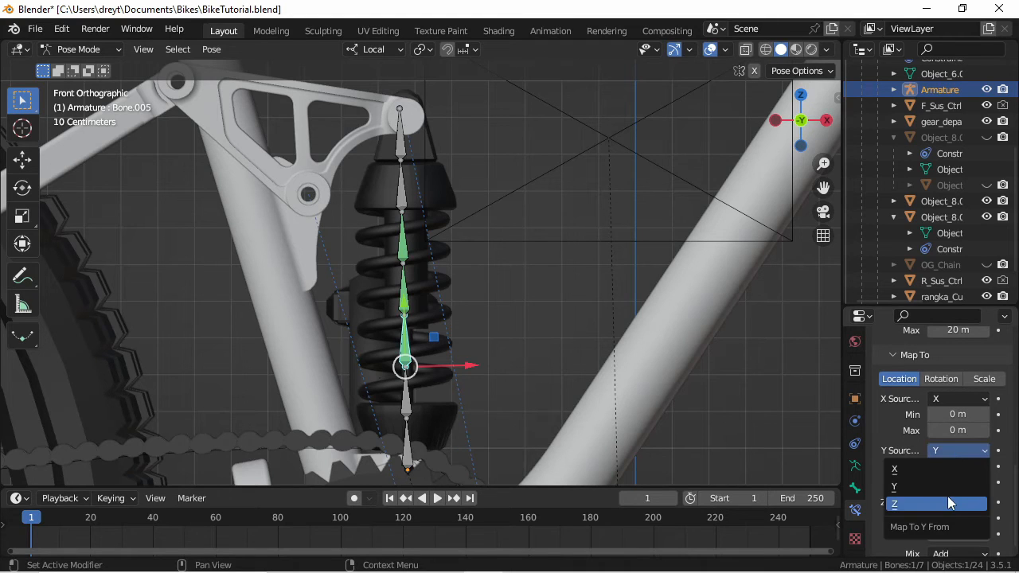
click(949, 502)
click(951, 504)
click(931, 469)
Step: Set Bone.005's Map To location Y range to -3 m minimum and 3 m maximum
double_click(941, 467)
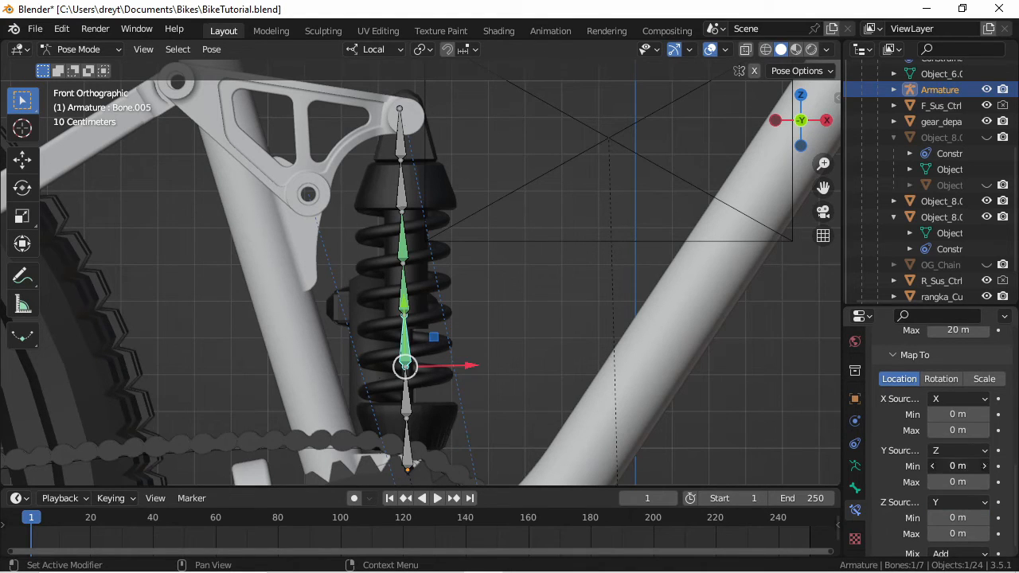
key(BackSpace)
text(3)
key(Tab)
text(3)
key(Return)
Step: Return to Object Mode, move R_Sus_Ctrl along its local Z axis to test the shock's spring, and save the file
scroll(411, 342, down, 3)
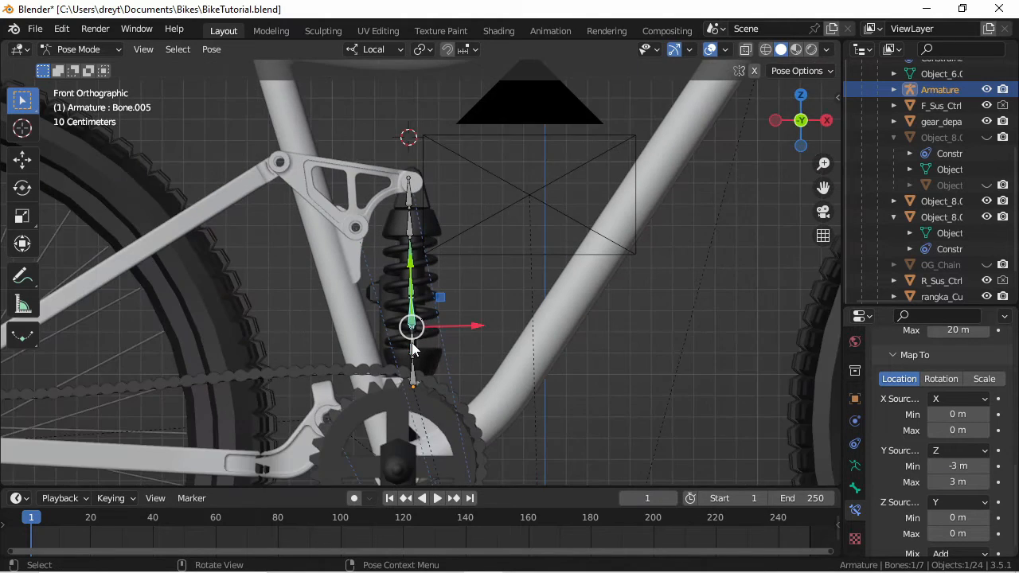
scroll(411, 342, up, 2)
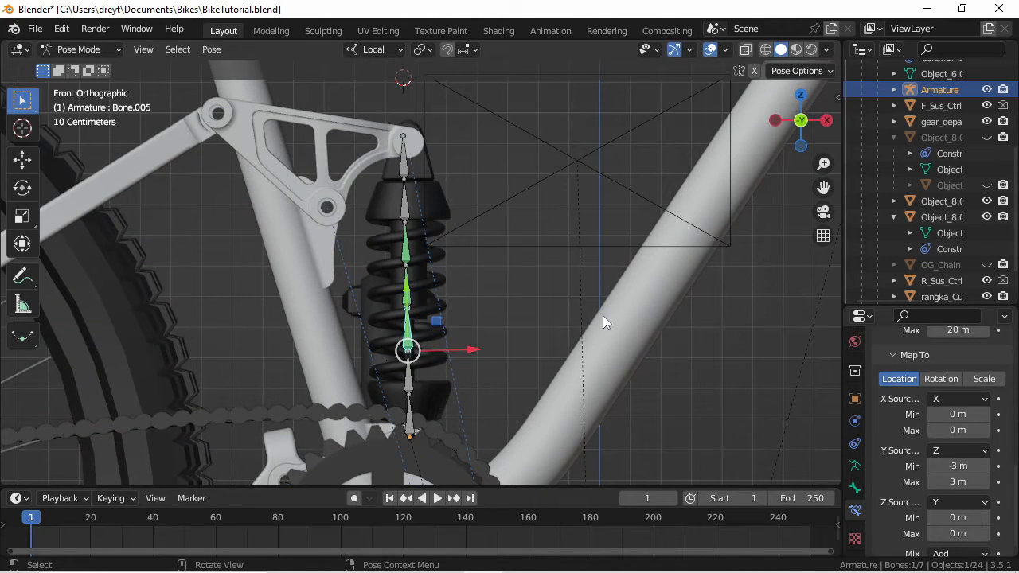
key(ctrl+Tab)
scroll(914, 250, down, 2)
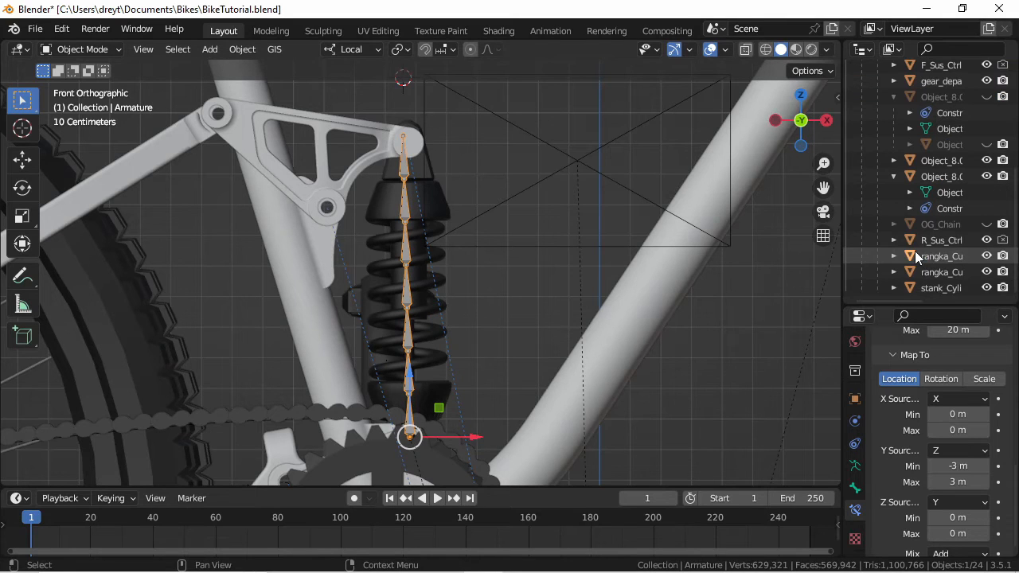
click(924, 240)
scroll(311, 313, up, 1)
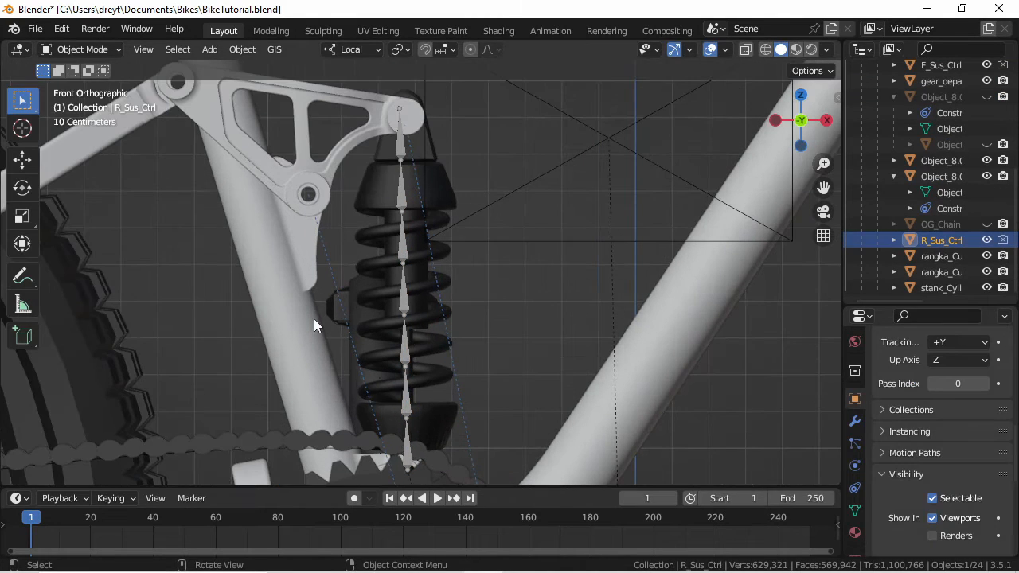
key(g)
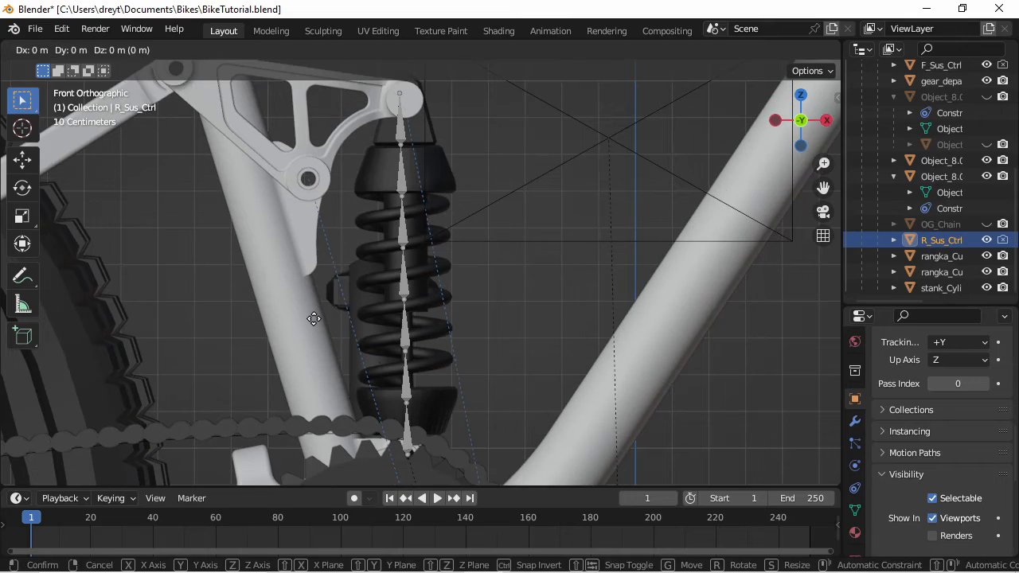
key(z)
key(z)
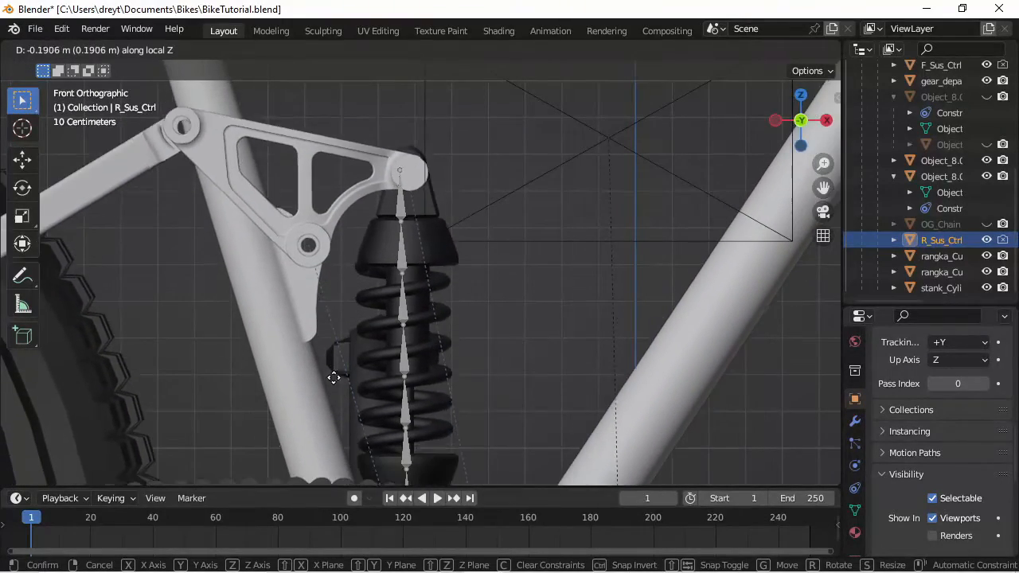
click(373, 293)
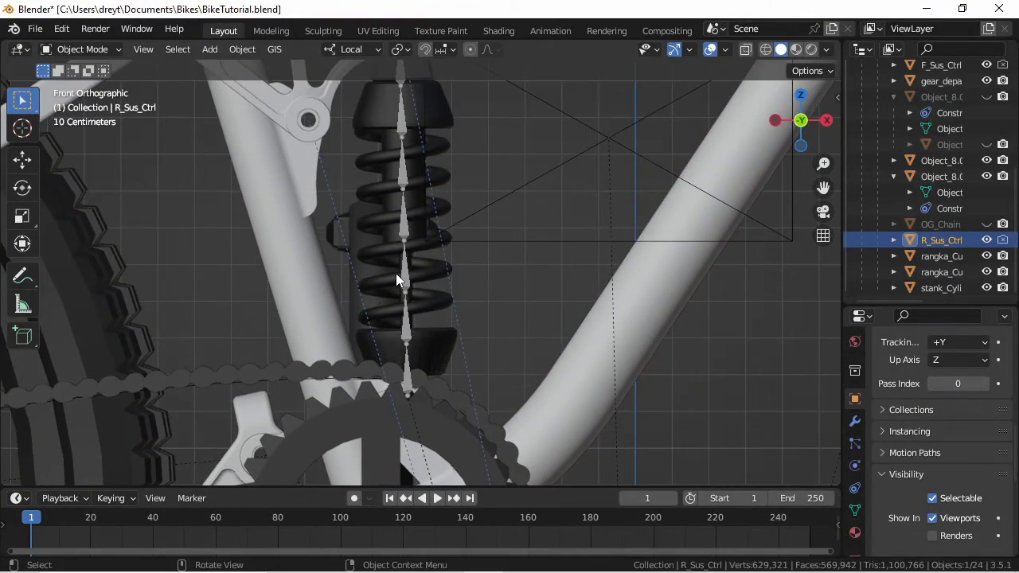
key(ctrl+s)
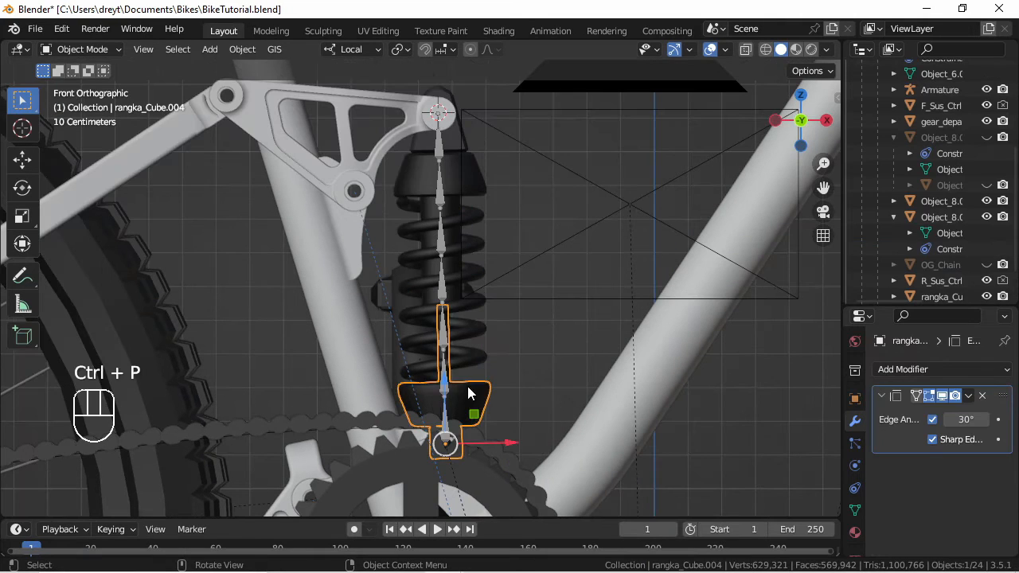
Step: Test rotating the lower shock part rangka_Cube.004 about its origin, cancelling the rotation
key(r)
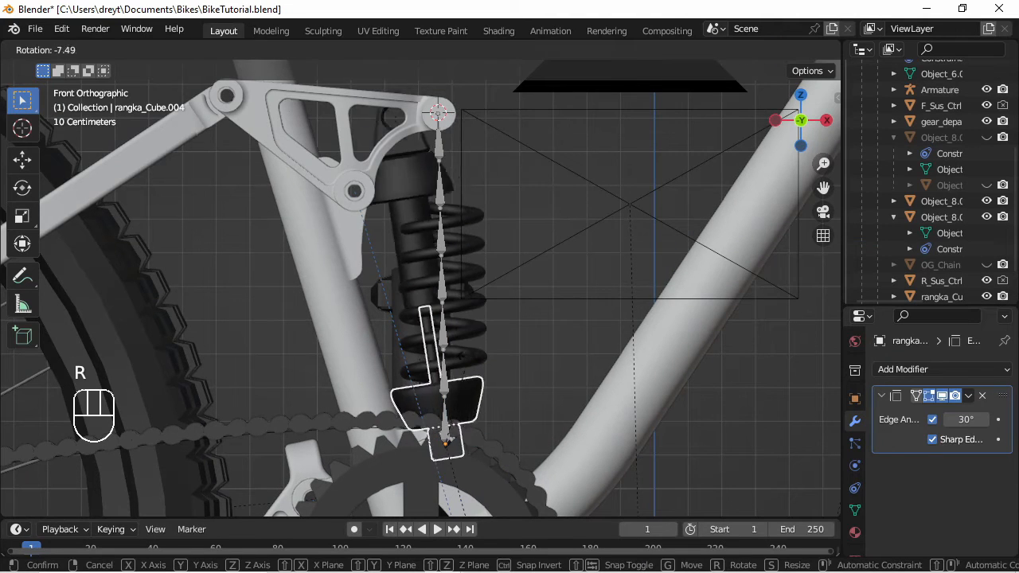
right_click(473, 363)
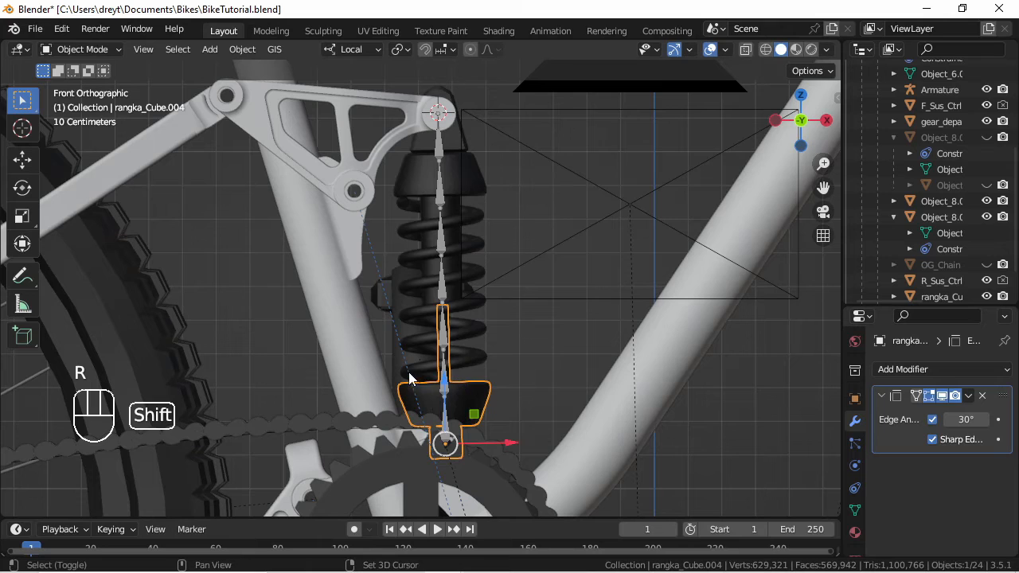
Step: Parent the lower shock part rangka_Cube.004 to Frame, and test the link by moving Frame, cancelling the move
shift+click(368, 370)
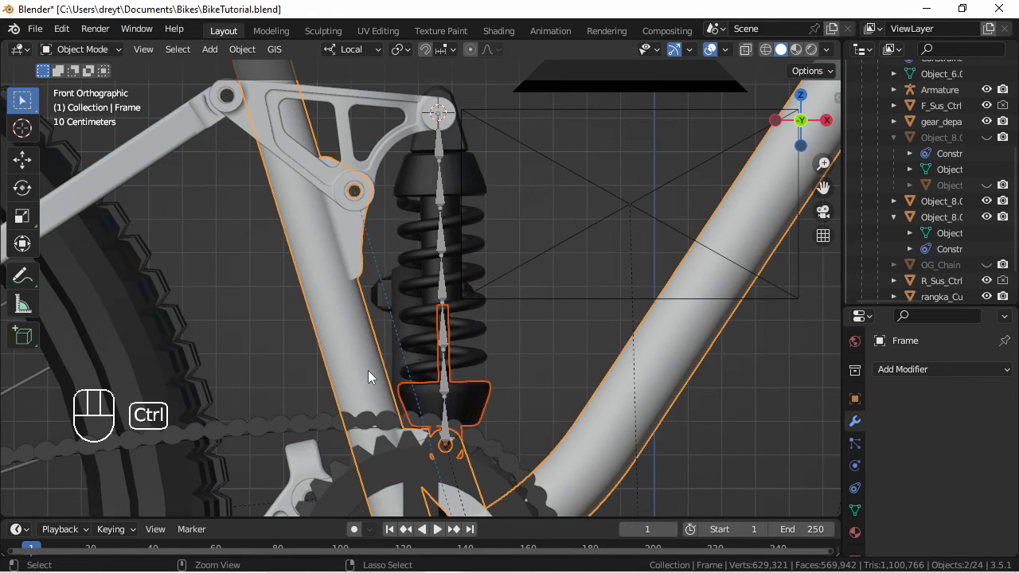
key(ctrl+p)
click(368, 370)
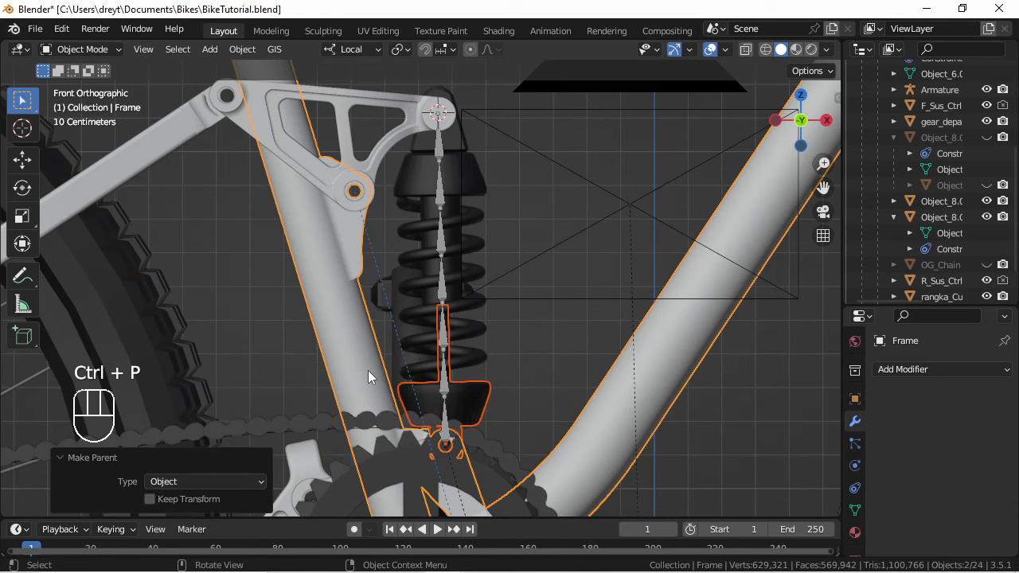
click(596, 414)
key(g)
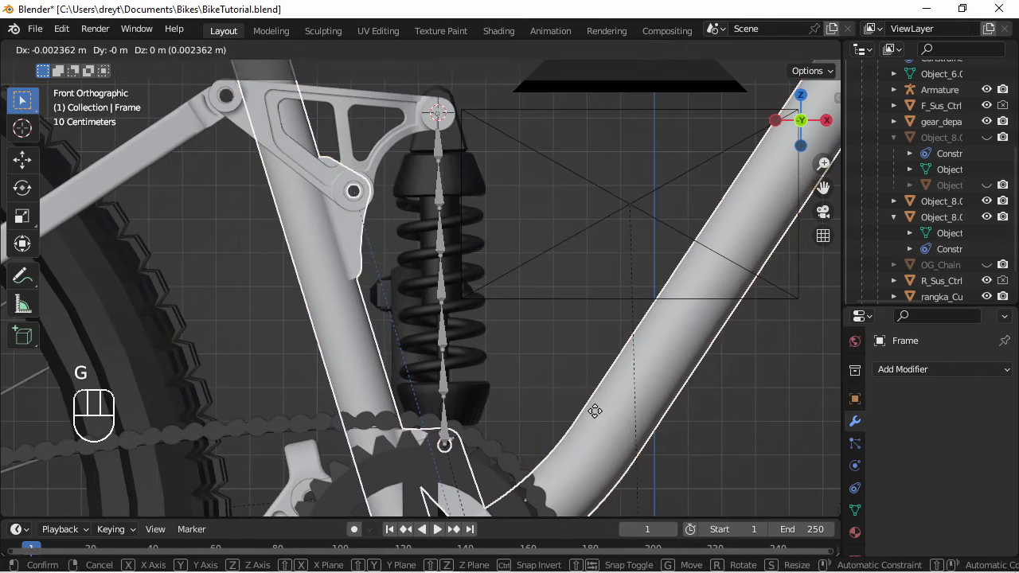
right_click(549, 374)
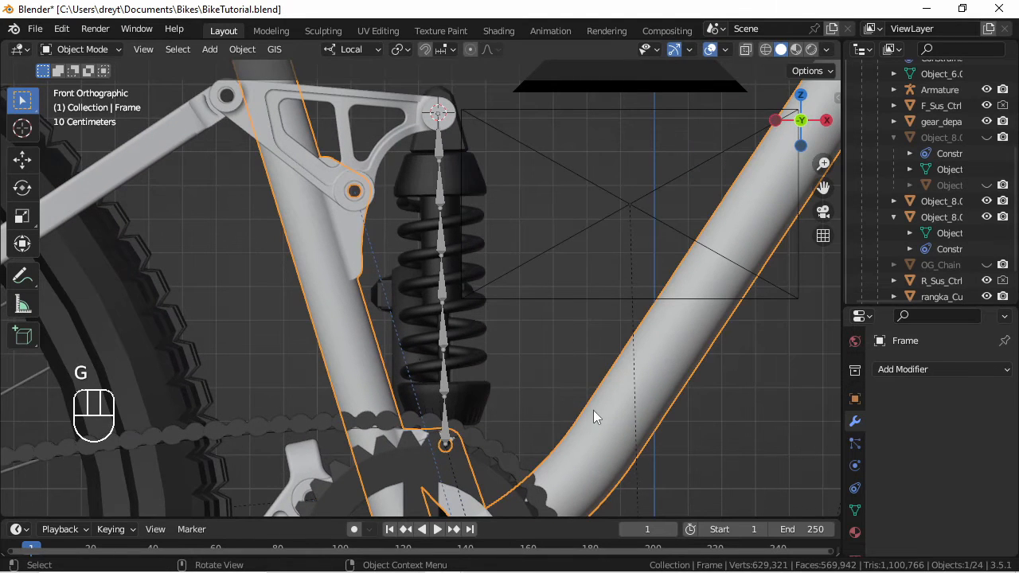
Step: Add a Transformation constraint to the upper shock part rangka_Cube.002 with Frame as its target
click(451, 170)
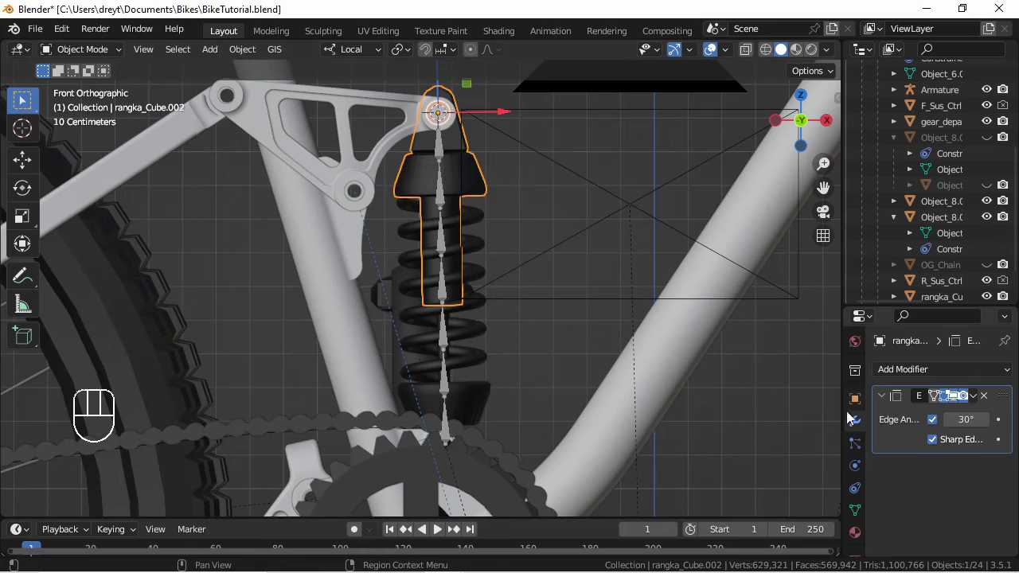
click(855, 488)
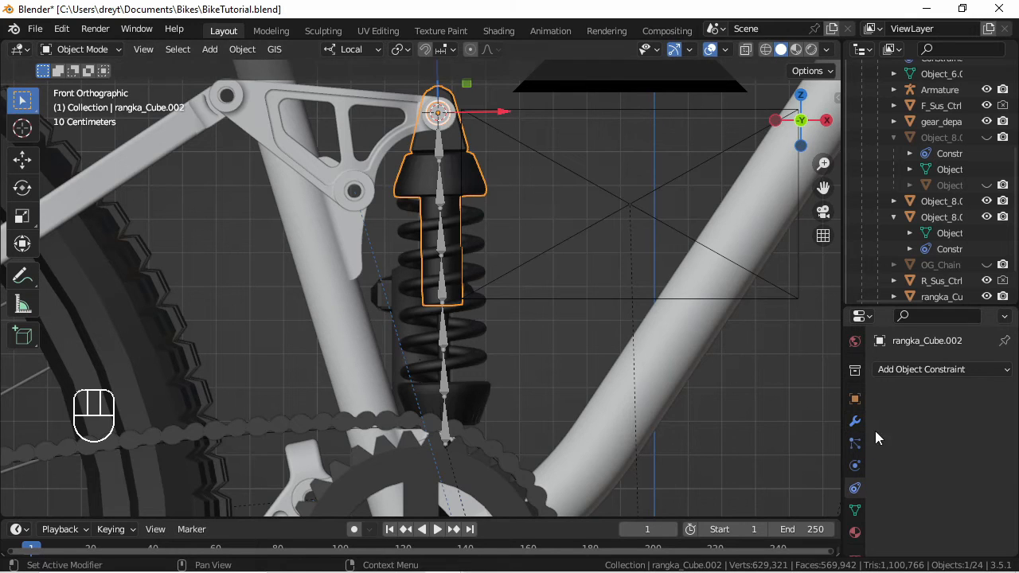
click(894, 370)
click(757, 334)
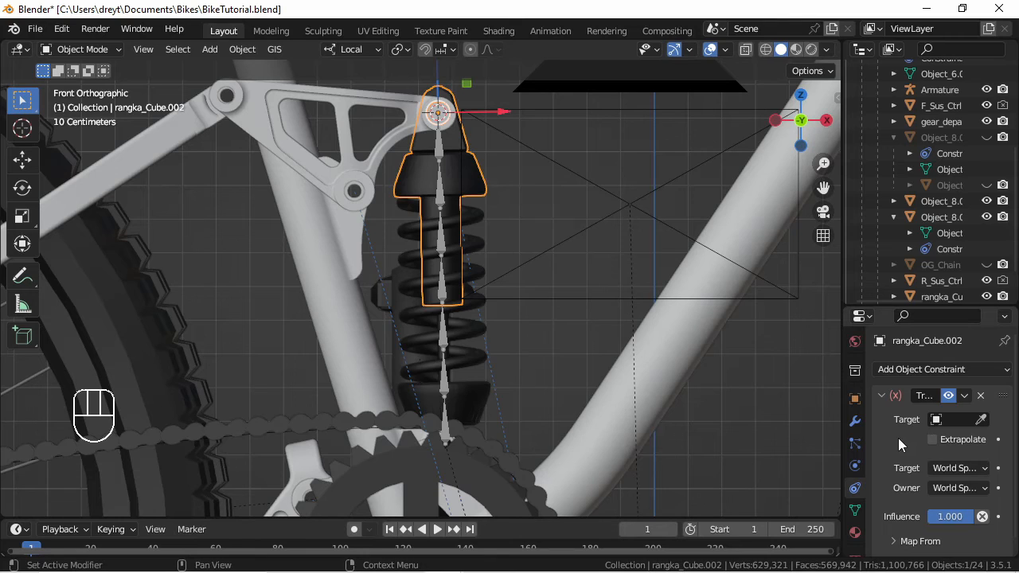
click(956, 420)
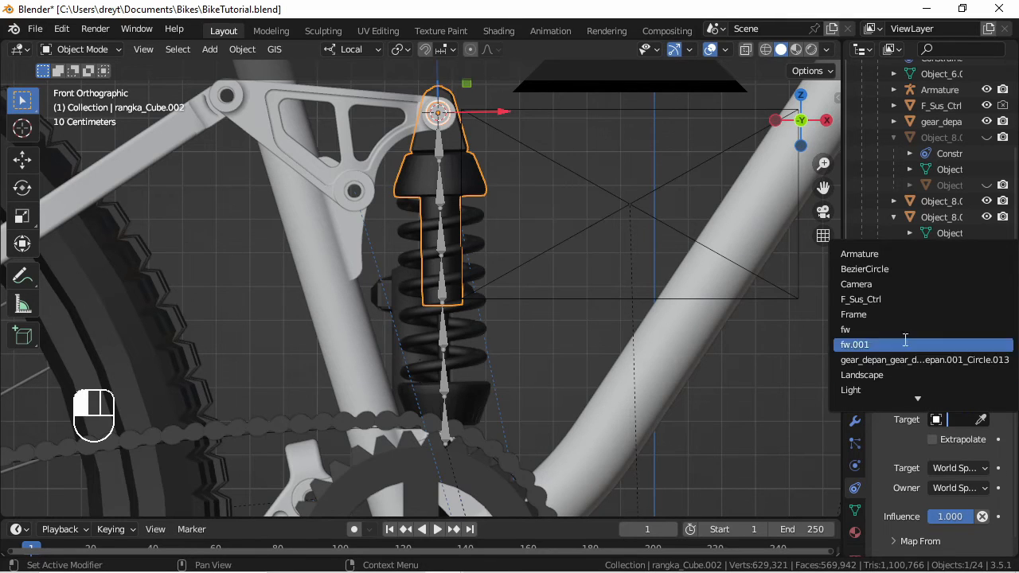
click(881, 315)
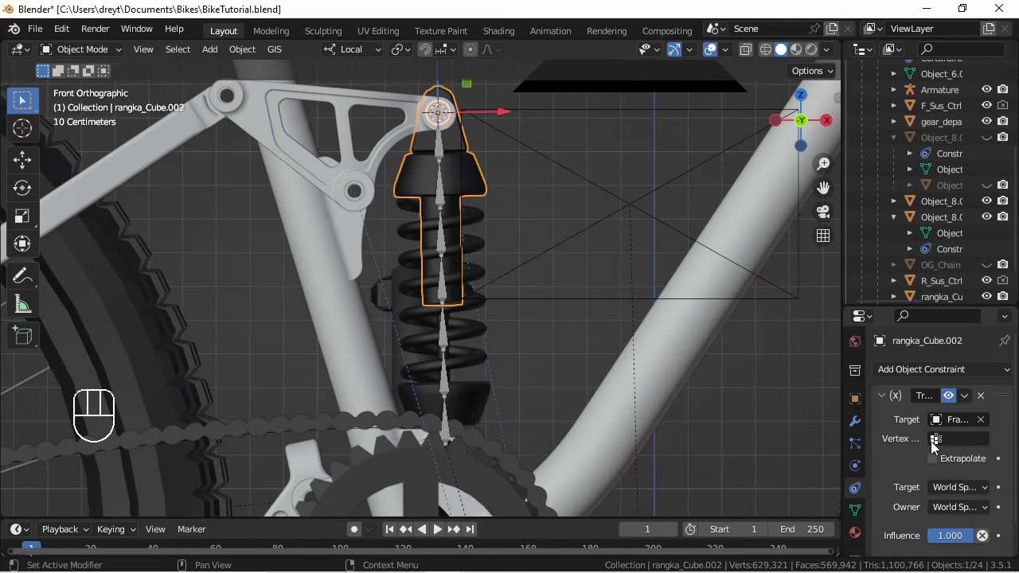
Step: Set rangka_Cube.002's constraint target and owner to Local Space and enable Extrapolate
click(942, 484)
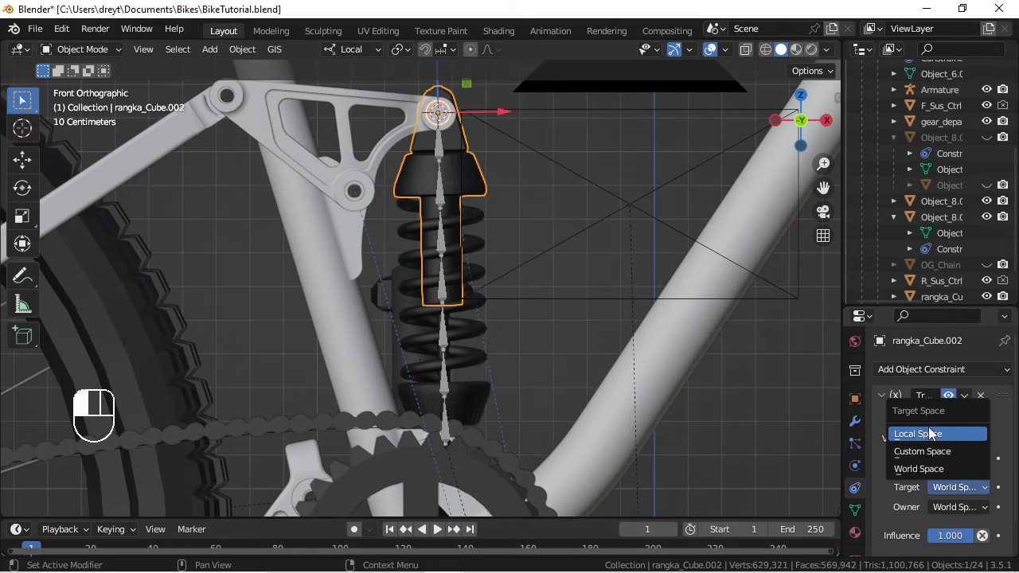
click(923, 433)
click(955, 507)
click(930, 455)
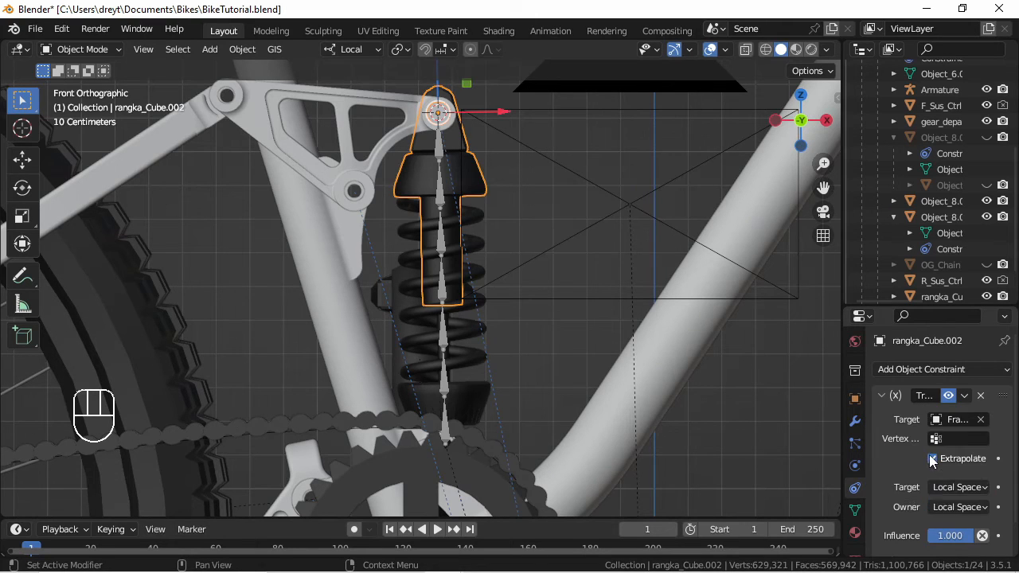
Step: Set rangka_Cube.002's Map From location Z range to -3 m minimum and 3 m maximum
scroll(923, 493, down, 5)
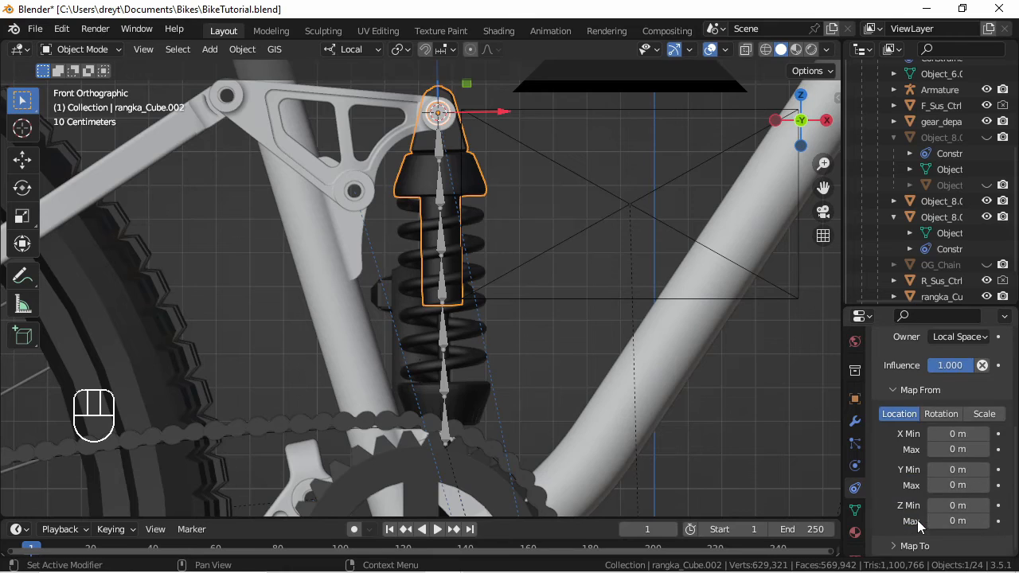
click(939, 505)
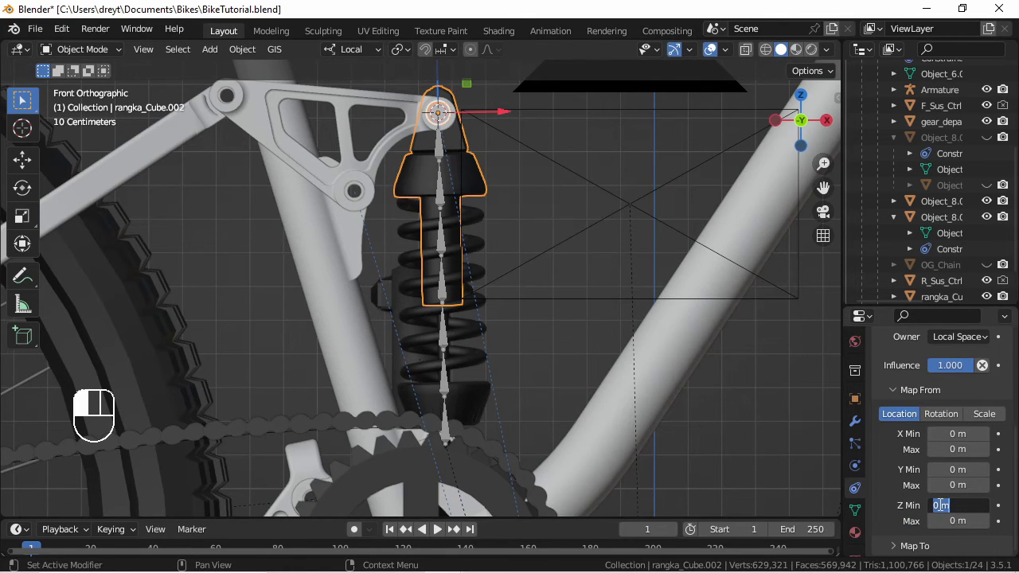
text(-3)
key(Tab)
text(3)
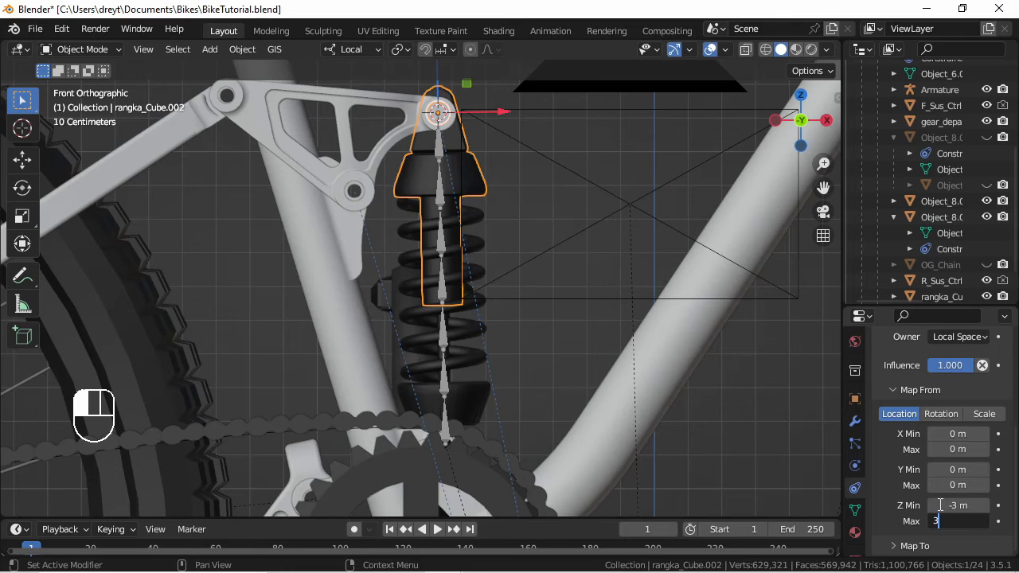
key(Return)
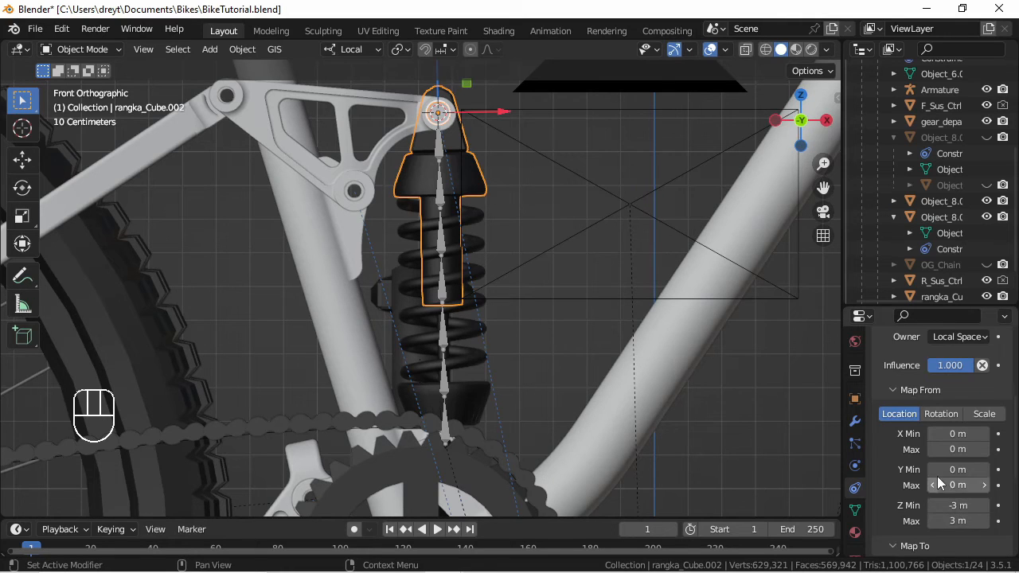
Step: Set rangka_Cube.002's Map To location Z range to -0.28 m minimum and 0.28 m maximum
click(939, 546)
scroll(939, 481, down, 5)
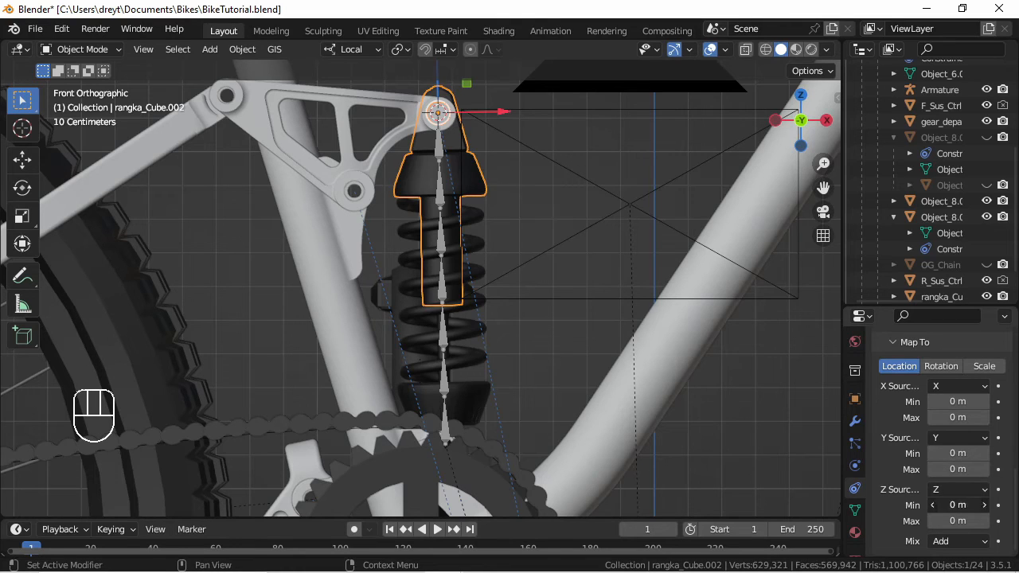
click(943, 502)
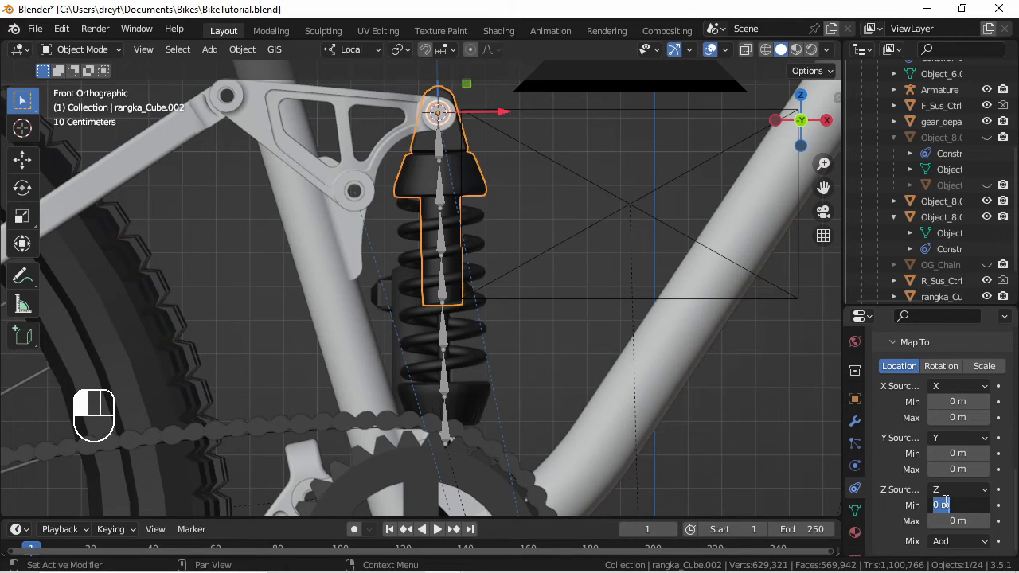
key(BackSpace)
text(-.28)
key(Tab)
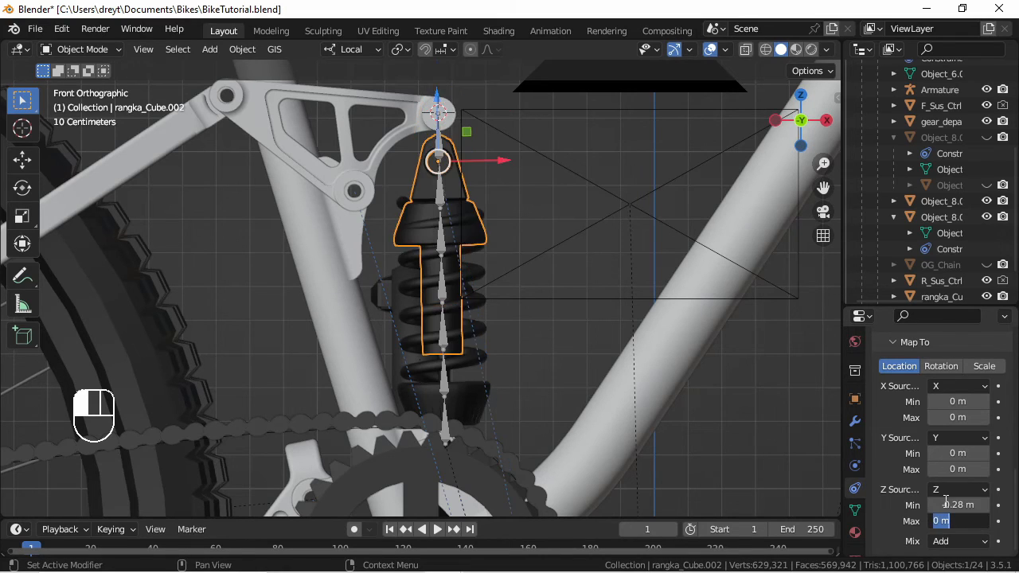
key(BackSpace)
key(Return)
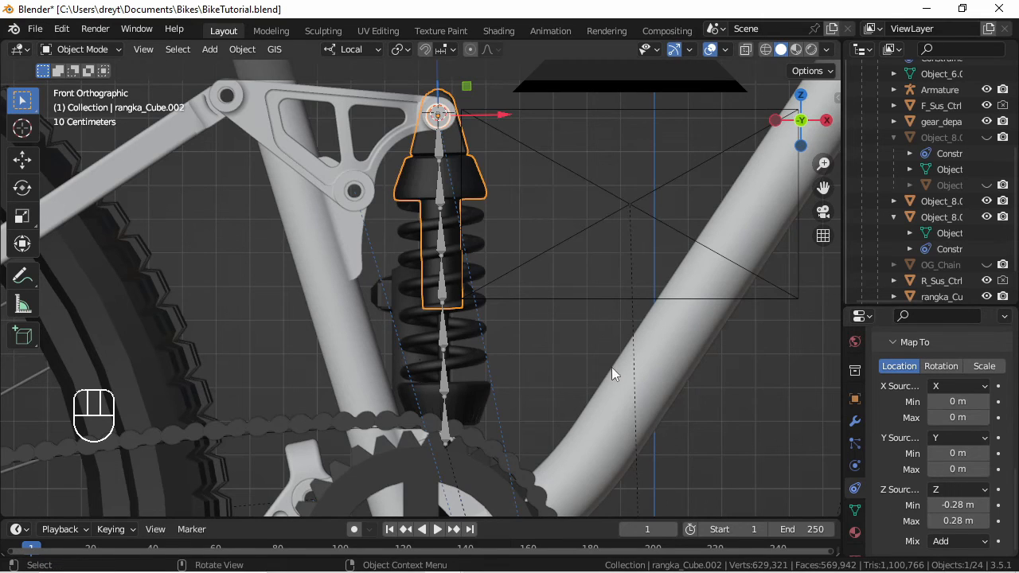
Step: Add a Transformation constraint to the lower shock part rangka_Cube.004 with Frame as its target
click(461, 385)
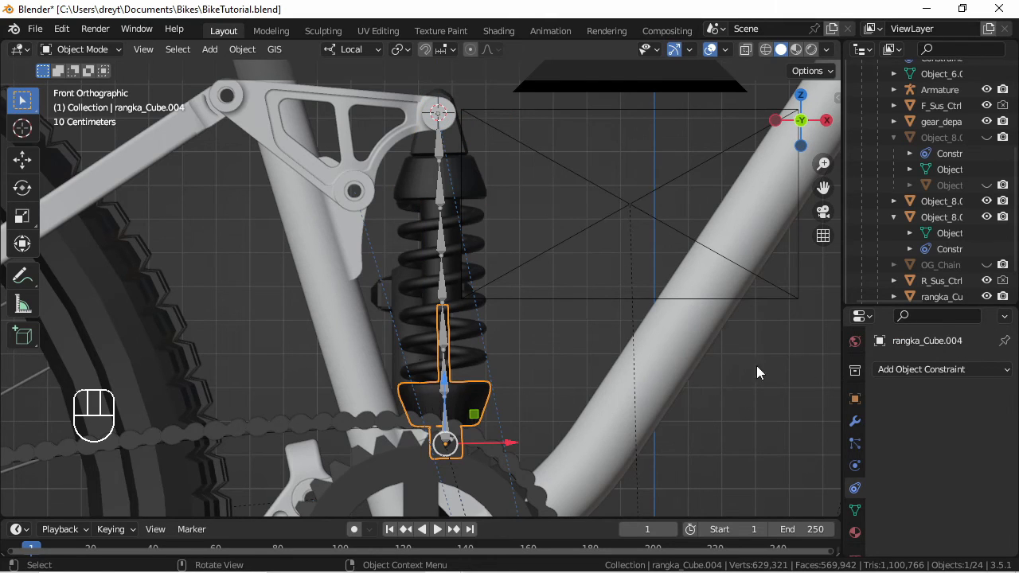
click(890, 371)
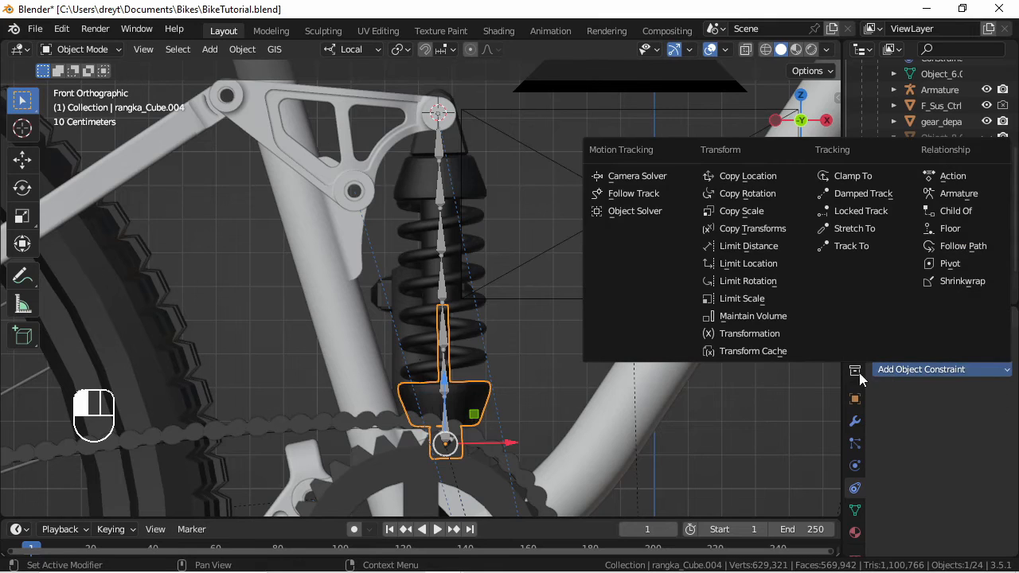
click(749, 333)
click(951, 419)
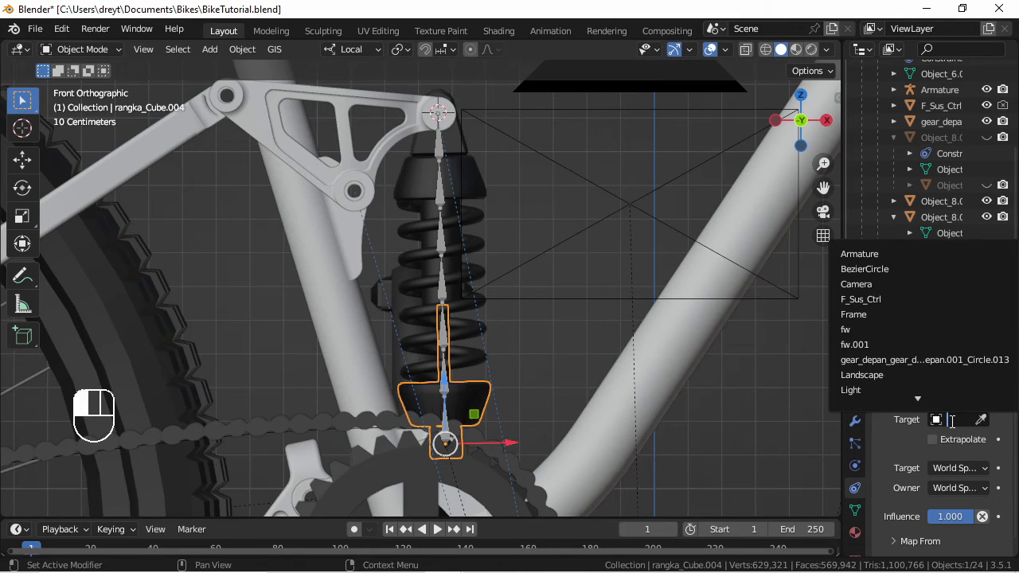
click(891, 314)
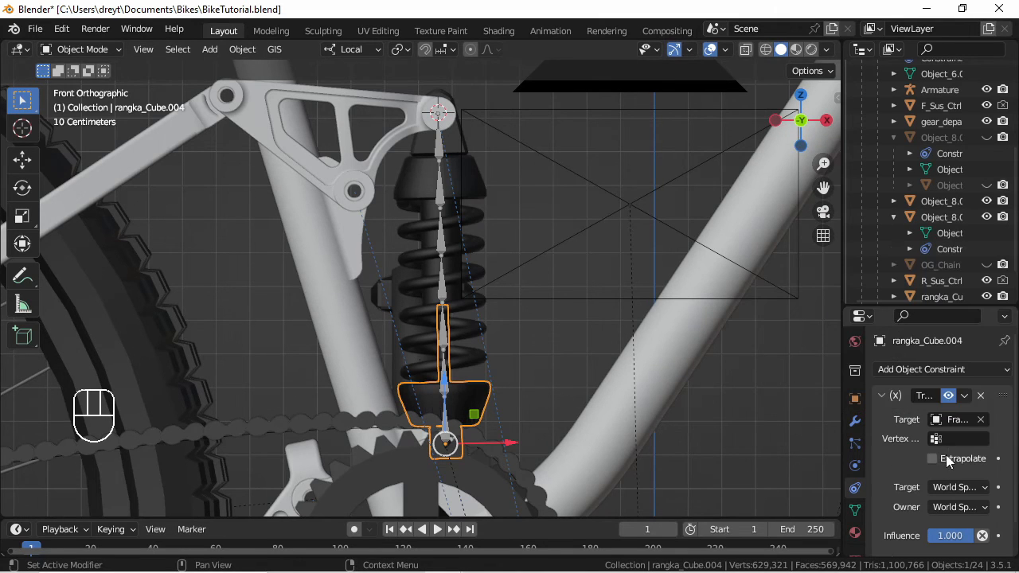
Step: Set rangka_Cube.004's constraint target and owner to Local Space and enable Extrapolate
click(947, 488)
click(925, 437)
click(953, 508)
click(935, 457)
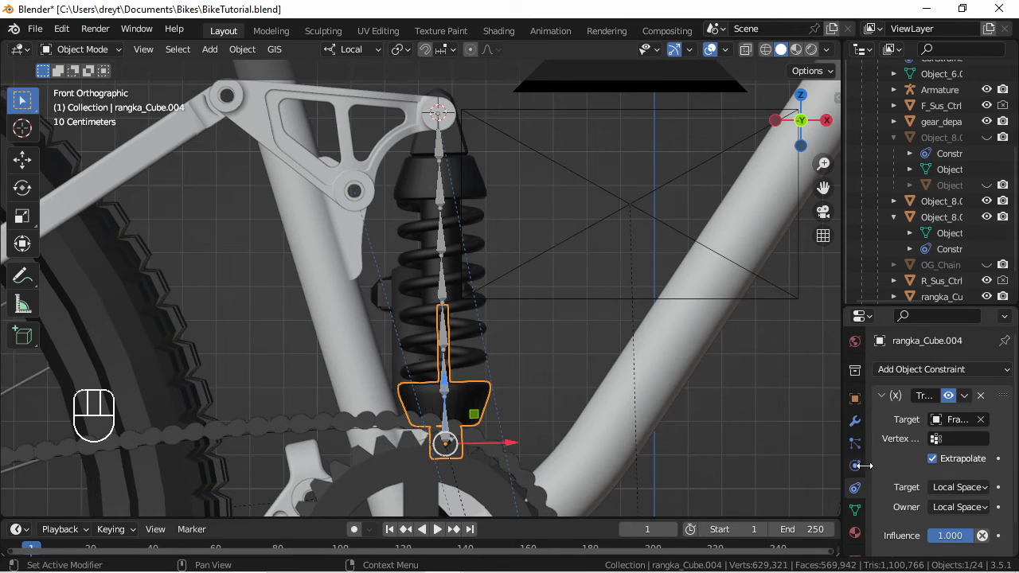
Step: Set rangka_Cube.004's Map From location Z range to -3 m minimum and 3 m maximum
scroll(912, 500, down, 5)
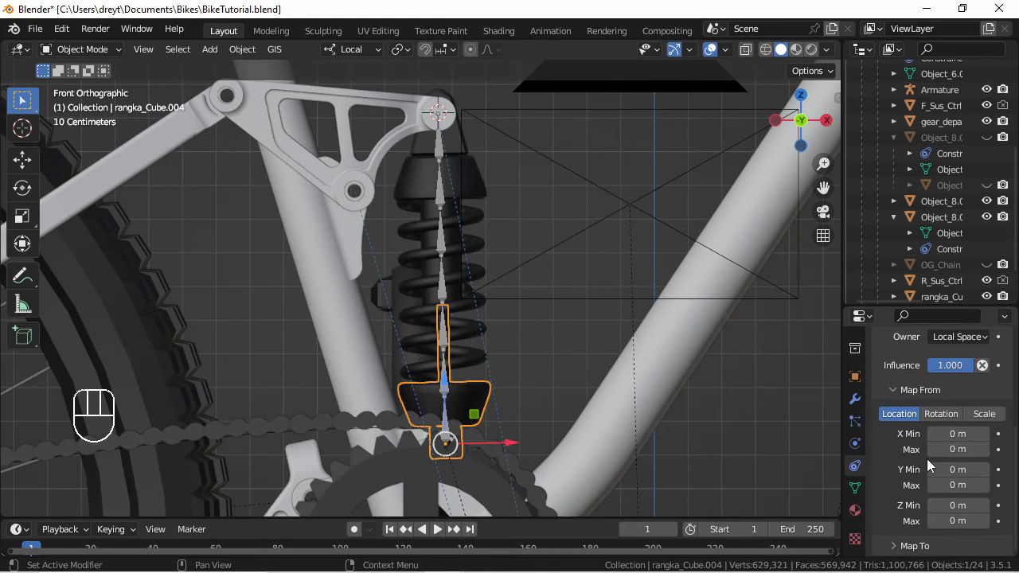
click(961, 510)
key(BackSpace)
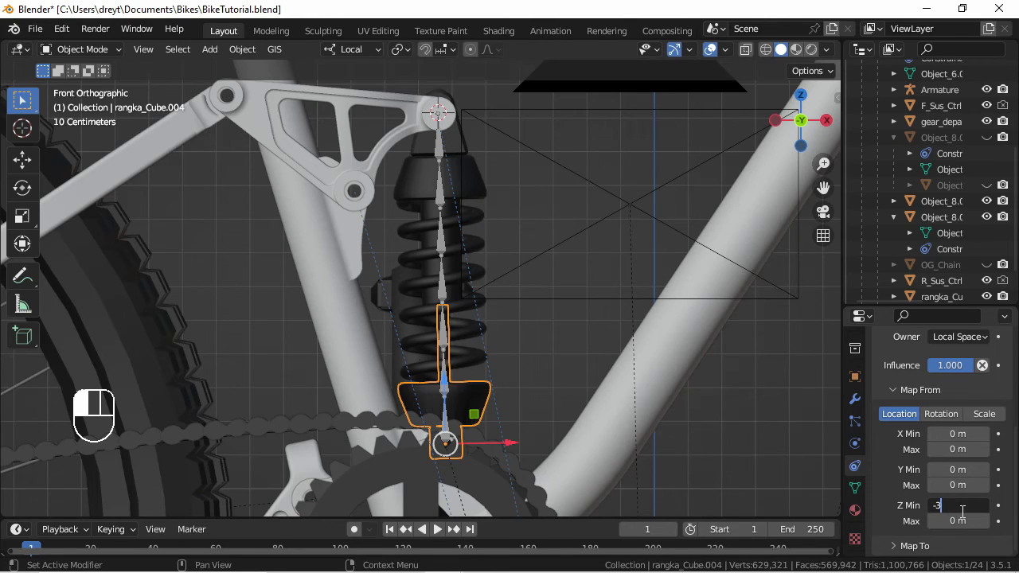
key(Return)
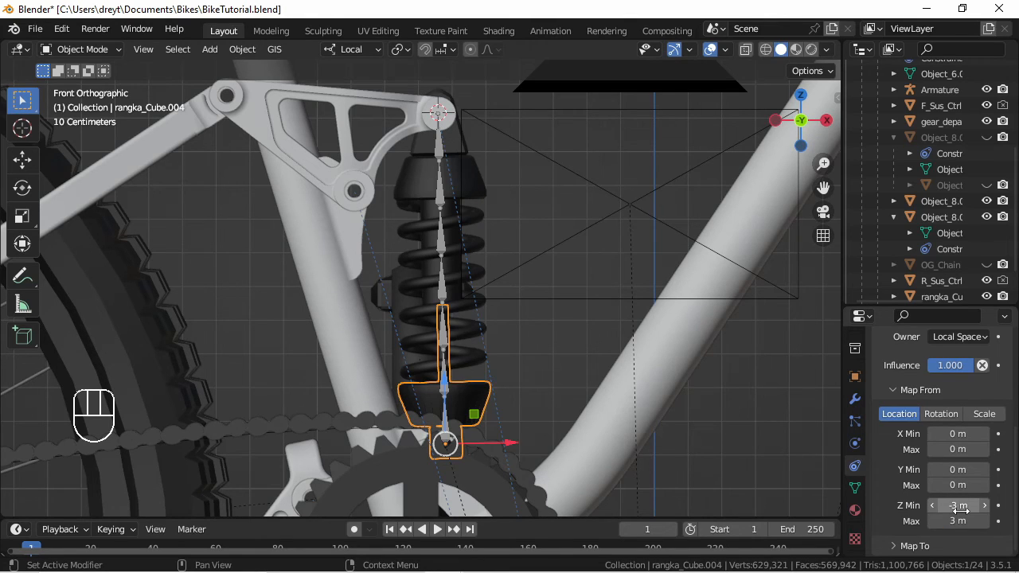
Step: In rangka_Cube.004's Map To settings, set the Y source axis to Z and the Z source axis to Y
scroll(927, 541, down, 6)
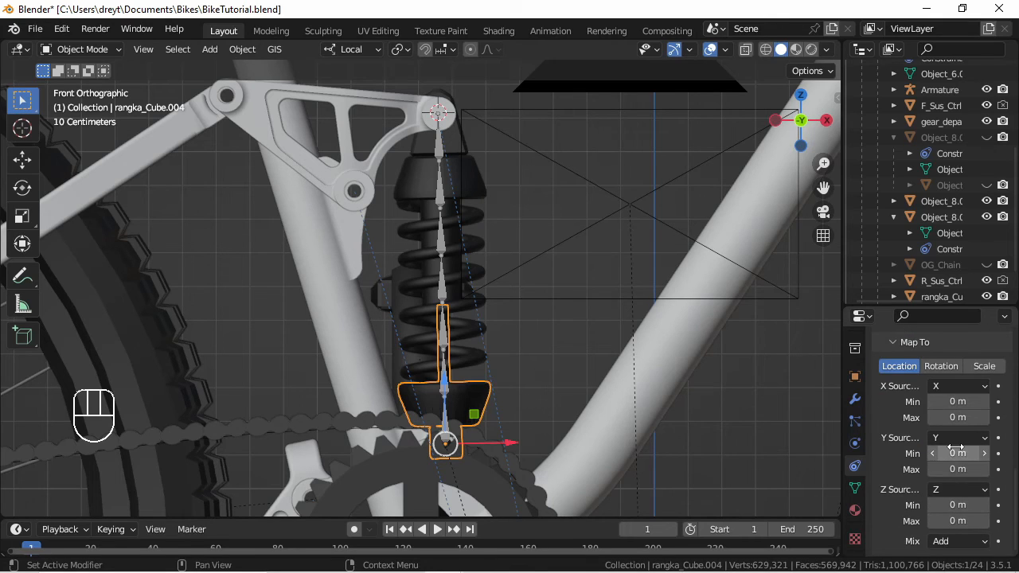
click(955, 438)
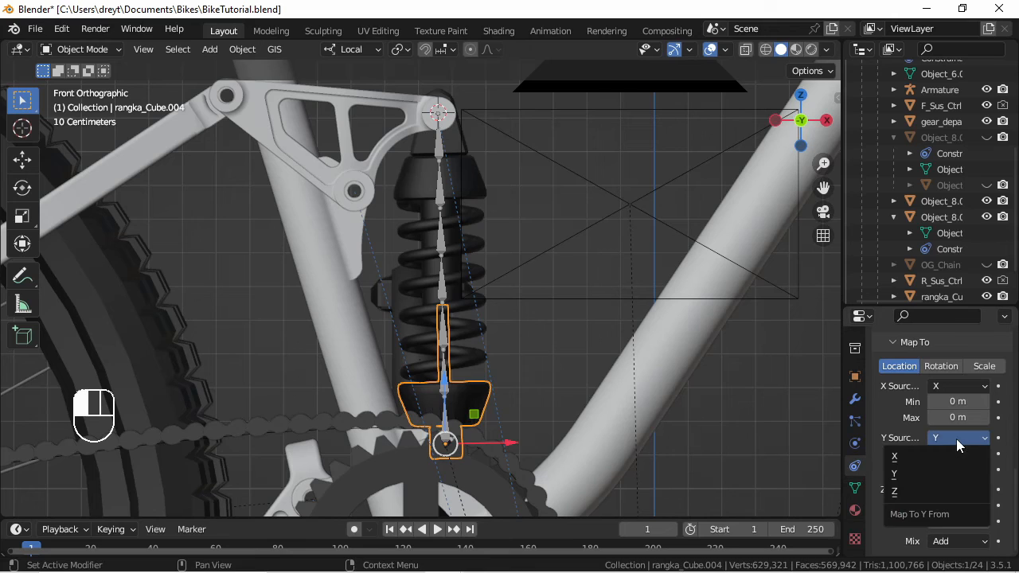
click(924, 491)
click(935, 487)
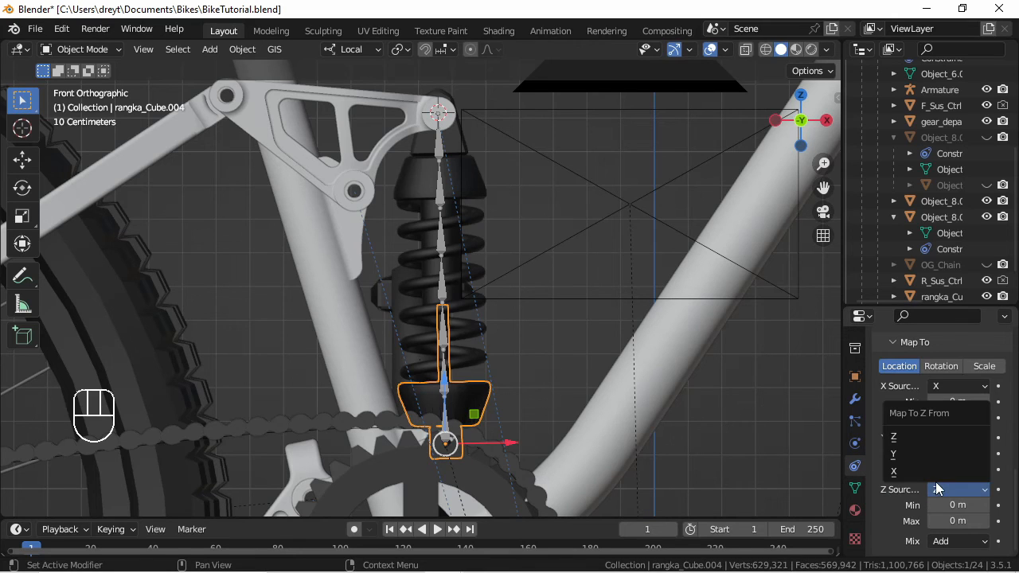
click(923, 458)
Step: Switch rangka_Cube.004's Map To to Rotation and set the Y range to 9° minimum and -9° maximum
click(953, 453)
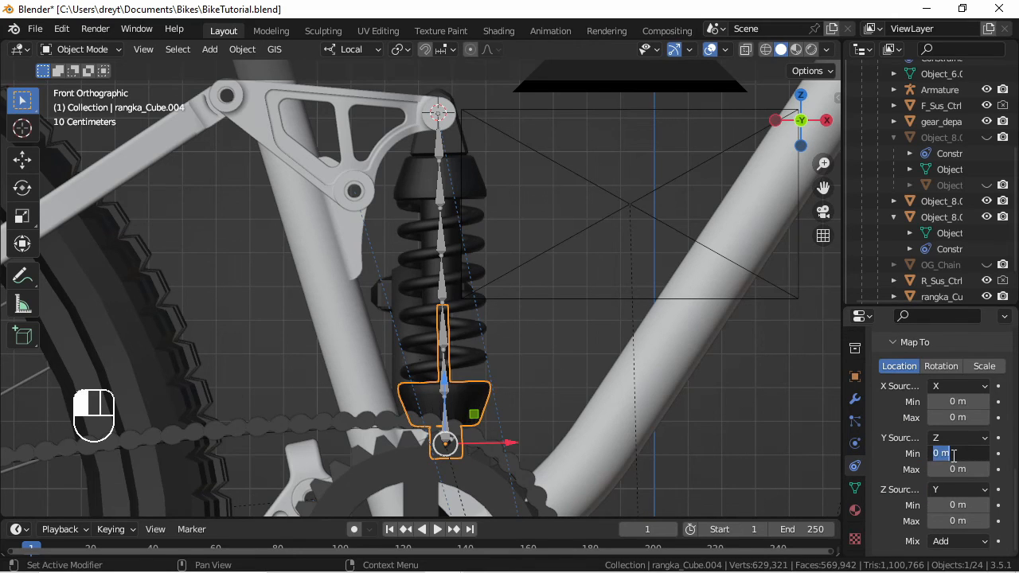
click(946, 365)
click(944, 366)
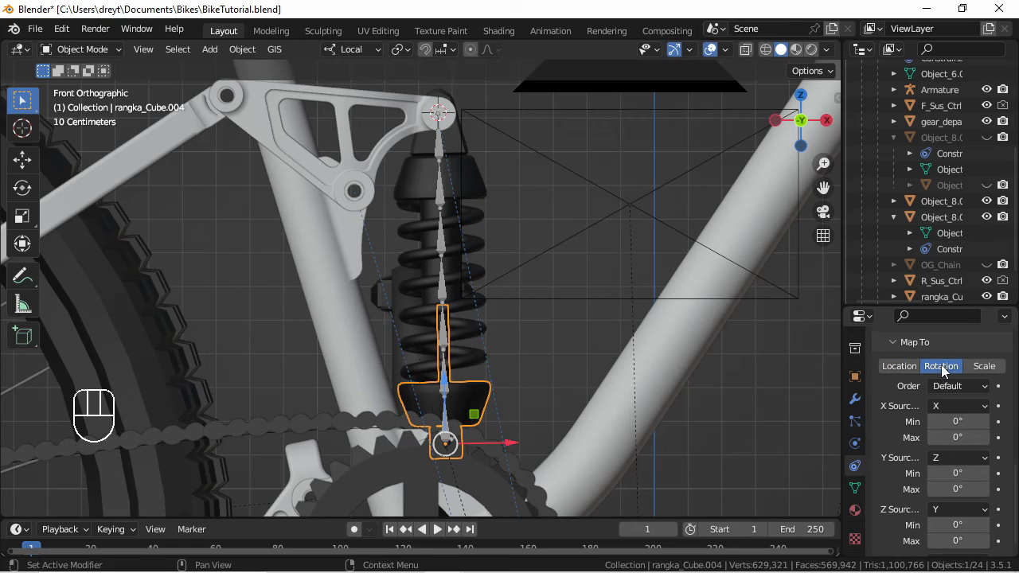
click(959, 473)
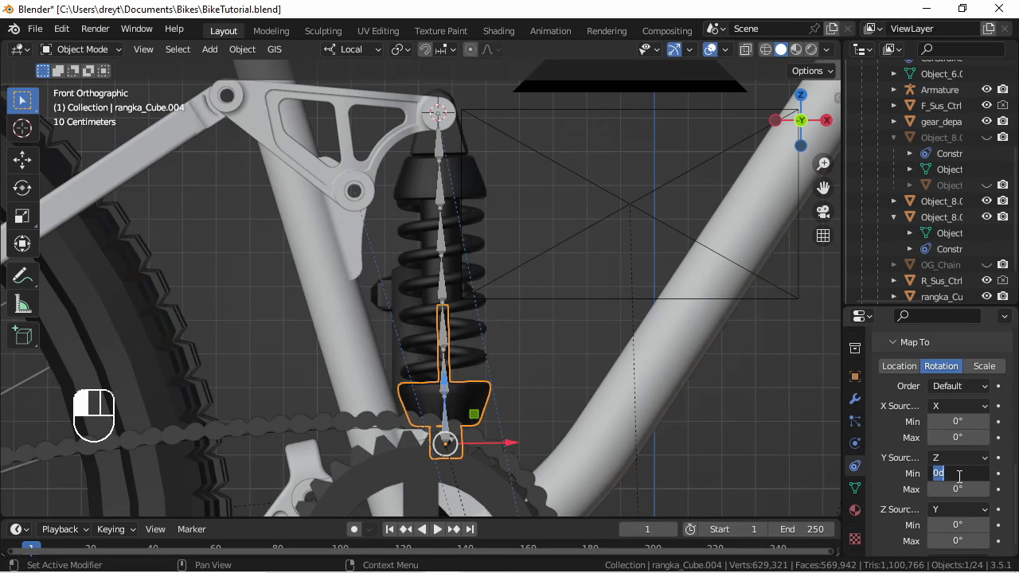
text(9)
key(Tab)
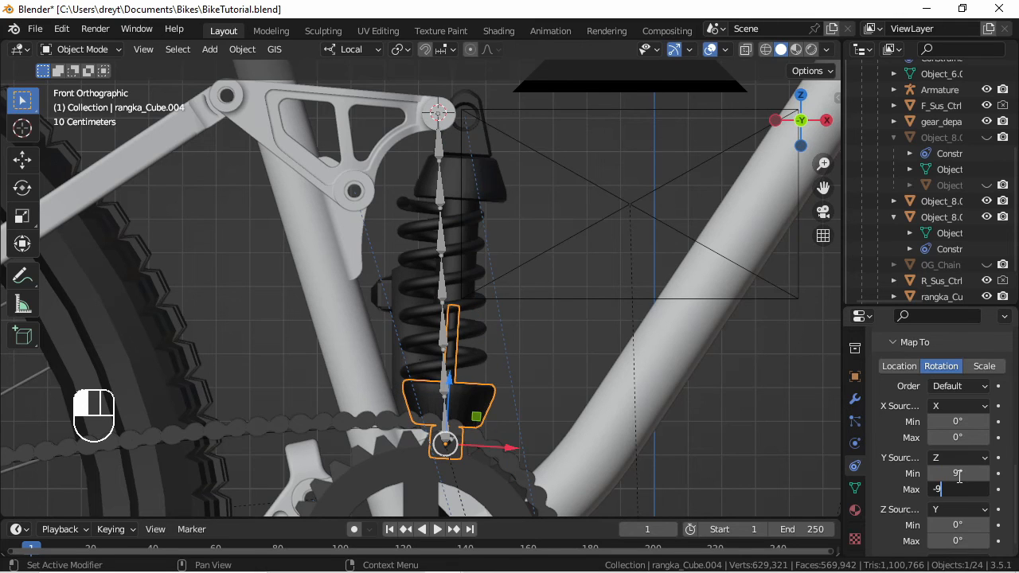
text(-9)
key(Return)
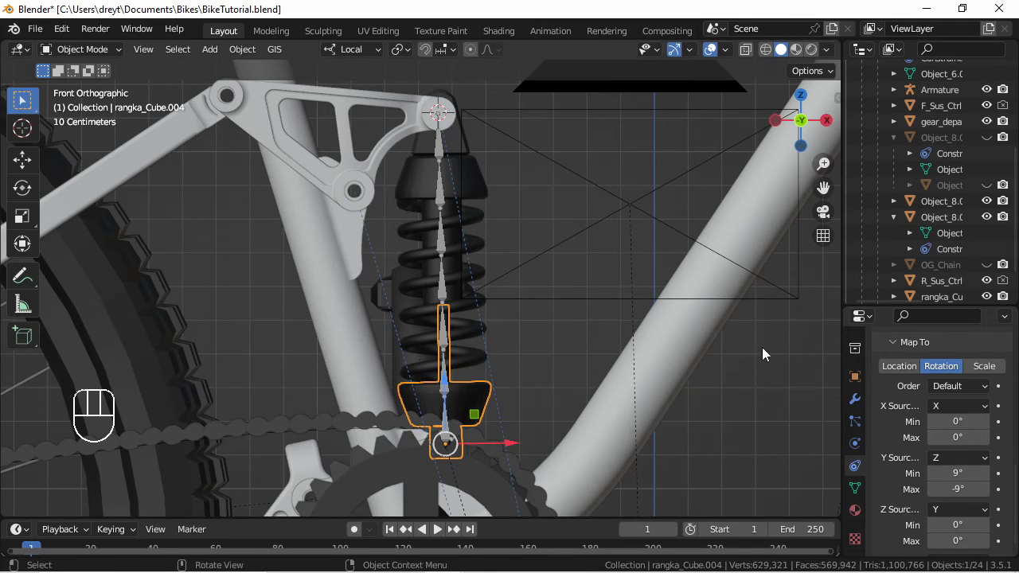
Step: Play the bike animation through the camera view to check the rear shock's movement up close
scroll(687, 353, down, 4)
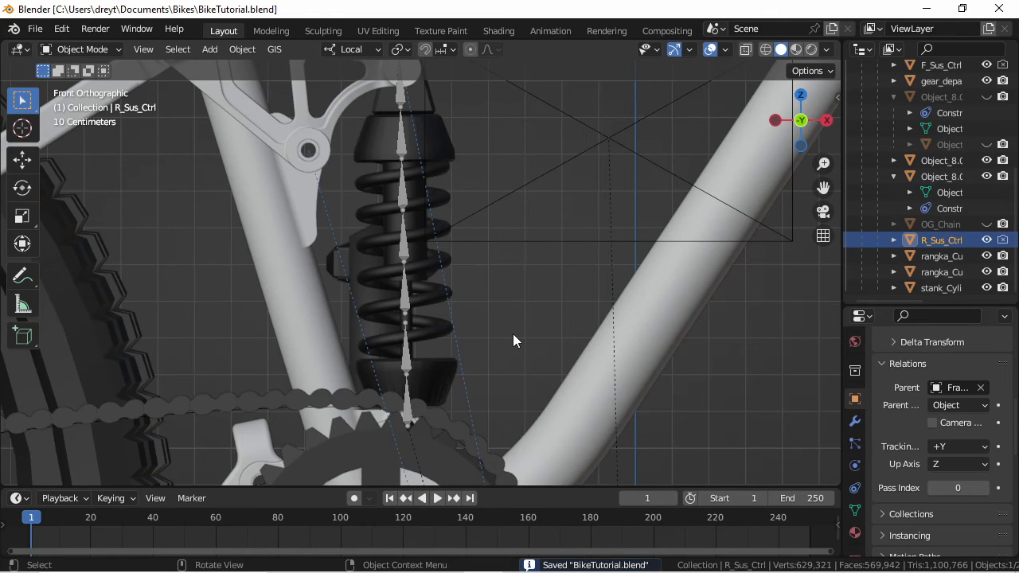
key(KP_0)
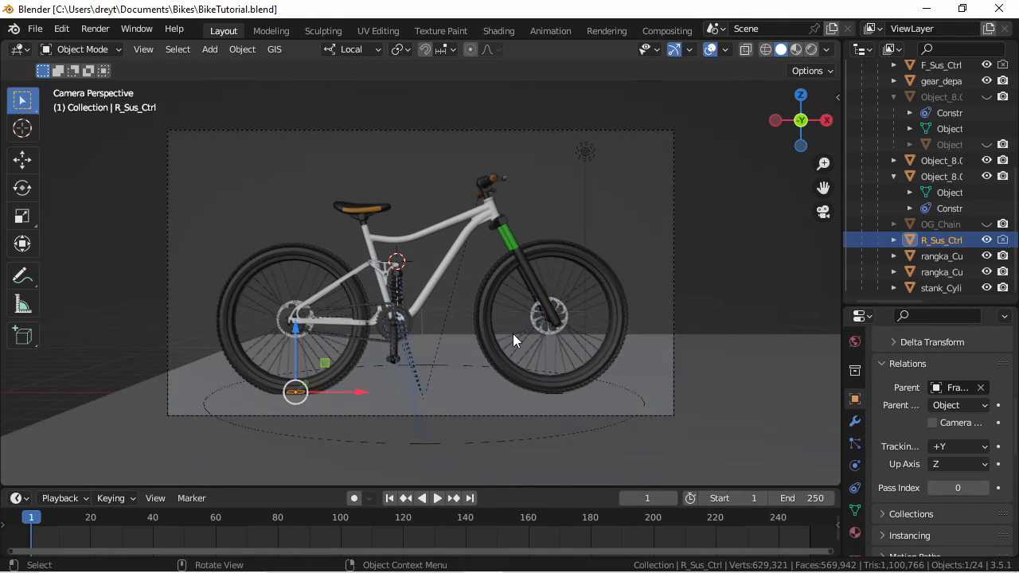
scroll(379, 320, up, 6)
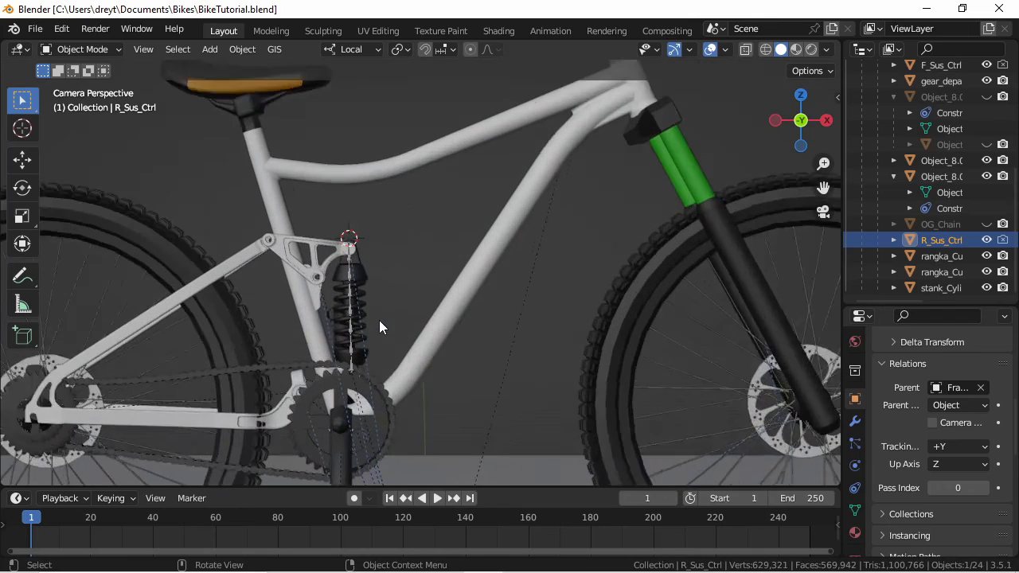
key(space)
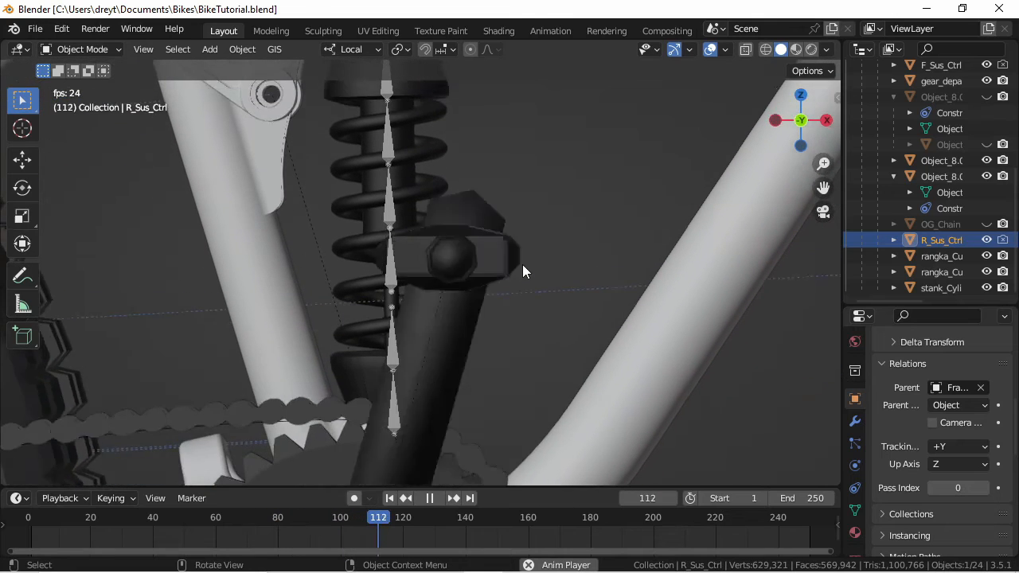
Step: Pause and advance the animation frame by frame to examine the spring bones and shock ends, and resume playback briefly
key(space)
key(Right)
key(Right)
key(Right)
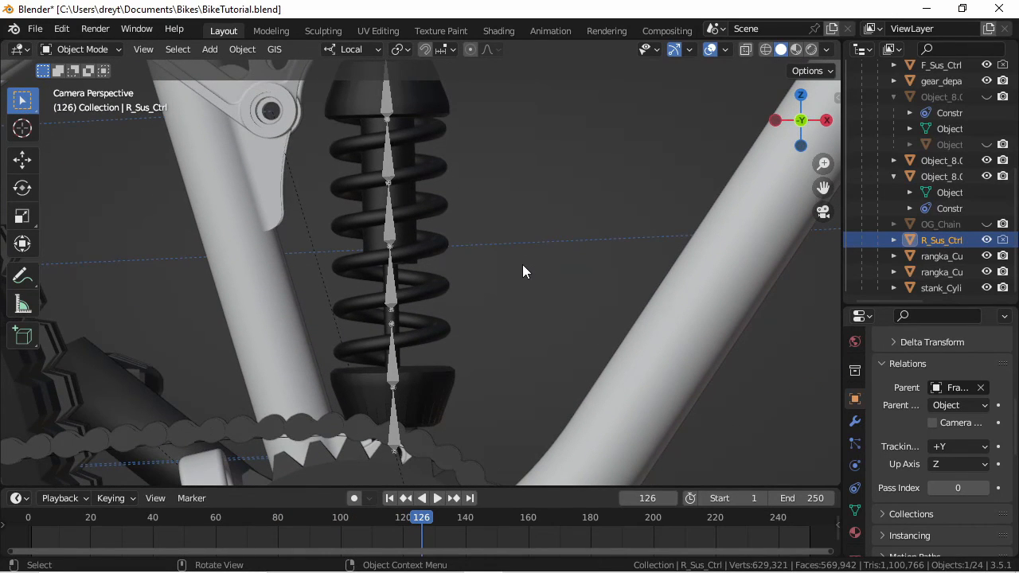
key(Right)
key(Right)
key(Right)
key(Right)
key(Right)
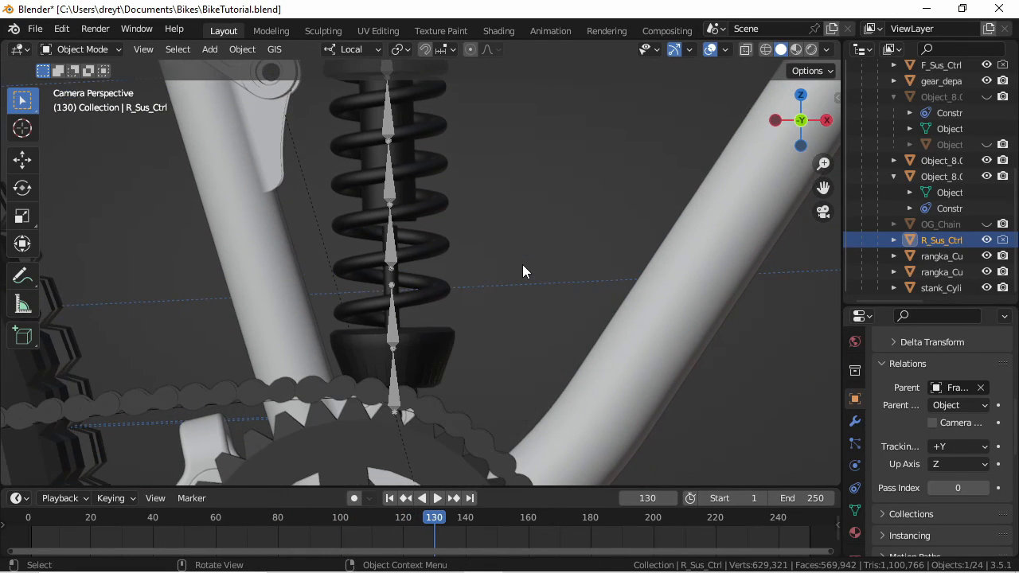
key(Right)
key(Right)
key(Right)
key(Right)
key(Right)
key(Right)
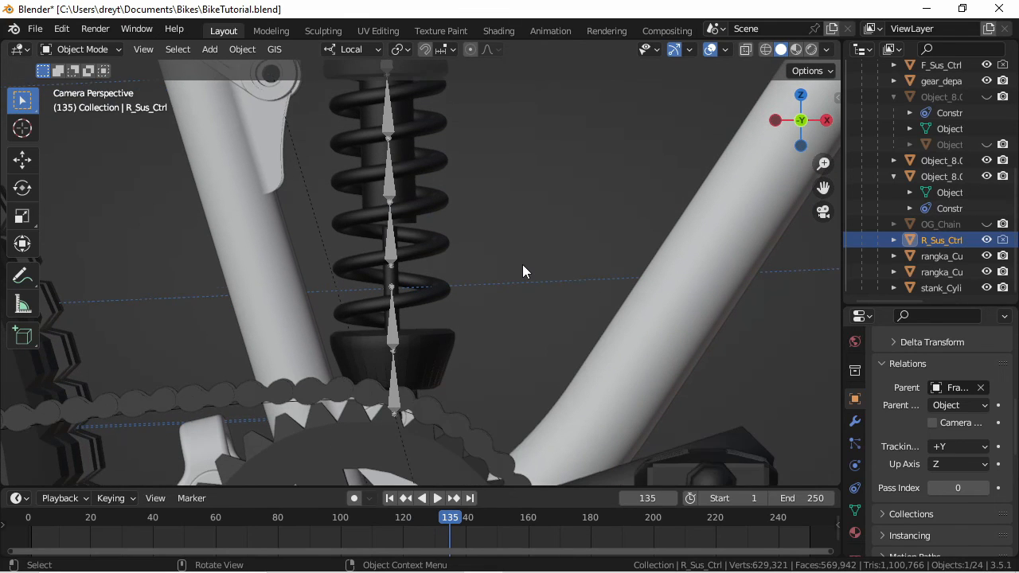
key(Right)
key(Right)
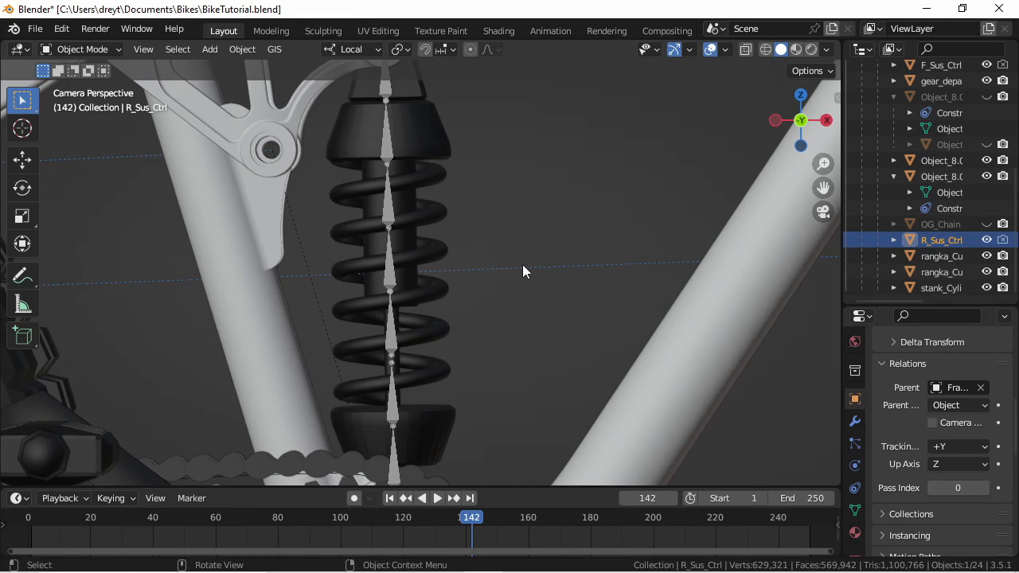
key(space)
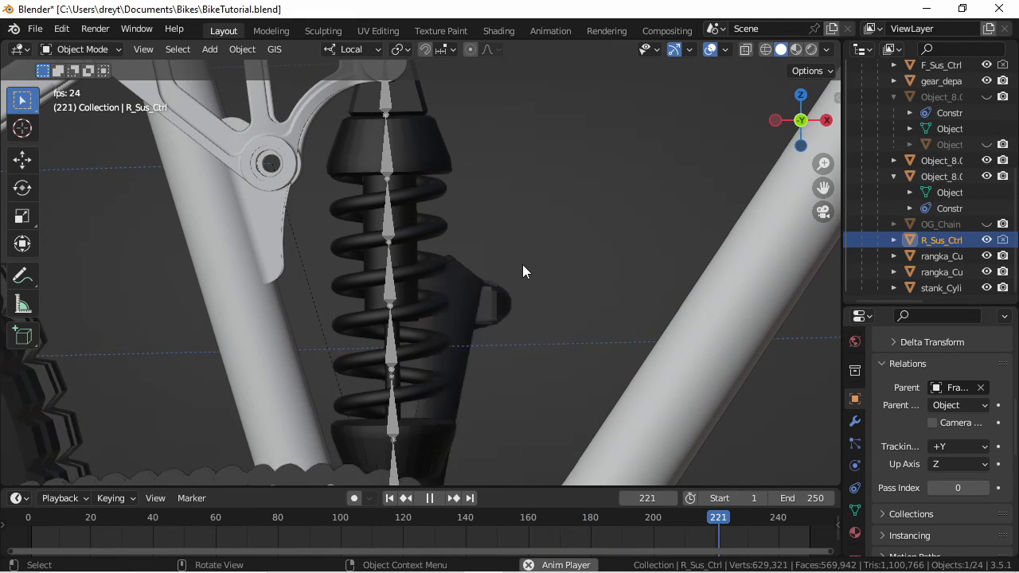
key(space)
Step: Return to the full camera framing and turn off In Front display for the rear shock's armature
key(KP_0)
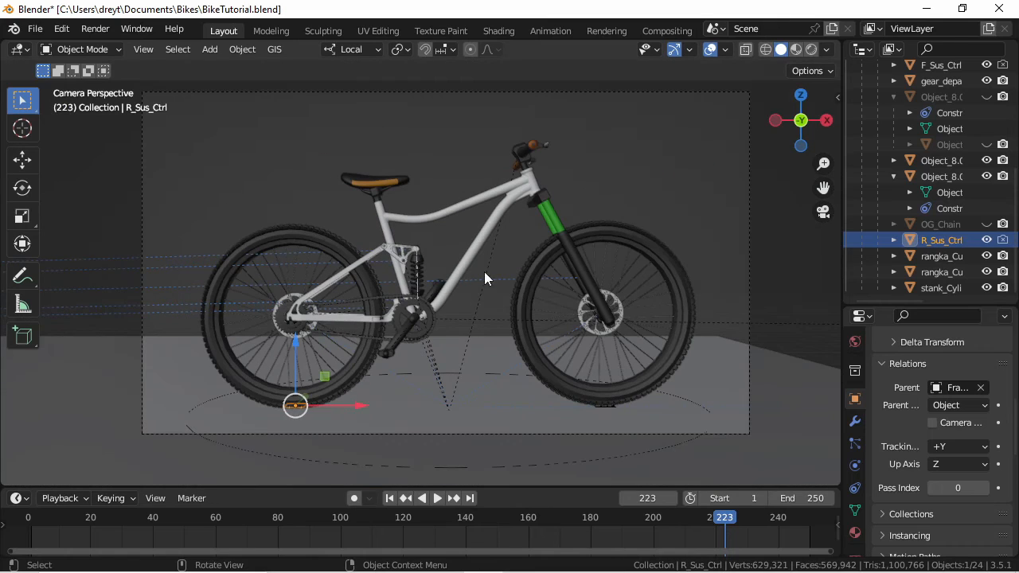
click(416, 288)
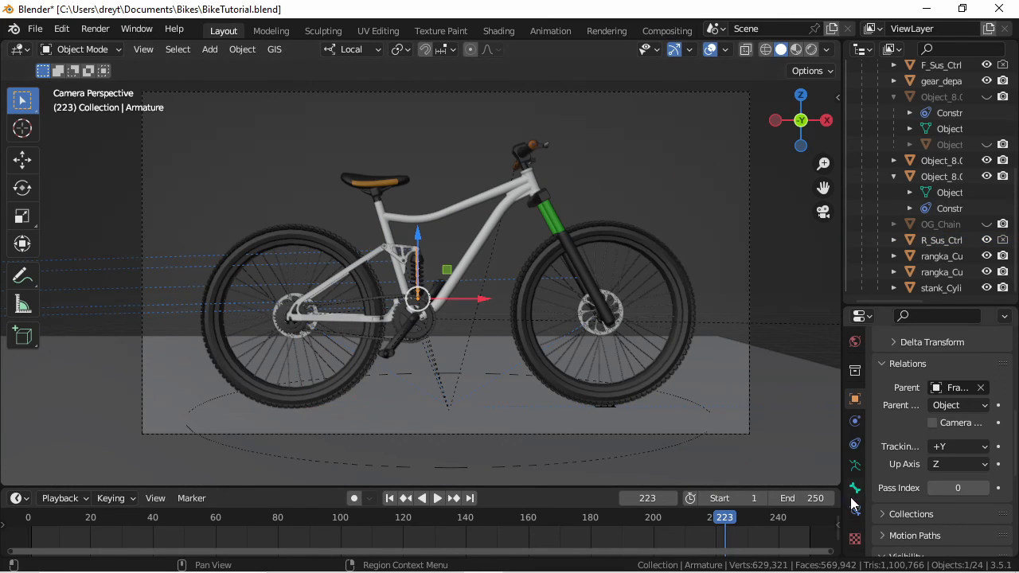
click(855, 468)
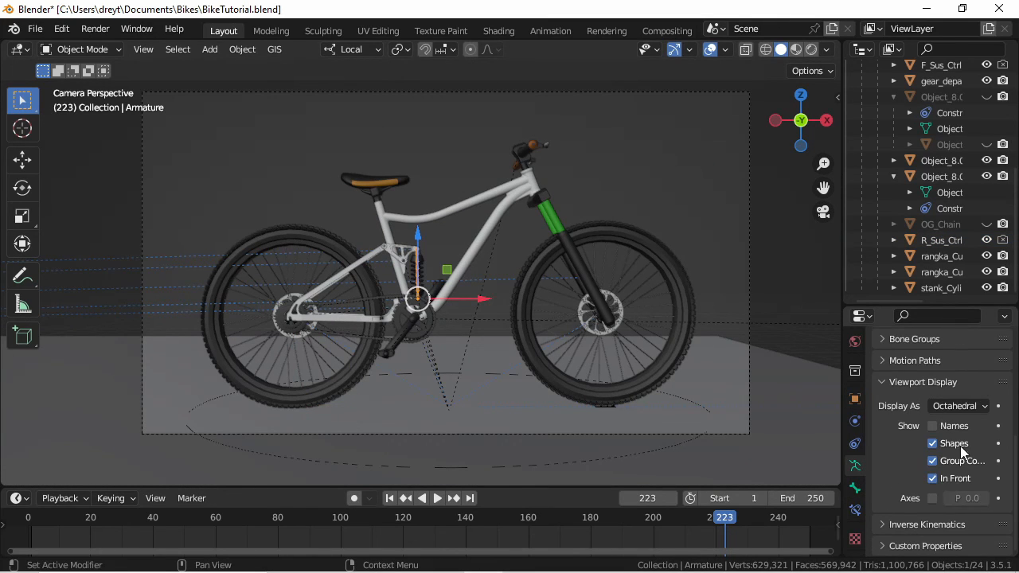
click(932, 478)
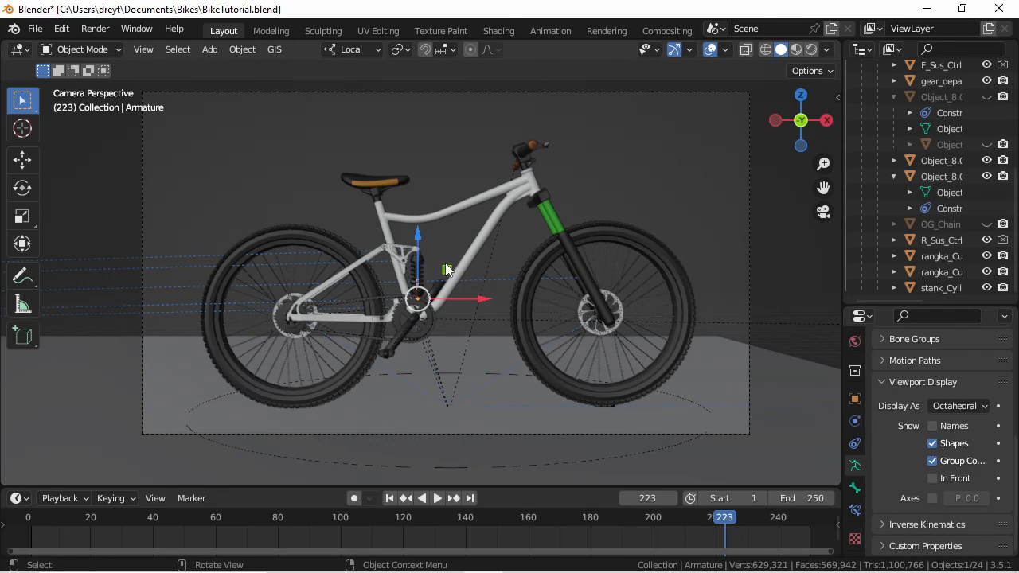
Step: Replay the animation close up on the rear shock to examine the spring without its bones drawn in front
scroll(445, 264, up, 4)
key(space)
scroll(465, 227, up, 4)
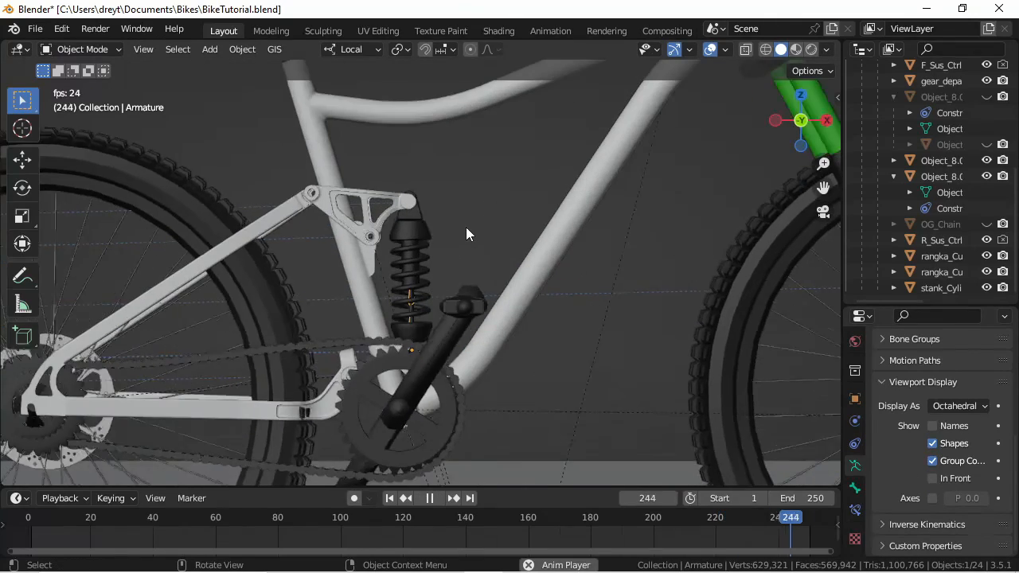
scroll(467, 226, up, 3)
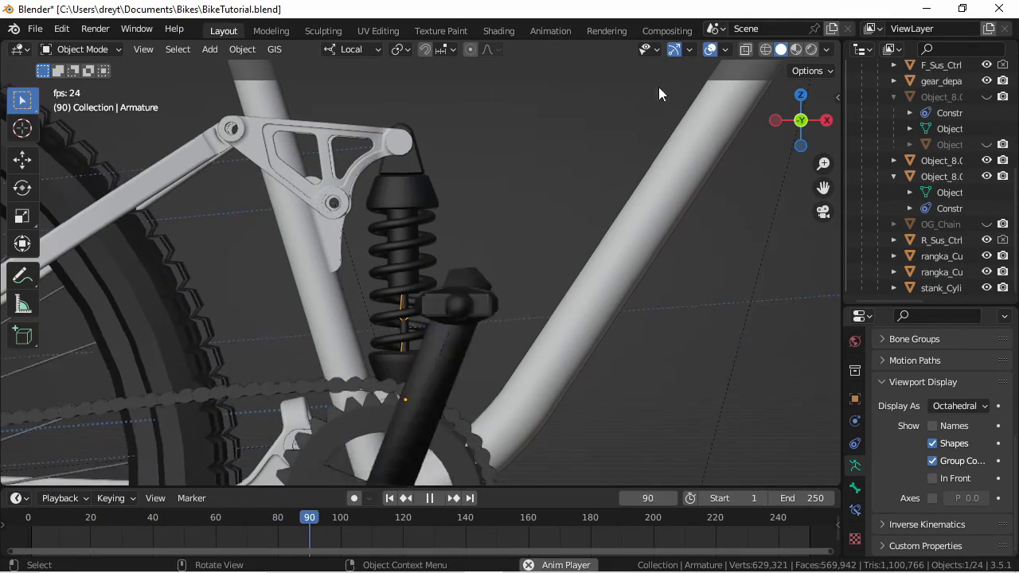
Step: Turn off the Origins overlay in the viewport while the animation plays
click(829, 49)
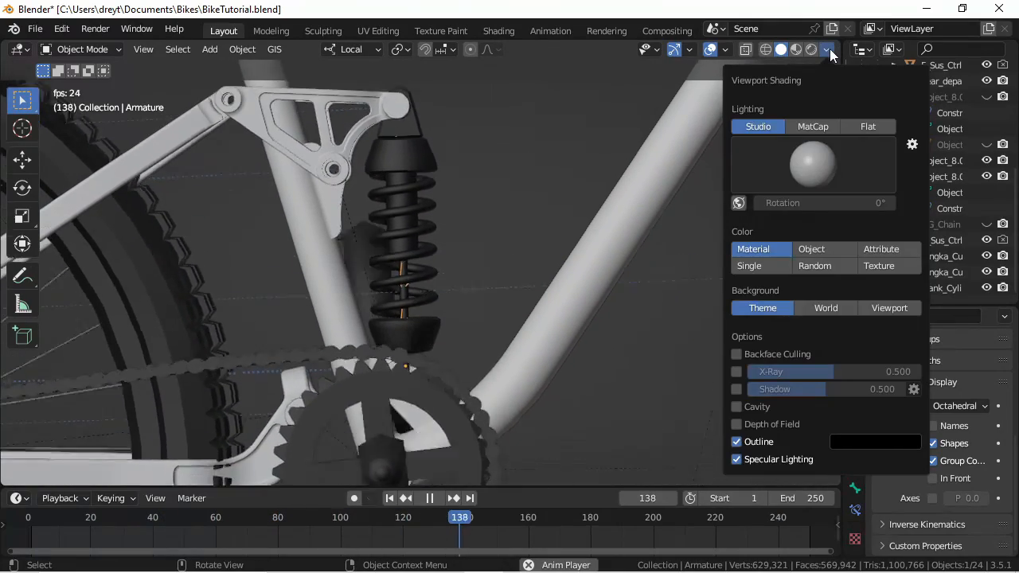
click(726, 49)
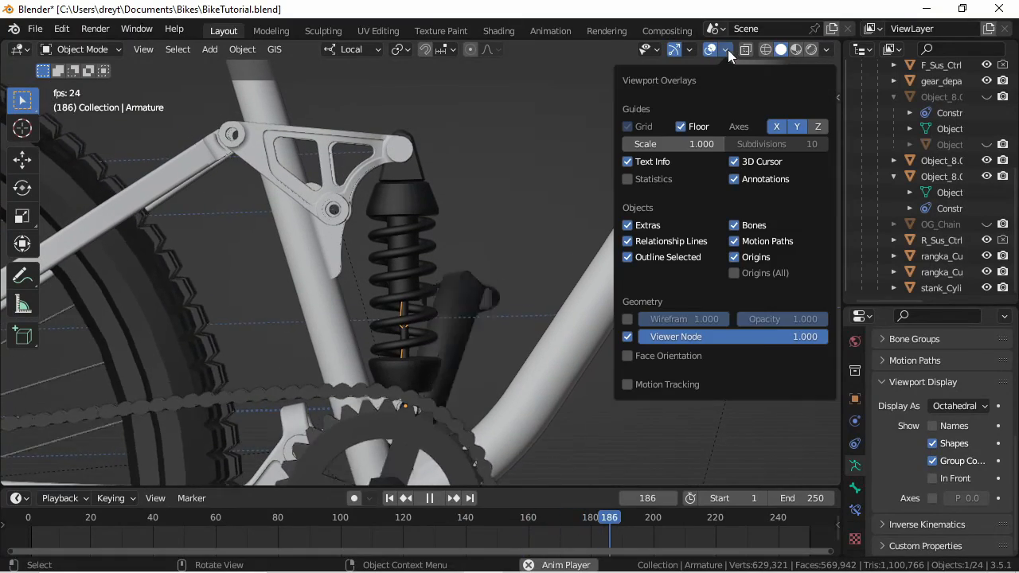
click(733, 257)
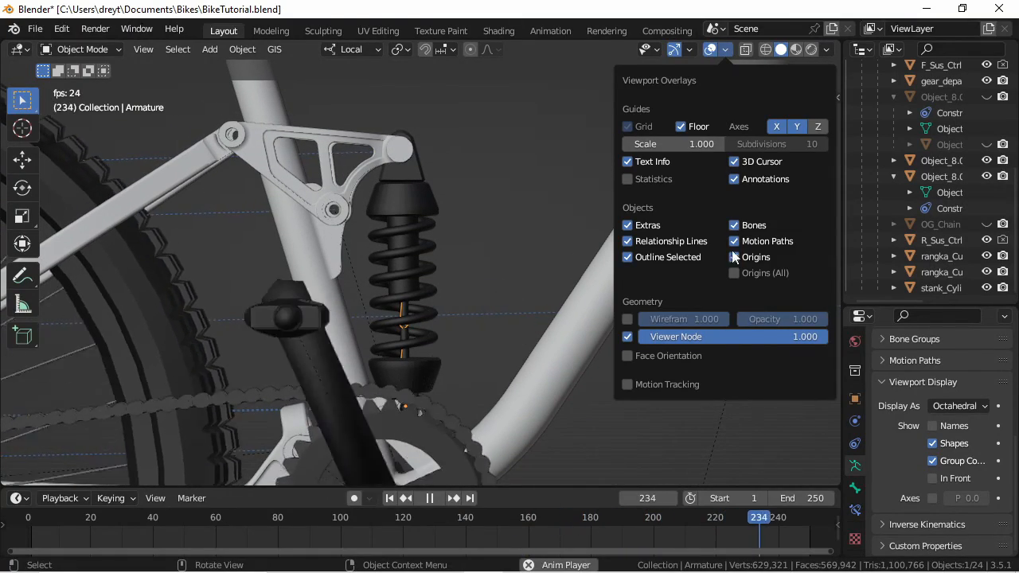